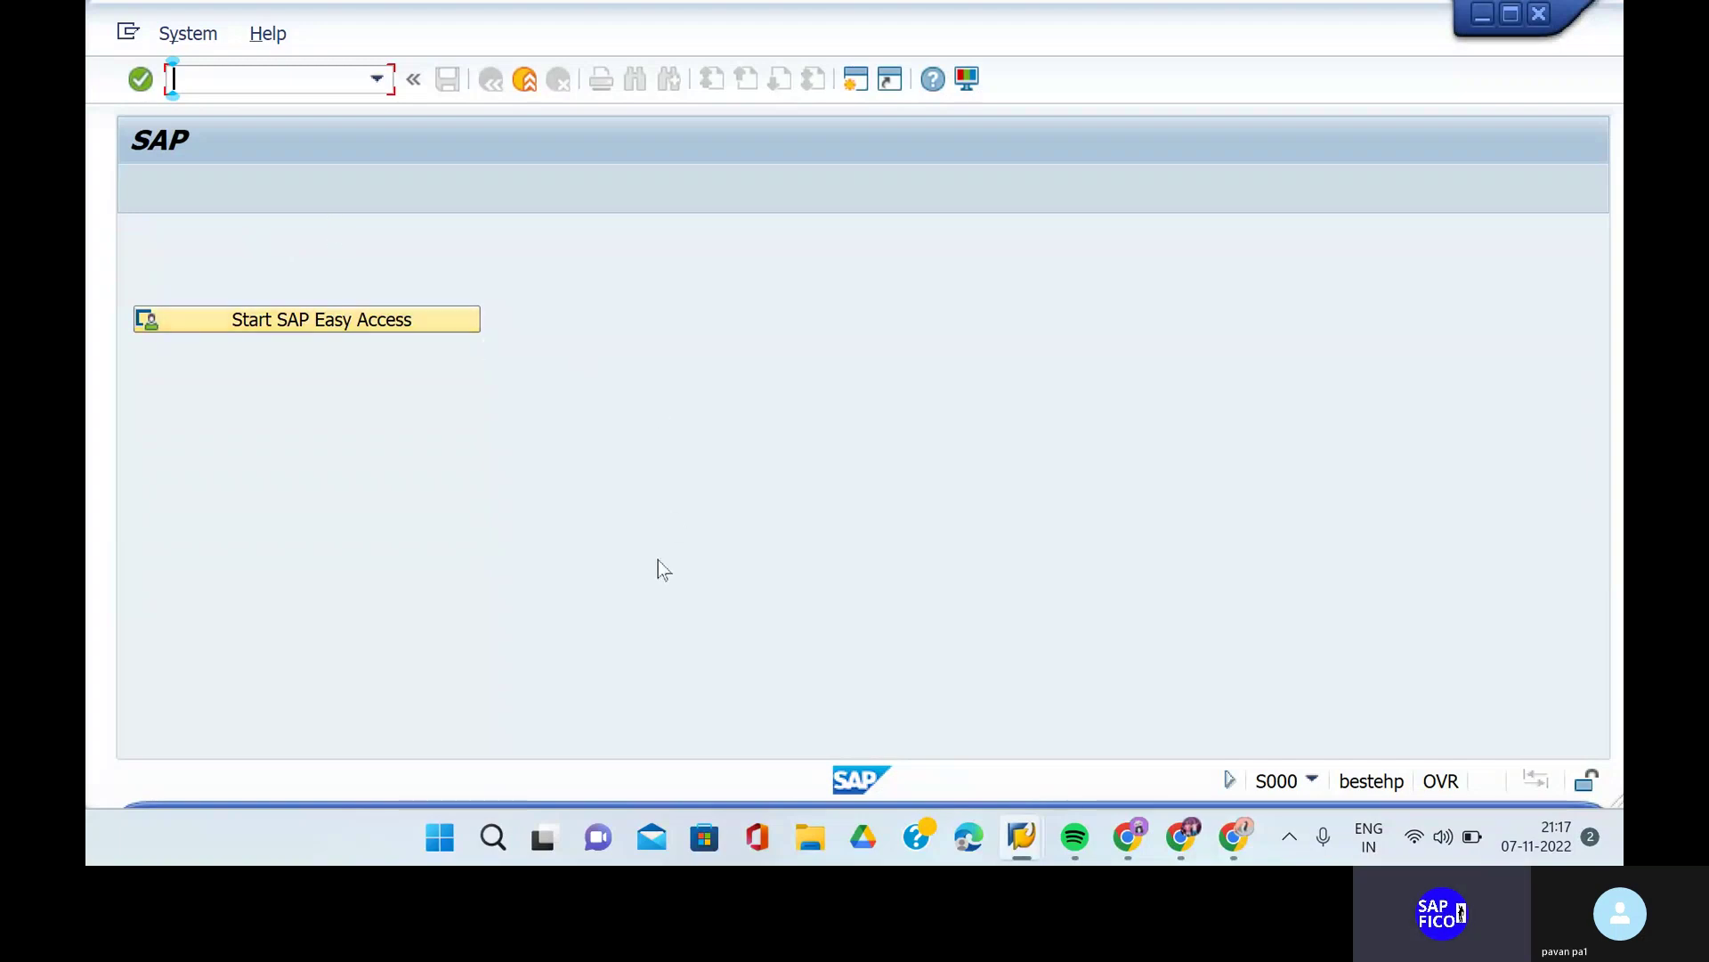
- Open the ME21N - DOWNPAYMENT notes from the recent files and read through the down payment scenario and business requirement
{"action": "left_click", "coordinate": [812, 839]}
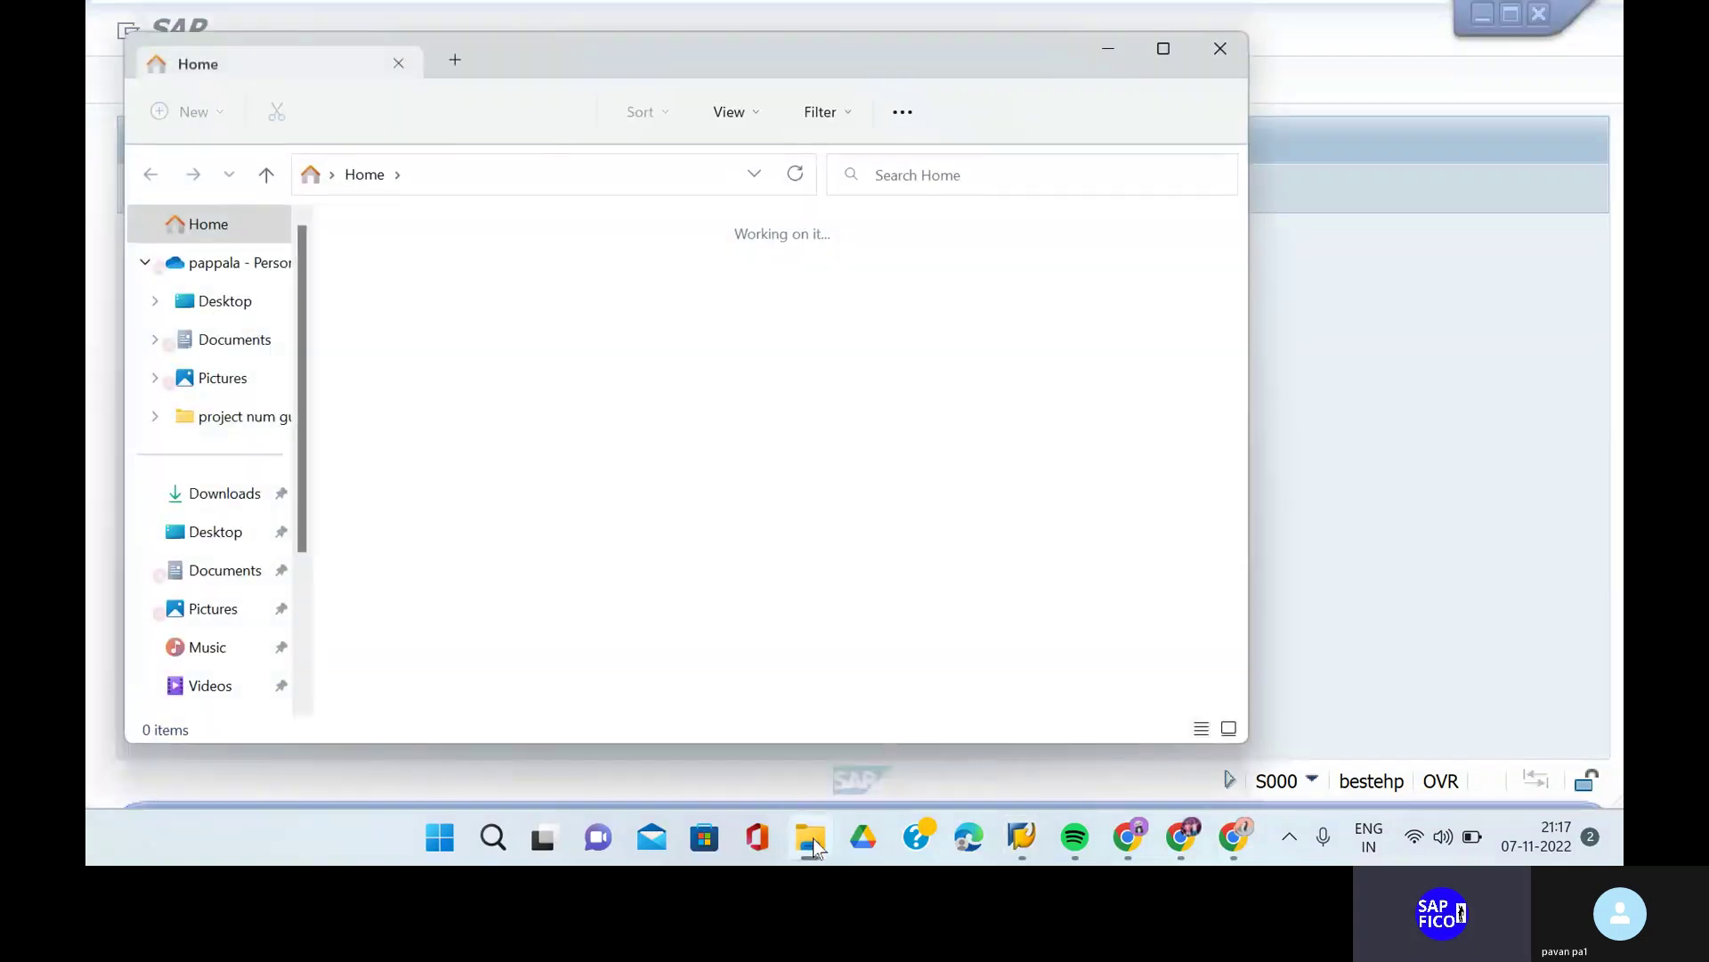
{"action": "scroll", "coordinate": [612, 697], "scroll_direction": "down", "scroll_amount": 3}
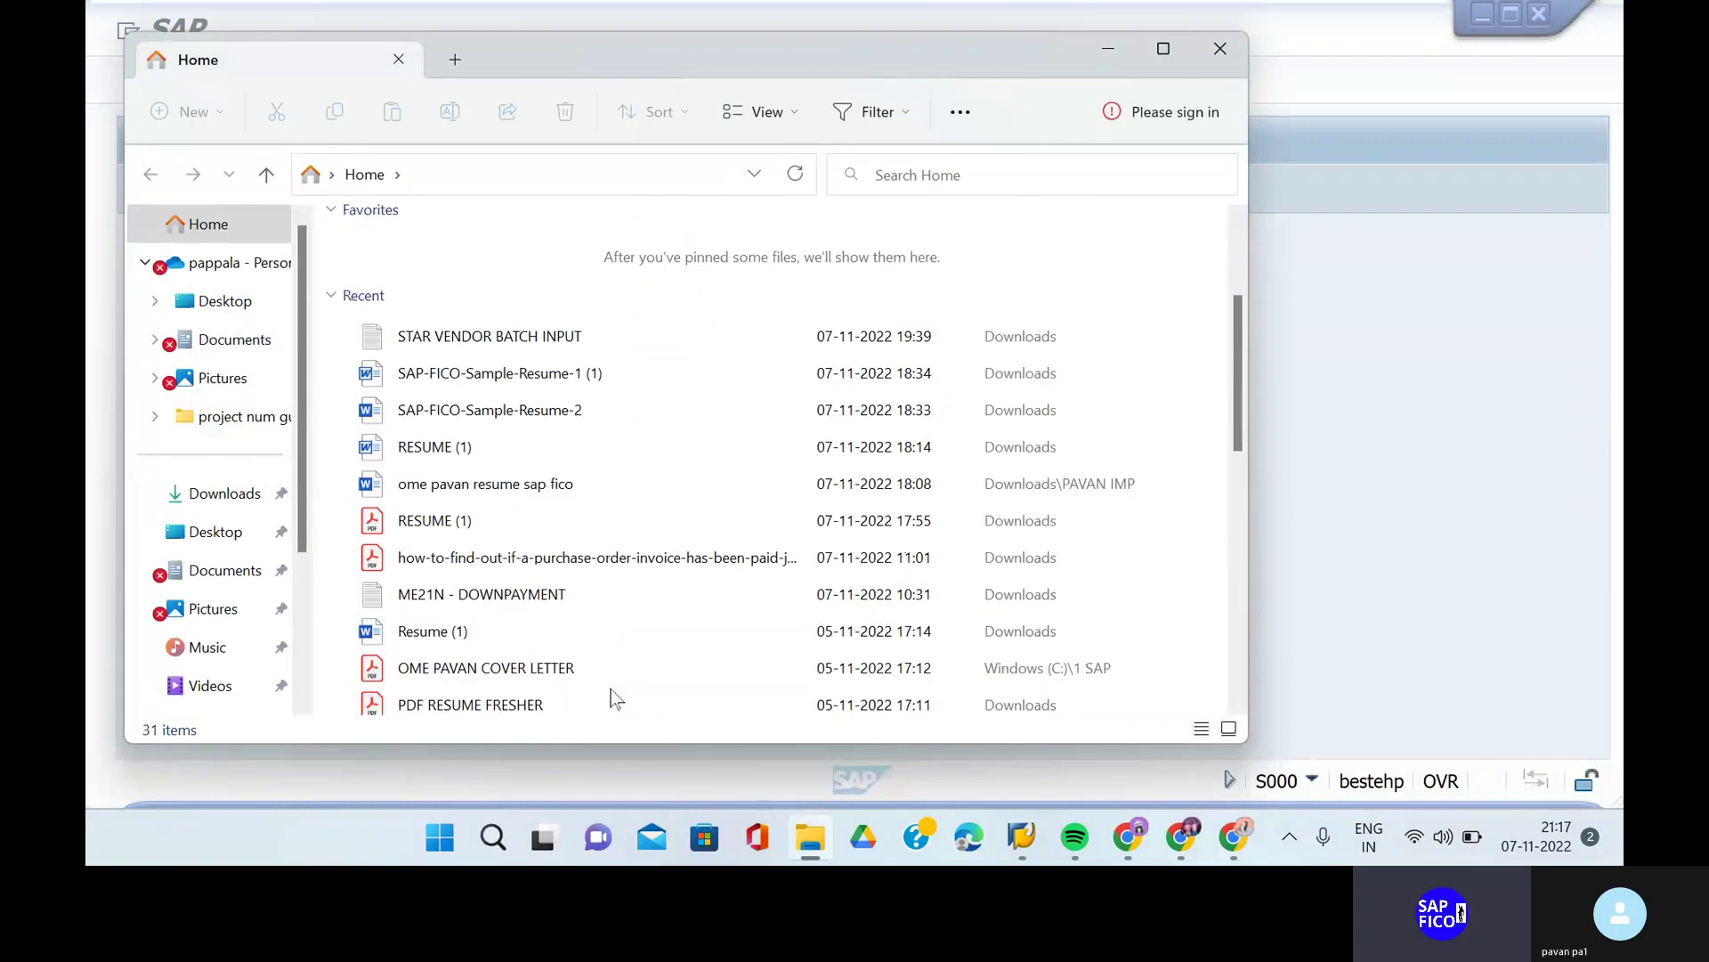
{"action": "double_click", "coordinate": [600, 590]}
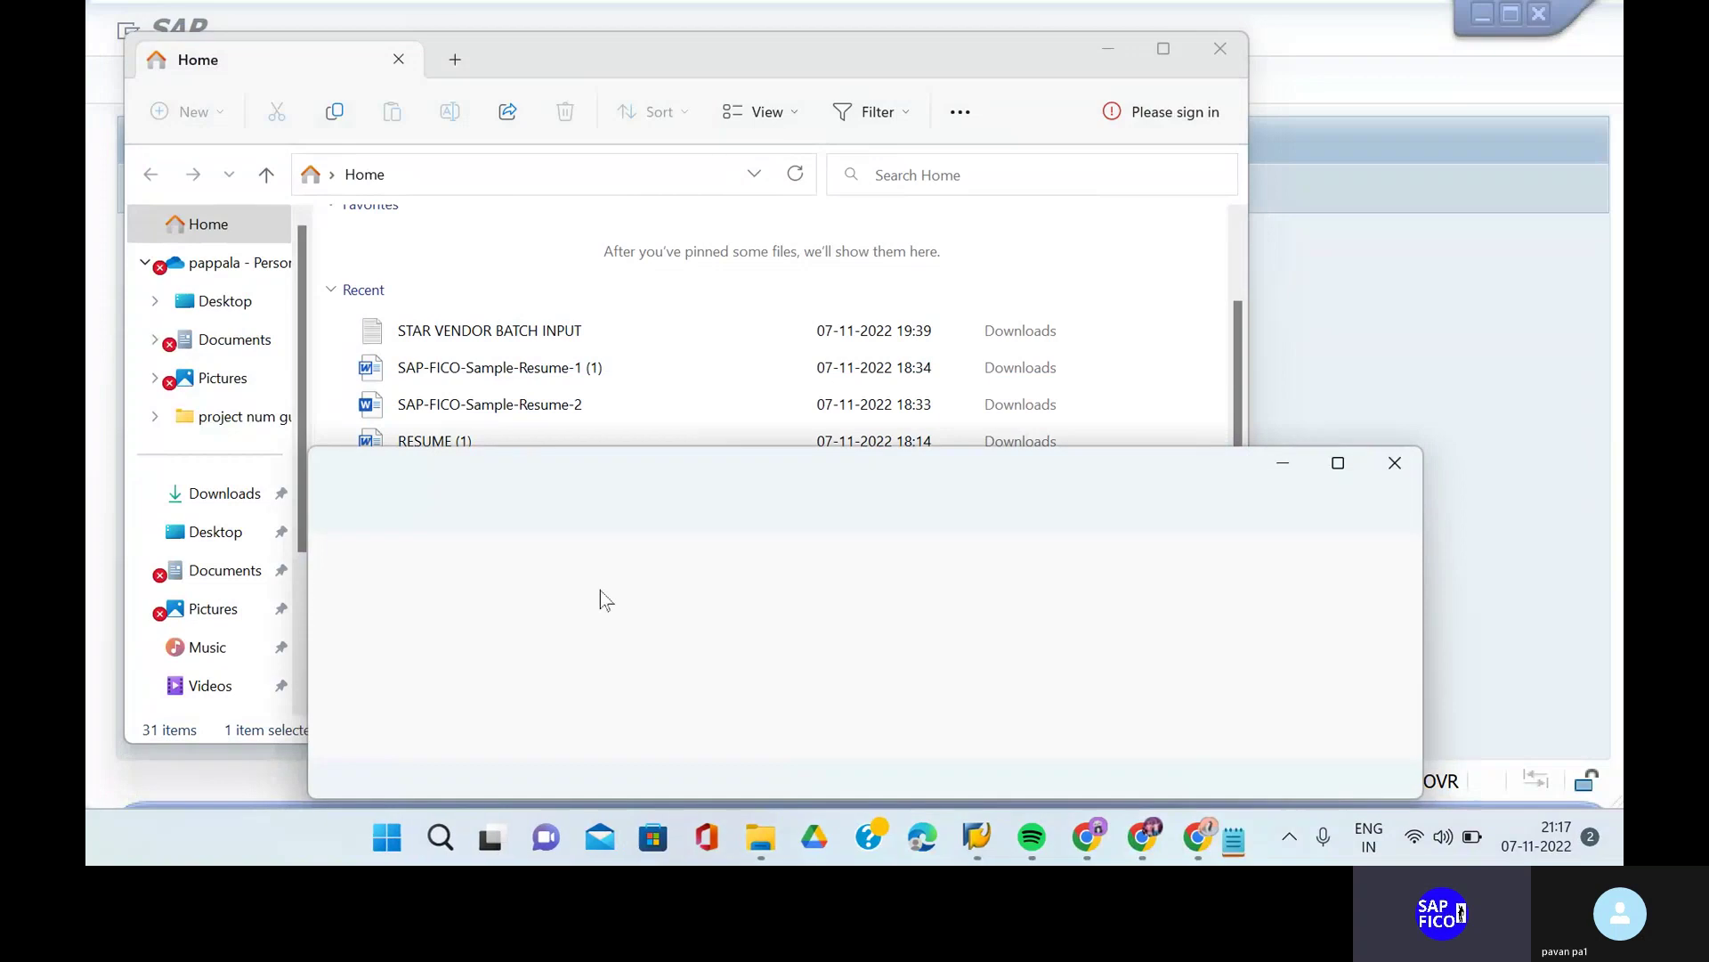
{"action": "left_click", "coordinate": [1342, 462]}
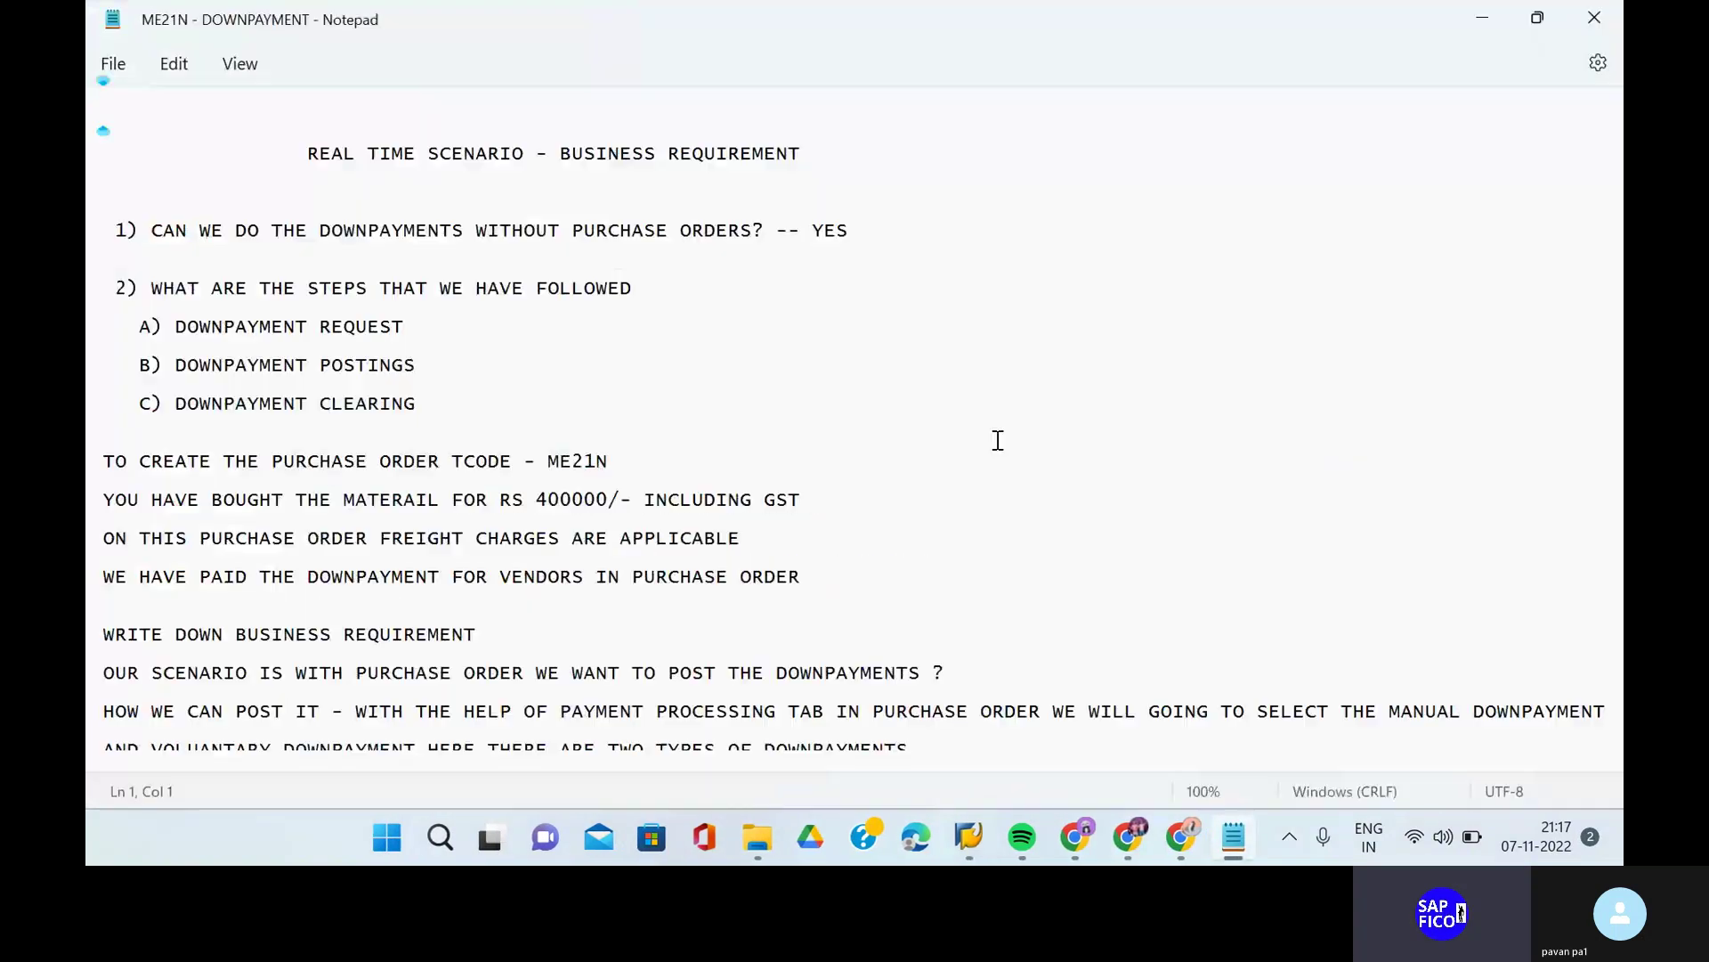
{"action": "scroll", "coordinate": [998, 439], "scroll_direction": "down", "scroll_amount": 1}
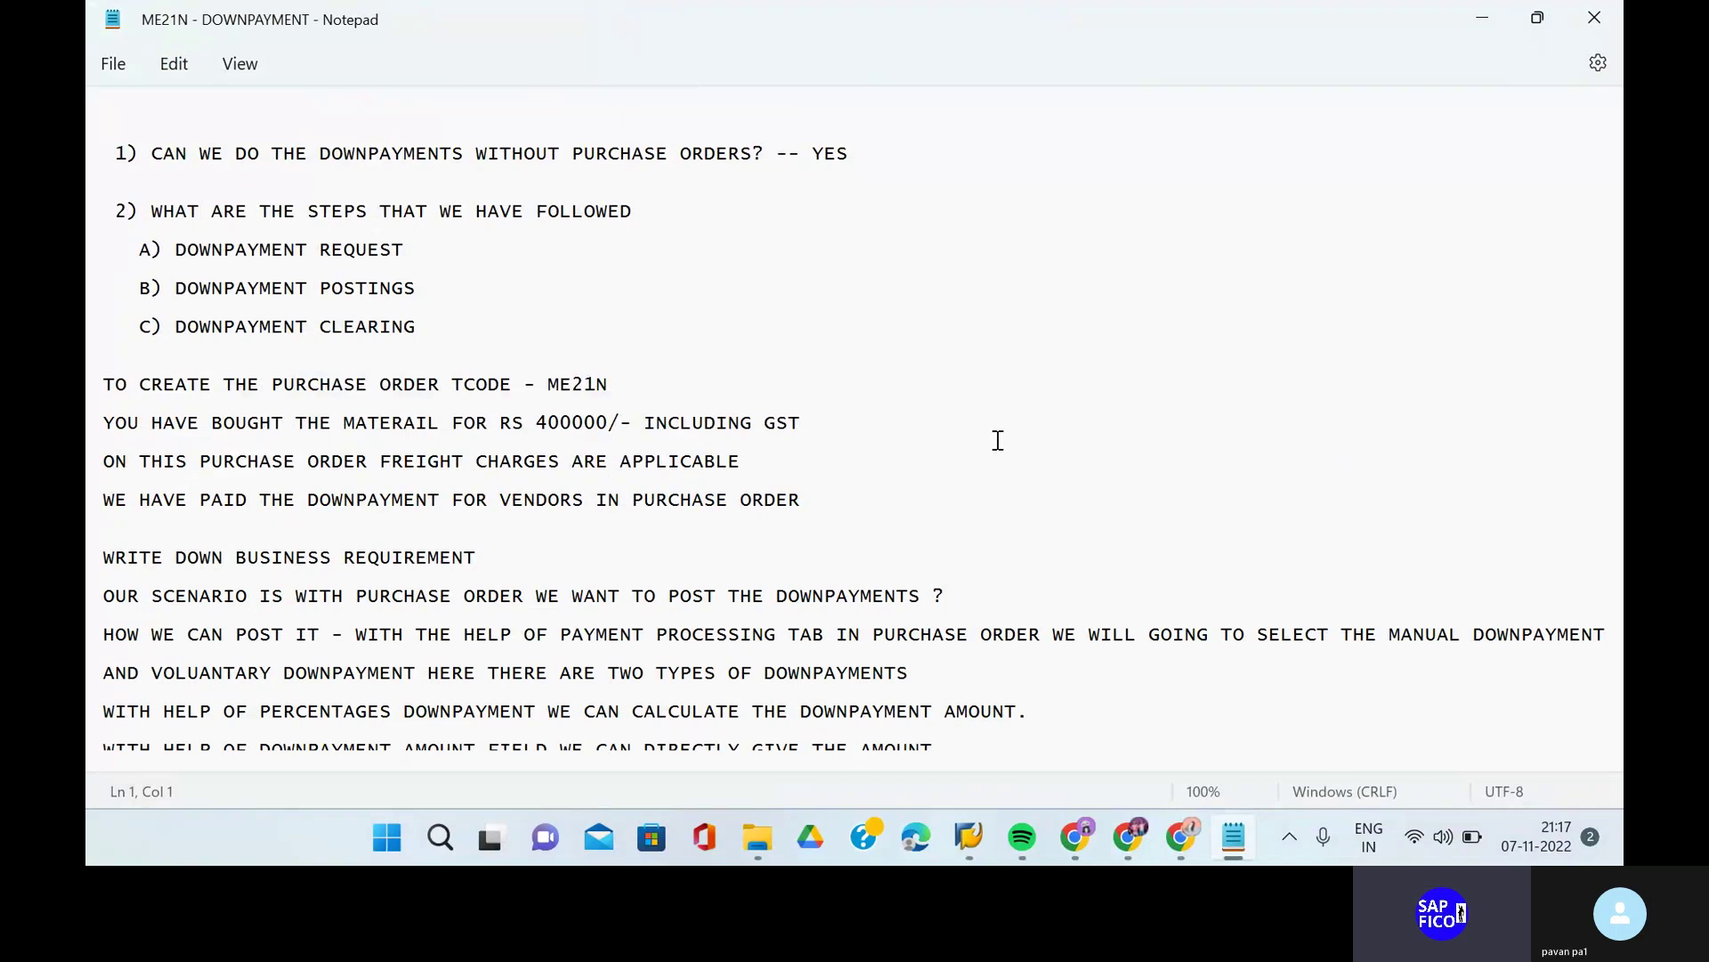
{"action": "scroll", "coordinate": [998, 440], "scroll_direction": "down", "scroll_amount": 1}
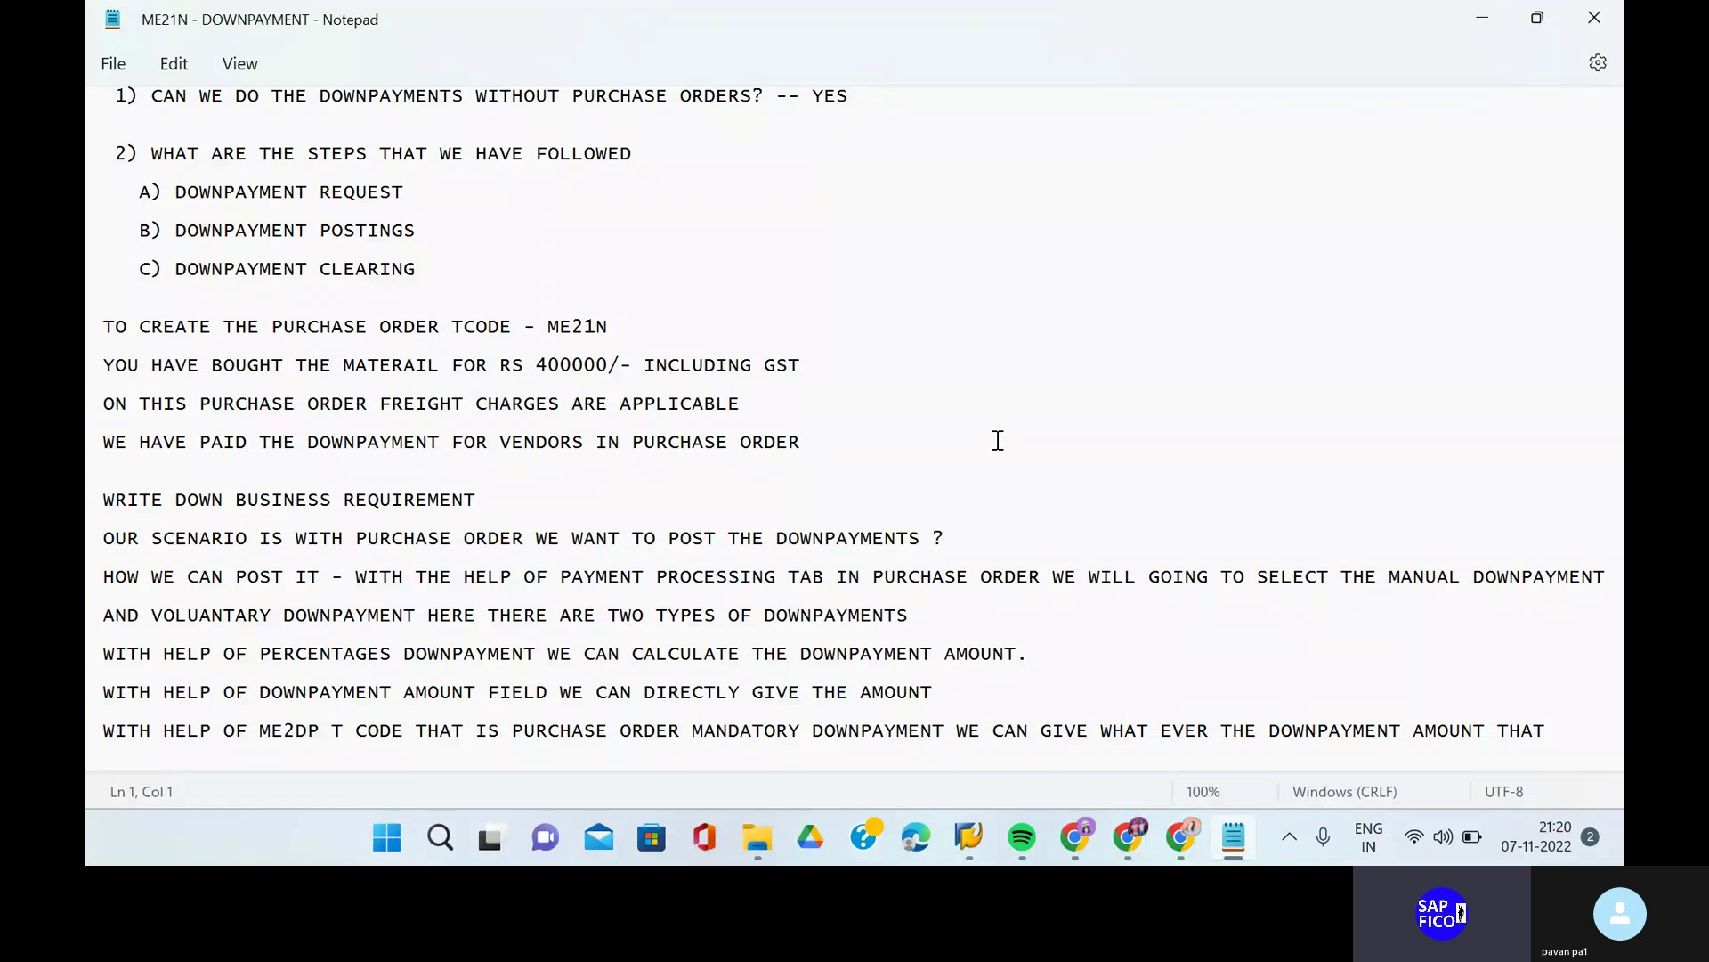
{"action": "scroll", "coordinate": [998, 440], "scroll_direction": "down", "scroll_amount": 2}
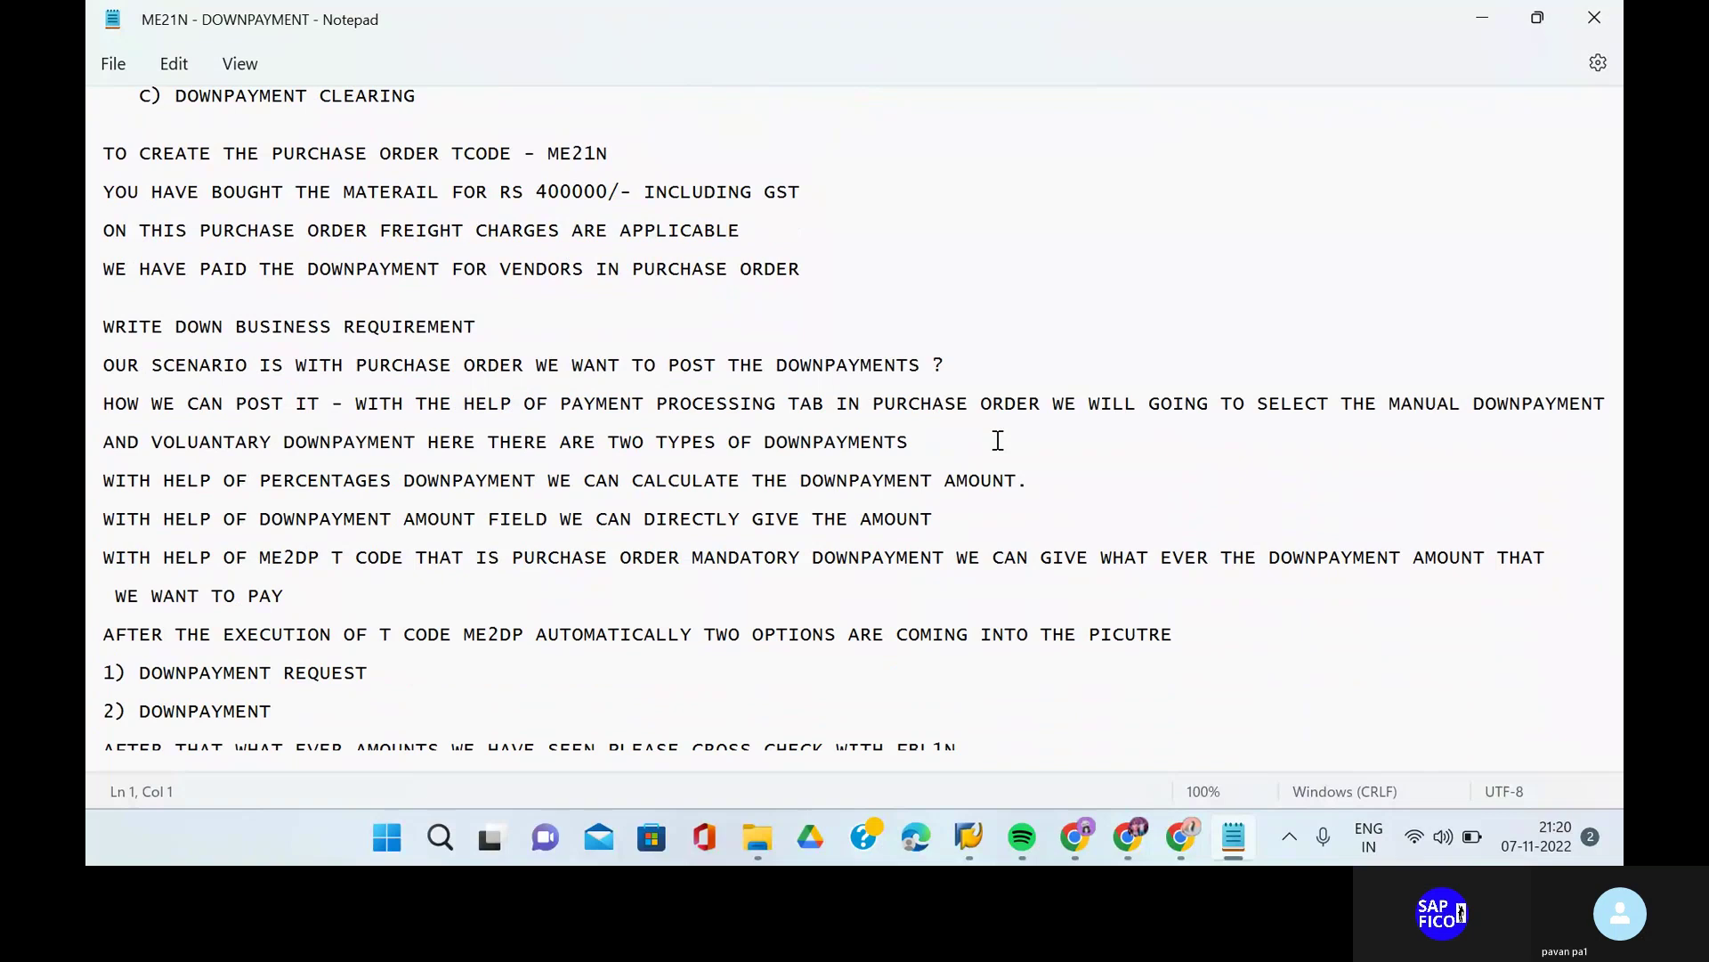
{"action": "scroll", "coordinate": [999, 391], "scroll_direction": "down", "scroll_amount": 1}
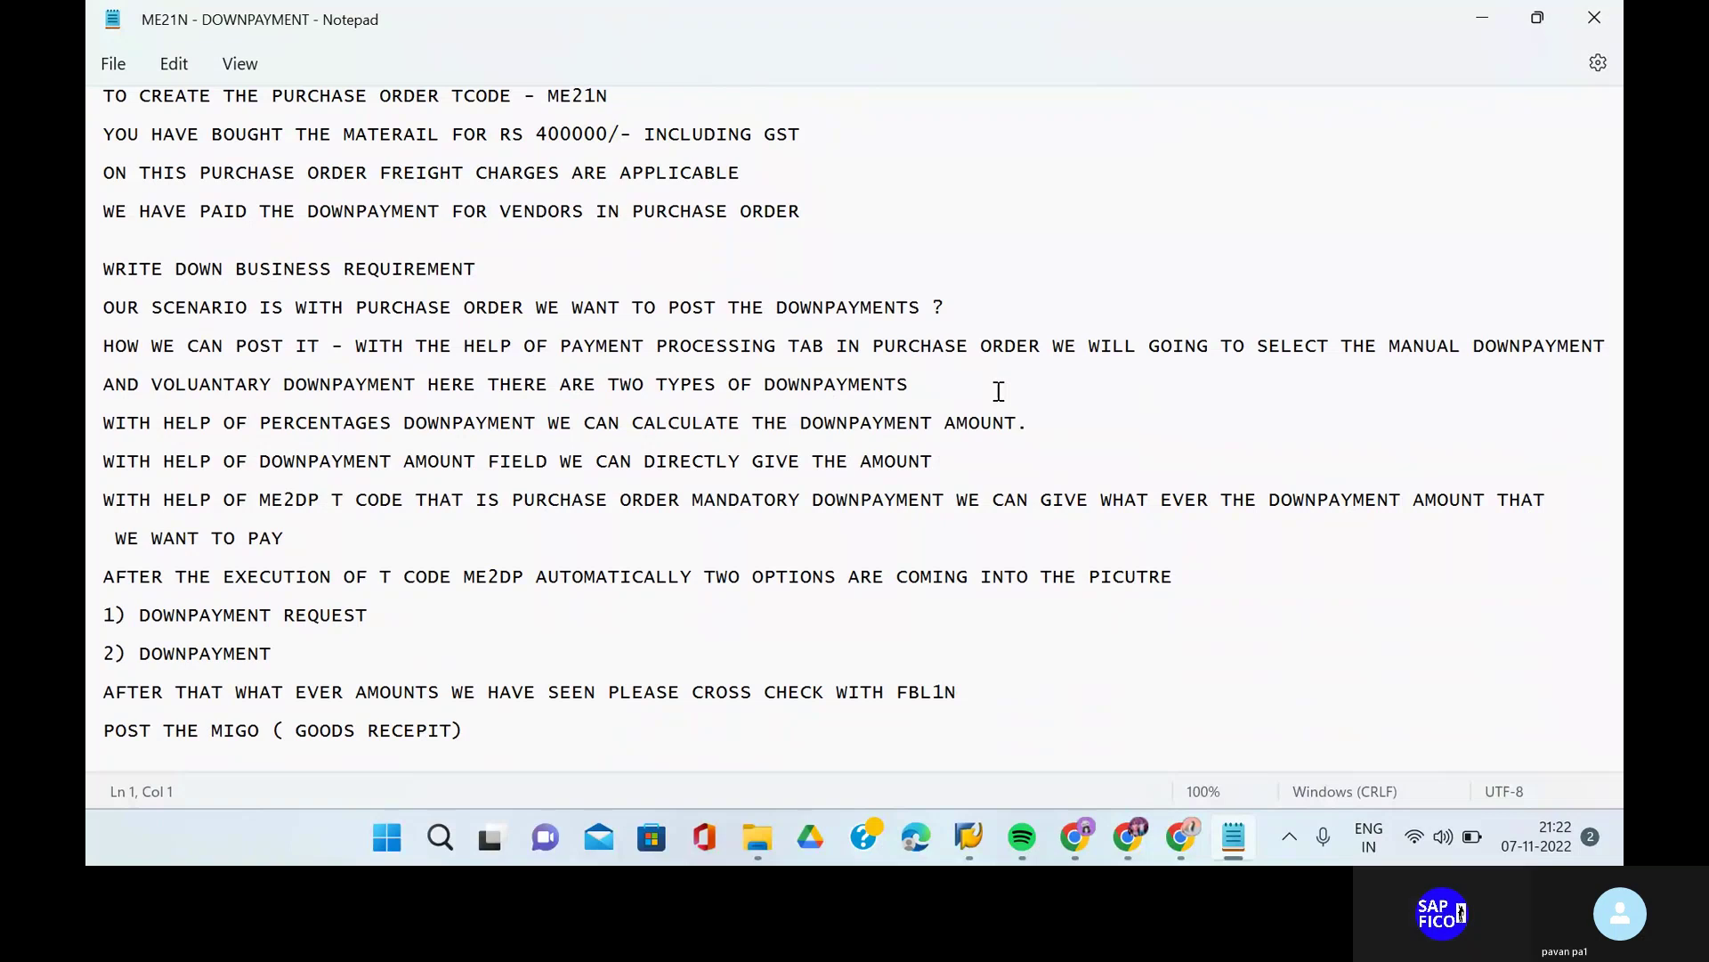
{"action": "scroll", "coordinate": [999, 391], "scroll_direction": "down", "scroll_amount": 1}
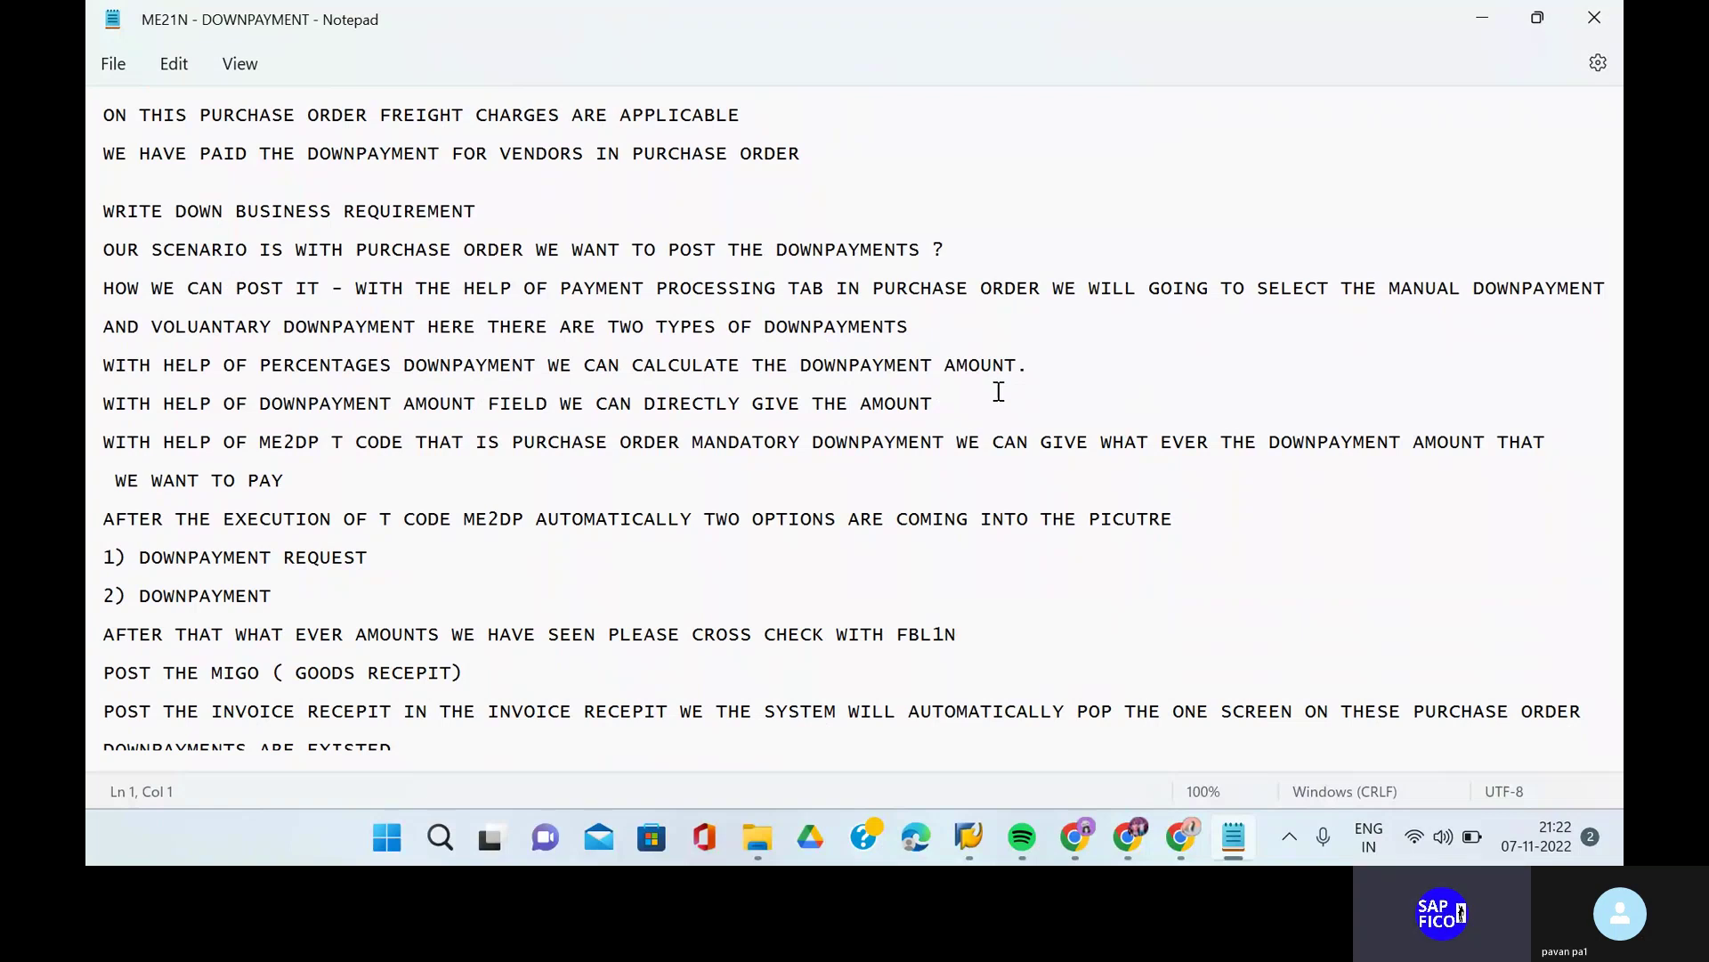
- Switch to SAP Logon and open the logon screen of the listed system connection
{"action": "mouse_move", "coordinate": [971, 837]}
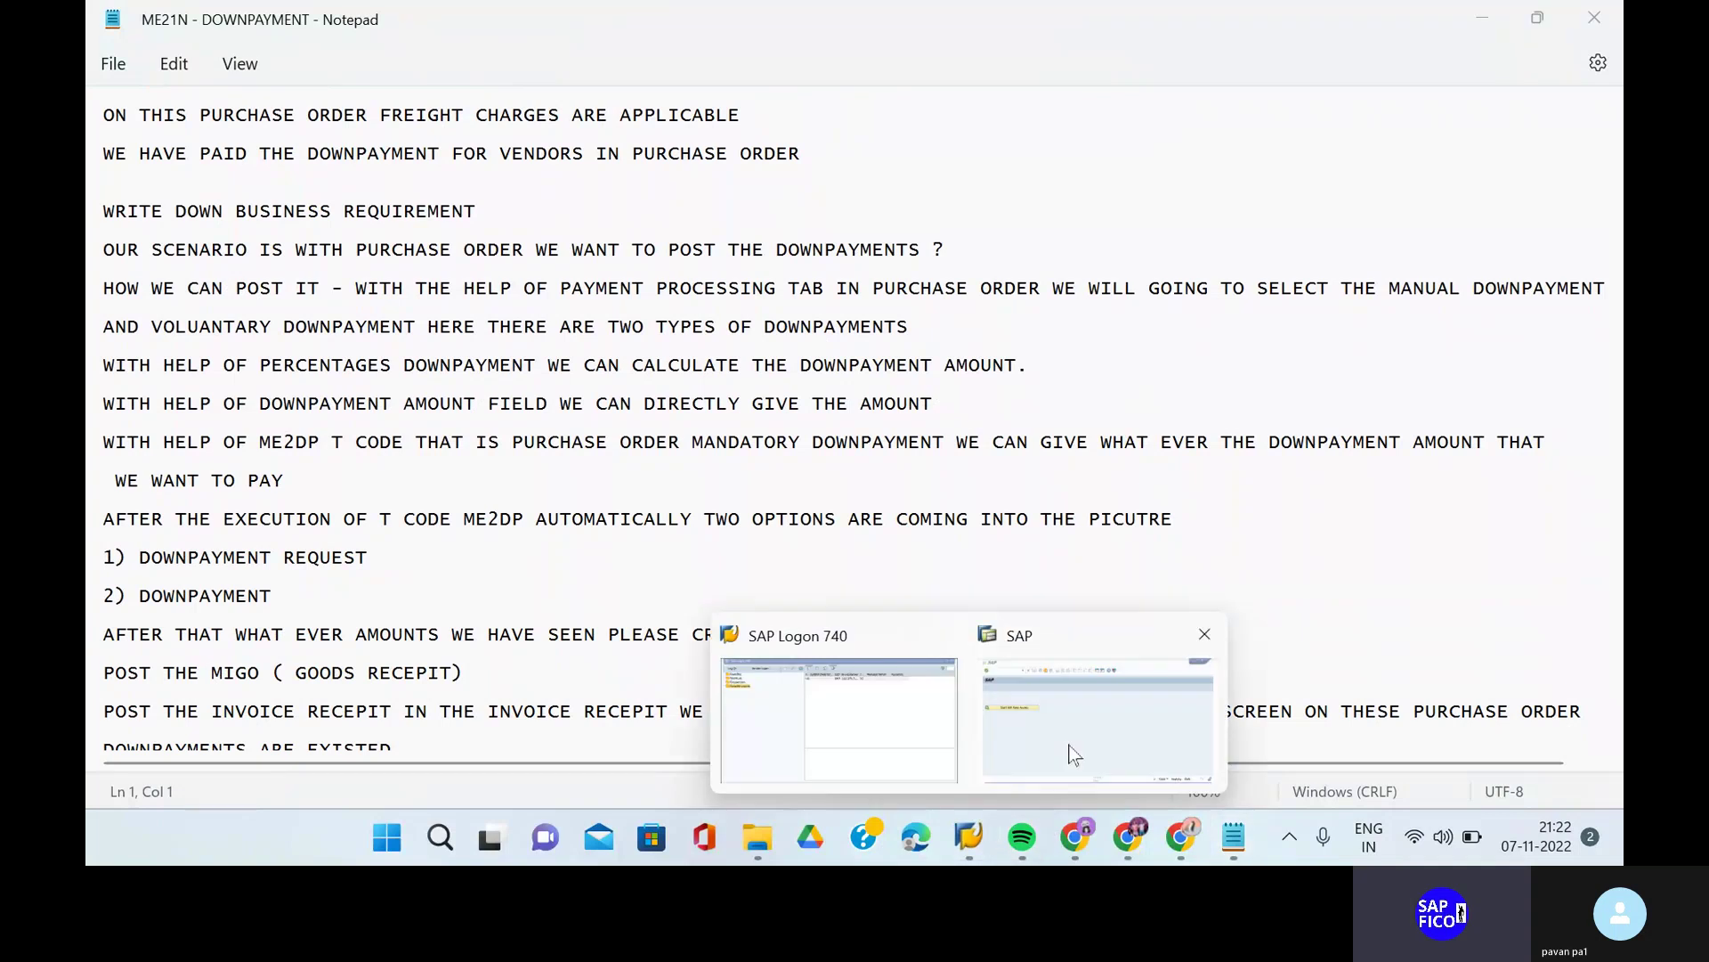
{"action": "left_click", "coordinate": [1074, 752]}
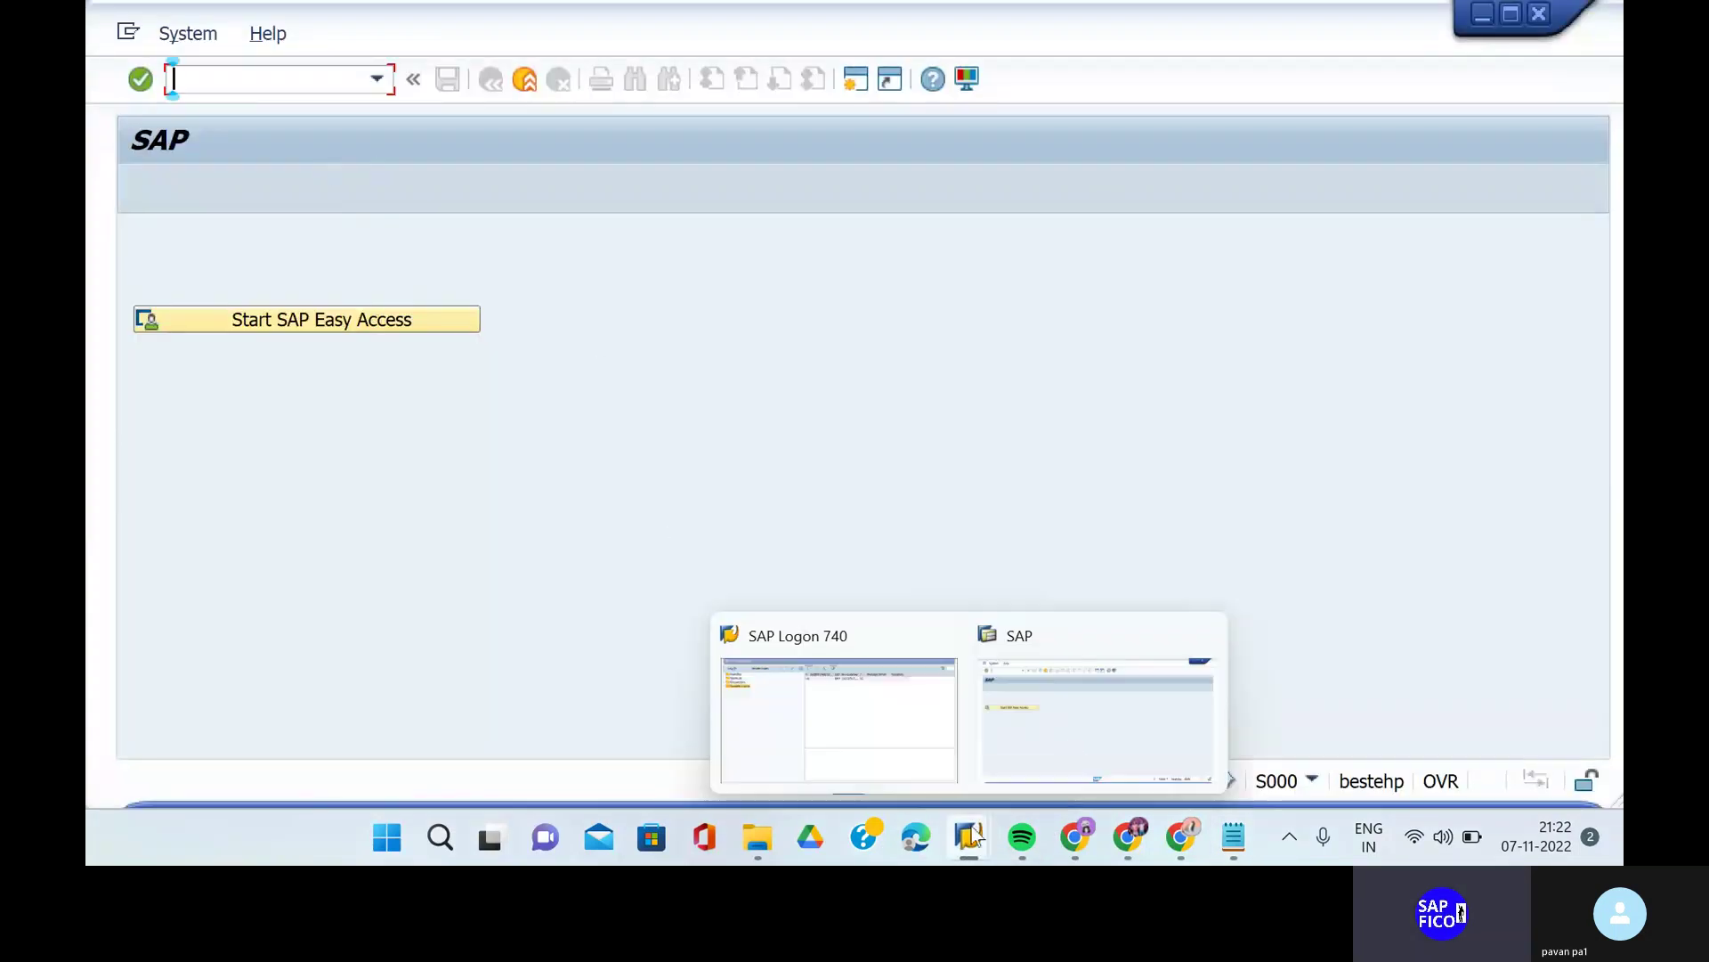
{"action": "left_click", "coordinate": [858, 718]}
{"action": "double_click", "coordinate": [783, 142]}
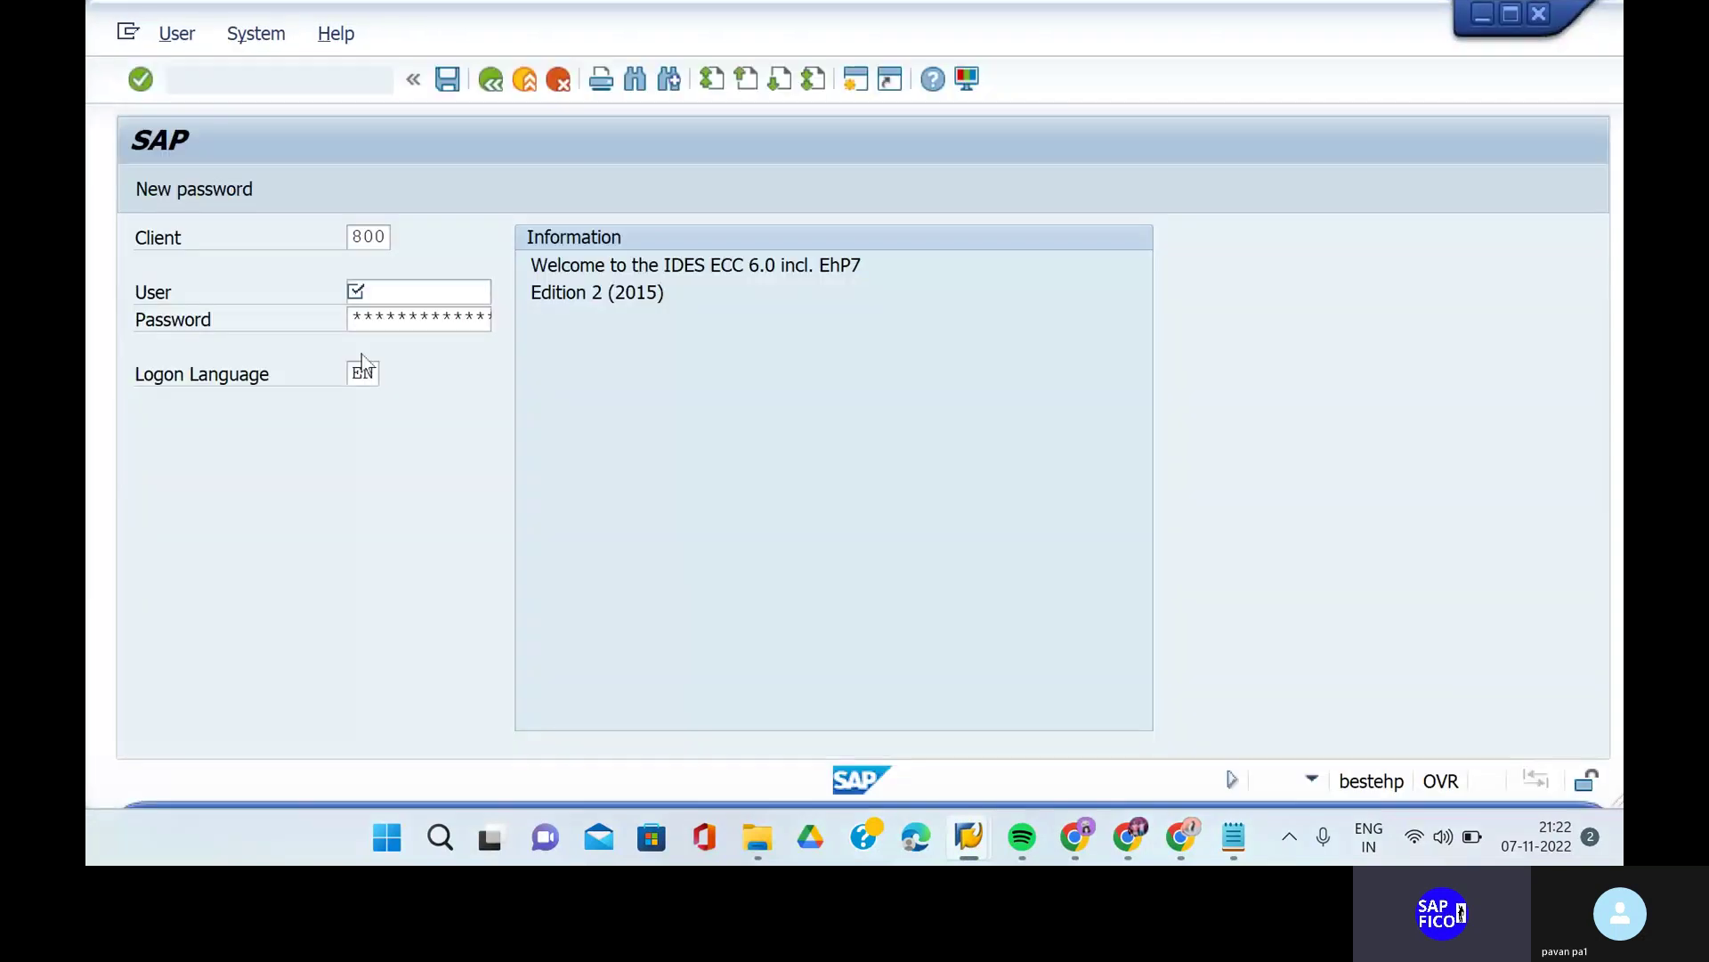
- Log on with the user ID and account password, continuing with this logon and ending any other logons
{"action": "left_click", "coordinate": [405, 292]}
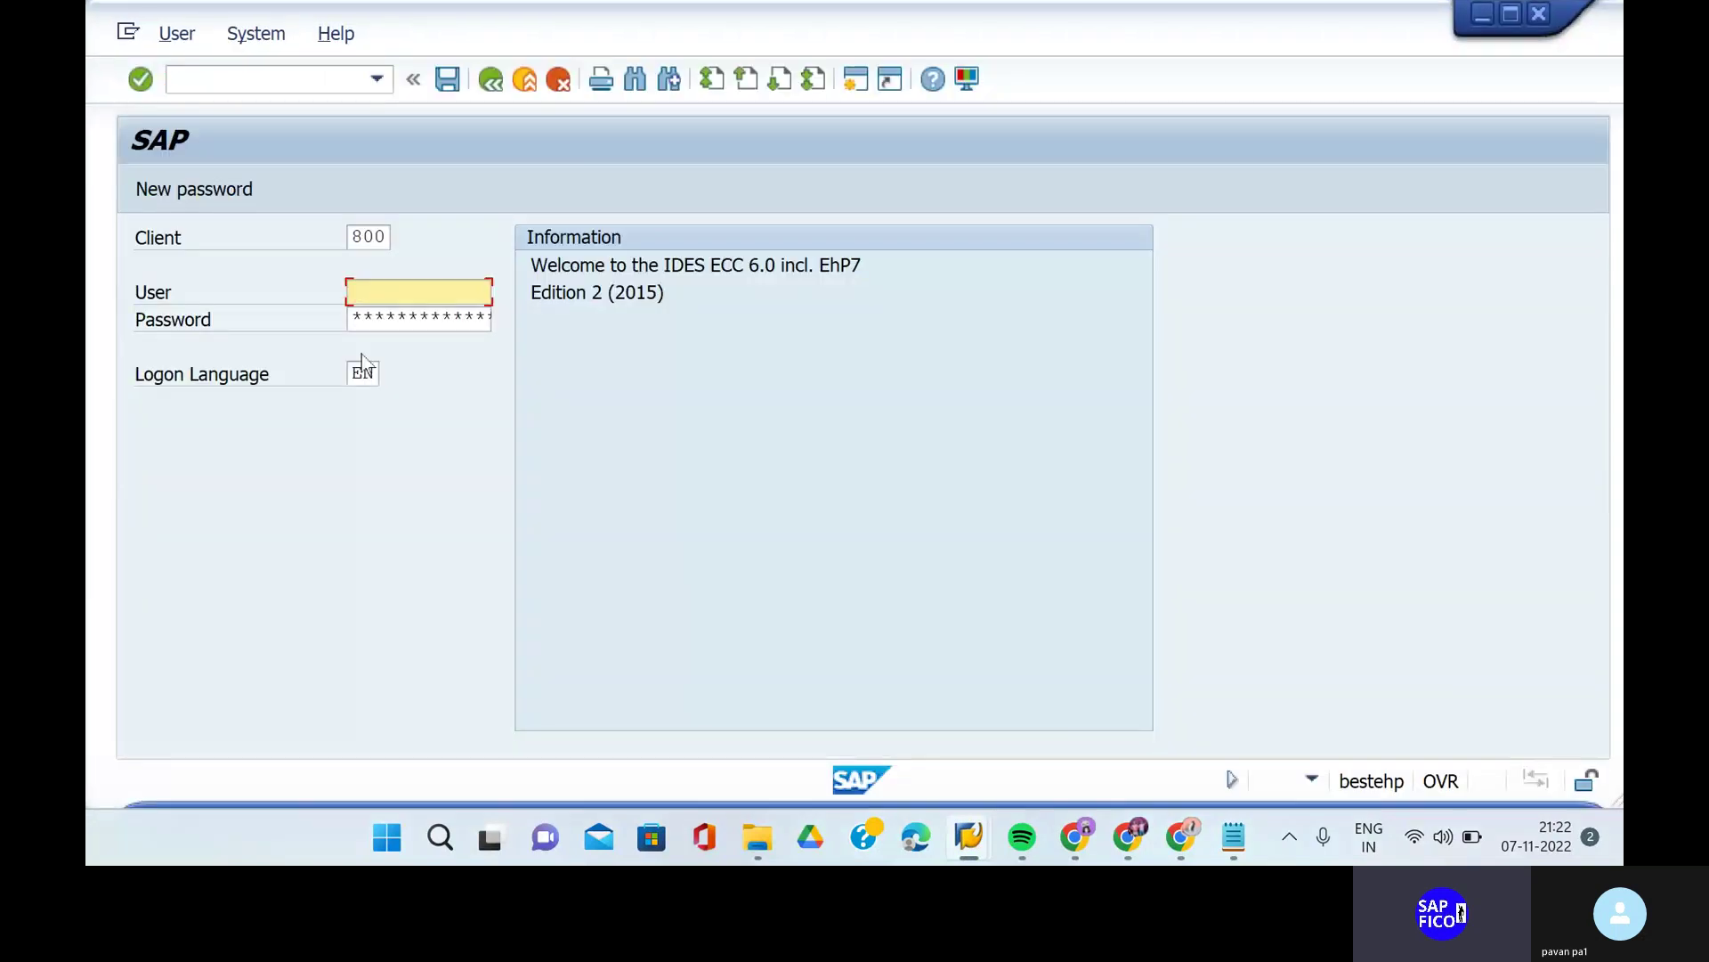
{"action": "key", "text": "BackSpace"}
{"action": "left_click", "coordinate": [393, 316]}
{"action": "left_click", "coordinate": [378, 316]}
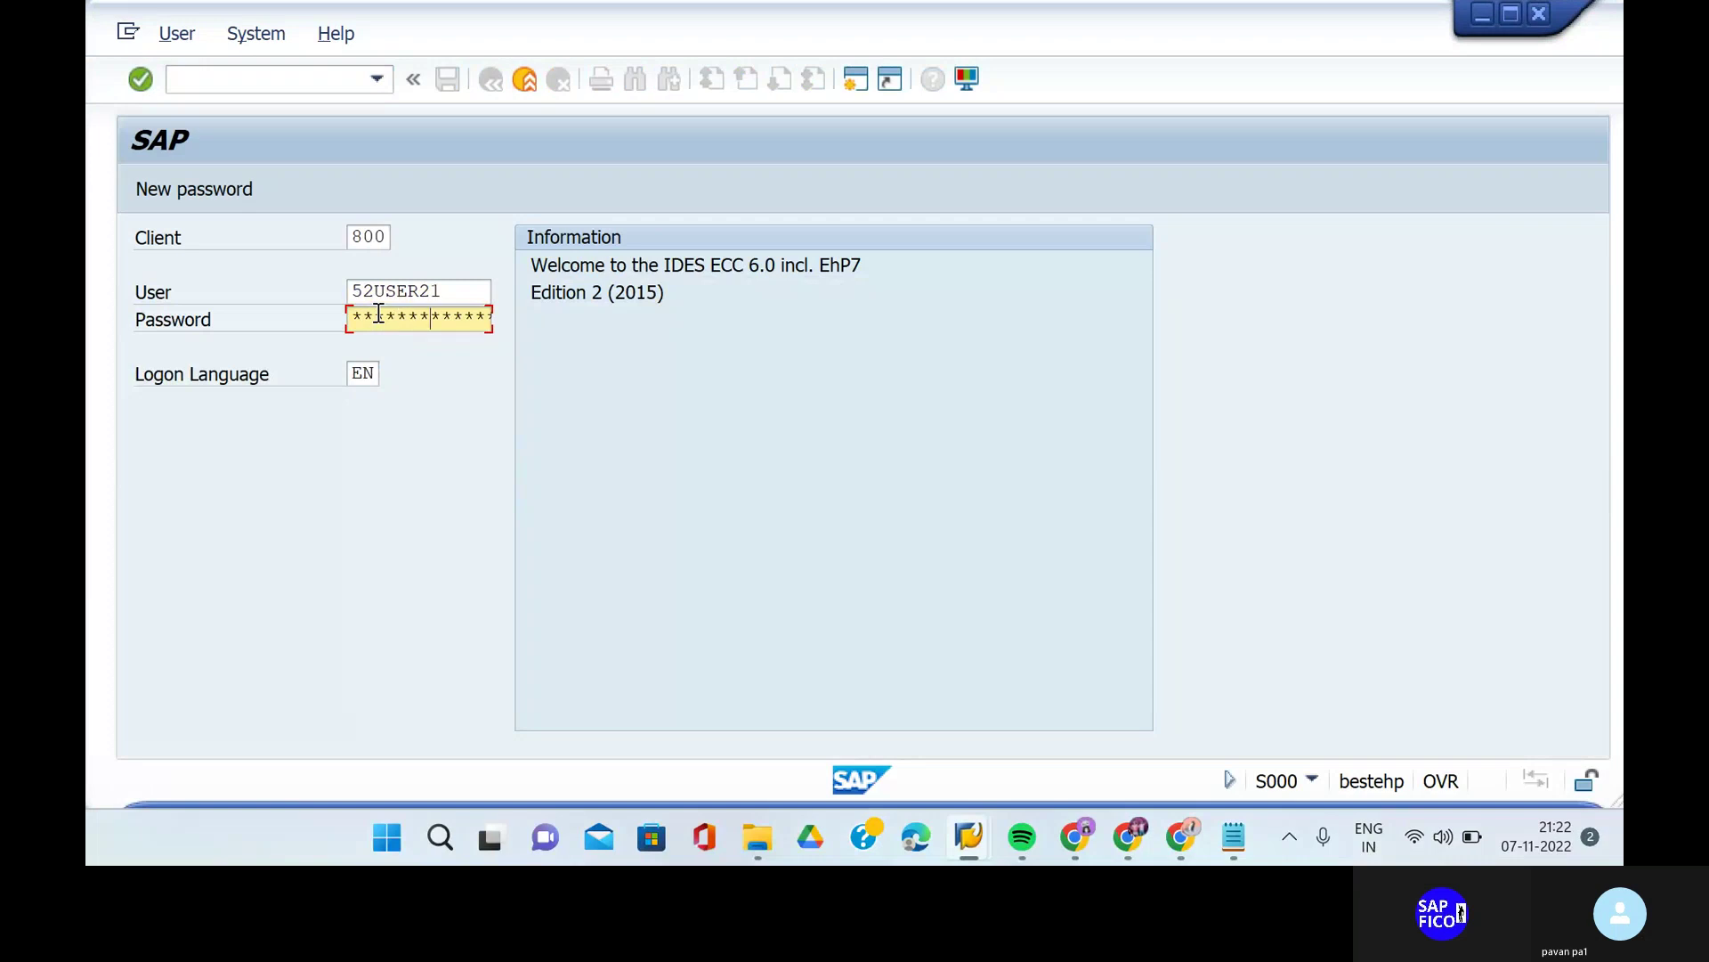
{"action": "key", "text": "Return"}
{"action": "left_click", "coordinate": [271, 623]}
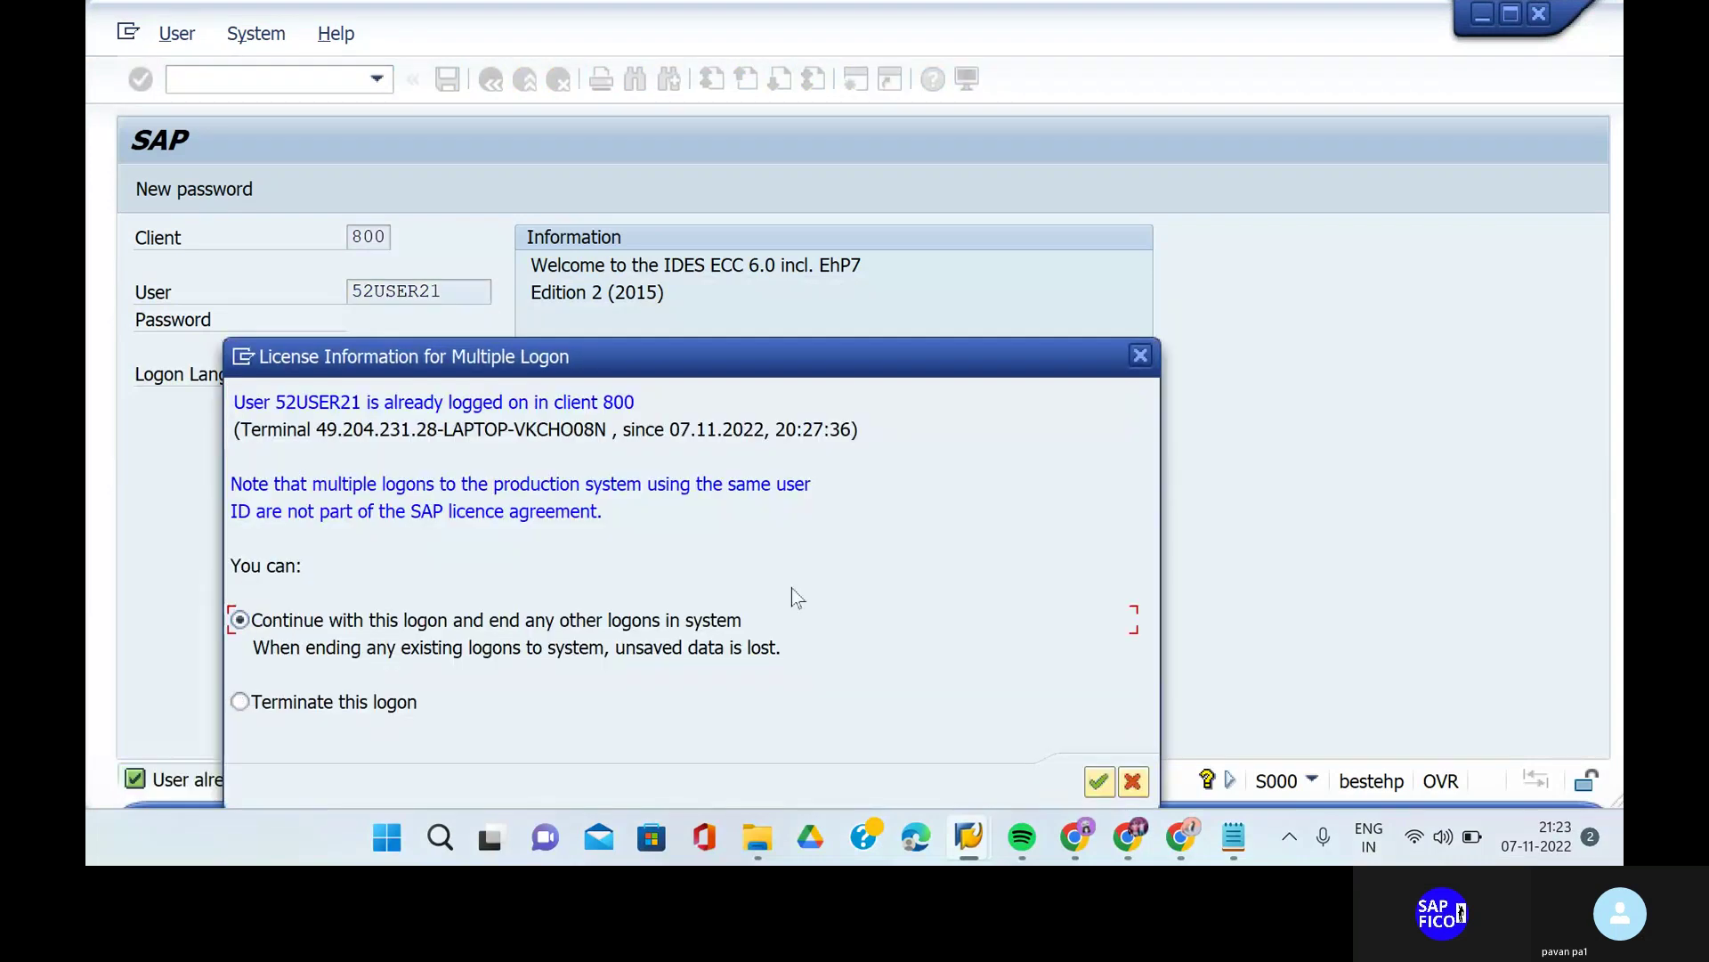
{"action": "left_click", "coordinate": [1102, 781]}
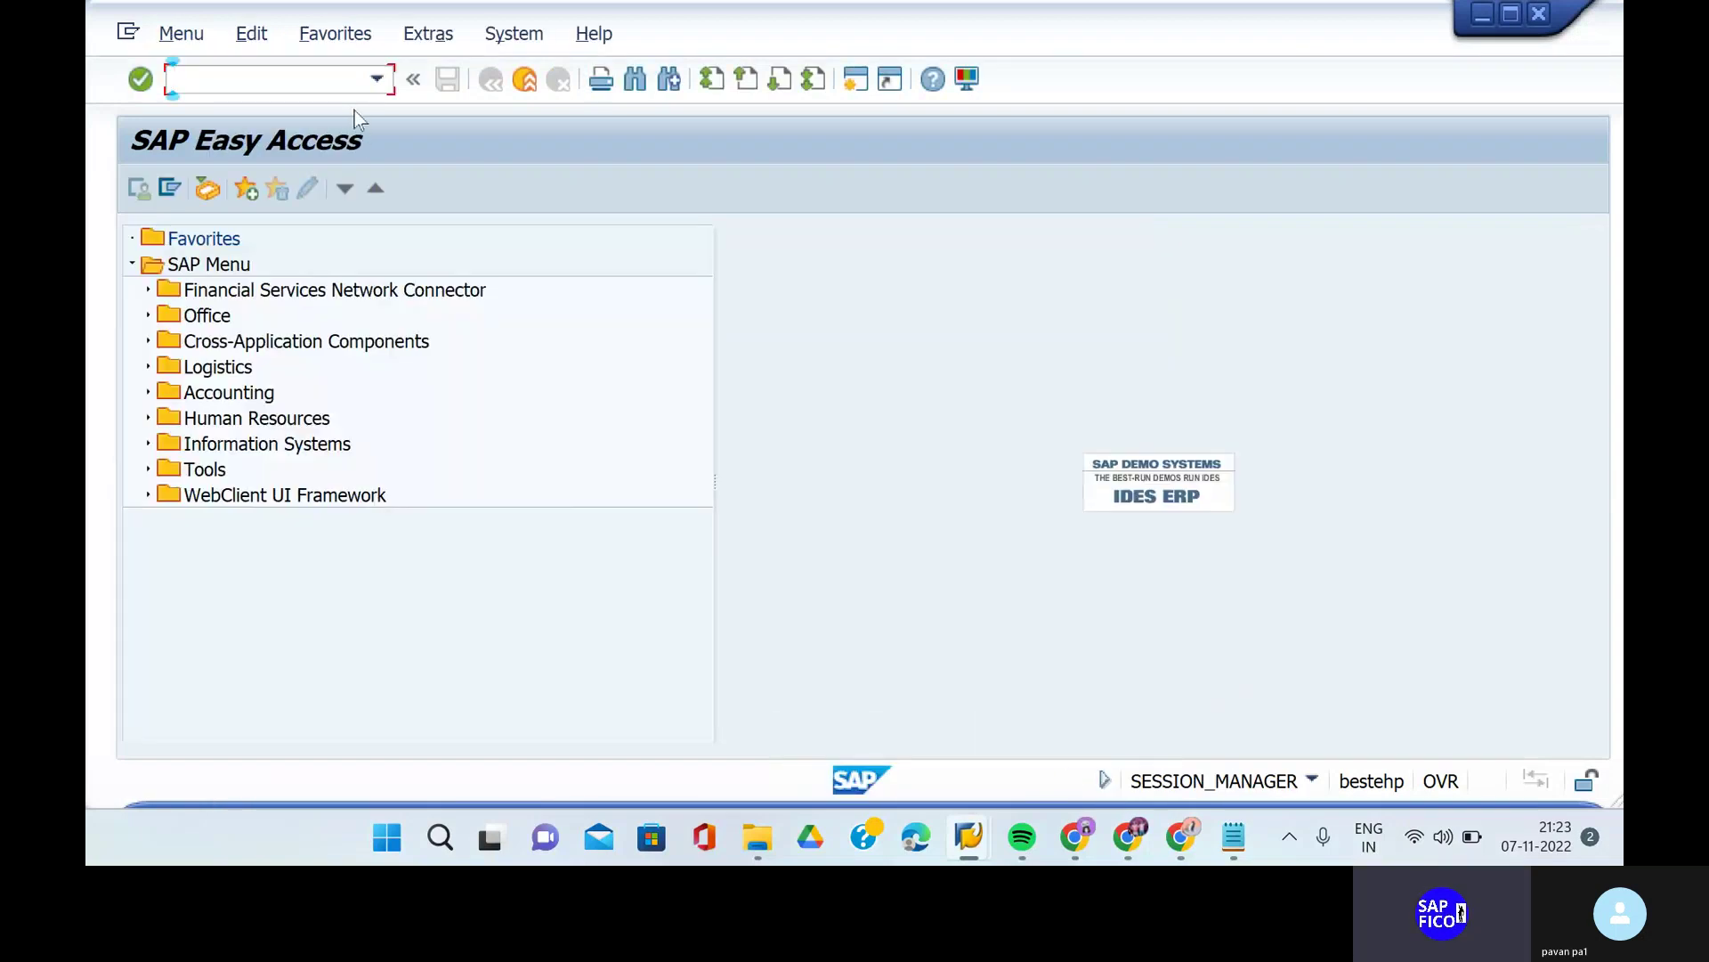
- Start a new purchase order with transaction ME21N and set its vendor to 58
{"action": "type", "text": "me21n"}
{"action": "key", "text": "Return"}
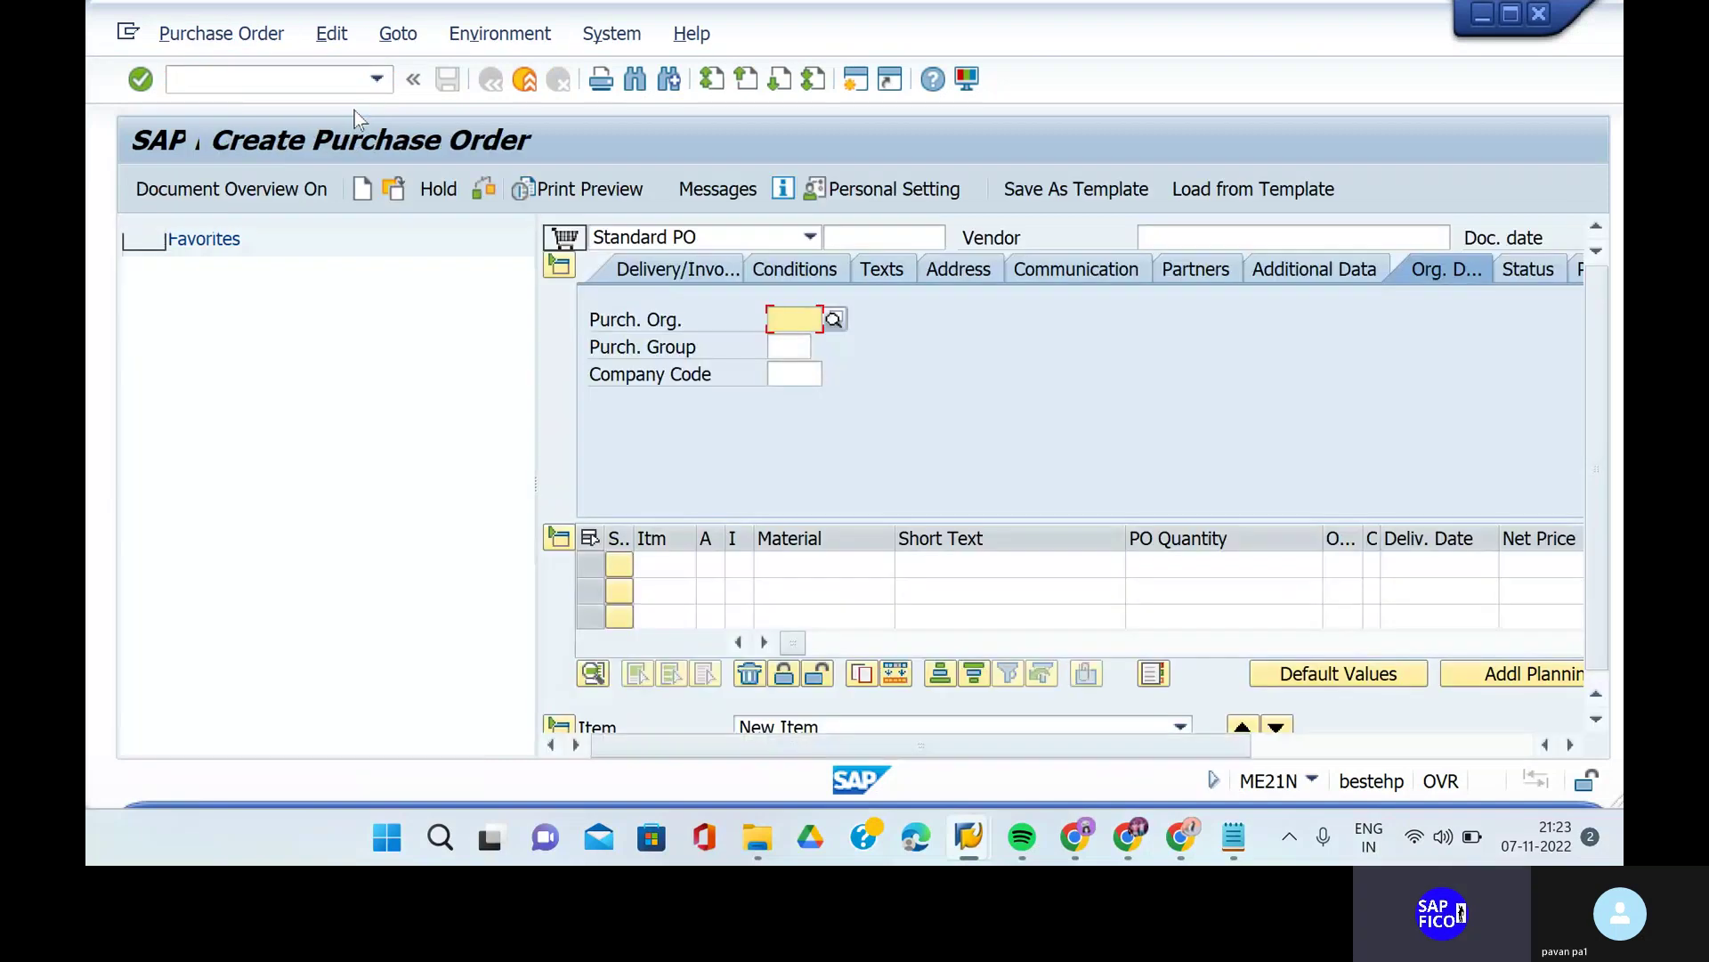
{"action": "left_click", "coordinate": [1231, 238]}
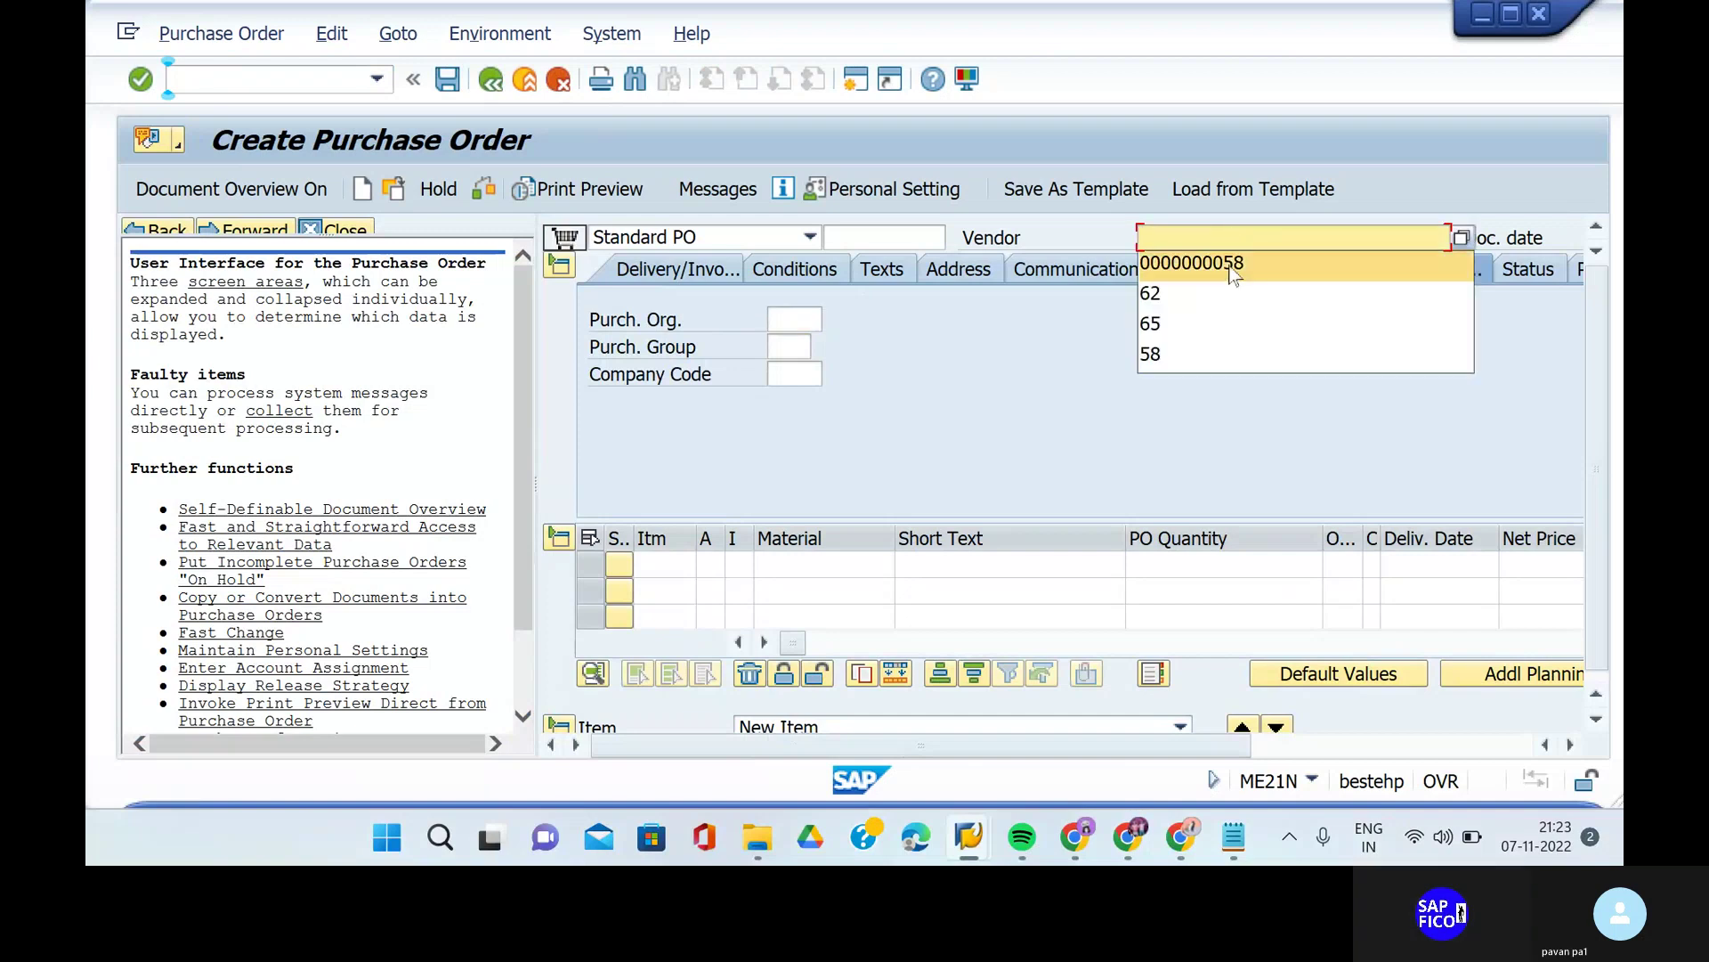
{"action": "left_click", "coordinate": [1234, 267]}
- Set the order's purchasing organization to PLA1, purchasing group to PLA and company code to SHIP
{"action": "left_click", "coordinate": [792, 317]}
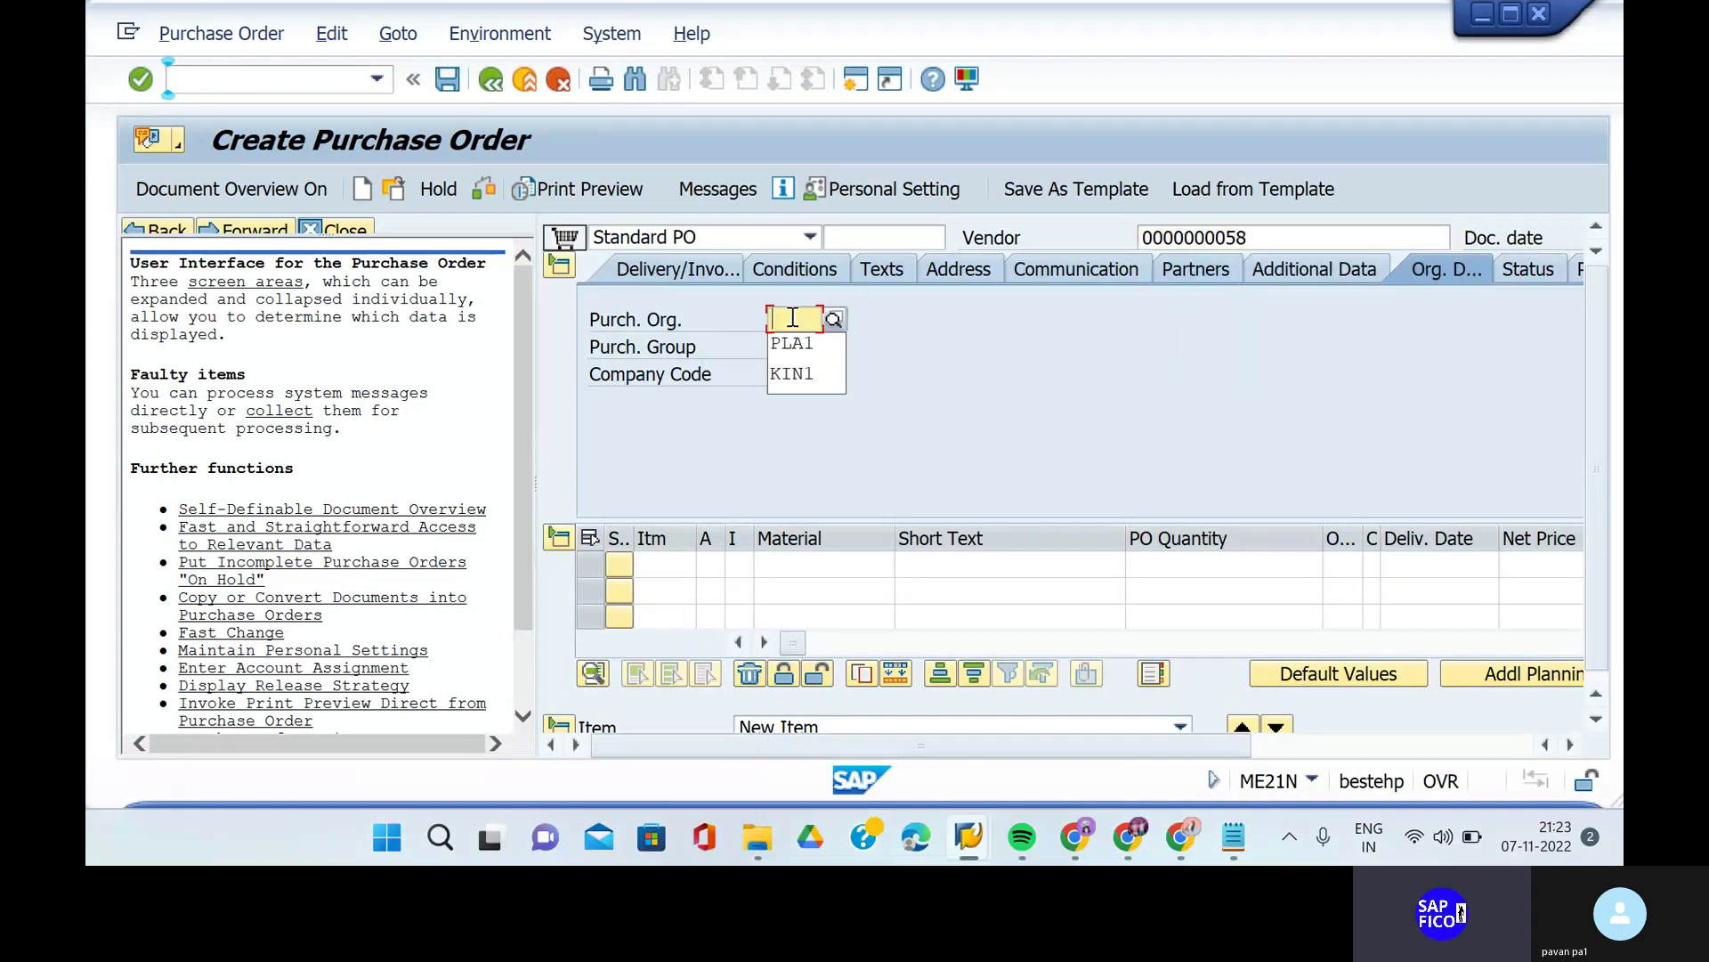
{"action": "left_click", "coordinate": [792, 347]}
{"action": "left_click", "coordinate": [792, 348]}
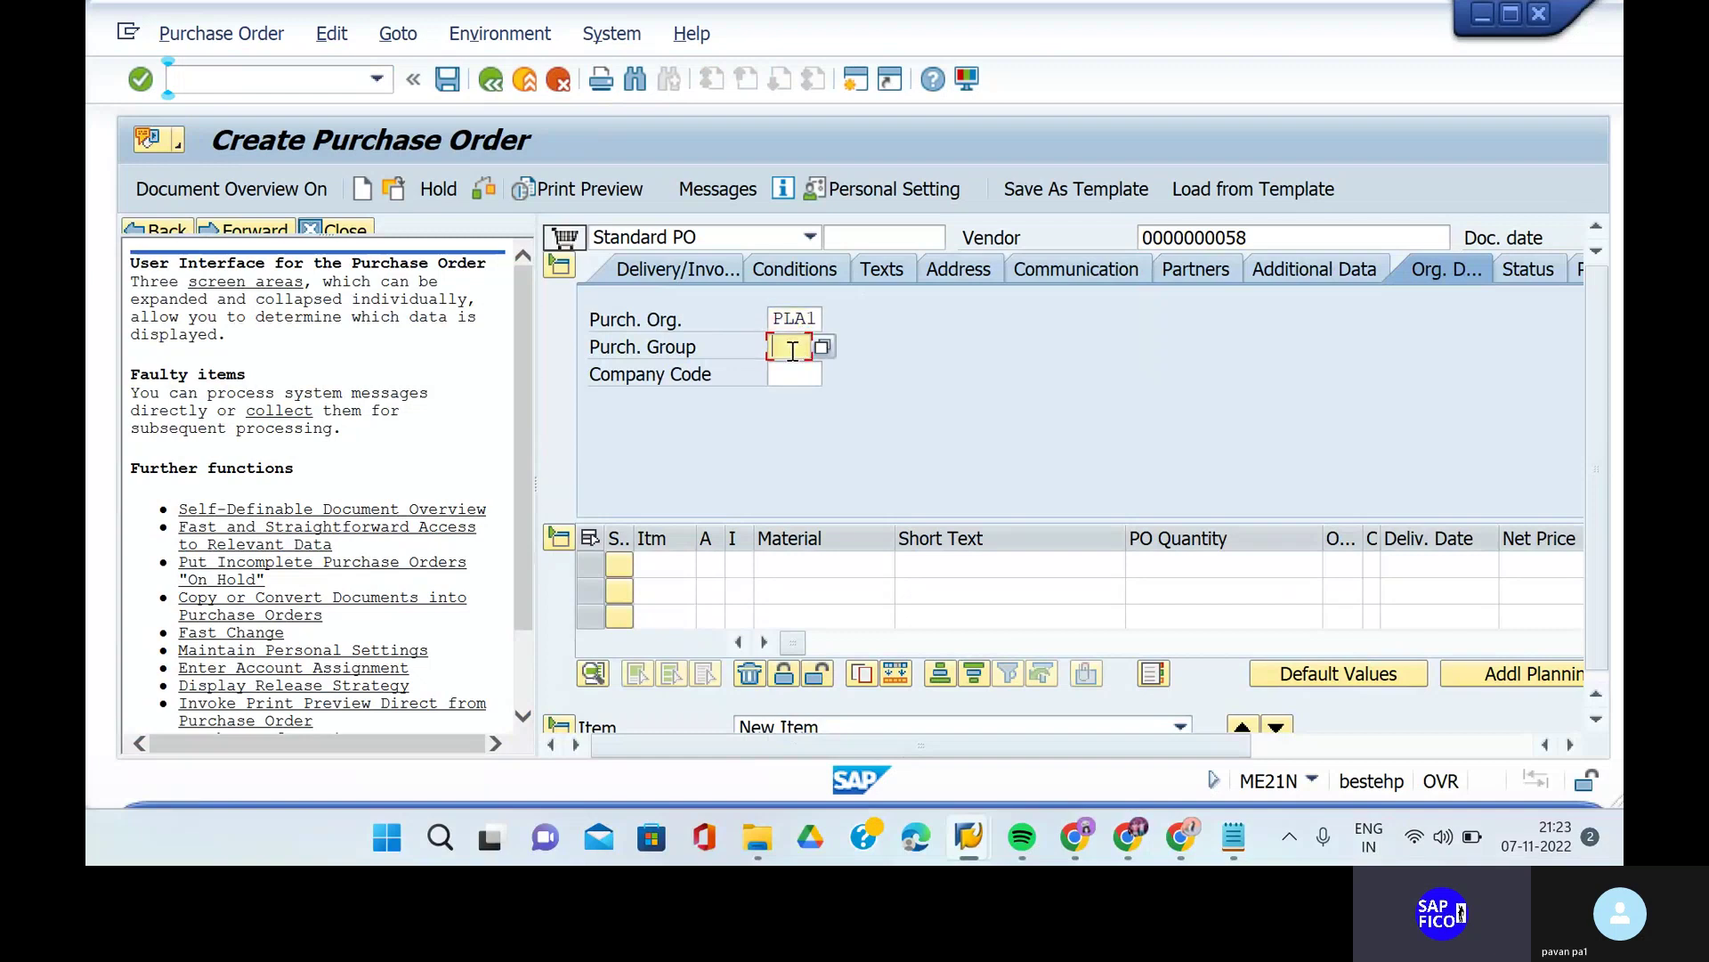
{"action": "left_click", "coordinate": [795, 373]}
{"action": "left_click", "coordinate": [795, 374]}
{"action": "type", "text": "shi"}
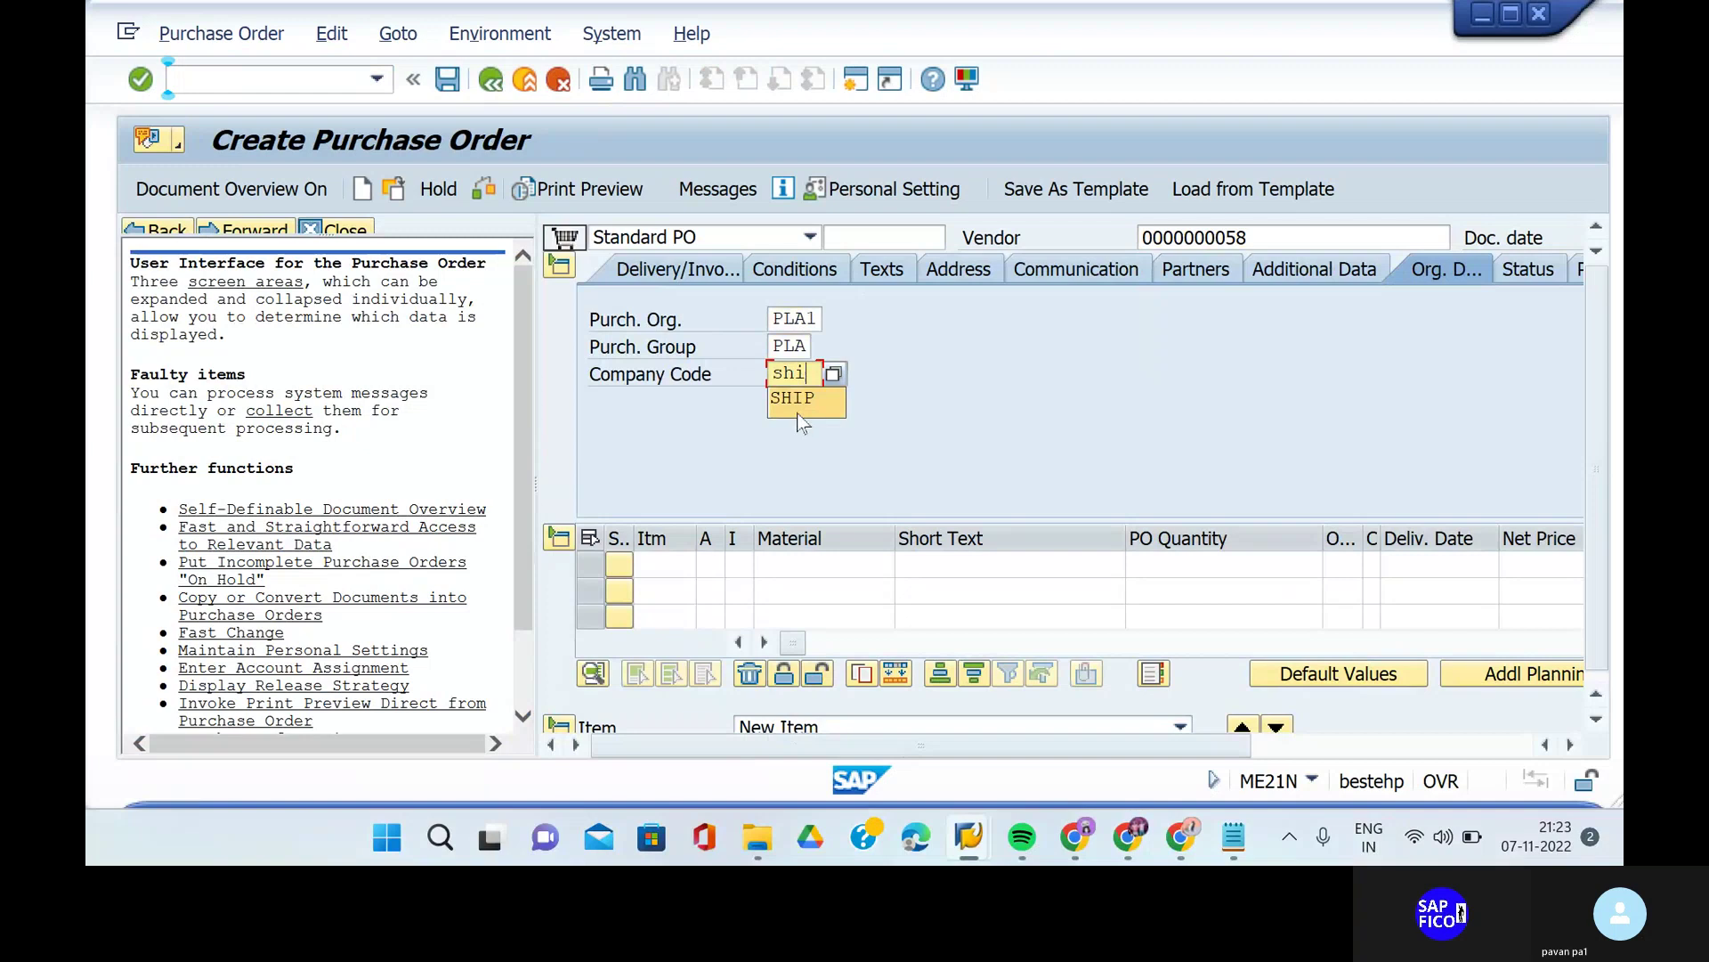
{"action": "left_click", "coordinate": [801, 403]}
{"action": "key", "text": "Return"}
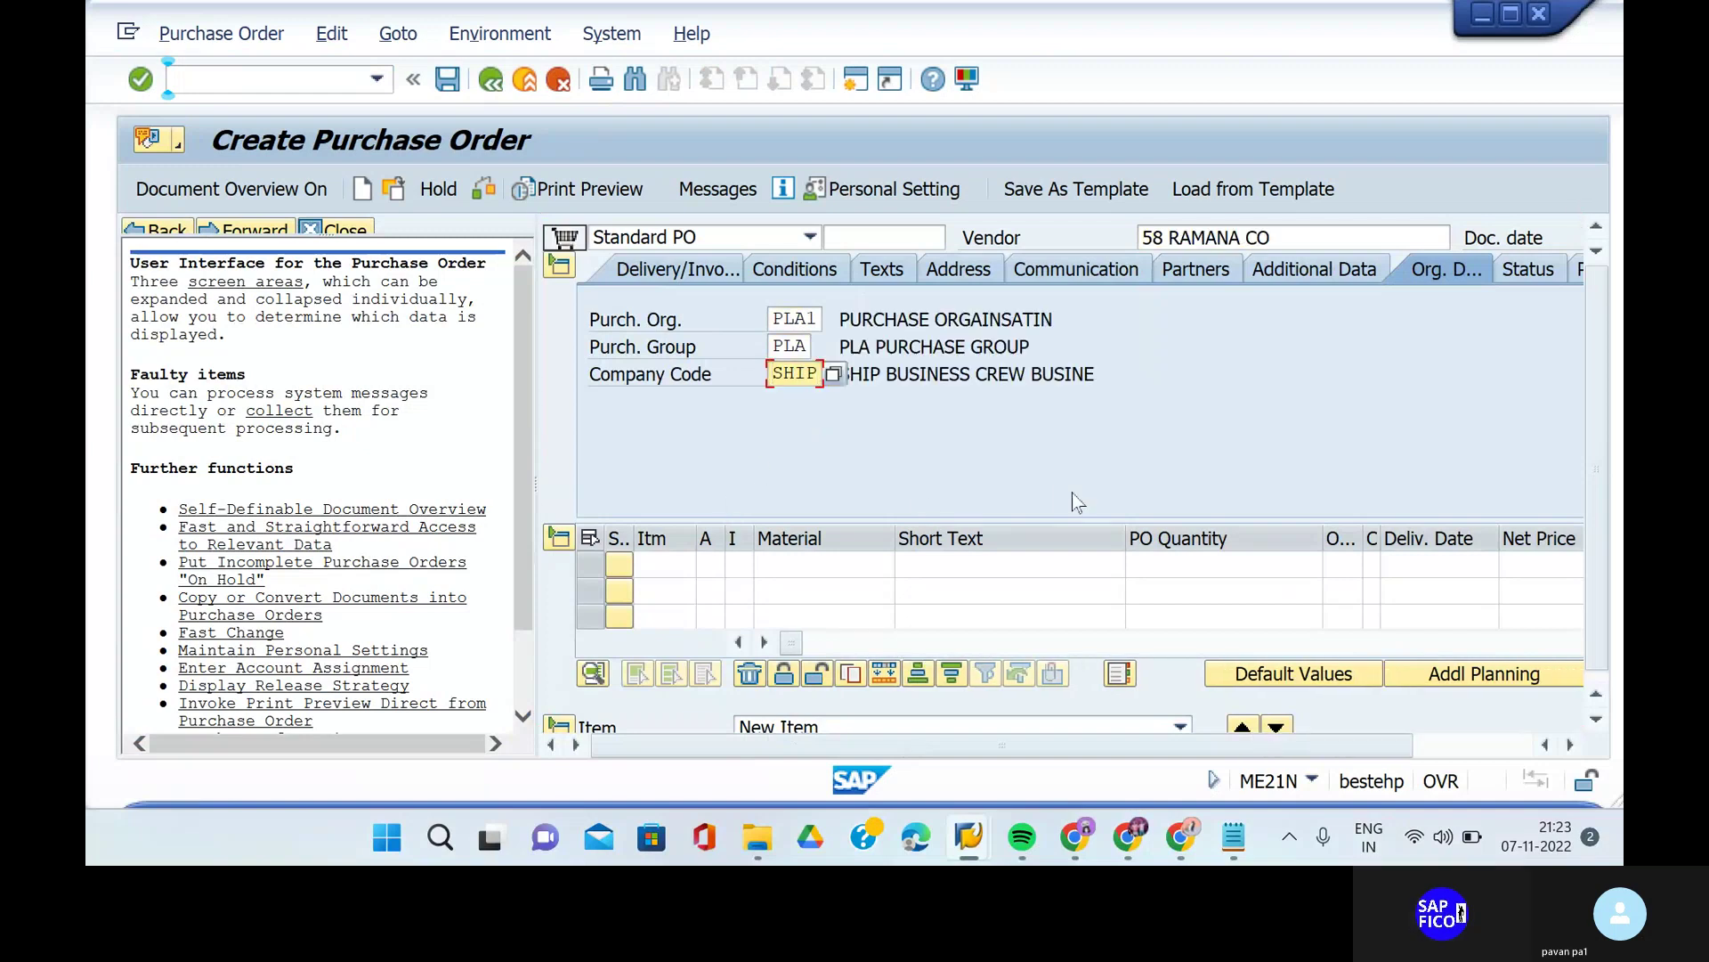
{"action": "key", "text": "XF86AudioLowerVolume"}
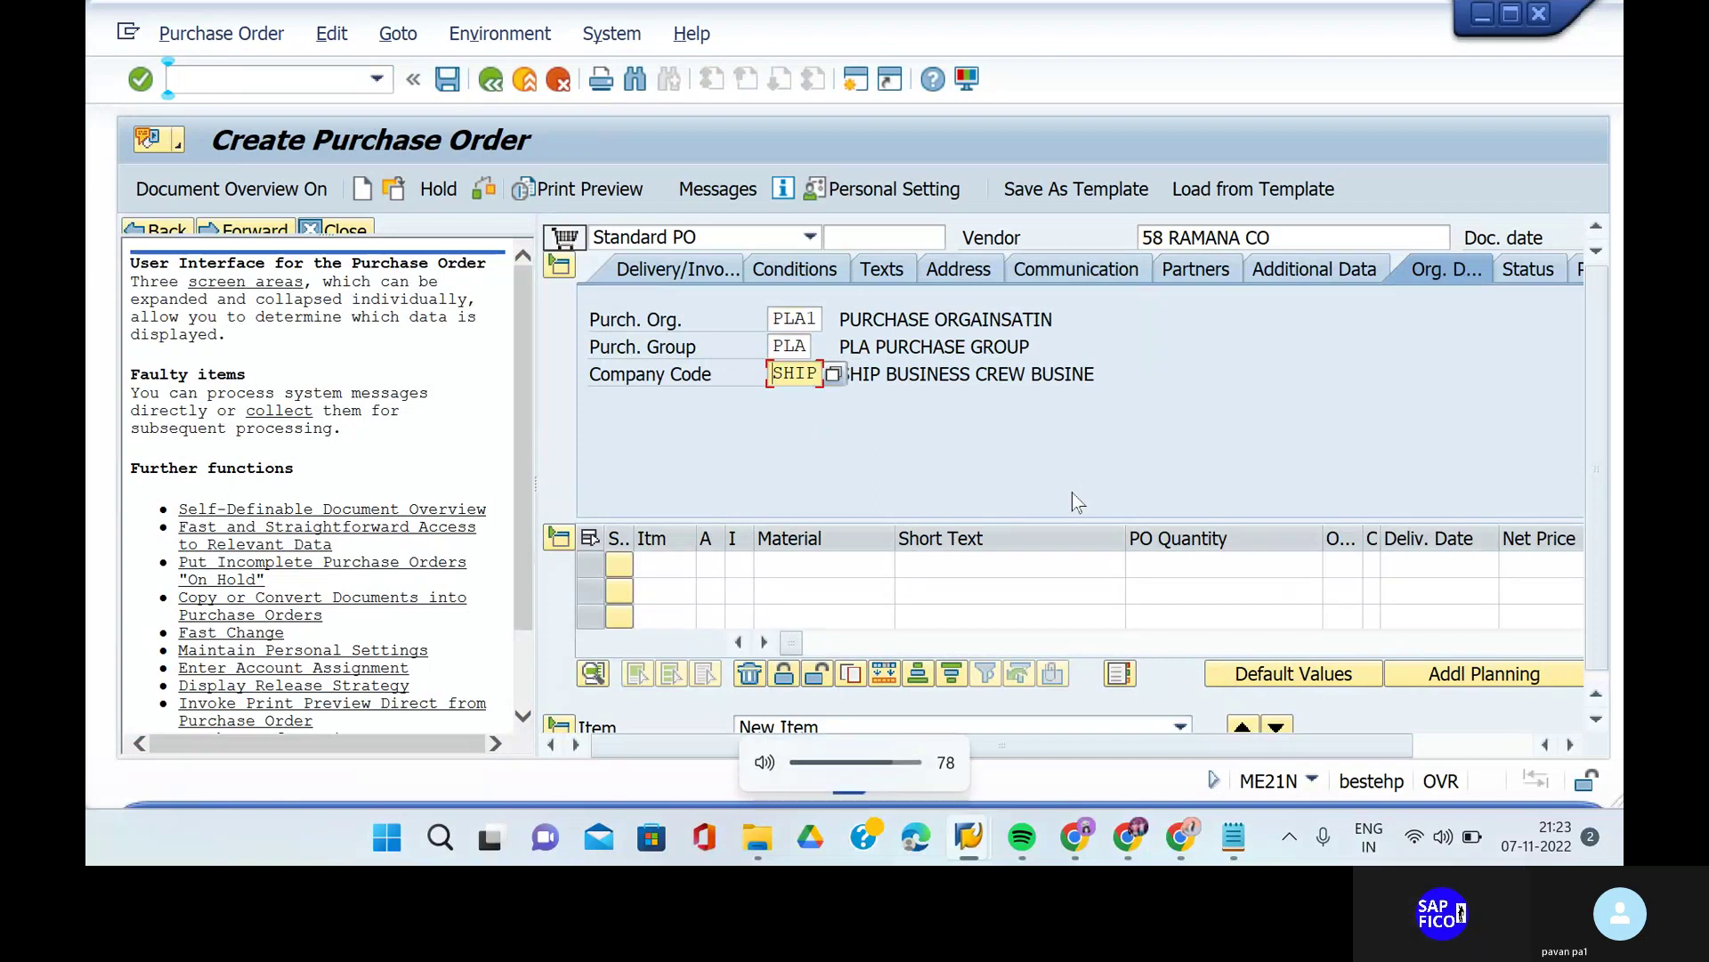
- Enter item number 20 and material 50065618 in the first row of the item overview
{"action": "left_click", "coordinate": [674, 567]}
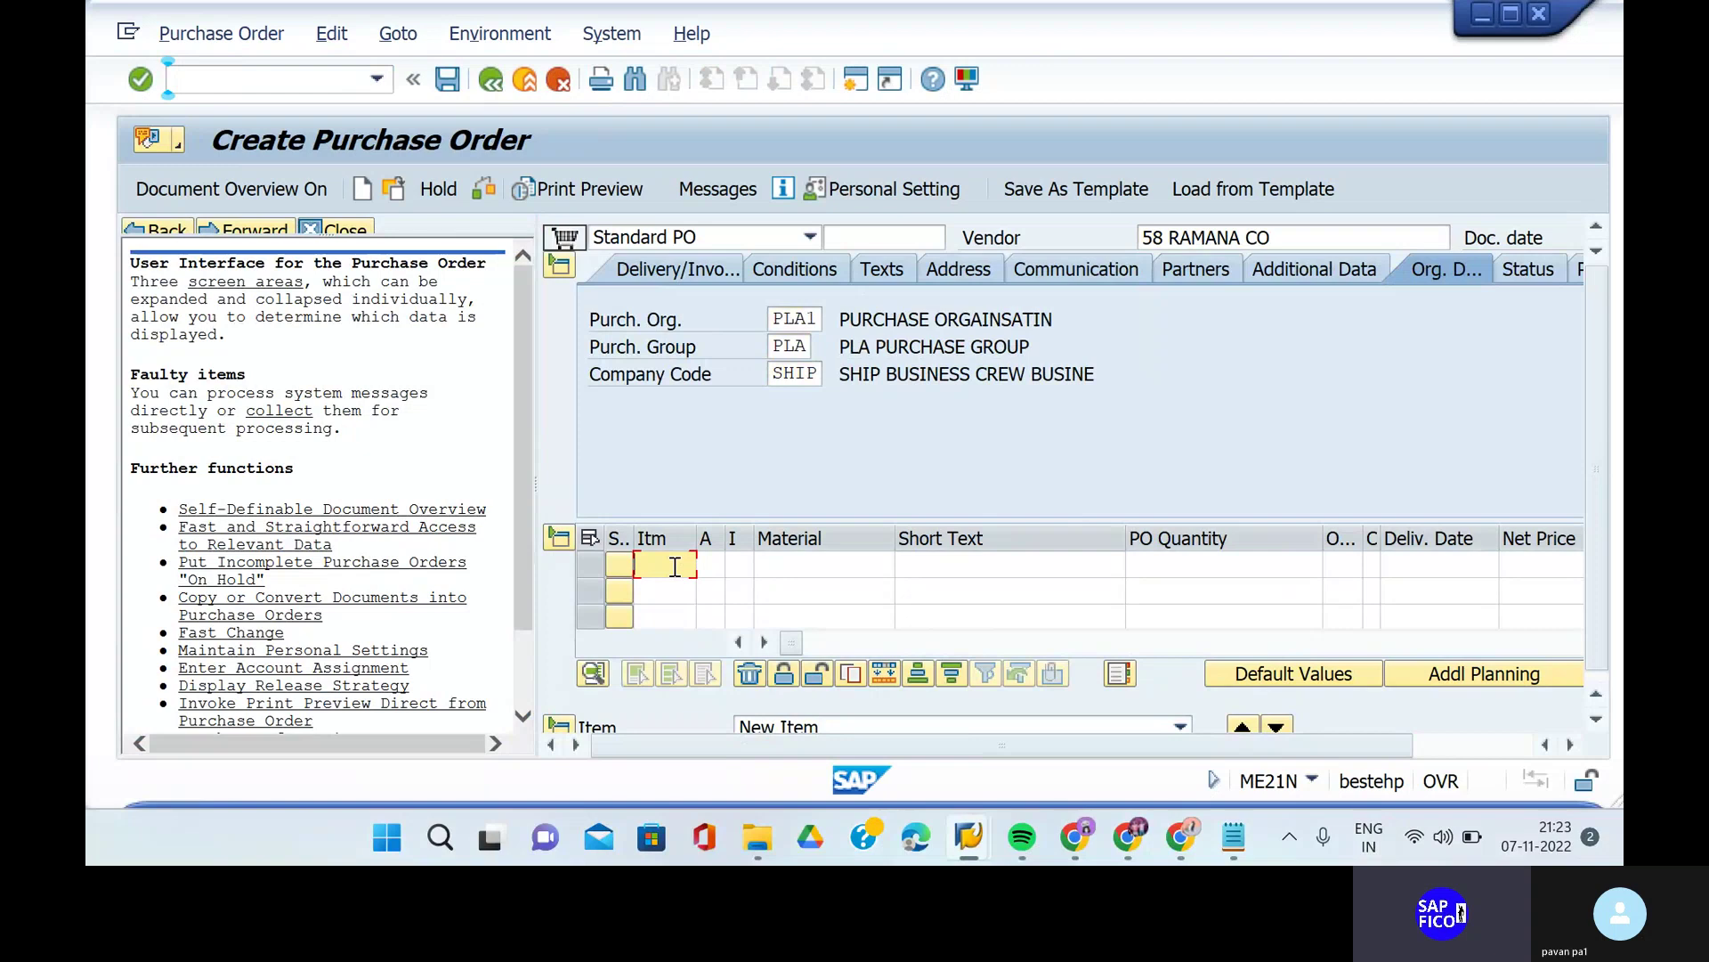
{"action": "type", "text": "20"}
{"action": "left_click", "coordinate": [789, 569]}
{"action": "type", "text": "50065618"}
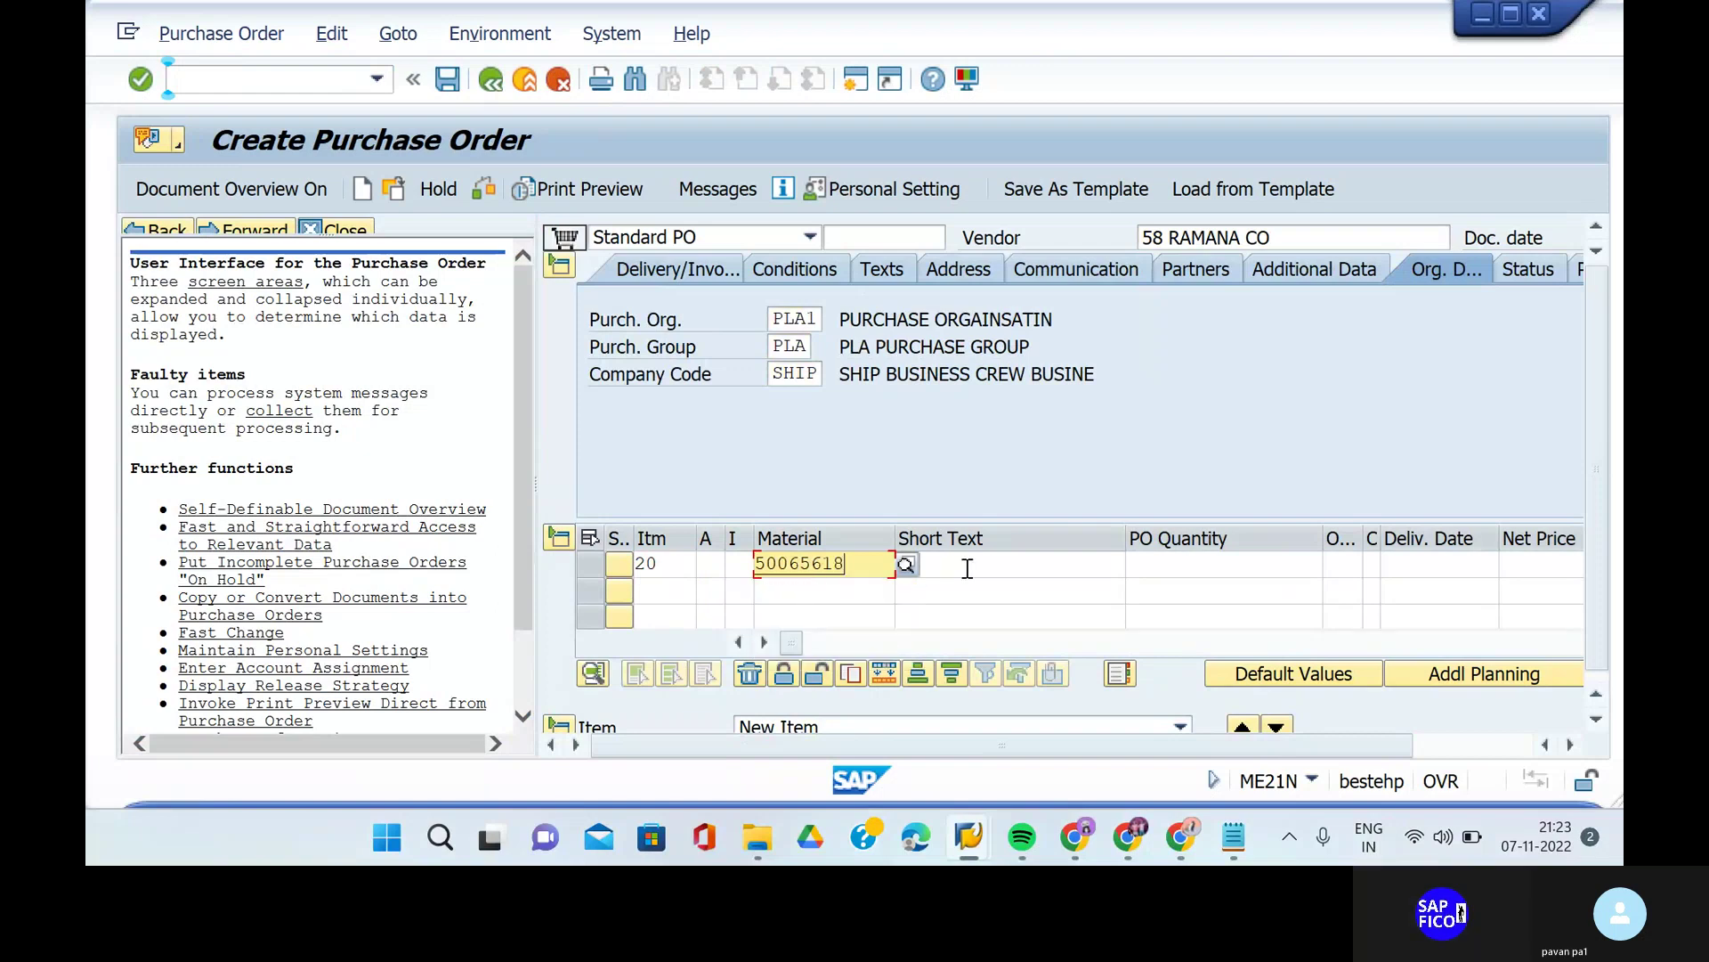
- Change the item number of the first row to 30
{"action": "left_click", "coordinate": [1176, 580]}
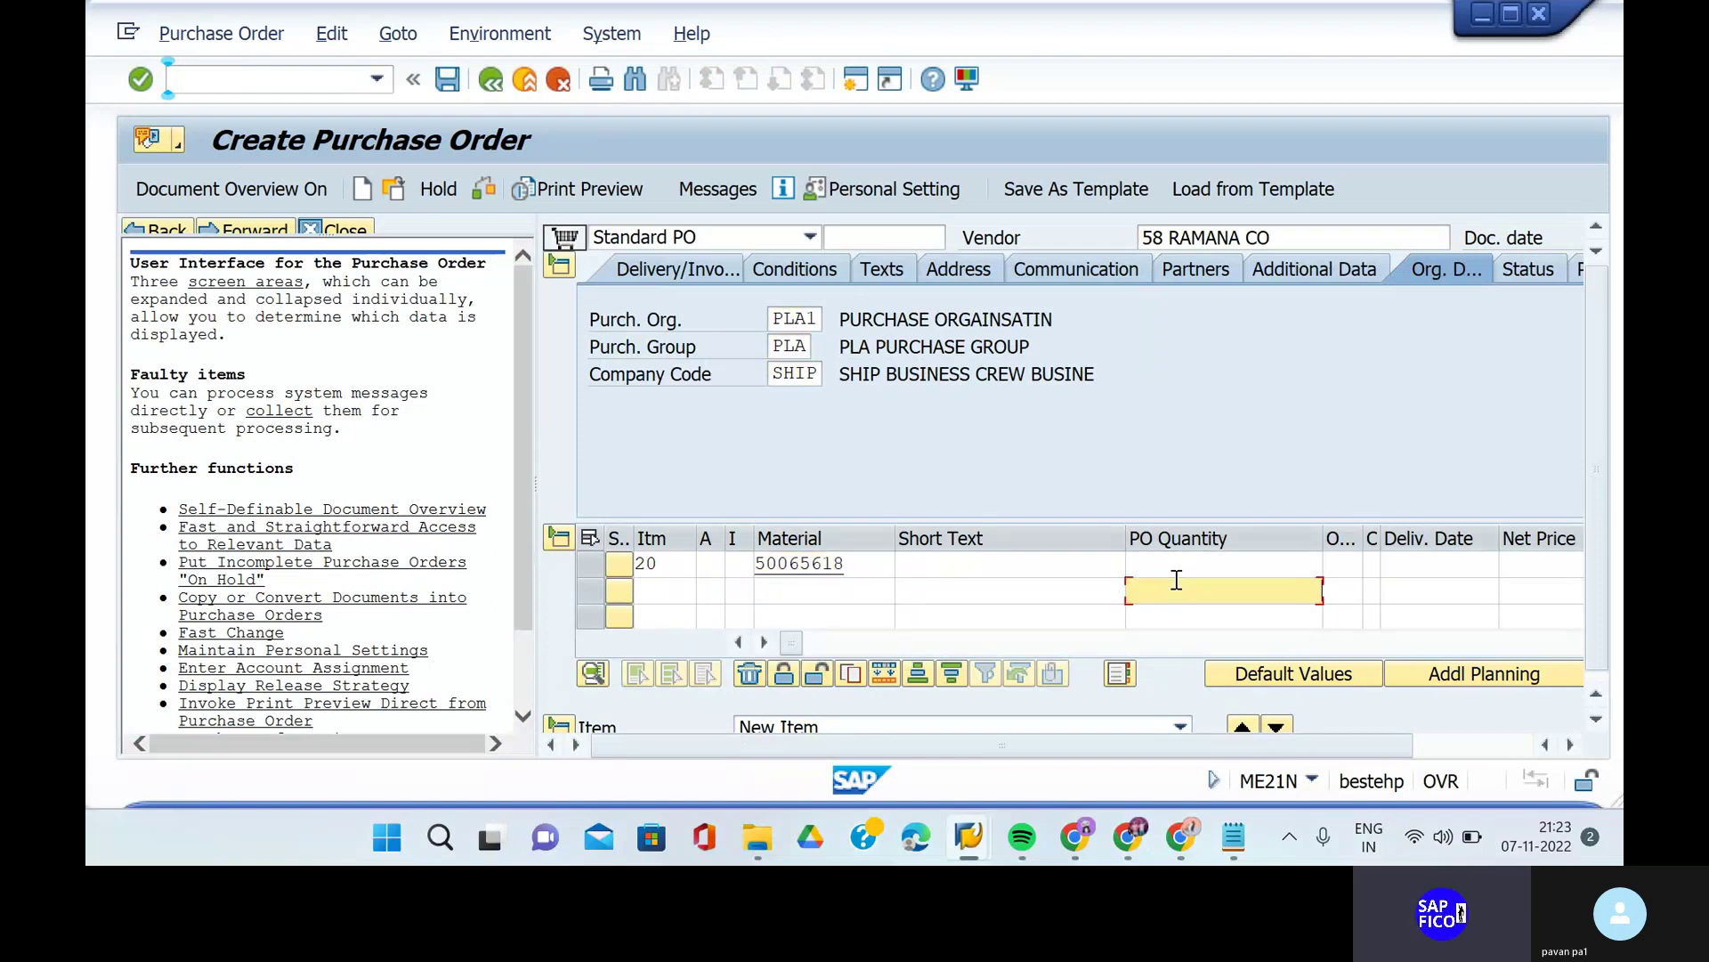
{"action": "left_click", "coordinate": [1061, 565]}
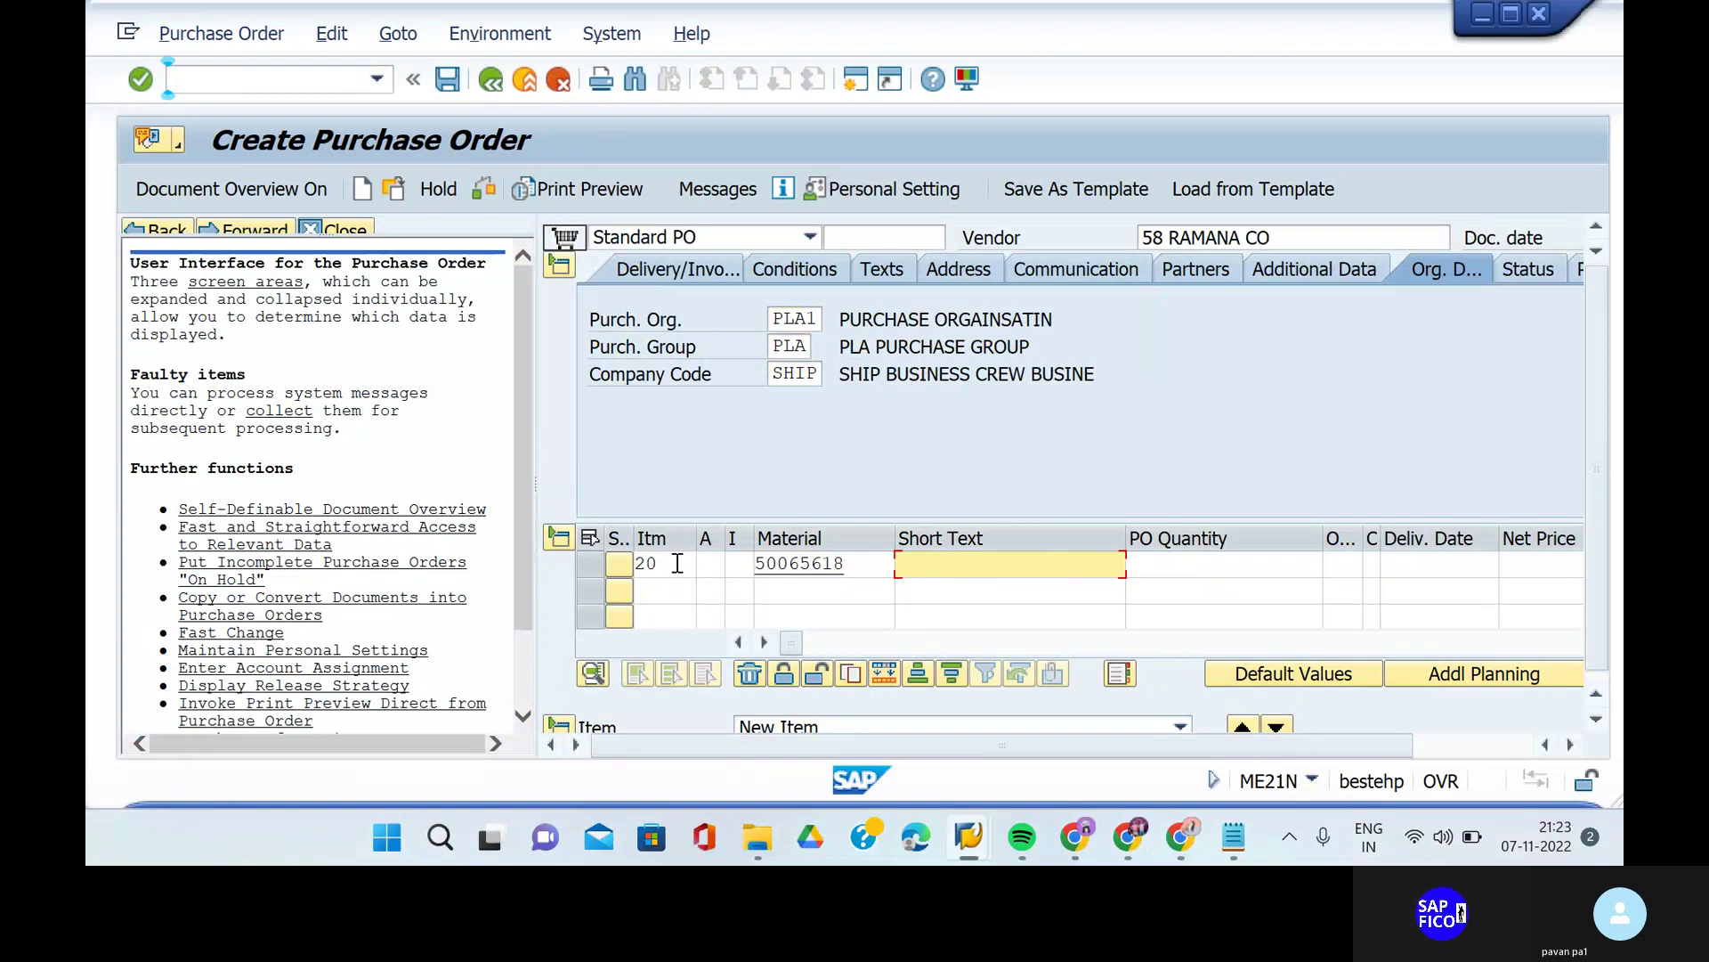
{"action": "left_click", "coordinate": [676, 563]}
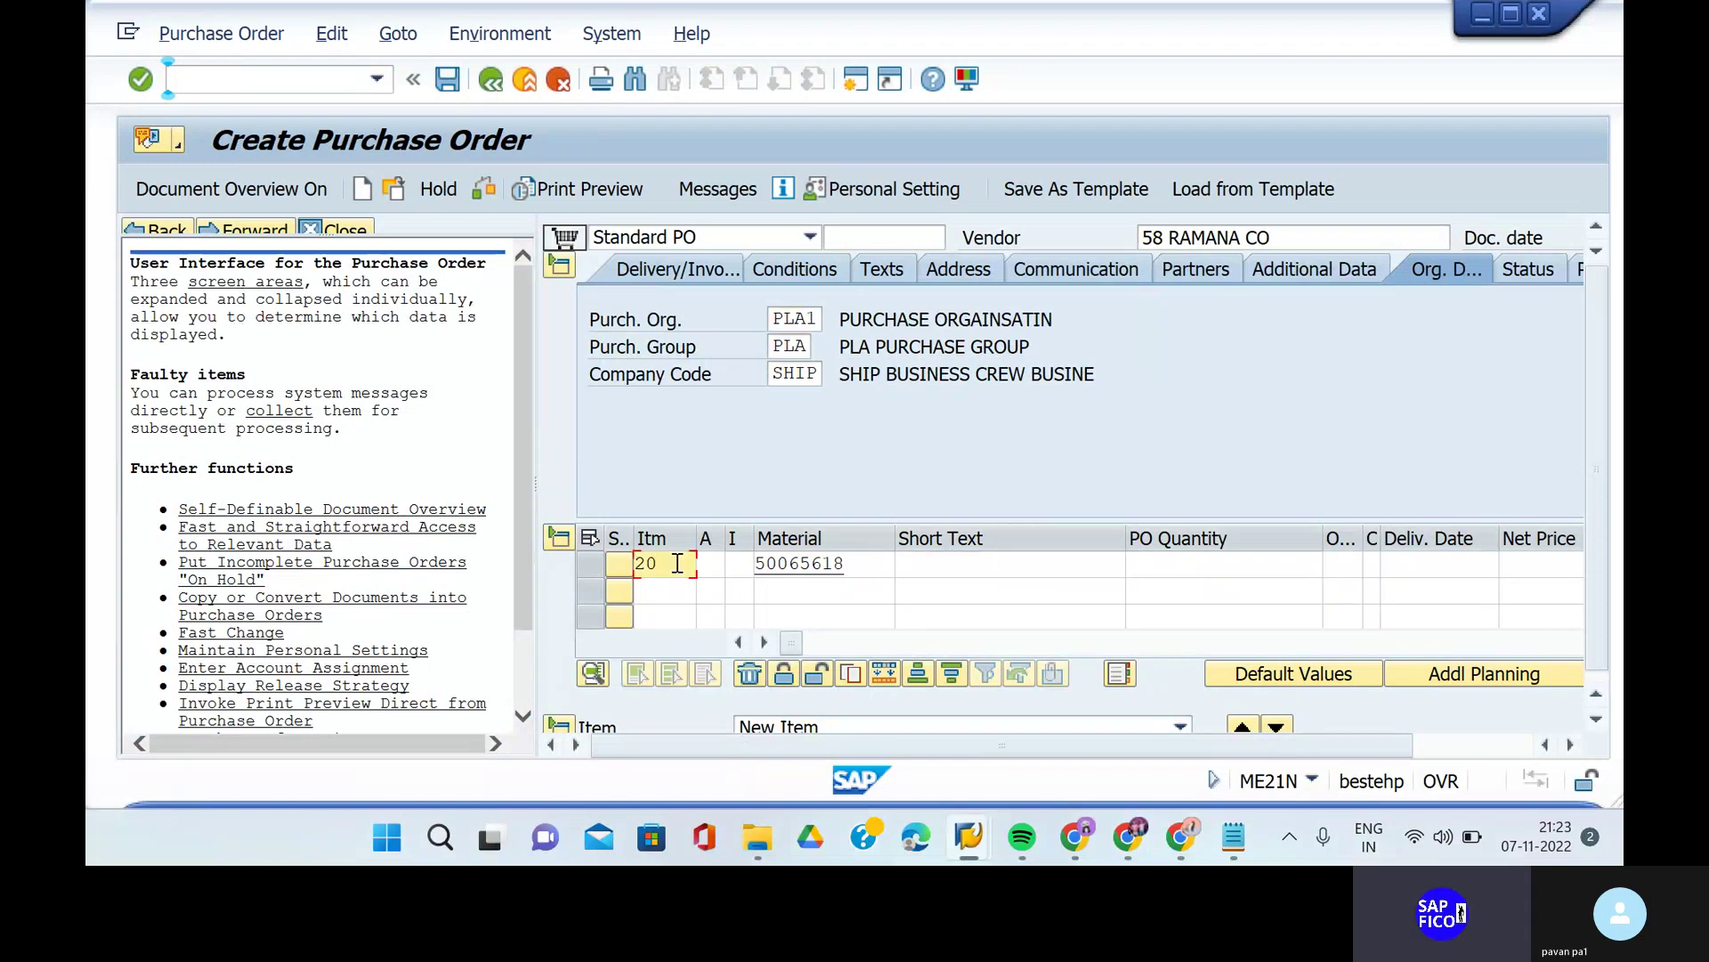
{"action": "key", "text": "BackSpace"}
{"action": "key", "text": "BackSpace"}
{"action": "type", "text": "30"}
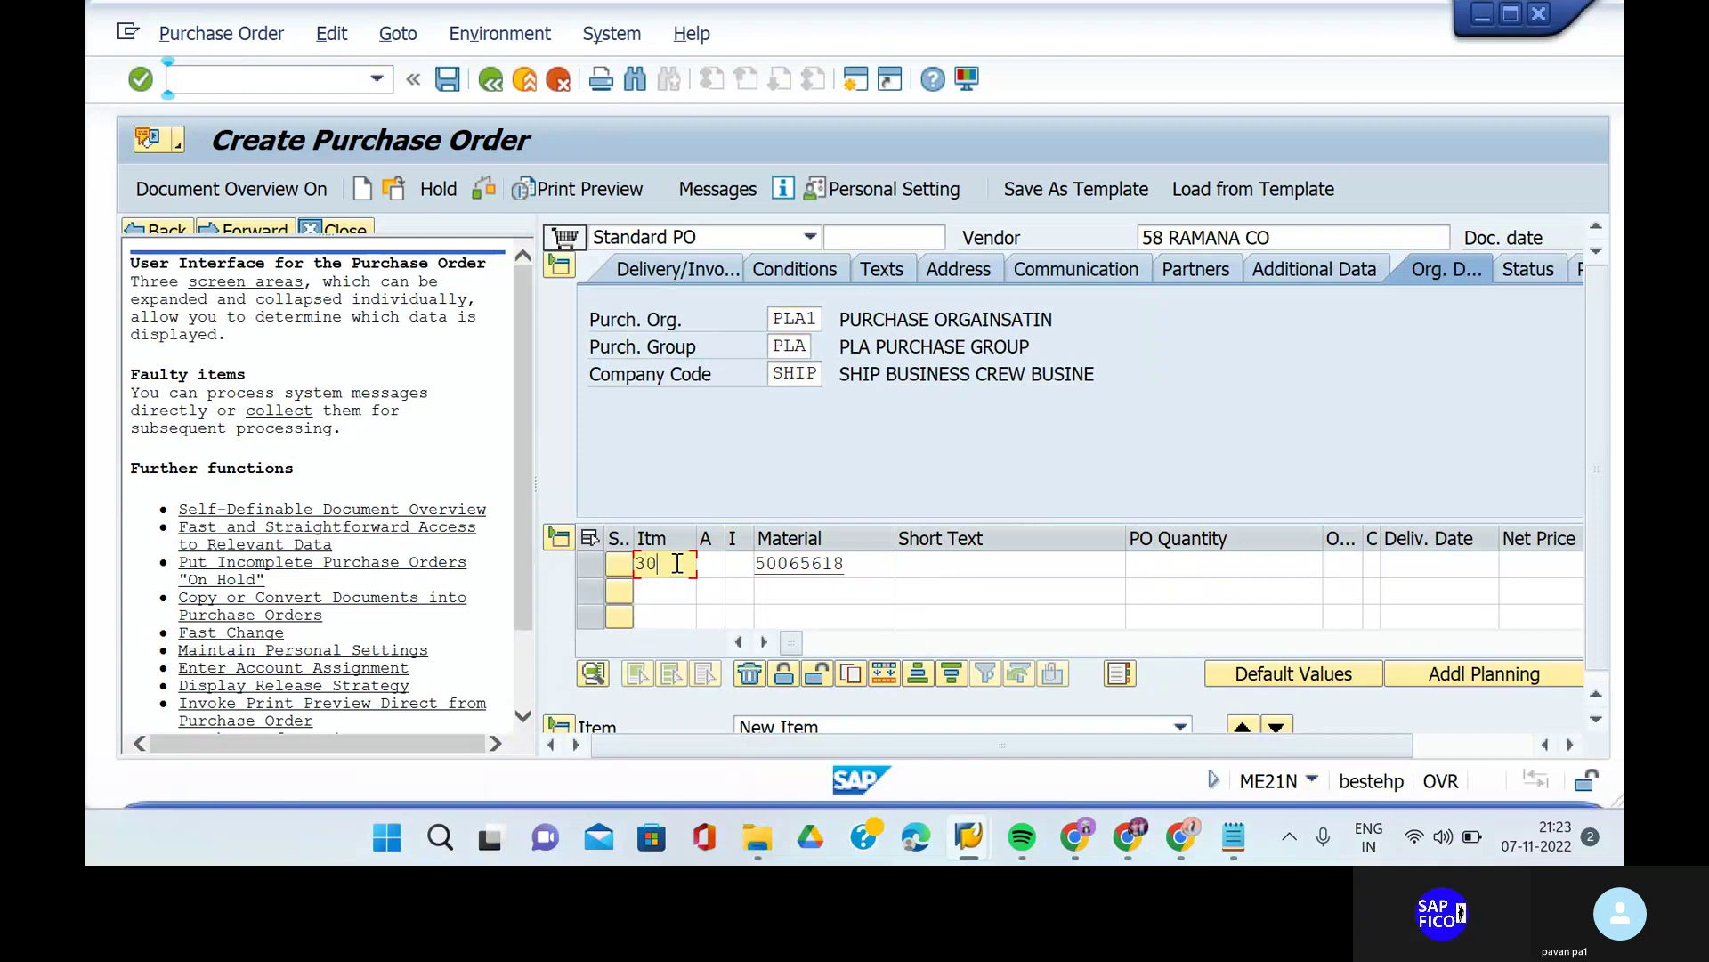
- Set the short text of item 30 to ELECTRONIC VEHICALS, adapting the earlier entry ELECTRONIC CHAIRS
{"action": "left_click", "coordinate": [942, 562]}
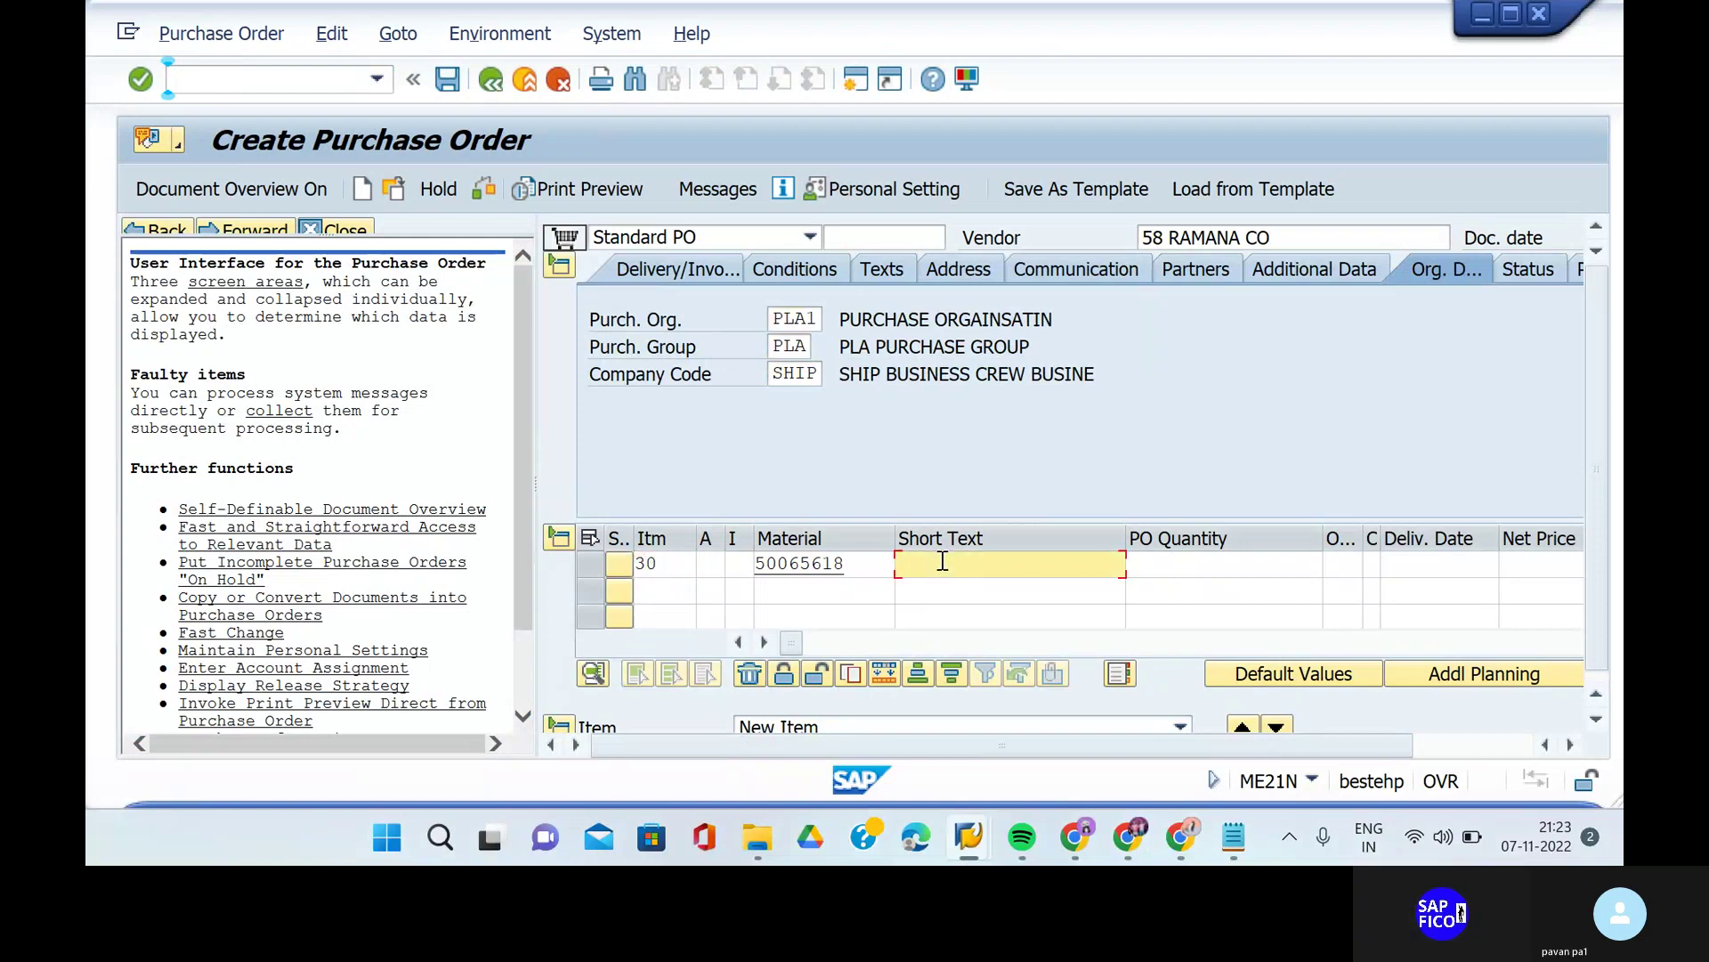
{"action": "left_click", "coordinate": [942, 561]}
{"action": "left_click", "coordinate": [981, 602]}
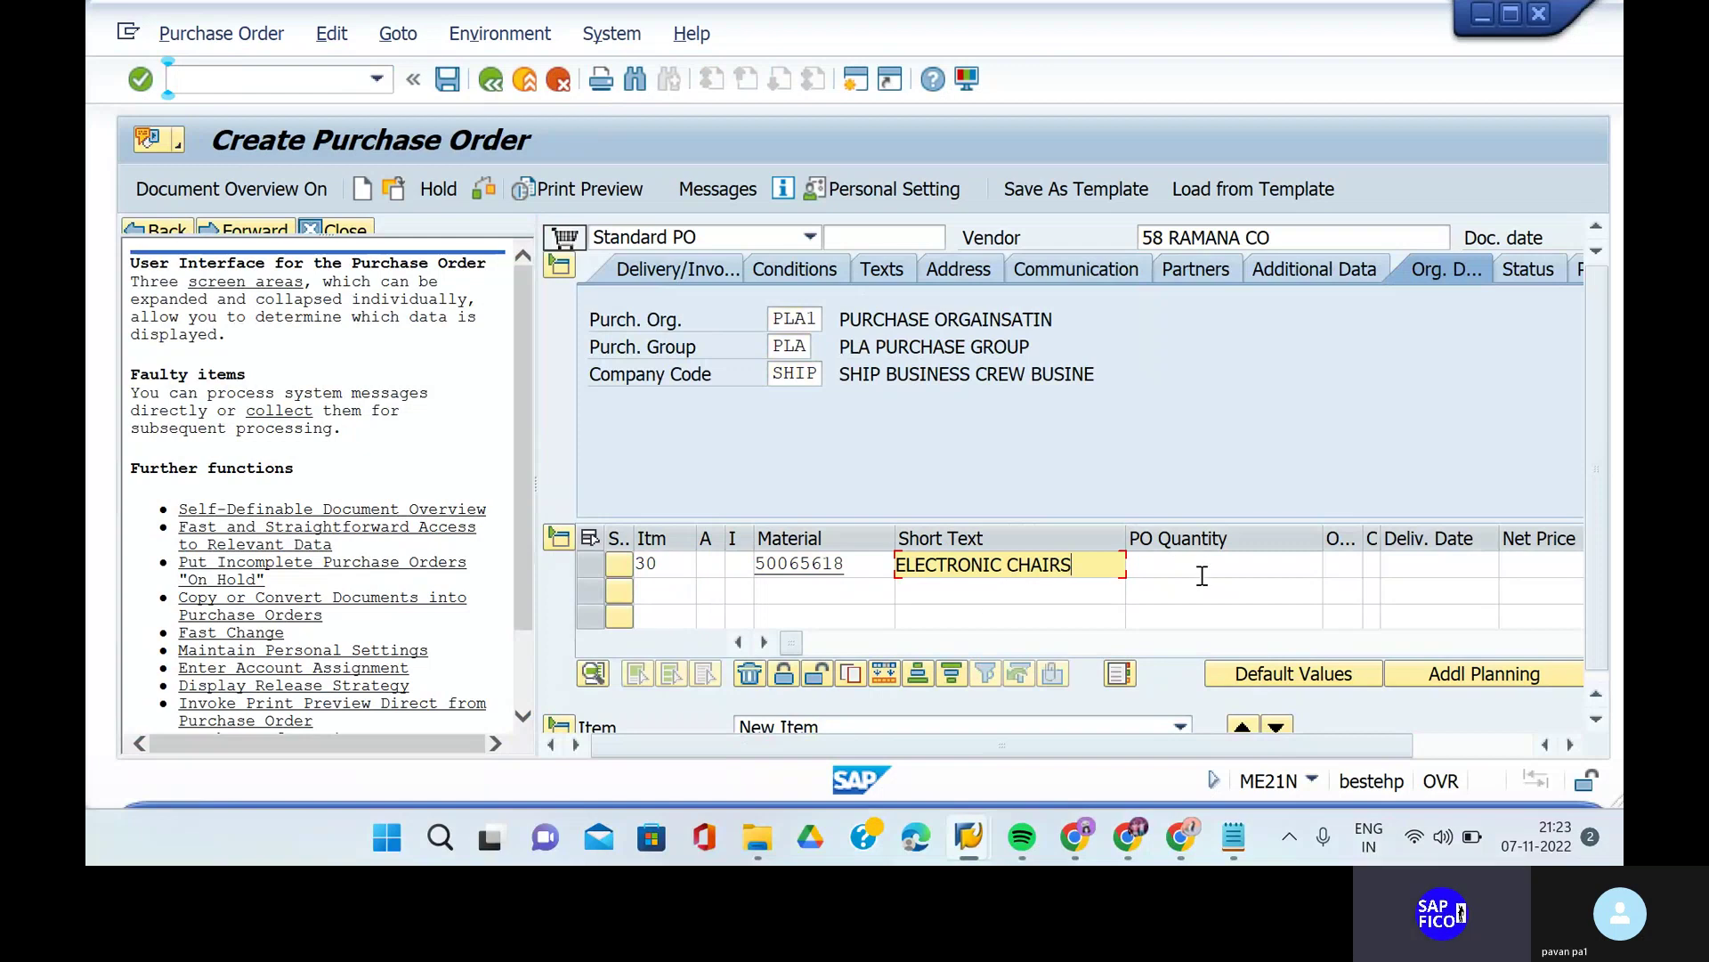
{"action": "key", "text": "BackSpace"}
{"action": "key", "text": "BackSpace"}
{"action": "key", "text": "BackSpace"}
{"action": "key", "text": "BackSpace"}
{"action": "key", "text": "BackSpace"}
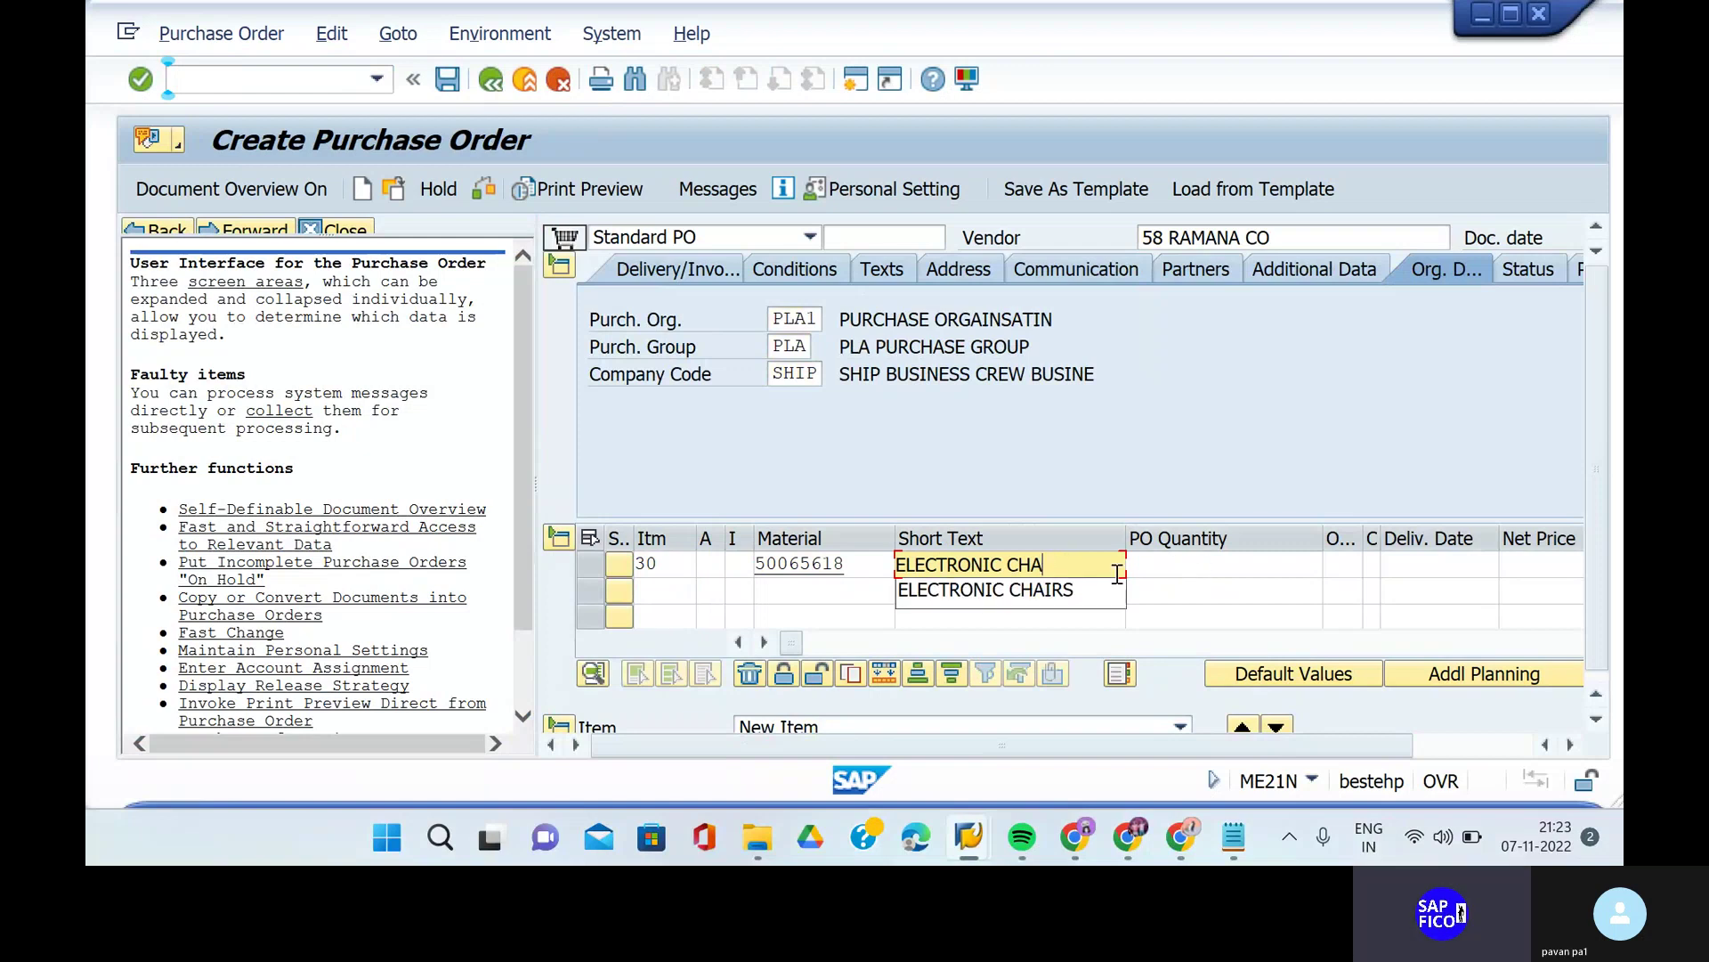
{"action": "key", "text": "BackSpace"}
{"action": "type", "text": "vehi"}
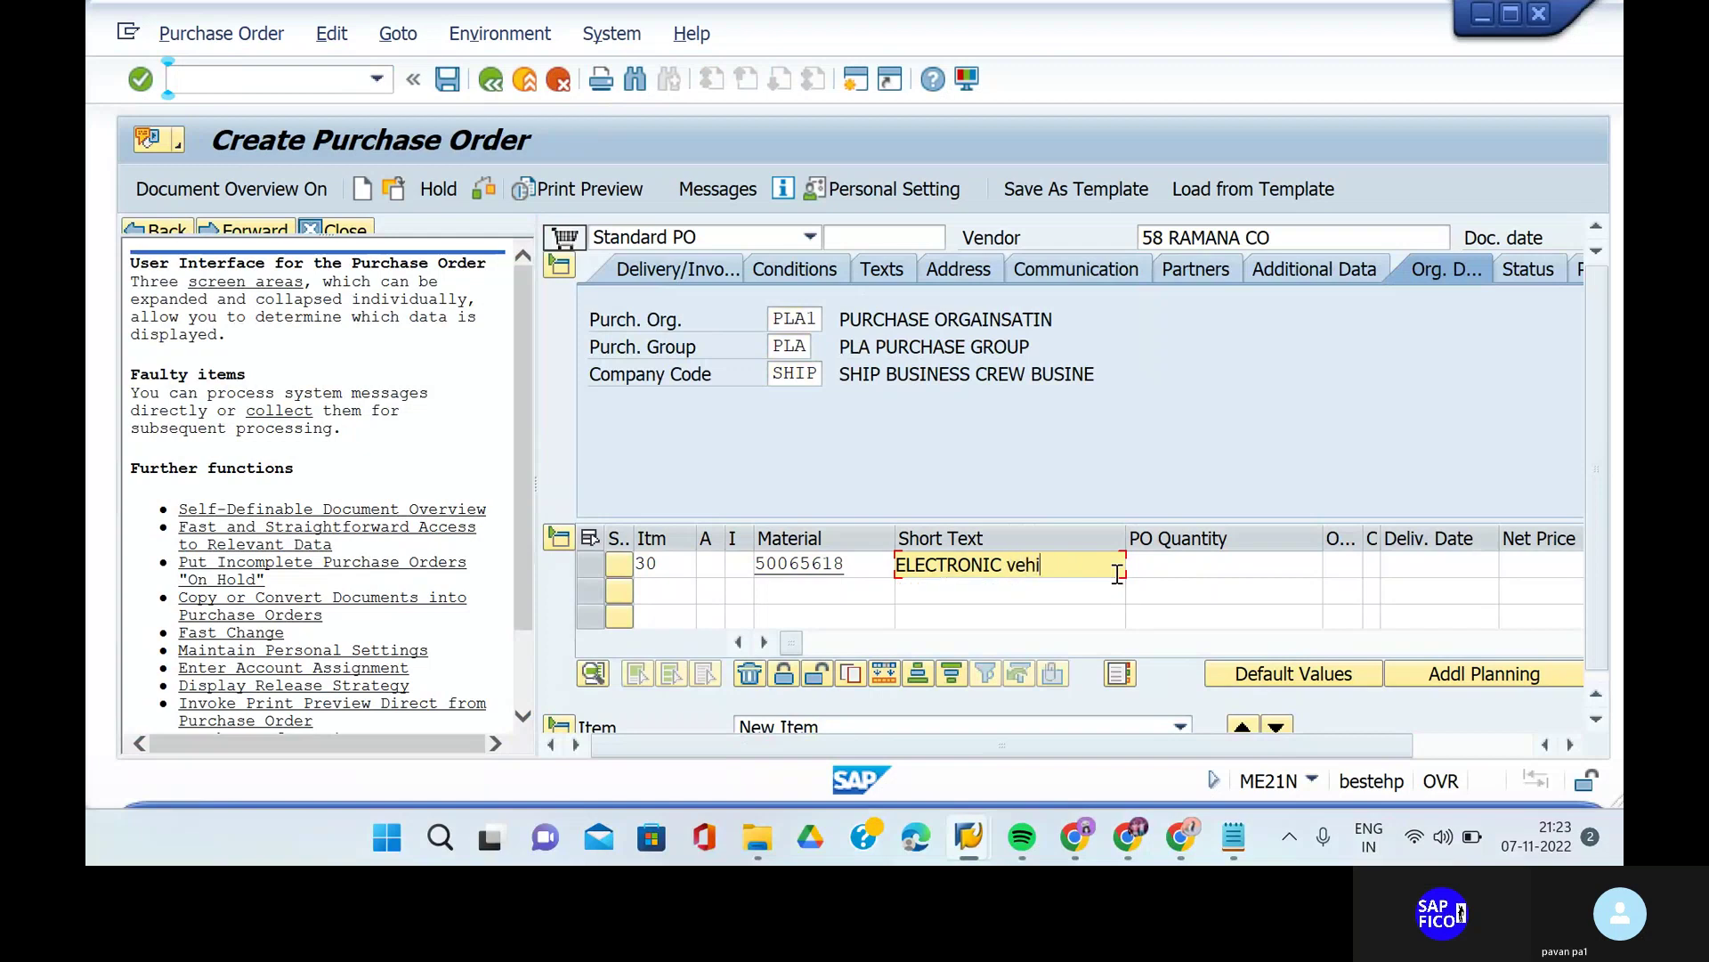
{"action": "key", "text": "BackSpace"}
{"action": "key", "text": "BackSpace"}
{"action": "key", "text": "BackSpace"}
{"action": "key", "text": "BackSpace"}
{"action": "type", "text": "VE"}
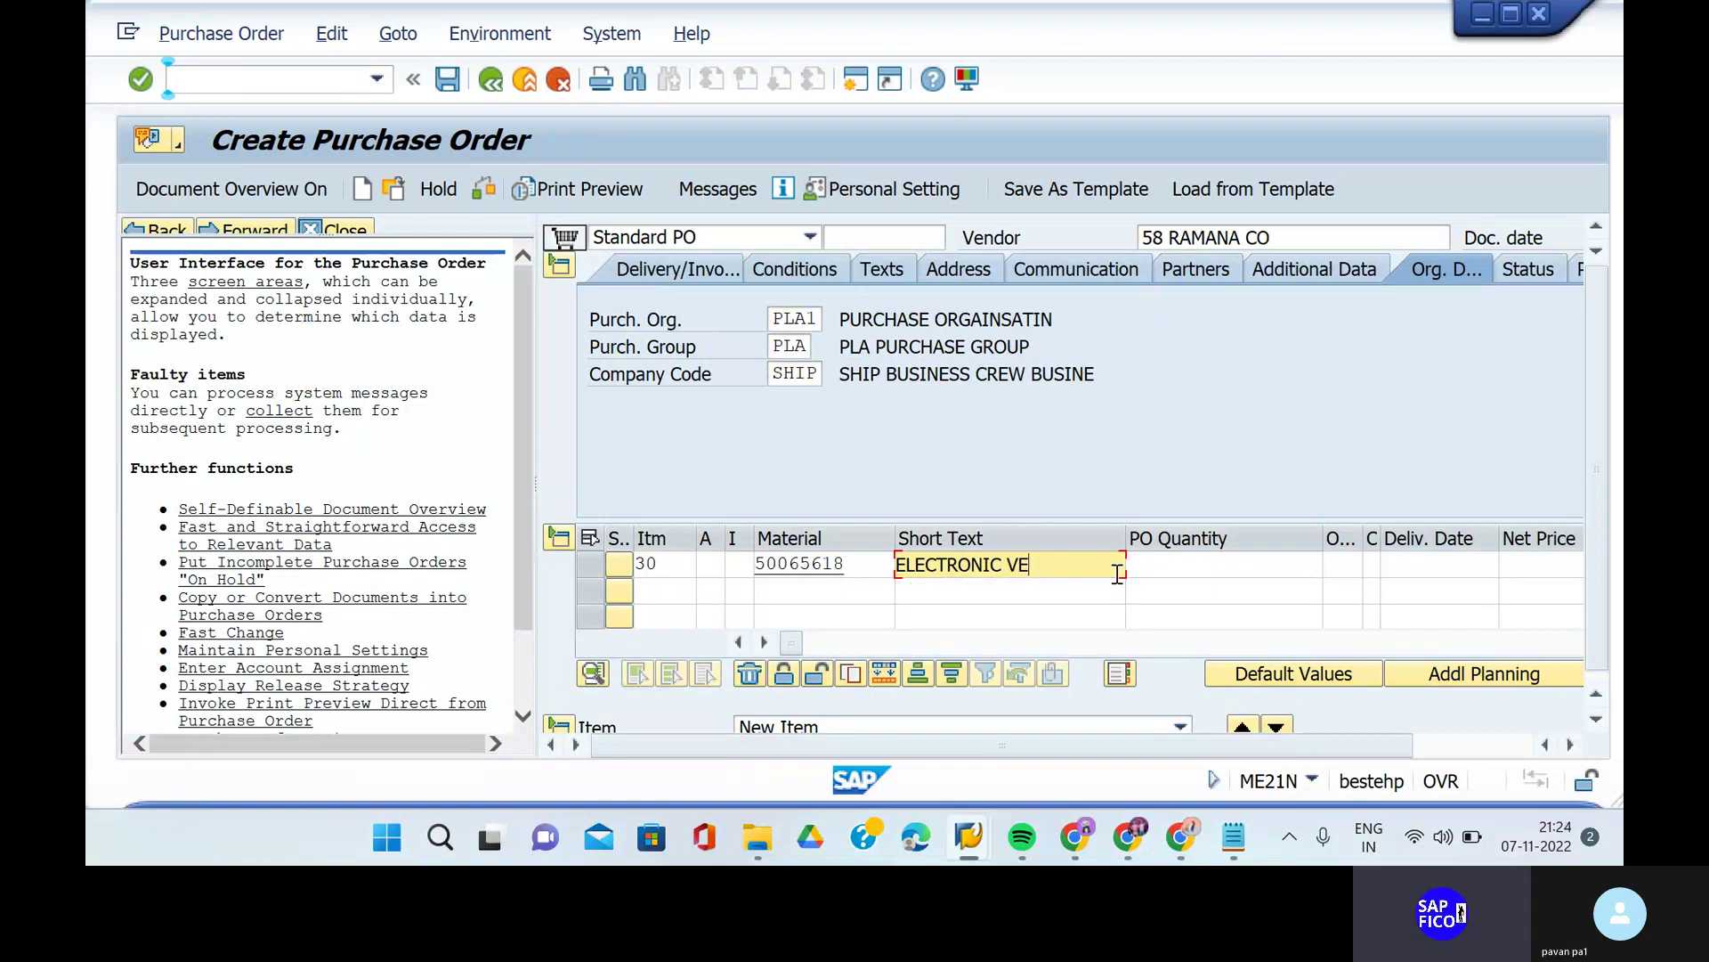
{"action": "type", "text": "HICALS"}
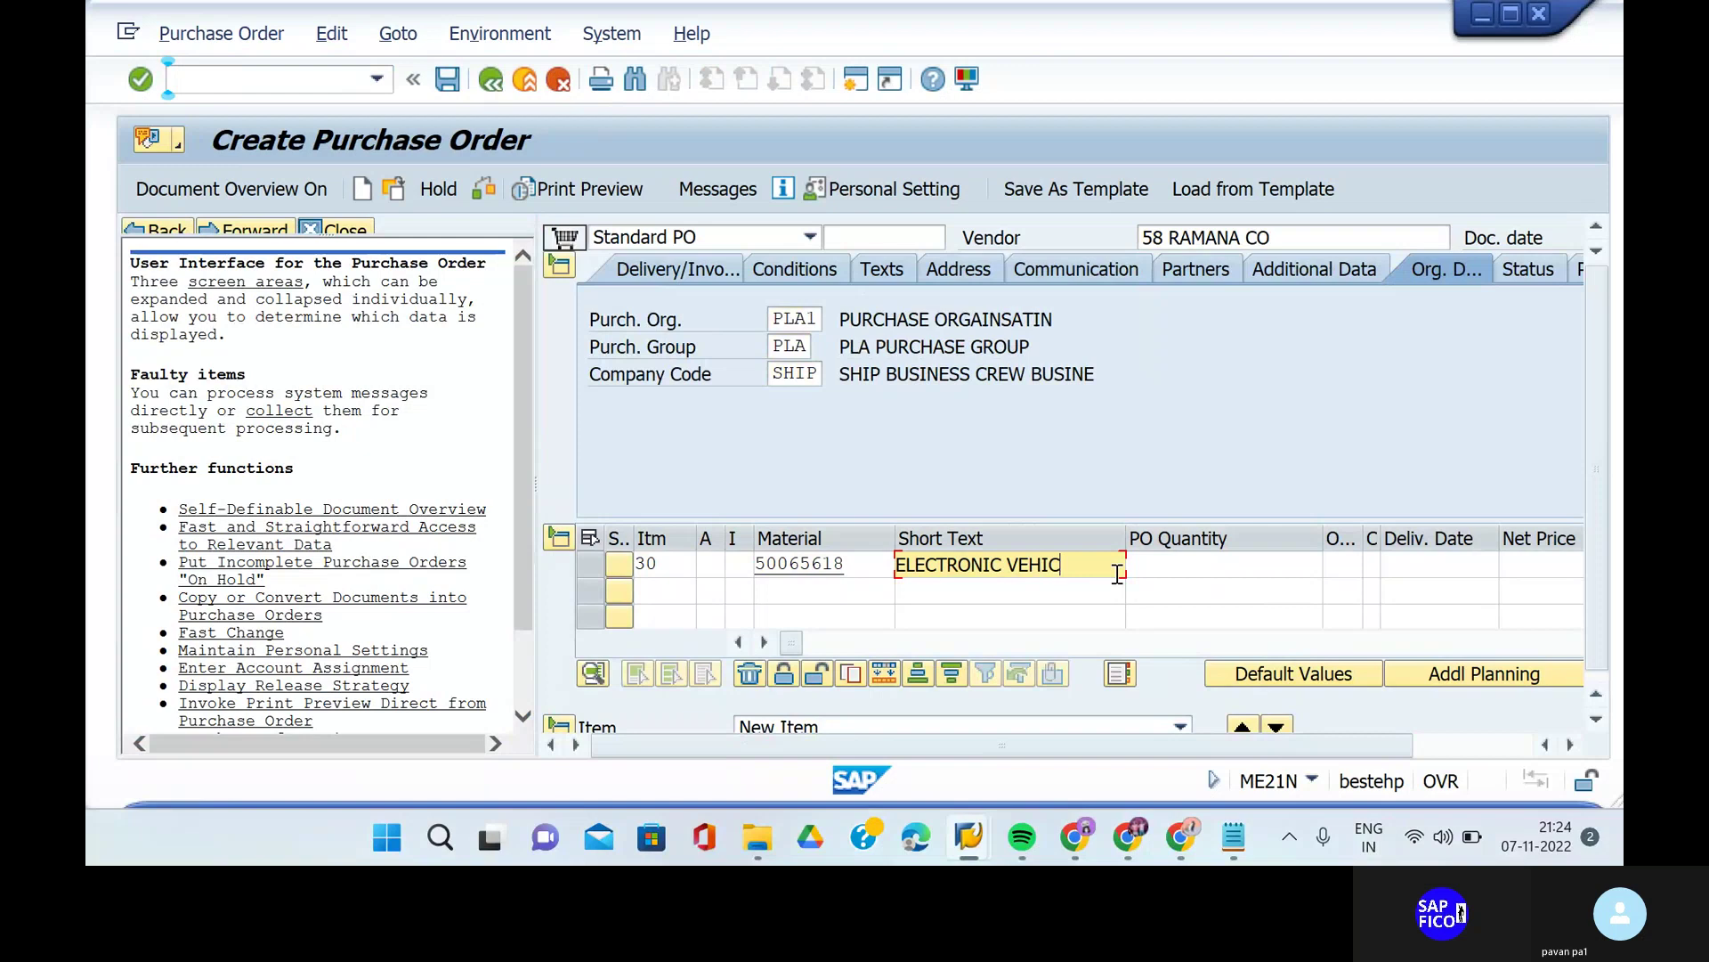
- Set the PO quantity of item 30 to 75
{"action": "left_click", "coordinate": [1184, 562]}
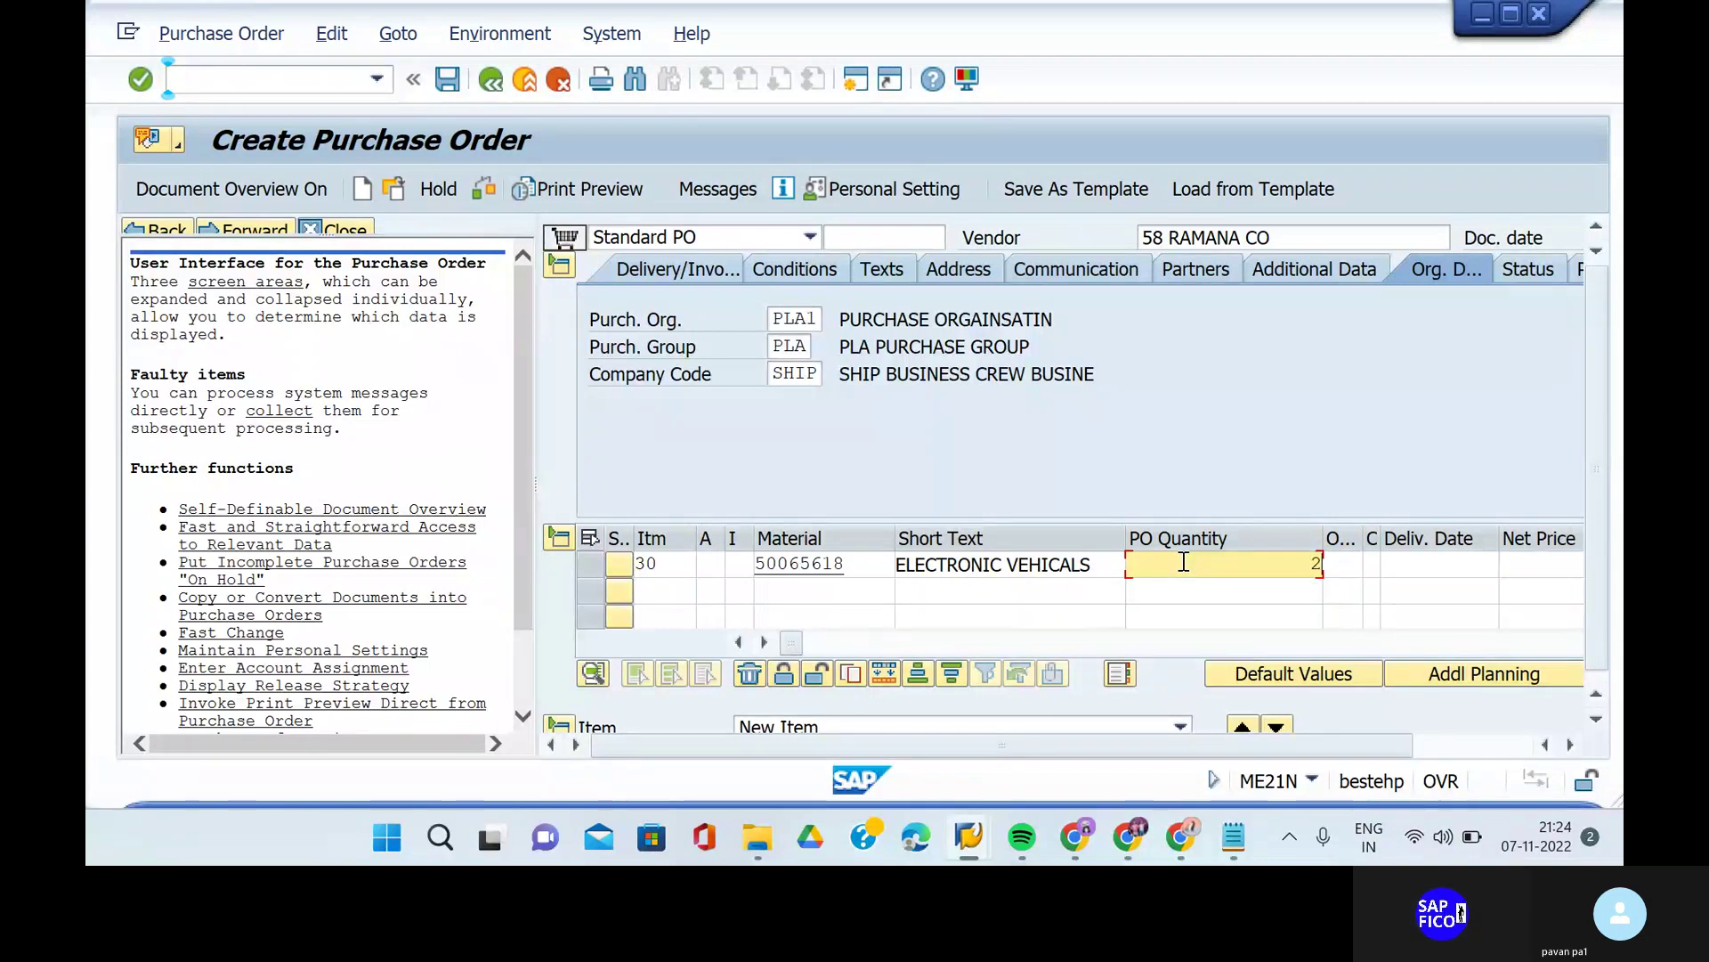
{"action": "type", "text": "2"}
{"action": "key", "text": "BackSpace"}
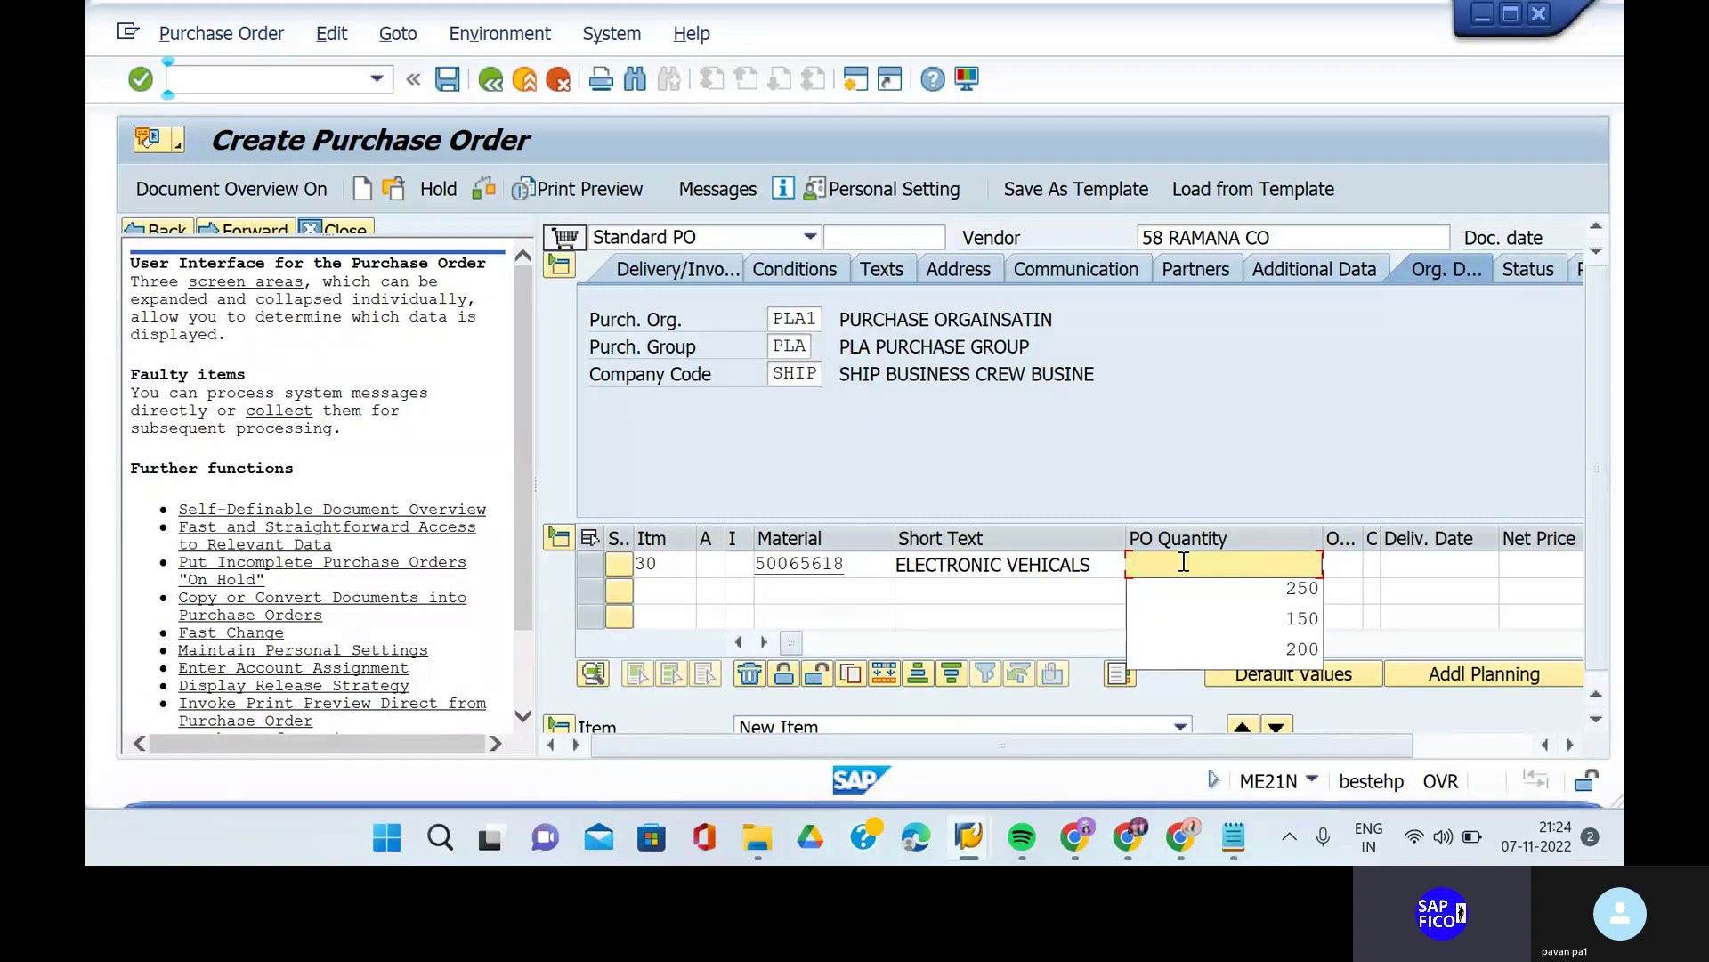
{"action": "type", "text": "75"}
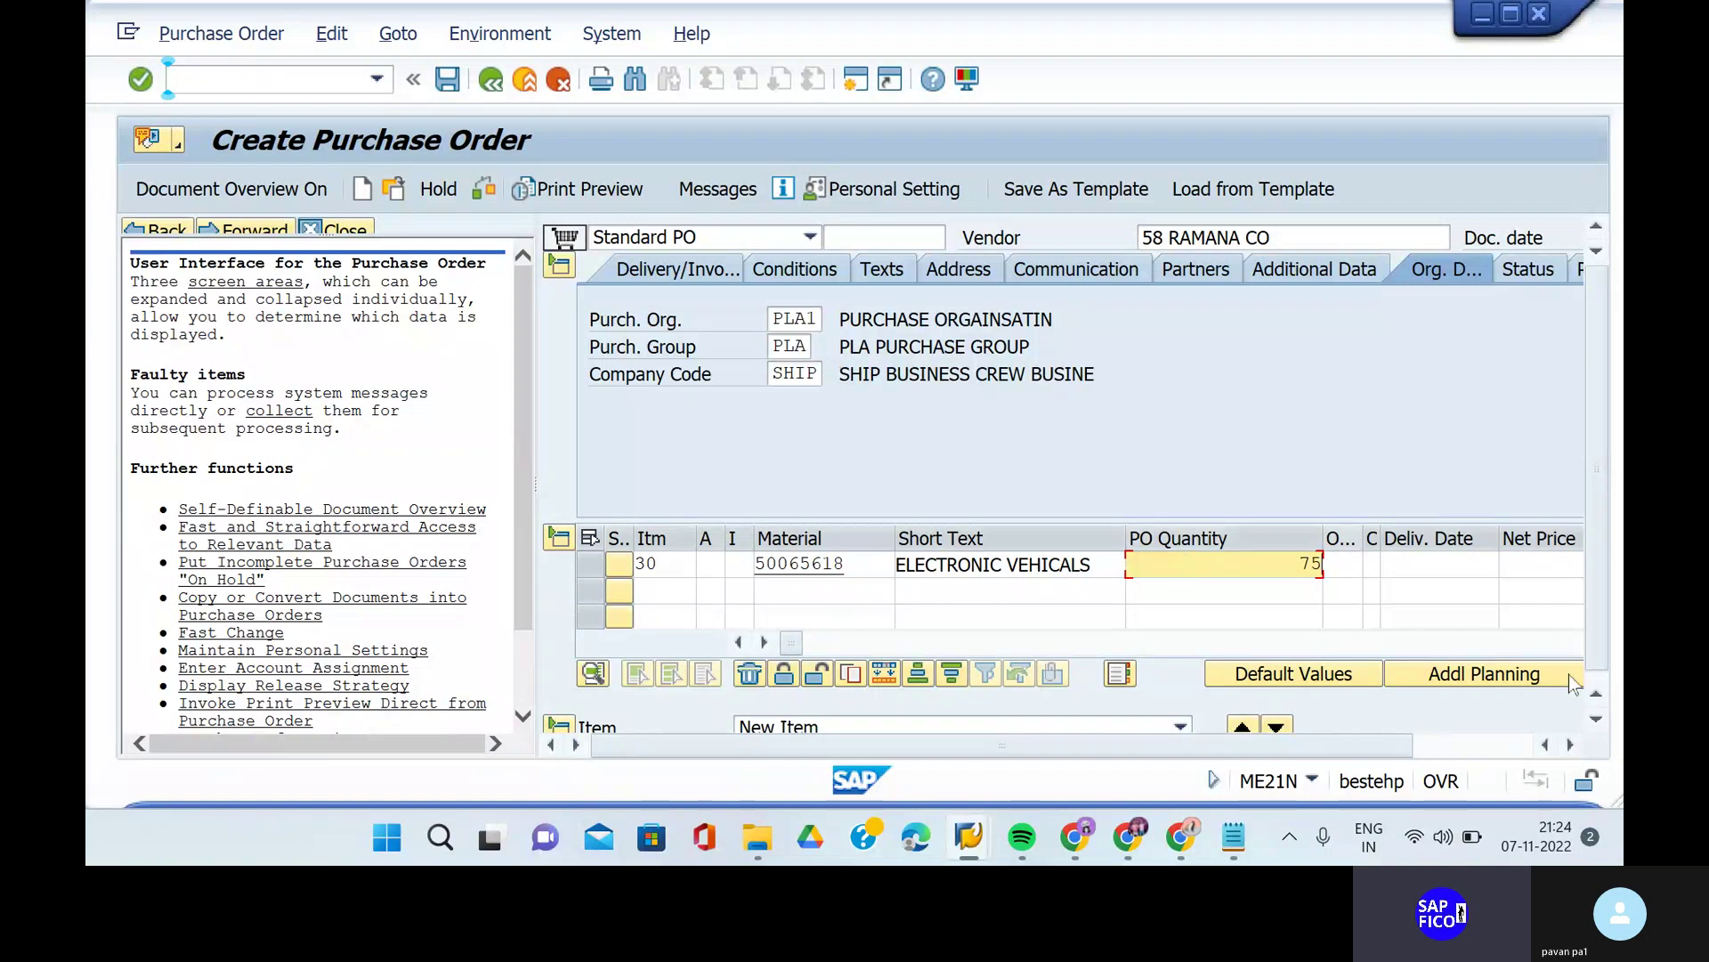
- Set the delivery date of item 30 to 07.11.2022
{"action": "left_click", "coordinate": [1569, 745]}
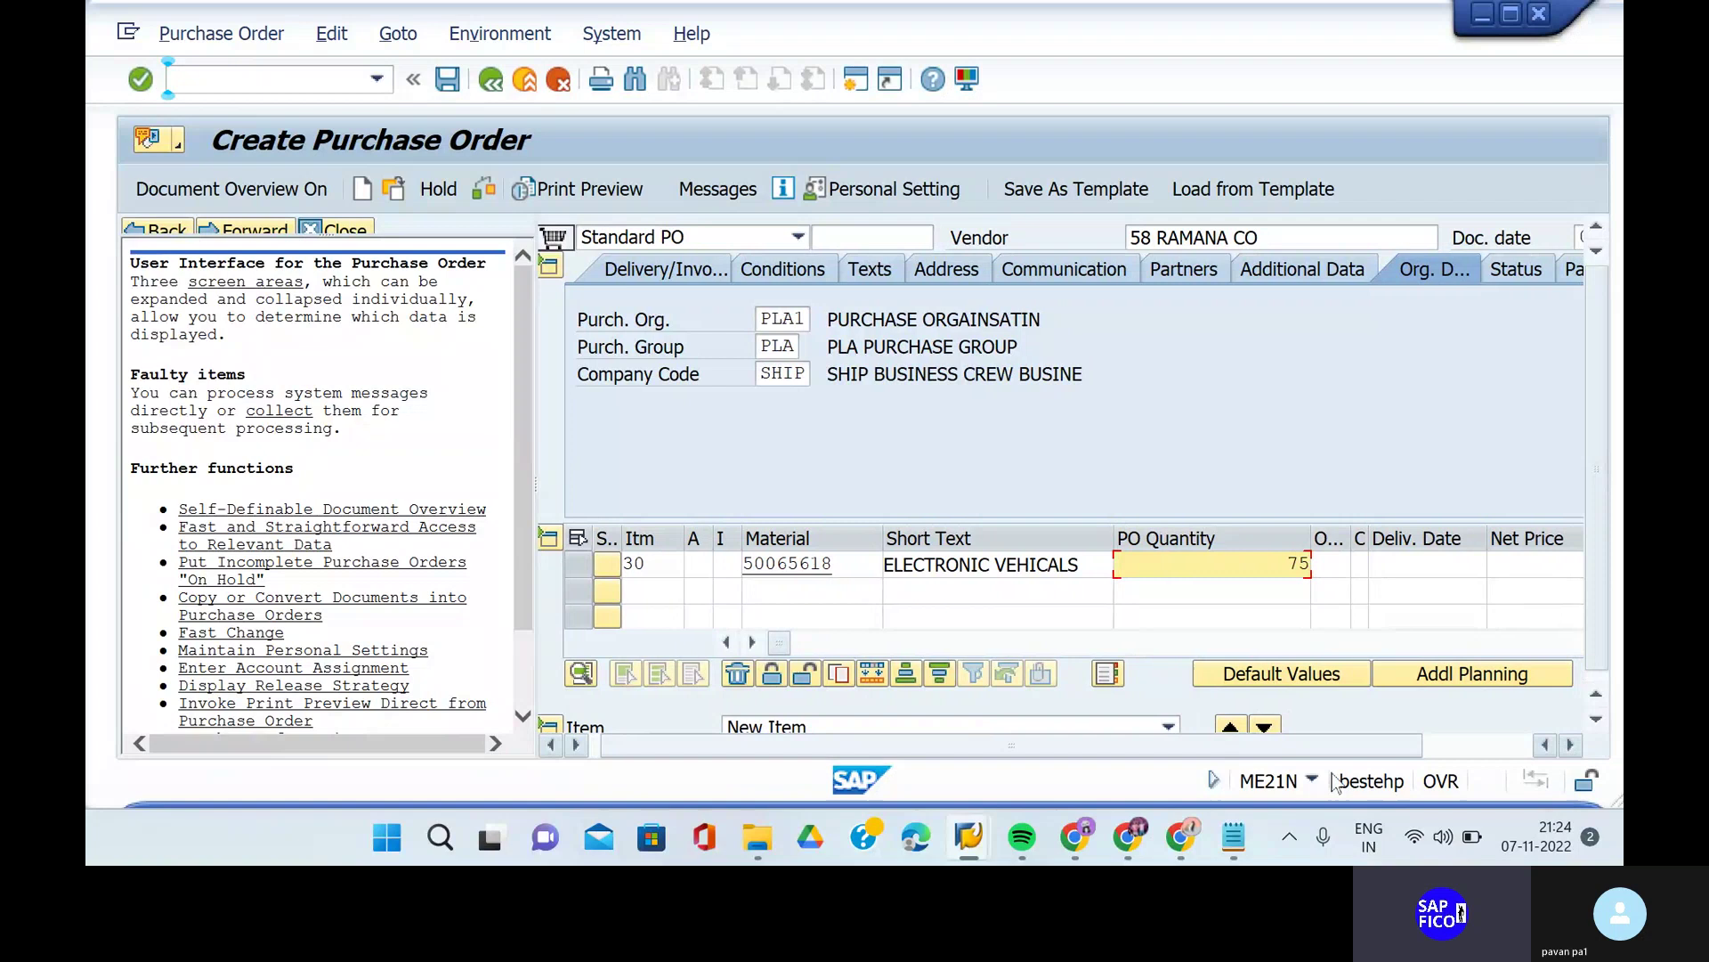
{"action": "left_click", "coordinate": [753, 642]}
{"action": "left_click", "coordinate": [752, 642]}
{"action": "left_click", "coordinate": [752, 642]}
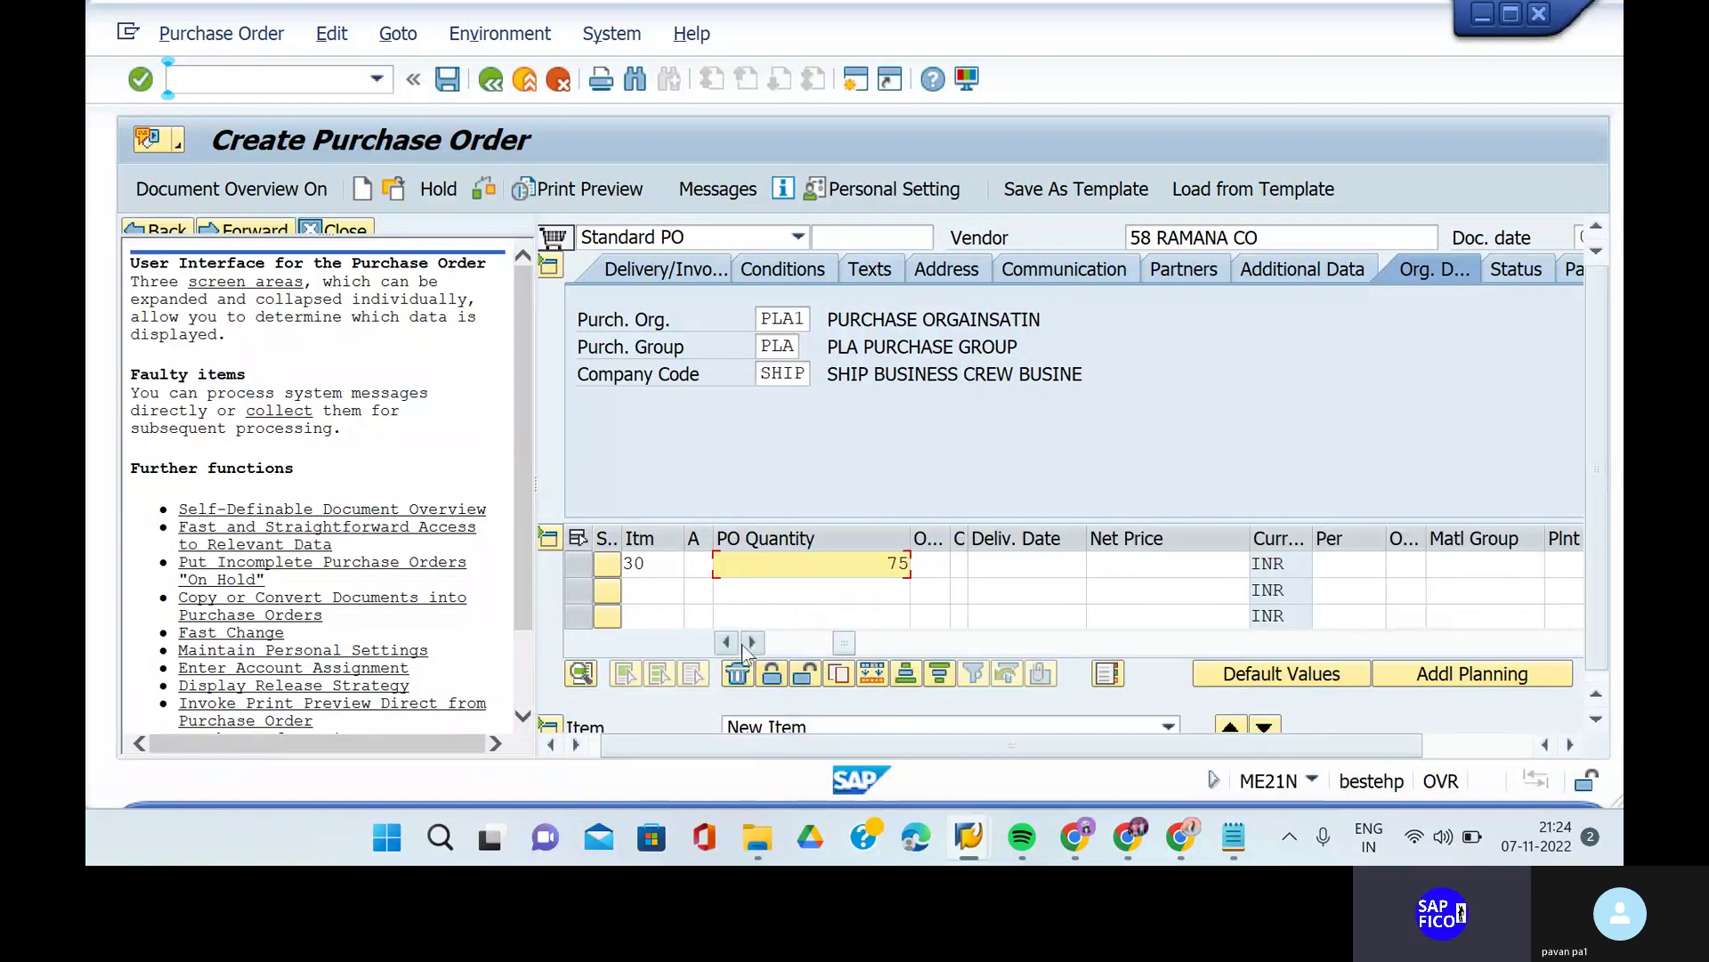
{"action": "left_click", "coordinate": [1046, 563]}
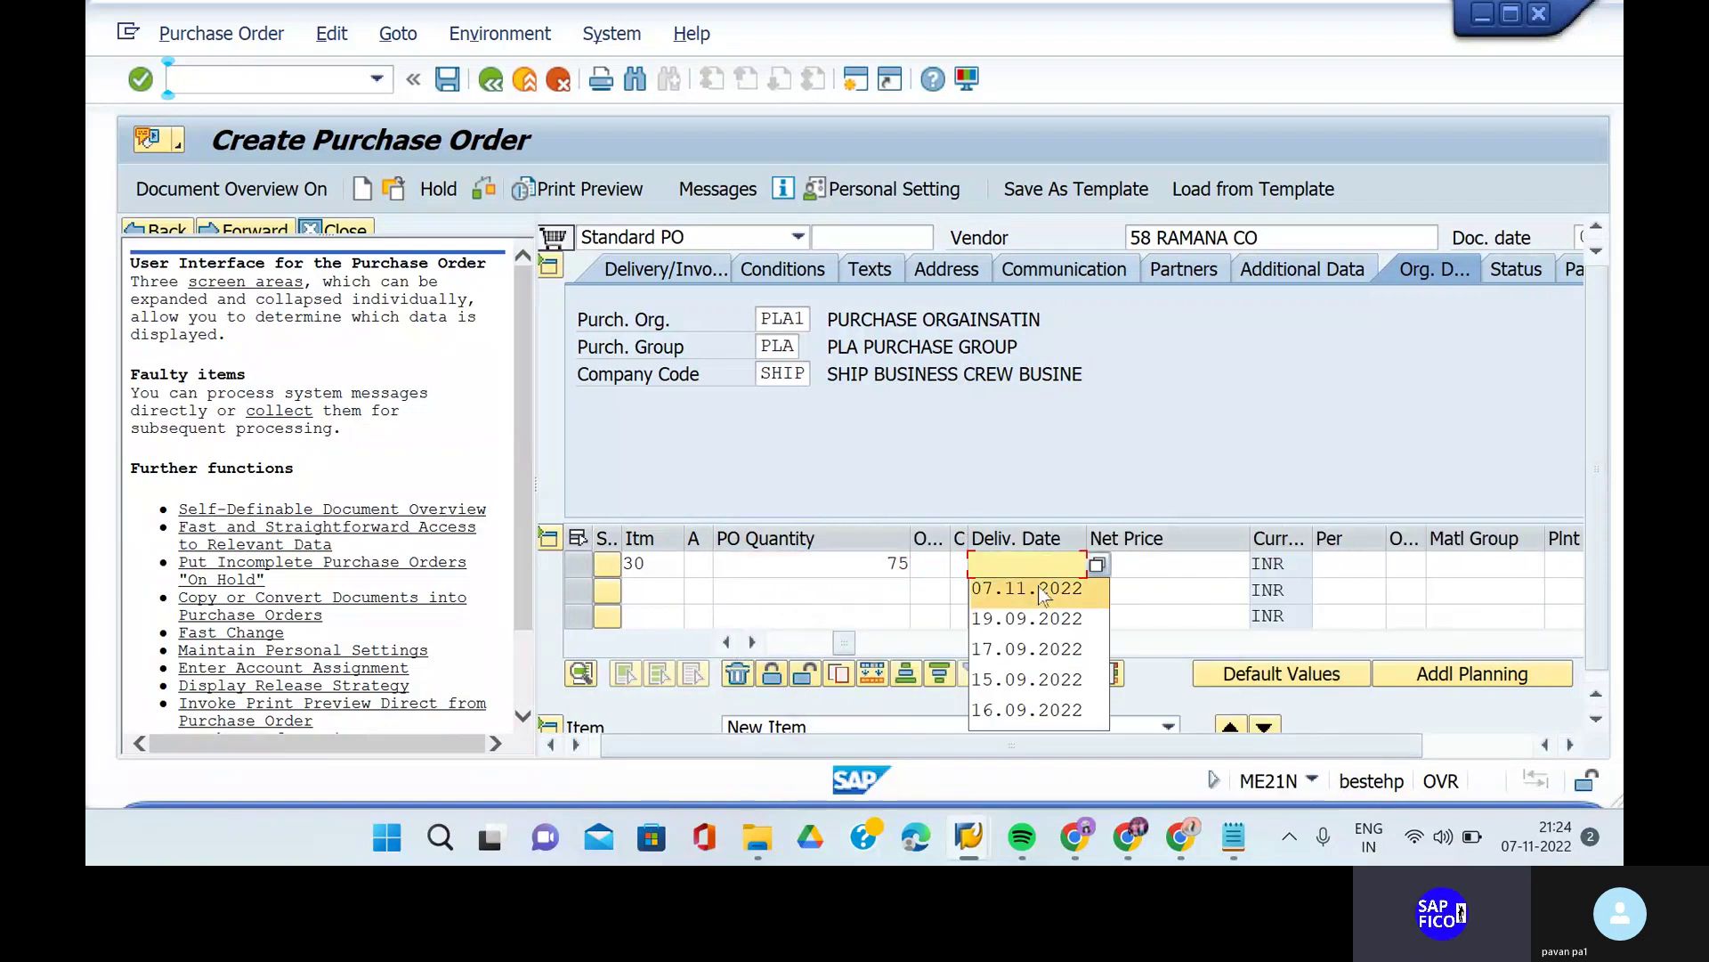
{"action": "left_click", "coordinate": [1044, 589]}
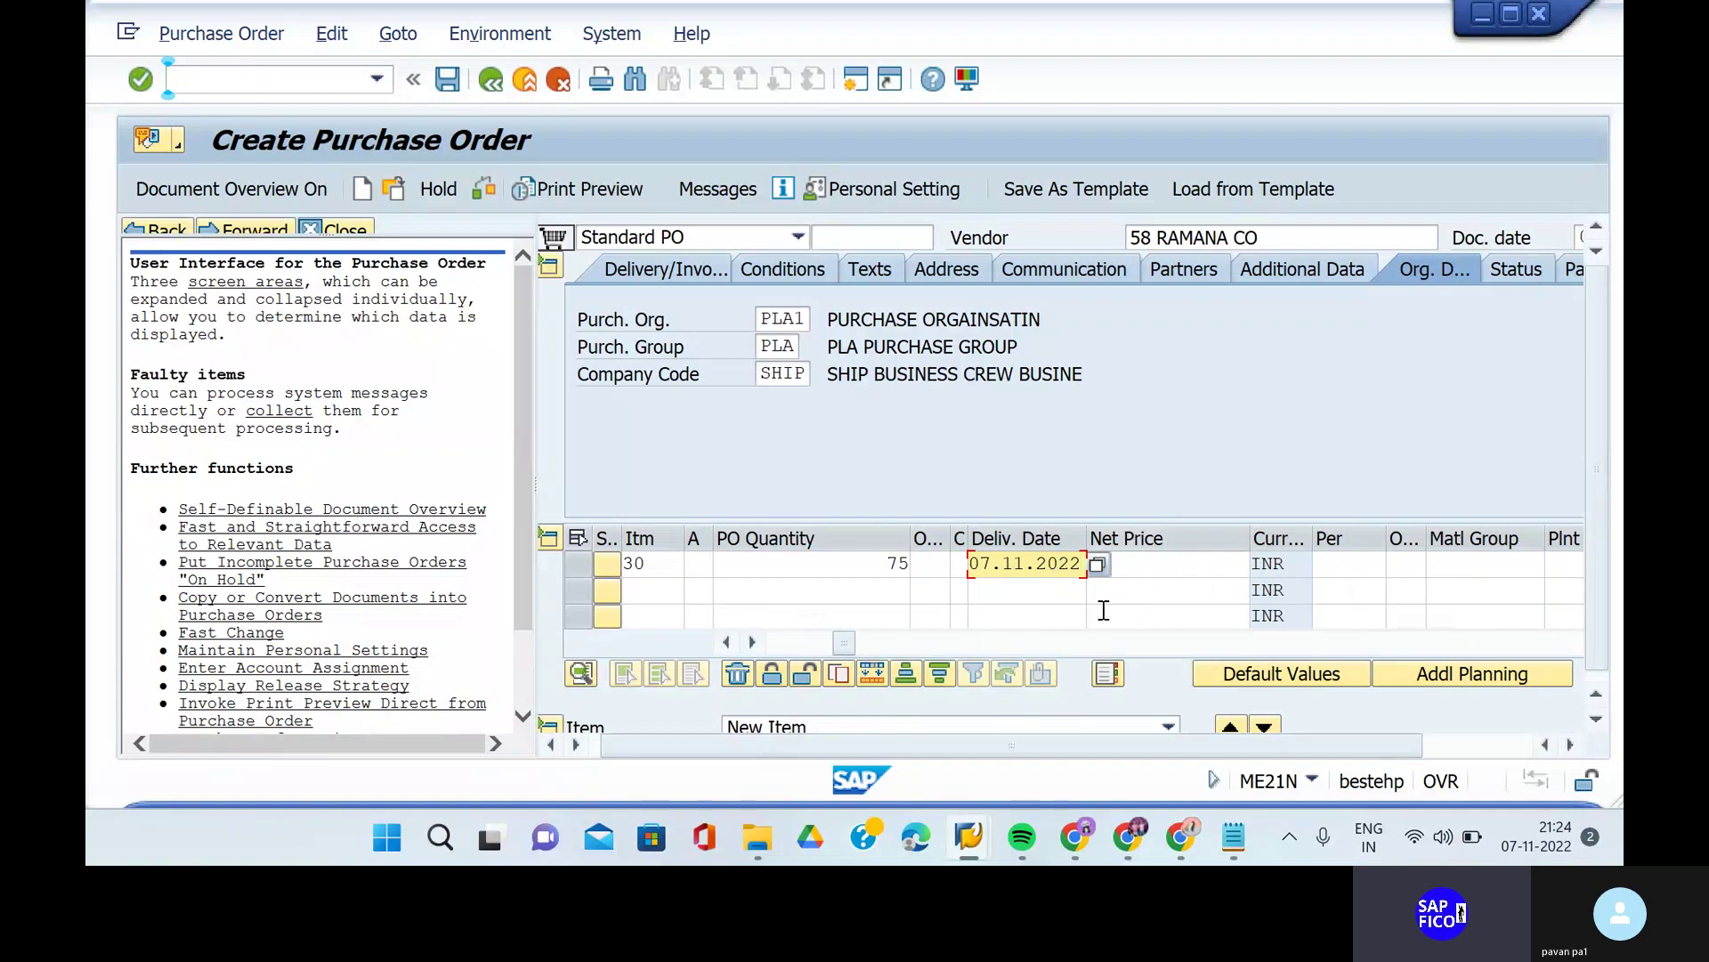
- Enter a net price of 15000 INR for item 30
{"action": "left_click", "coordinate": [1188, 570]}
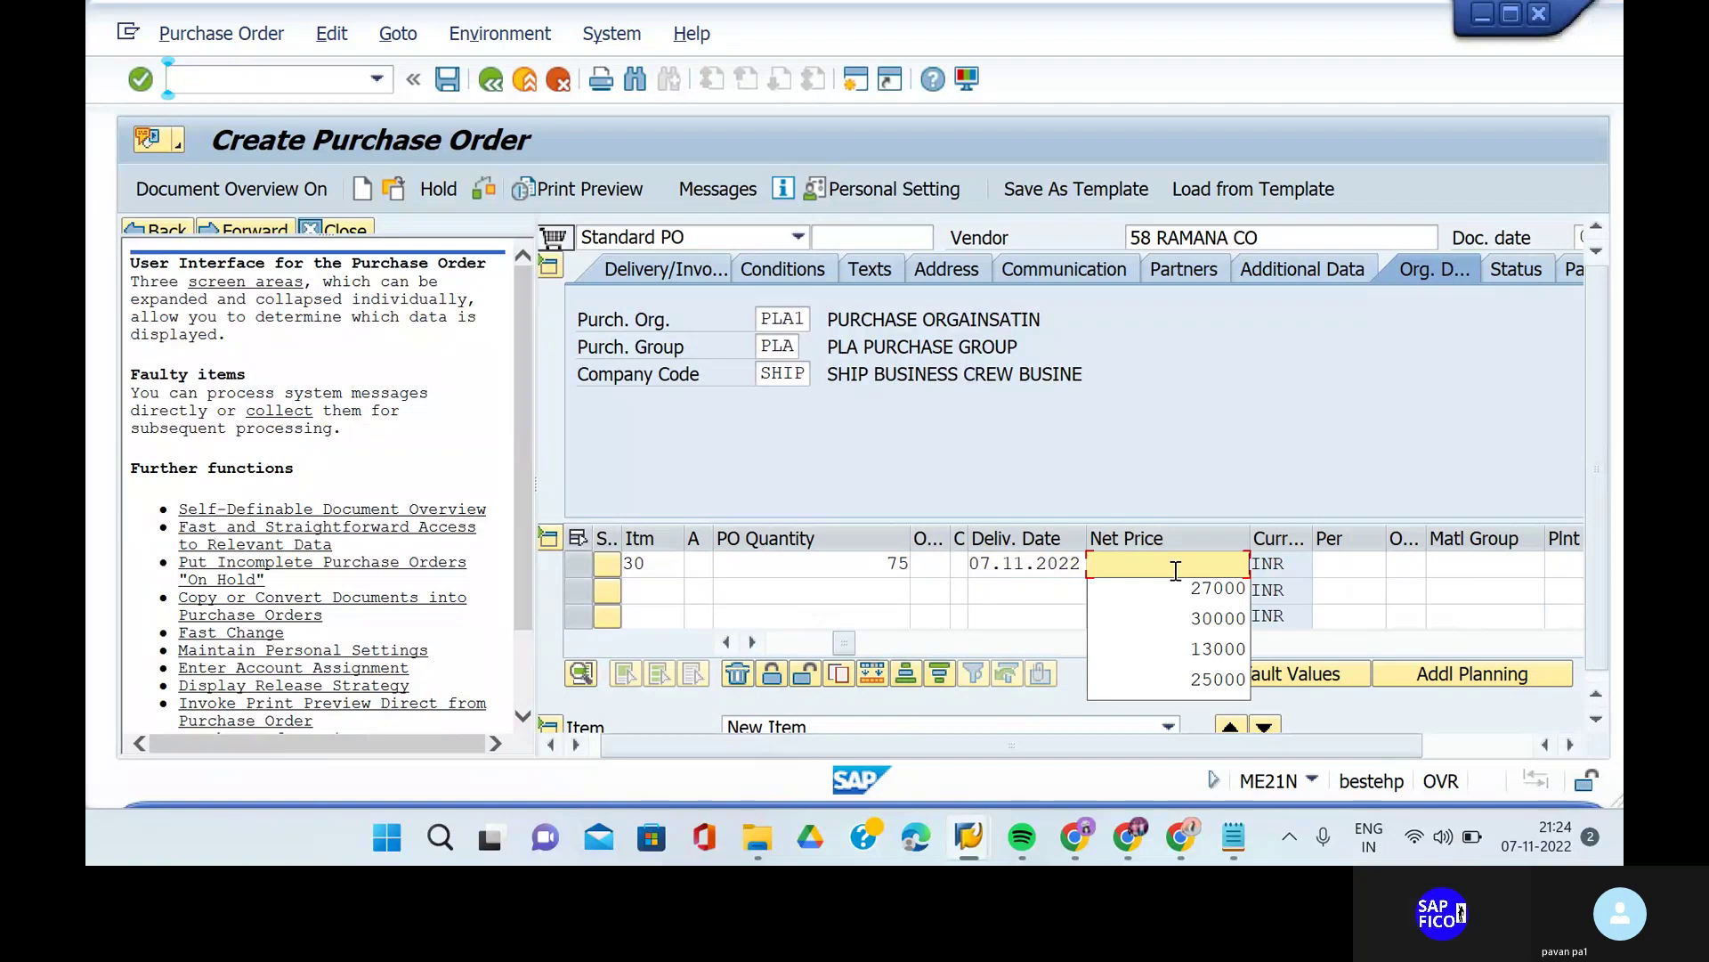
{"action": "left_click", "coordinate": [1176, 571]}
{"action": "left_click", "coordinate": [1176, 571]}
{"action": "type", "text": "1"}
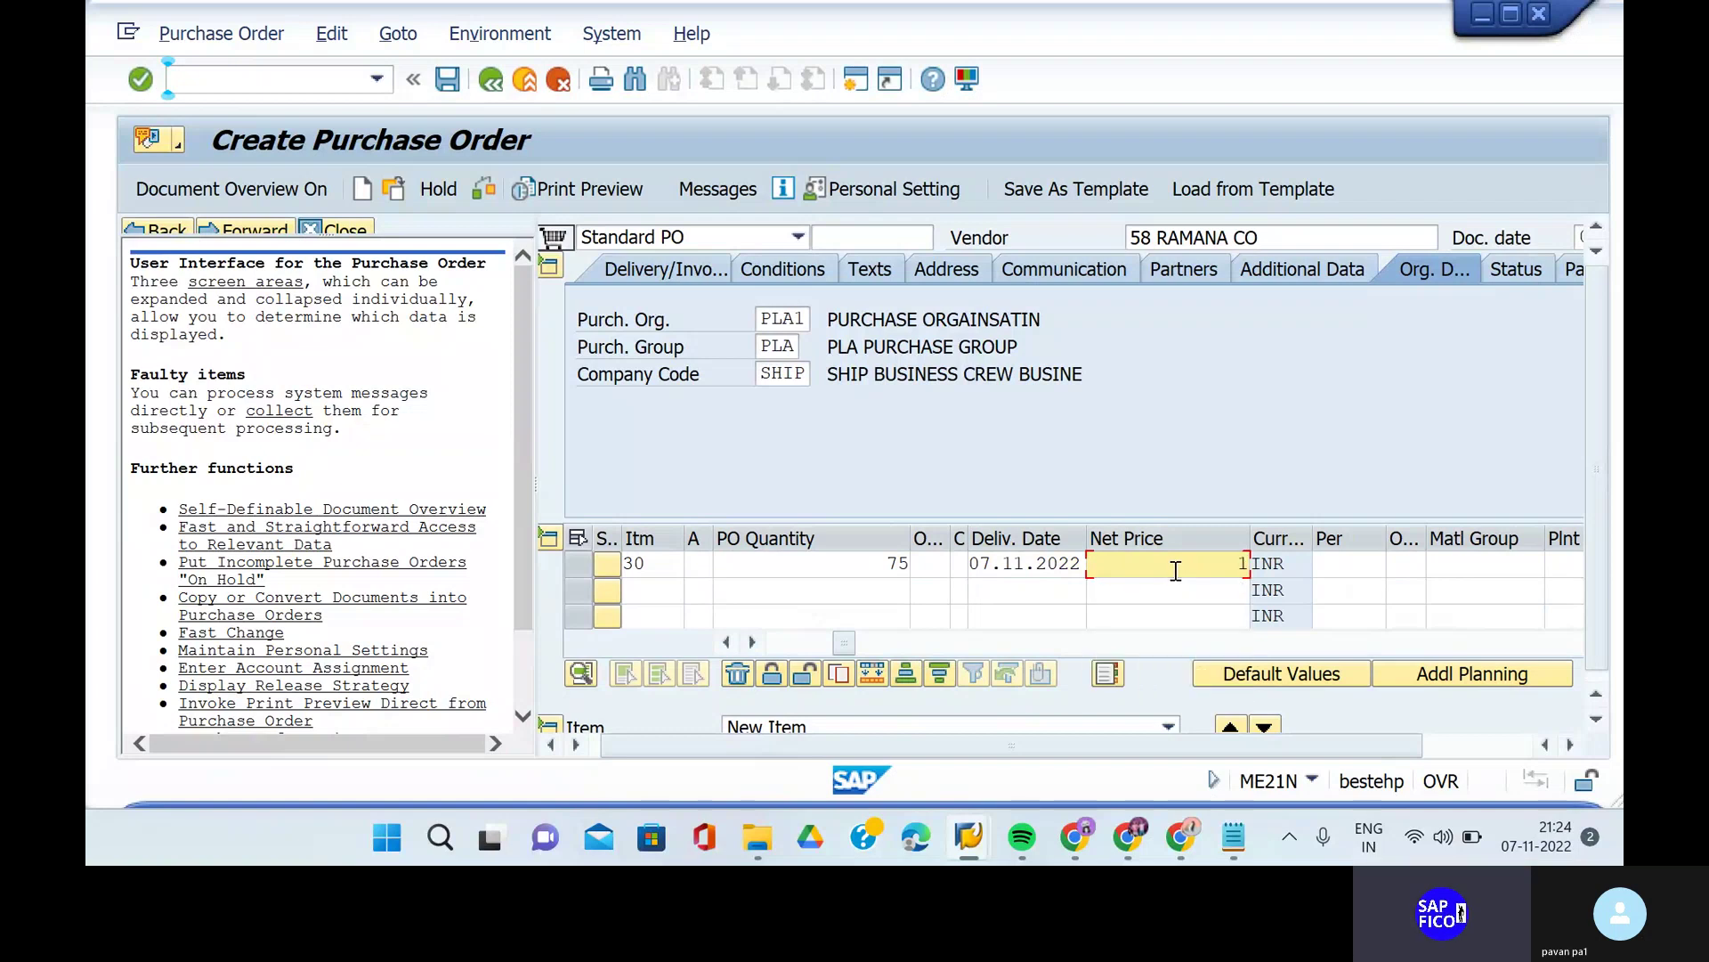
{"action": "type", "text": "5000"}
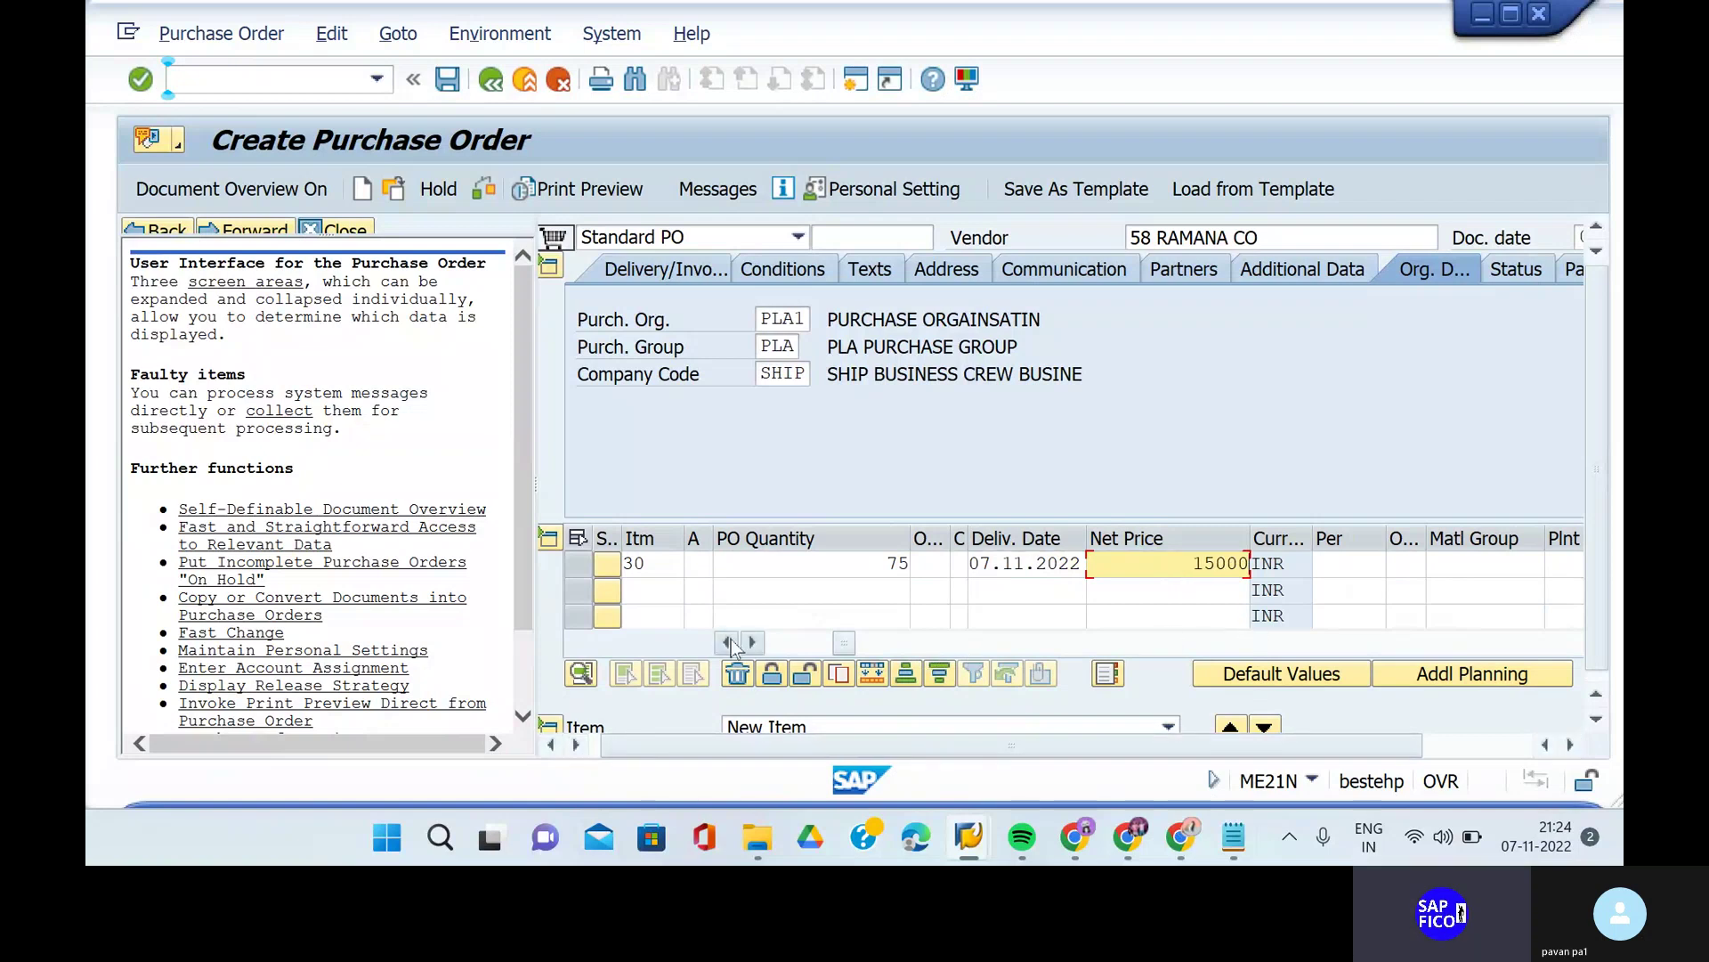
- Assign material group 002 (Electronics) to item 30 from the list of possible material groups
{"action": "left_click", "coordinate": [753, 642]}
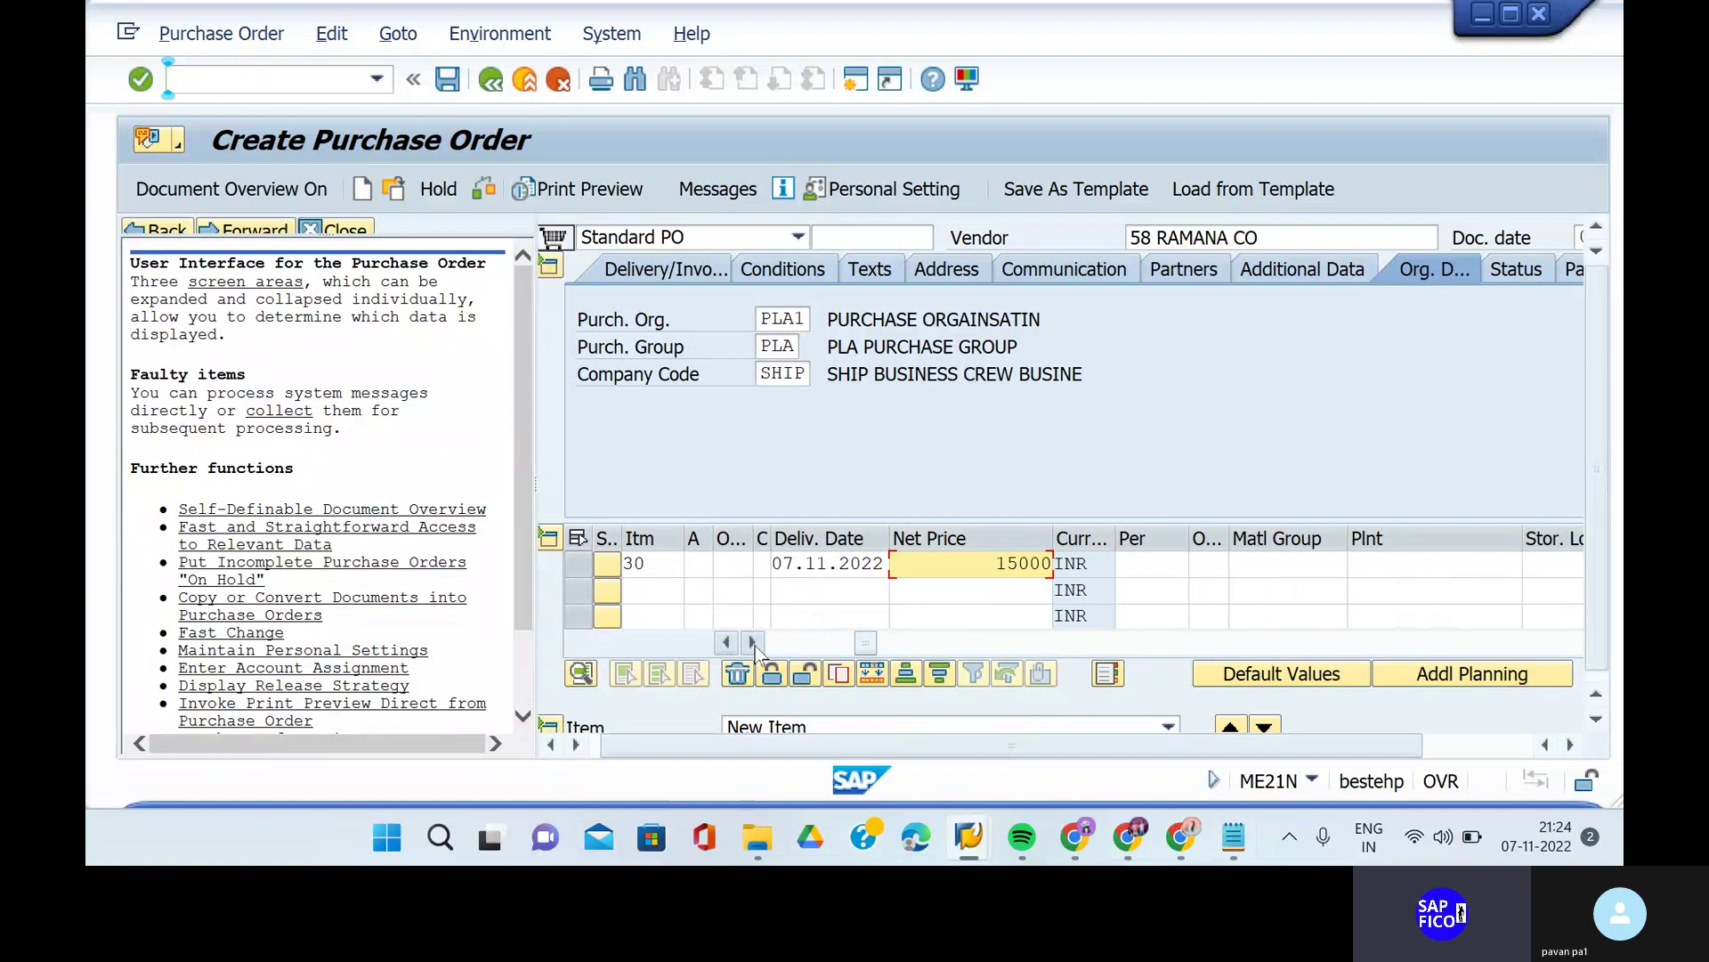
{"action": "left_click", "coordinate": [753, 642]}
{"action": "left_click", "coordinate": [1250, 564]}
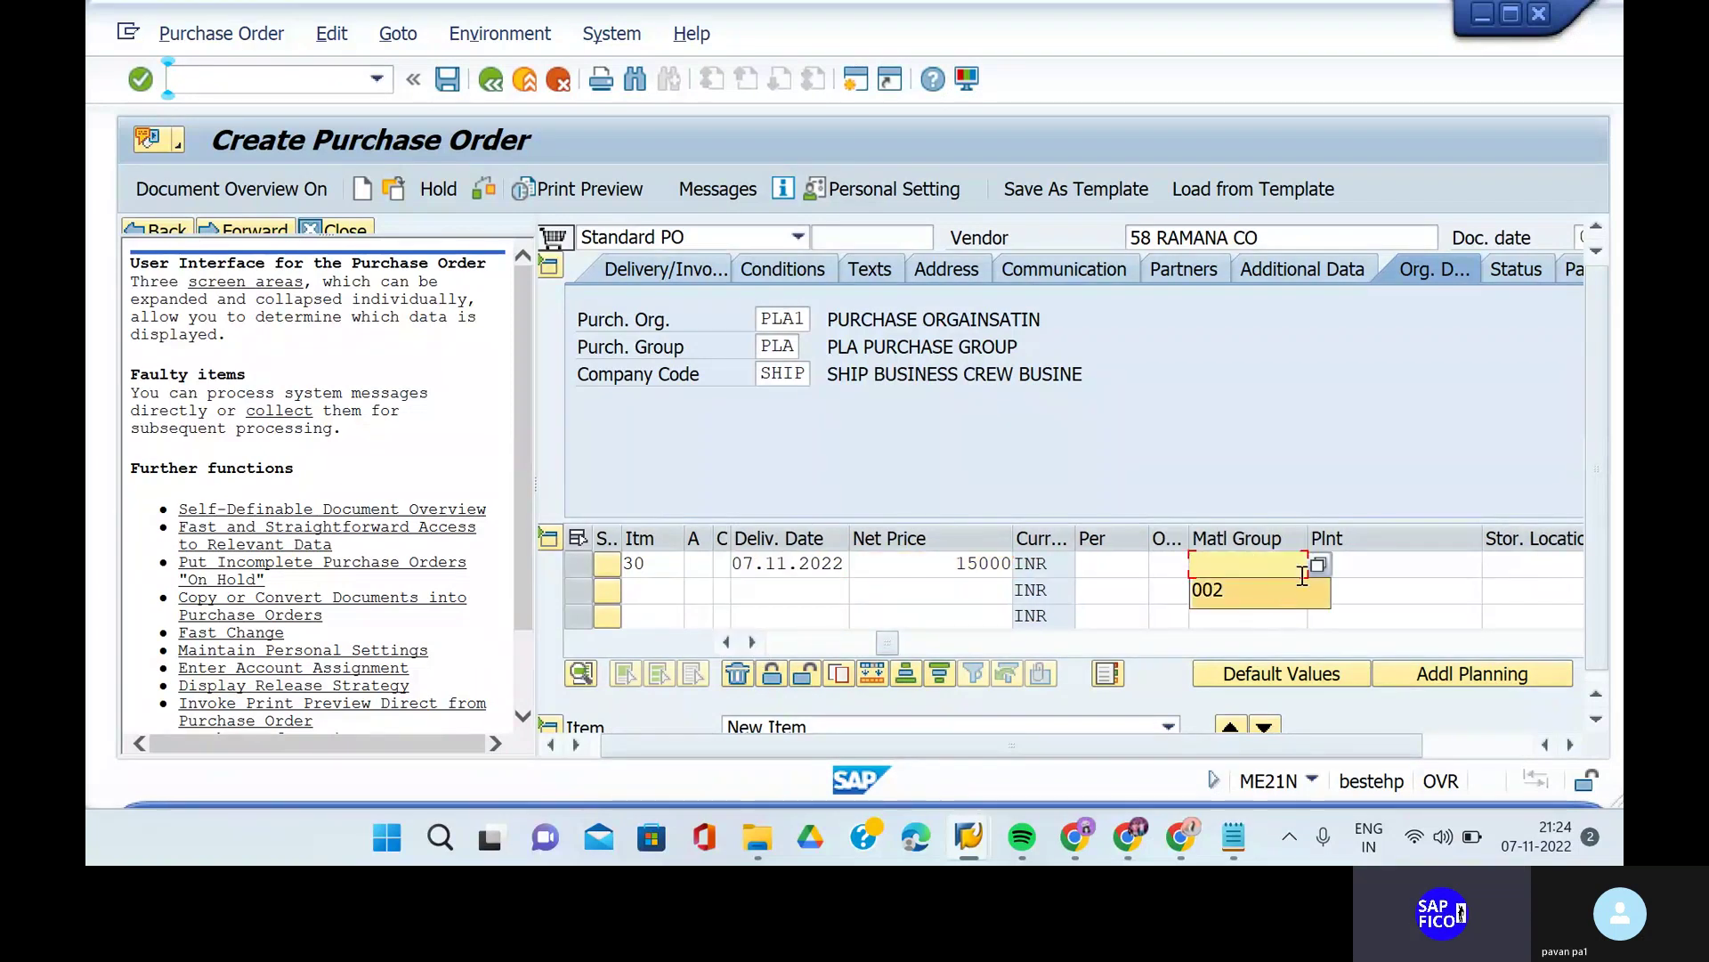
{"action": "left_click", "coordinate": [1319, 564]}
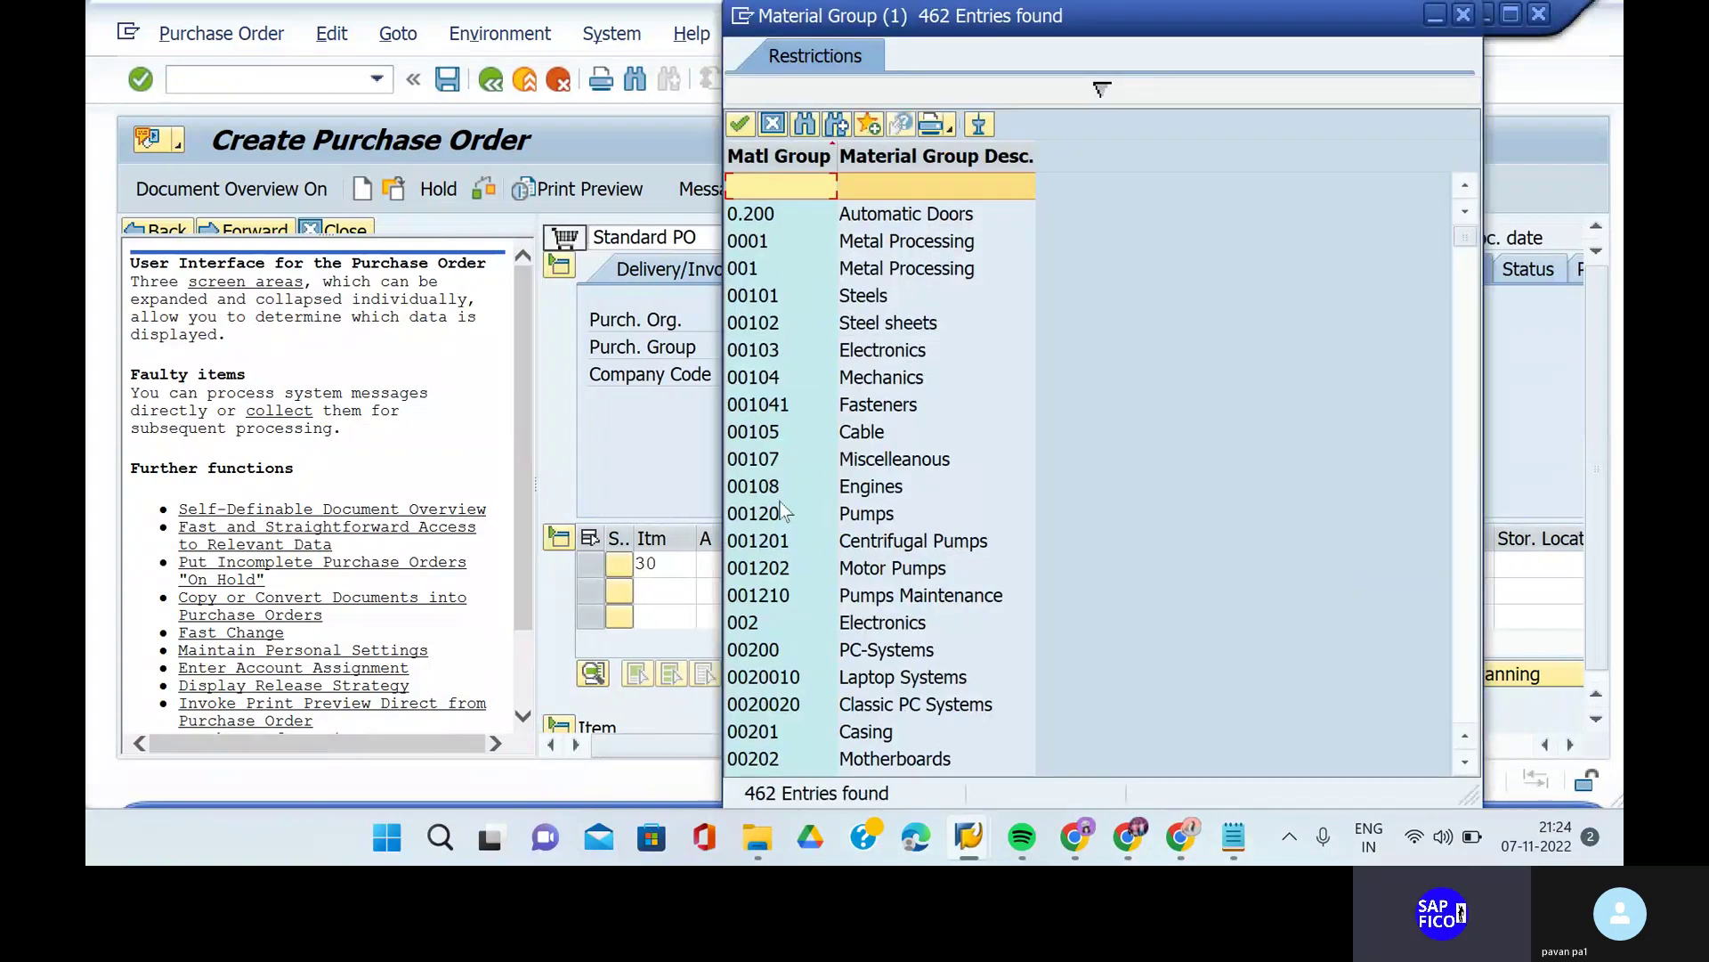
{"action": "left_click", "coordinate": [778, 630]}
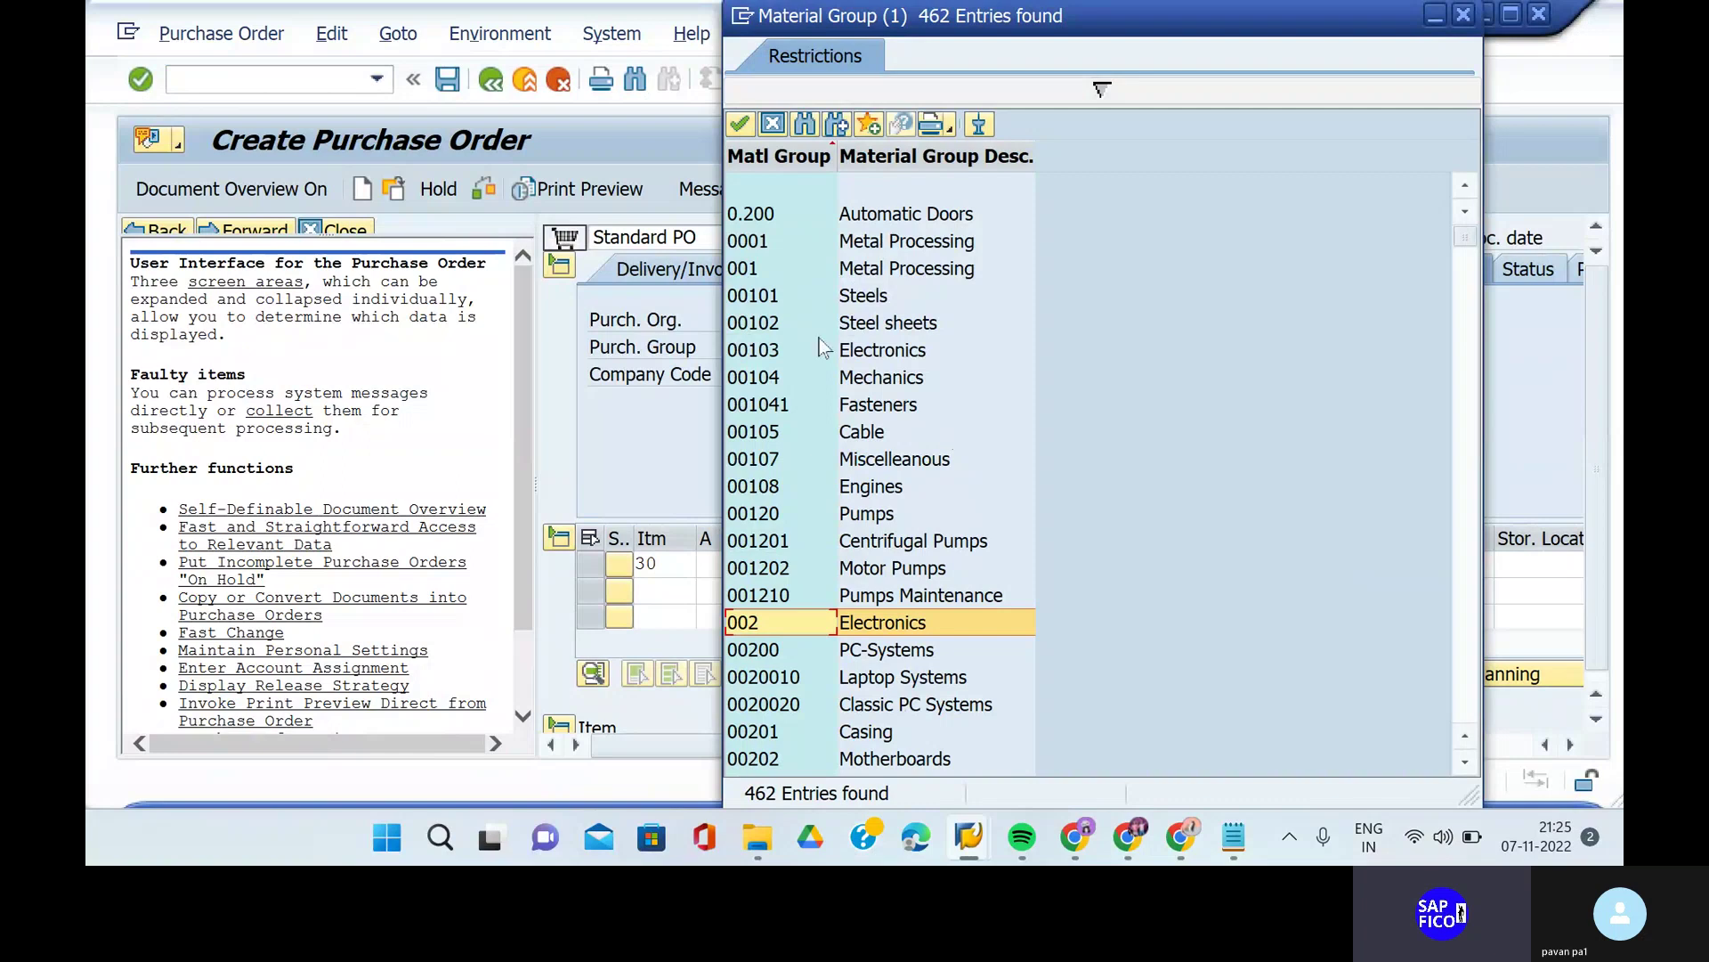
{"action": "left_click", "coordinate": [737, 124]}
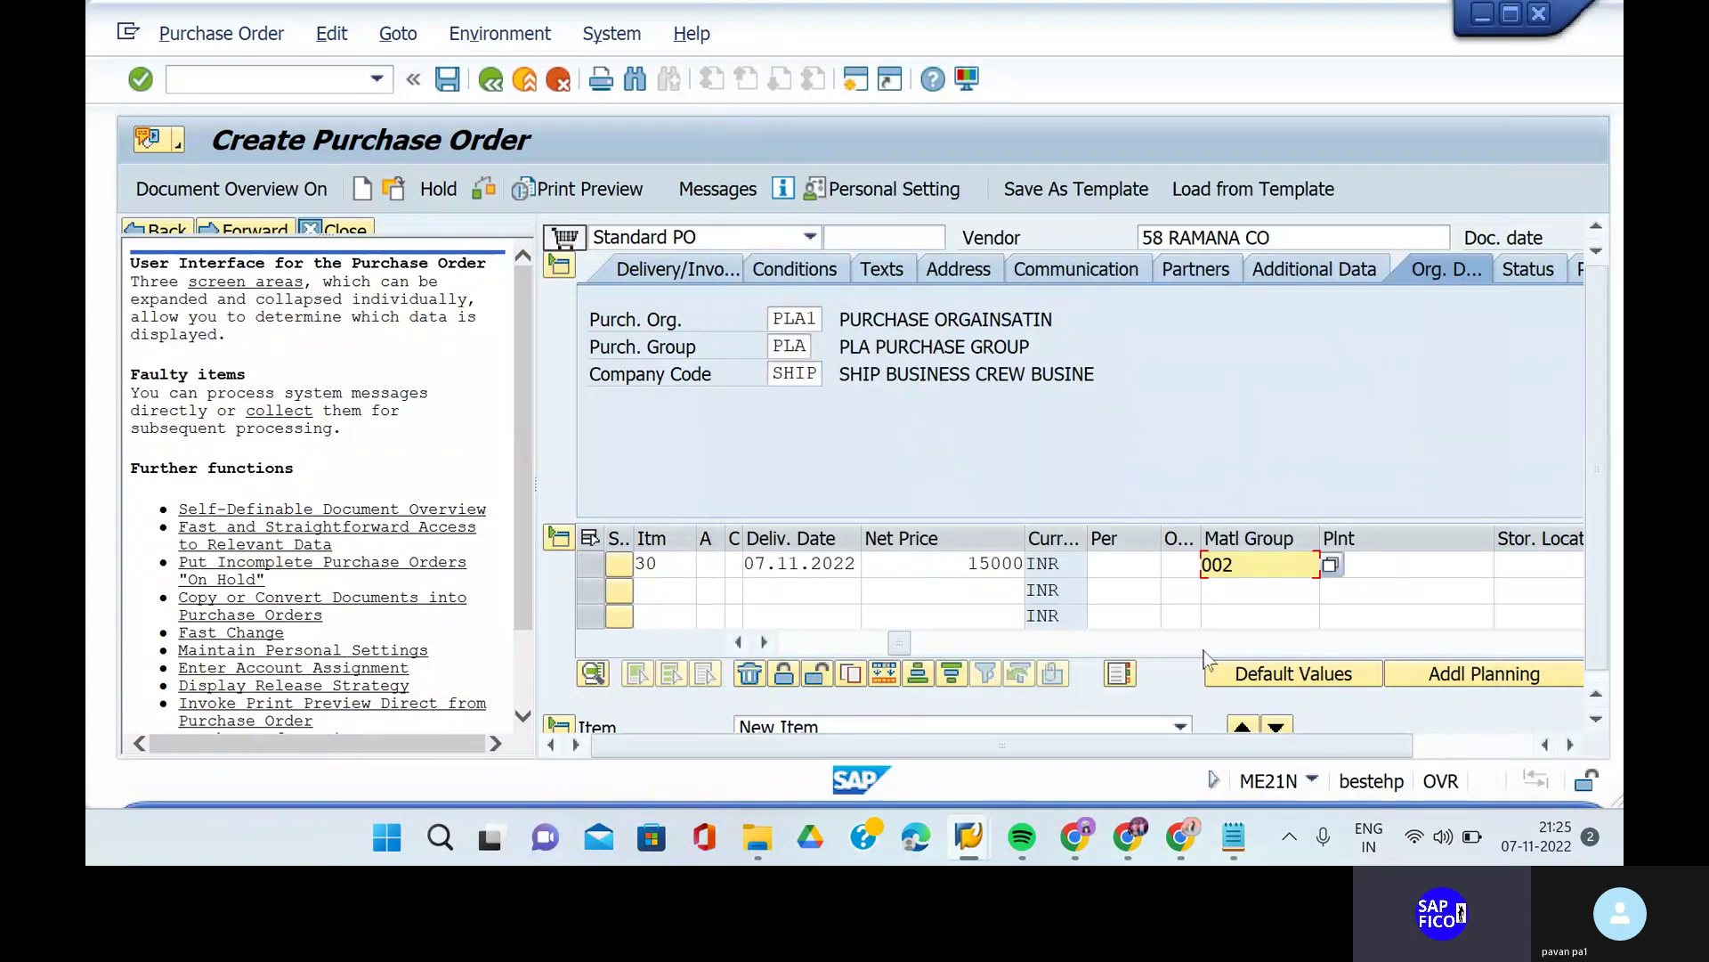
- Set both the plant and the storage location of item 30 to PLA1
{"action": "left_click", "coordinate": [1394, 569]}
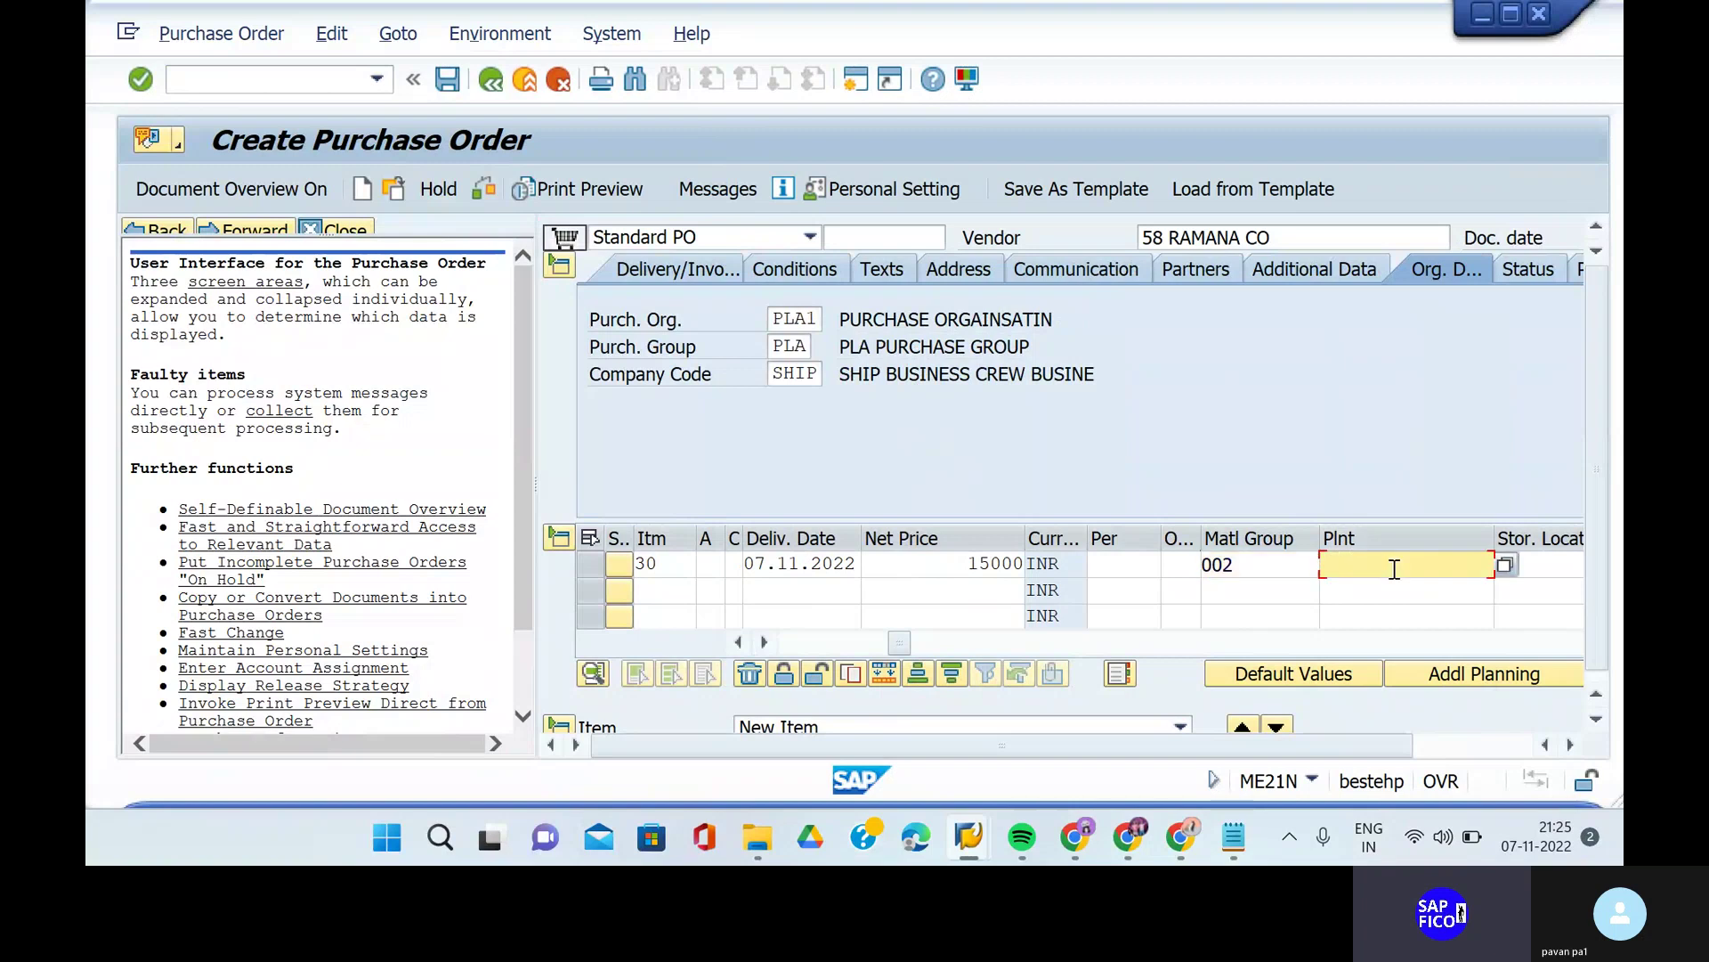
{"action": "left_click", "coordinate": [1391, 590]}
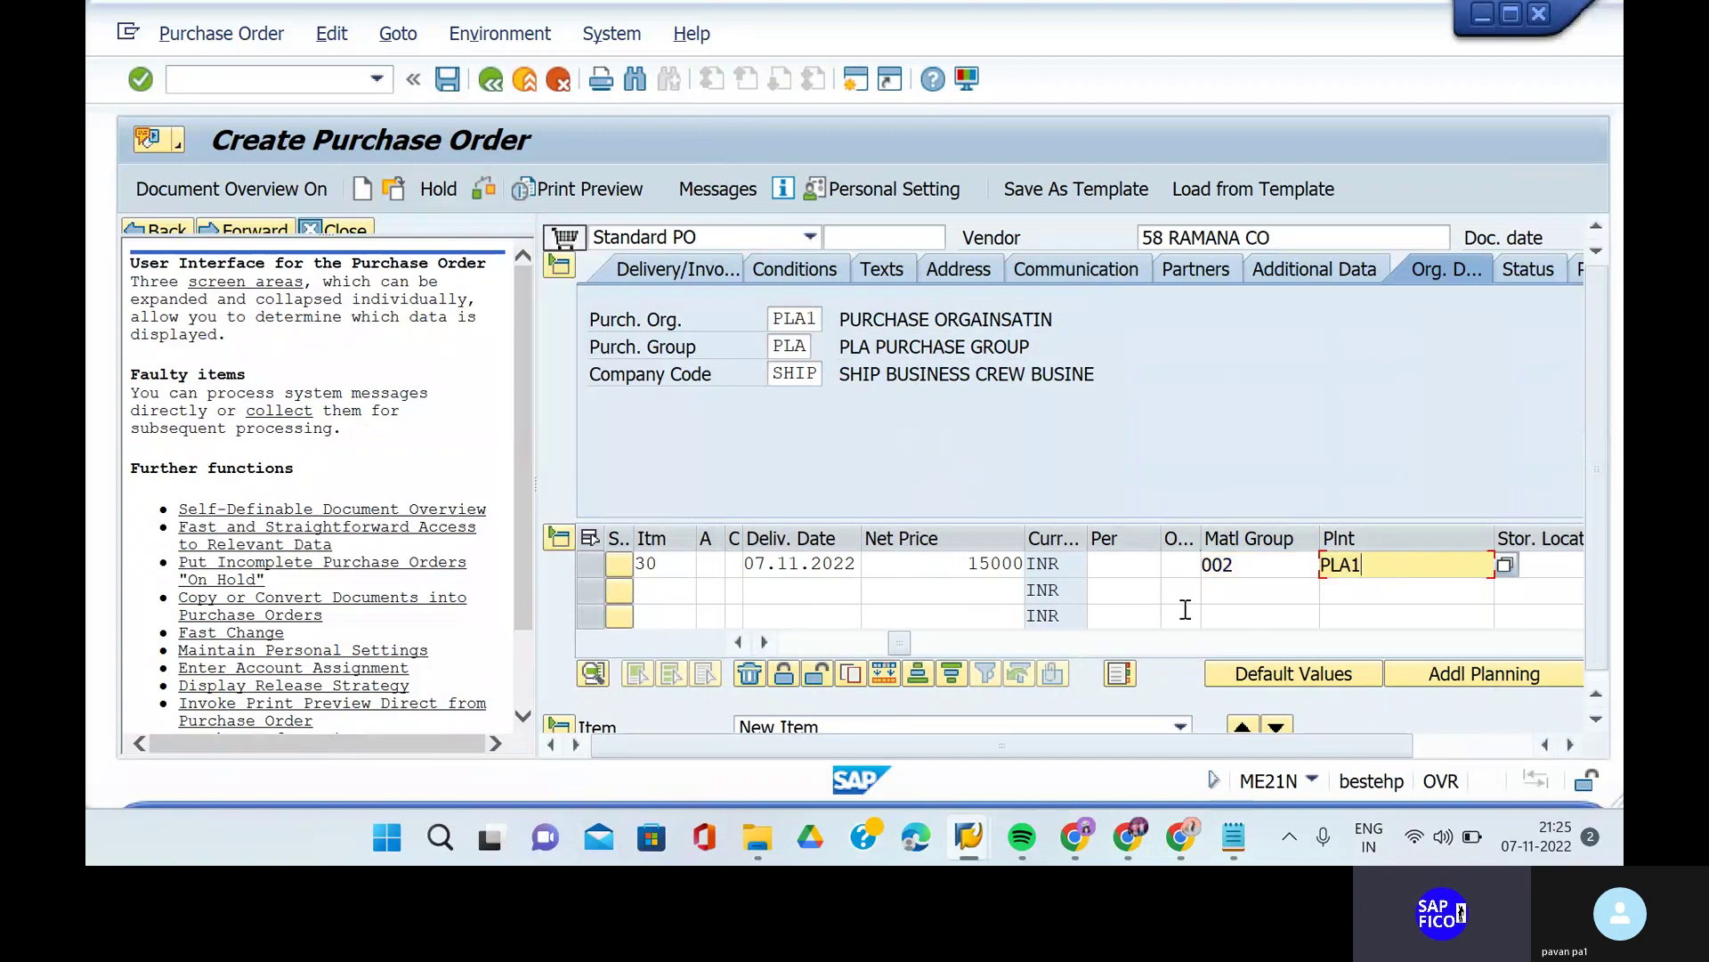
{"action": "left_click", "coordinate": [765, 642]}
{"action": "left_click", "coordinate": [766, 642]}
{"action": "left_click", "coordinate": [765, 642]}
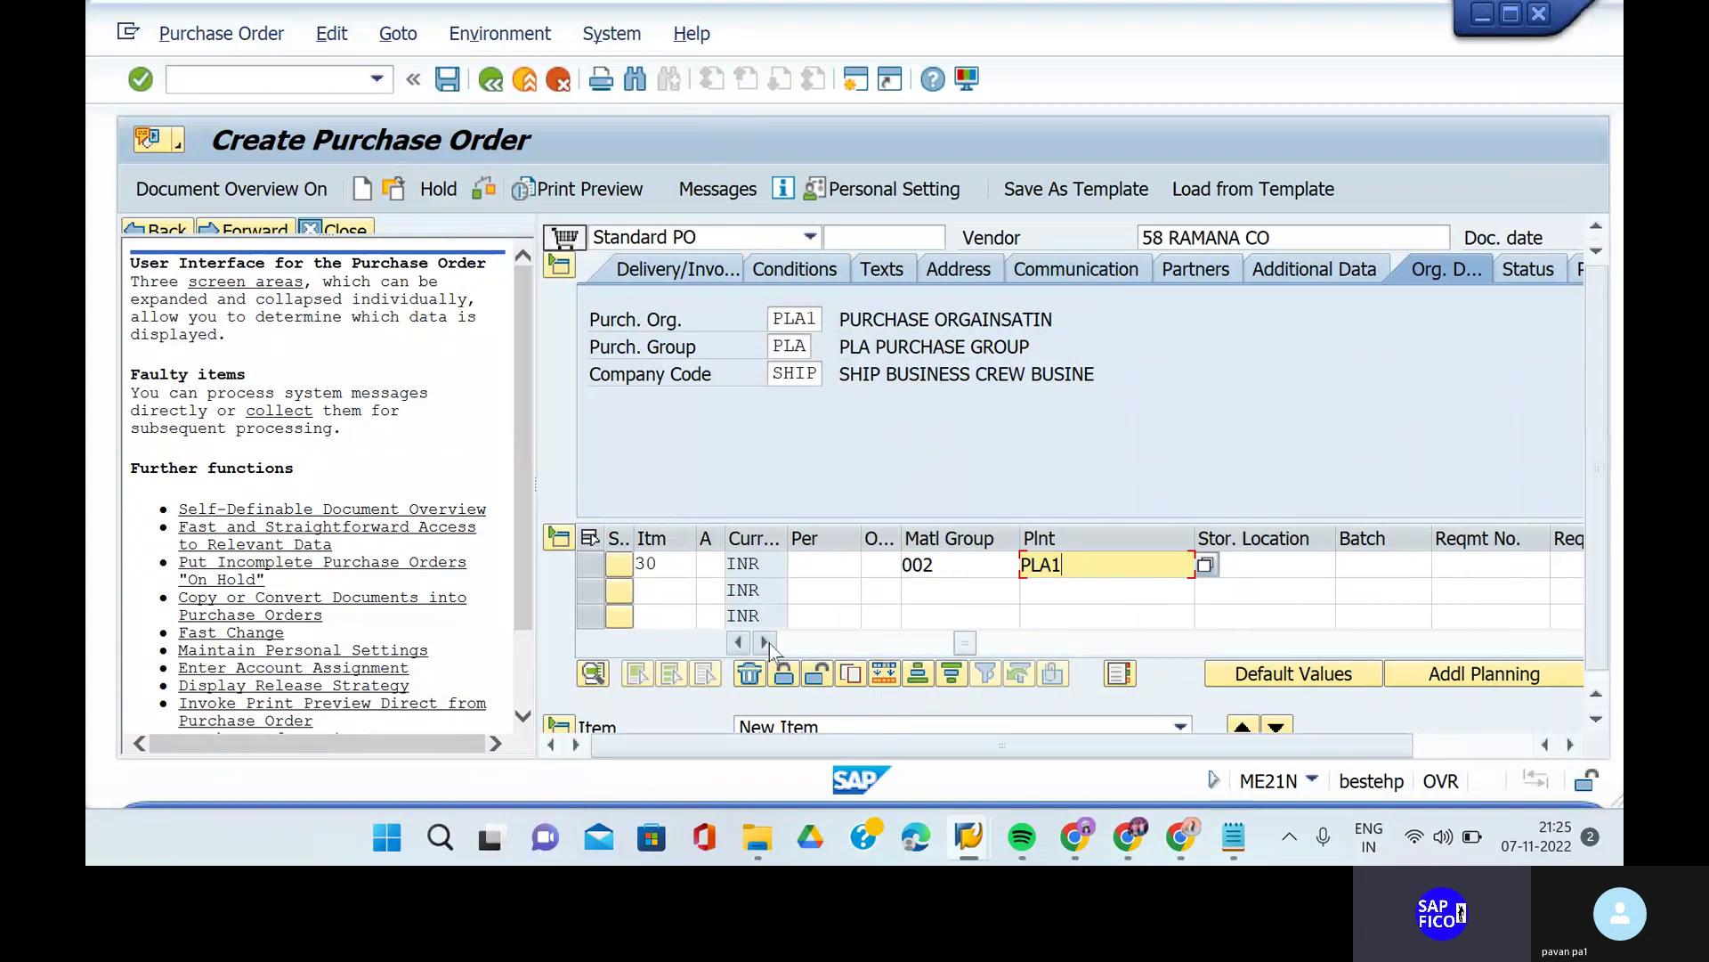
{"action": "left_click", "coordinate": [1272, 565]}
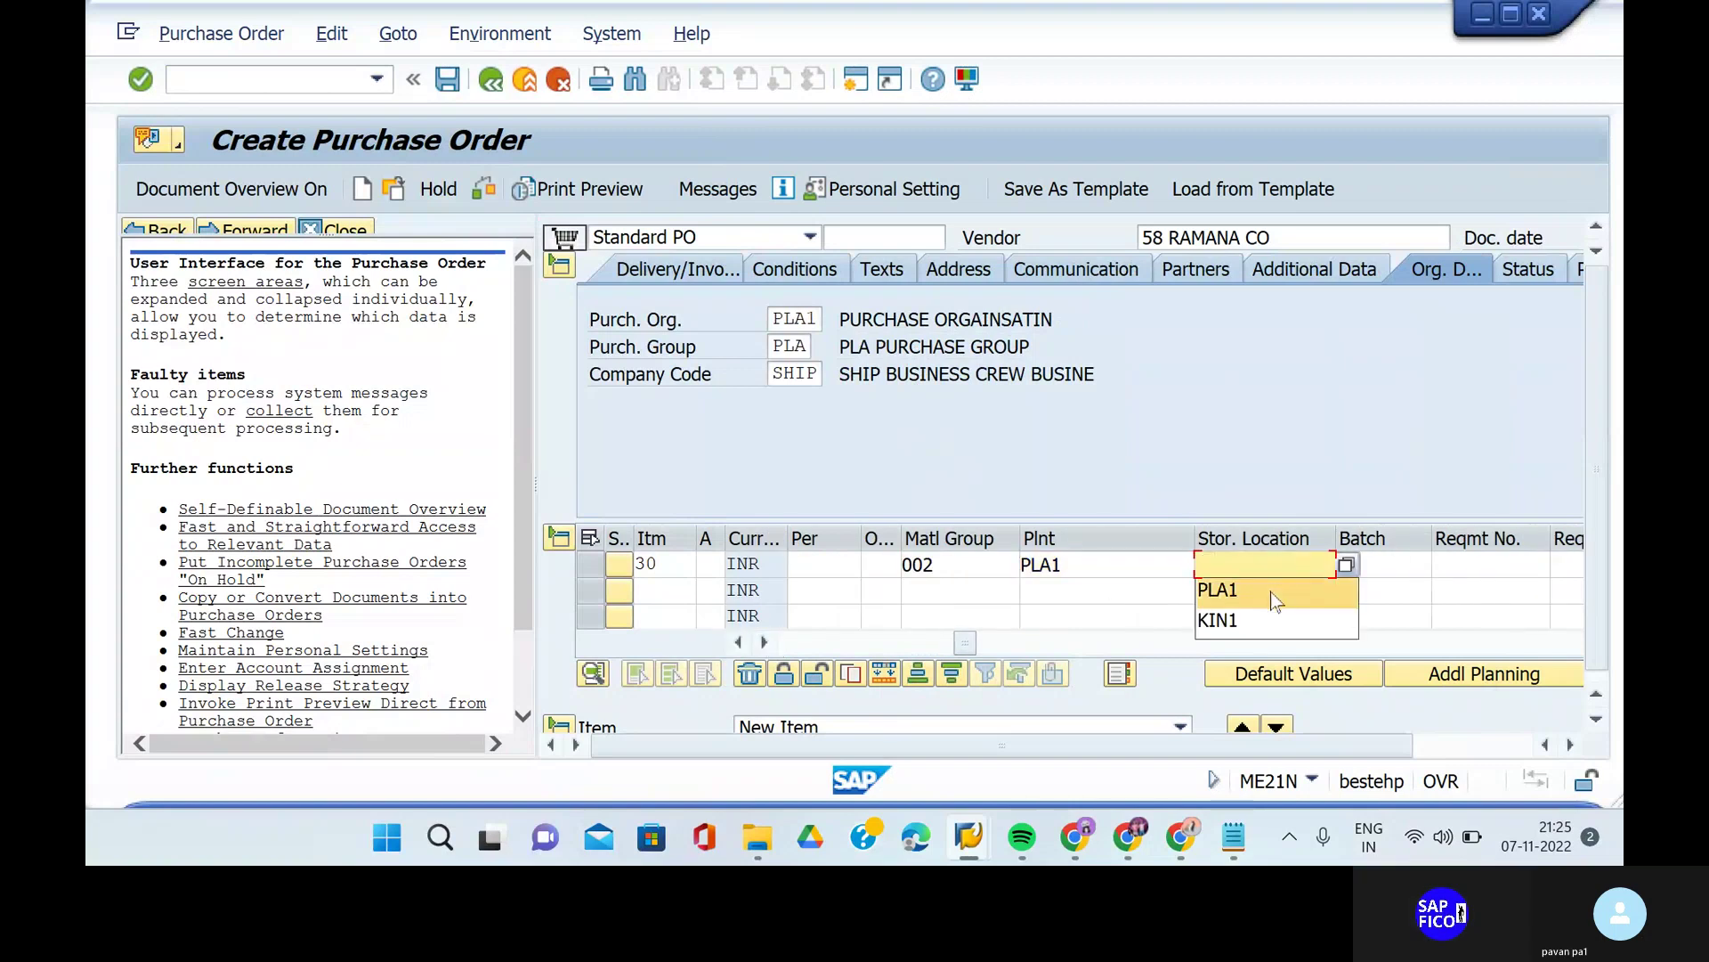
{"action": "left_click", "coordinate": [1272, 591]}
- Review the remaining columns and the values entered for item 30 in the item overview
{"action": "left_click", "coordinate": [771, 643]}
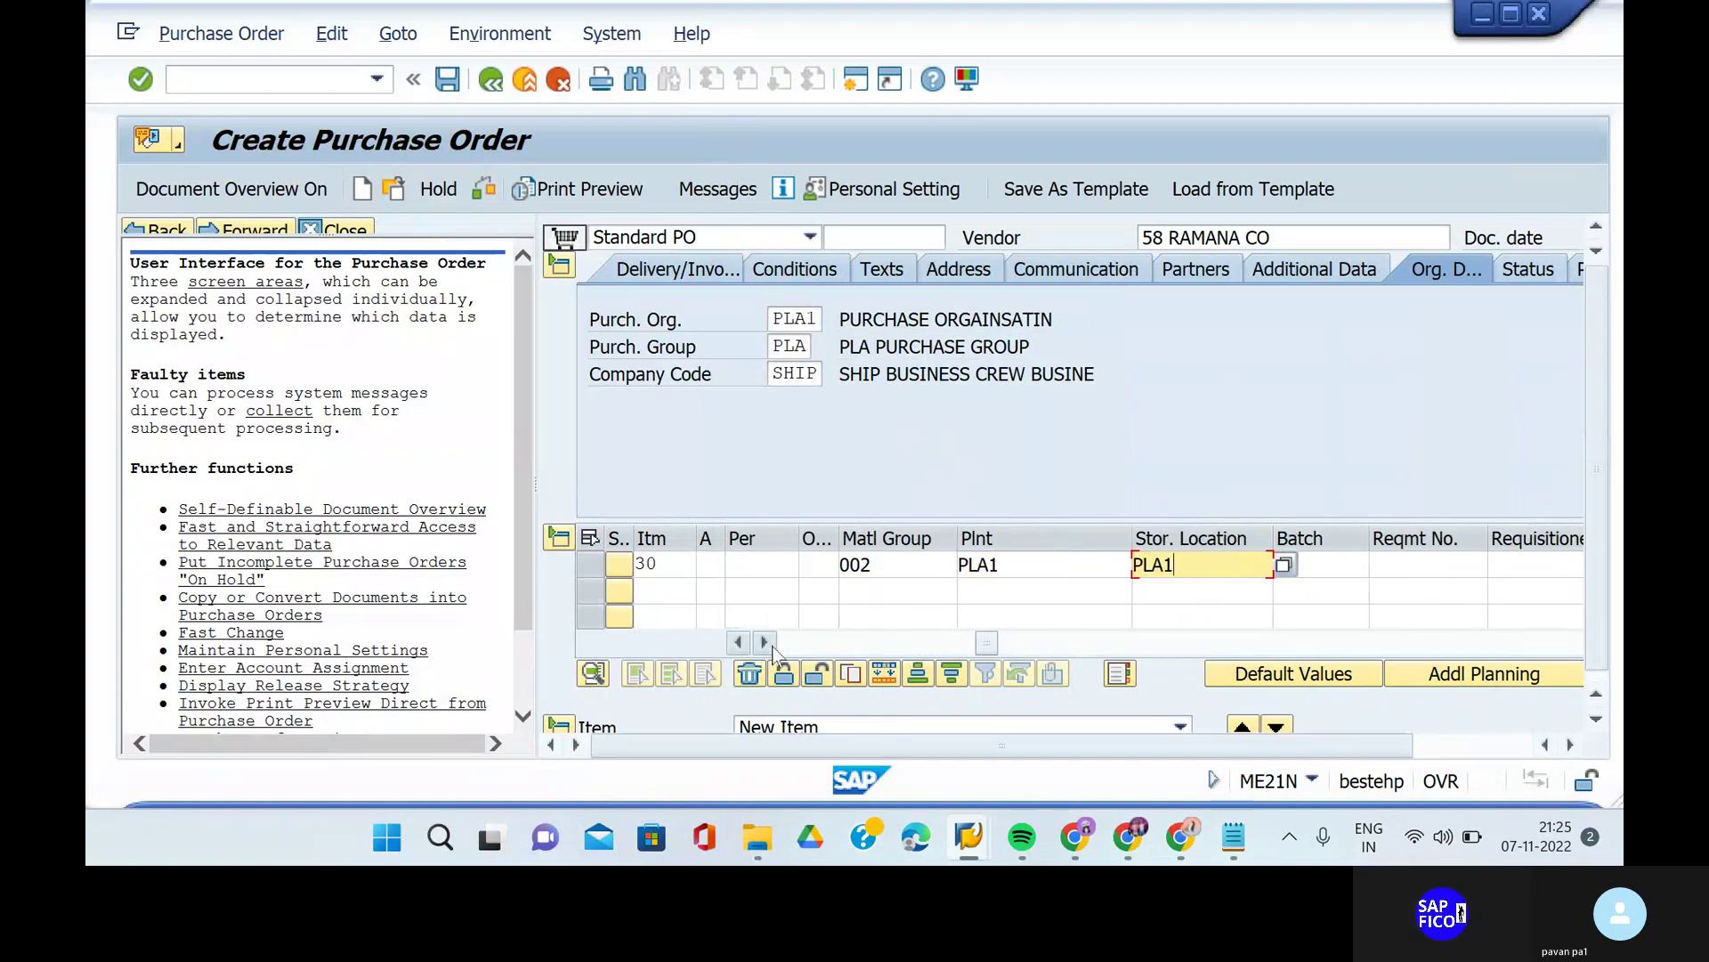
{"action": "left_click", "coordinate": [771, 643]}
{"action": "left_click", "coordinate": [771, 643]}
{"action": "left_click", "coordinate": [771, 643]}
{"action": "left_click", "coordinate": [771, 643]}
{"action": "left_click", "coordinate": [771, 643]}
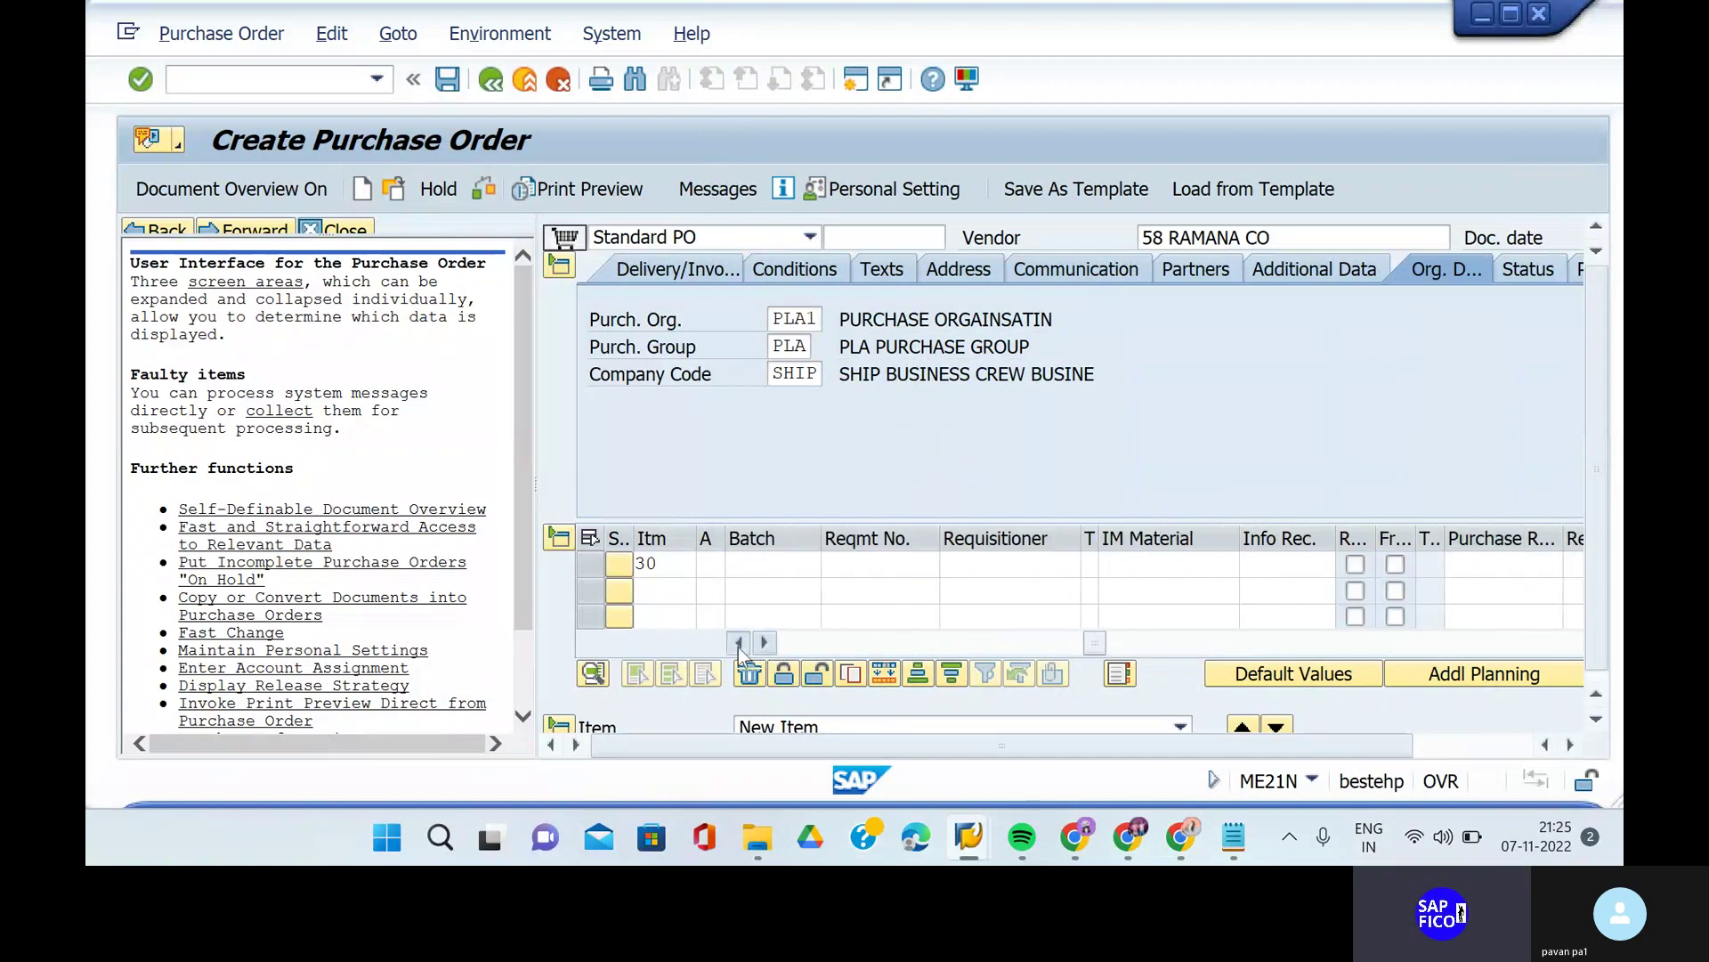
{"action": "left_click", "coordinate": [739, 643]}
{"action": "left_click", "coordinate": [739, 643]}
{"action": "left_click", "coordinate": [739, 643]}
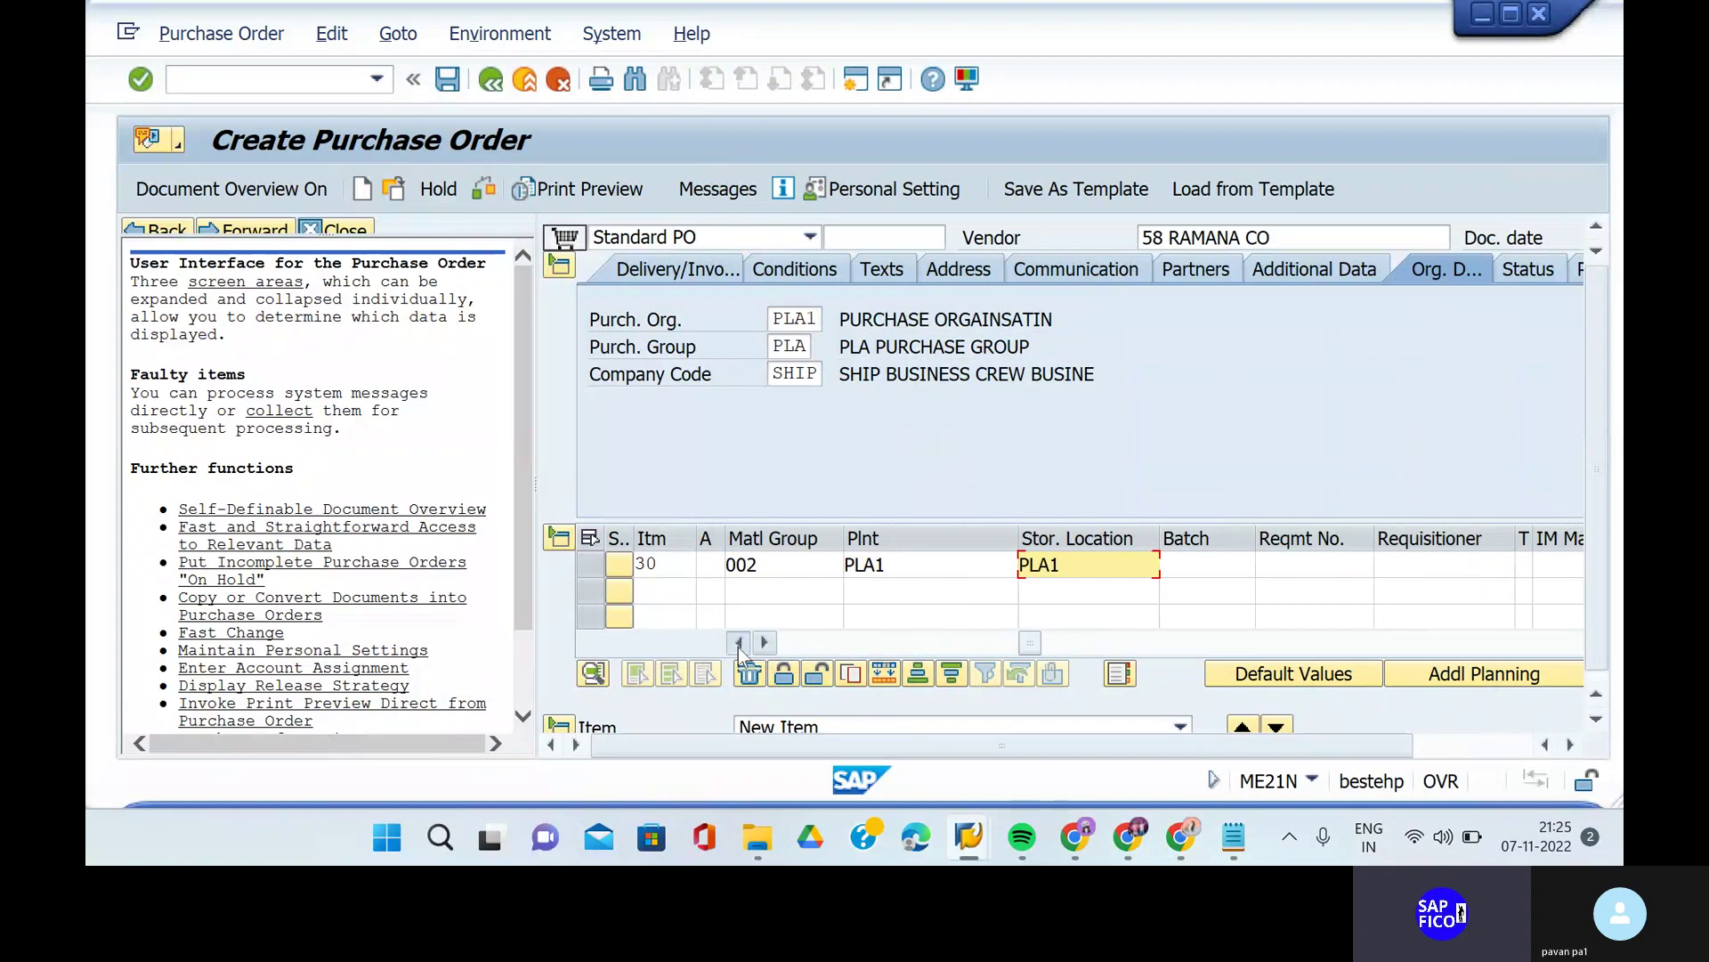
{"action": "left_click", "coordinate": [739, 643]}
{"action": "left_click", "coordinate": [739, 643]}
{"action": "left_click", "coordinate": [738, 643]}
{"action": "left_click", "coordinate": [739, 643]}
{"action": "left_click", "coordinate": [739, 643]}
{"action": "left_click", "coordinate": [739, 643]}
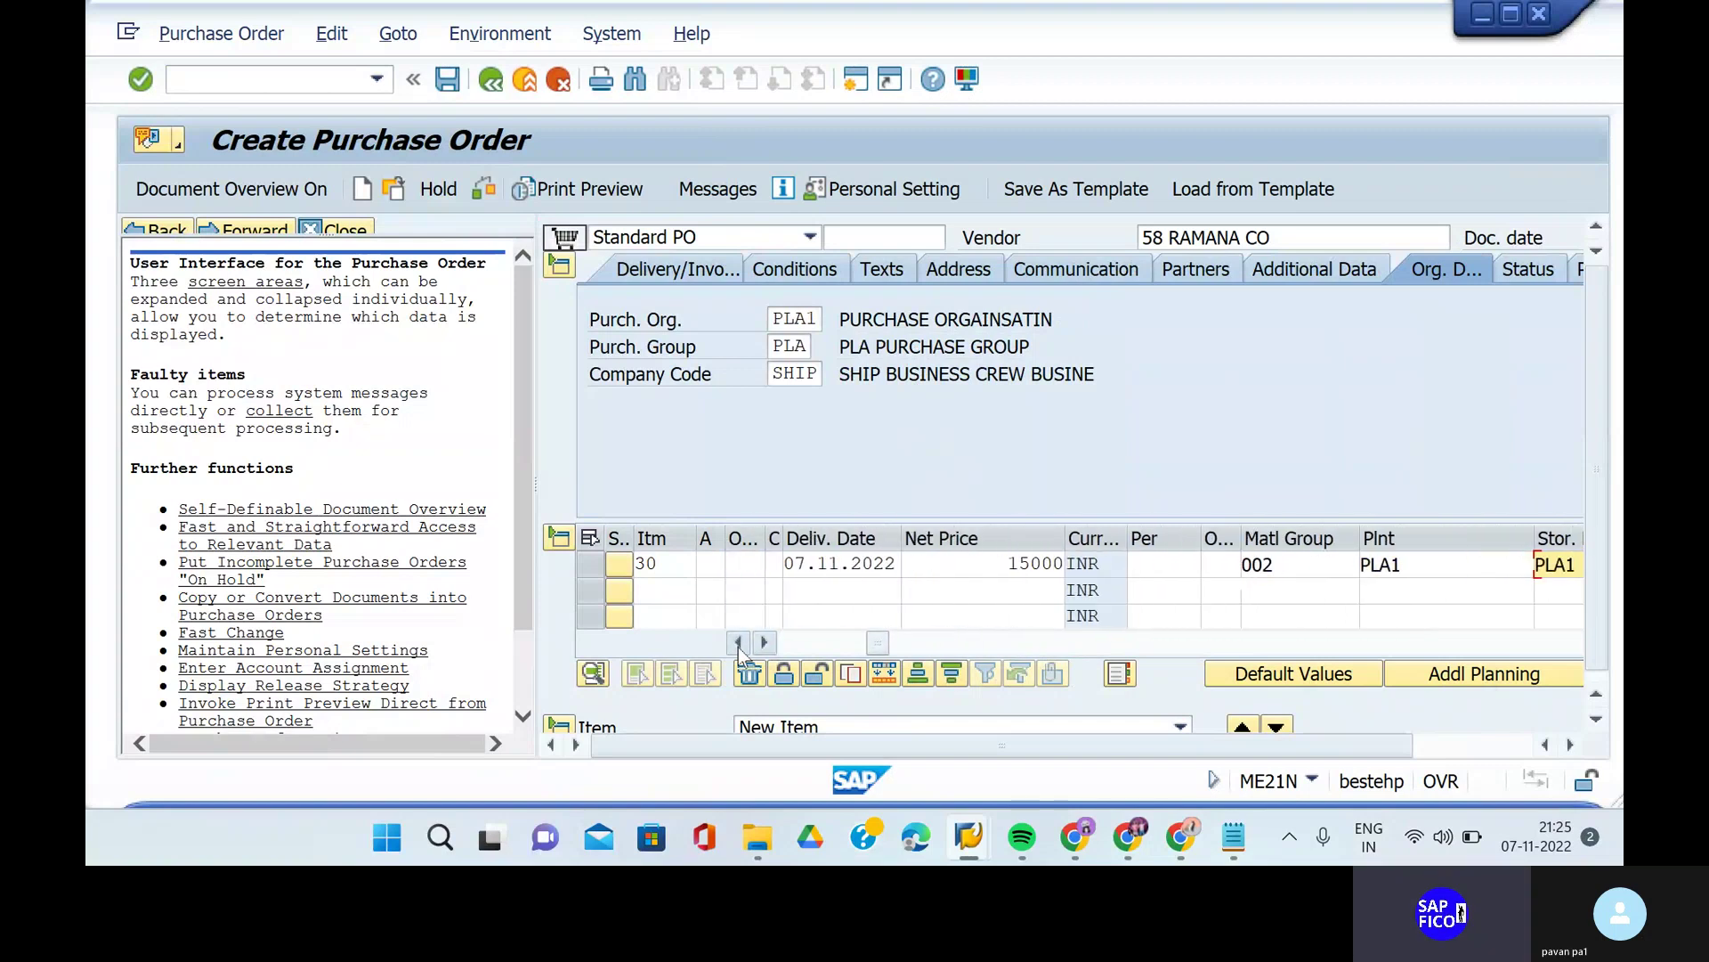
- Validate the data of item 30 and change its net price to 23.000,00 INR
{"action": "key", "text": "Return"}
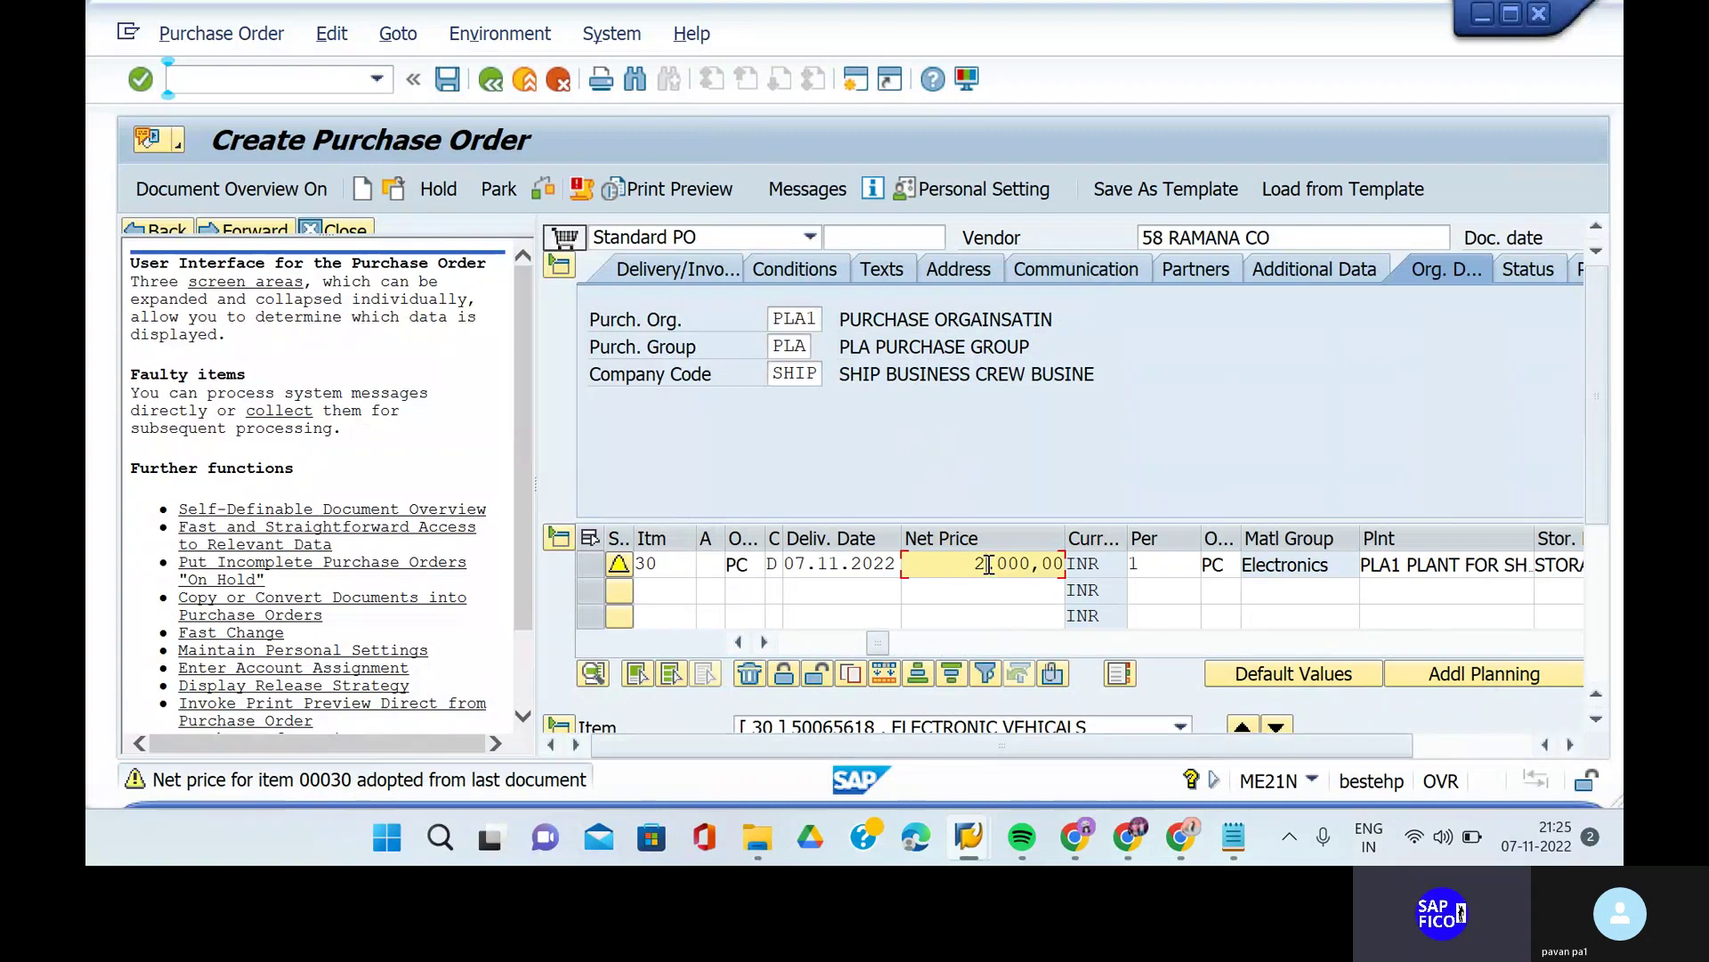
{"action": "type", "text": "3"}
{"action": "key", "text": "Return"}
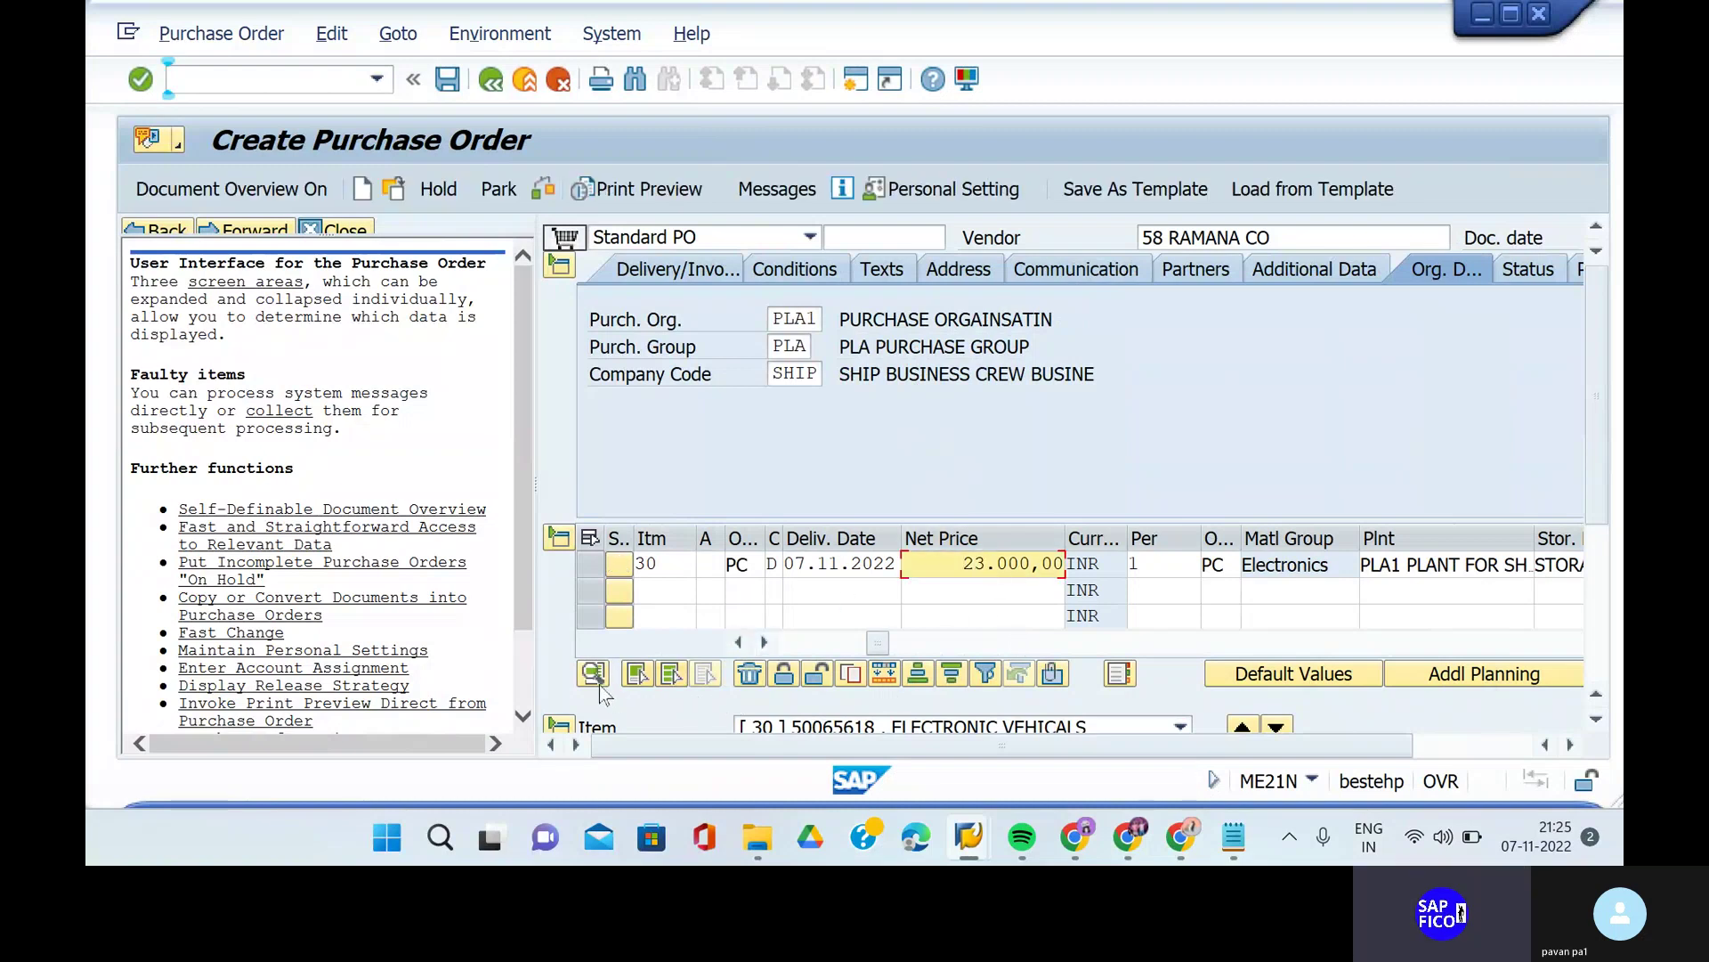
- Open the Payment Processing details in the purchase order header
{"action": "left_click", "coordinate": [739, 644]}
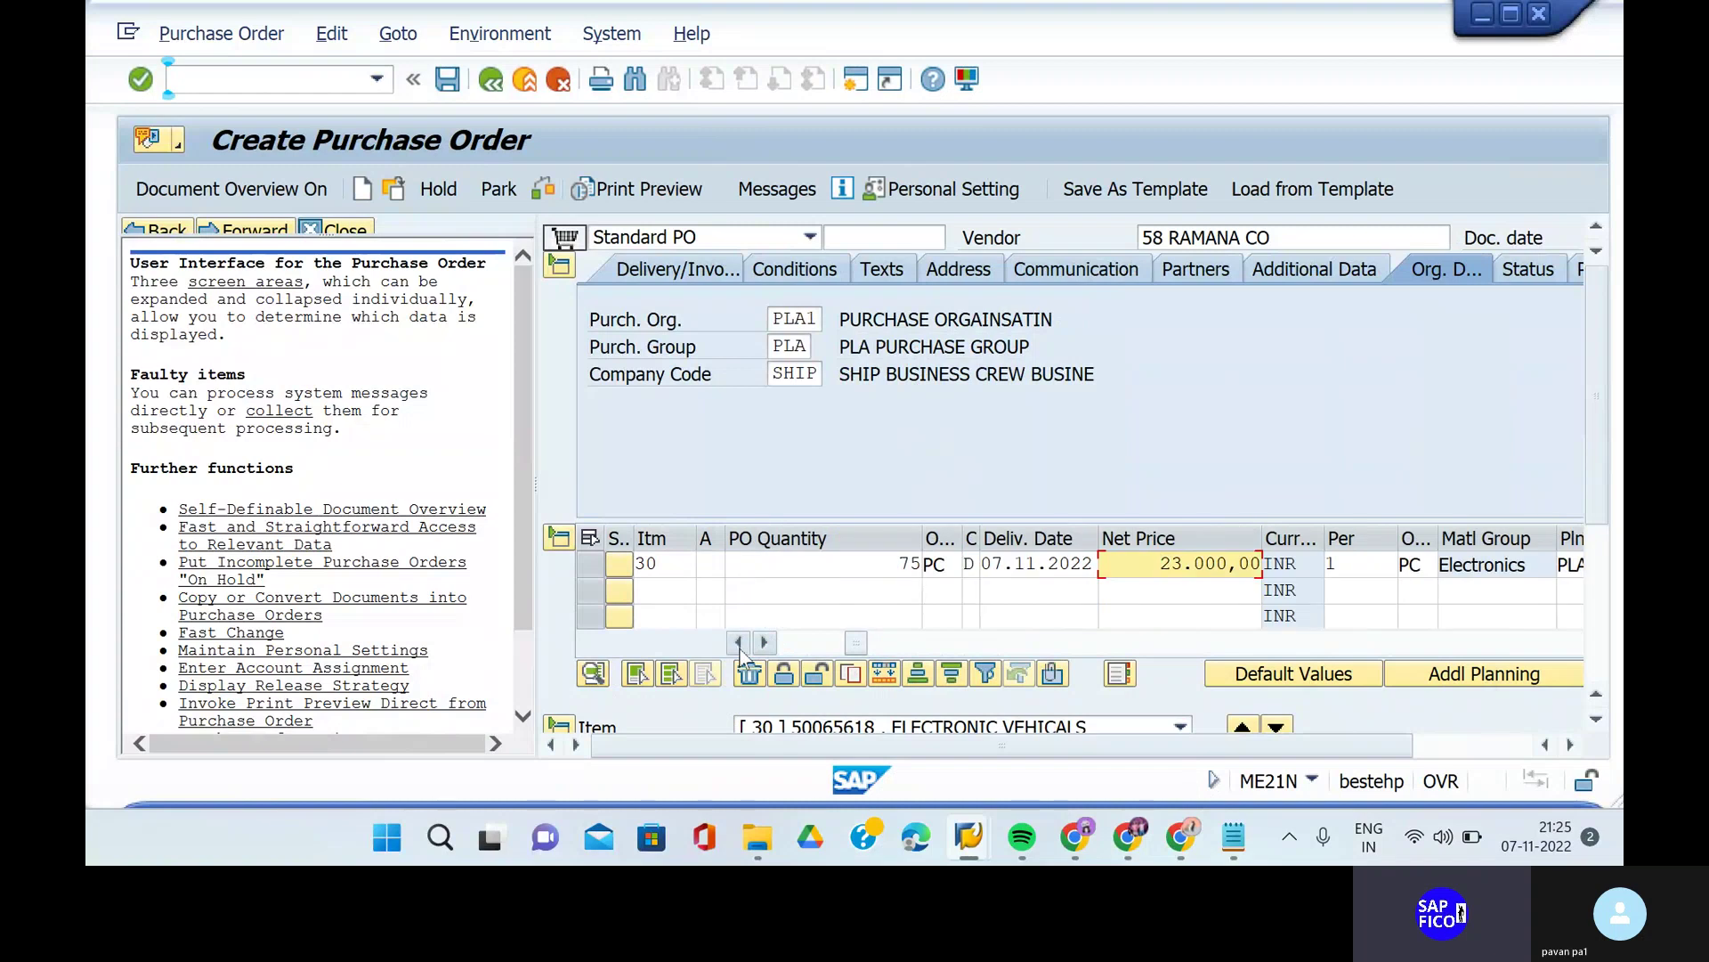
{"action": "left_click", "coordinate": [739, 643]}
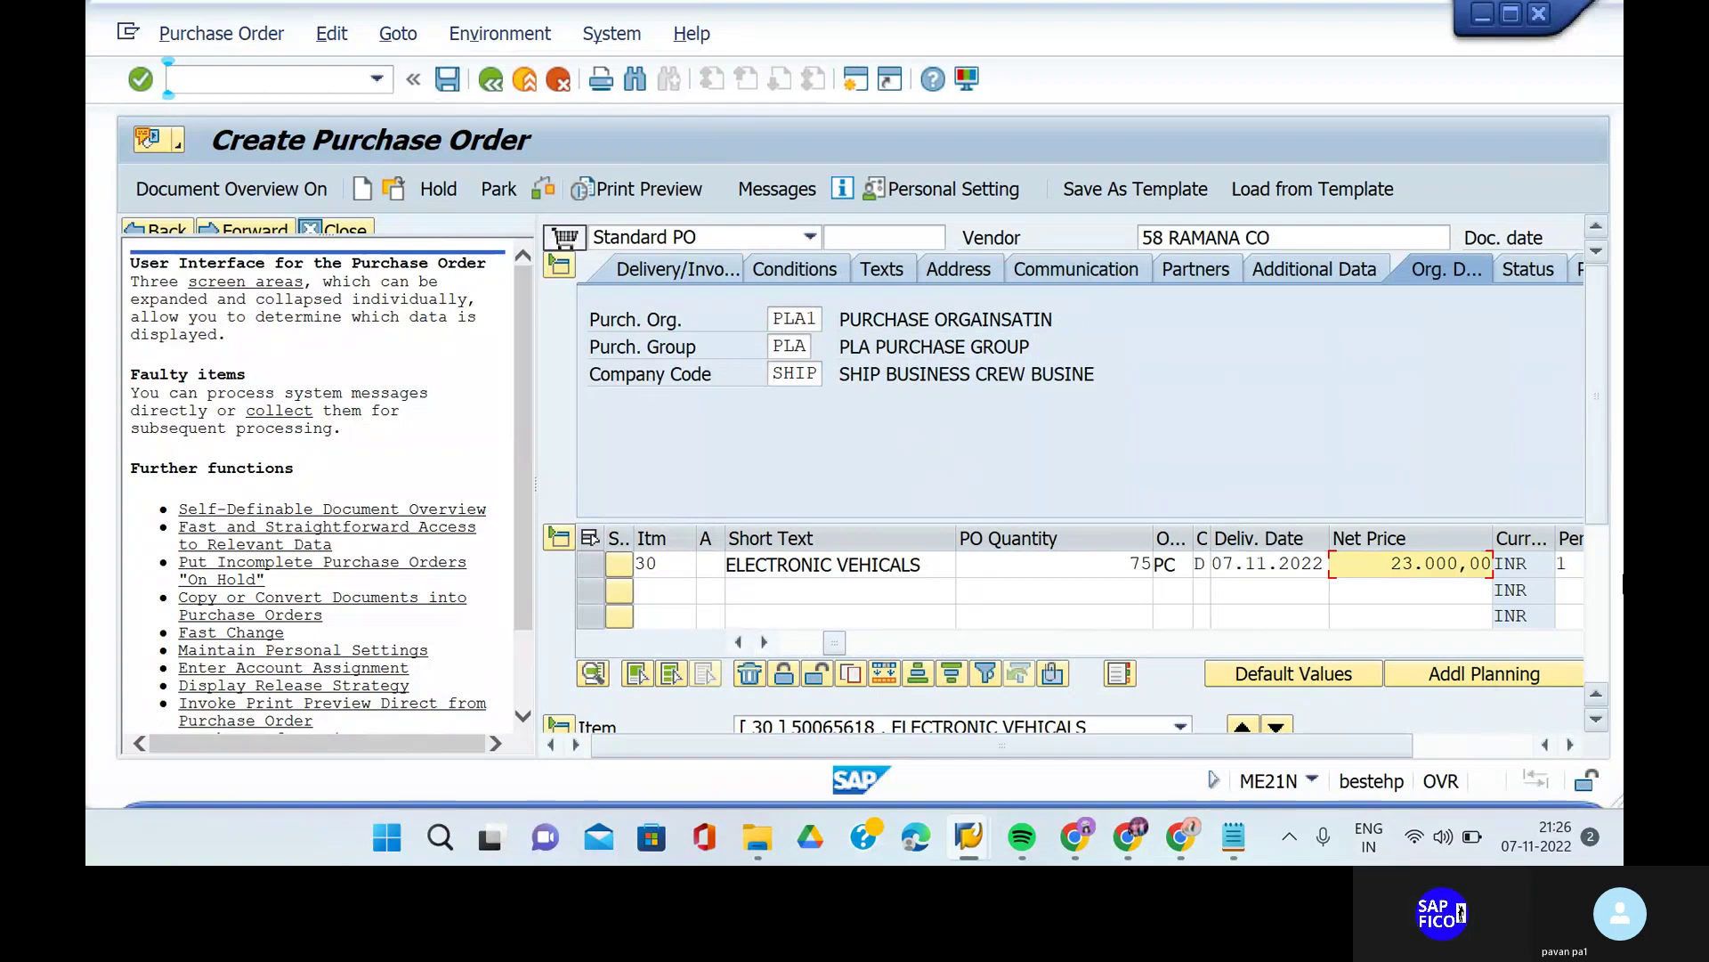
{"action": "left_click", "coordinate": [1569, 745]}
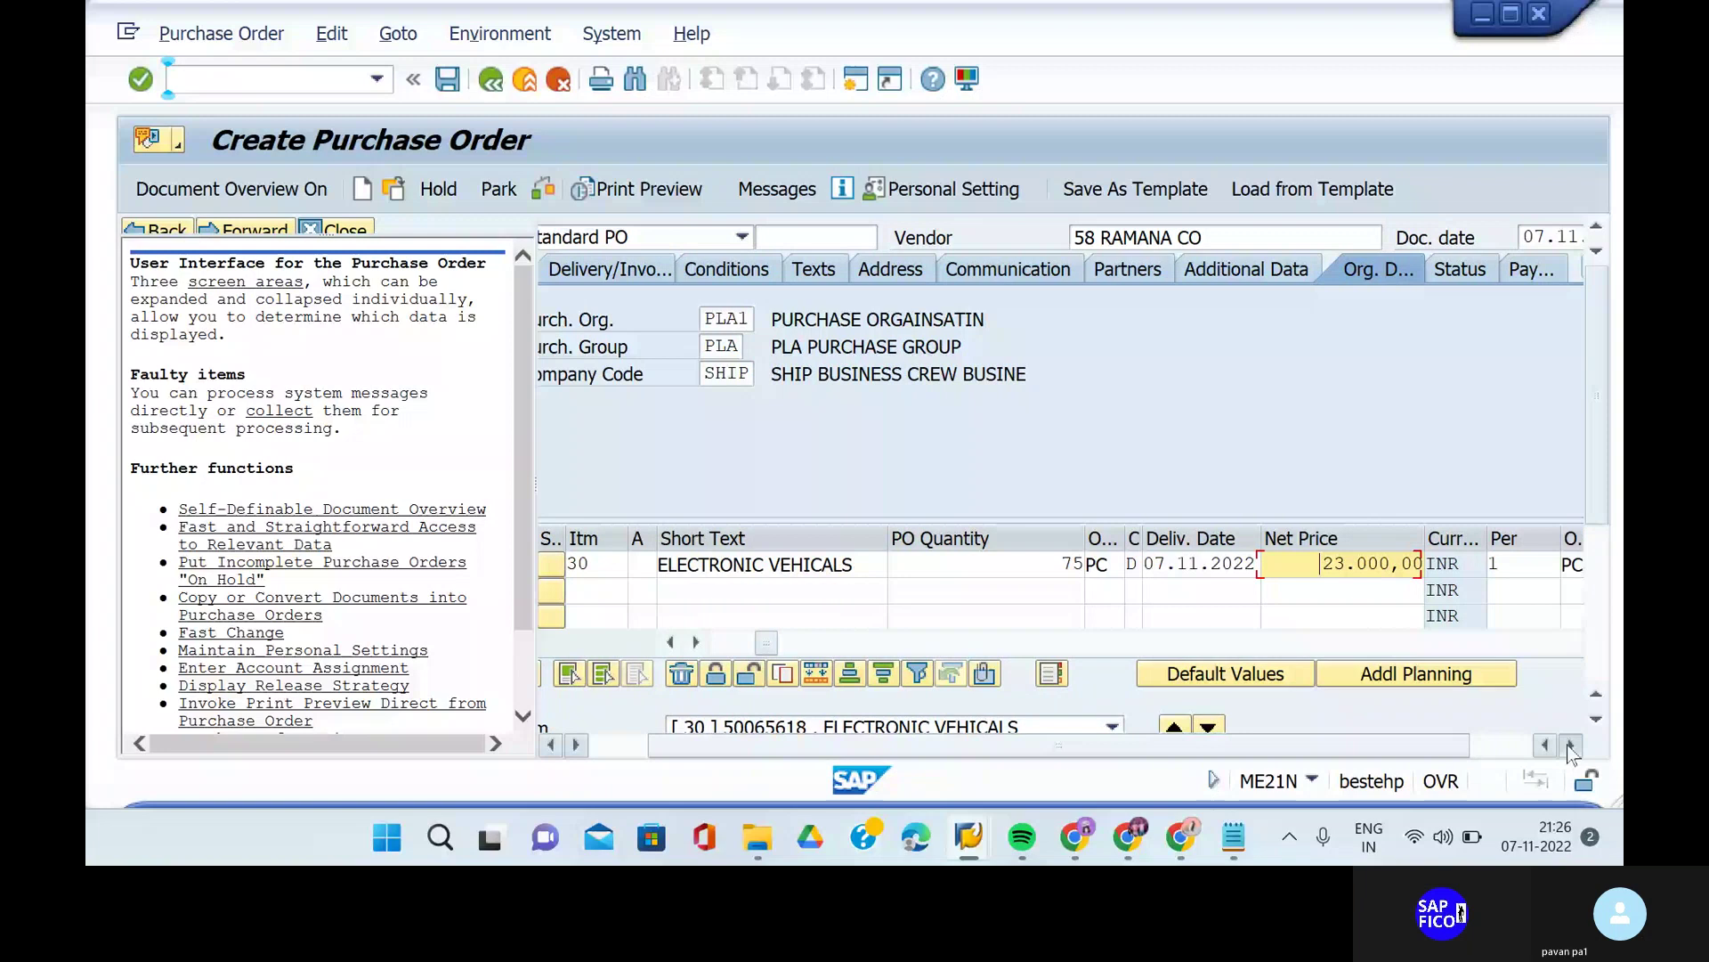
{"action": "left_click", "coordinate": [1570, 746]}
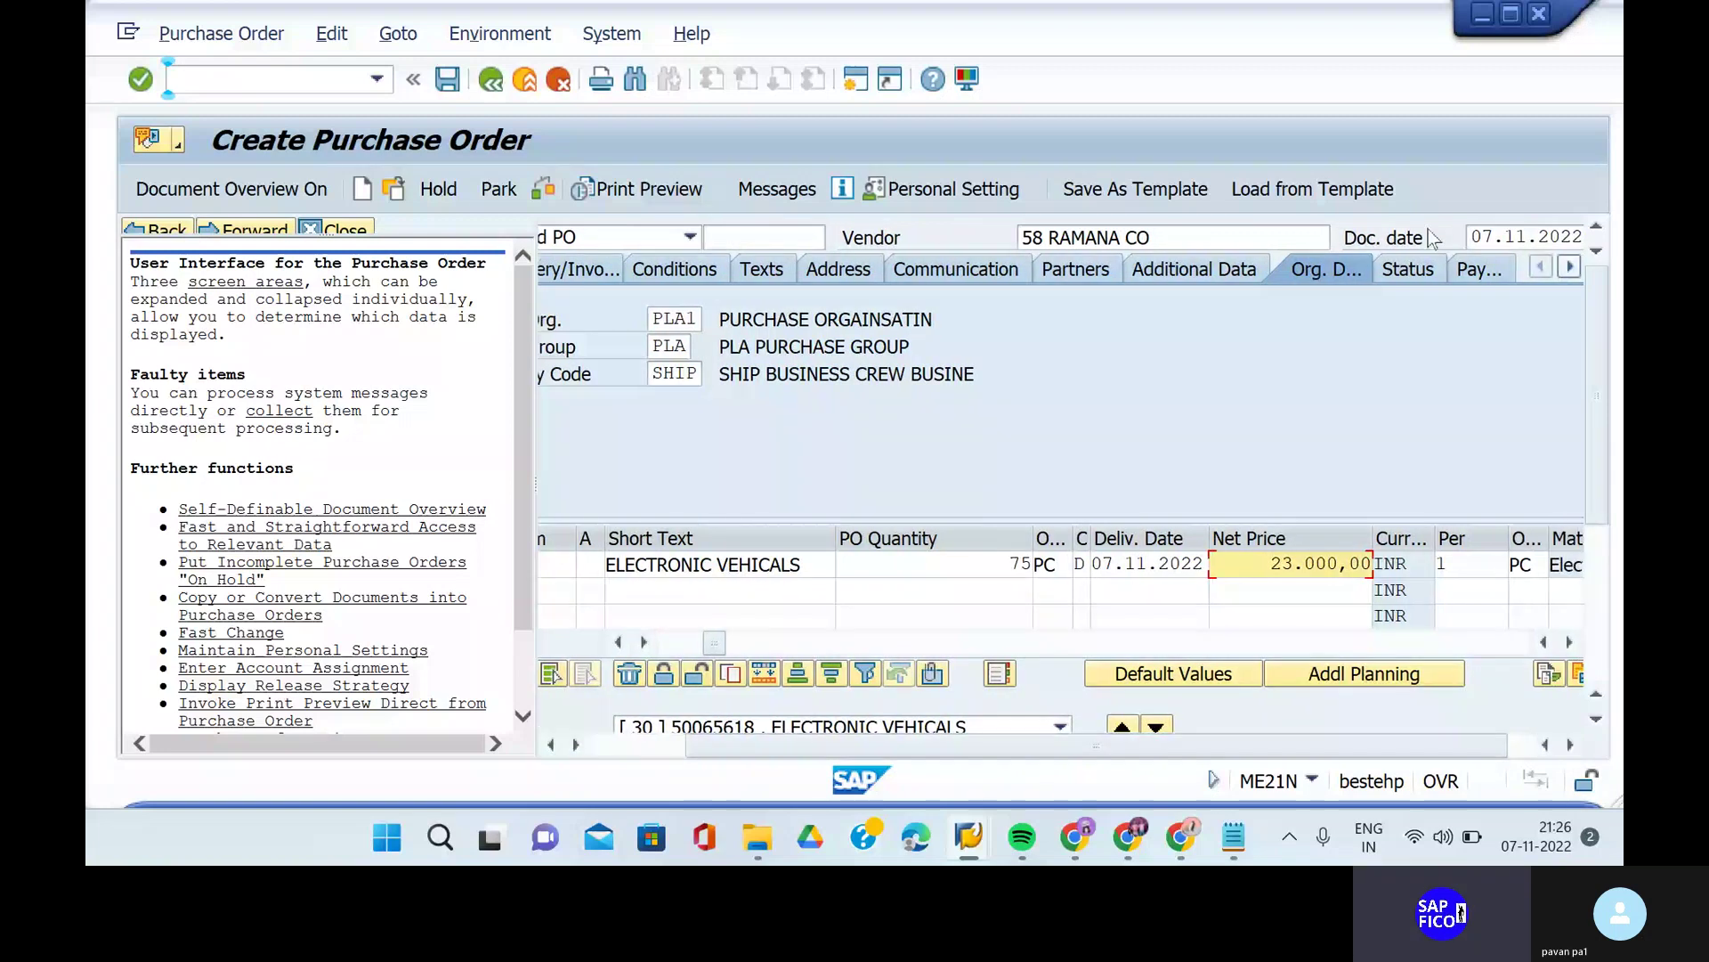
{"action": "left_click", "coordinate": [1532, 746]}
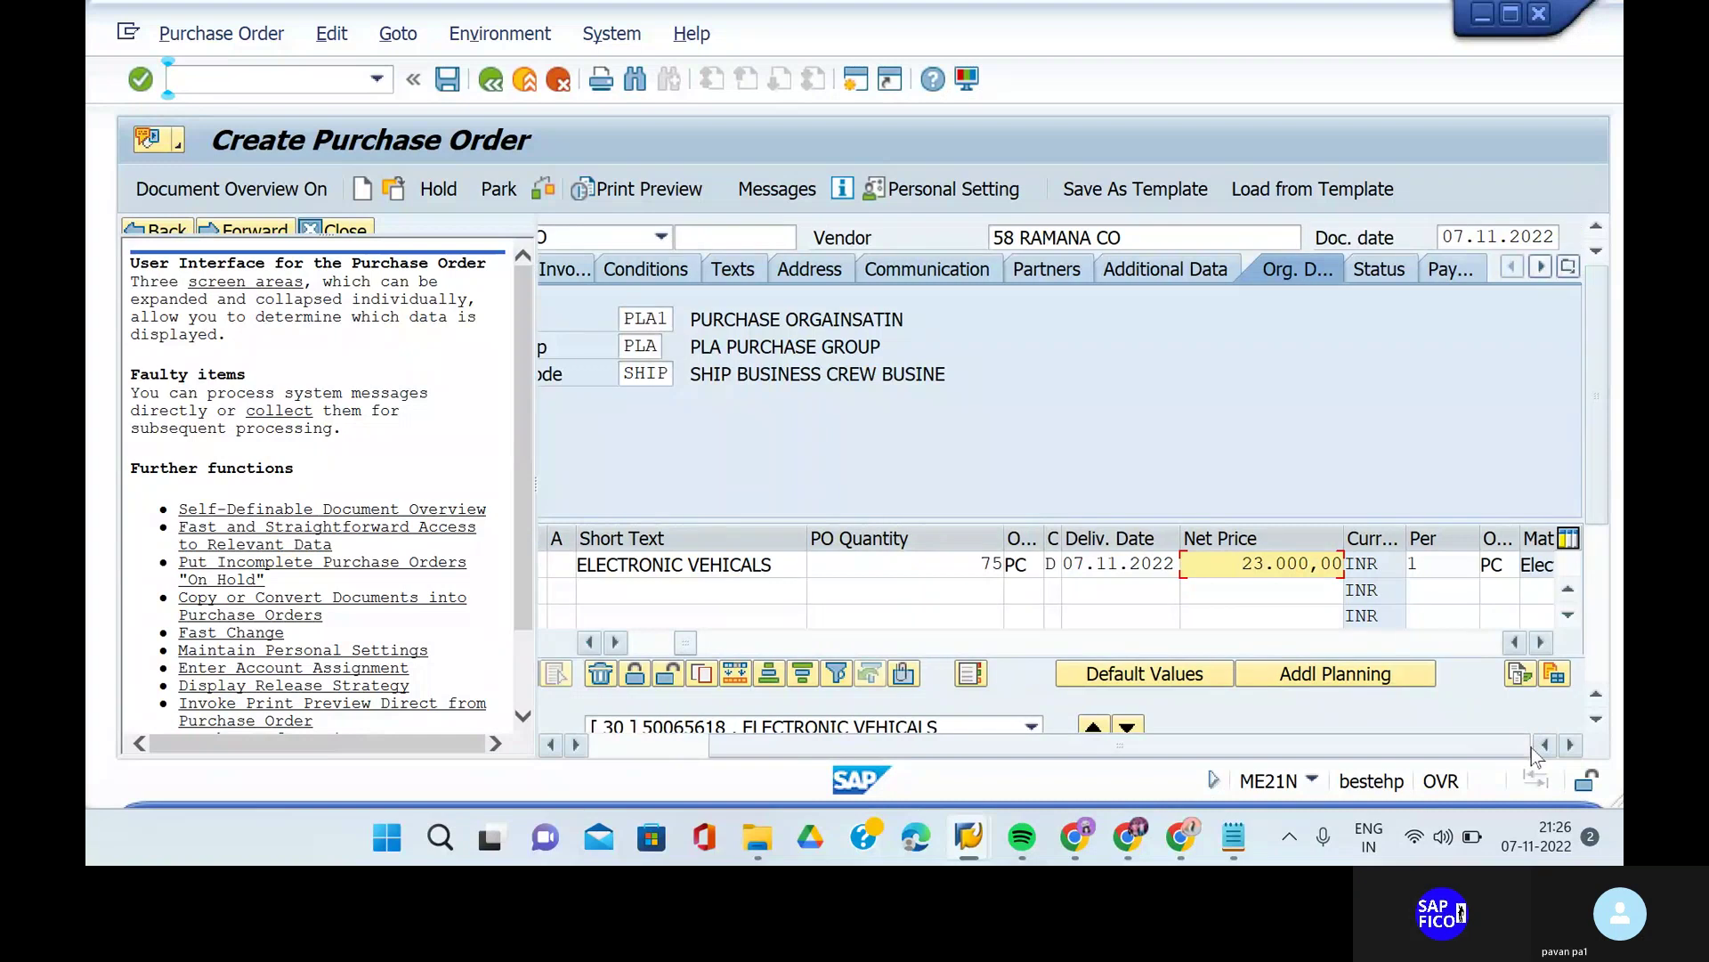
{"action": "left_click", "coordinate": [1562, 274]}
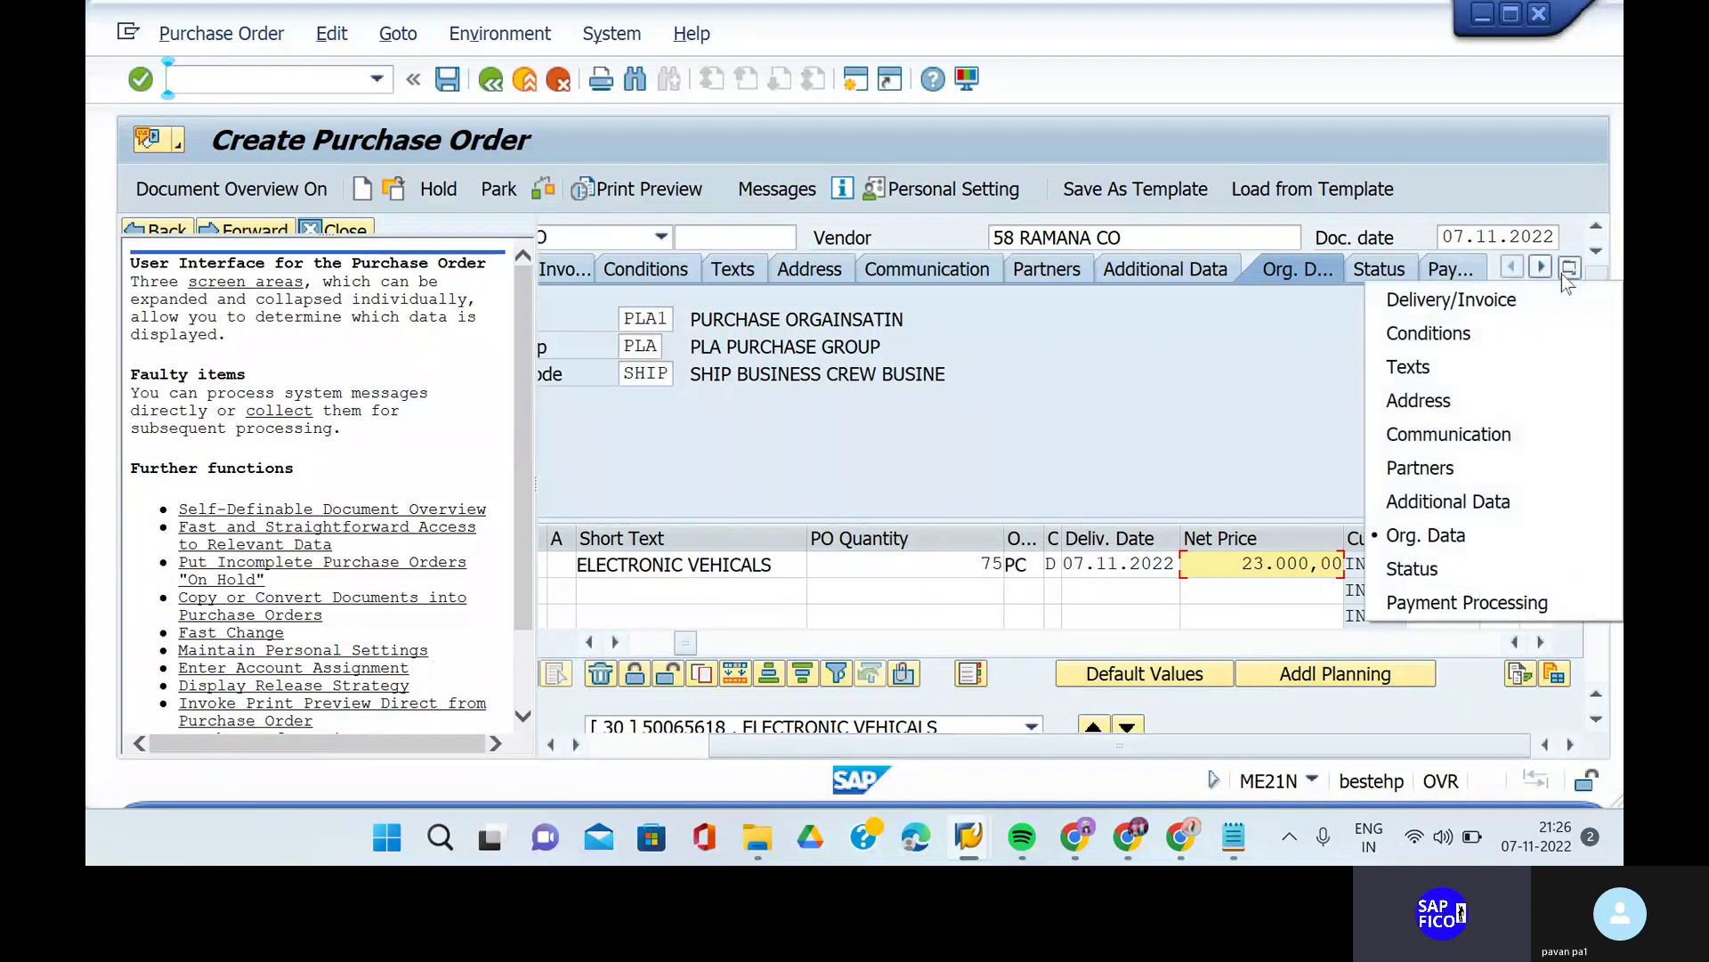
{"action": "left_click", "coordinate": [1471, 610]}
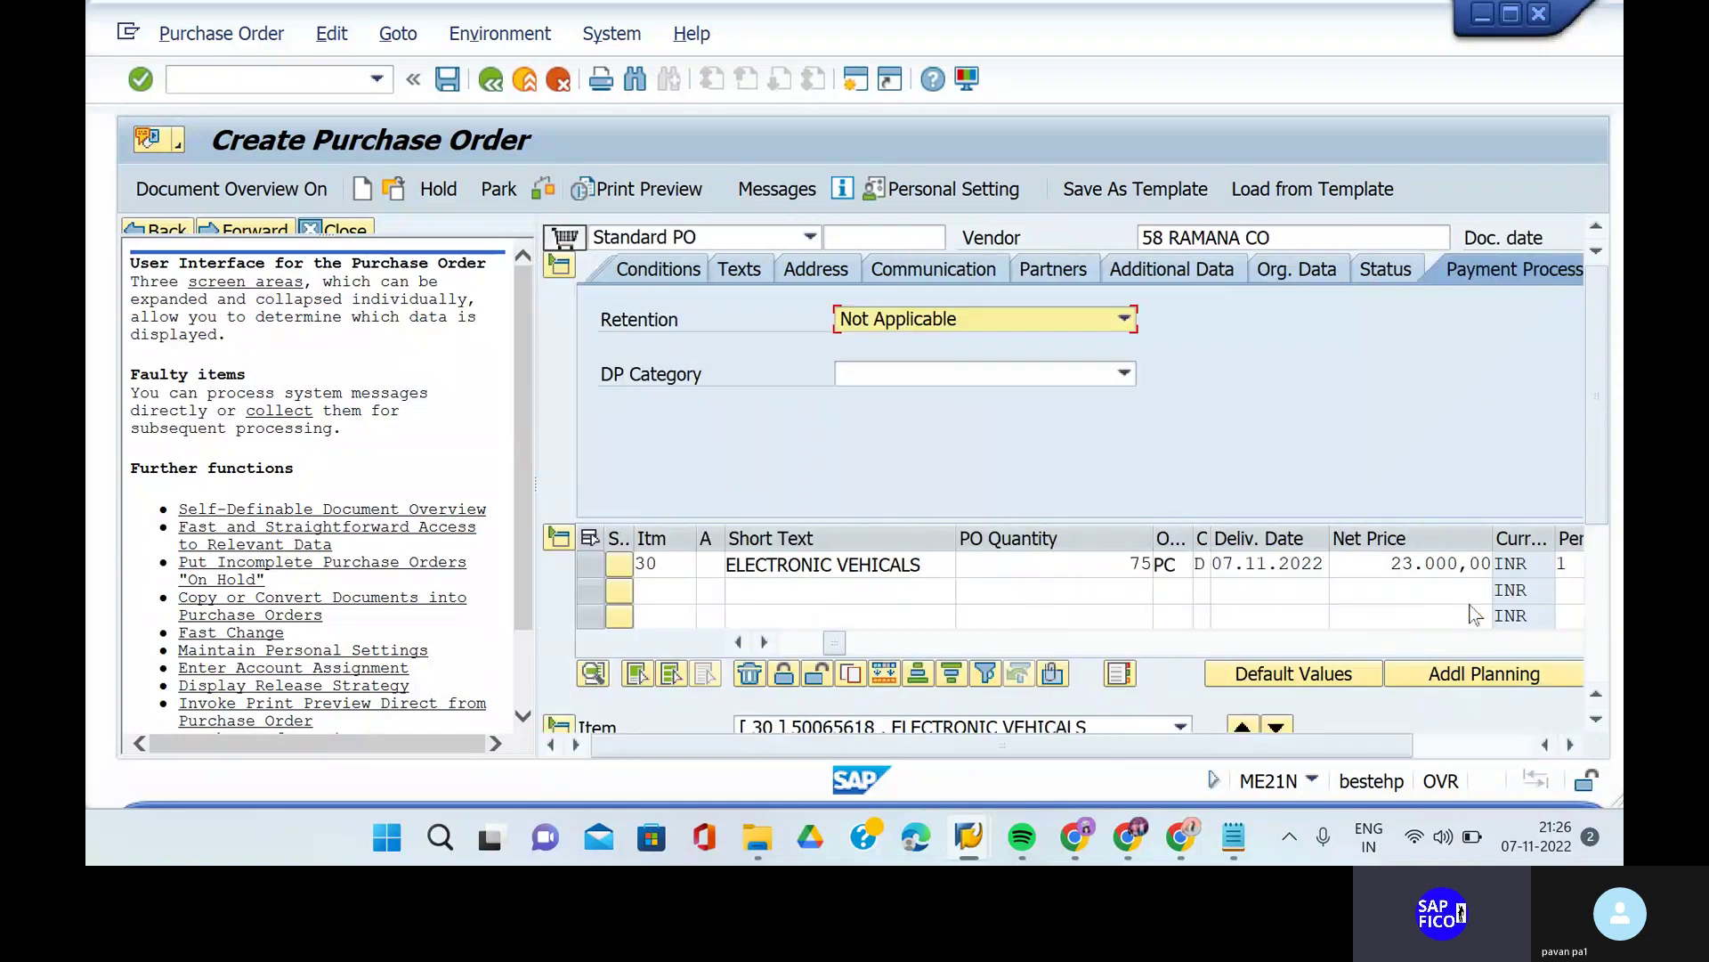
- Set the order's down payment category to Voluntary Down Payment and apply it
{"action": "left_click", "coordinate": [1123, 374]}
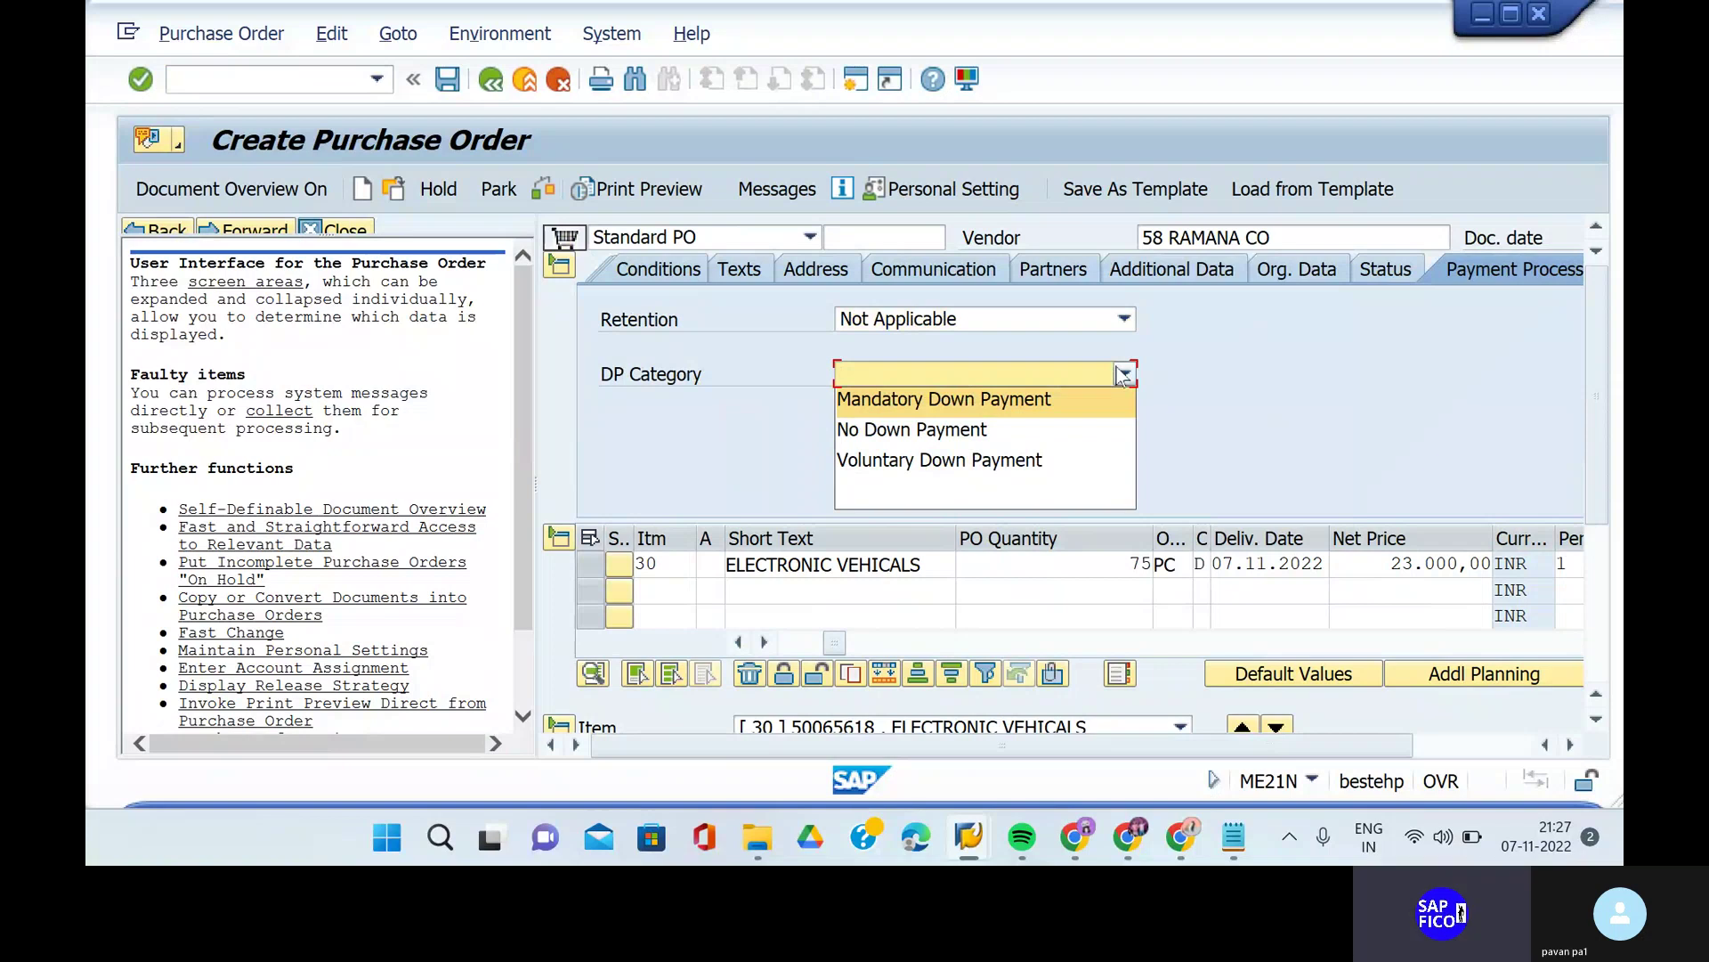
{"action": "left_click", "coordinate": [1008, 470]}
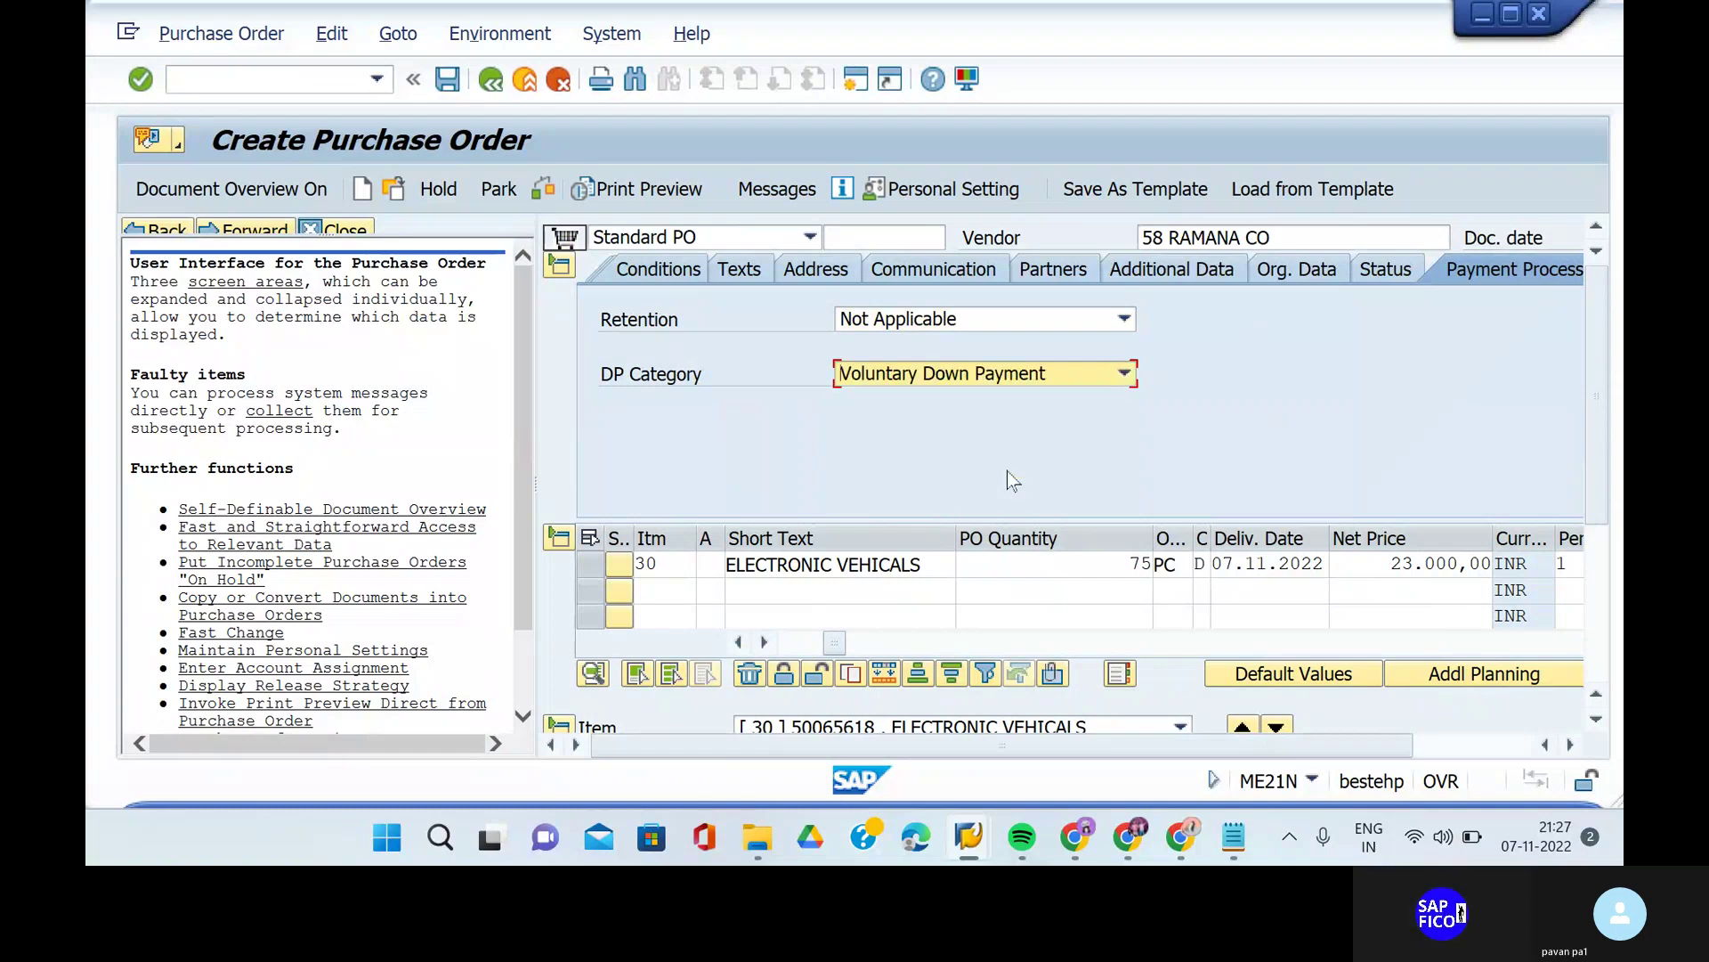
{"action": "key", "text": "F4"}
{"action": "left_click", "coordinate": [980, 460]}
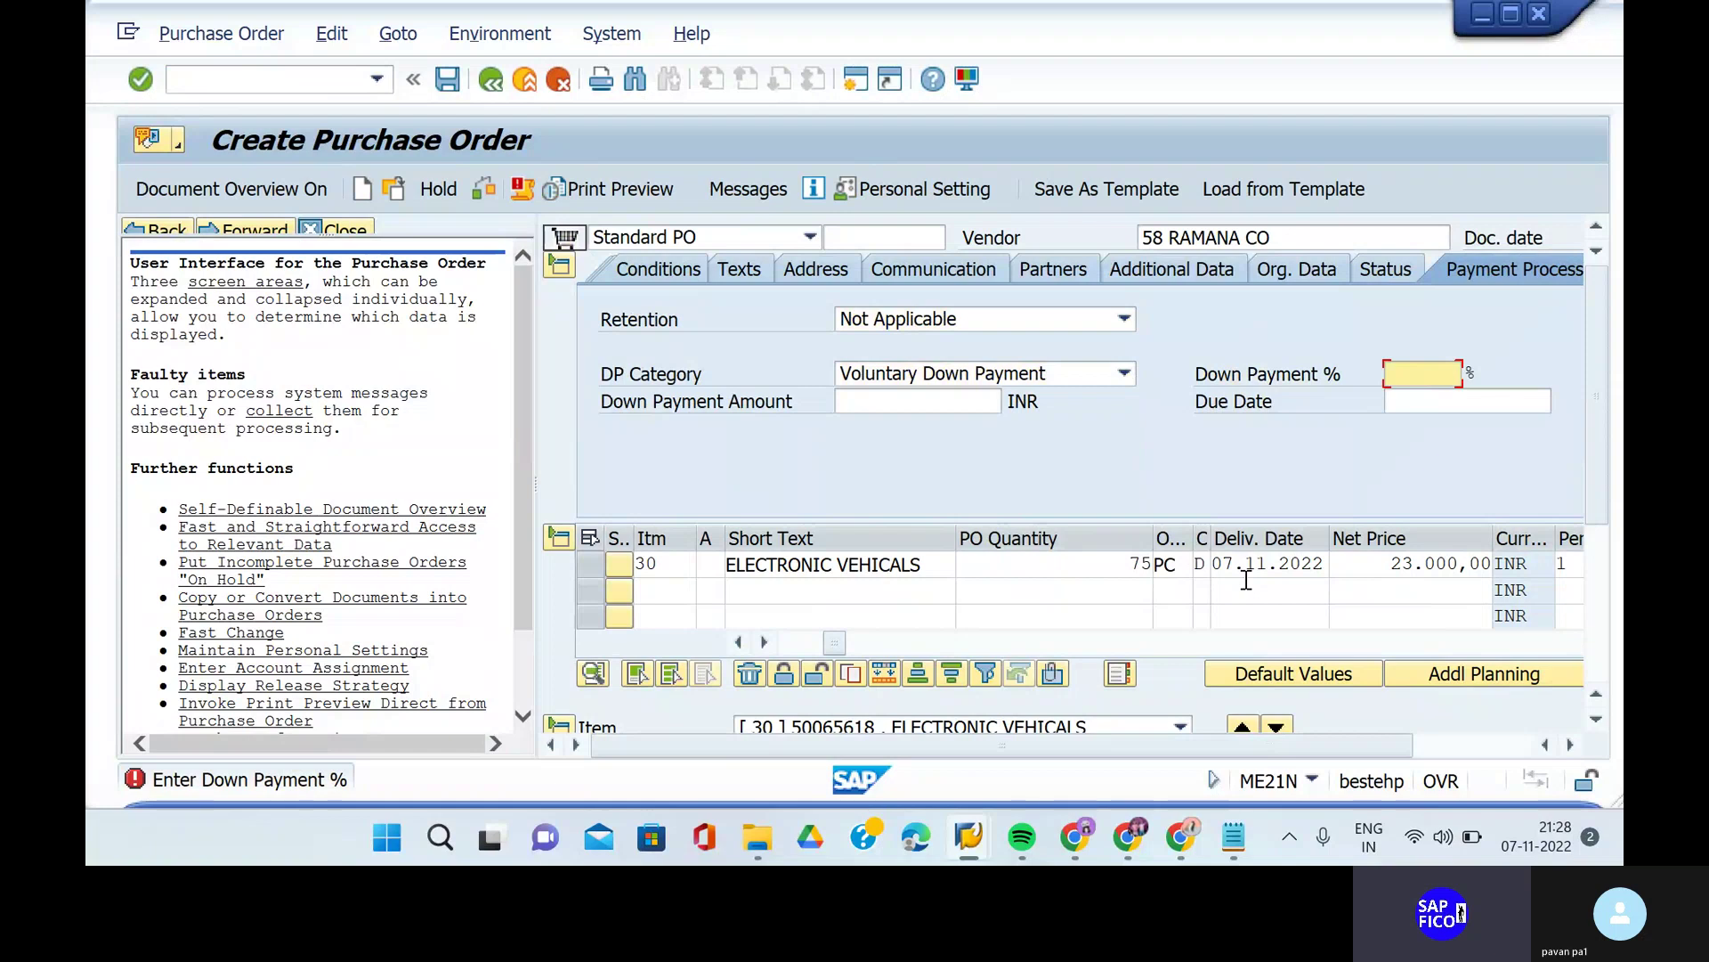
- Set the order's down payment percentage to 25 and apply it
{"action": "left_click", "coordinate": [1405, 373]}
{"action": "type", "text": "1"}
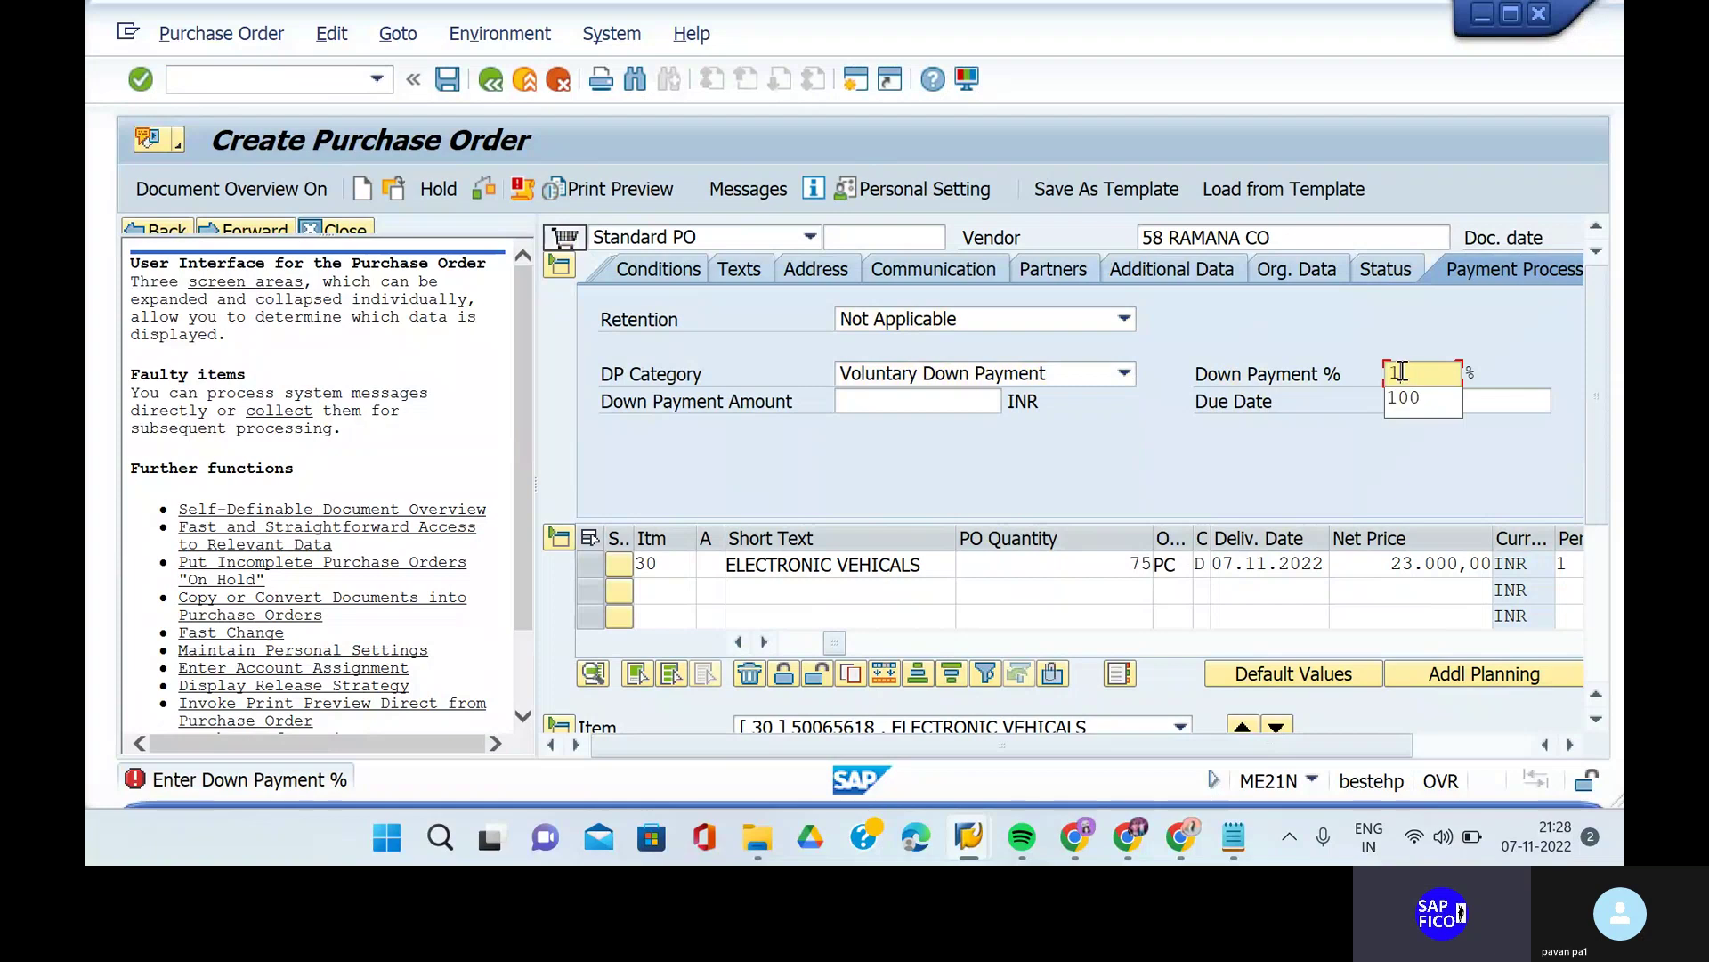
{"action": "key", "text": "BackSpace"}
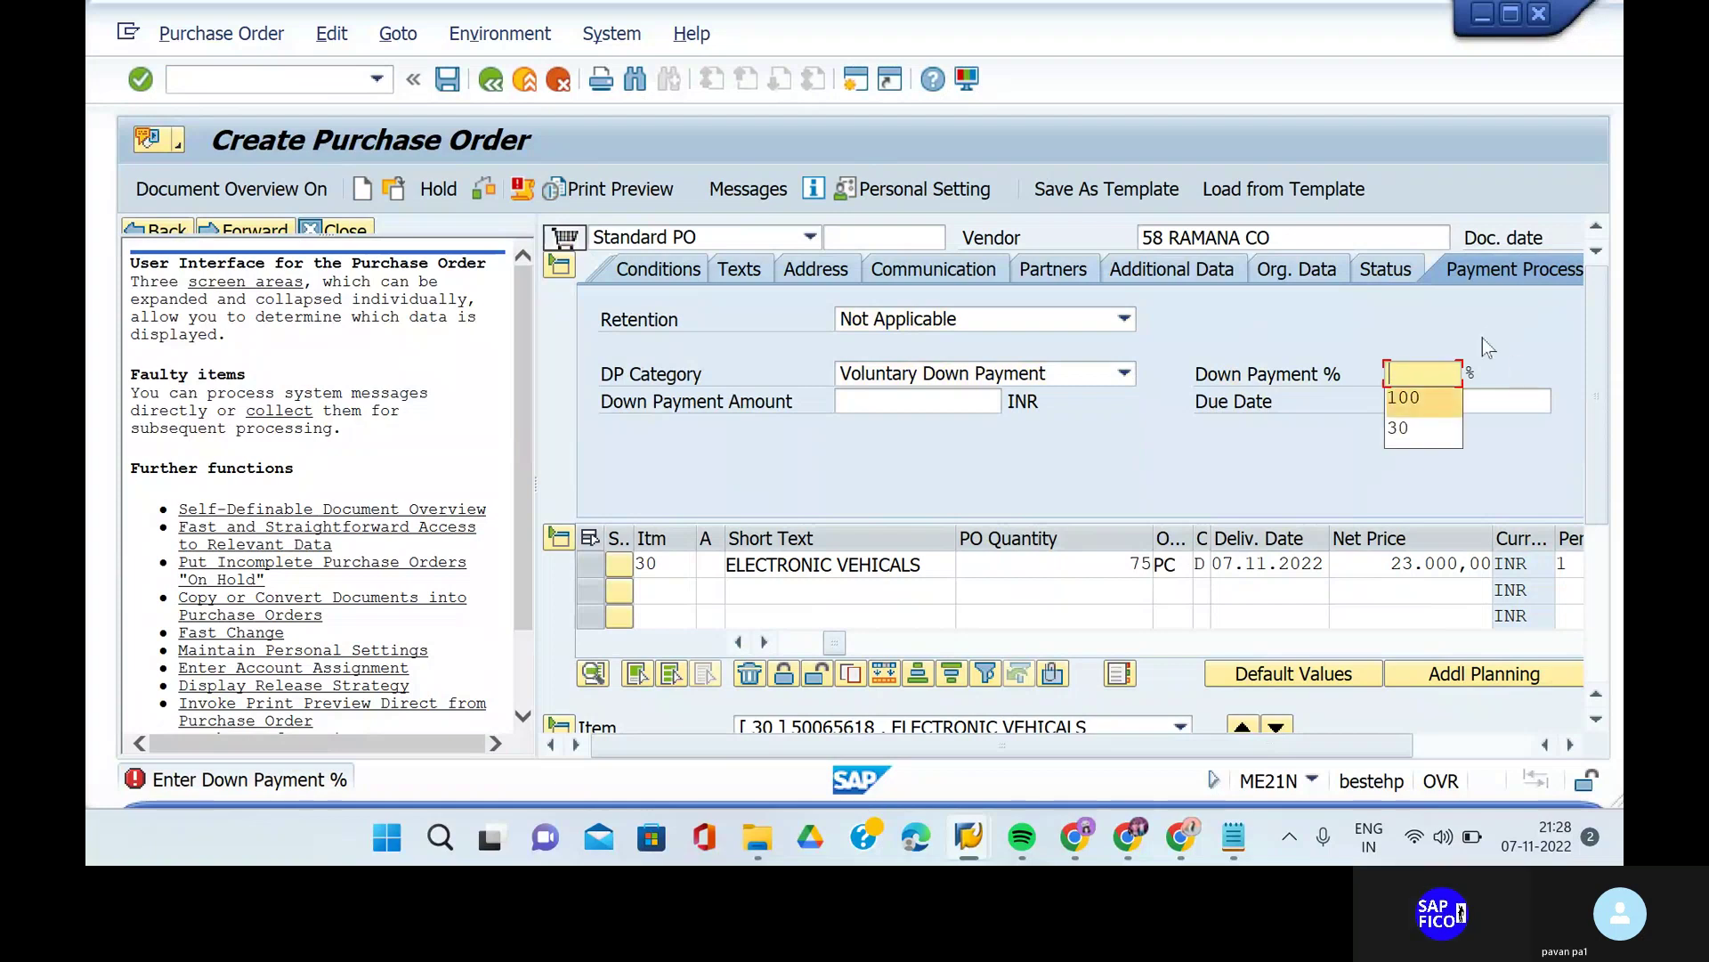
{"action": "left_click", "coordinate": [1483, 339]}
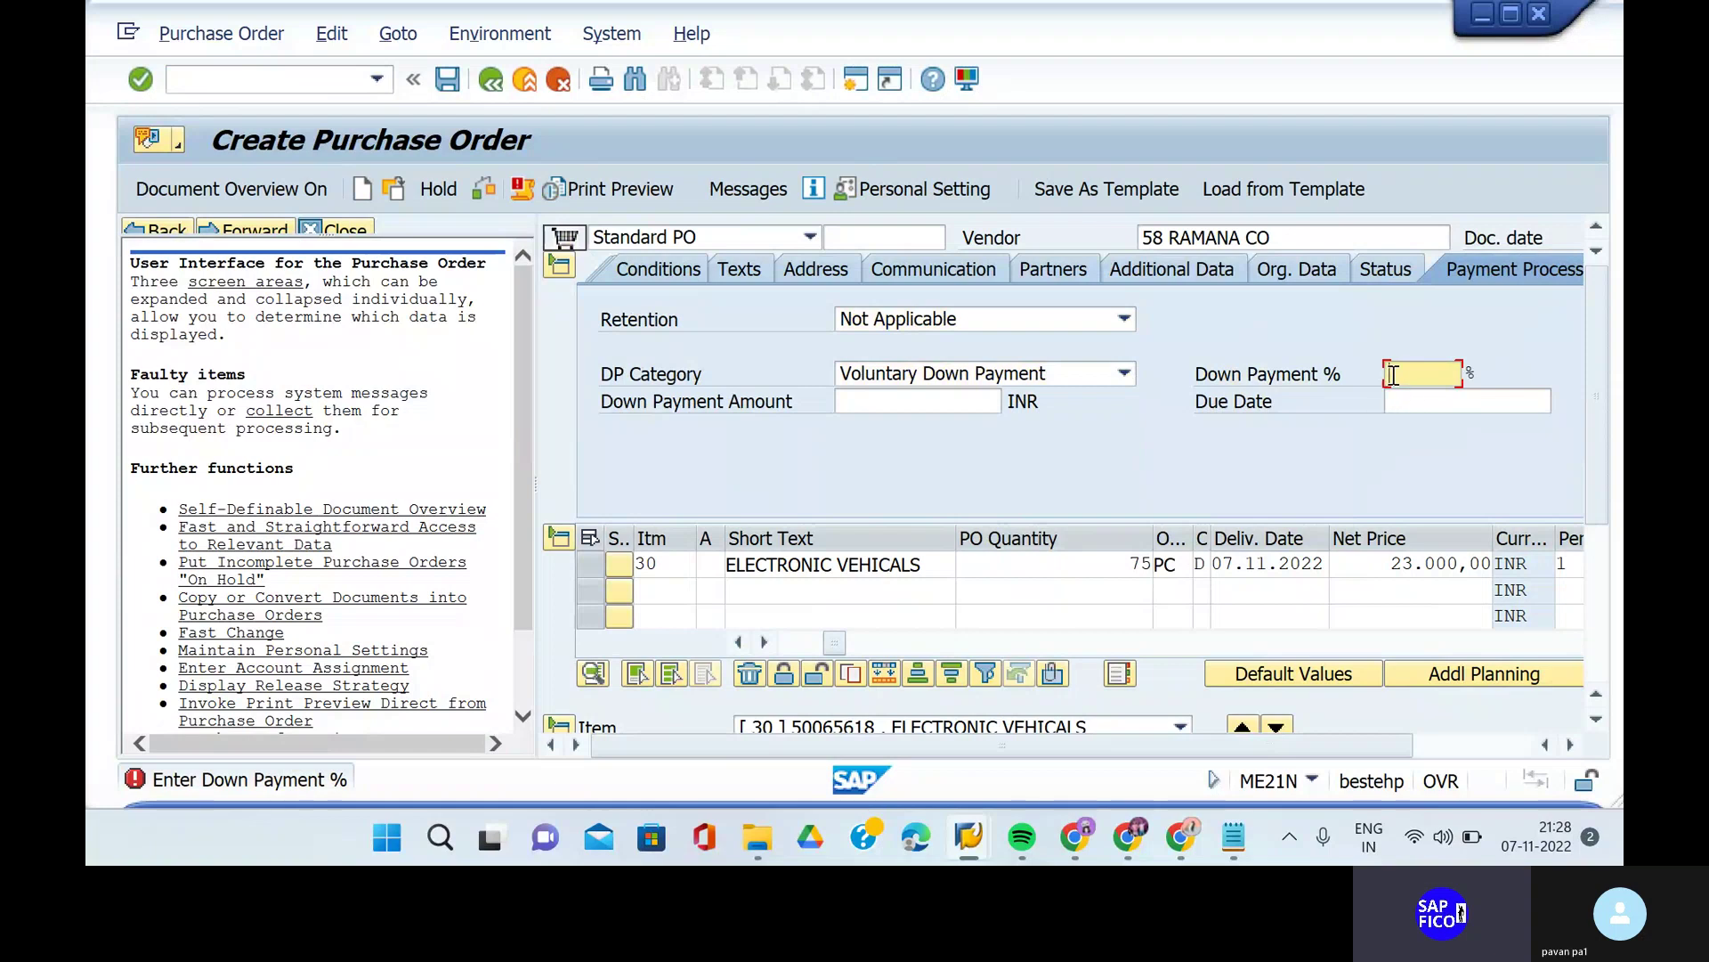
{"action": "type", "text": "1"}
{"action": "key", "text": "BackSpace"}
{"action": "type", "text": "25"}
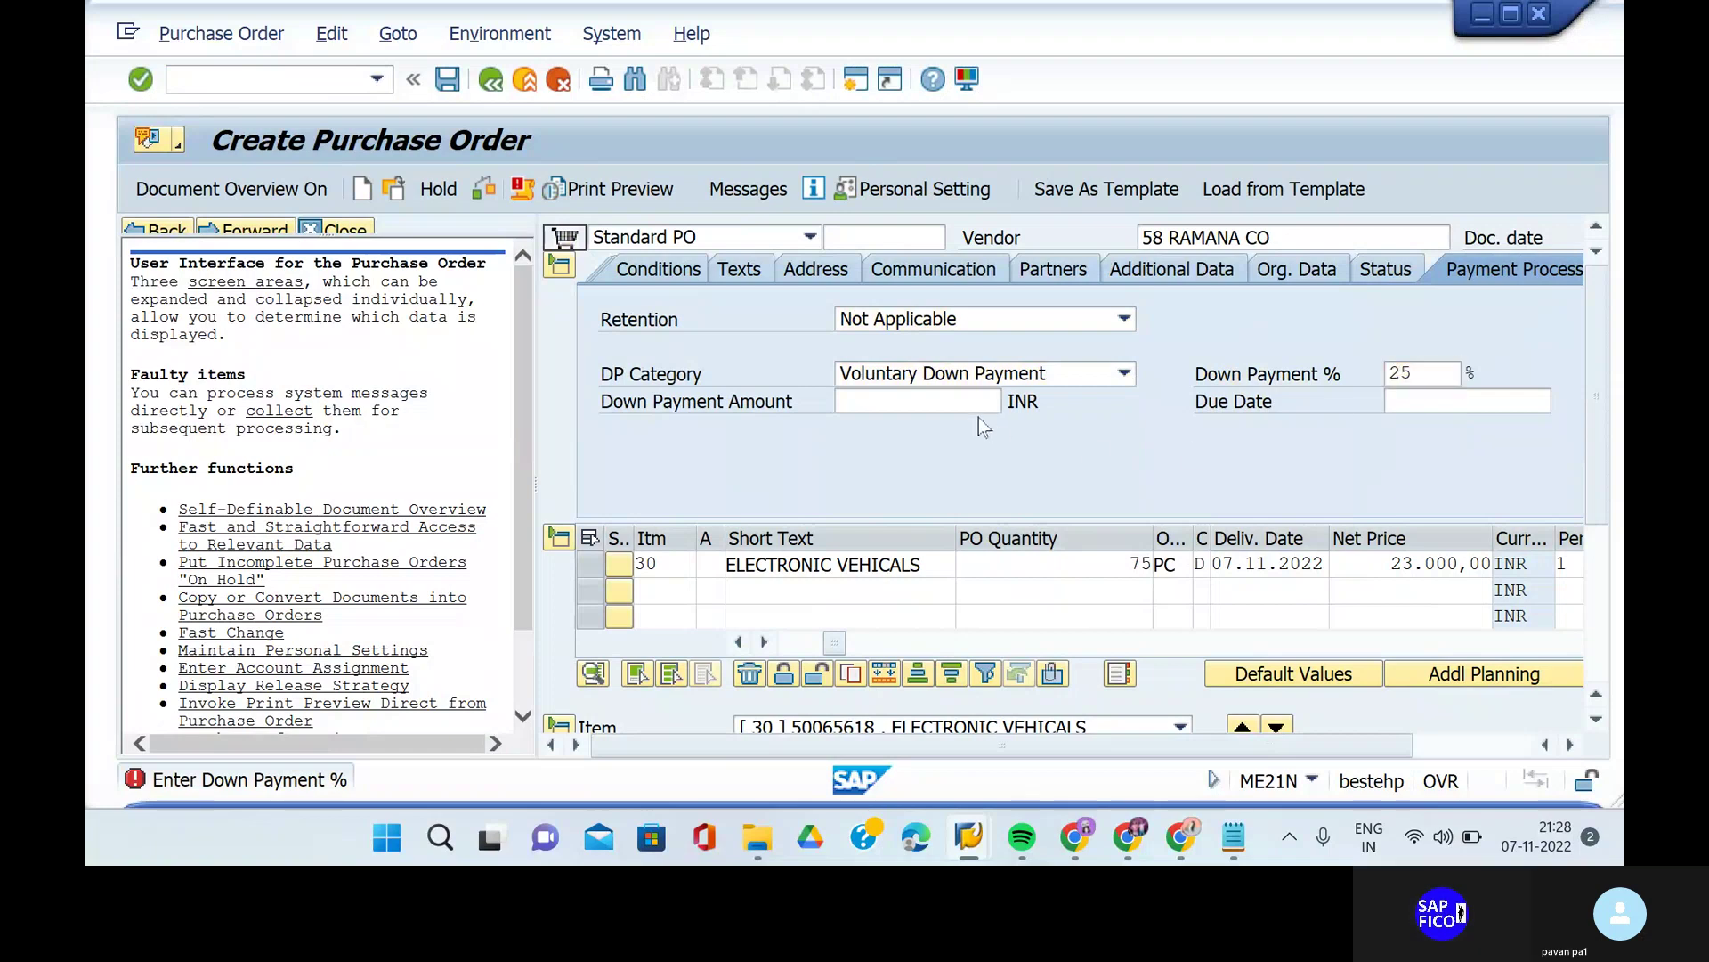
{"action": "key", "text": "Return"}
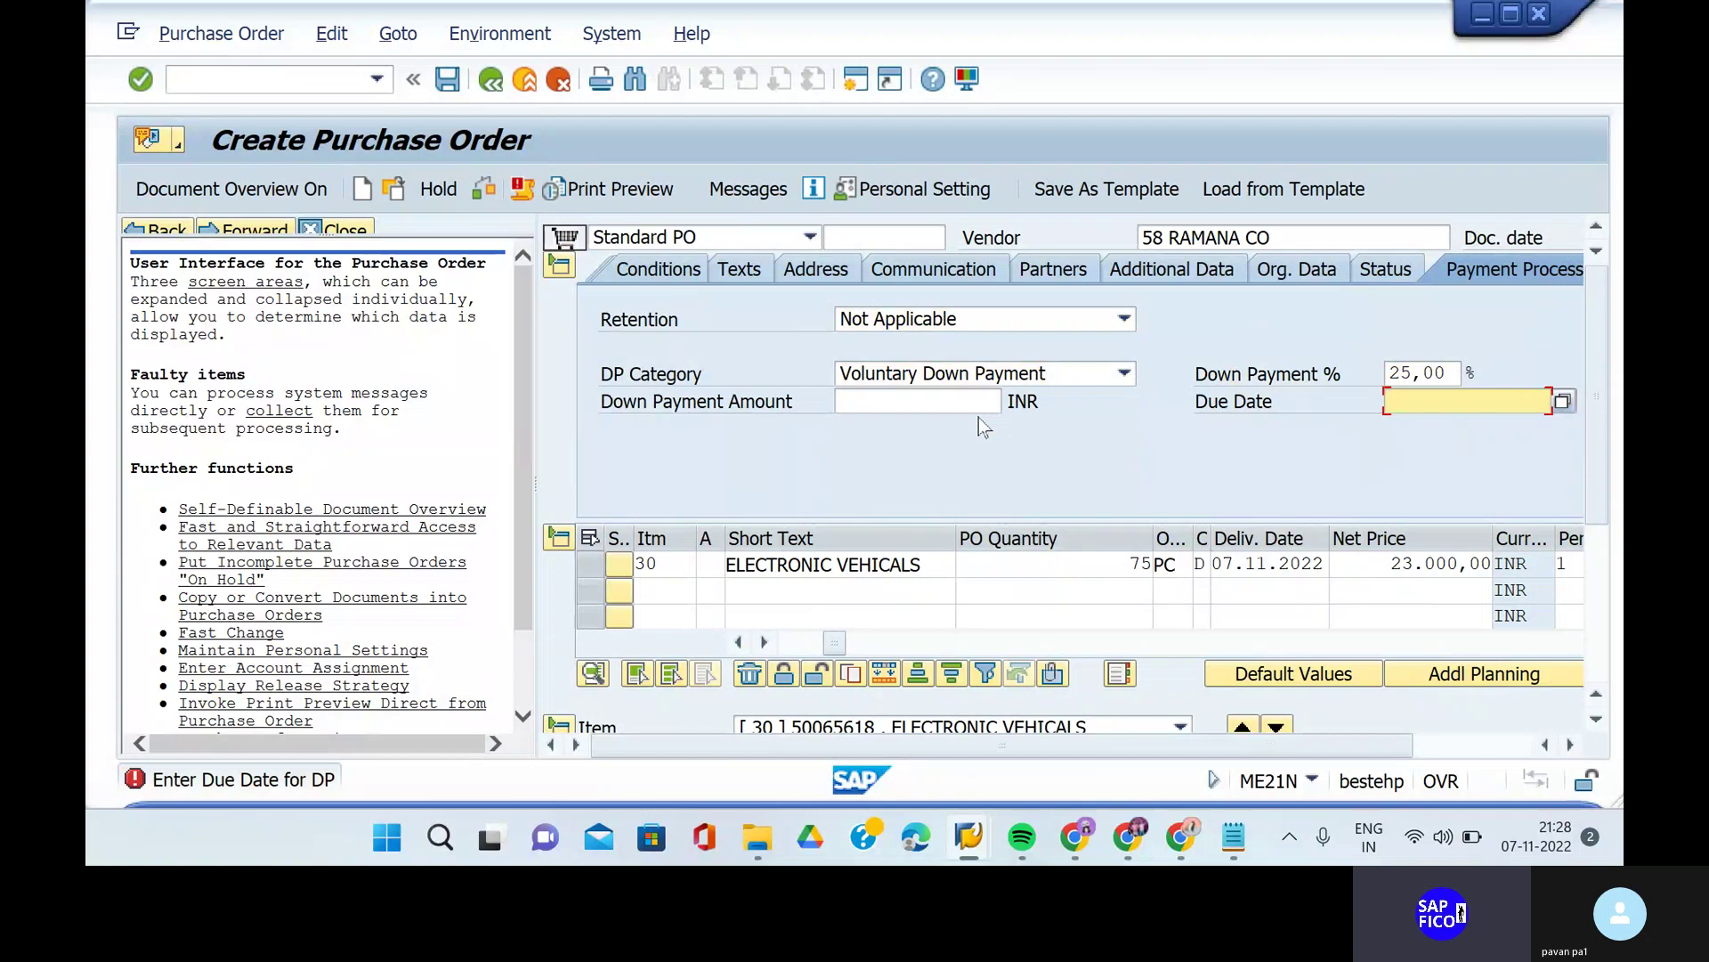
- Set the down payment due date to 07.11.2022 and validate the payment processing data
{"action": "left_click", "coordinate": [1334, 398]}
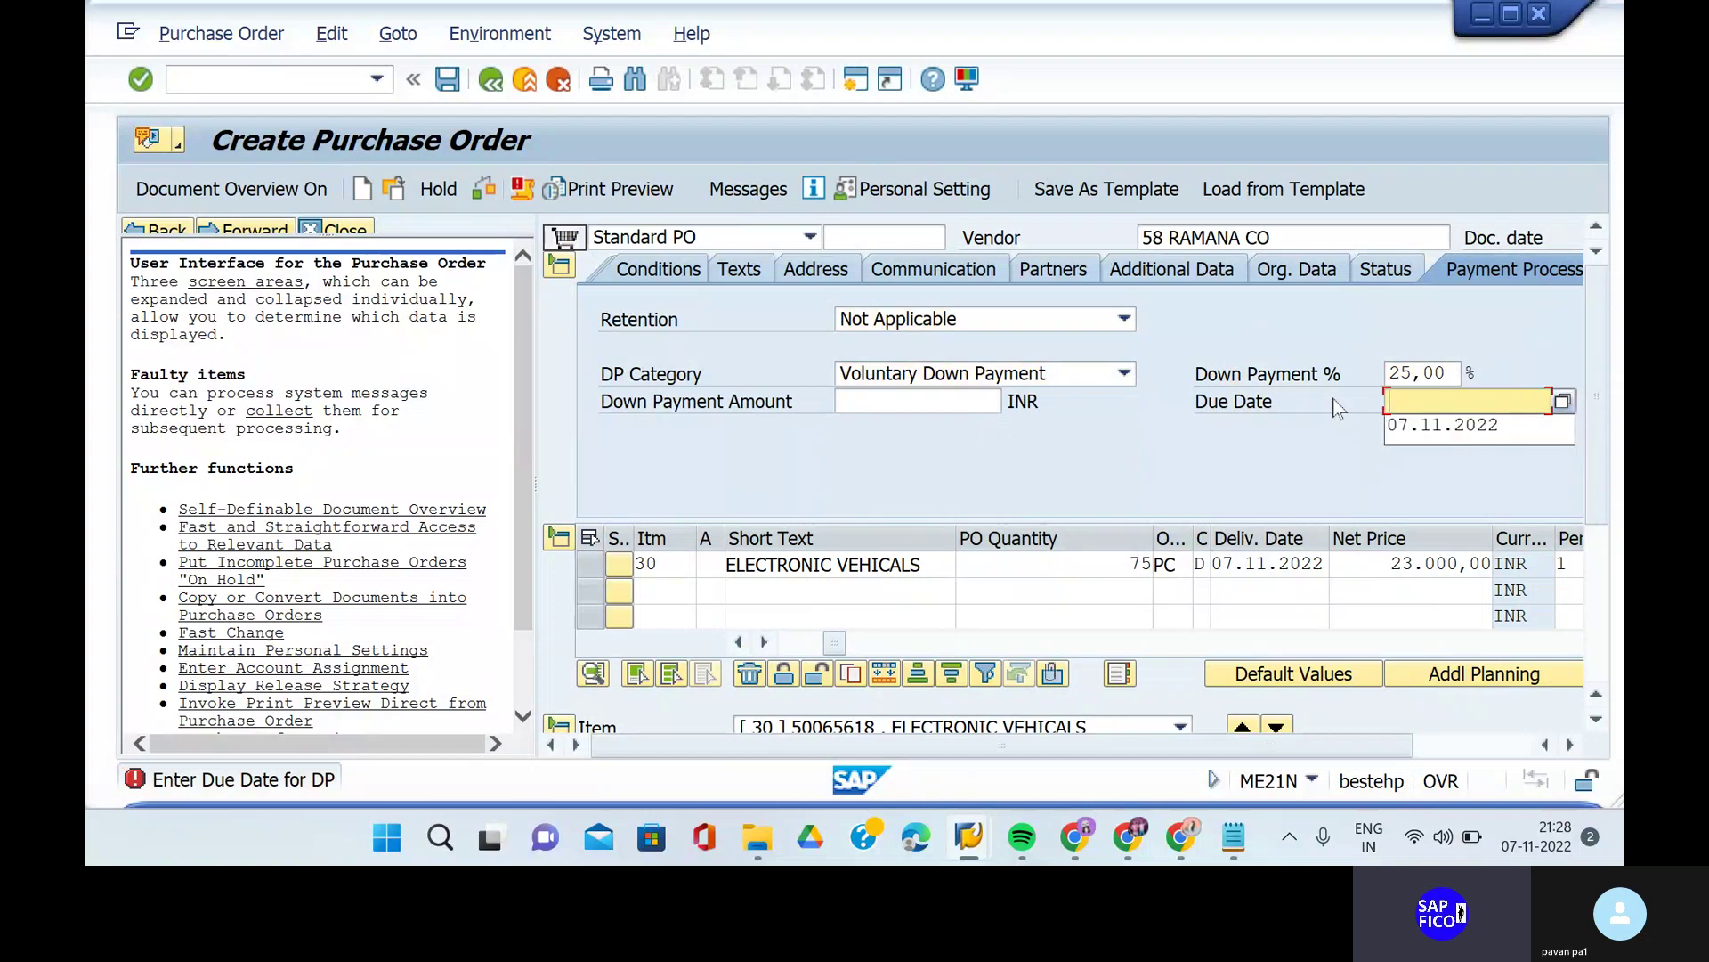
{"action": "left_click", "coordinate": [1497, 438]}
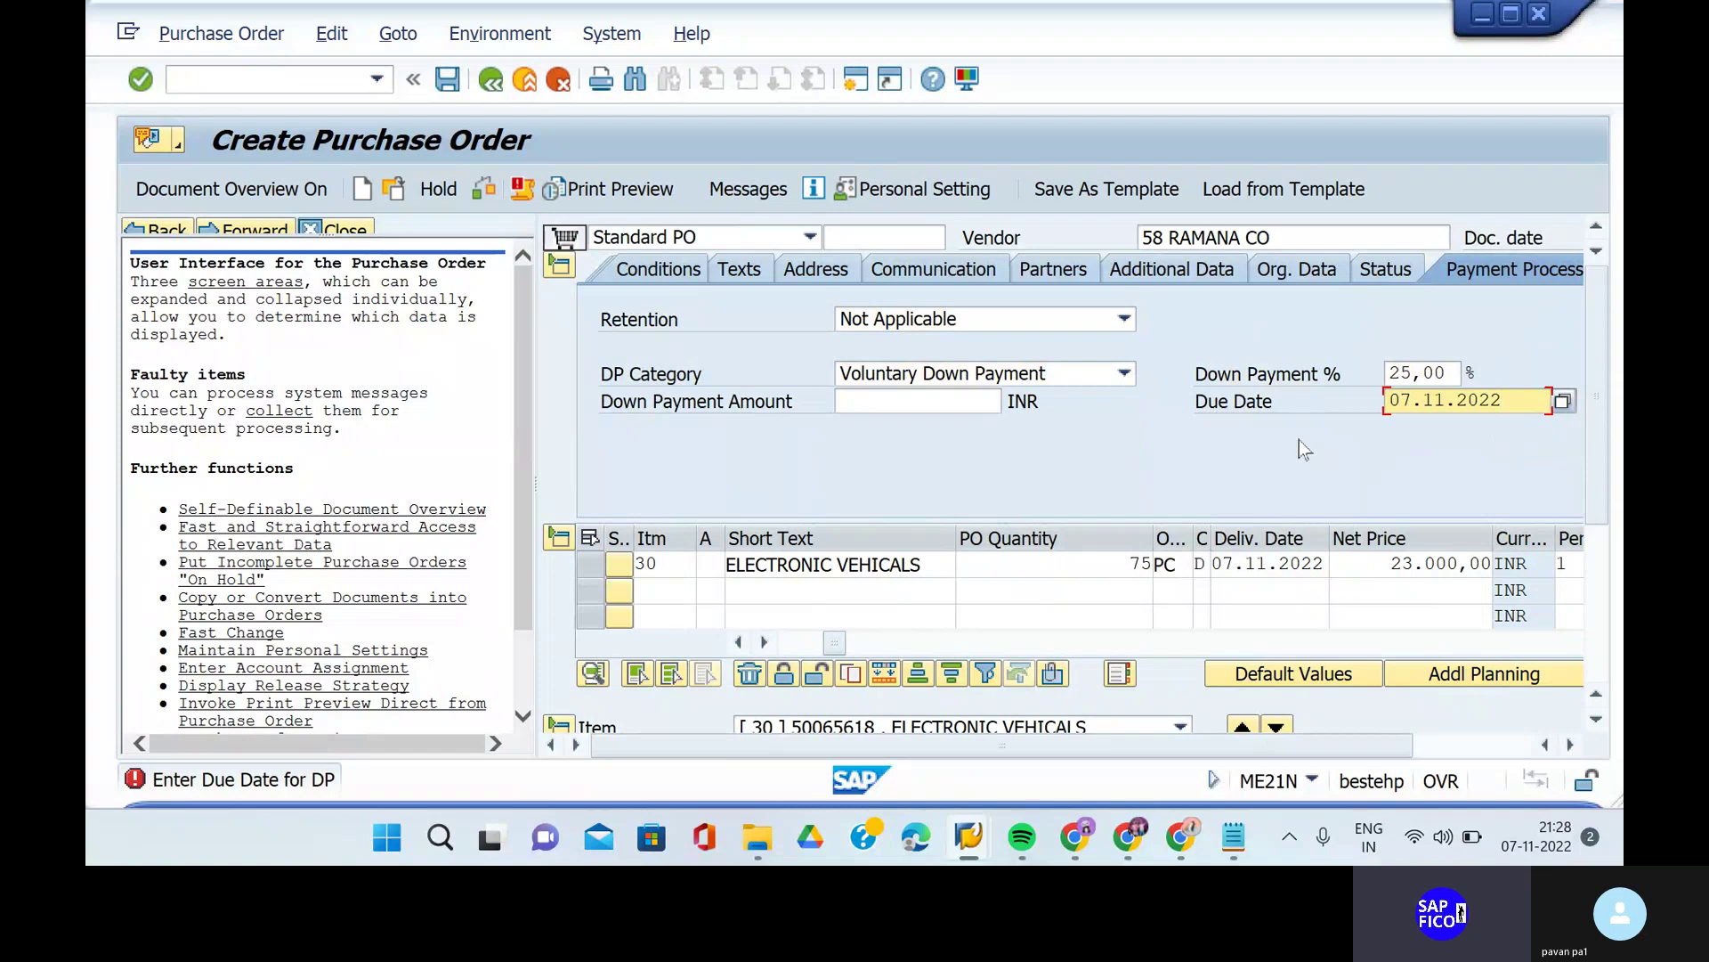
{"action": "key", "text": "Return"}
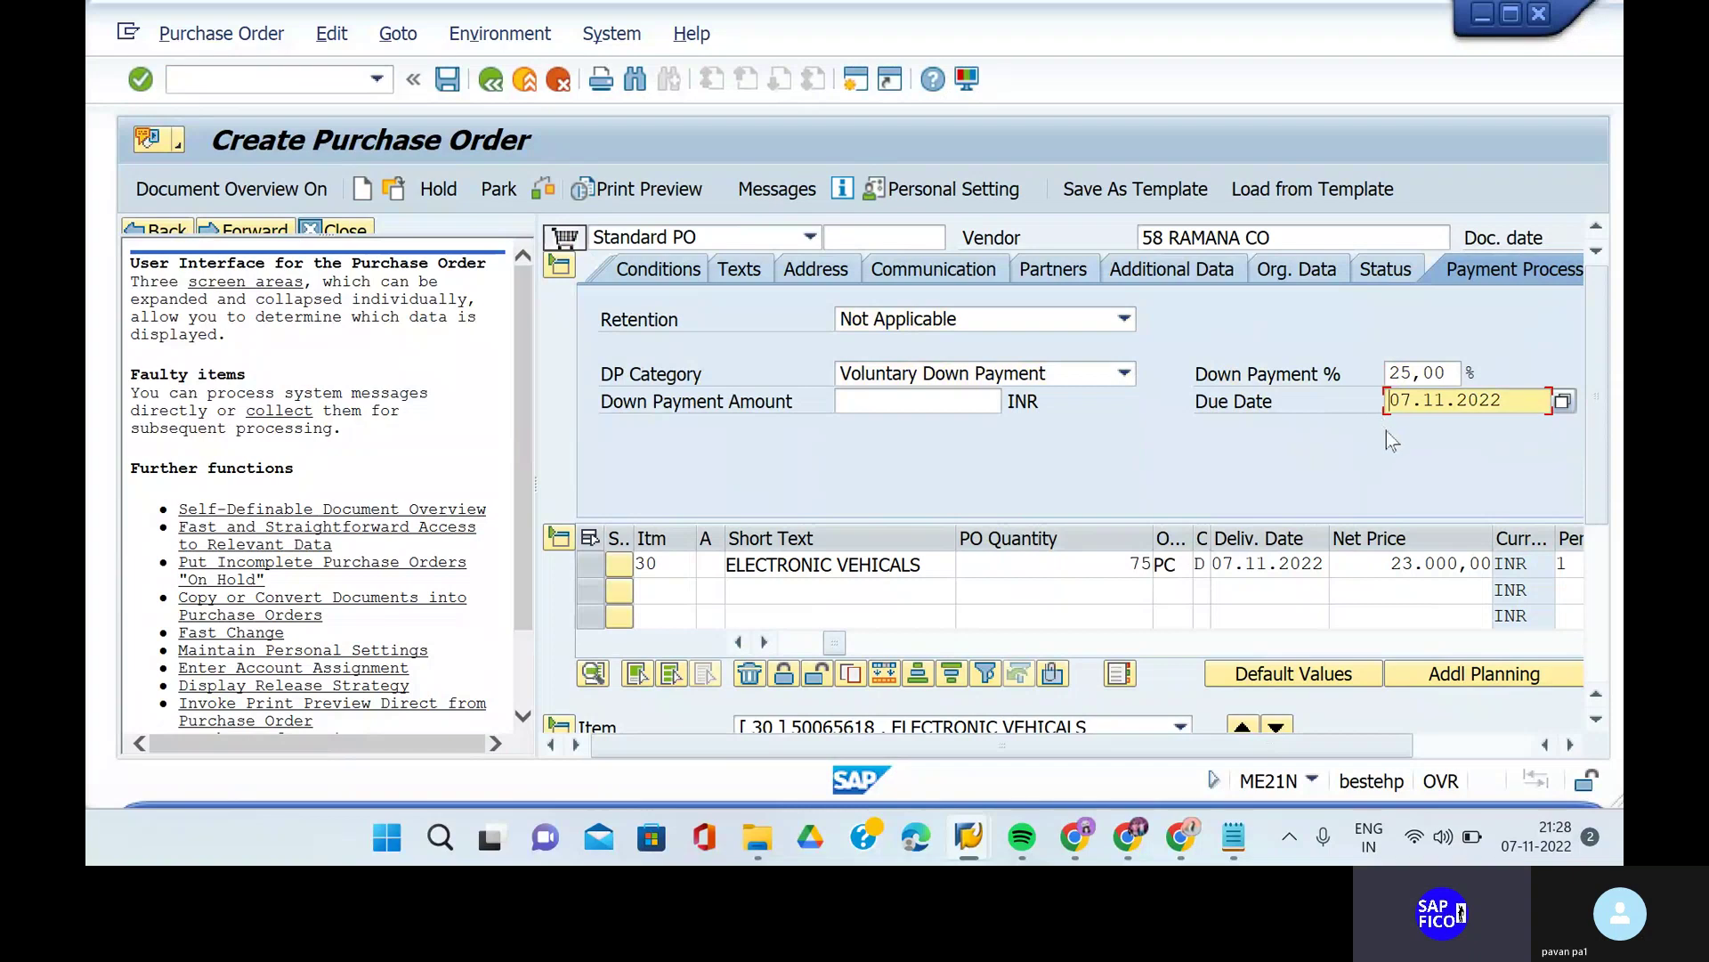
{"action": "left_click", "coordinate": [1448, 376]}
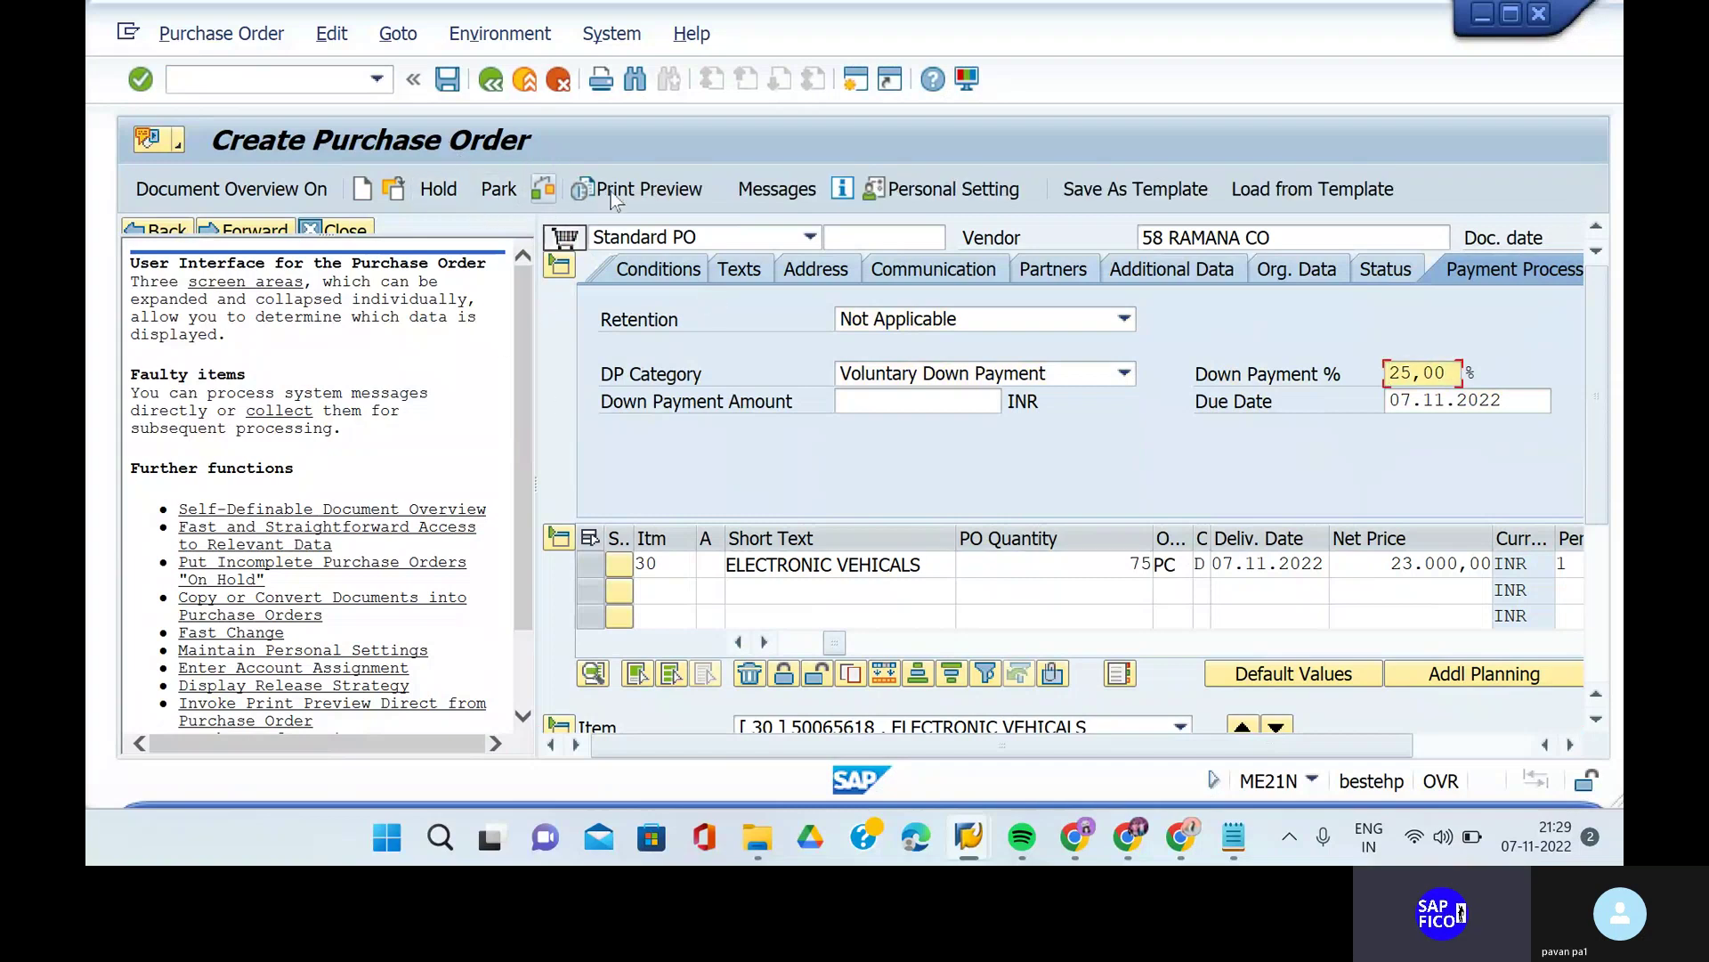
- Check the purchase order's output messages, return to the order and save it
{"action": "left_click", "coordinate": [800, 200]}
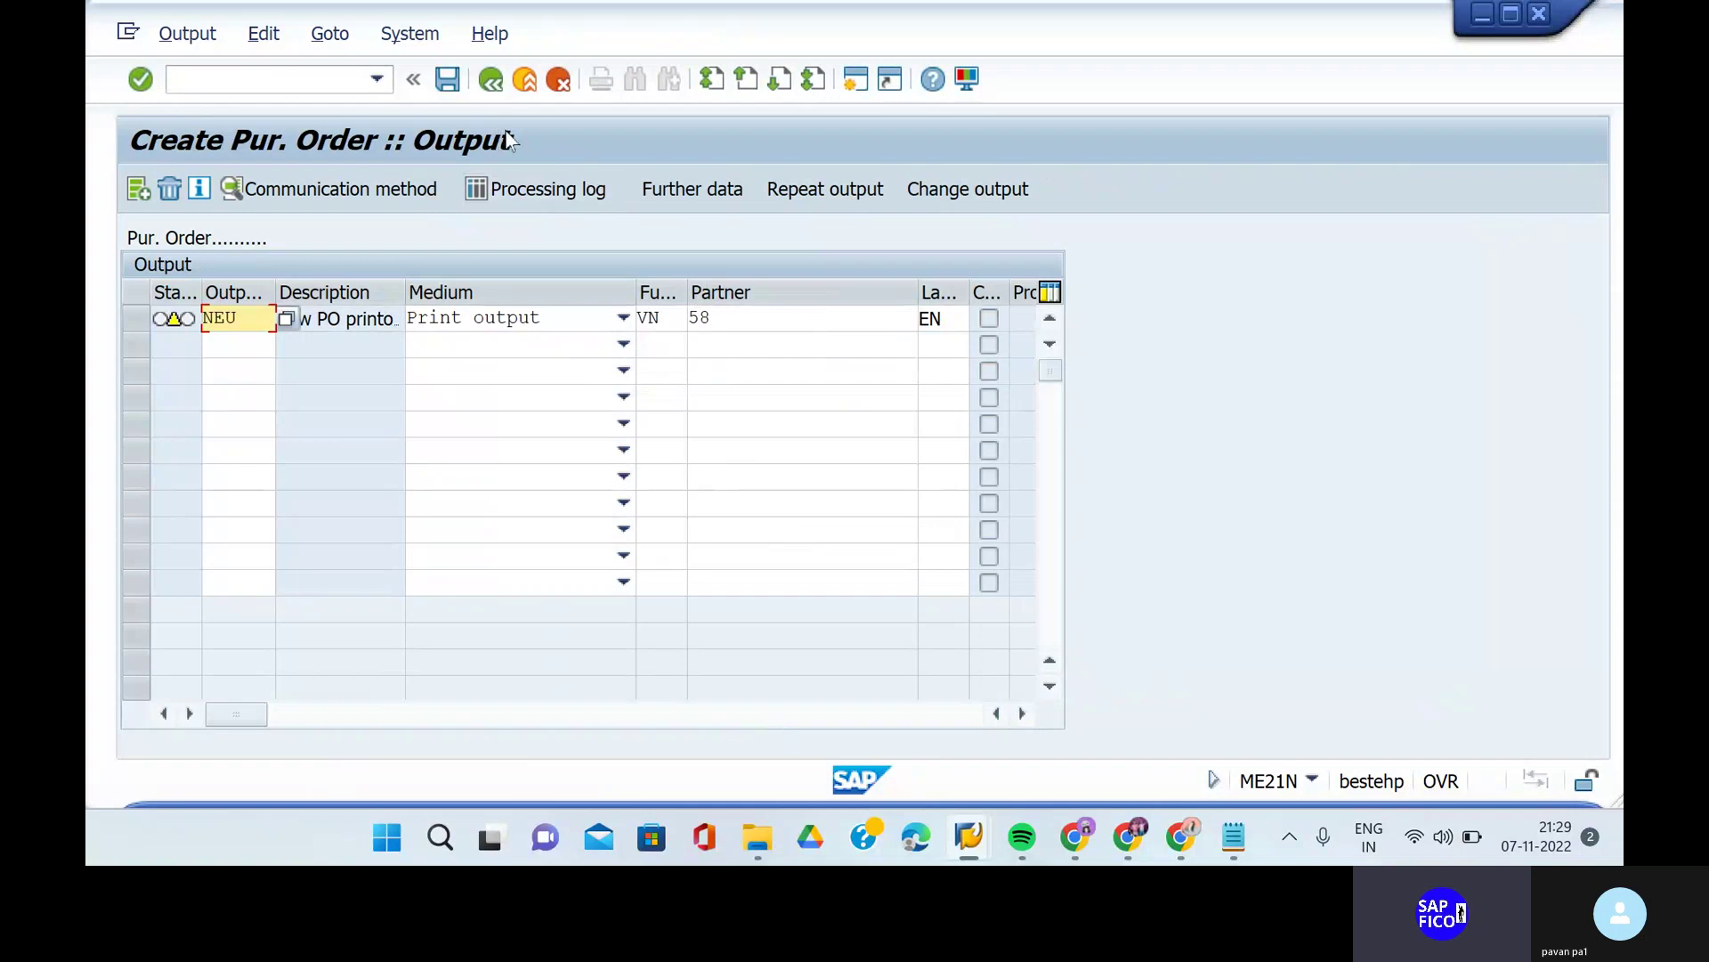
{"action": "left_click", "coordinate": [493, 89]}
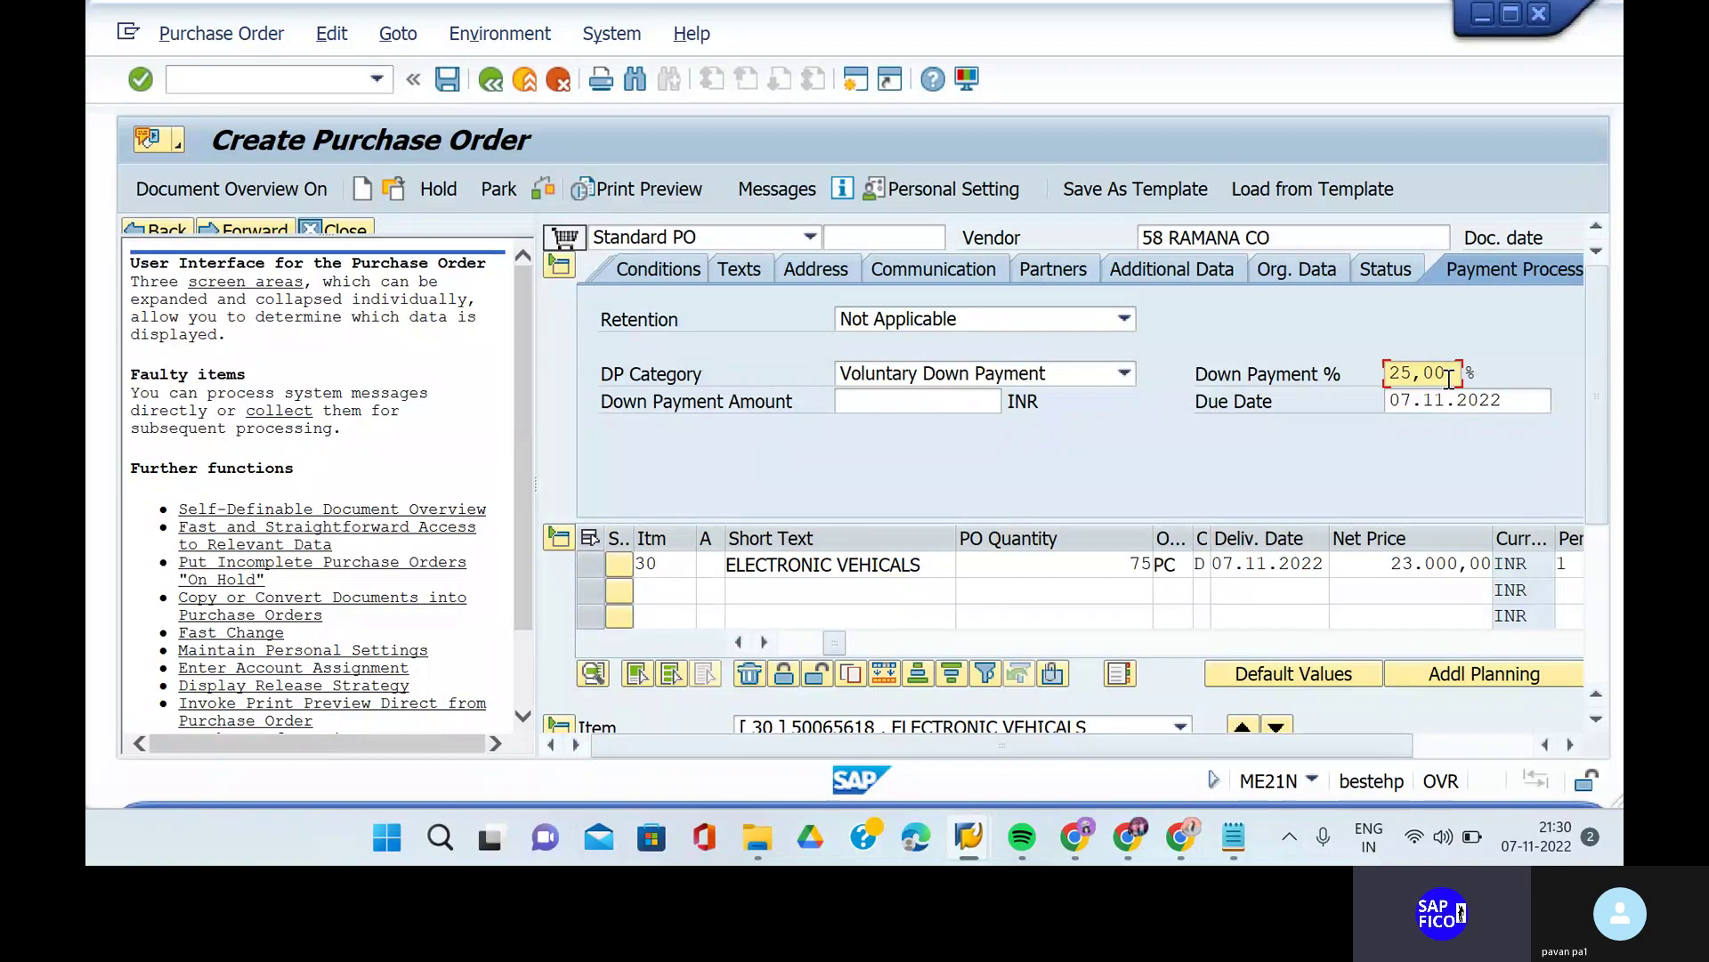
{"action": "left_click", "coordinate": [440, 92]}
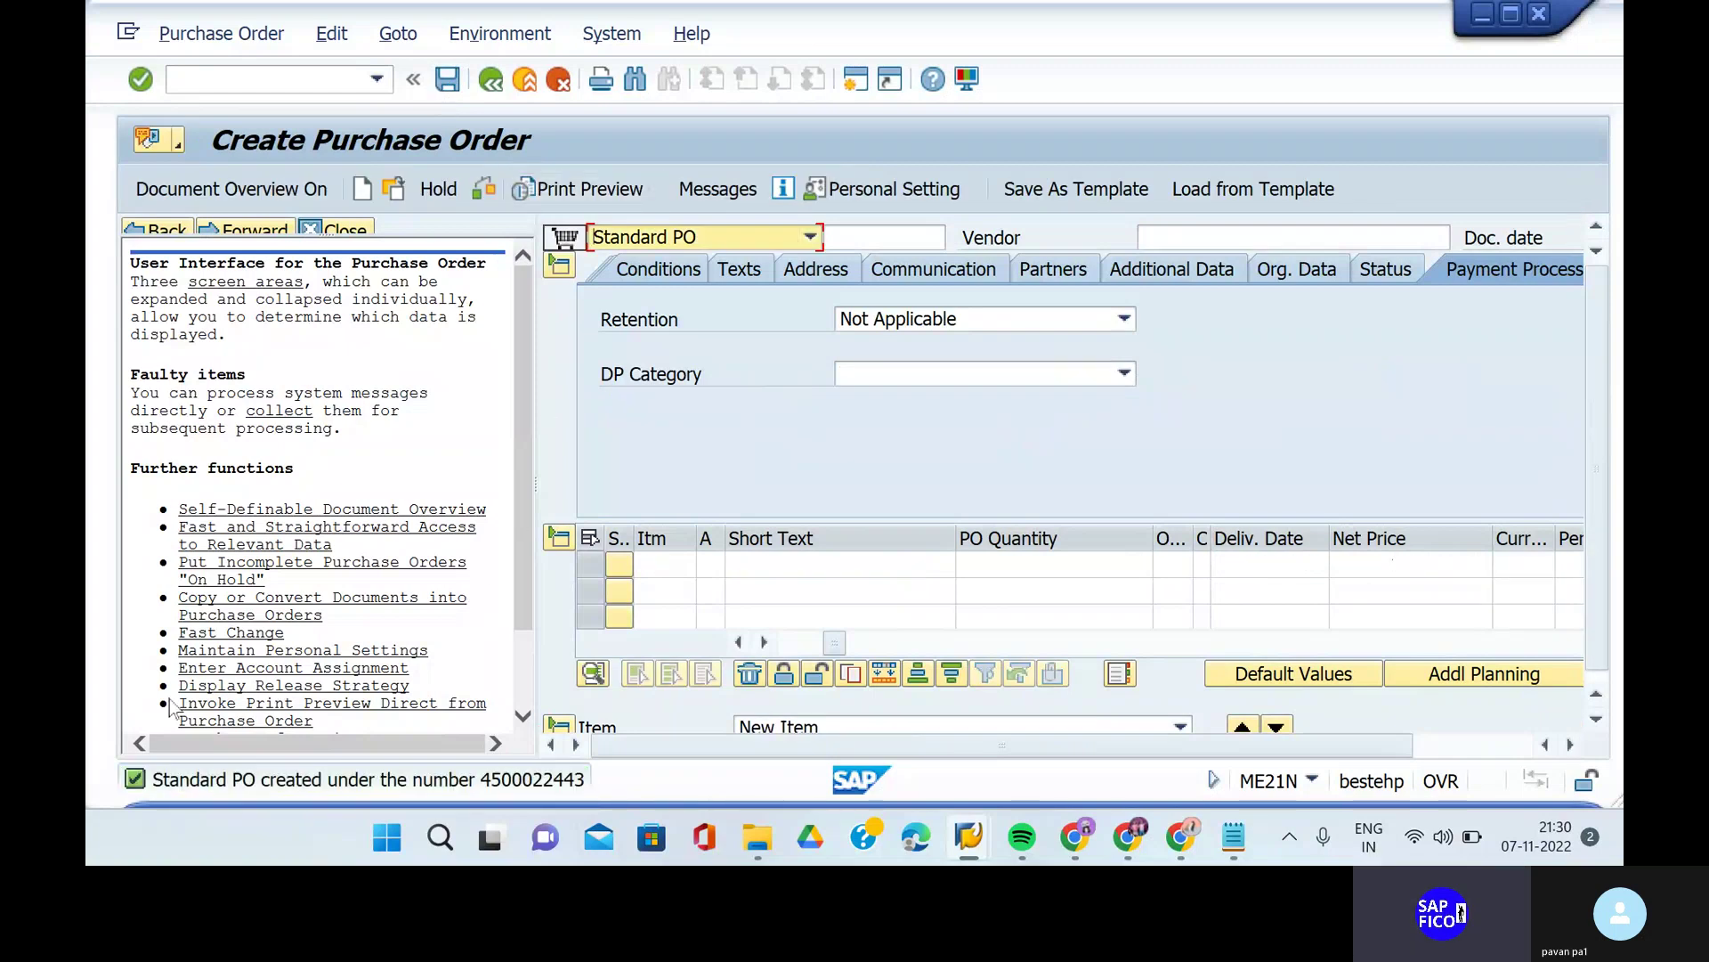
- Open the details of the order creation message, copy its full text, and return to the purchase order
{"action": "left_click", "coordinate": [130, 782]}
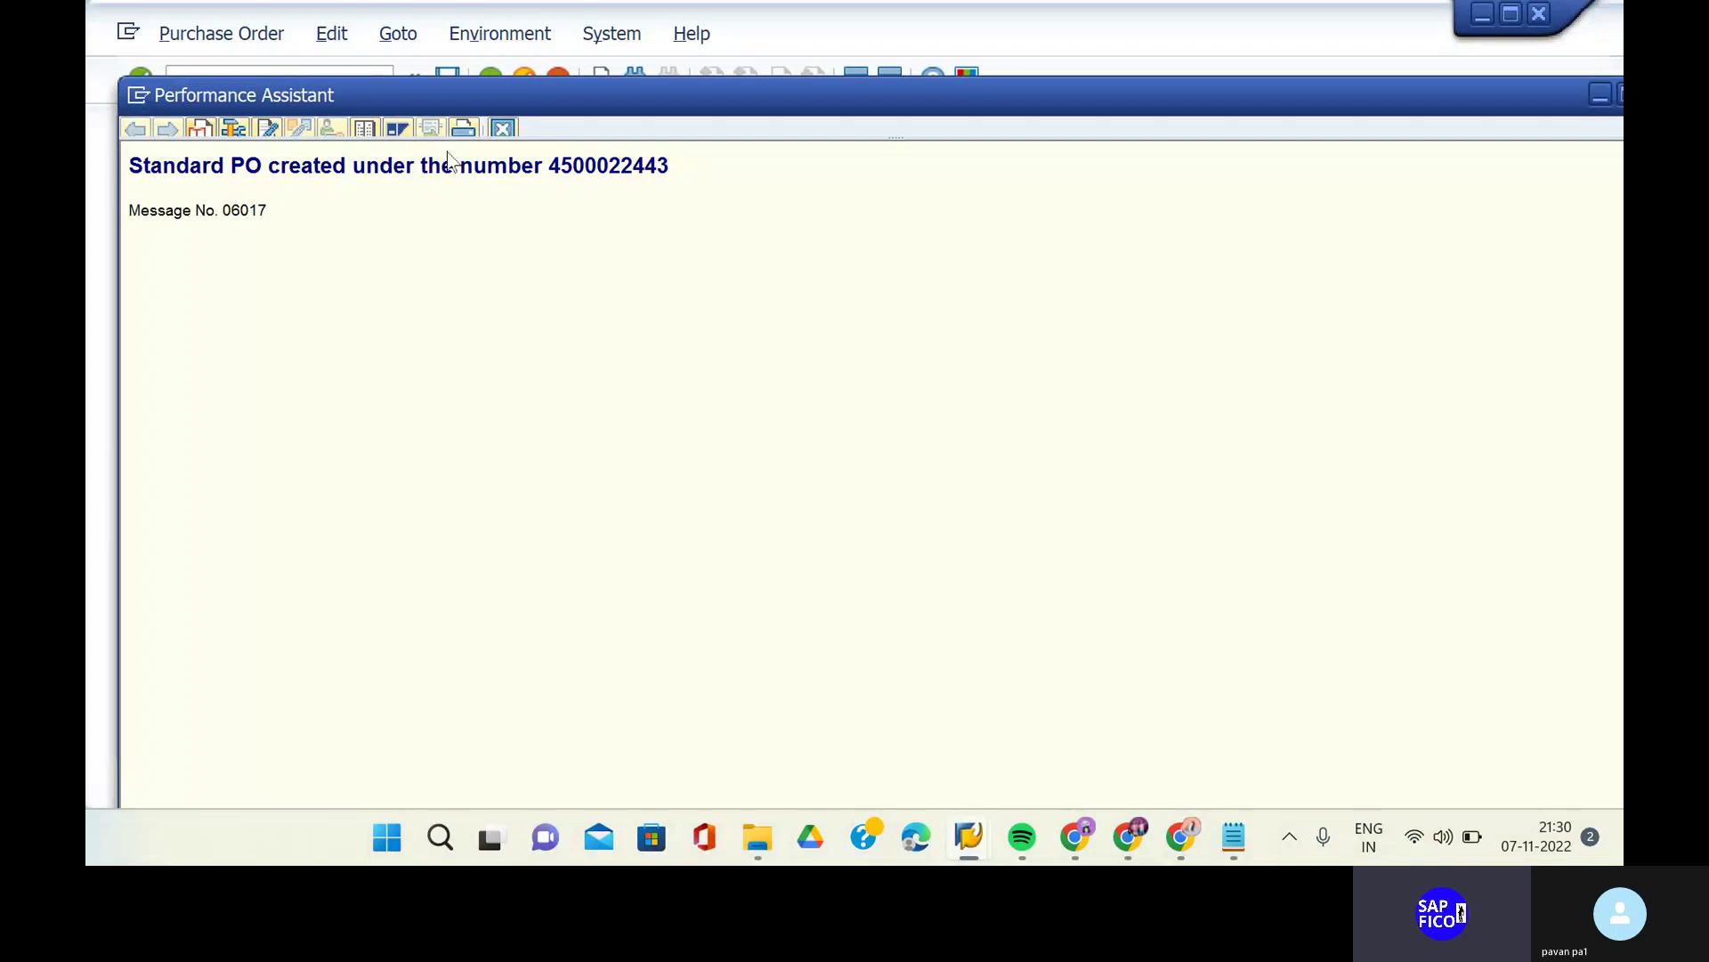
{"action": "triple_click", "coordinate": [470, 172]}
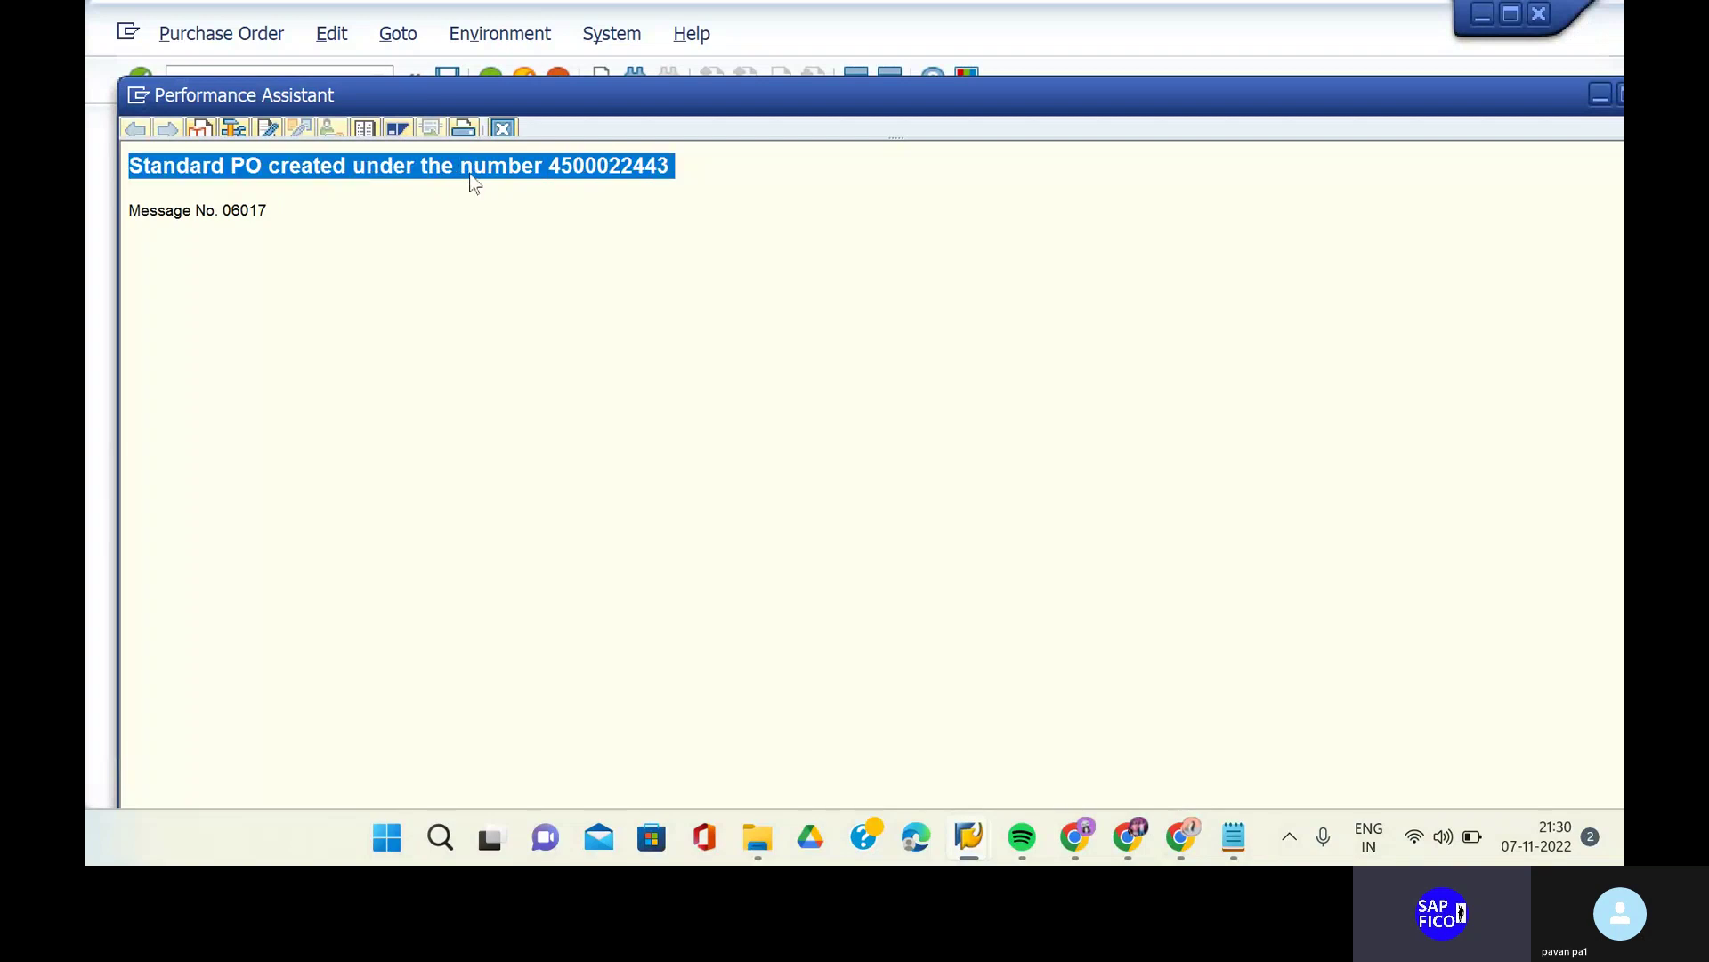
{"action": "left_click", "coordinate": [472, 174]}
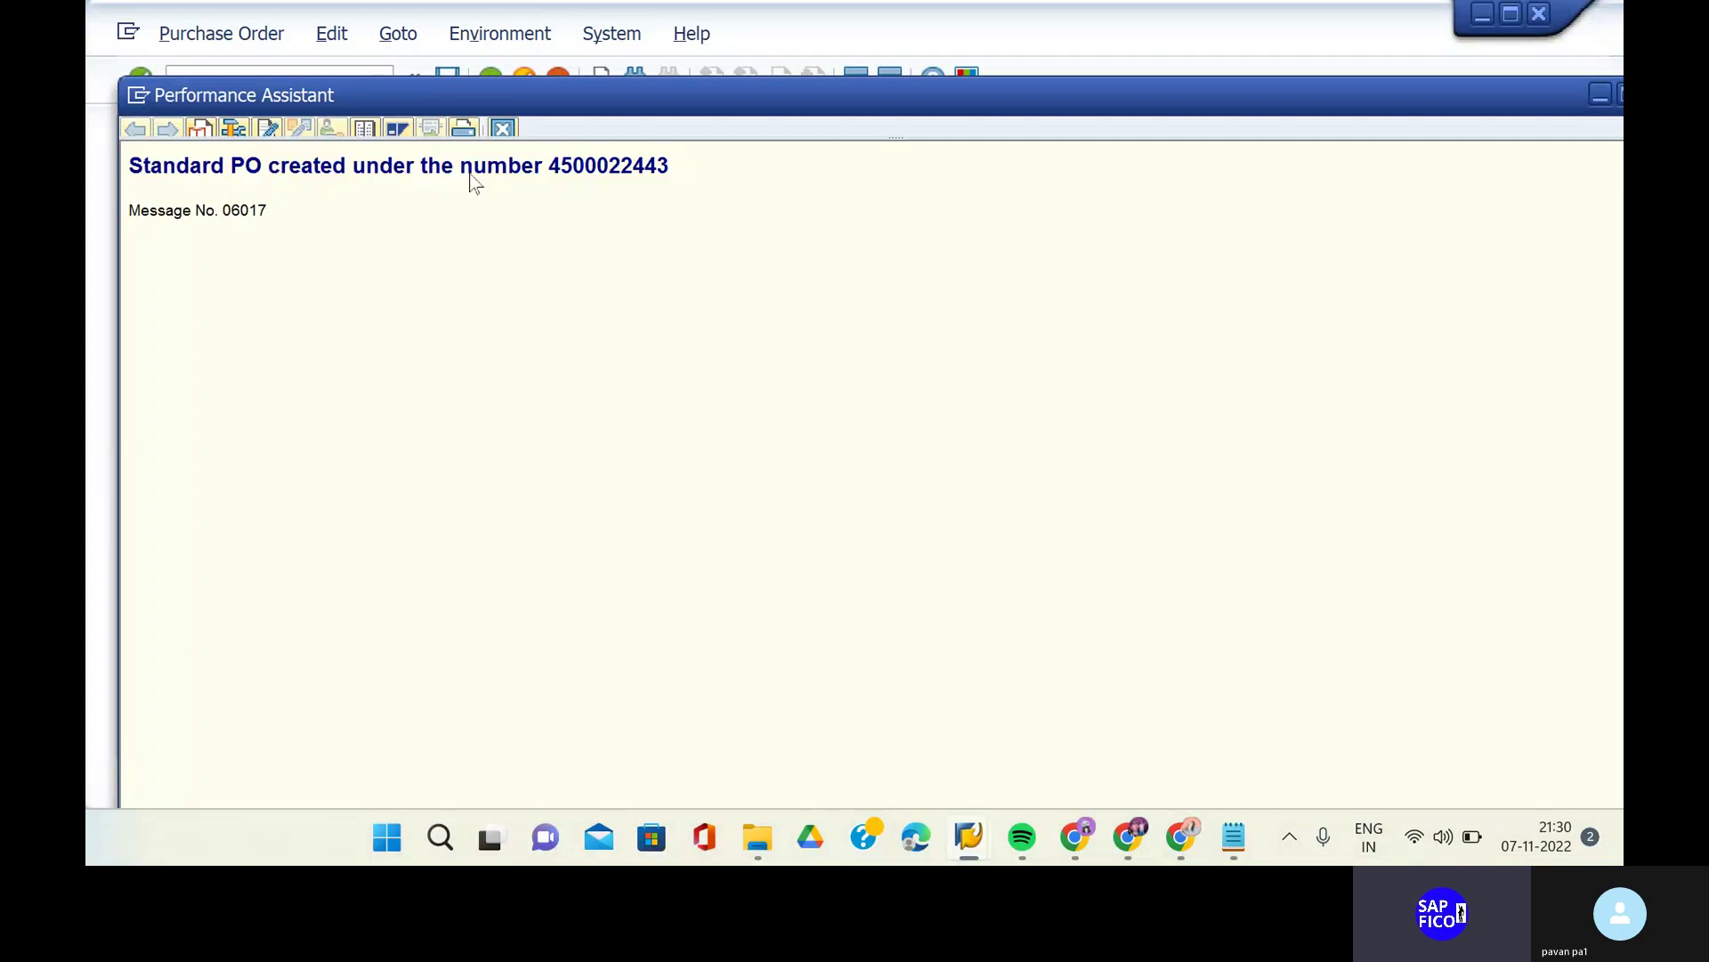
{"action": "double_click", "coordinate": [472, 174]}
{"action": "triple_click", "coordinate": [475, 179]}
{"action": "key", "text": "ctrl+c"}
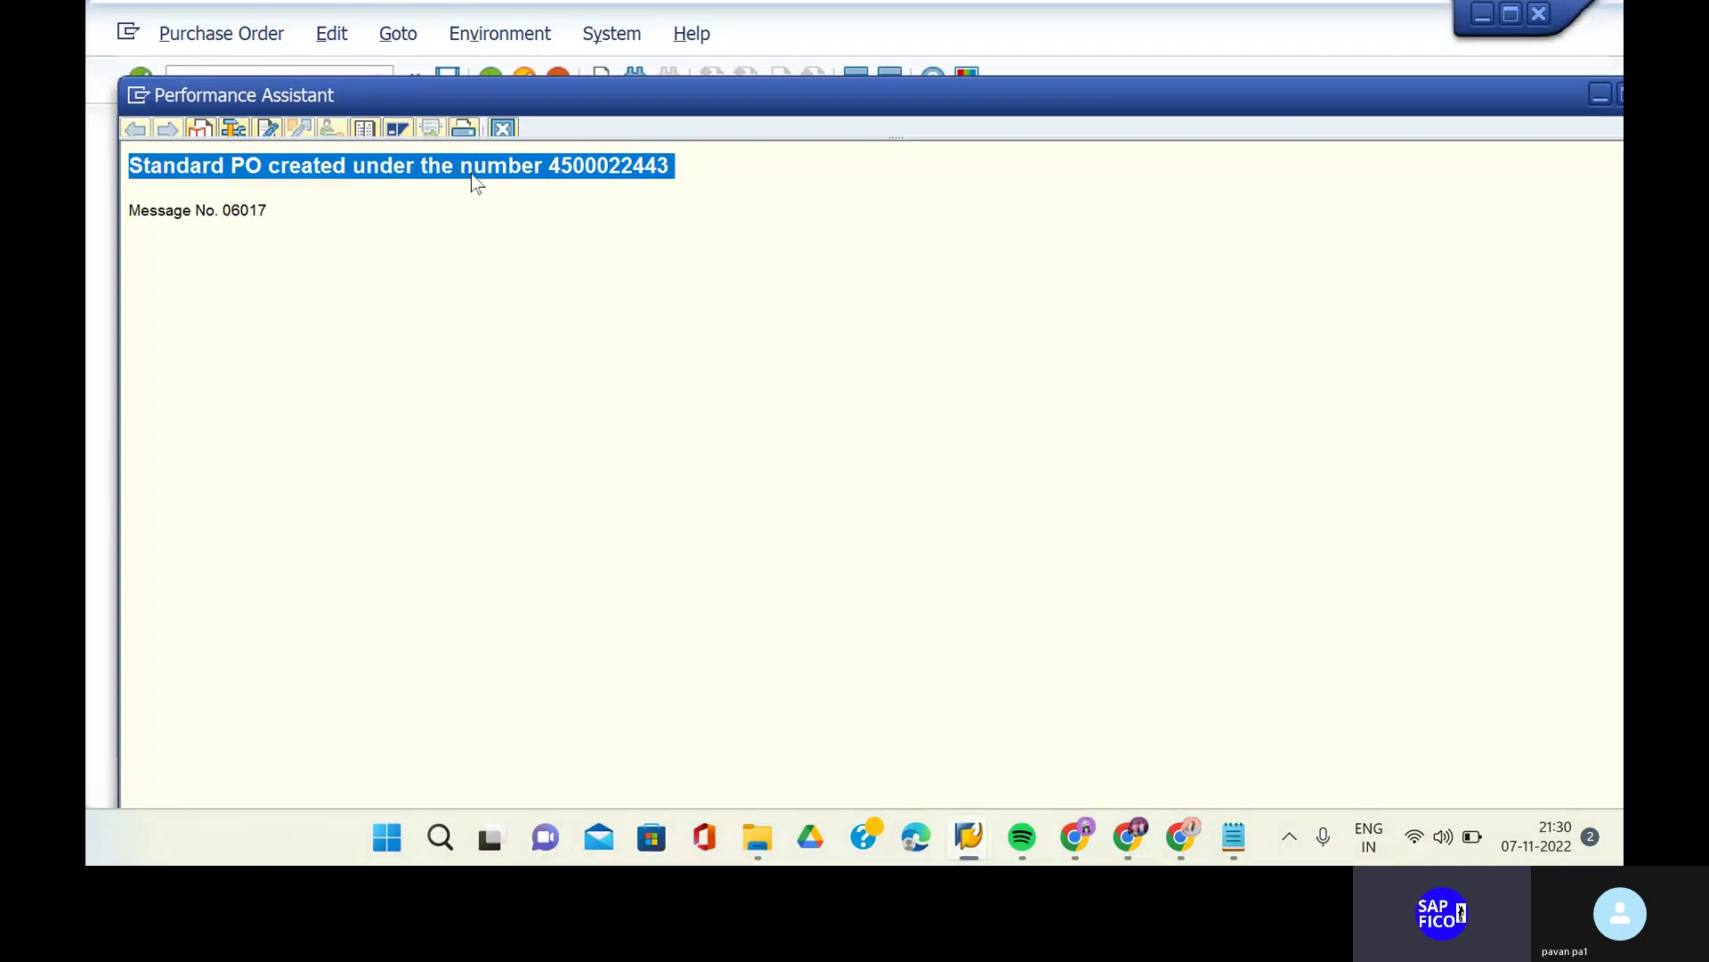
{"action": "double_click", "coordinate": [472, 171]}
{"action": "left_click", "coordinate": [1009, 11]}
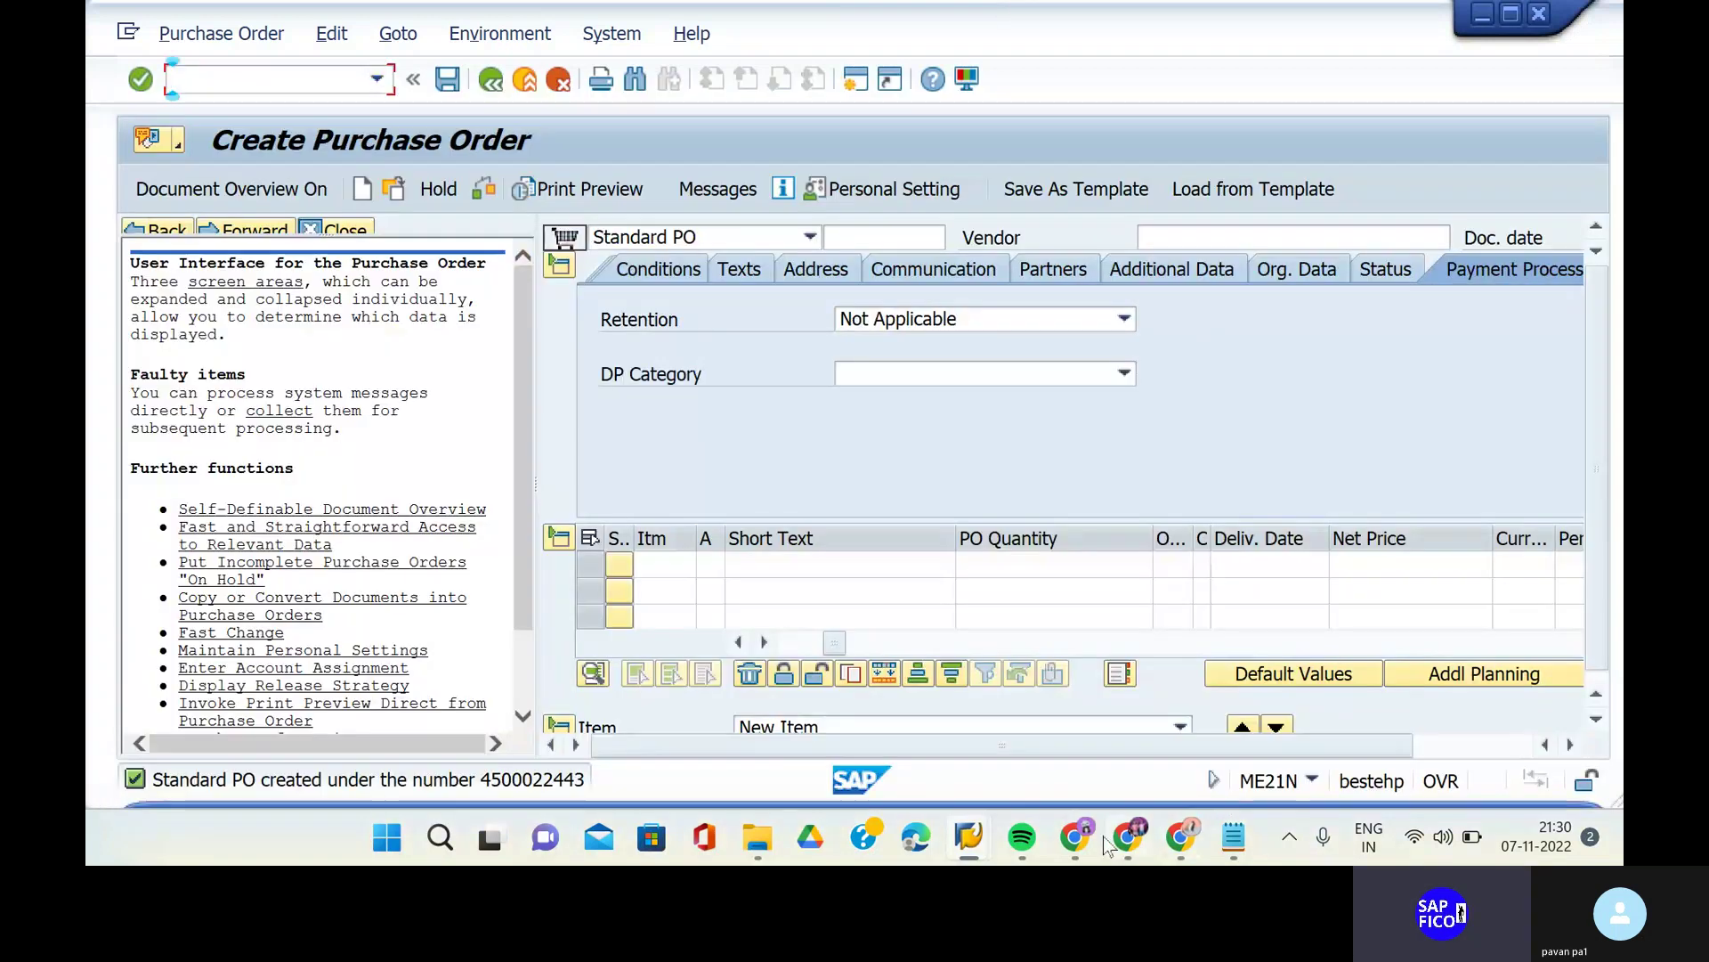
- Switch to the Skype call in Chrome, post the copied order creation message in the chat, and close the chat
{"action": "left_click", "coordinate": [1129, 840]}
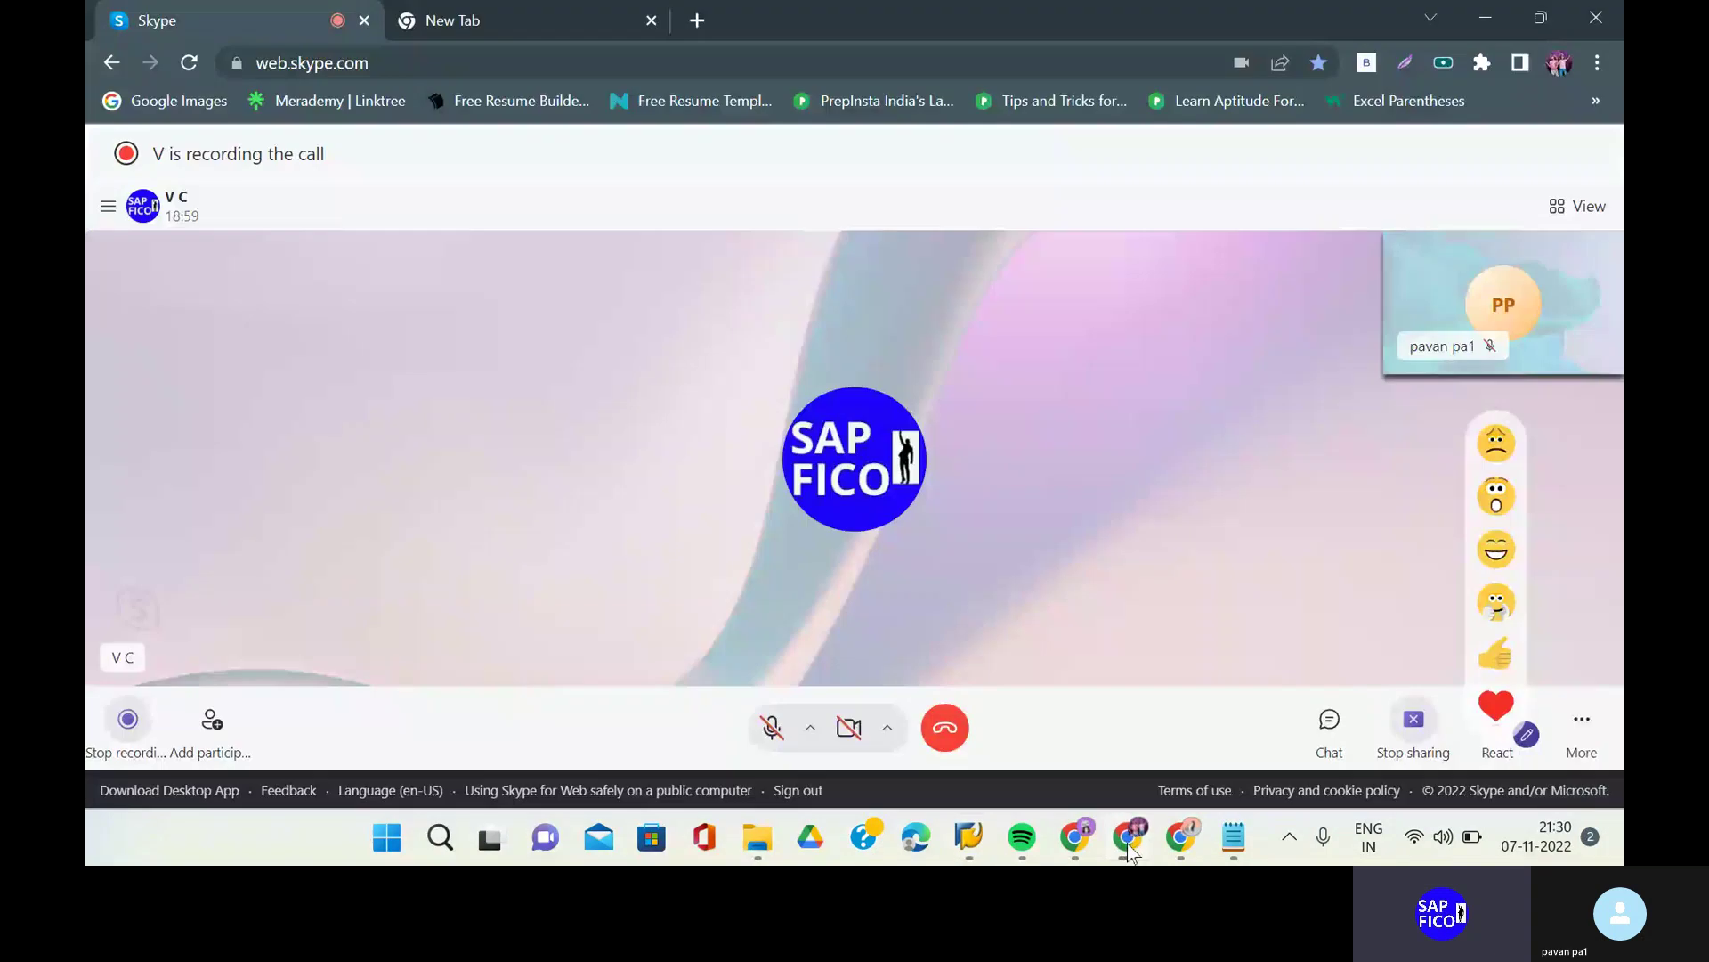
{"action": "left_click", "coordinate": [1318, 744]}
{"action": "key", "text": "ctrl+v"}
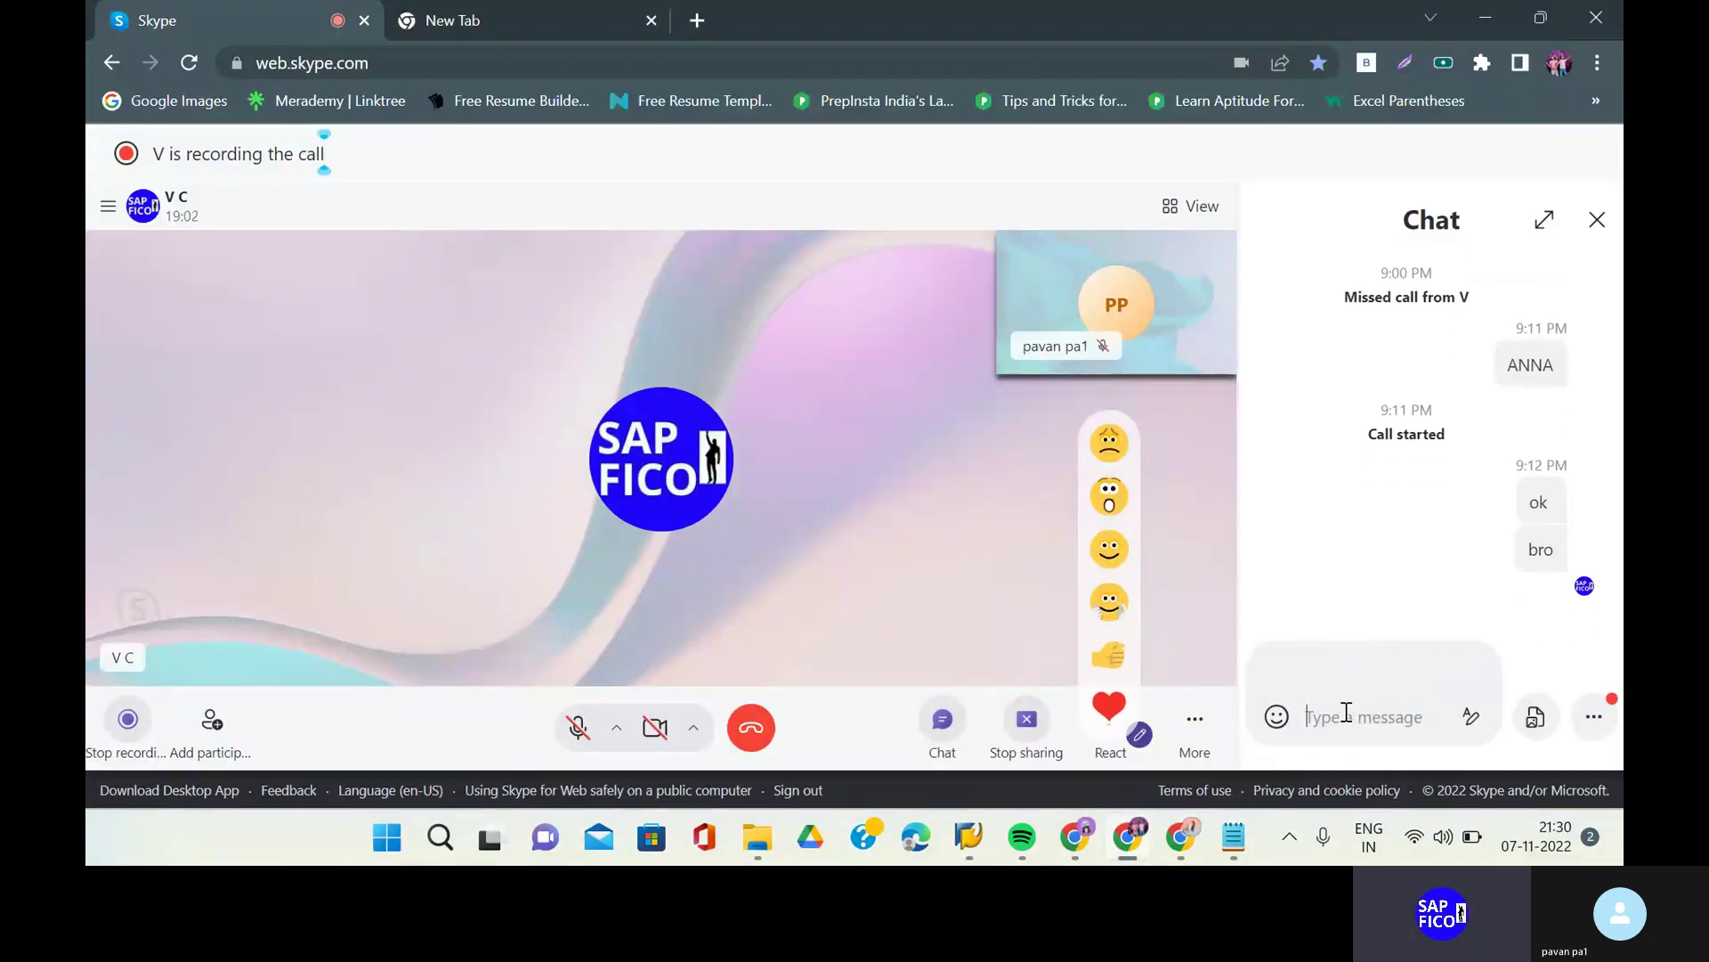
{"action": "key", "text": "Return"}
{"action": "left_click", "coordinate": [1599, 221]}
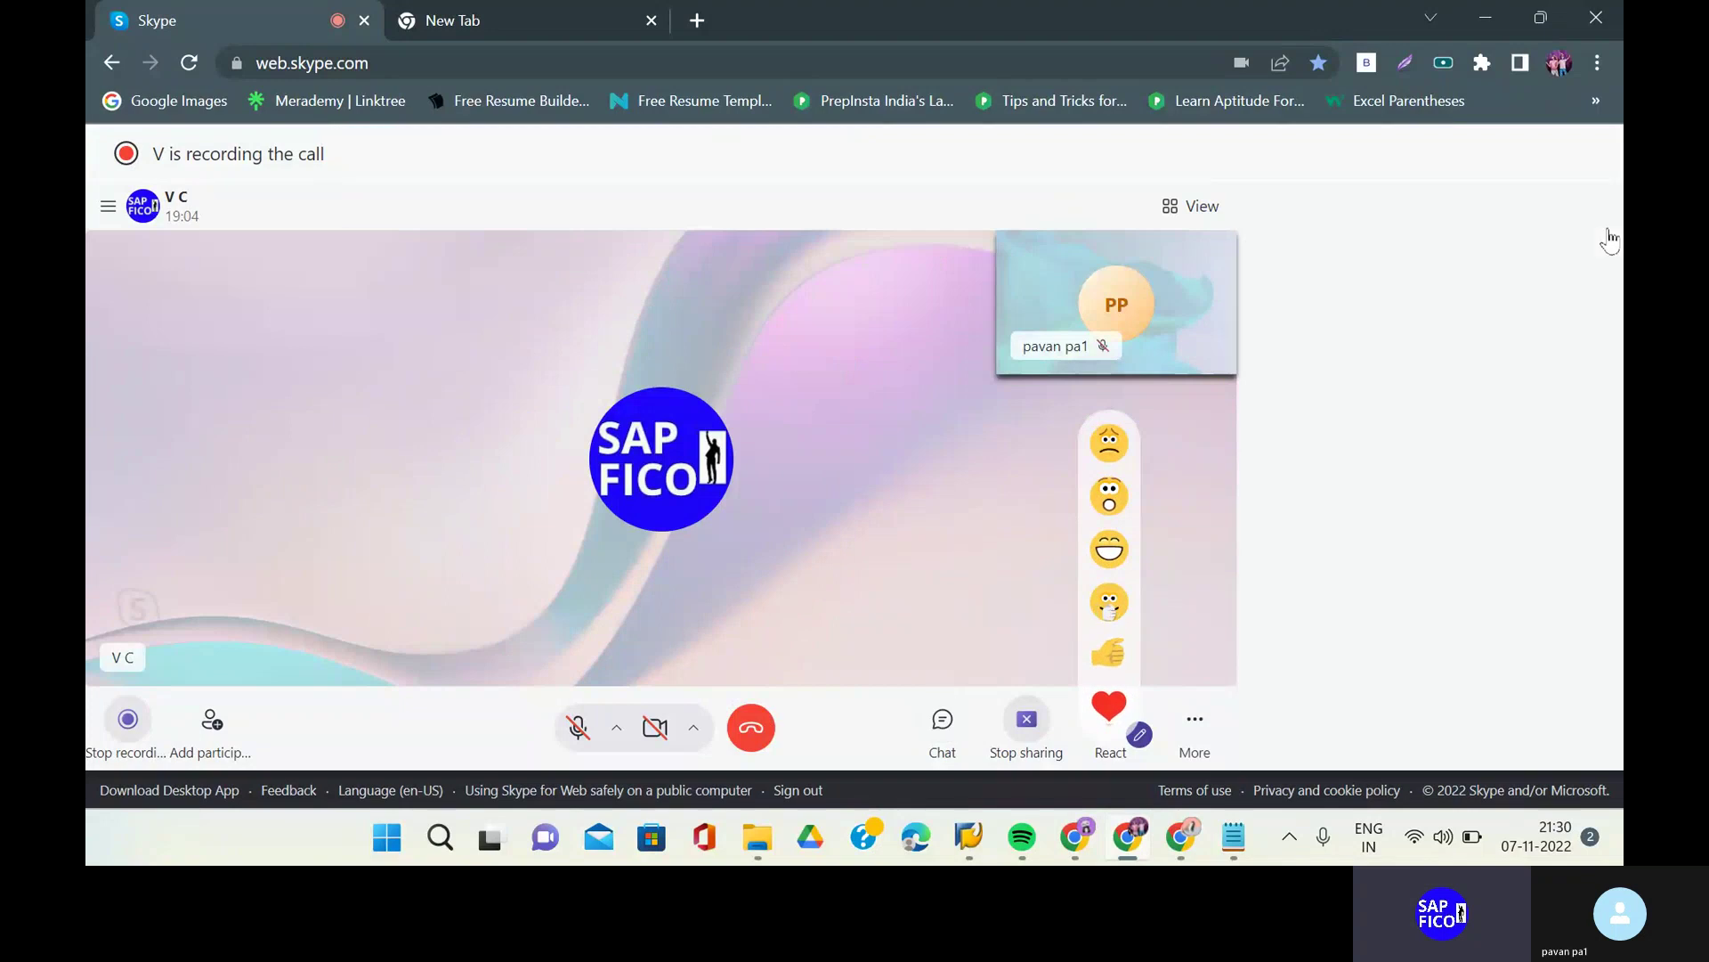
- Switch back to the SAP Create Purchase Order window and open down-payment monitoring with transaction ME2DP
{"action": "mouse_move", "coordinate": [969, 837]}
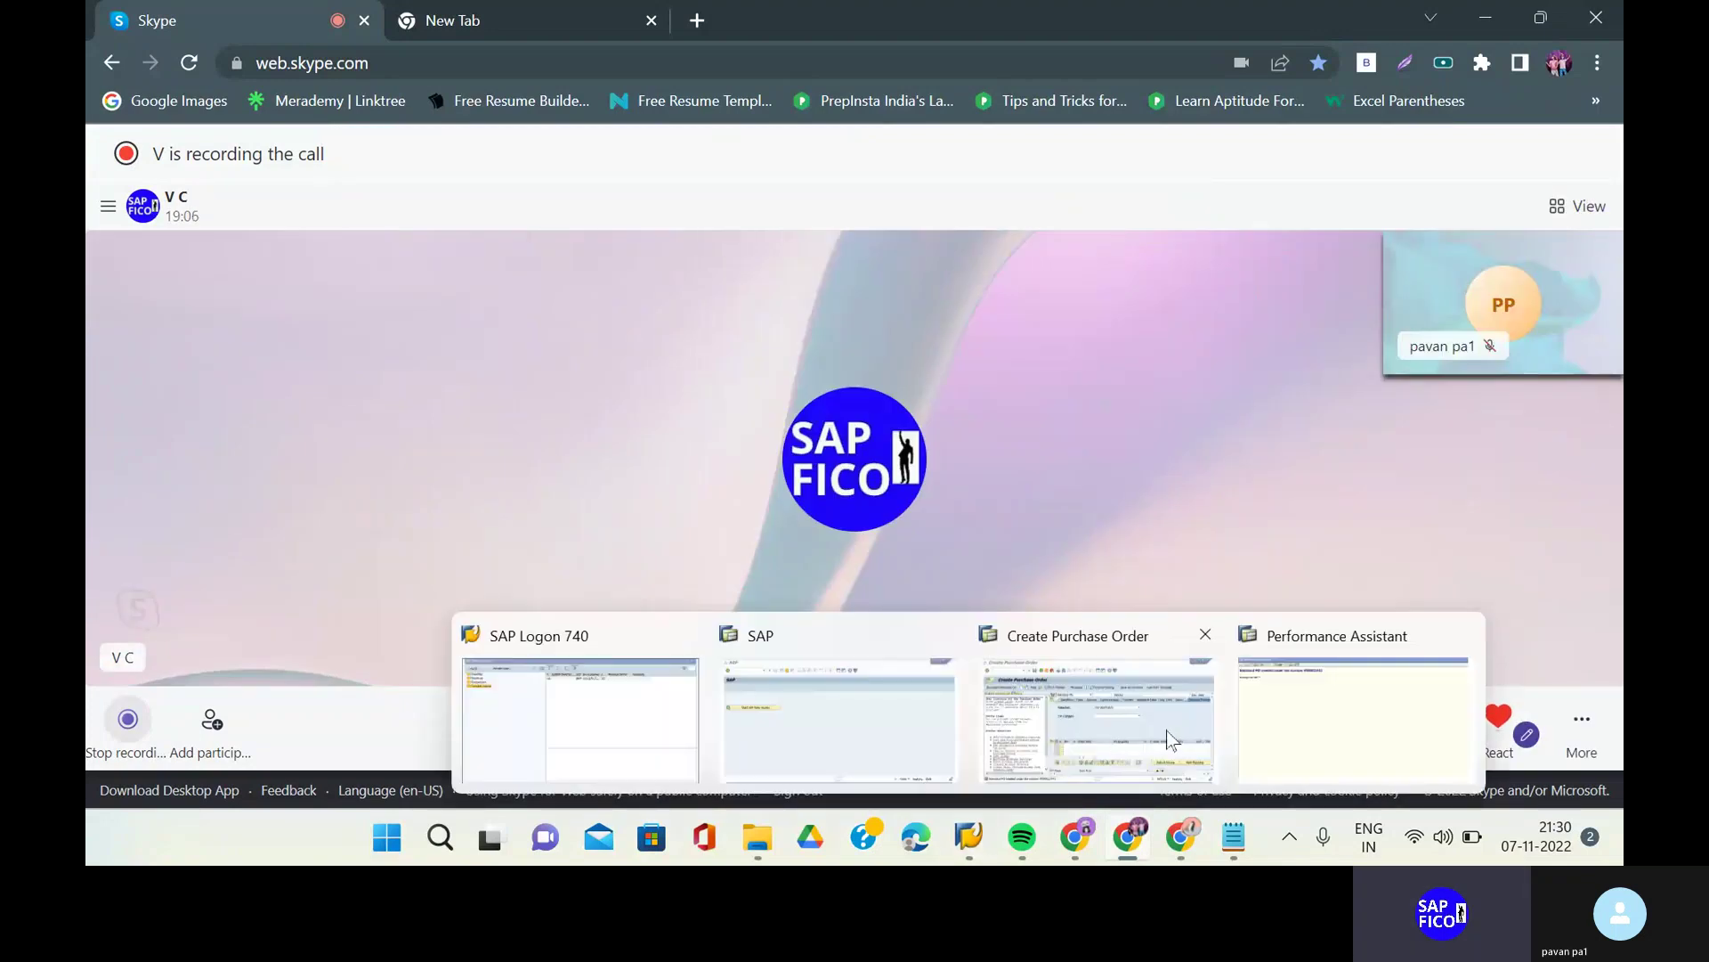
{"action": "left_click", "coordinate": [1046, 752]}
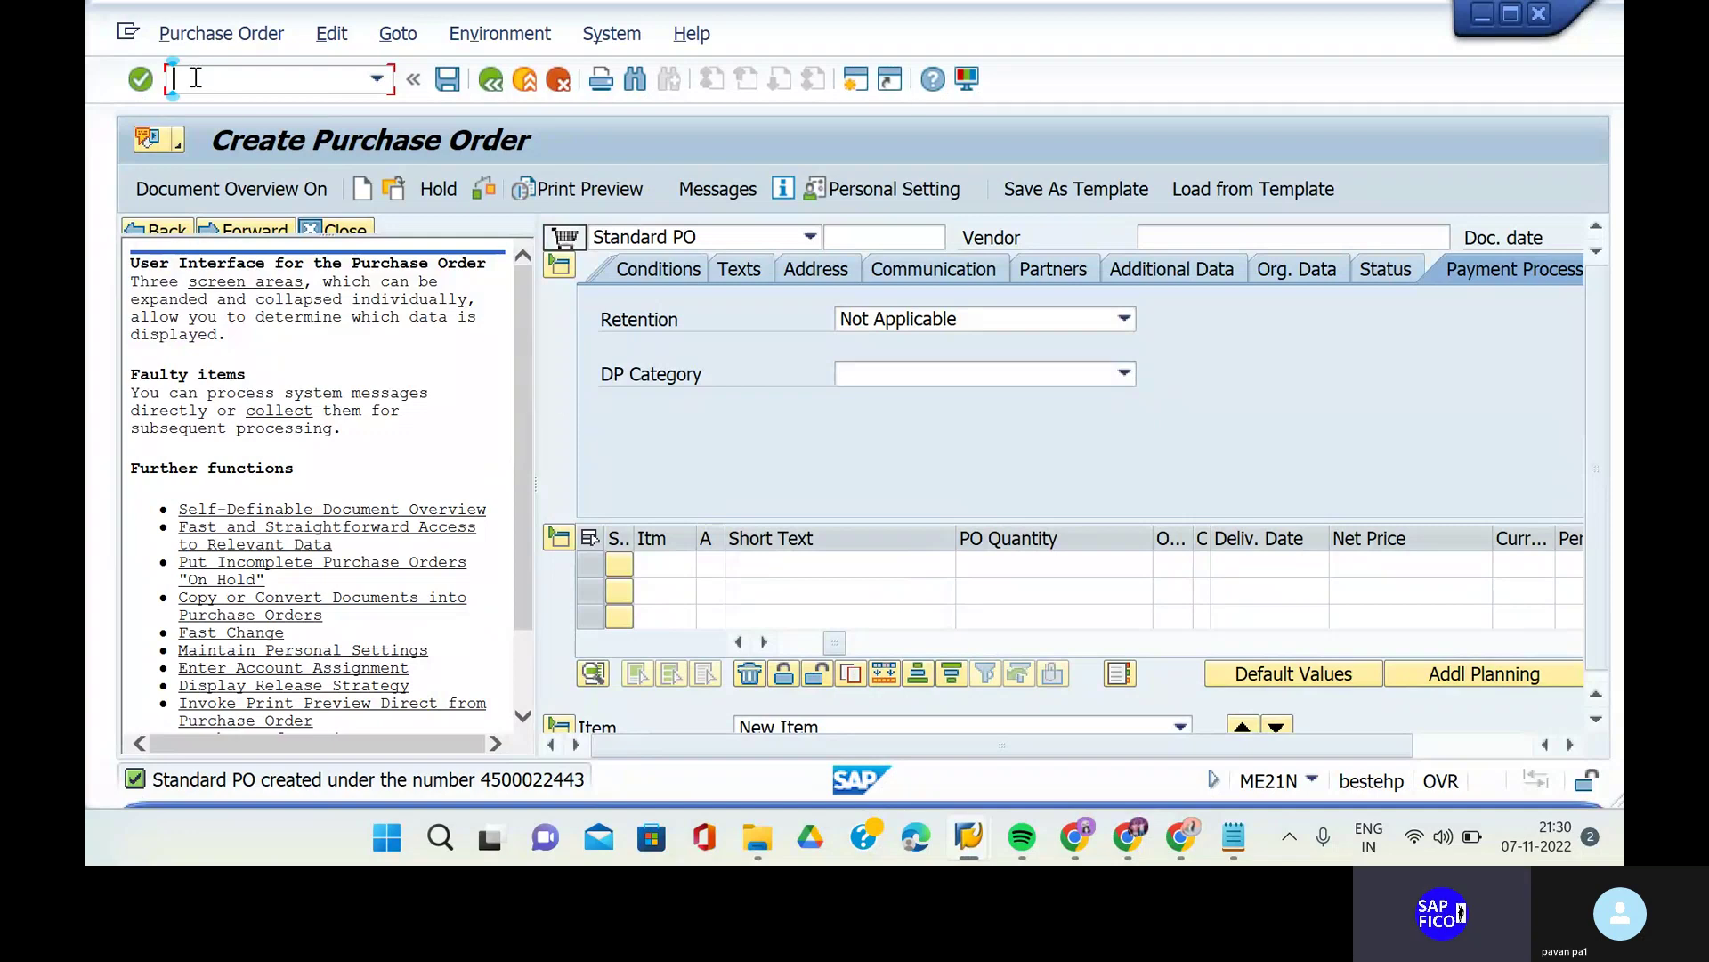
{"action": "type", "text": "/NME"}
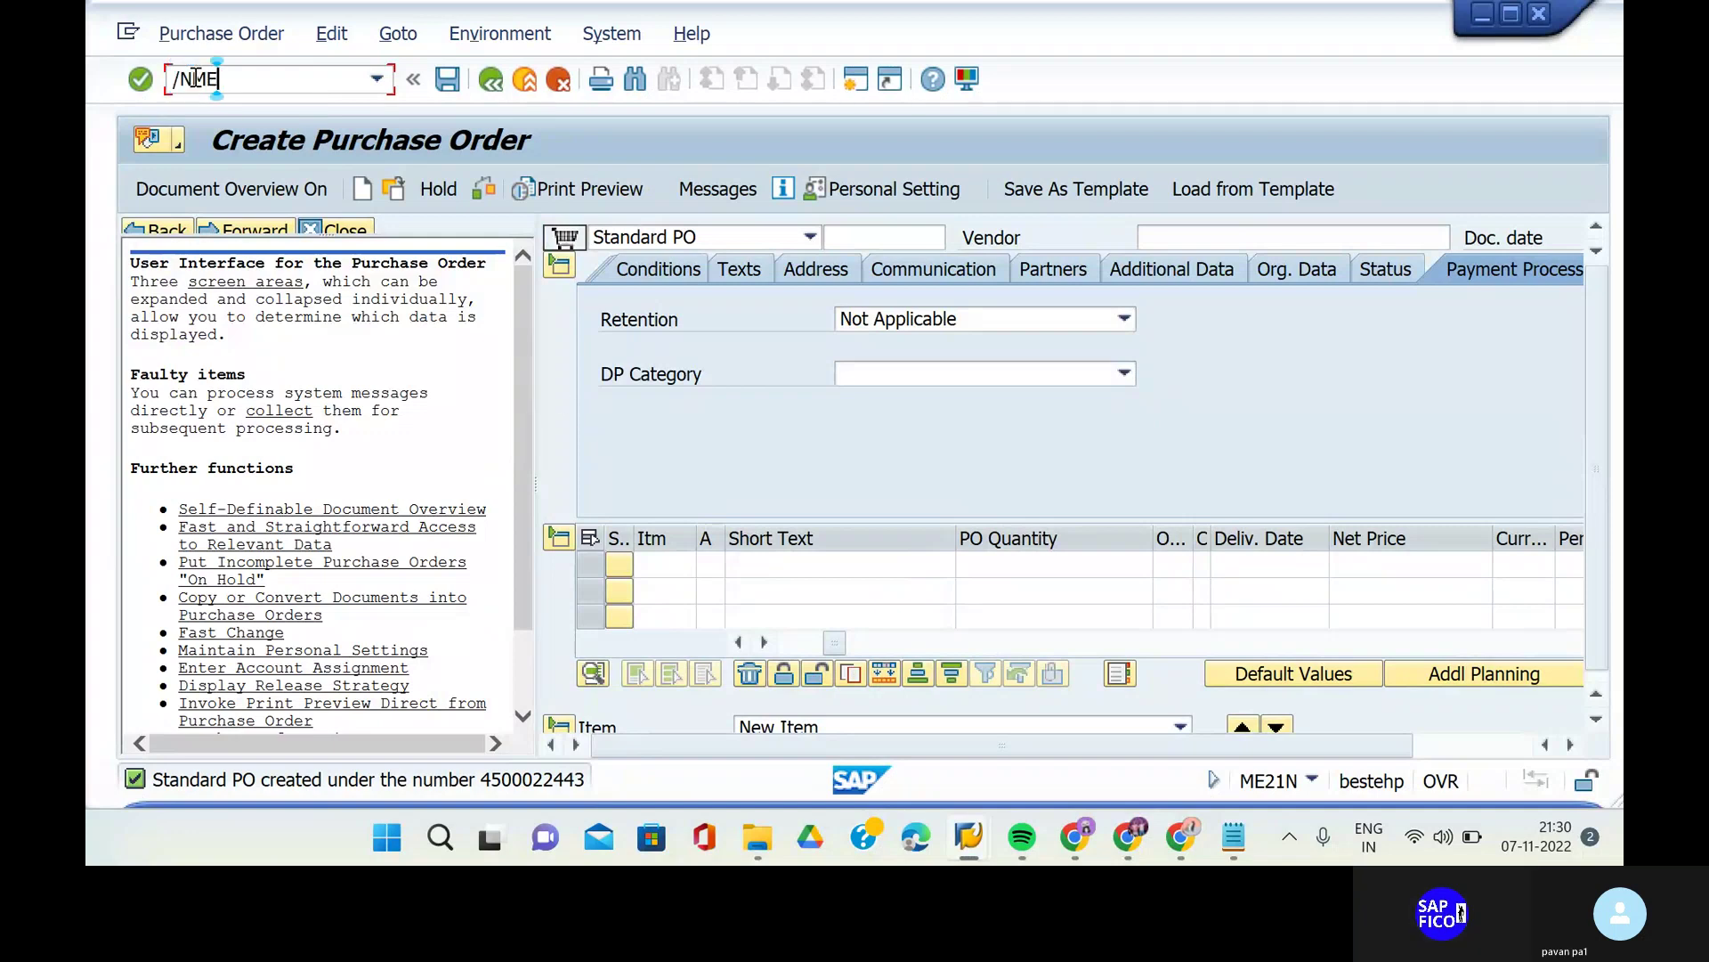
{"action": "type", "text": "2DP"}
{"action": "key", "text": "Return"}
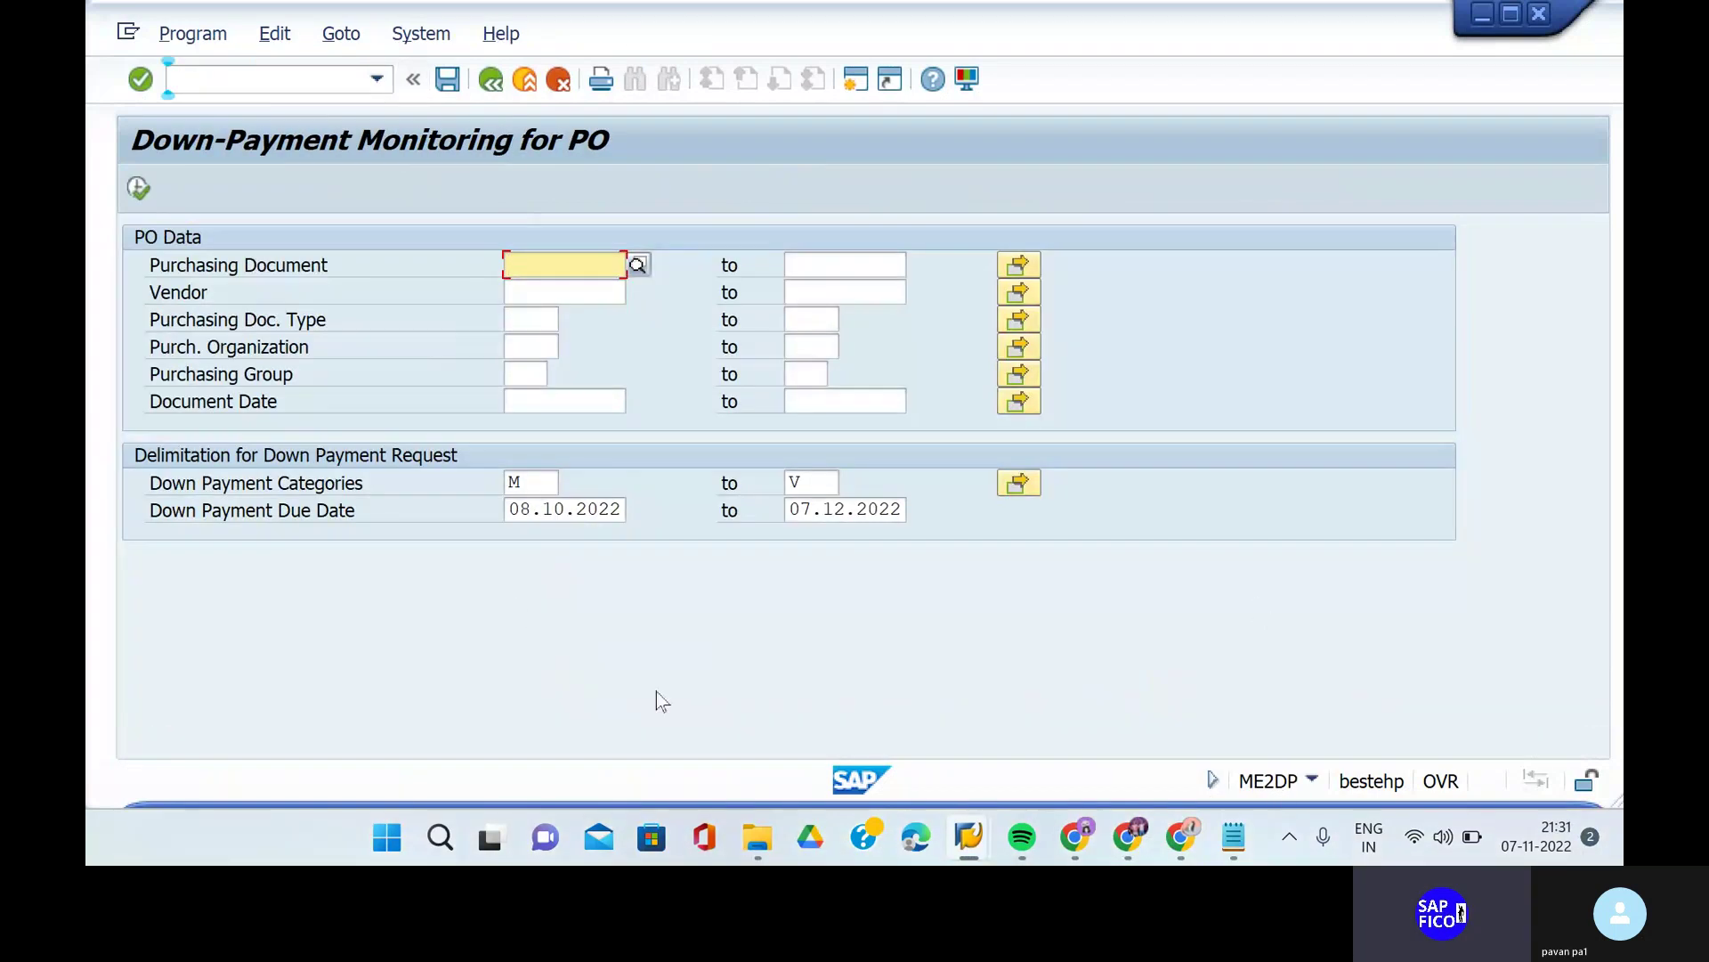
- Run the down-payment monitoring report with the preset selection, revisit its selection criteria, and run it again
{"action": "left_click", "coordinate": [139, 188]}
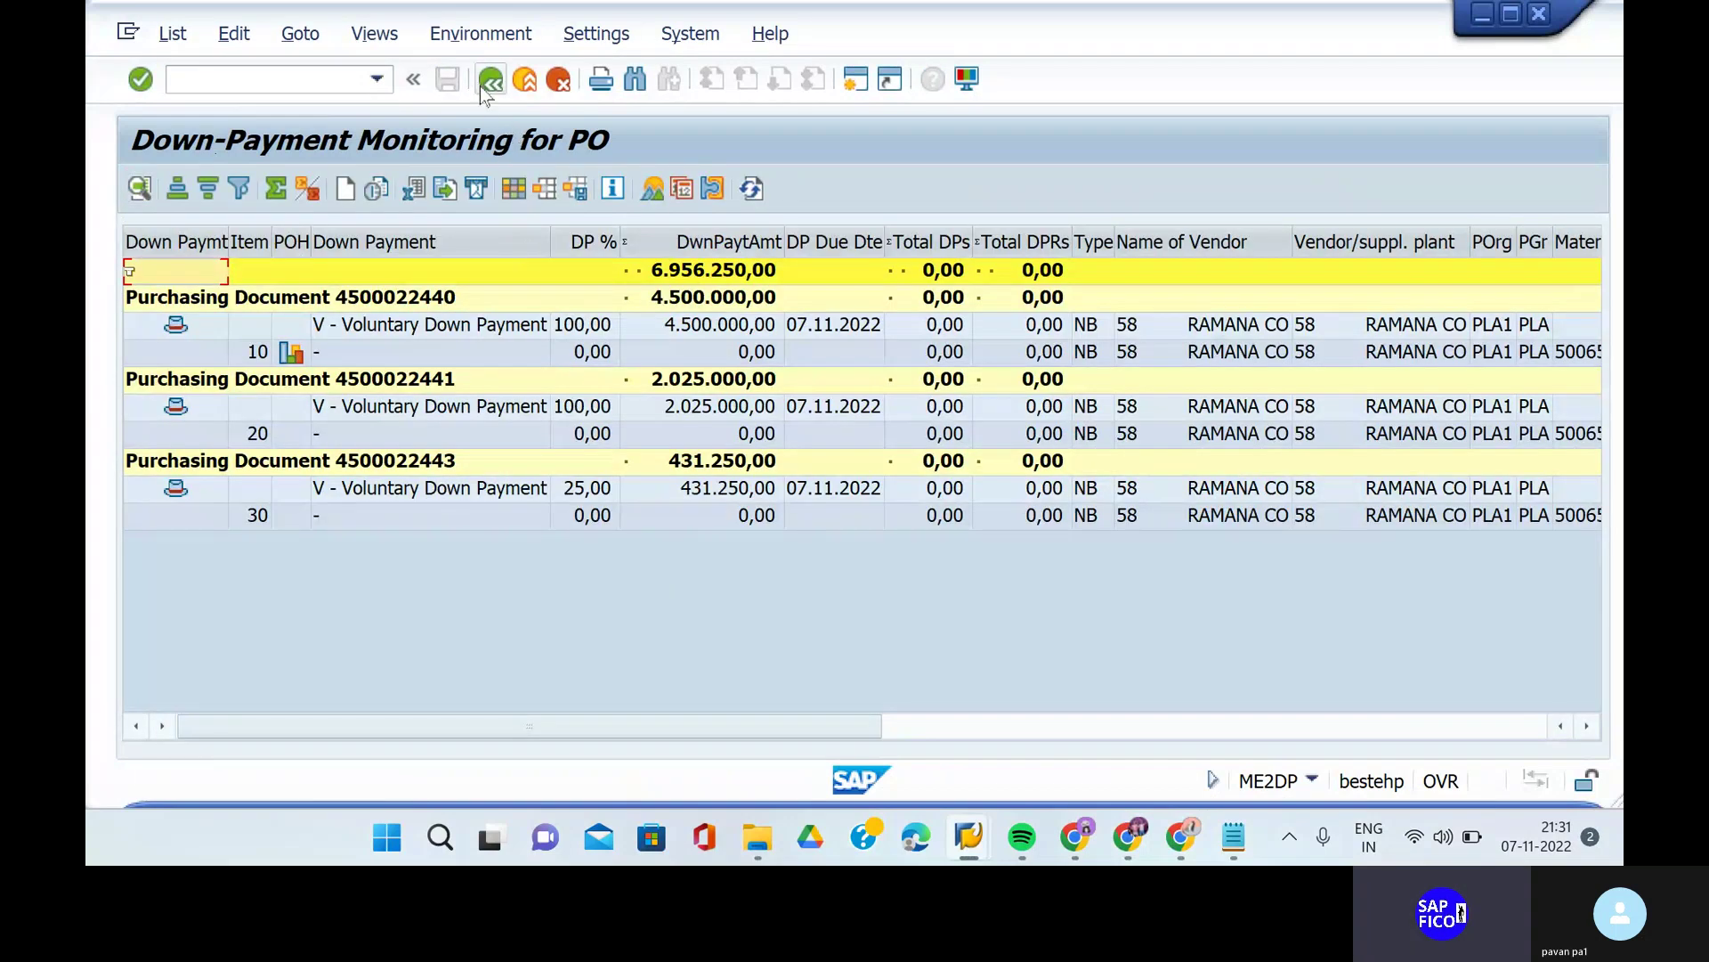
{"action": "left_click", "coordinate": [485, 86]}
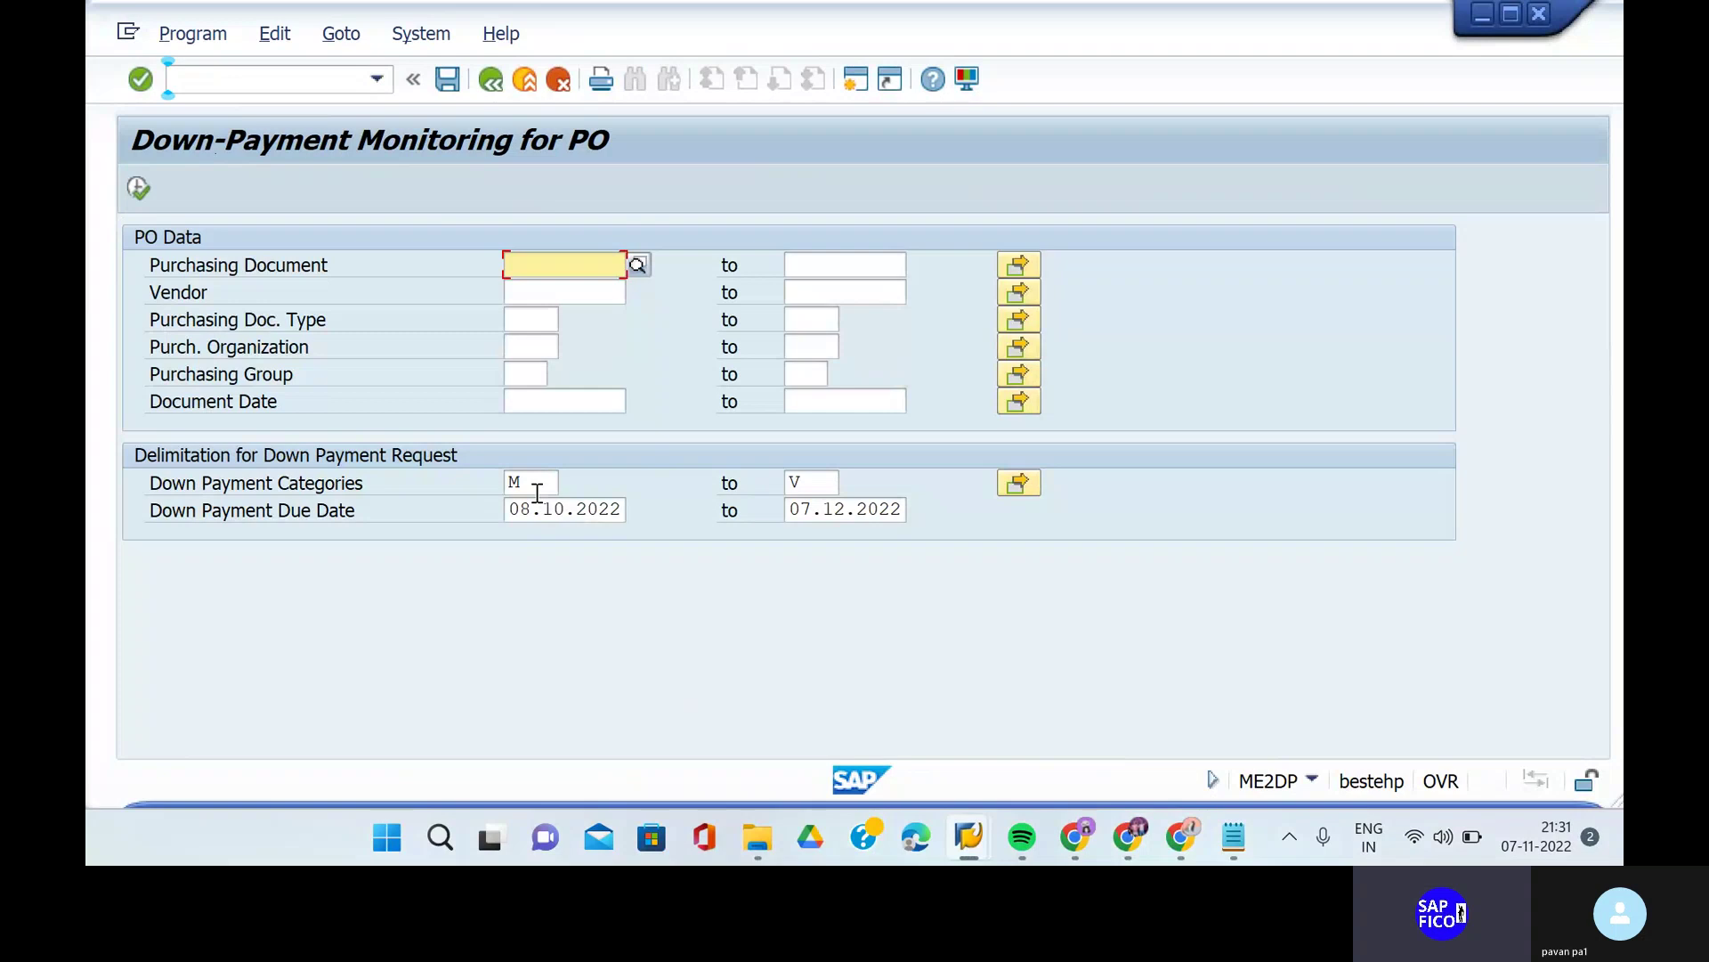
{"action": "left_click", "coordinate": [140, 188]}
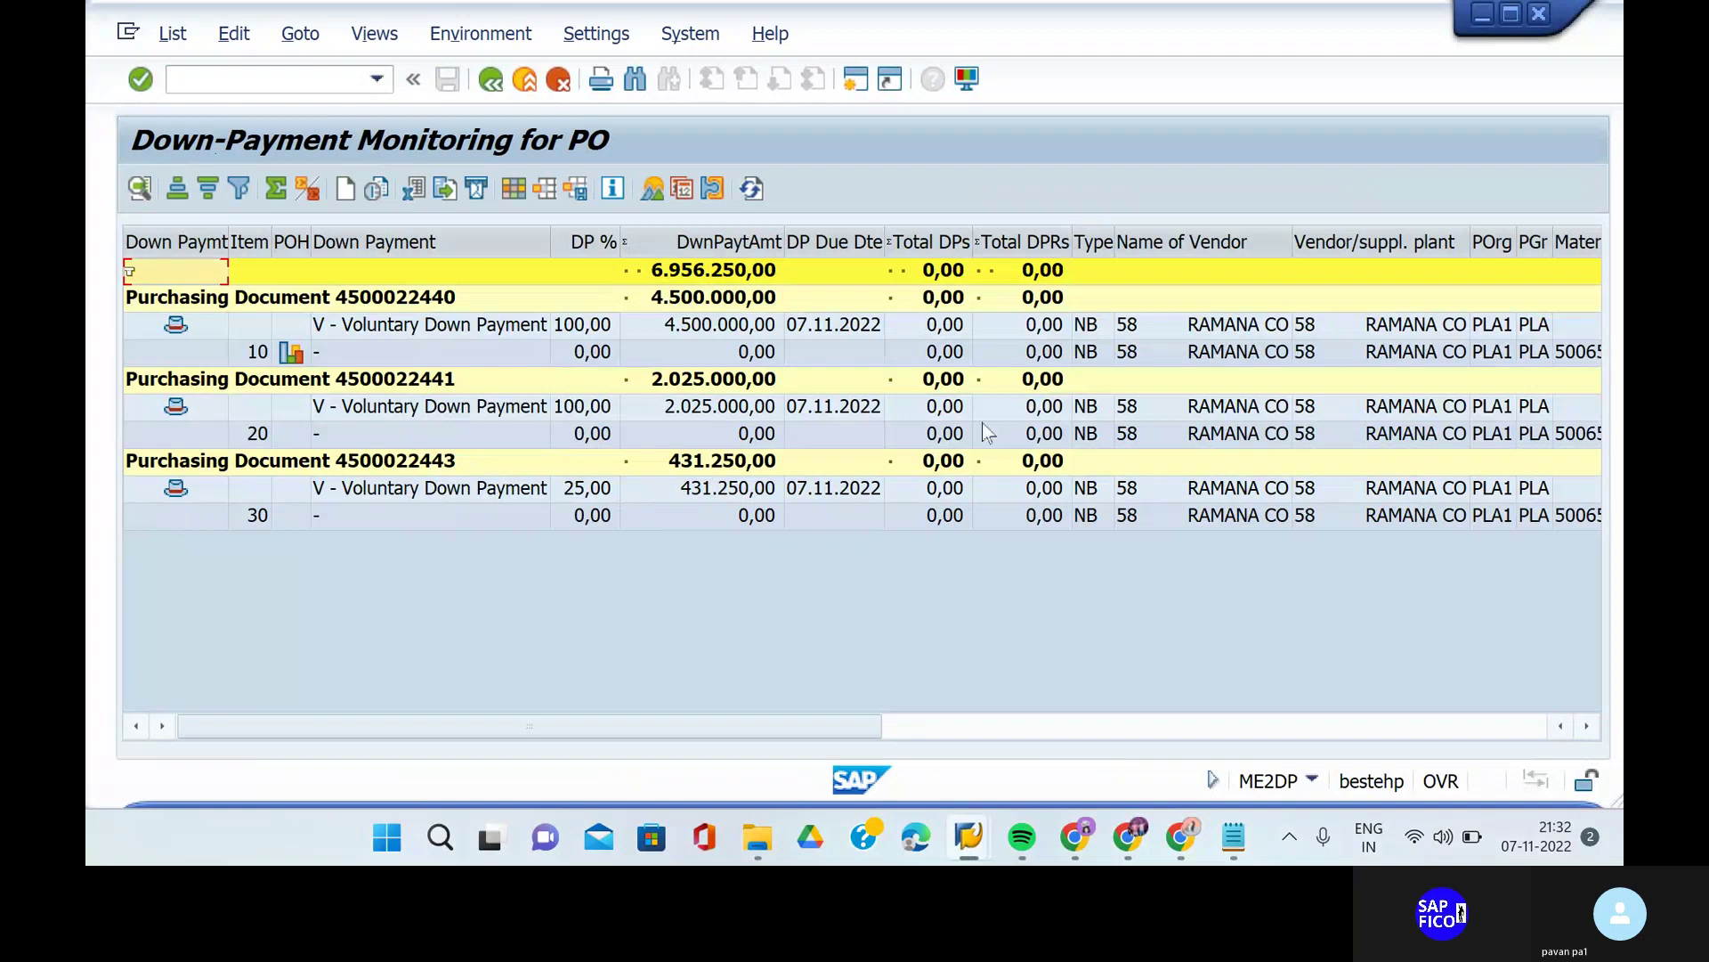
- Switch to Chrome and open Google's calculator by searching for calculator in the new tab
{"action": "left_click", "coordinate": [1182, 853]}
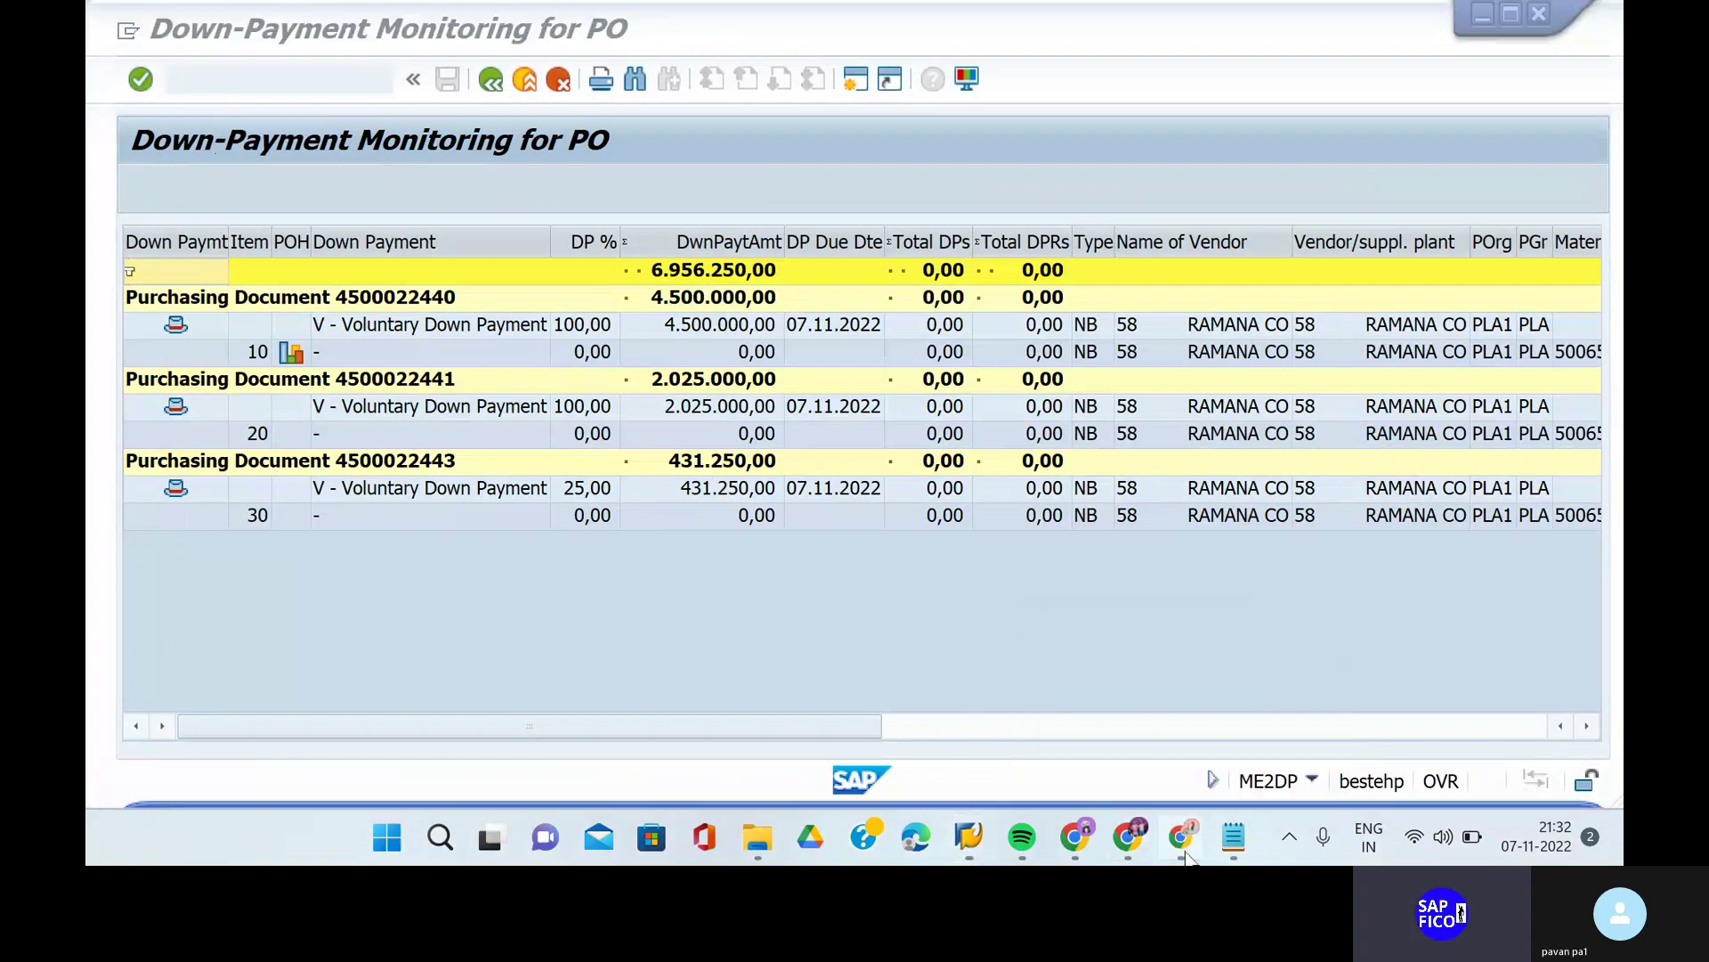
{"action": "left_click", "coordinate": [417, 19]}
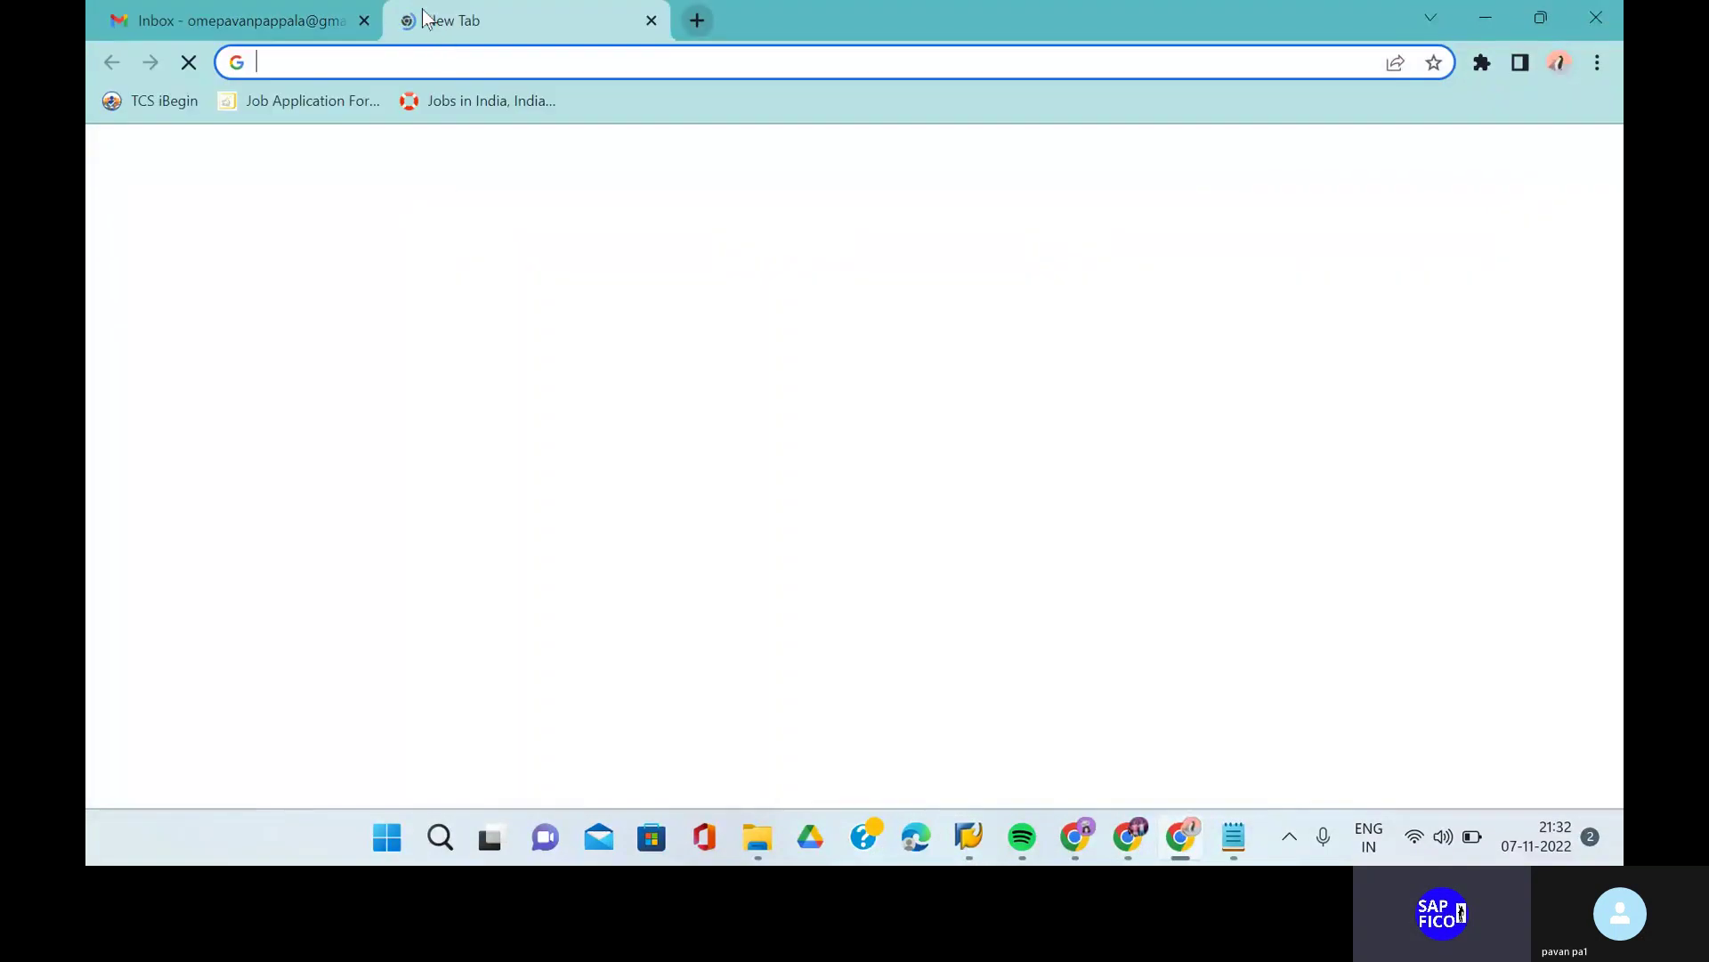
{"action": "left_click", "coordinate": [441, 65]}
{"action": "type", "text": "CAL"}
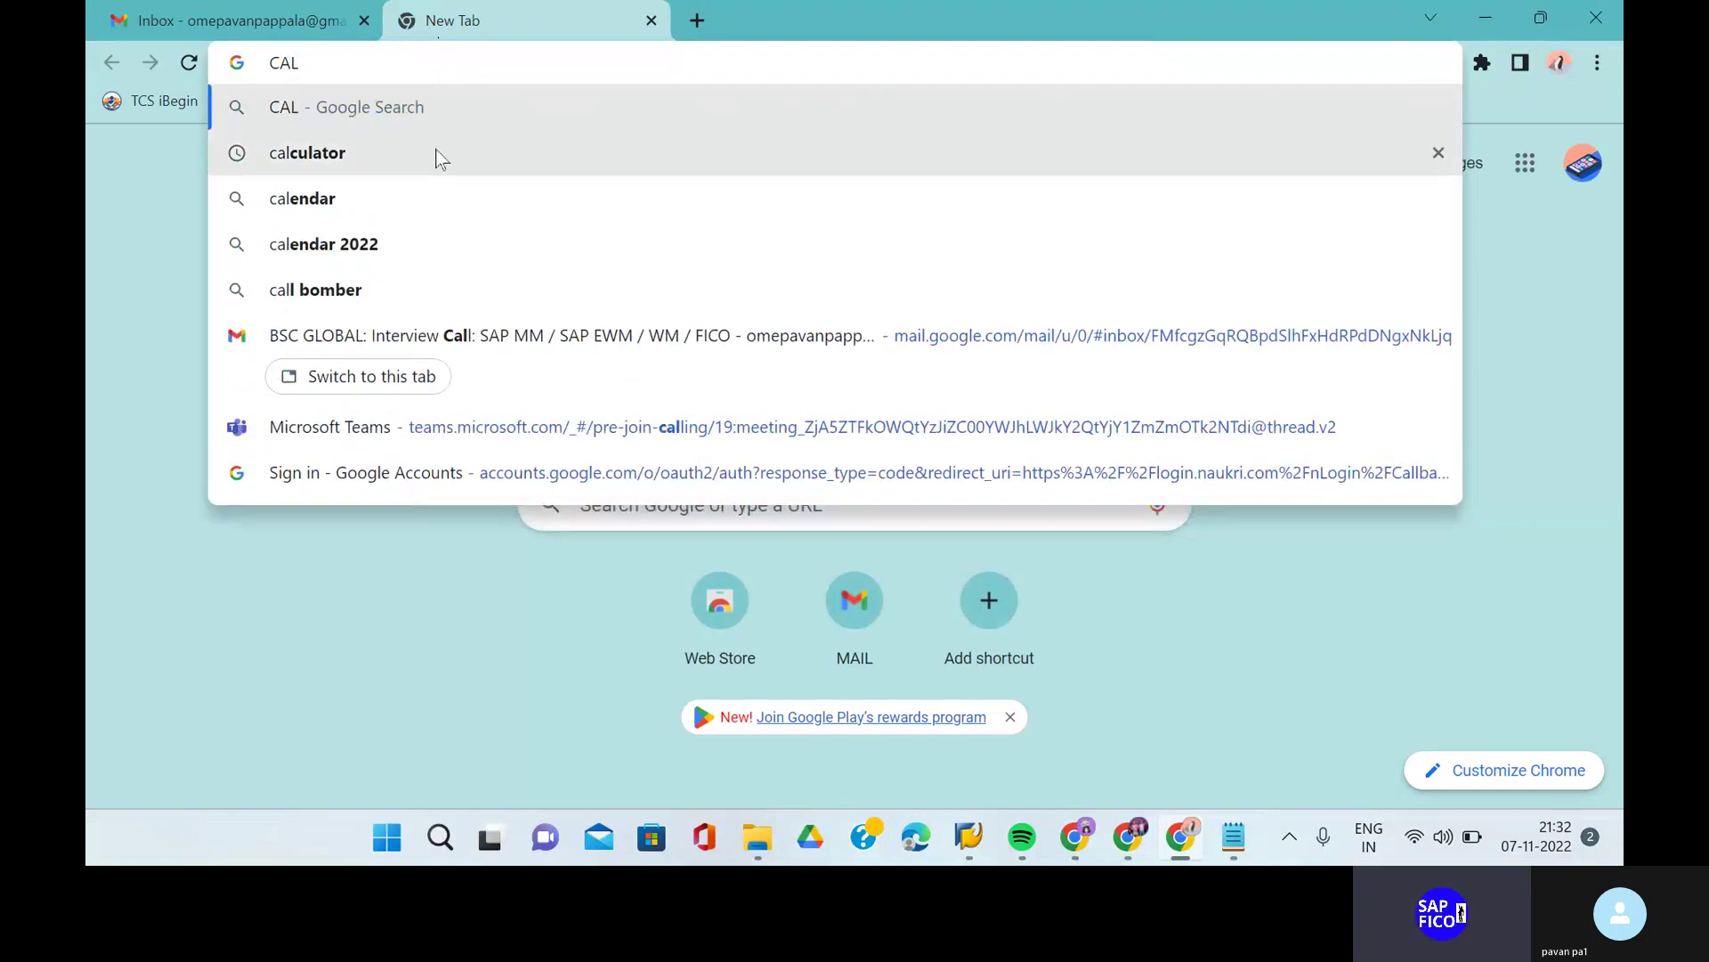
{"action": "key", "text": "Down"}
{"action": "key", "text": "Return"}
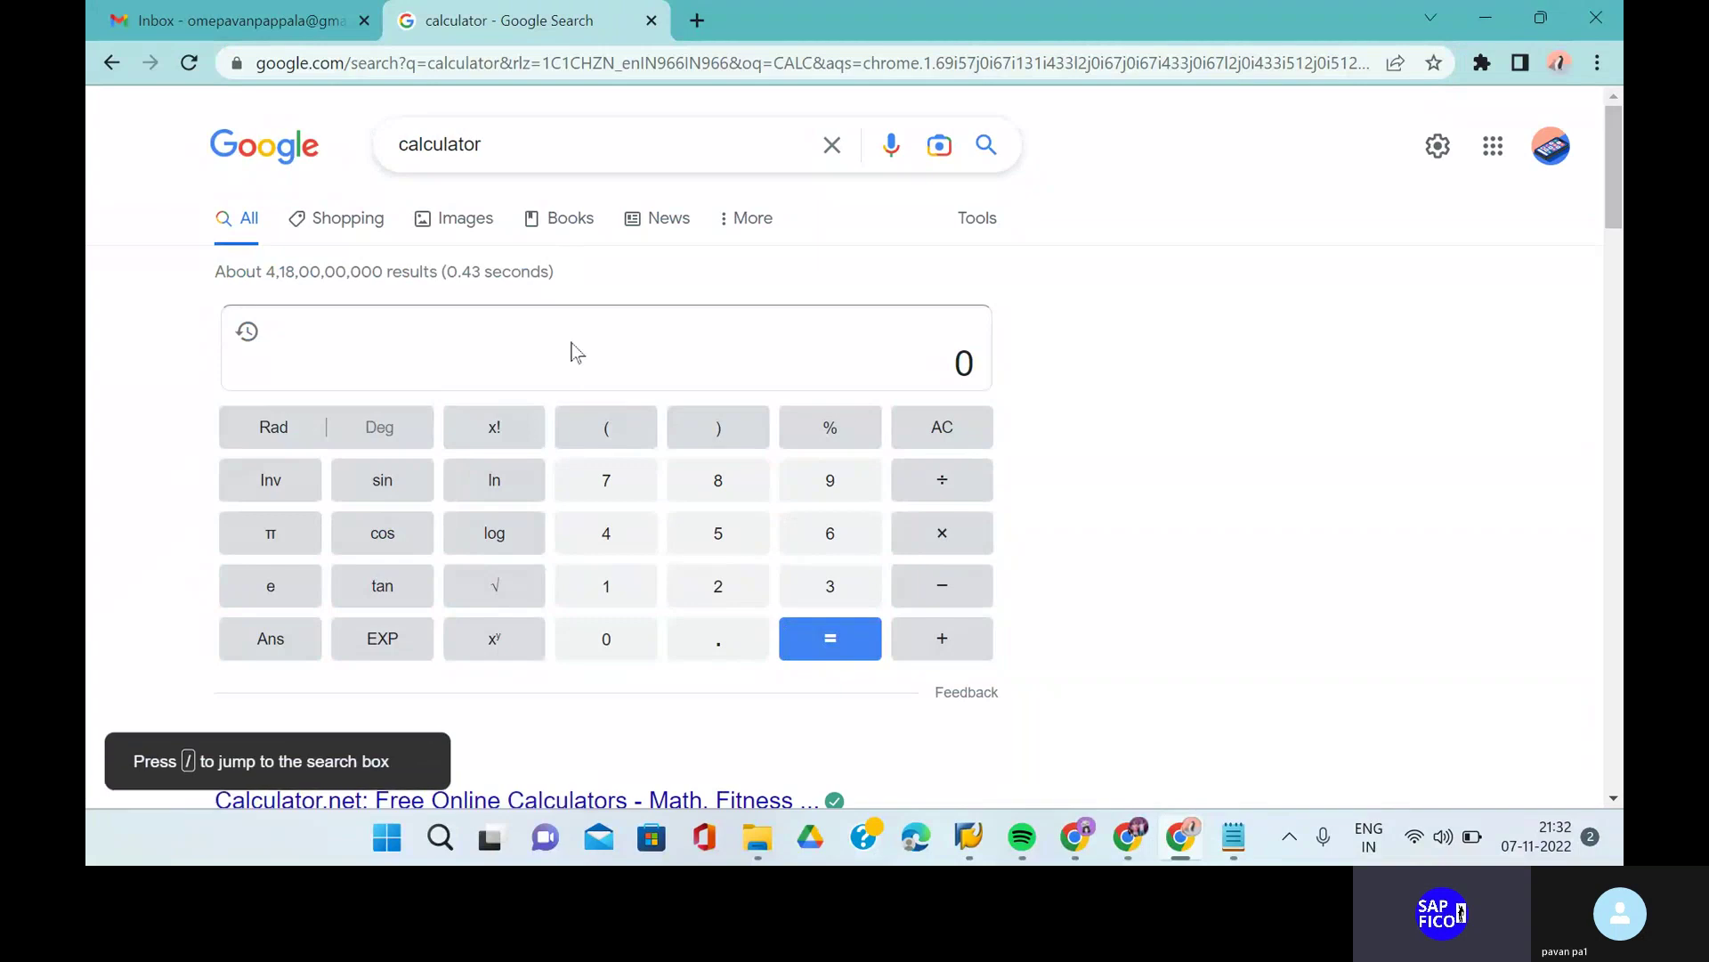
- Calculate 75 × 23000 in the calculator
{"action": "left_click", "coordinate": [636, 480]}
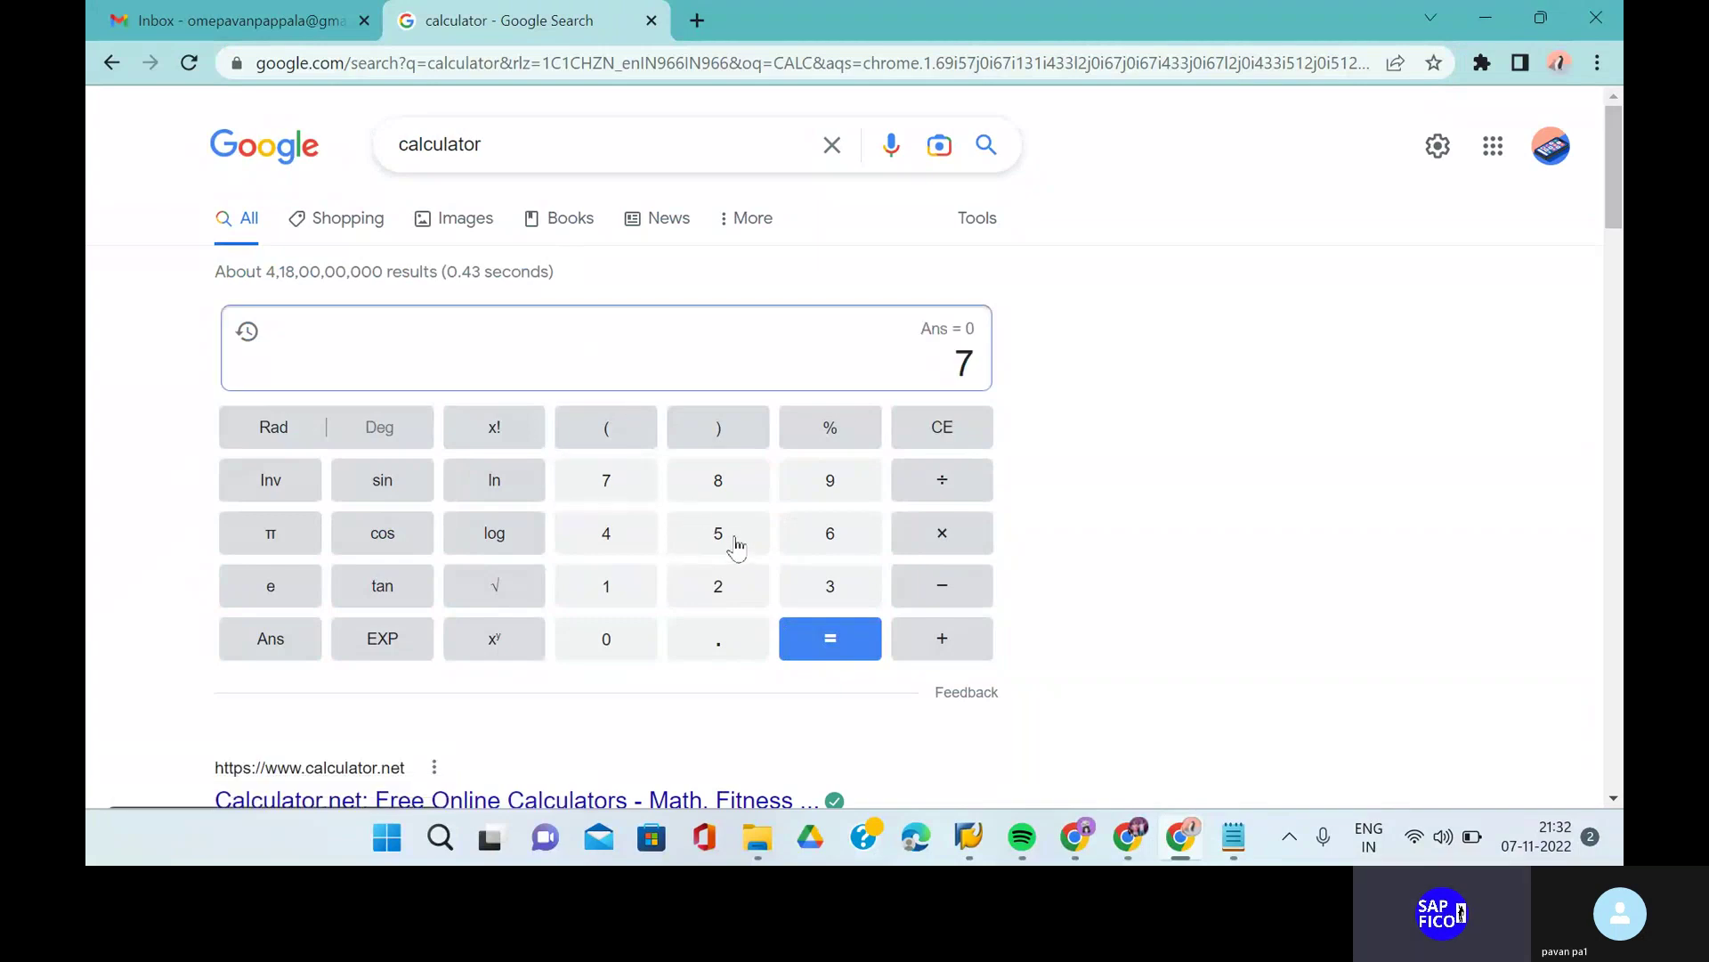
{"action": "left_click", "coordinate": [734, 540]}
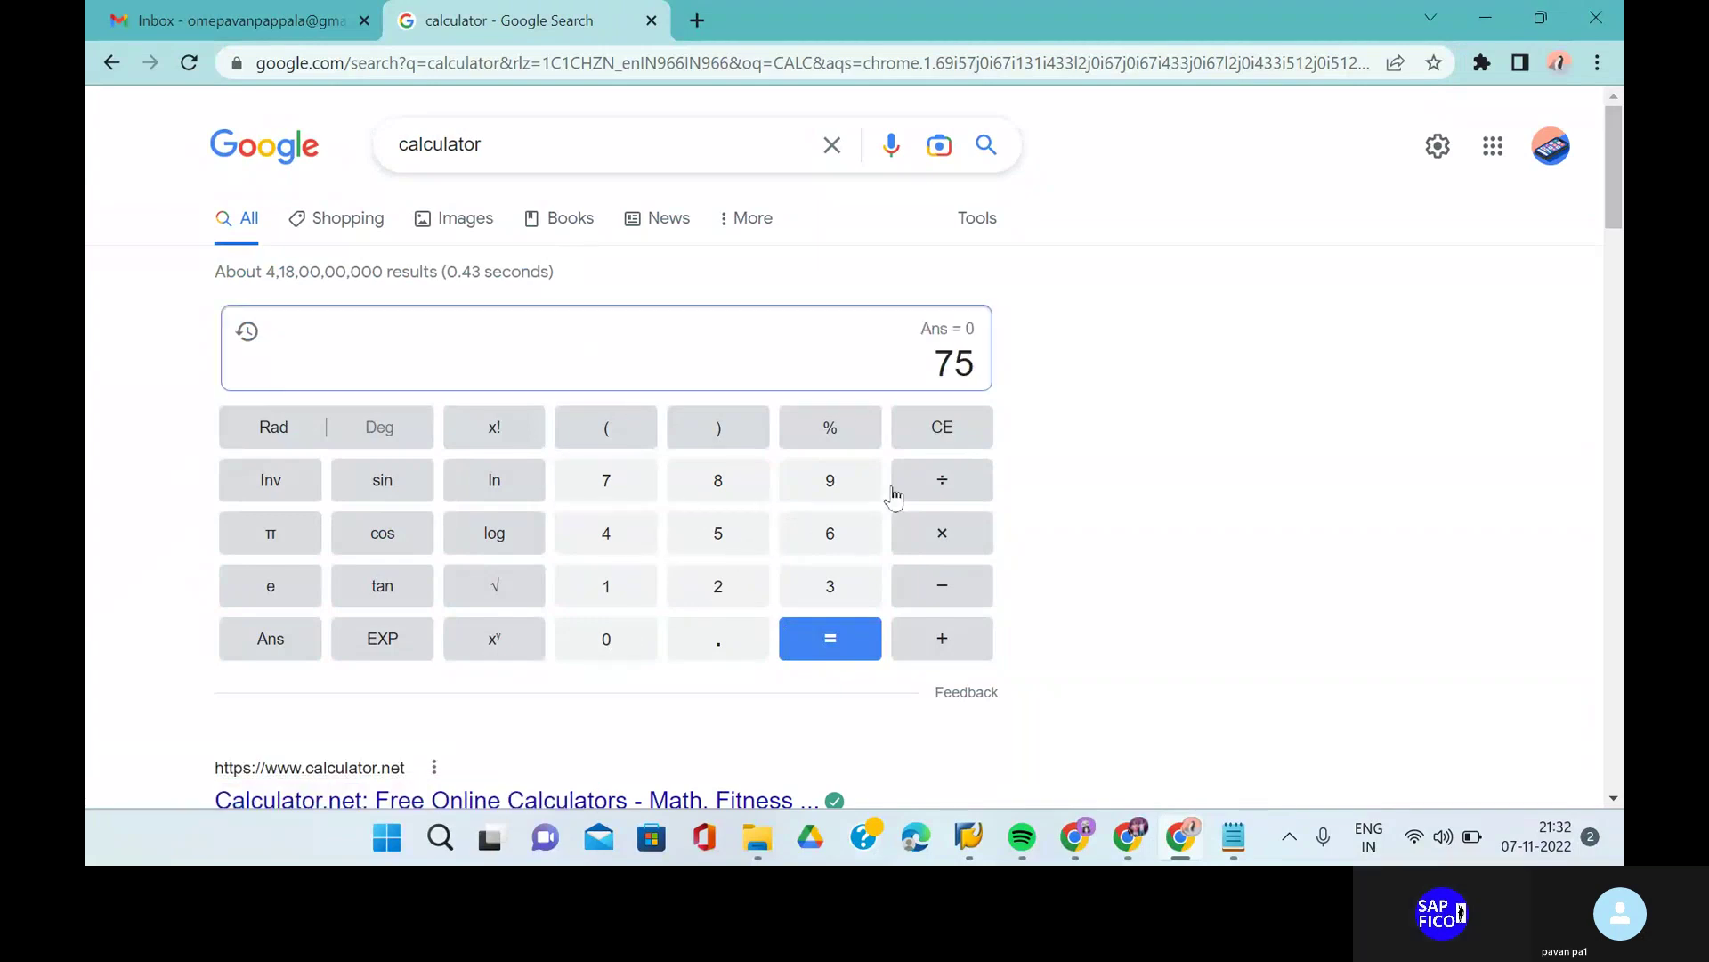
{"action": "left_click", "coordinate": [953, 543]}
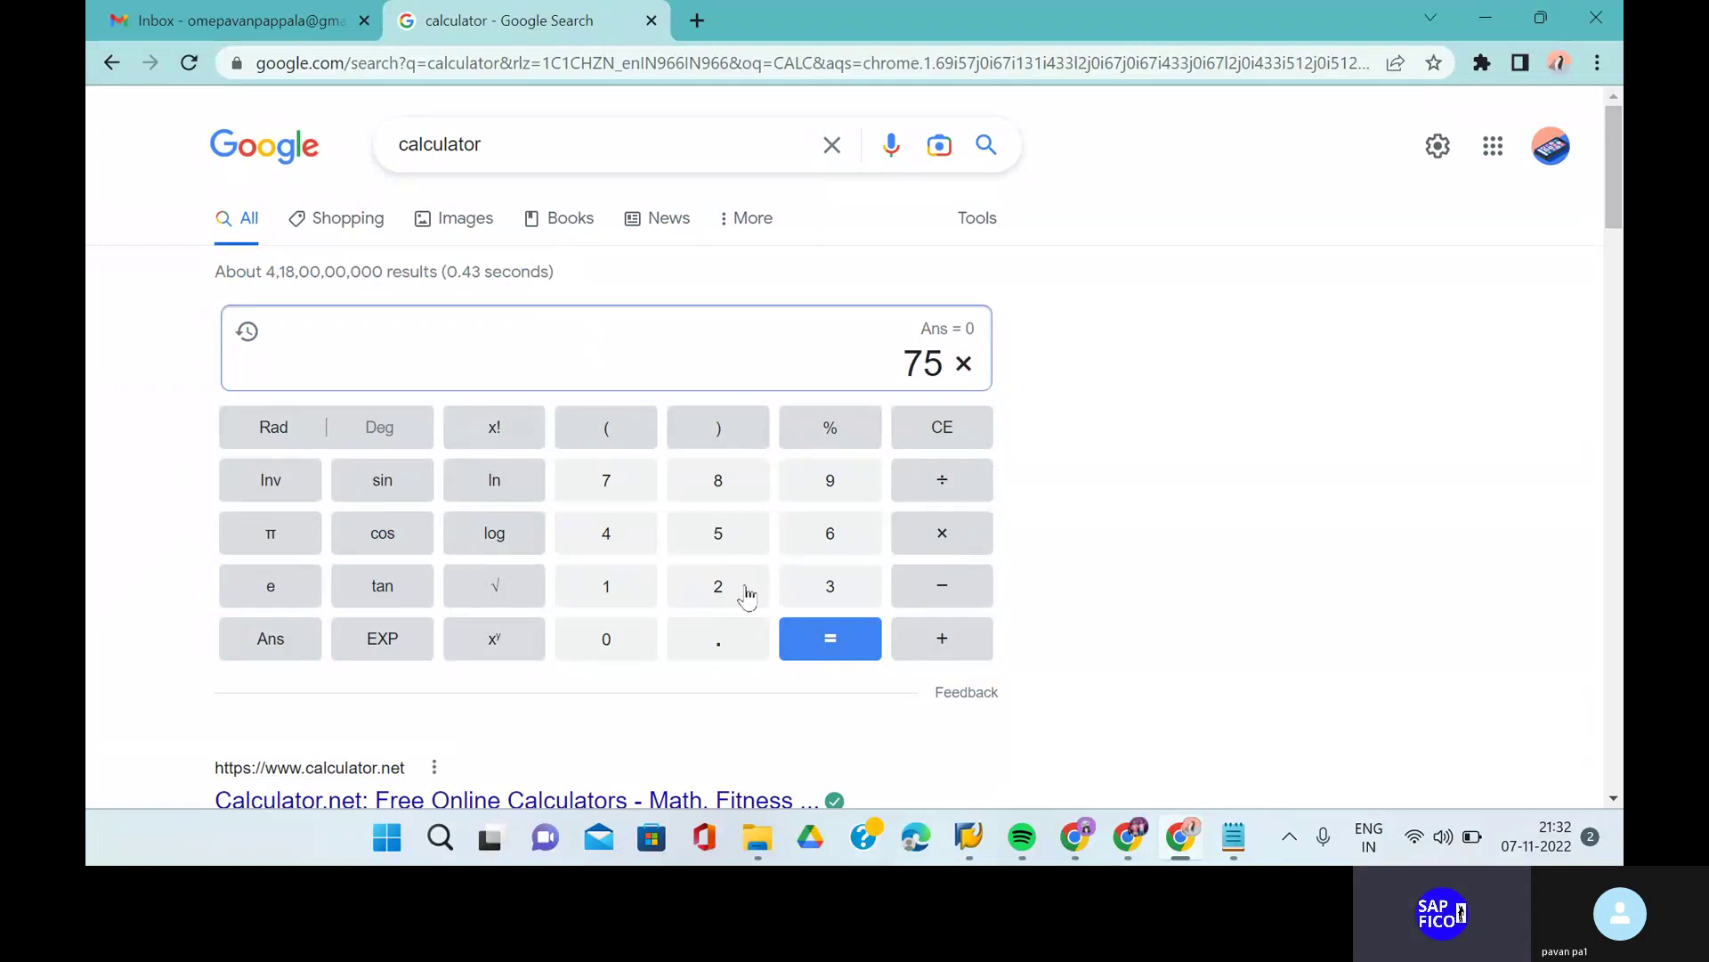
{"action": "left_click", "coordinate": [748, 595]}
{"action": "left_click", "coordinate": [814, 589]}
{"action": "left_click", "coordinate": [633, 630]}
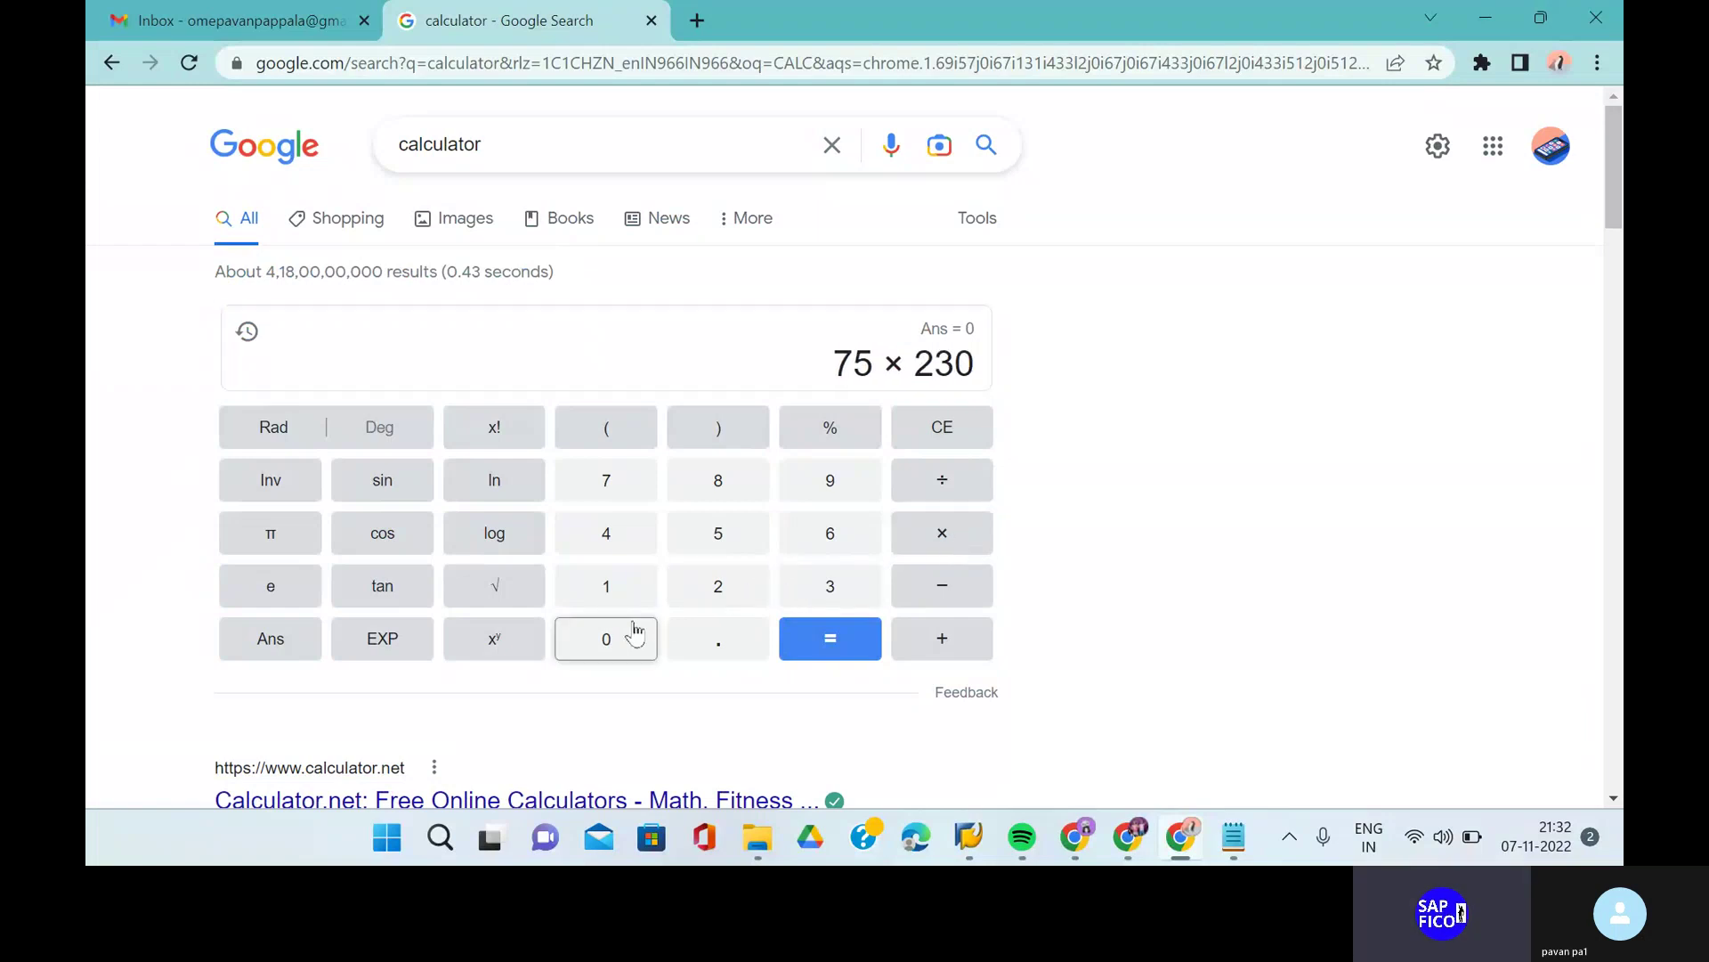
{"action": "double_click", "coordinate": [634, 632]}
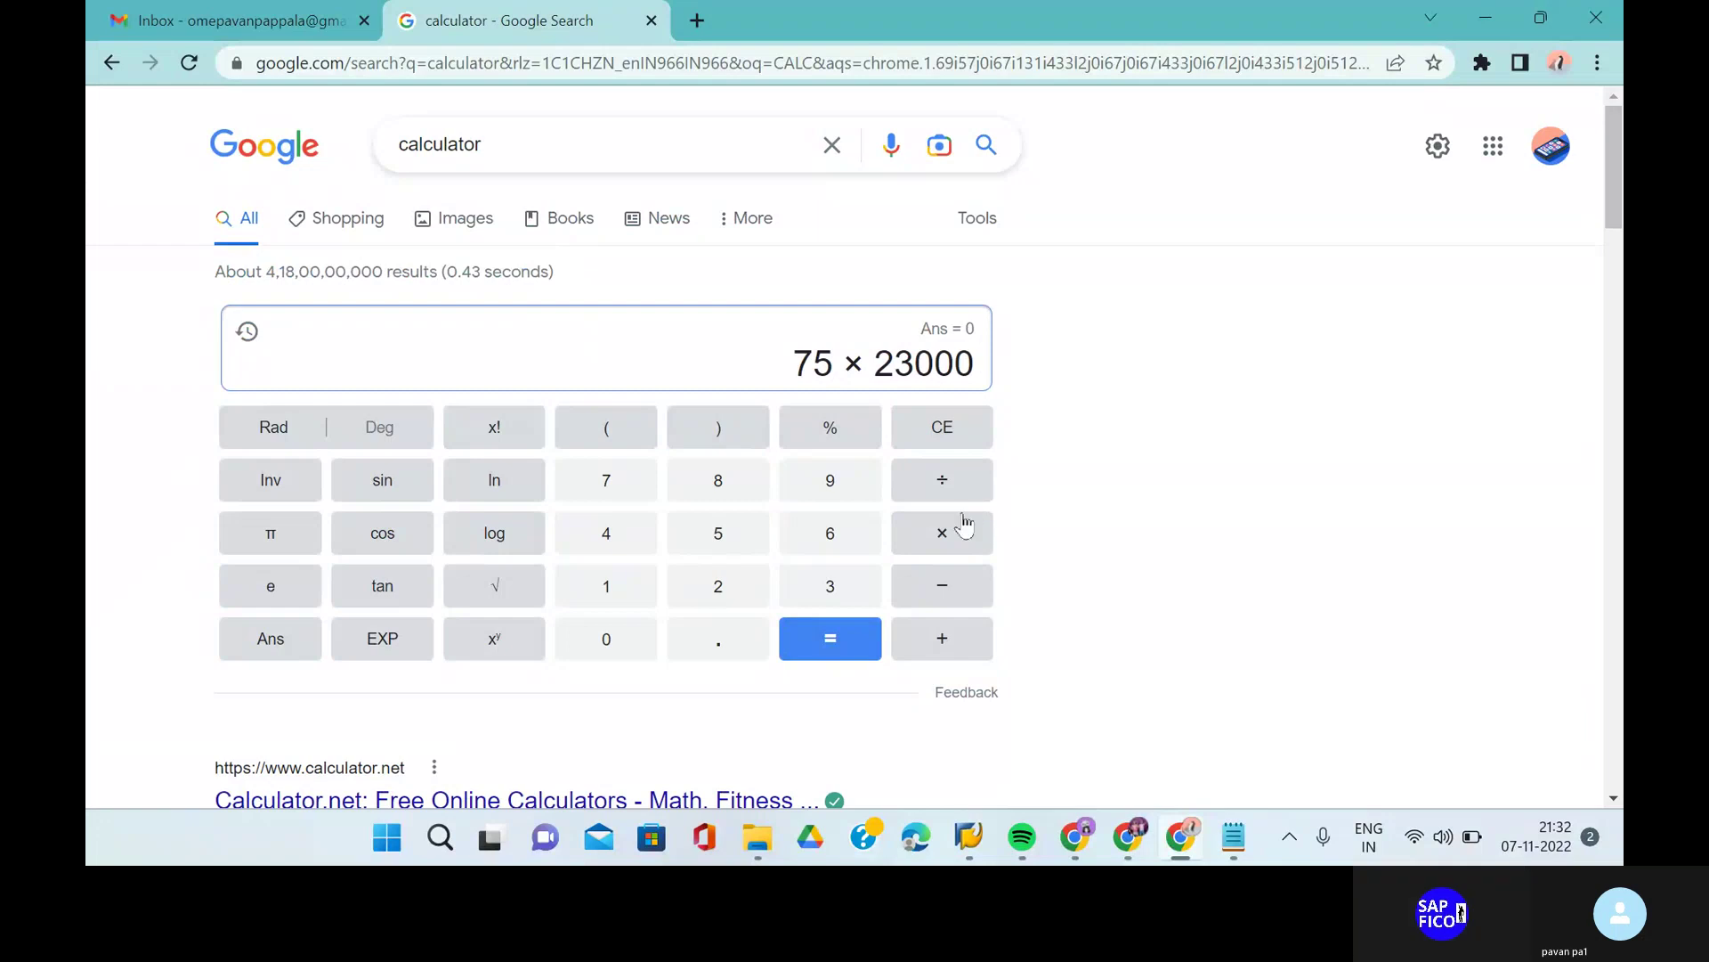
{"action": "left_click", "coordinate": [853, 648]}
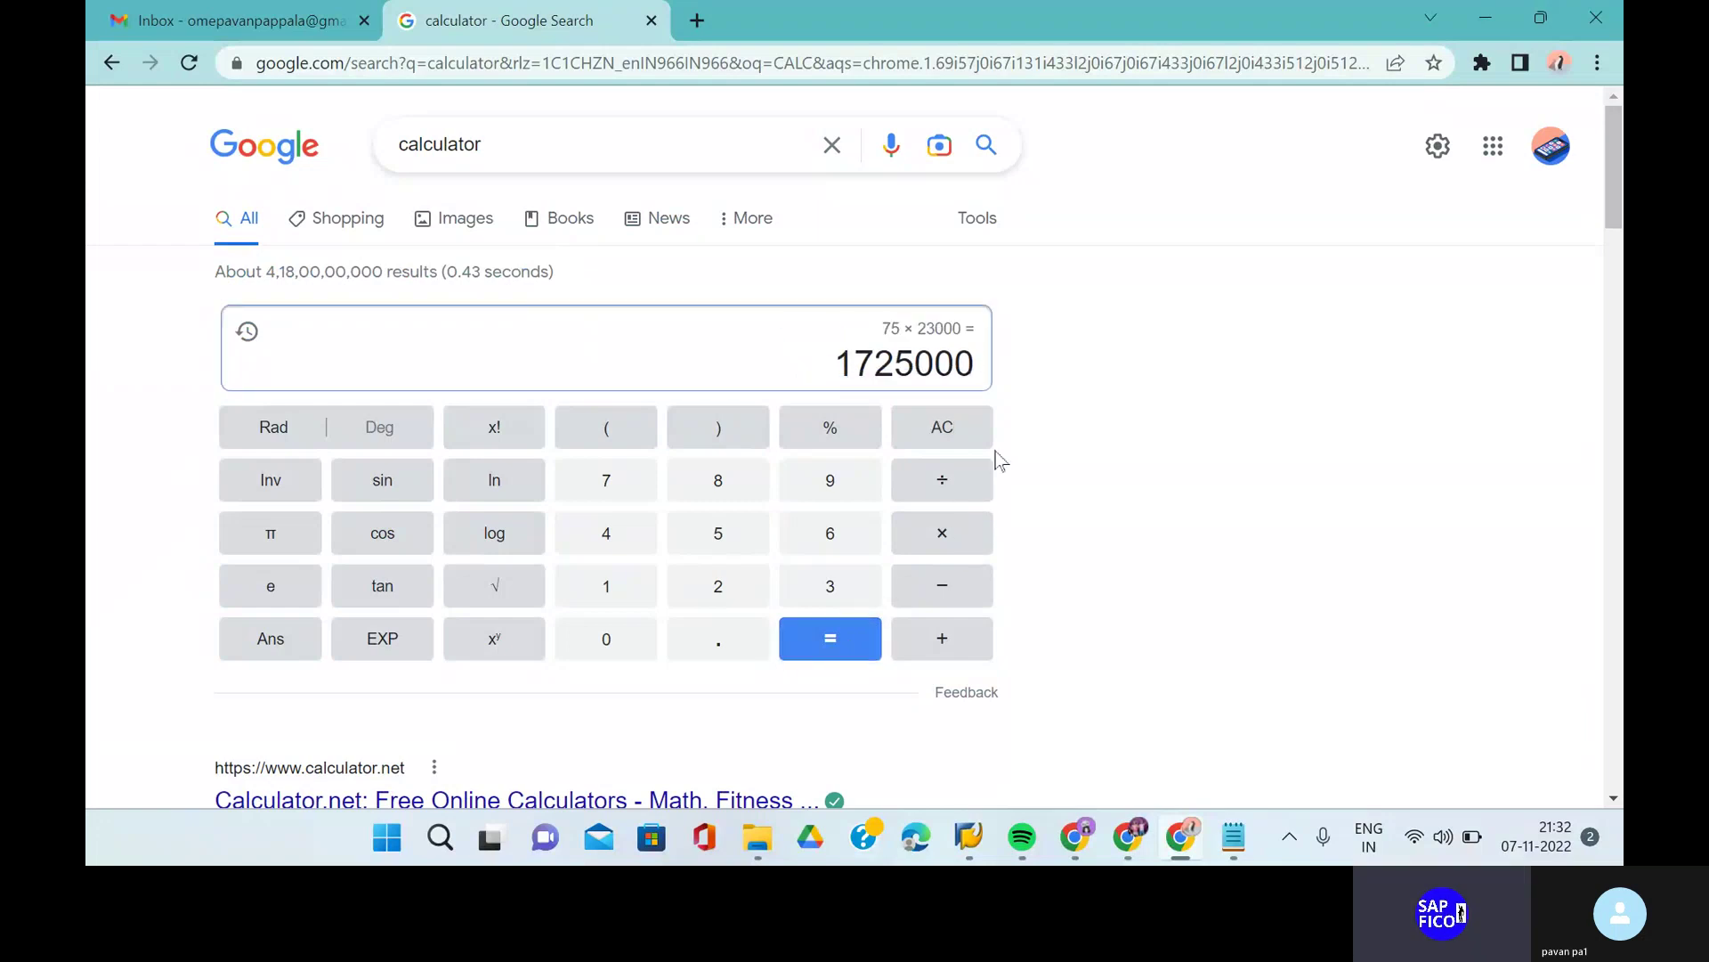
{"action": "left_click", "coordinate": [950, 541]}
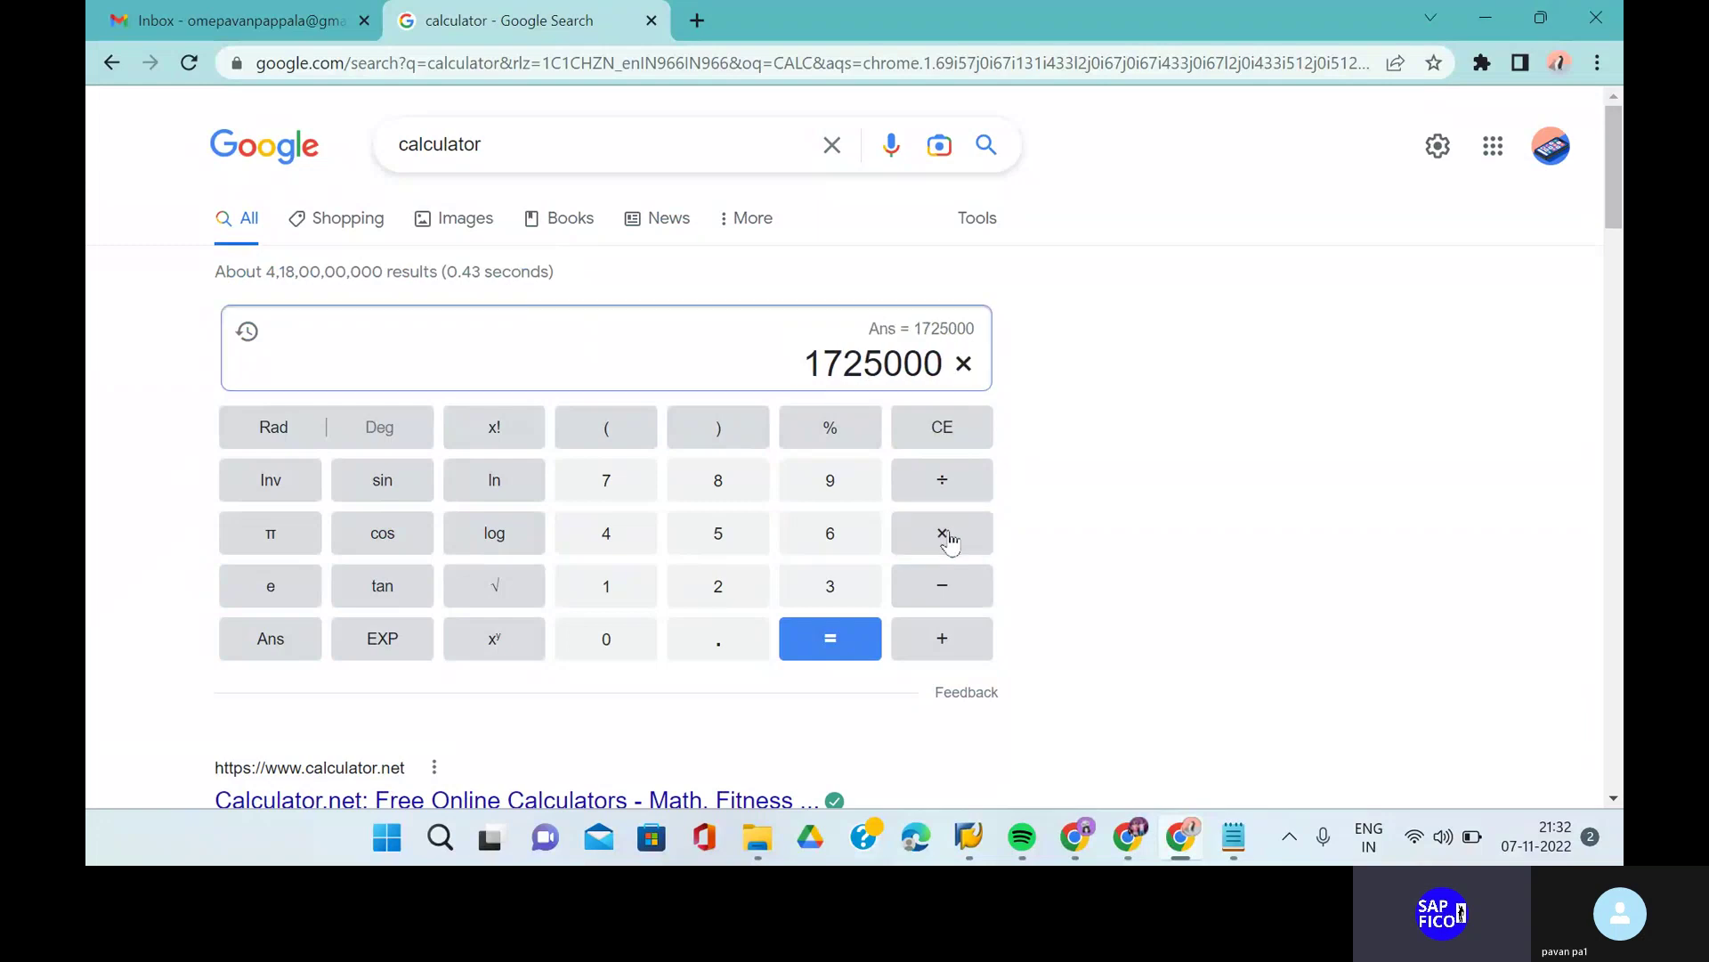
{"action": "left_click", "coordinate": [718, 589]}
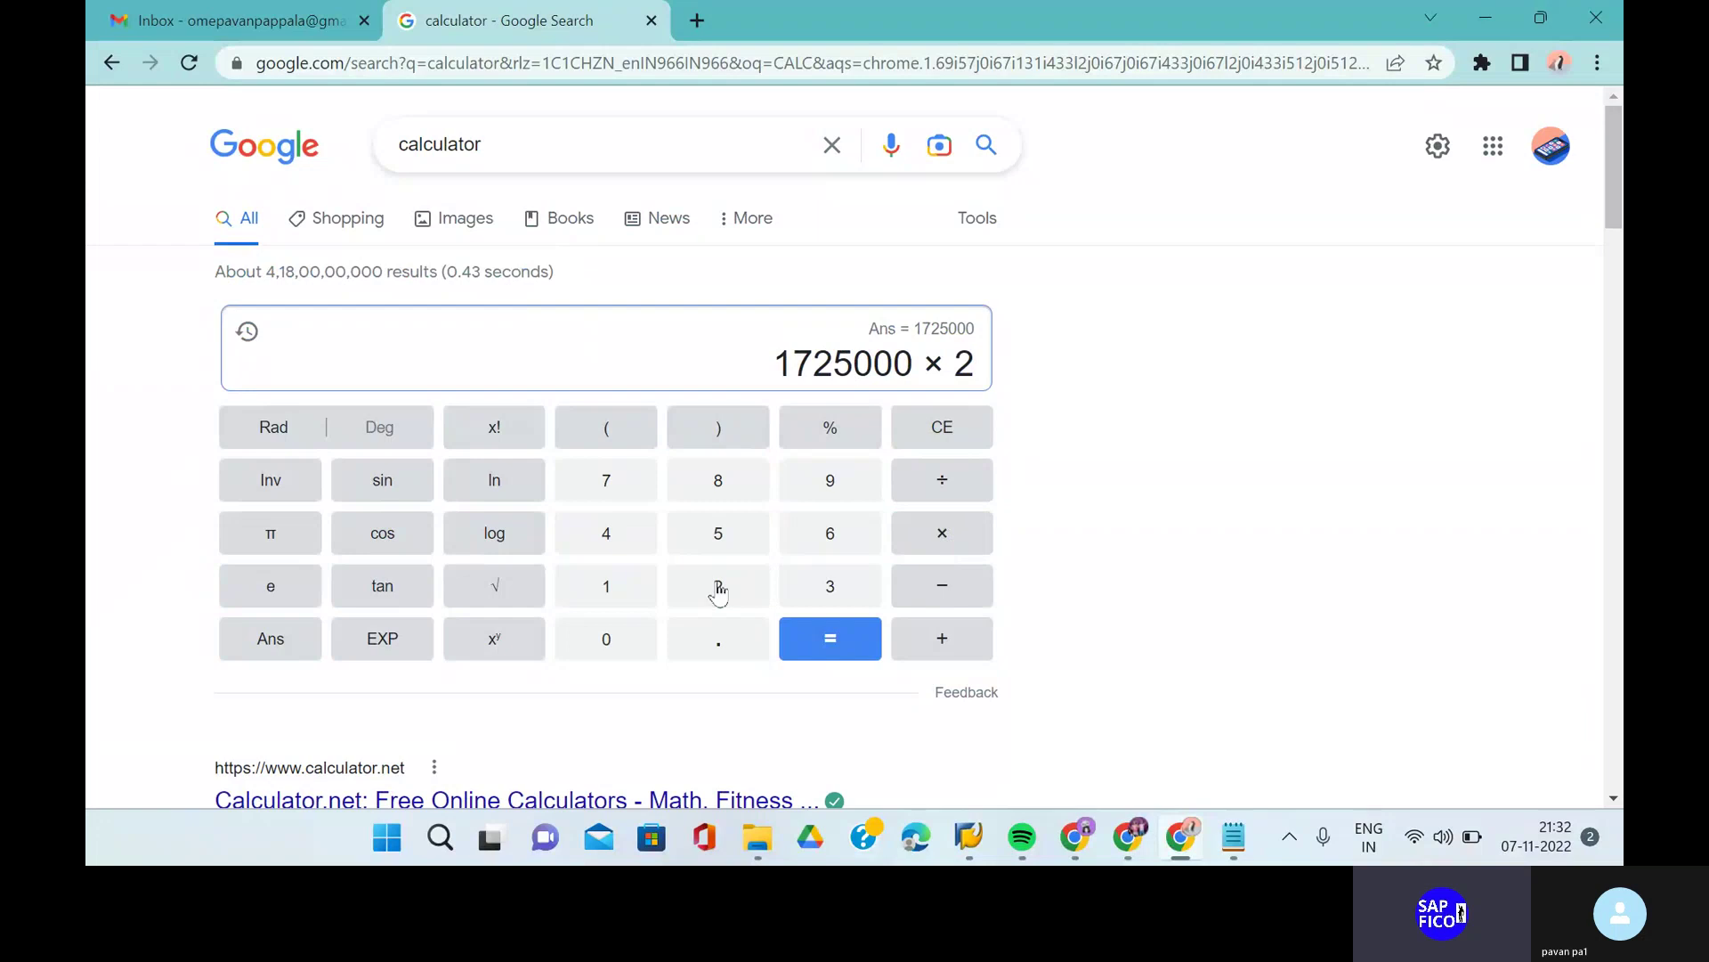
{"action": "left_click", "coordinate": [971, 433]}
{"action": "left_click", "coordinate": [971, 433]}
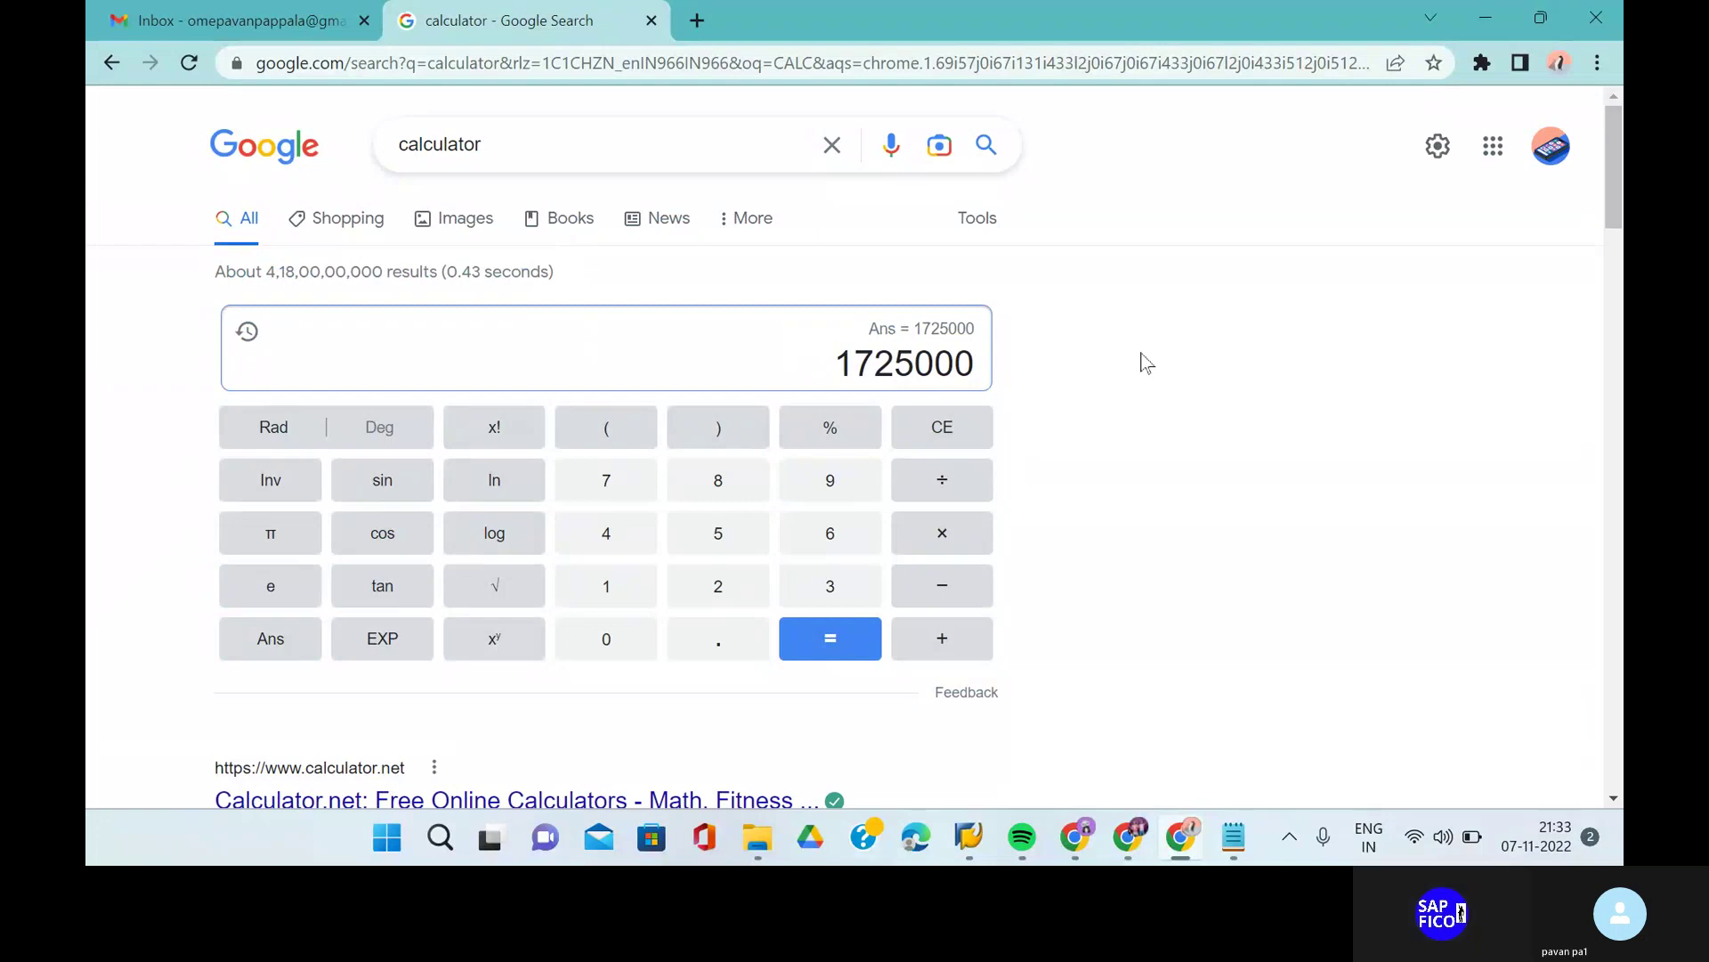
- Calculate 25% of the 1725000 result in the calculator
{"action": "left_click", "coordinate": [946, 543]}
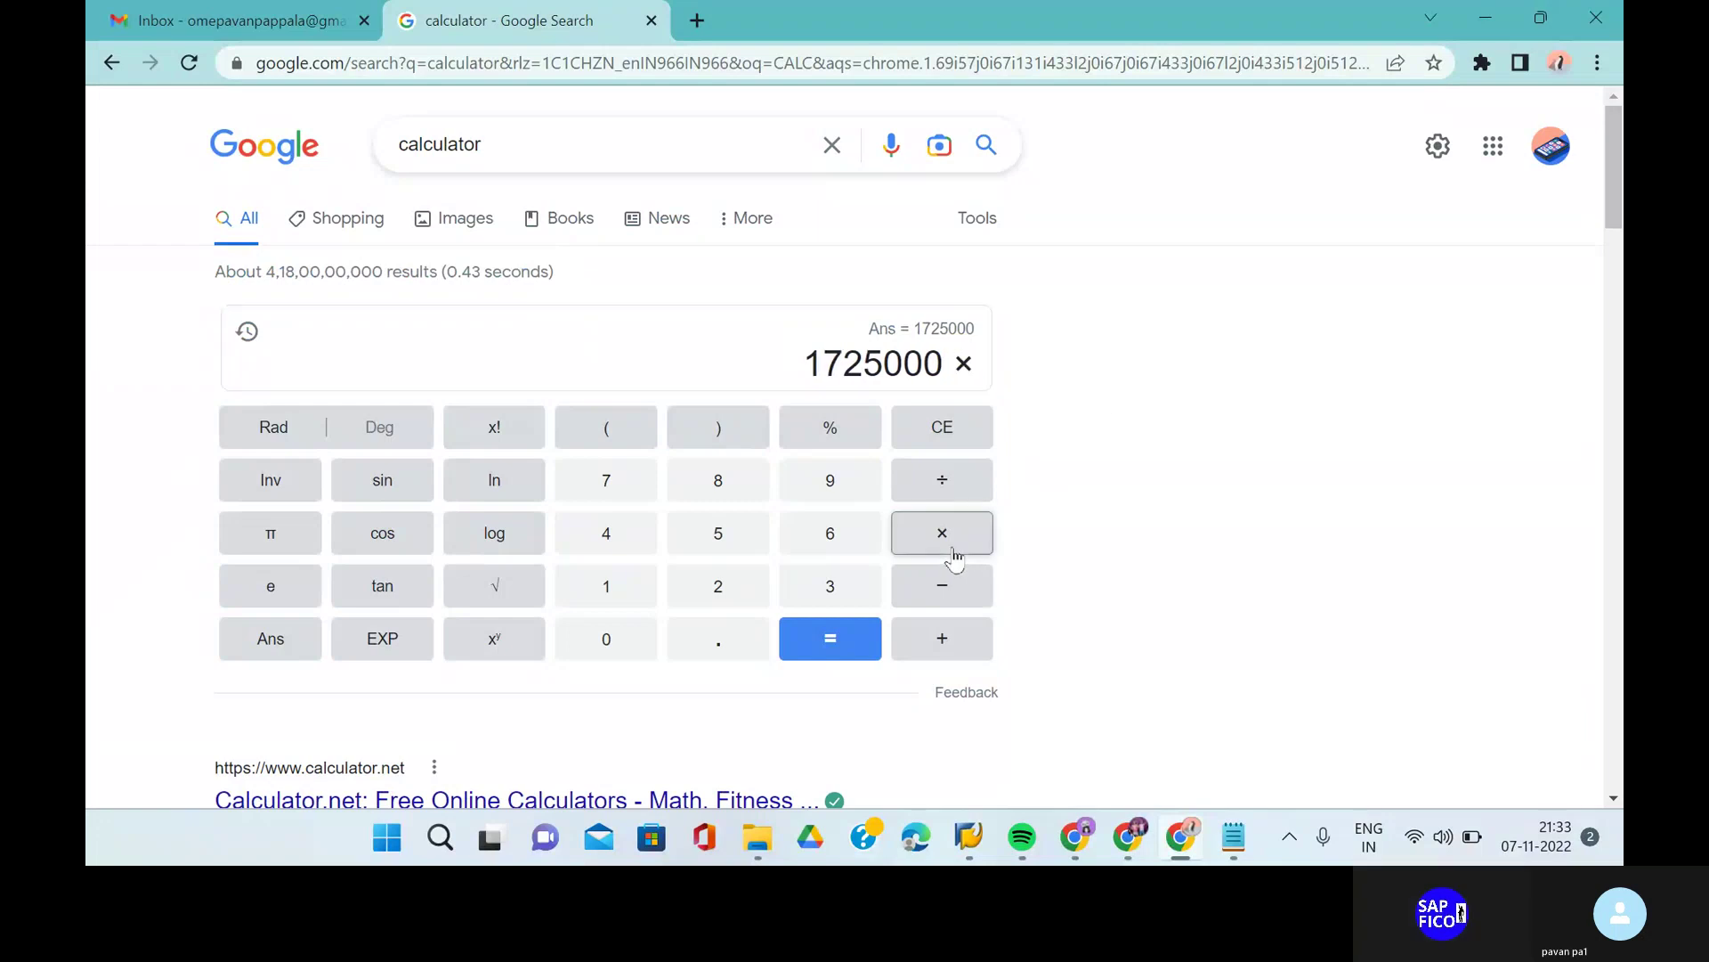
{"action": "left_click", "coordinate": [724, 588]}
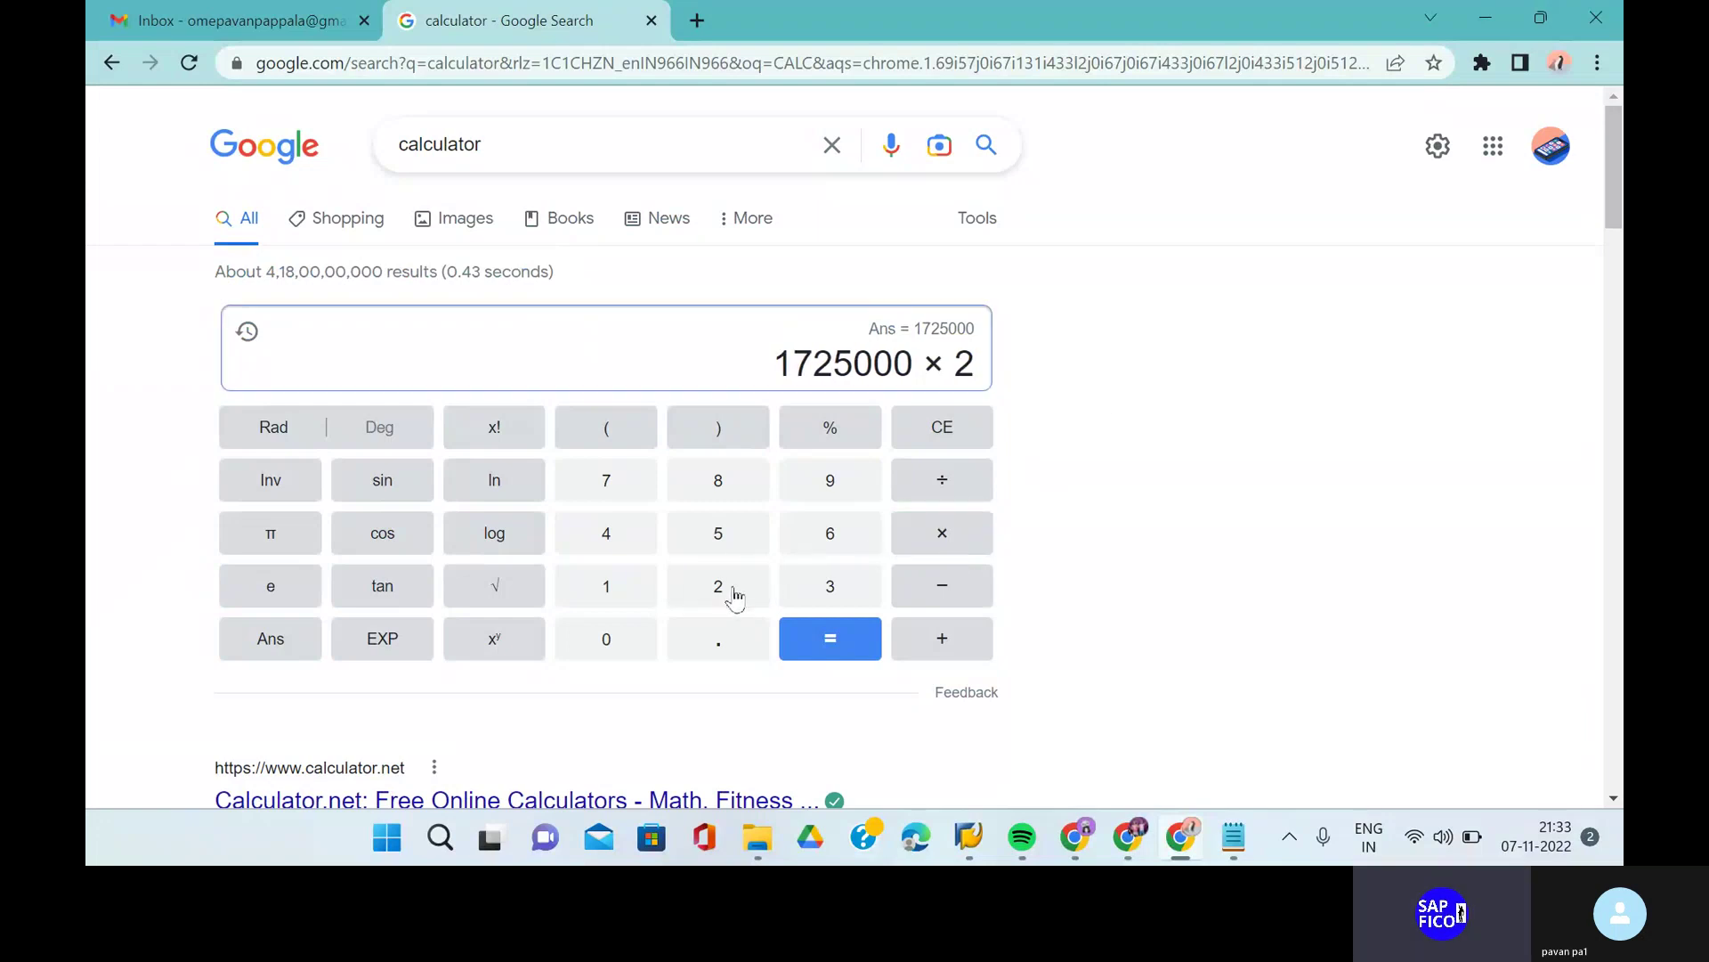
{"action": "left_click", "coordinate": [830, 431]}
{"action": "left_click", "coordinate": [837, 636]}
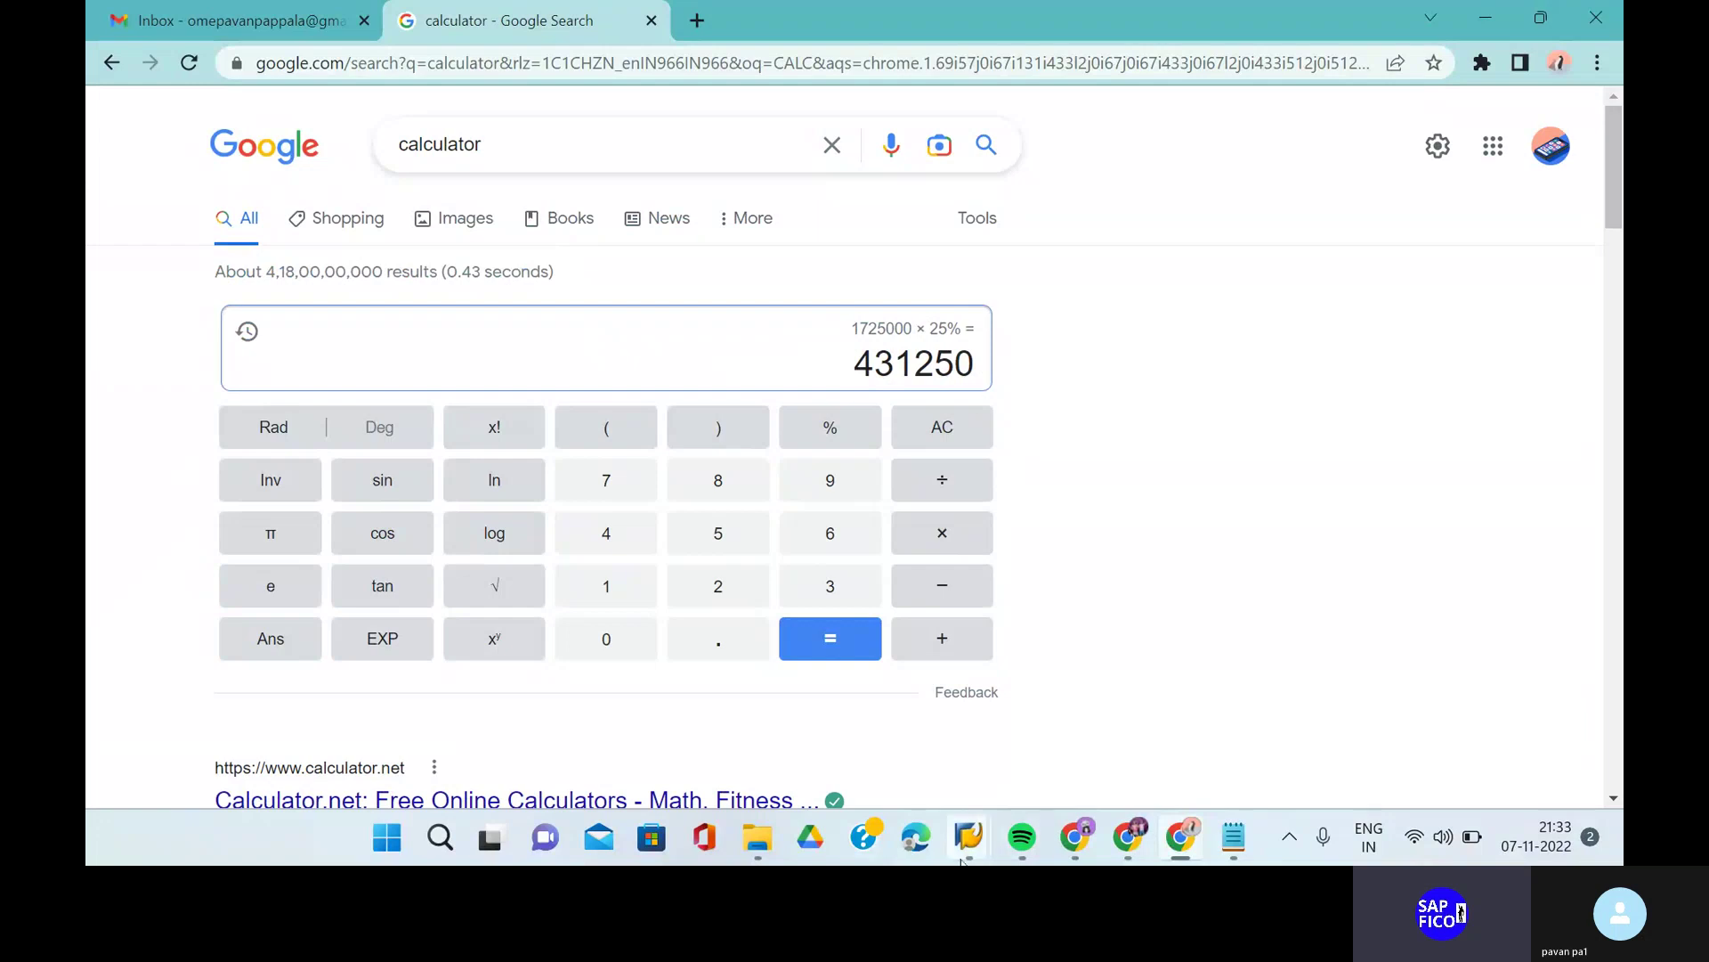
- Switch to the SAP down-payment monitoring report and create a down payment request for the 25% voluntary down payment line
{"action": "mouse_move", "coordinate": [969, 837]}
{"action": "left_click", "coordinate": [1146, 747]}
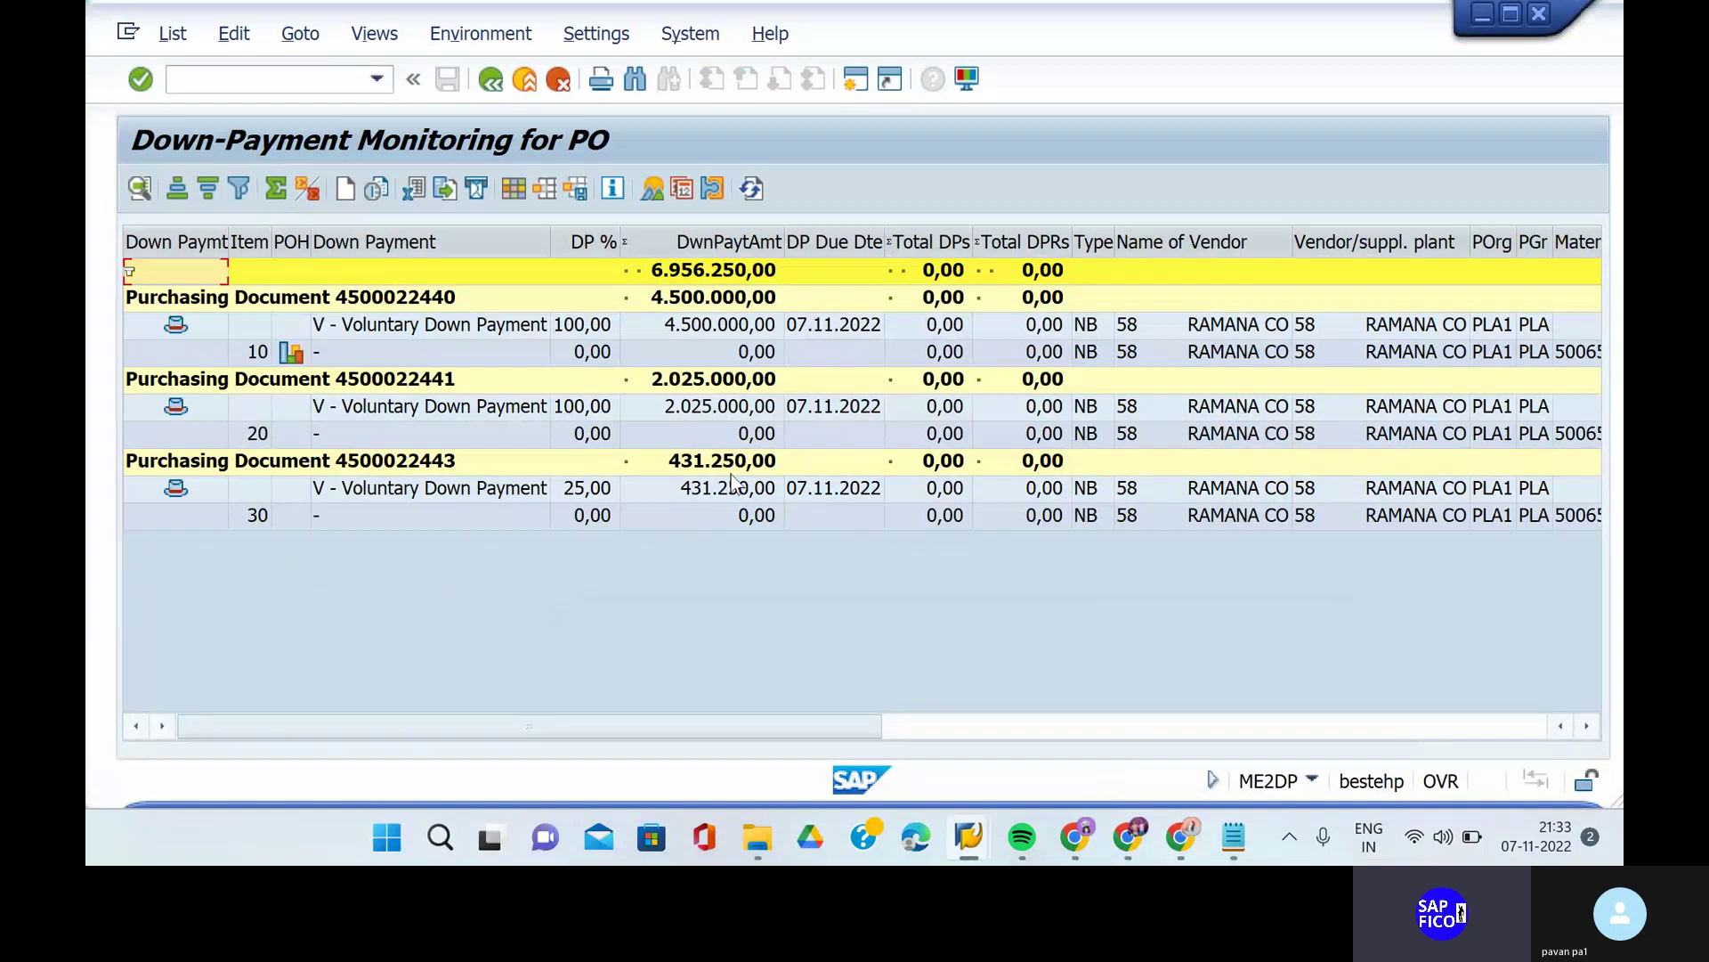
{"action": "left_click", "coordinate": [175, 489]}
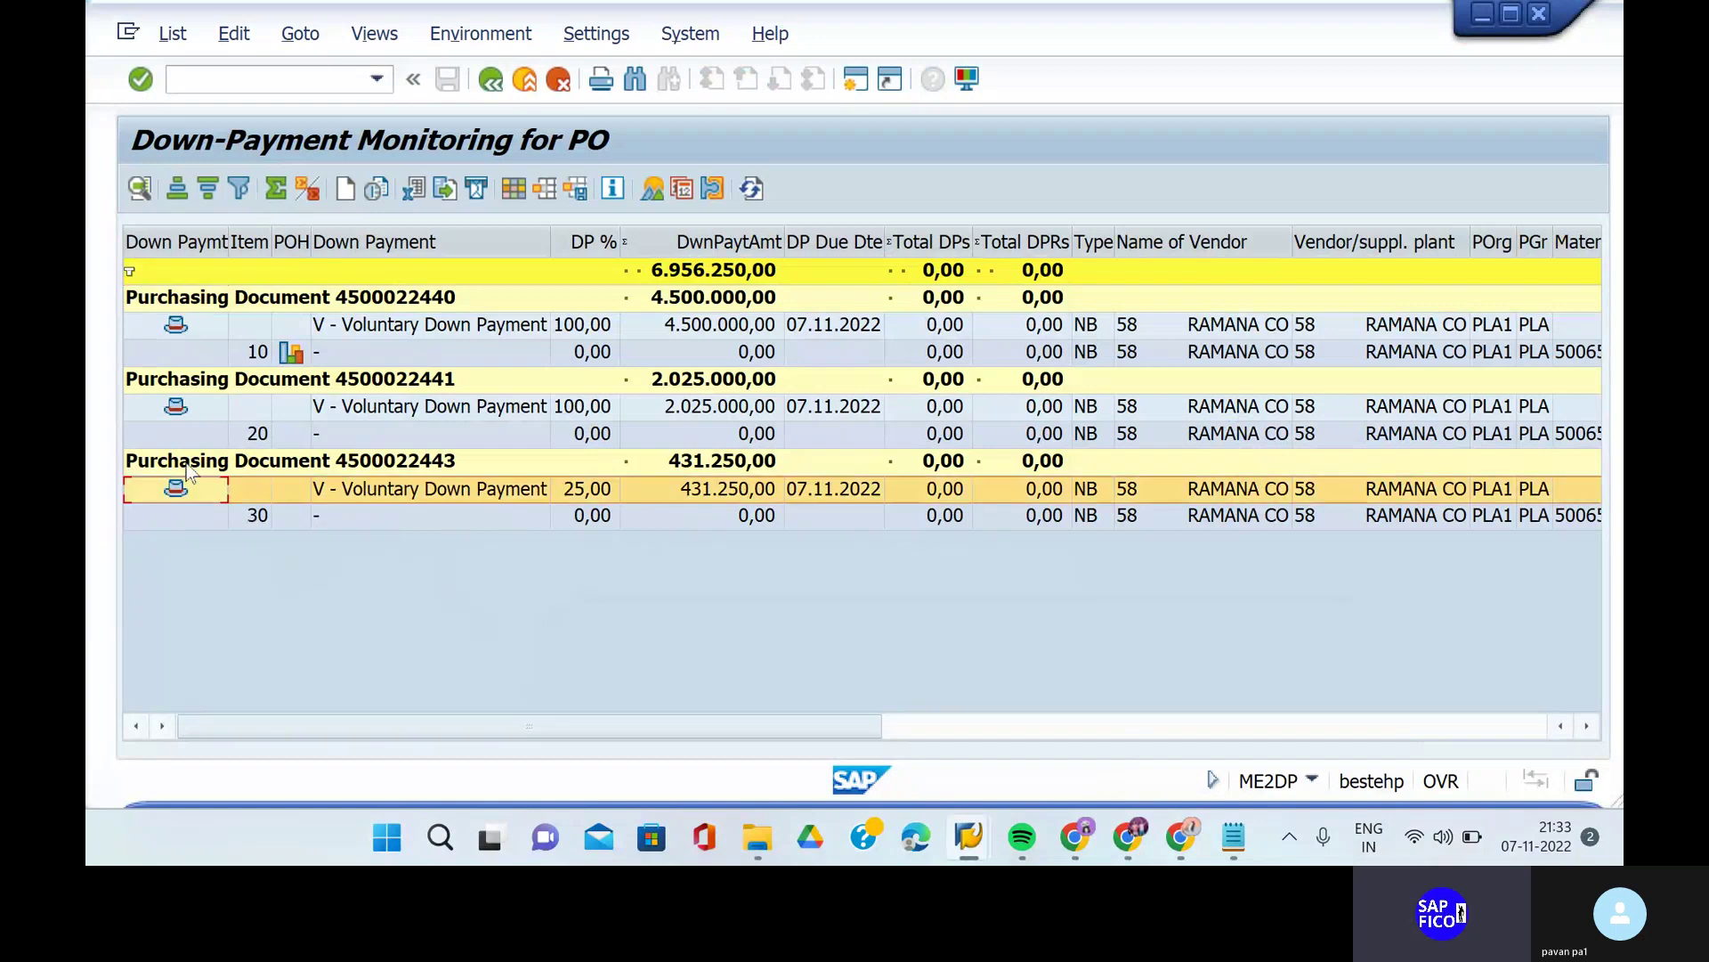
{"action": "left_click", "coordinate": [345, 188]}
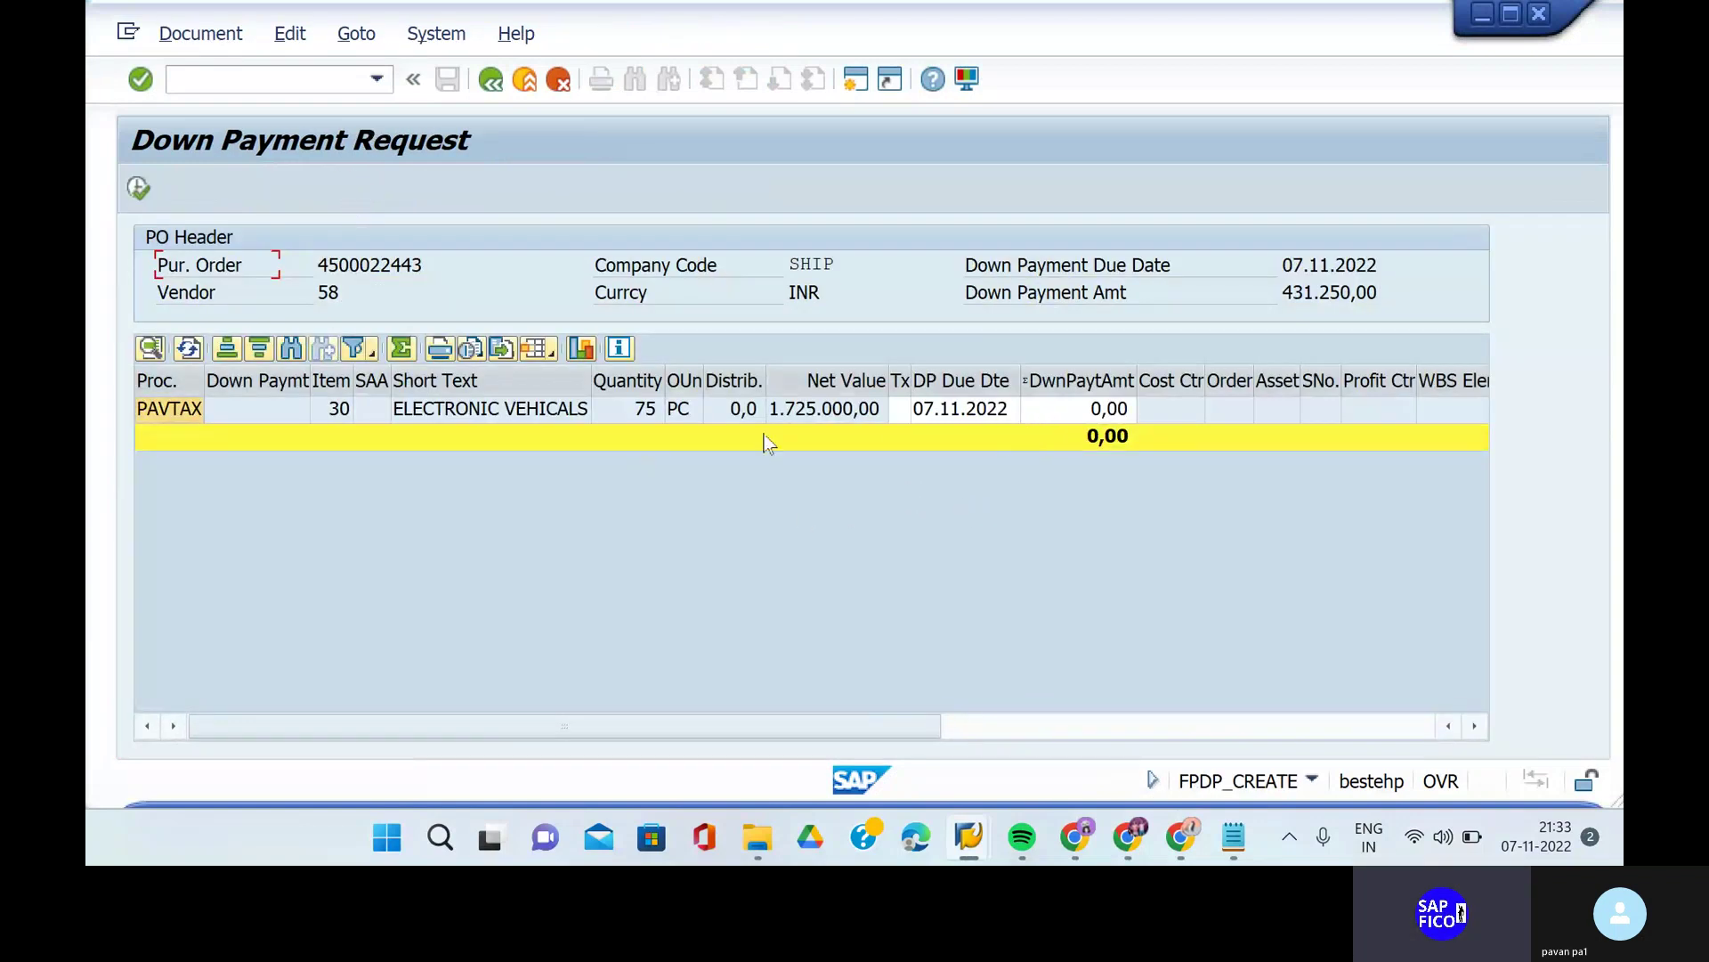
- Try to process the down payment request with an amount of 1.725.000 for item 30, and dismiss the information message
{"action": "left_click", "coordinate": [1066, 410]}
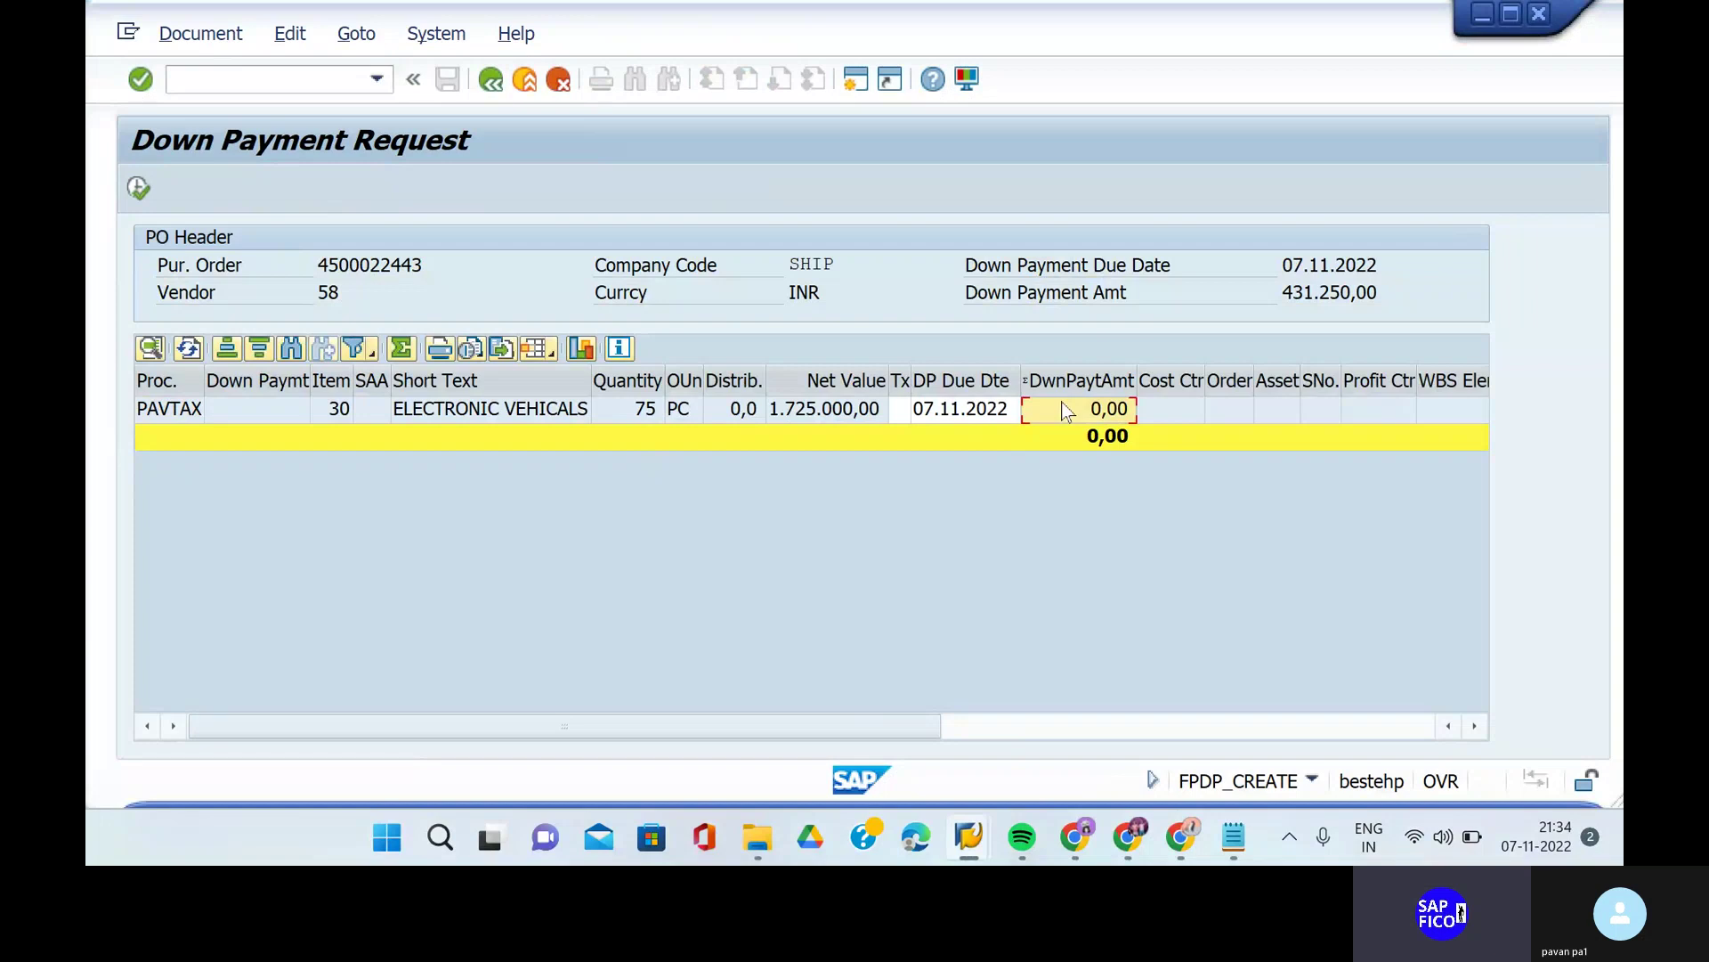
{"action": "type", "text": "1"}
{"action": "type", "text": "725000"}
{"action": "key", "text": "Return"}
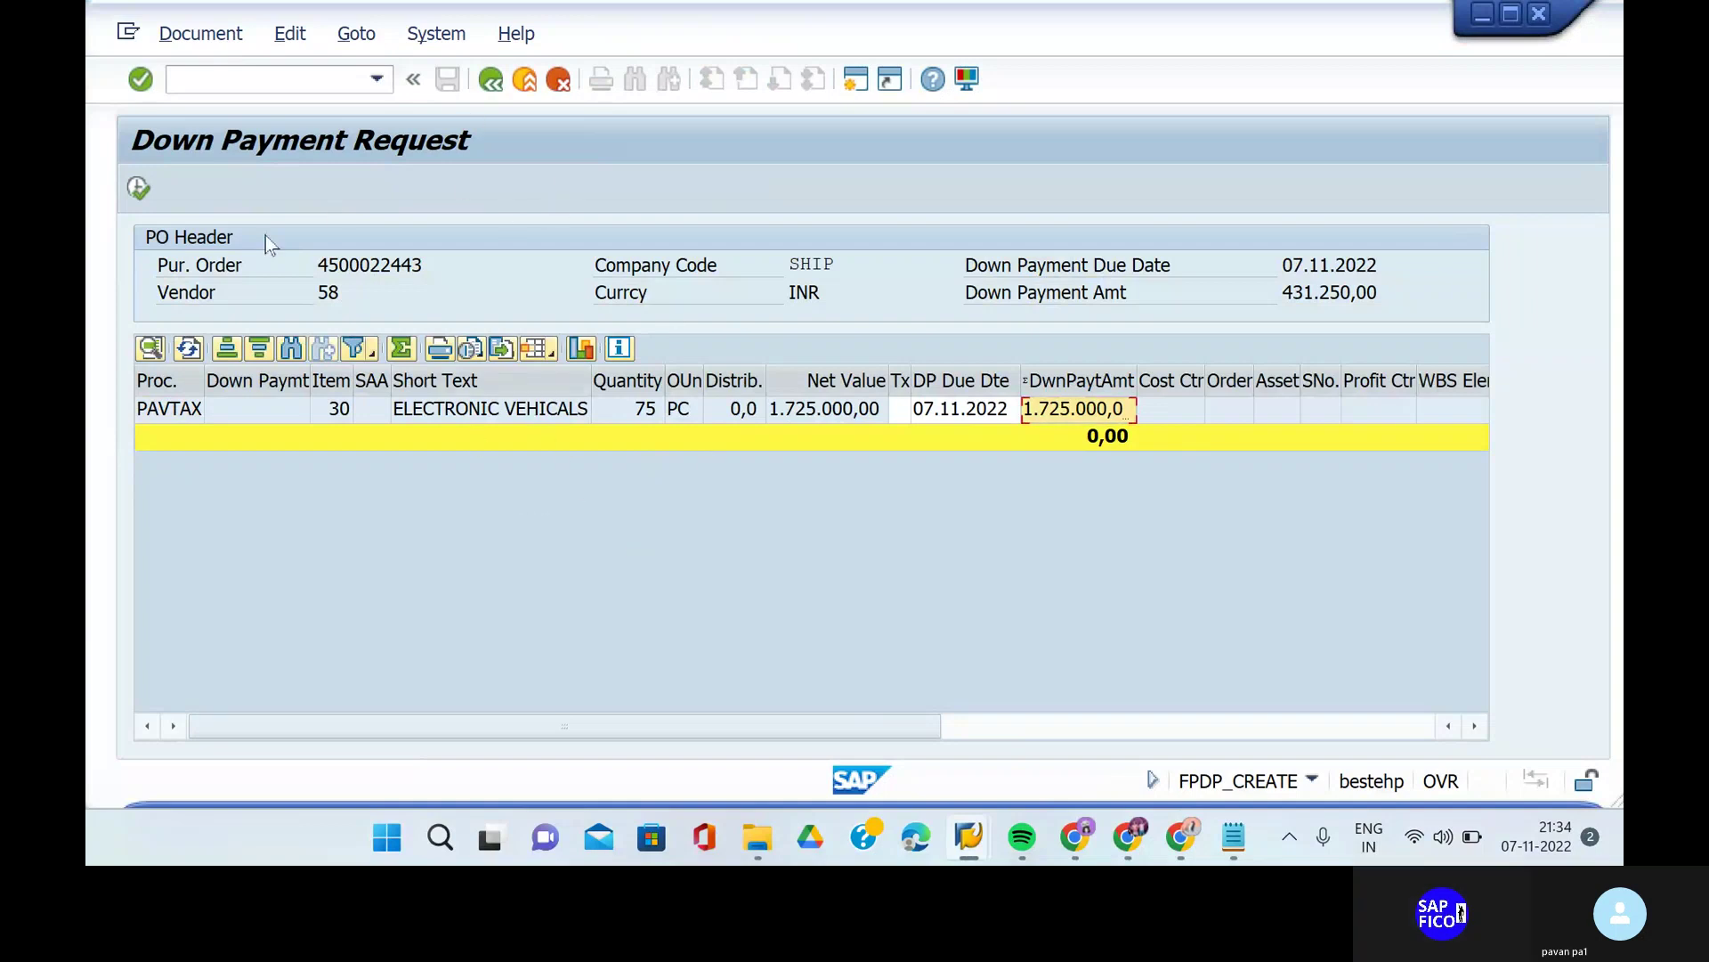
{"action": "left_click", "coordinate": [138, 187]}
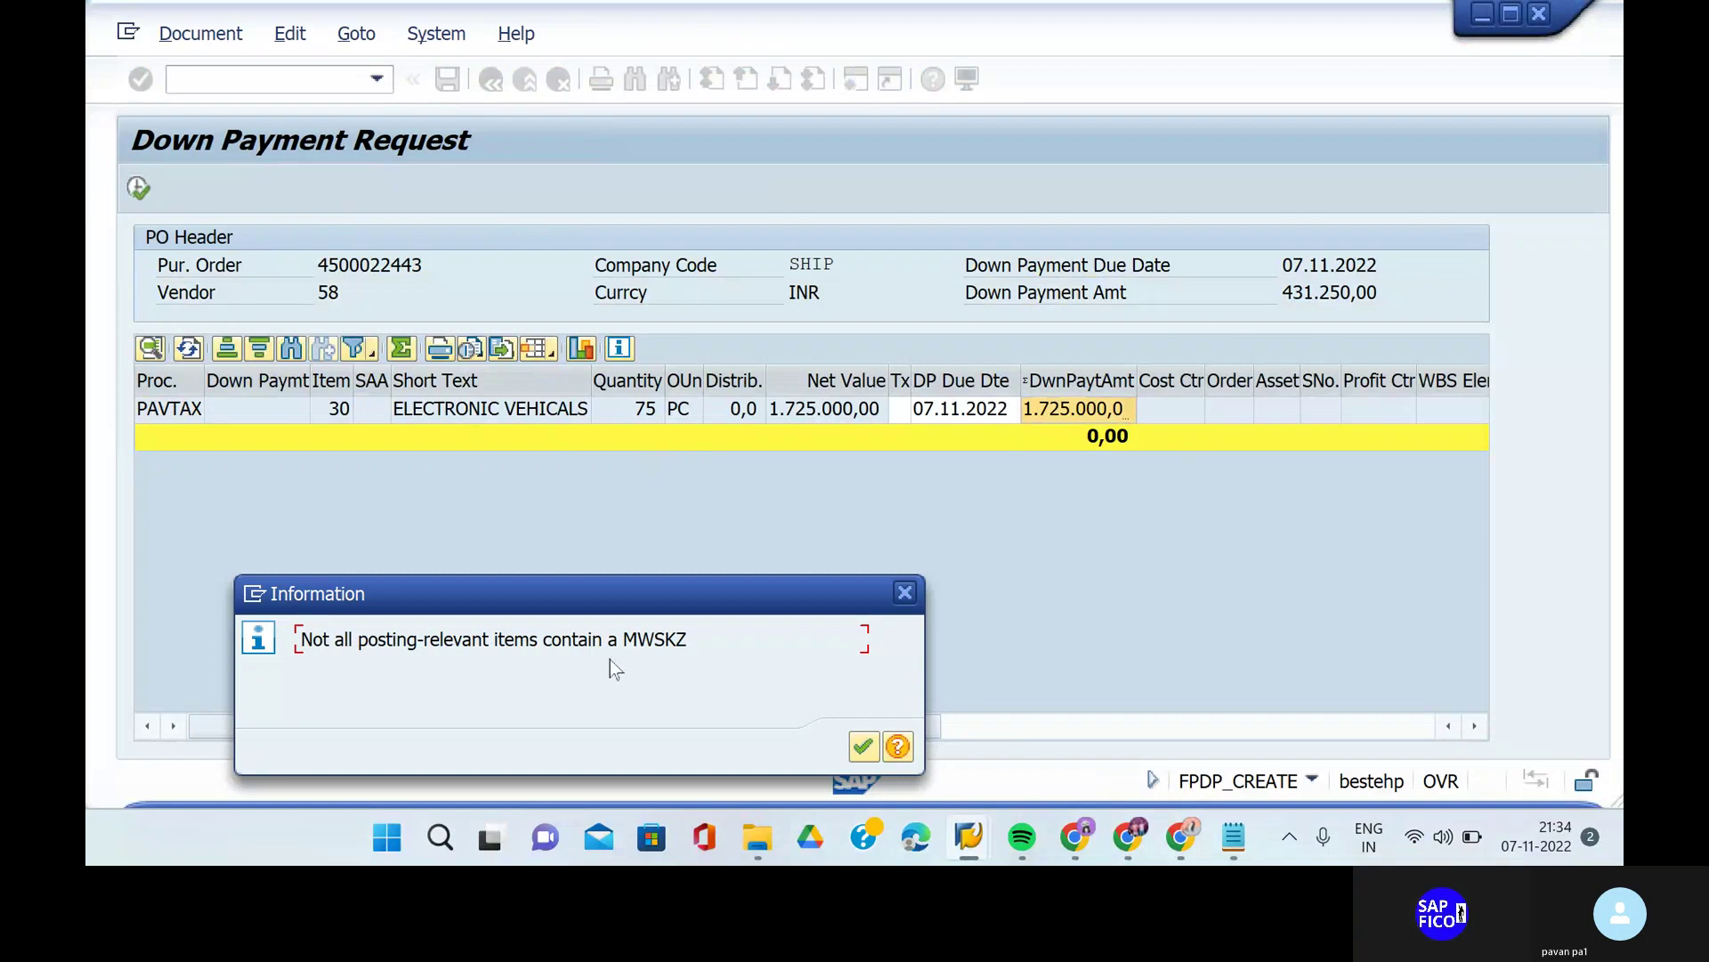
{"action": "left_click_drag", "start_coordinate": [517, 595], "coordinate": [709, 310]}
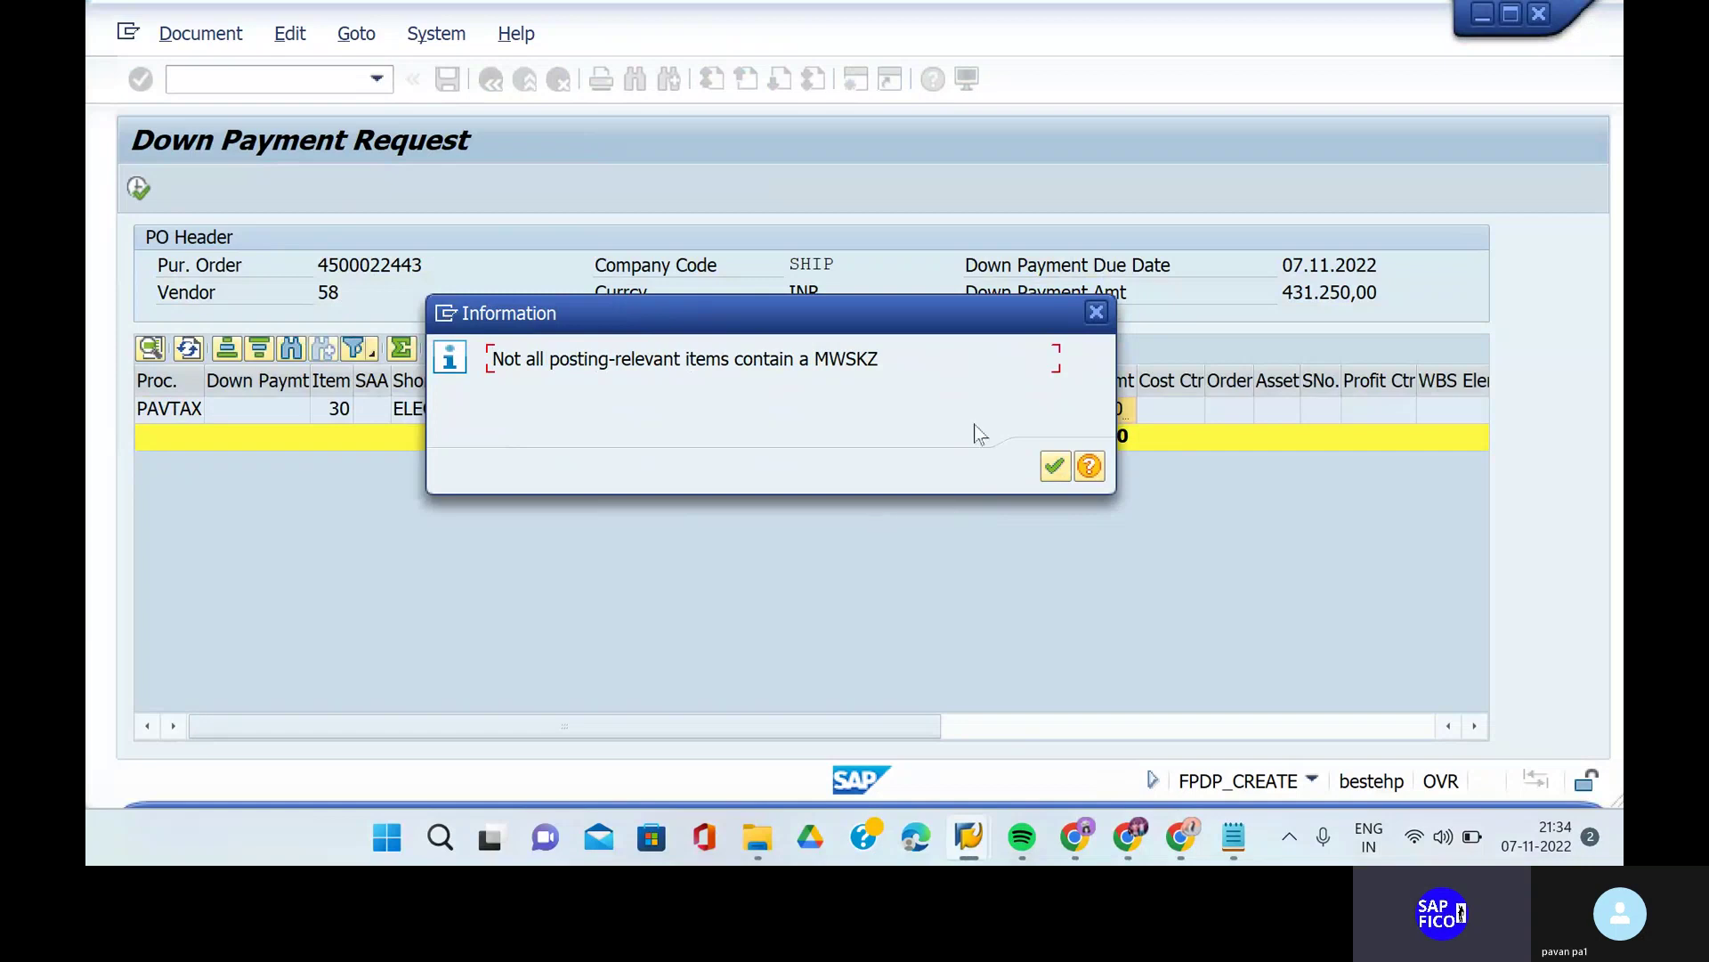
{"action": "left_click", "coordinate": [1054, 466]}
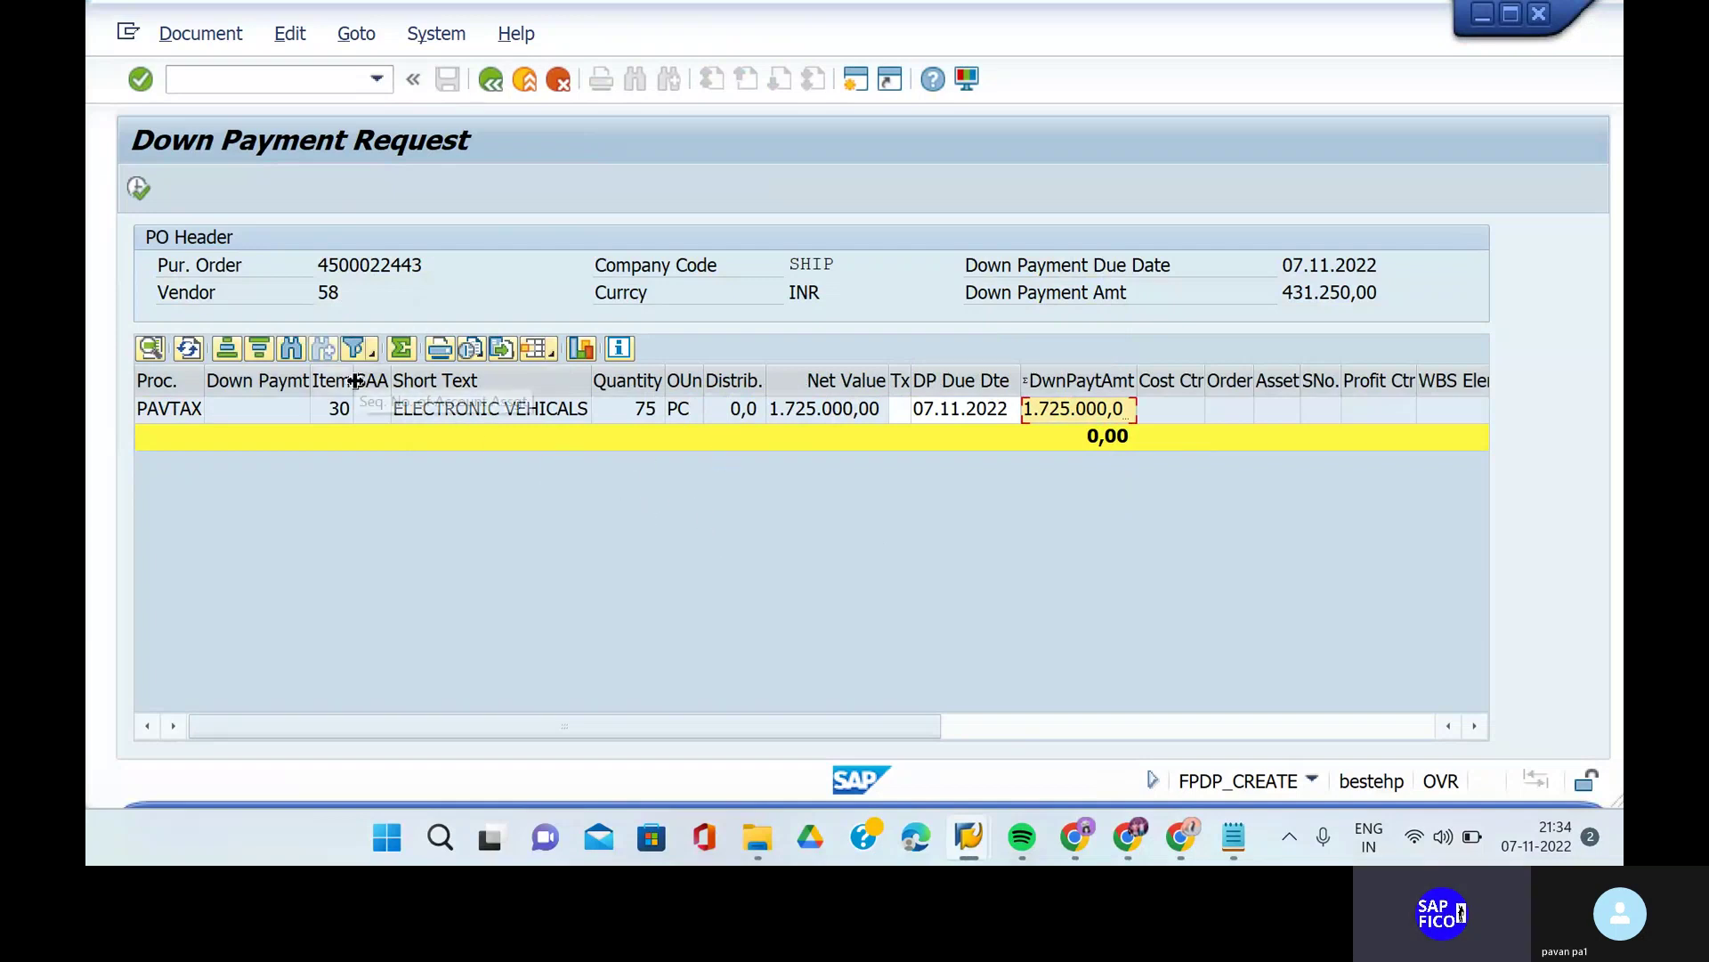
- Set the down payment amount of item 30, ELECTRONIC VEHICALS, to 431.250
{"action": "left_click", "coordinate": [1114, 409]}
{"action": "key", "text": "BackSpace"}
{"action": "key", "text": "BackSpace"}
{"action": "key", "text": "BackSpace"}
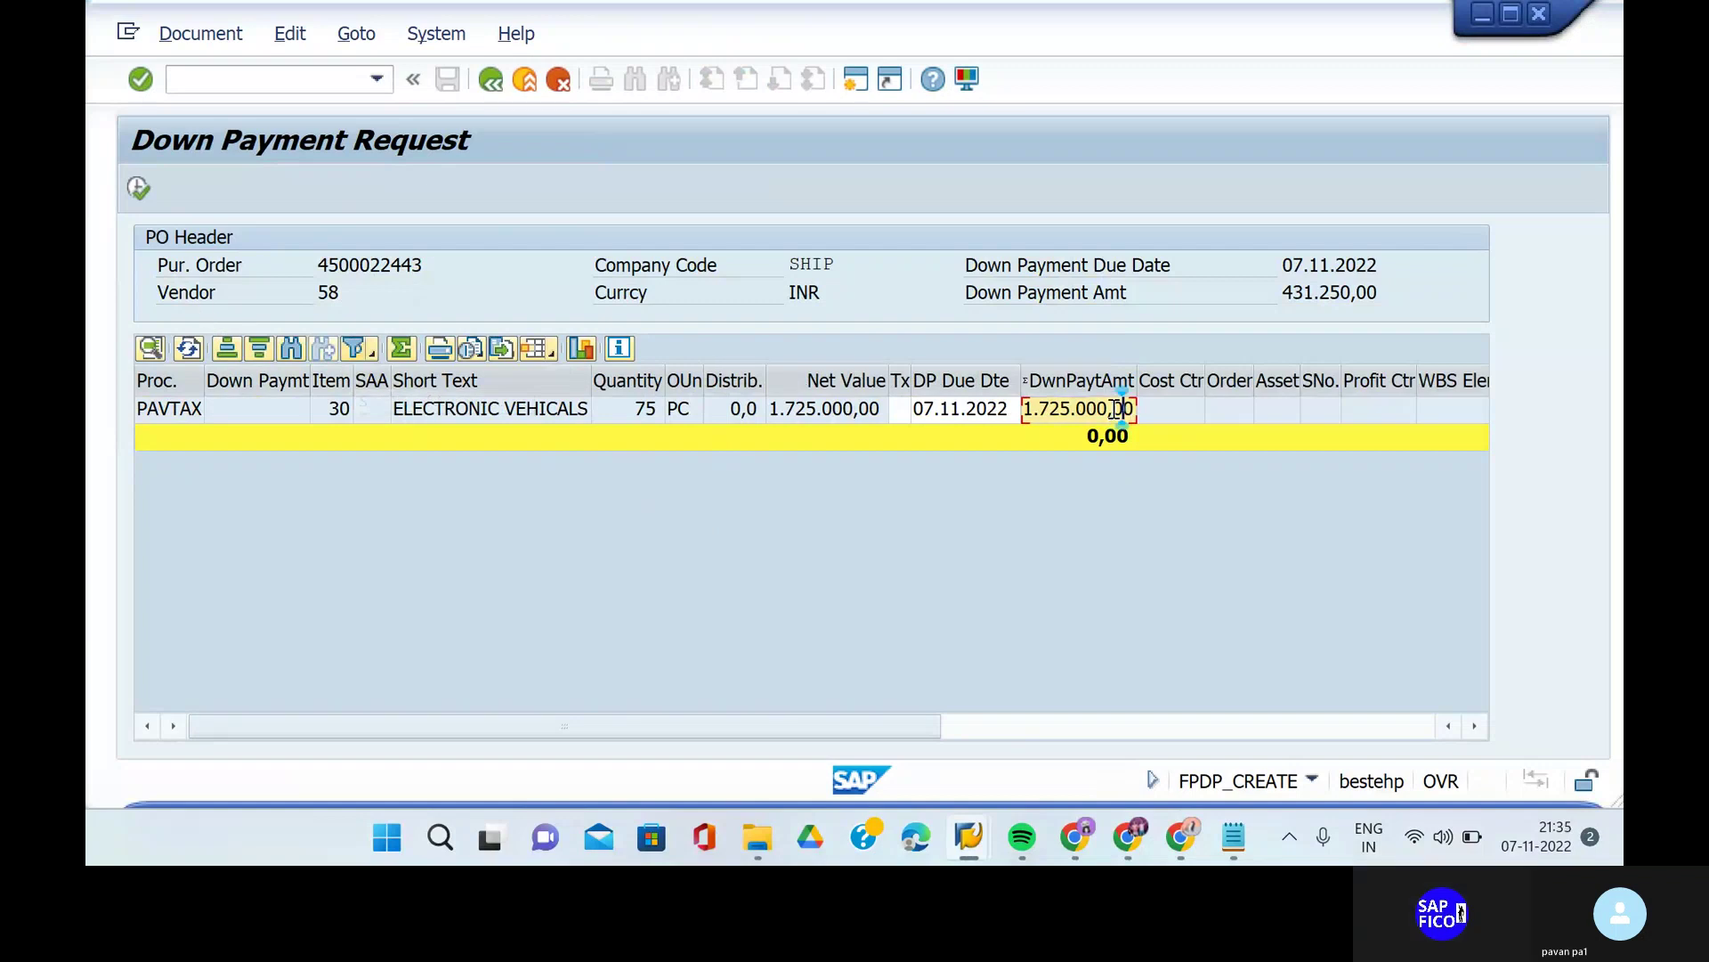
{"action": "key", "text": "BackSpace"}
{"action": "key", "text": "BackSpace"}
{"action": "key", "text": "BackSpace"}
{"action": "key", "text": "BackSpace"}
{"action": "key", "text": "BackSpace"}
{"action": "key", "text": "BackSpace"}
{"action": "key", "text": "BackSpace"}
{"action": "key", "text": "BackSpace"}
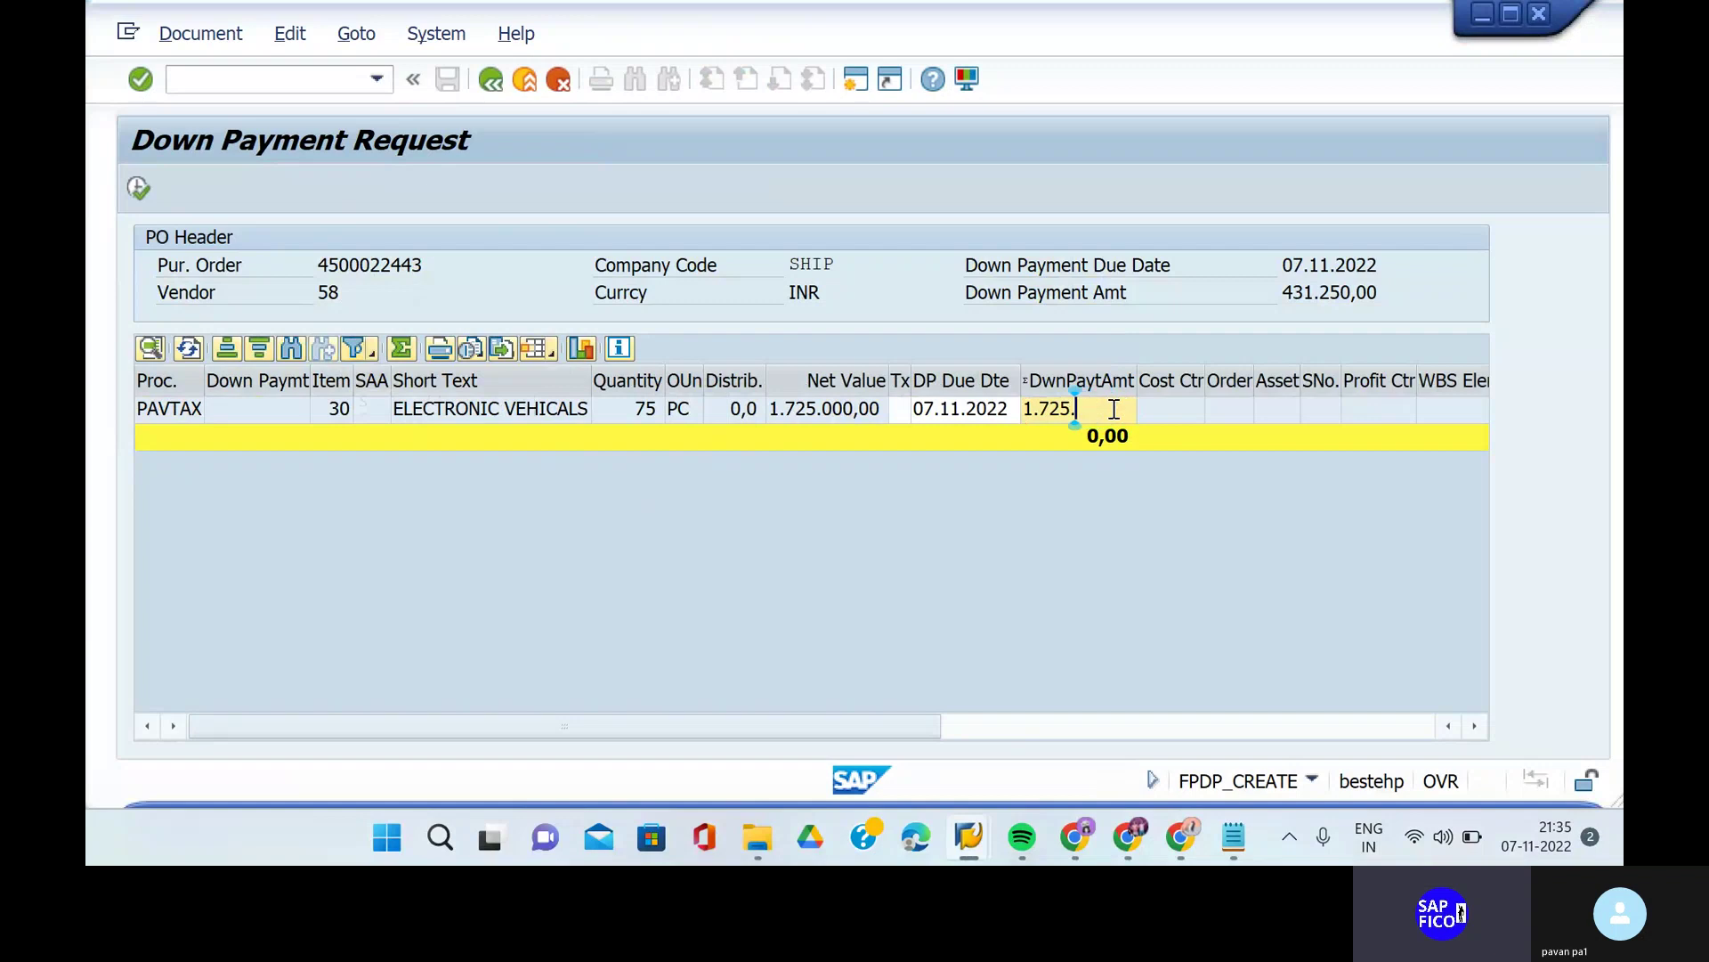
{"action": "key", "text": "BackSpace"}
{"action": "type", "text": "431.250"}
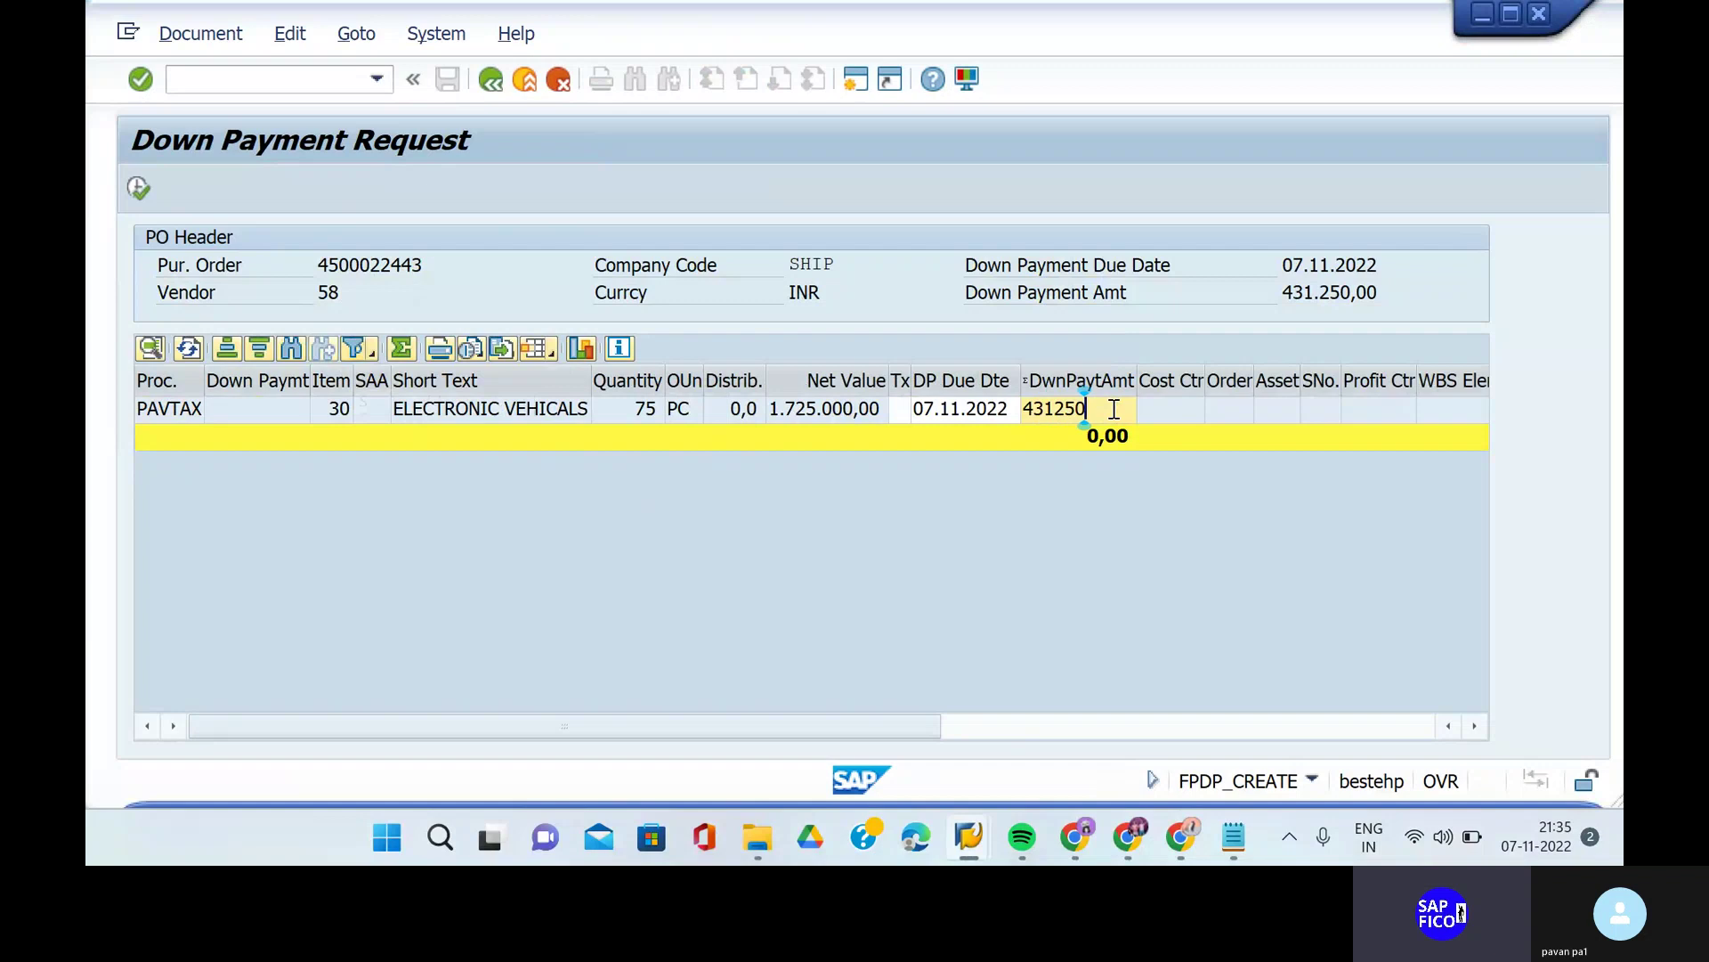
{"action": "key", "text": "Return"}
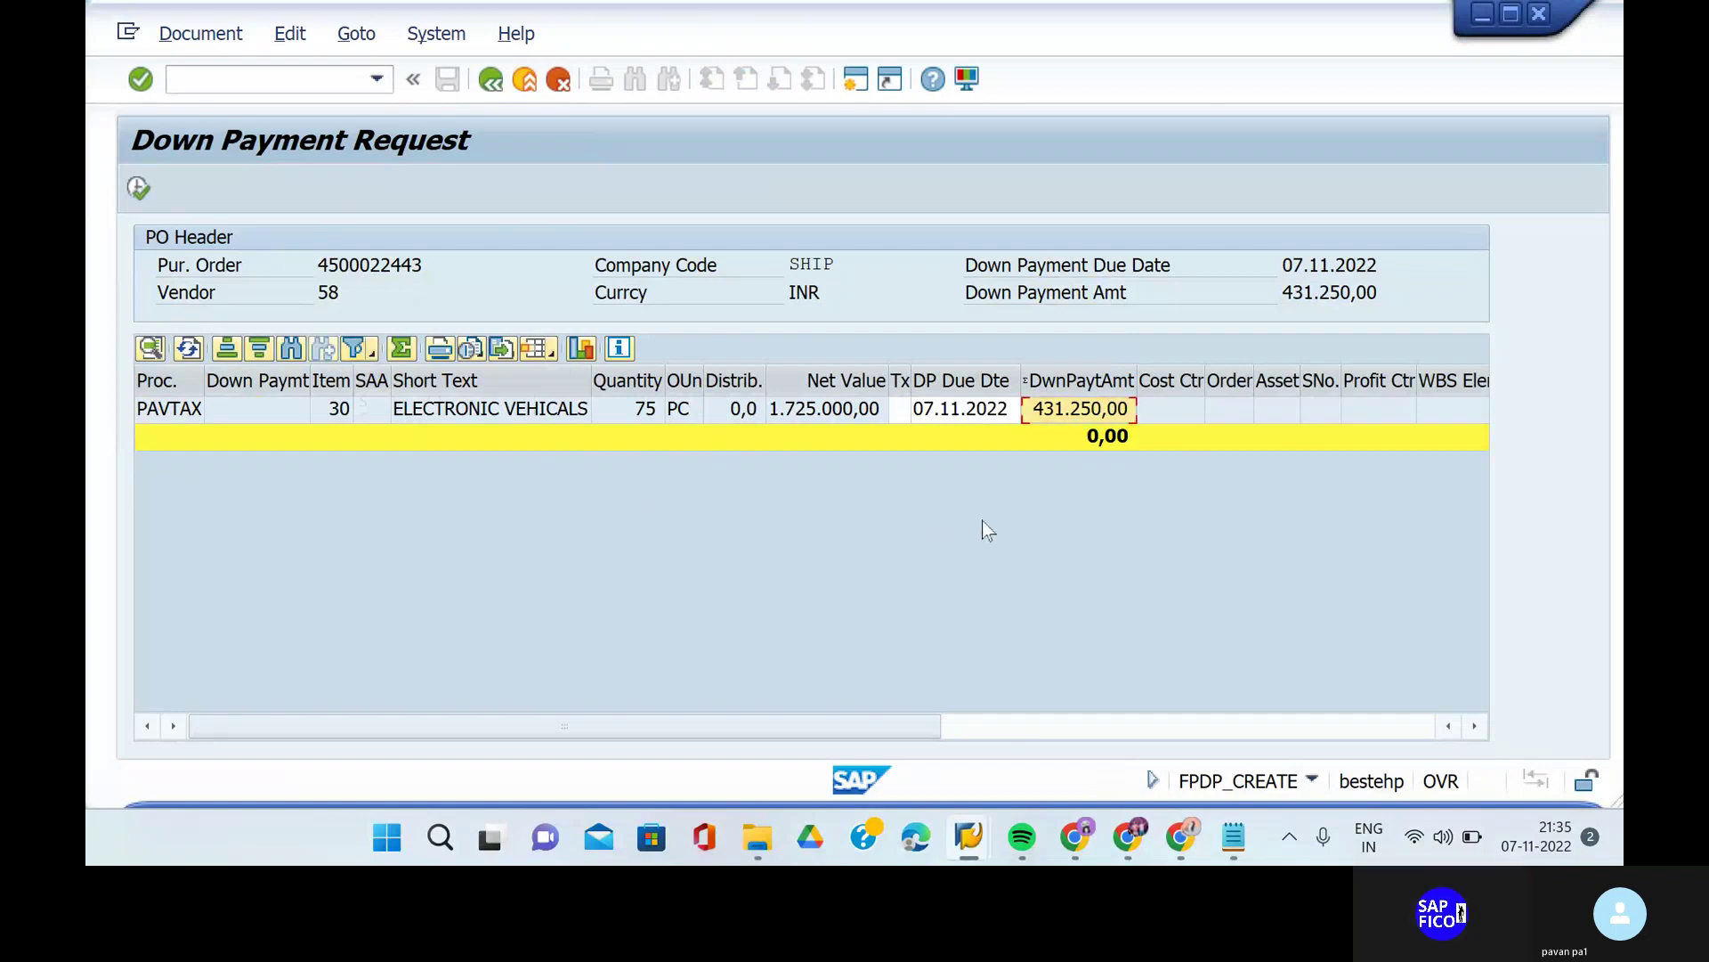
- Switch to Chrome to check the 25% calculation, and return to the SAP down payment request
{"action": "left_click", "coordinate": [1180, 837]}
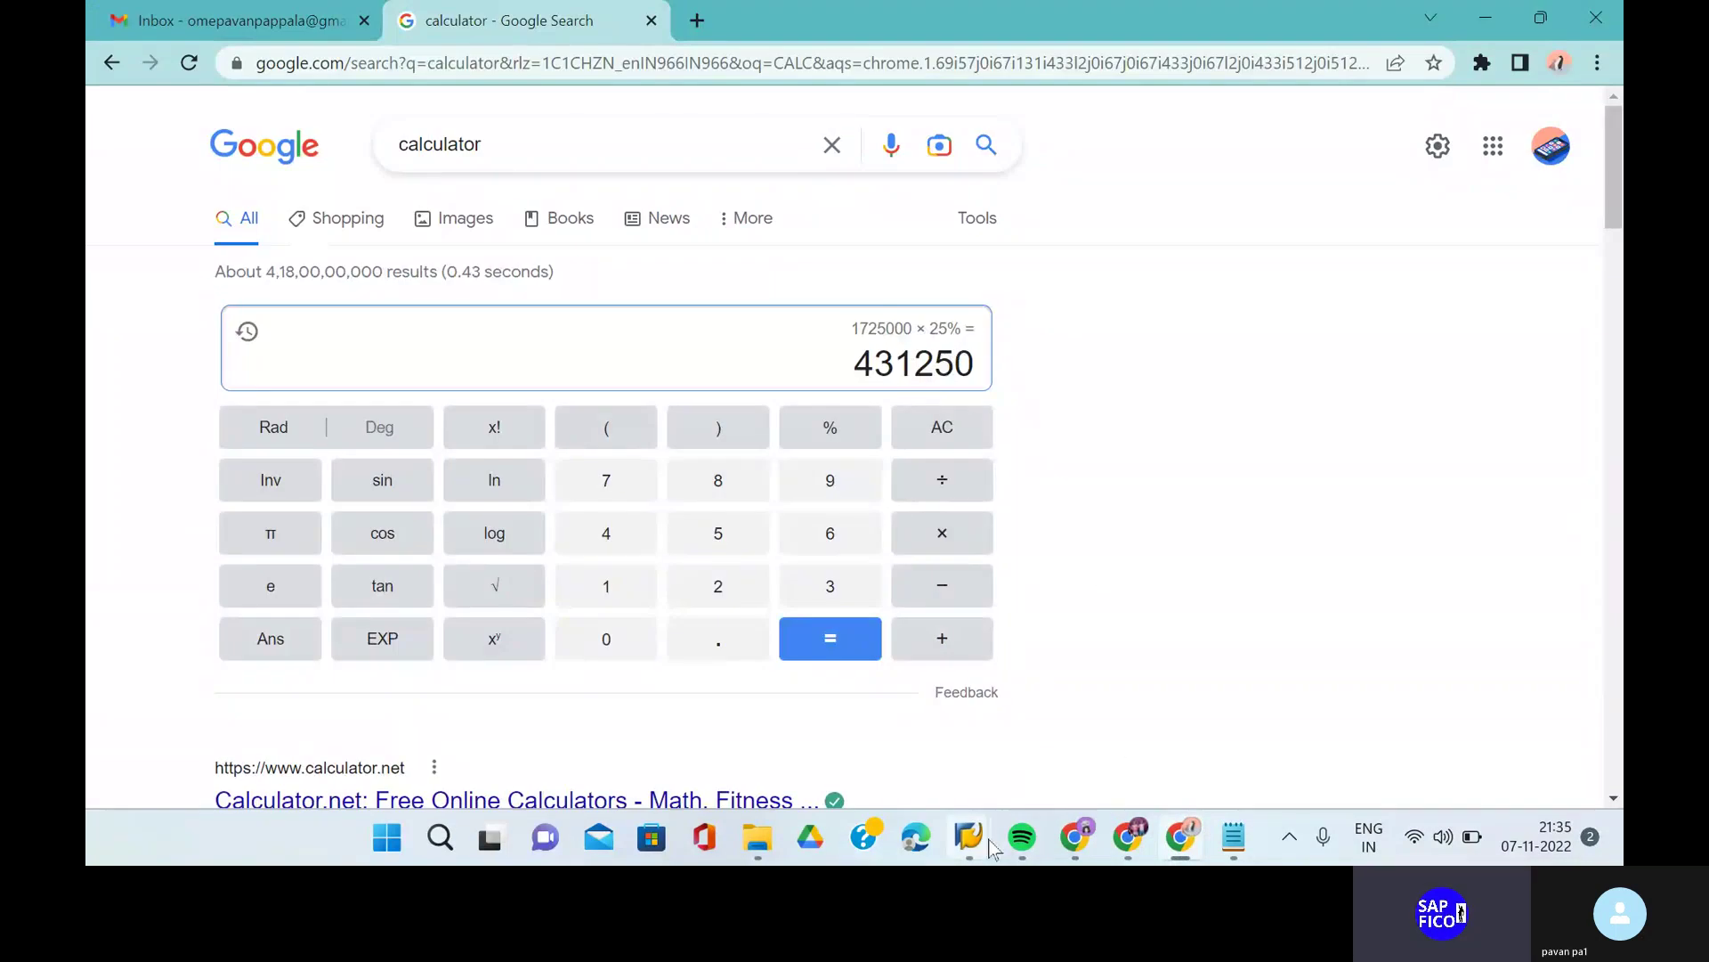
{"action": "mouse_move", "coordinate": [1012, 815]}
{"action": "left_click", "coordinate": [1206, 718]}
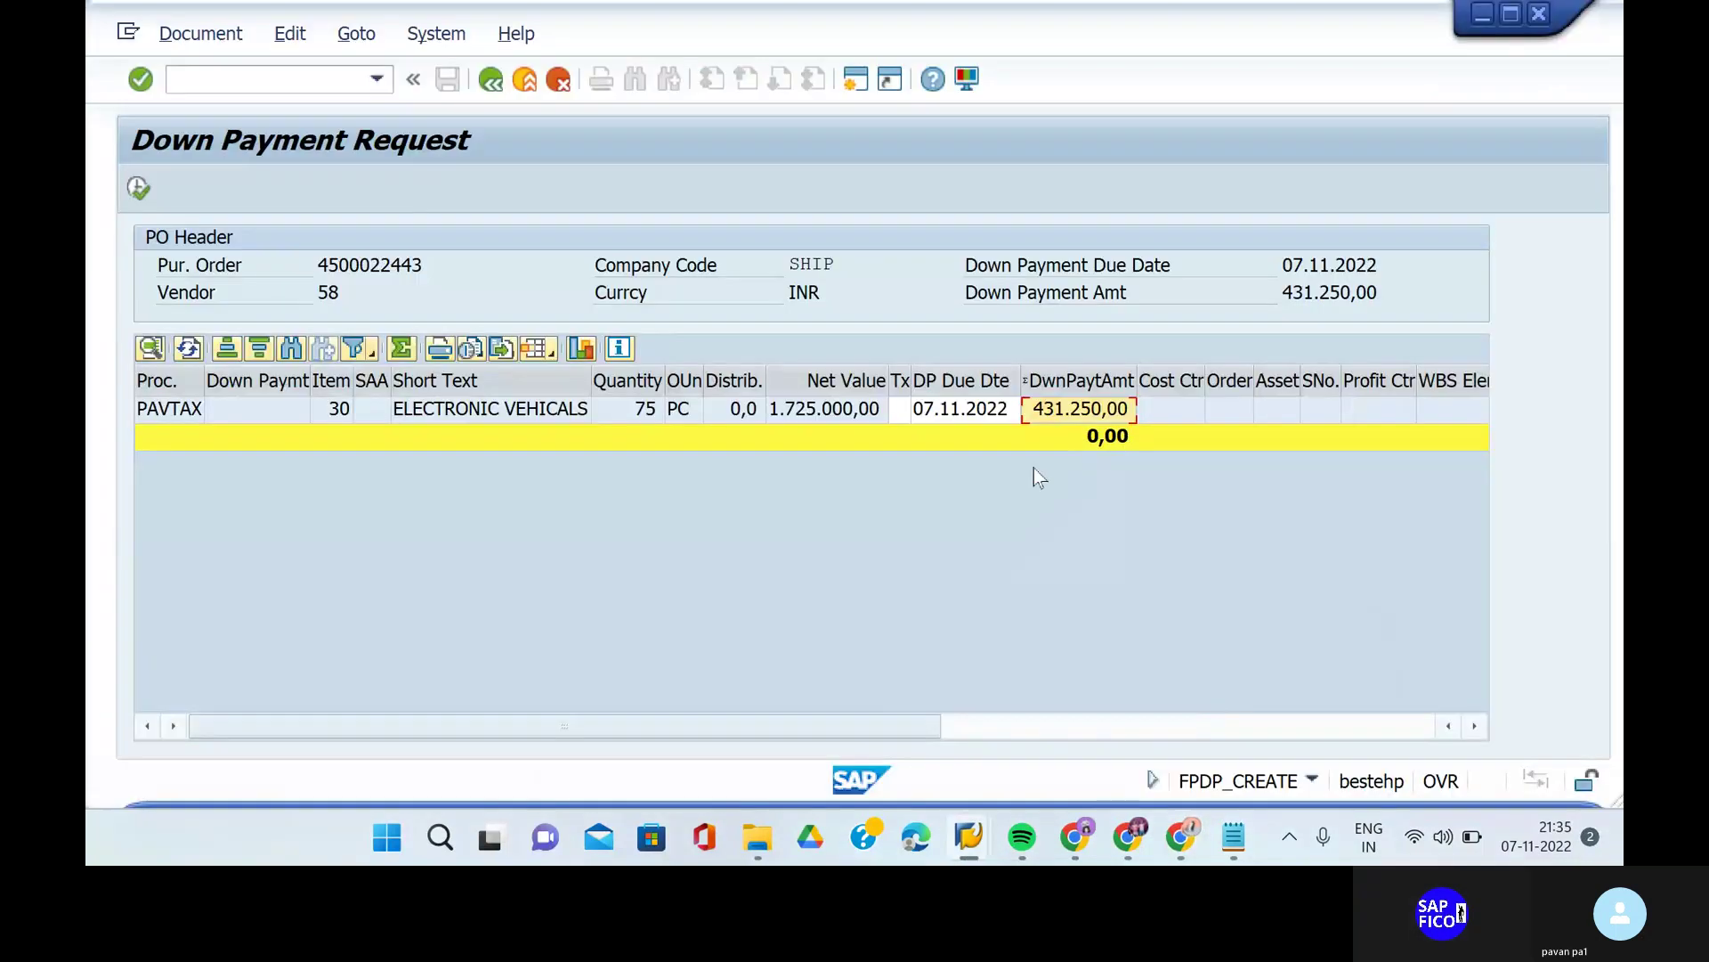
- Process the down payment request, enter document date 07.11.2022 in its header data, and exit without saving
{"action": "left_click", "coordinate": [138, 189]}
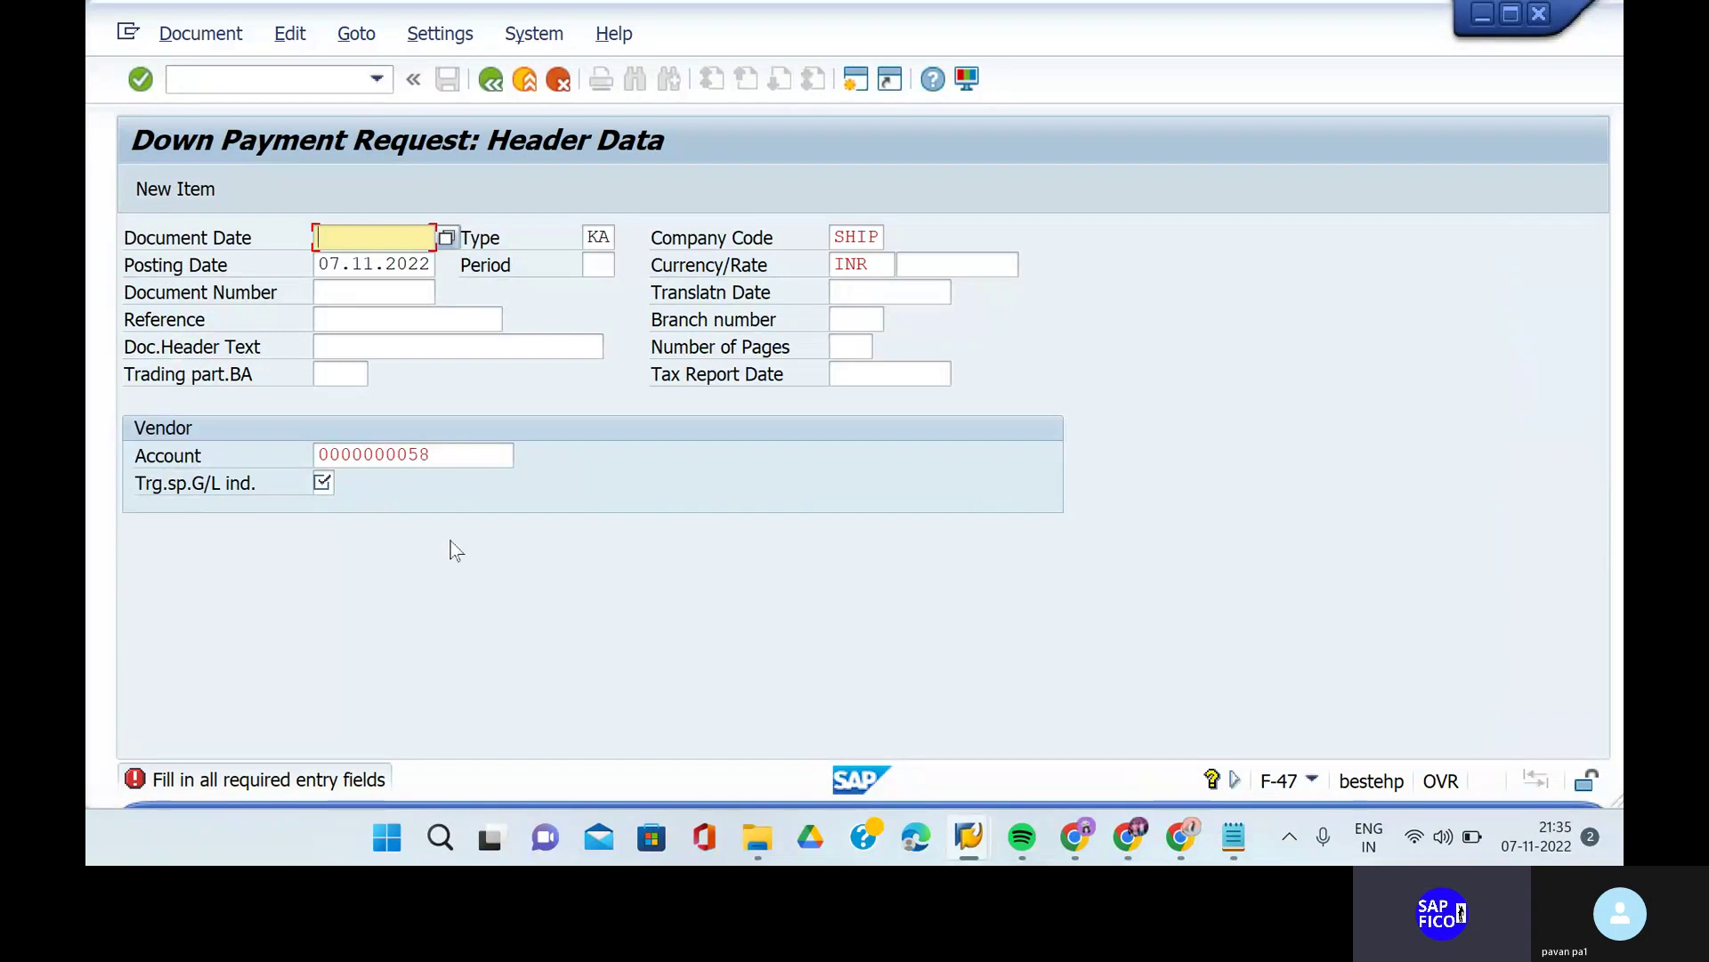
{"action": "key", "text": "BackSpace"}
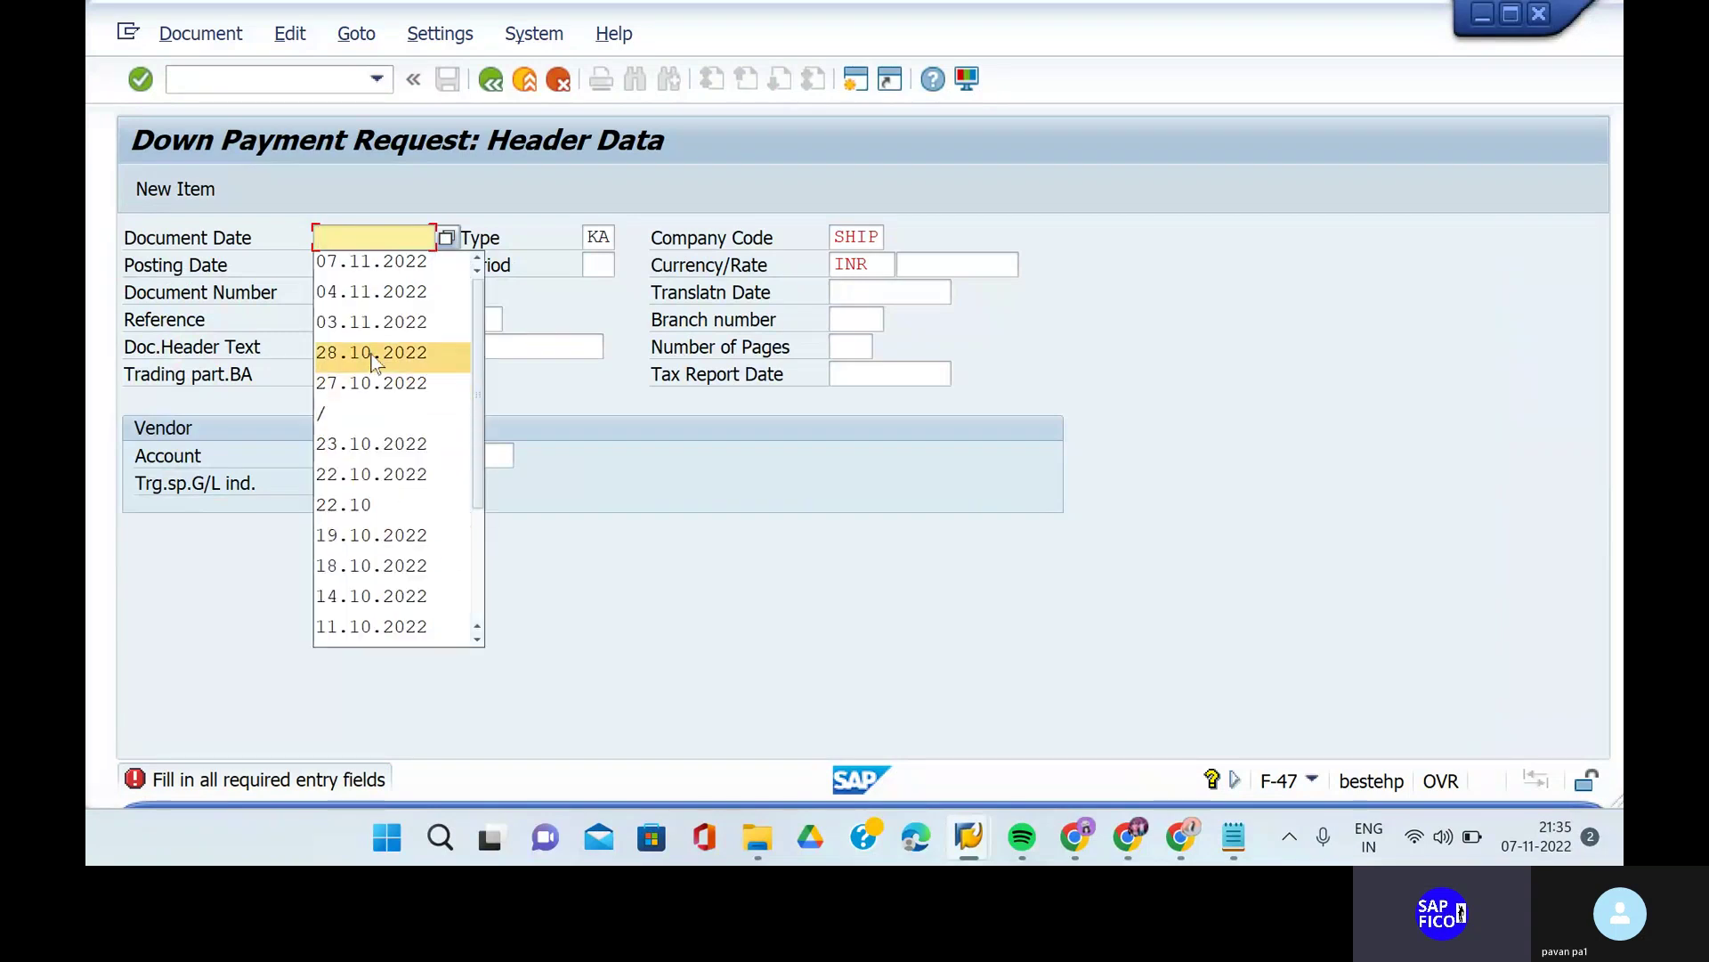
{"action": "left_click", "coordinate": [401, 260]}
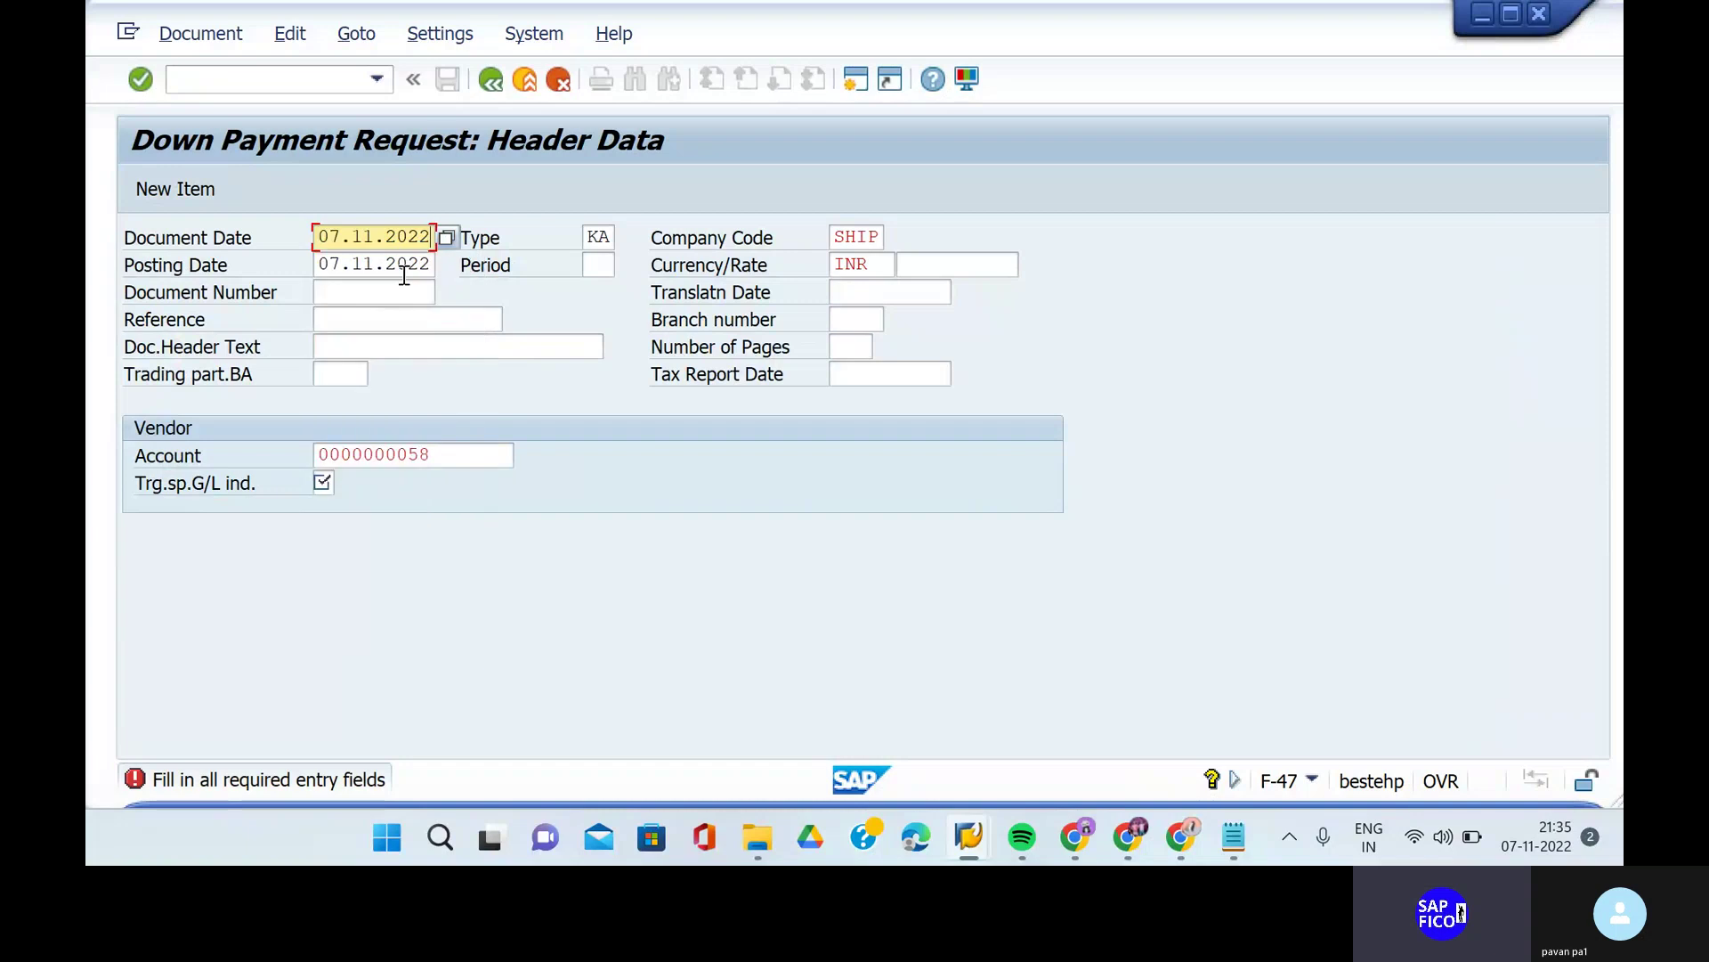
{"action": "left_click", "coordinate": [385, 344]}
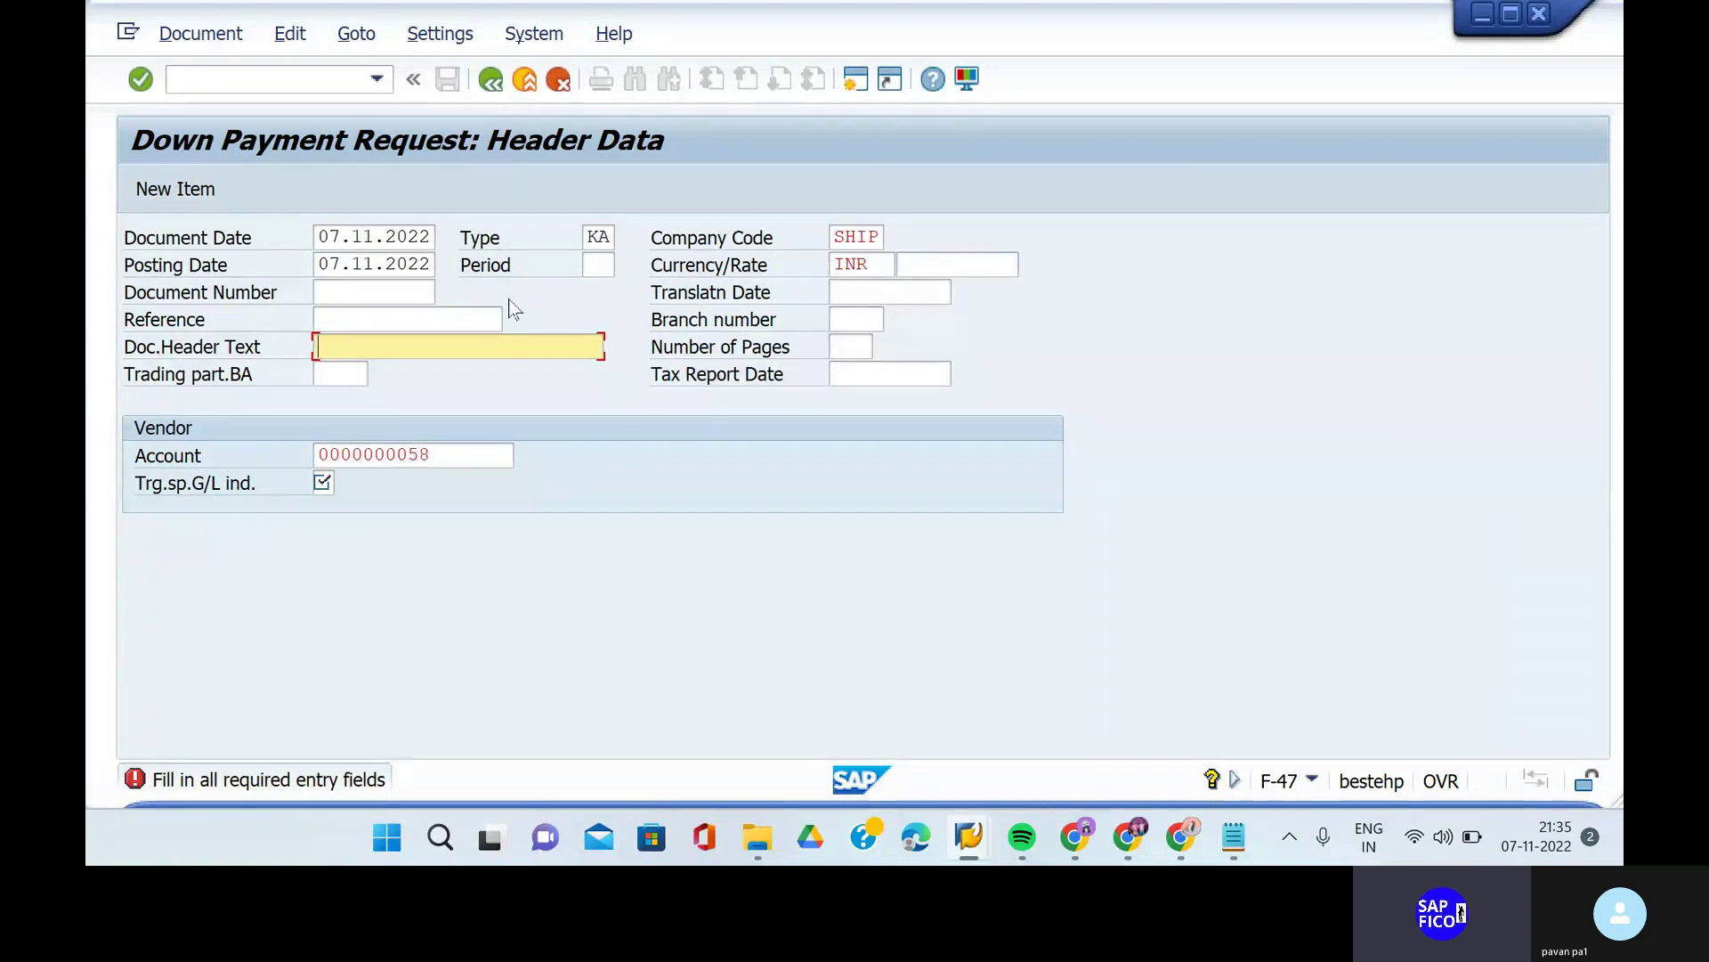
{"action": "left_click", "coordinate": [490, 90]}
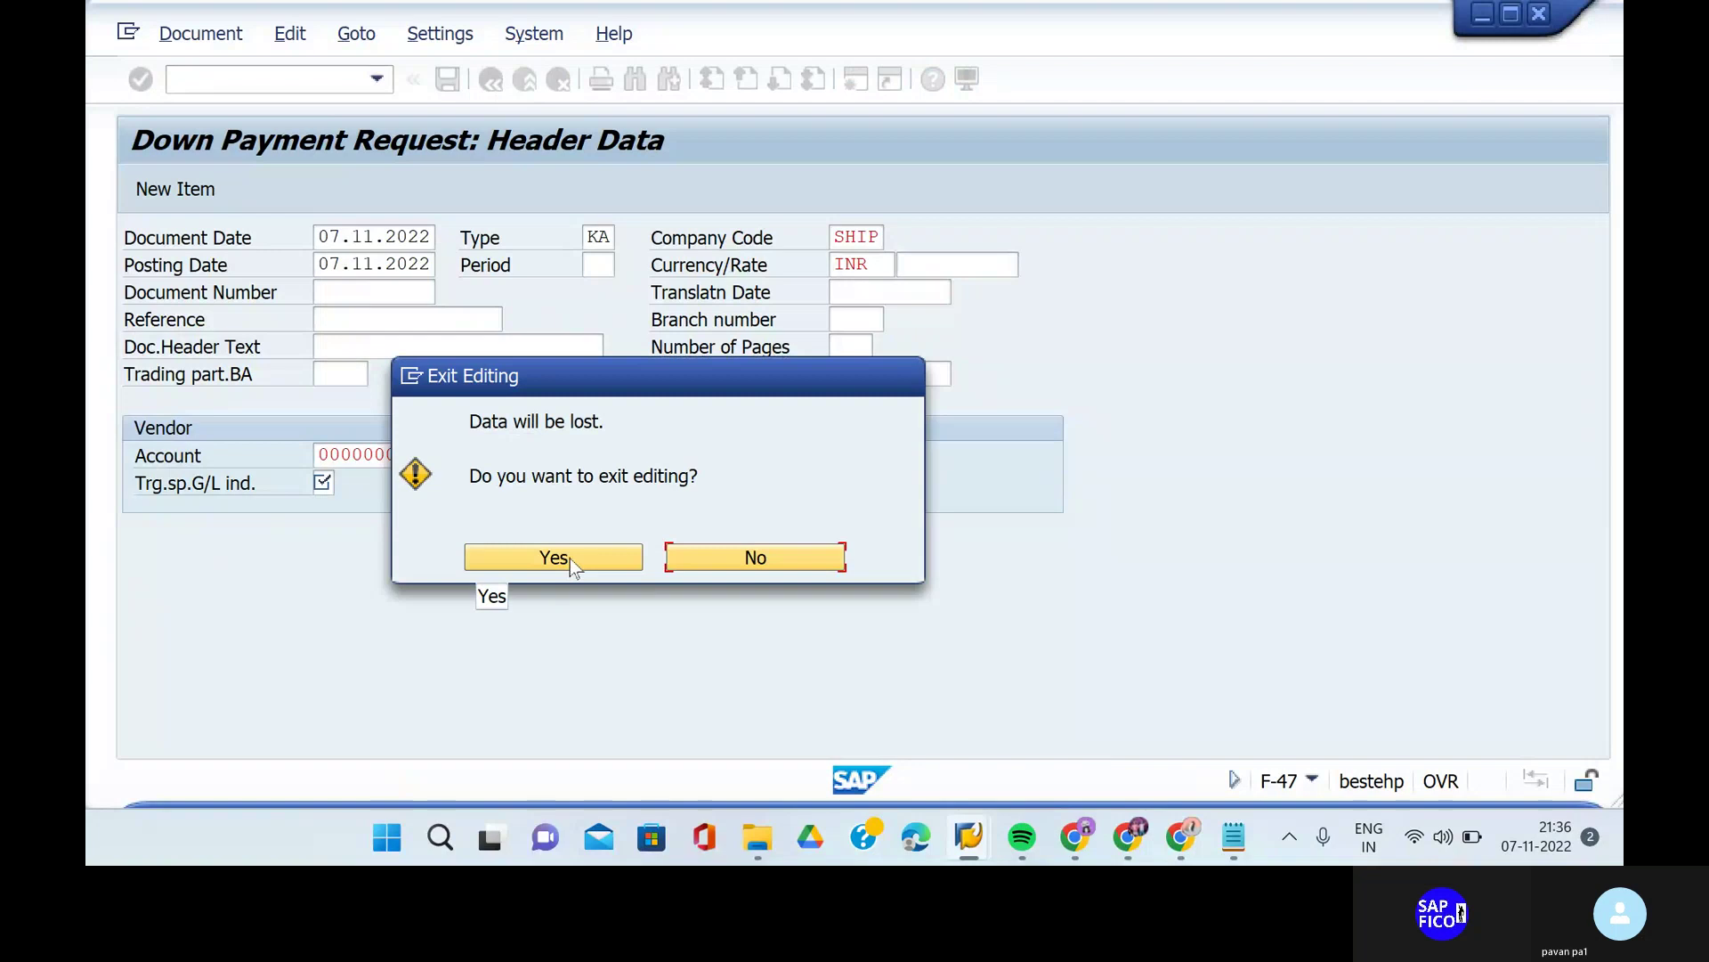
{"action": "left_click", "coordinate": [570, 558]}
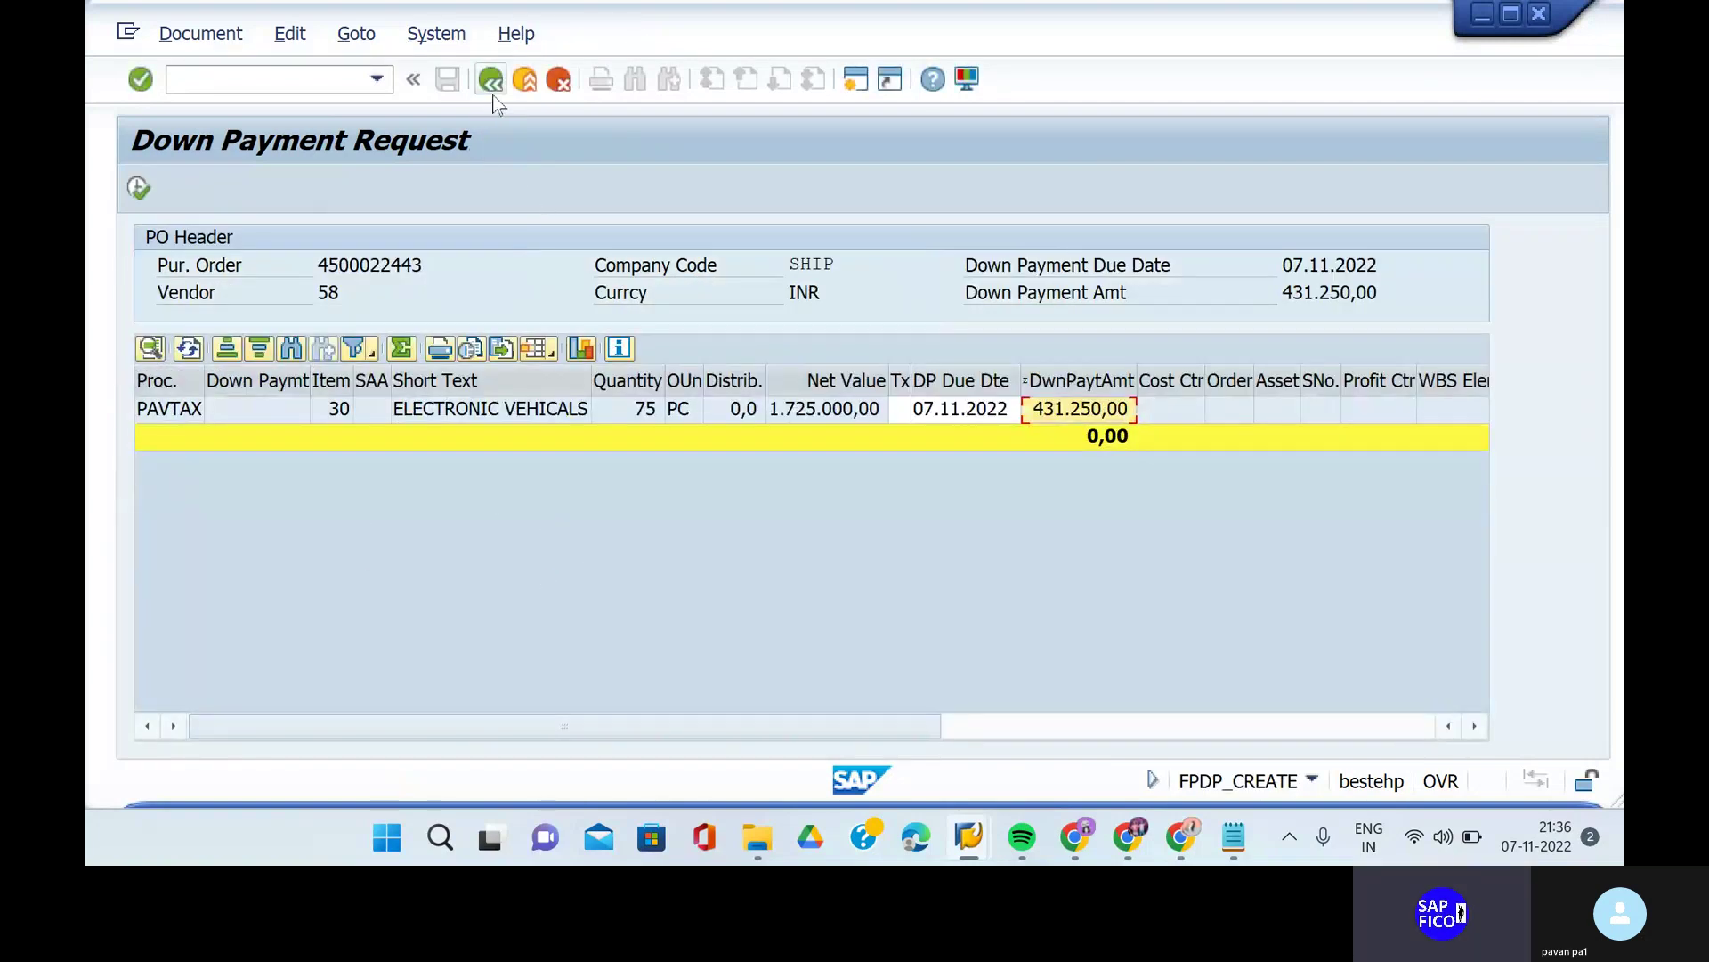
- Process the down payment request again and leave its header data, discarding the entries
{"action": "left_click", "coordinate": [136, 188]}
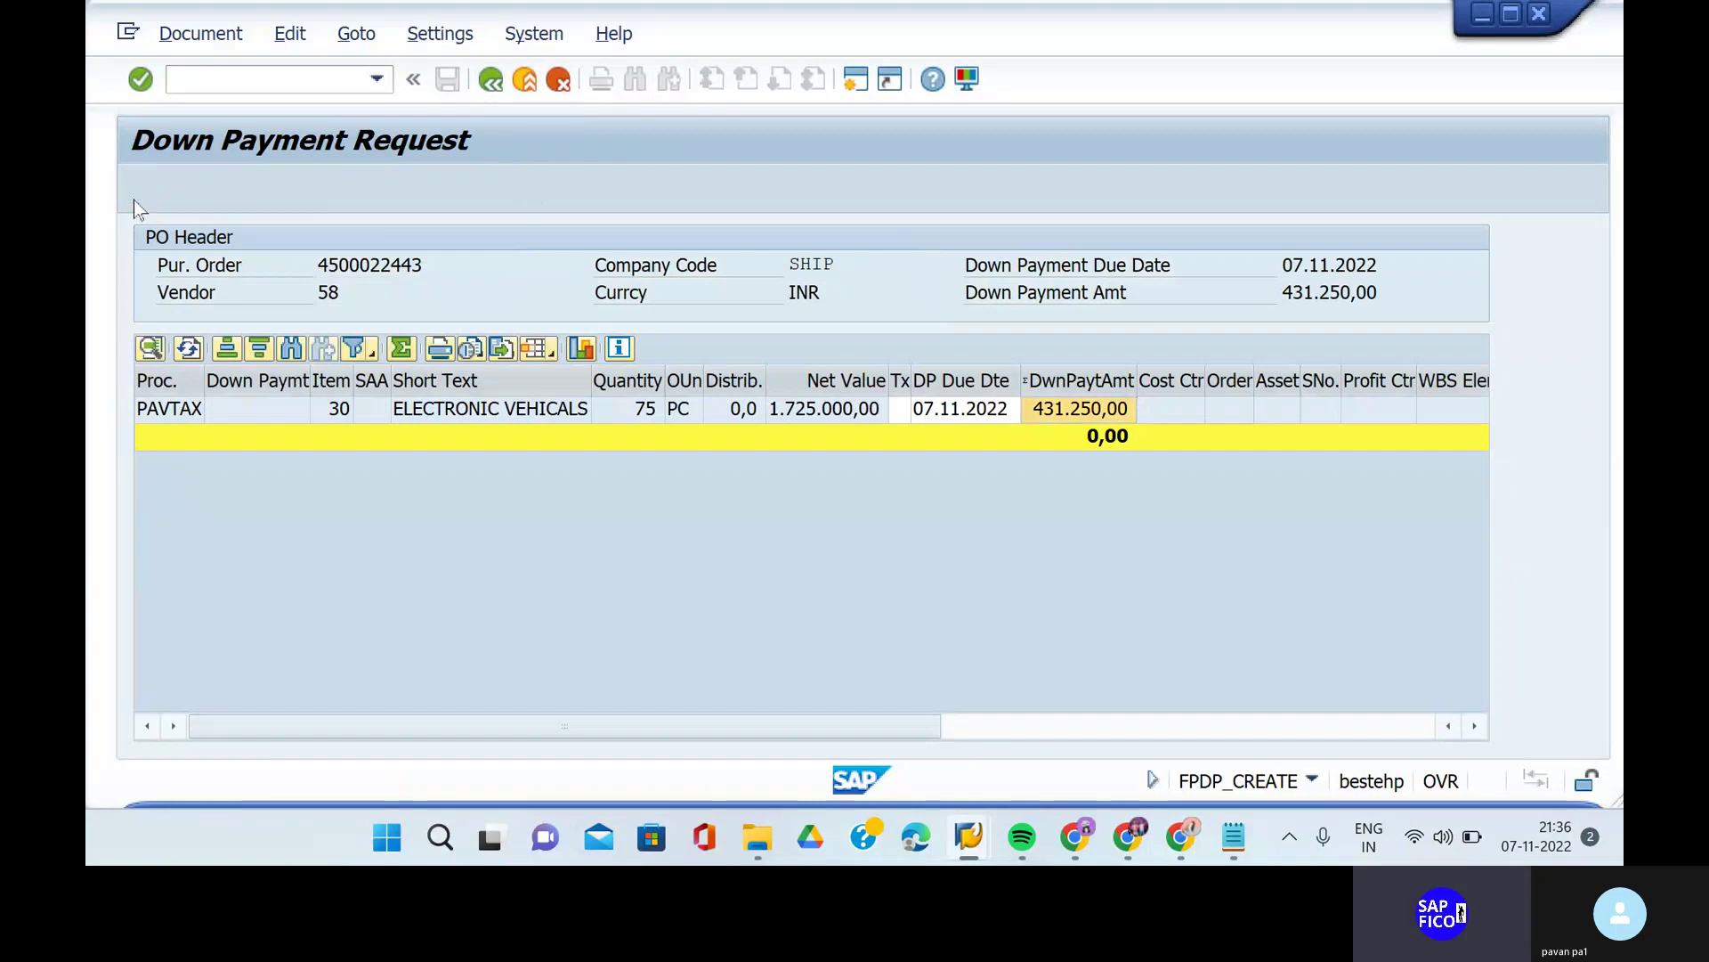
{"action": "left_click", "coordinate": [492, 82]}
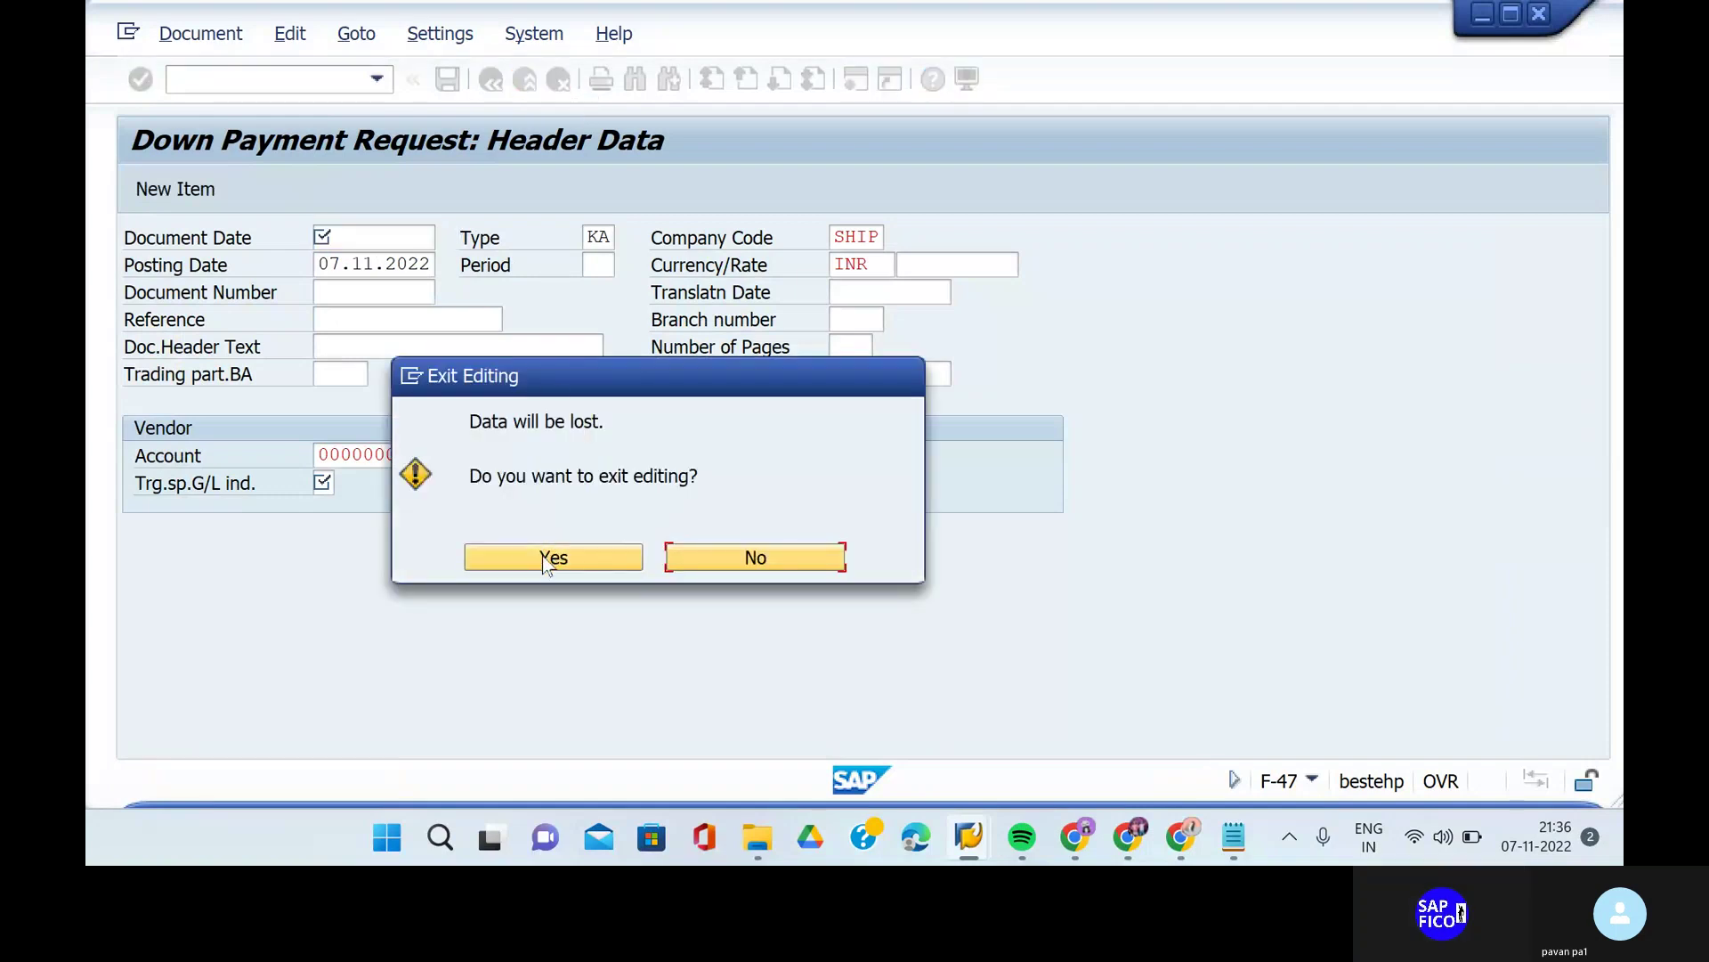
{"action": "left_click", "coordinate": [546, 561]}
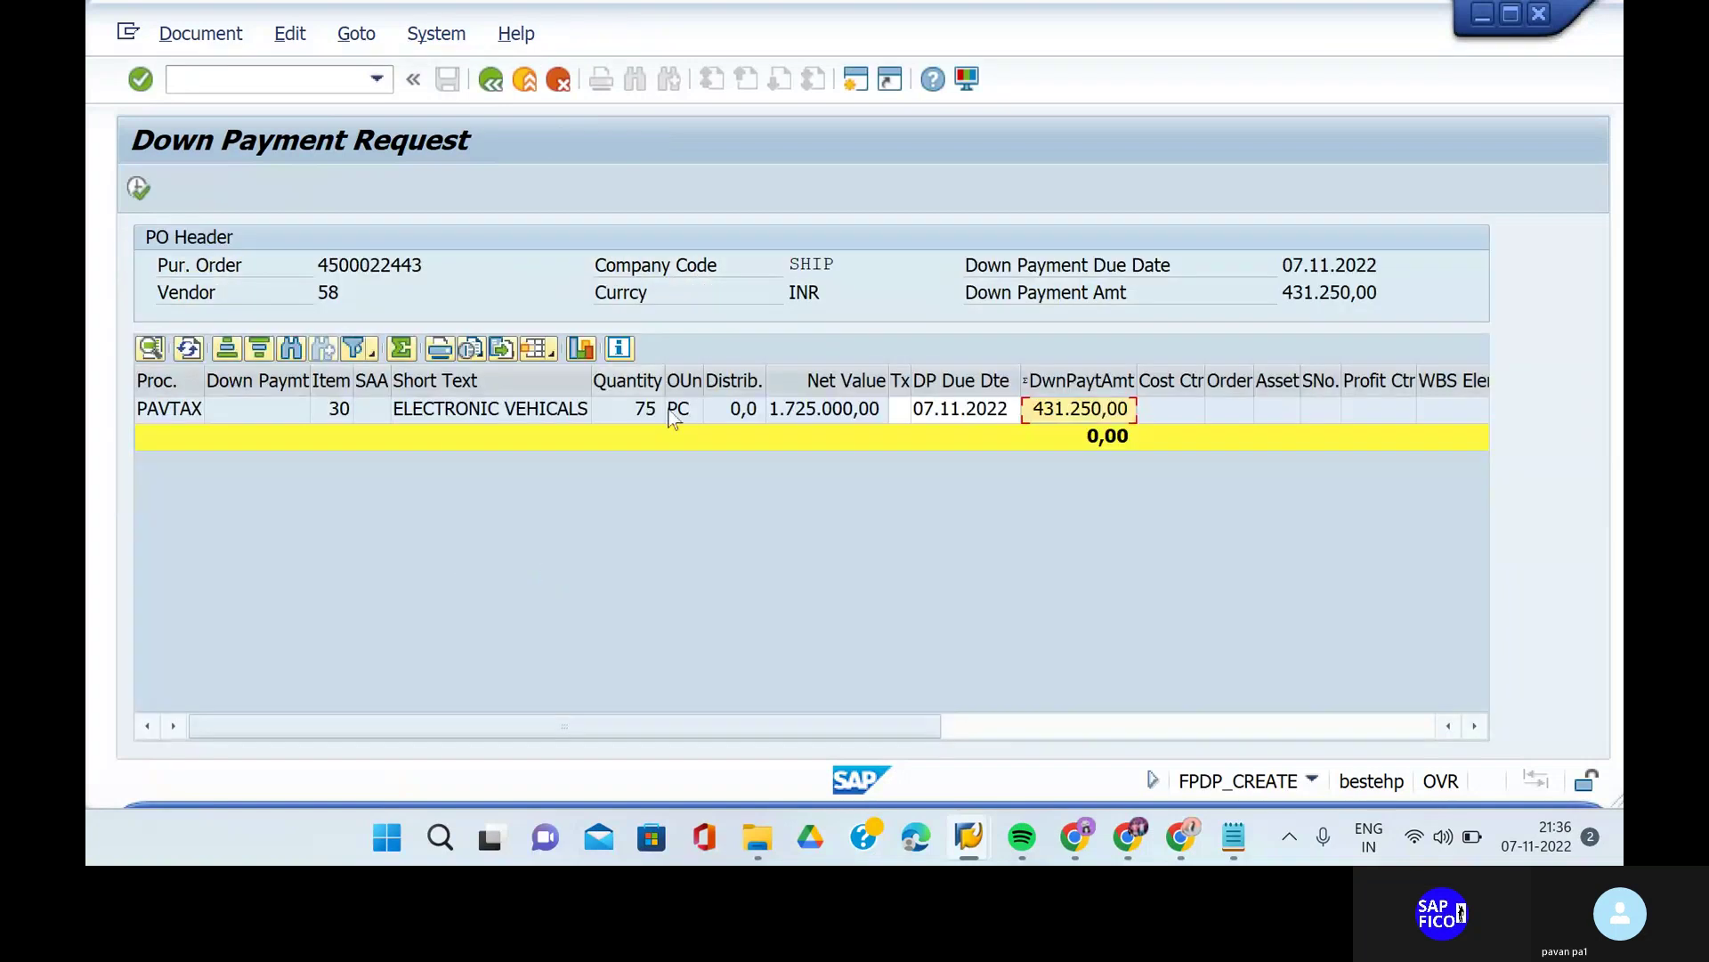
- Return to the purchase order selection, switch execution to down payment instead of down payment request, and run it
{"action": "left_click", "coordinate": [493, 82]}
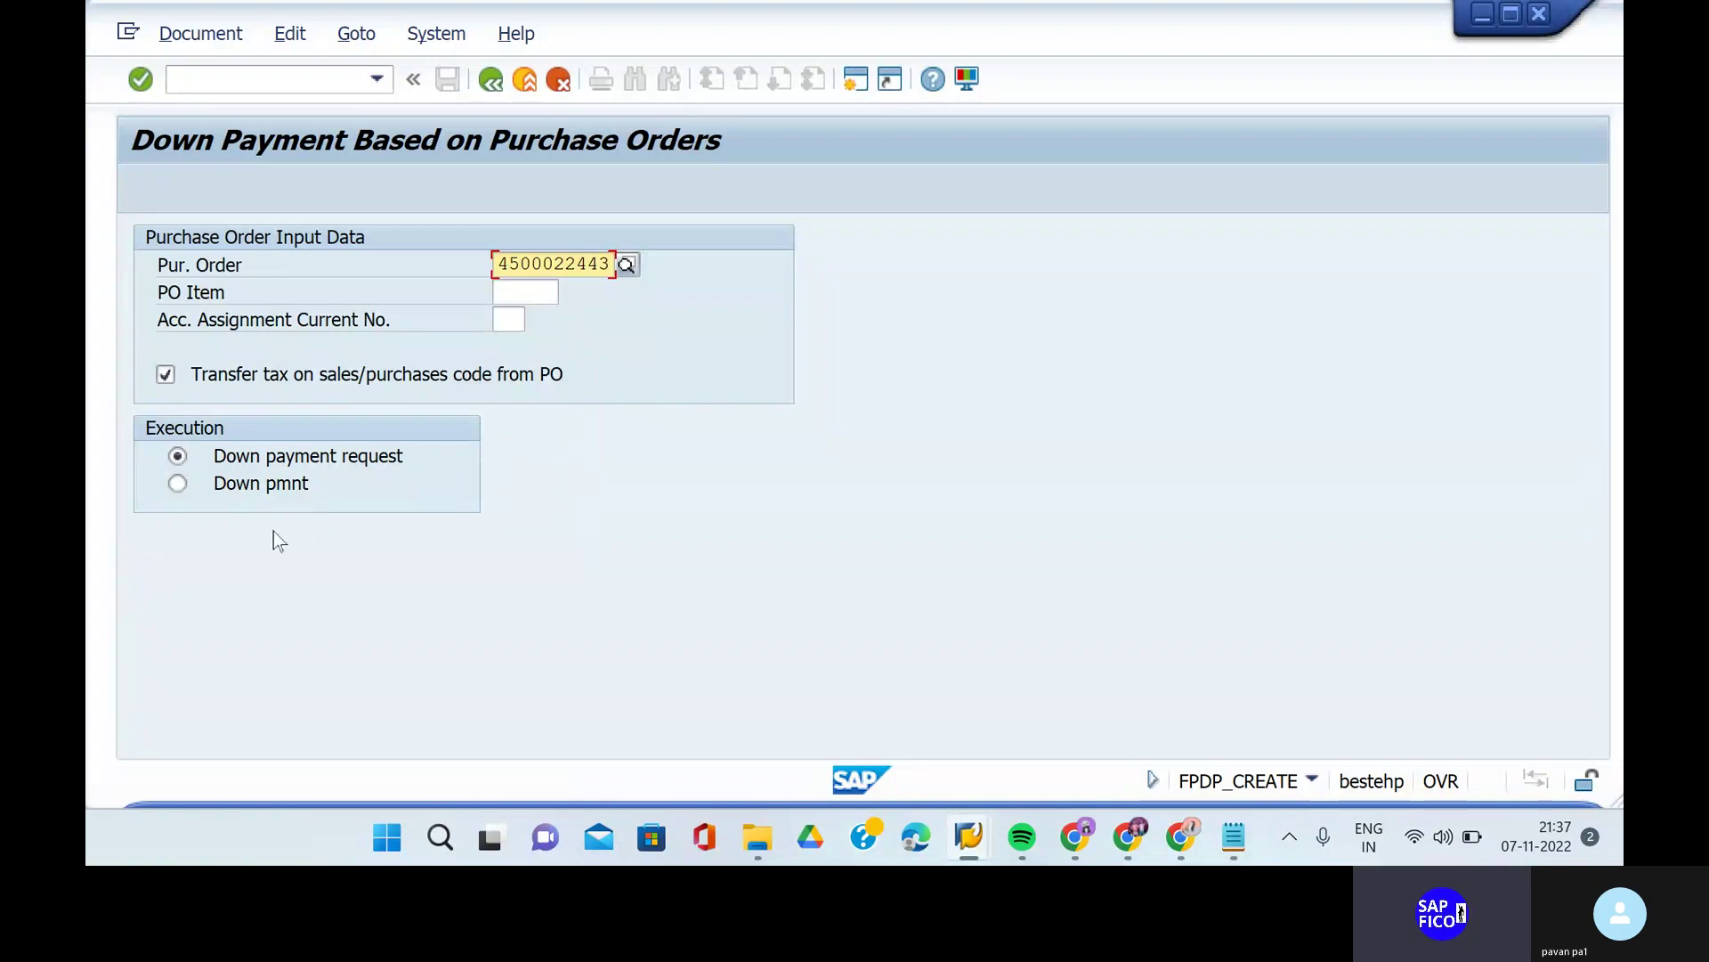
{"action": "left_click", "coordinate": [177, 483]}
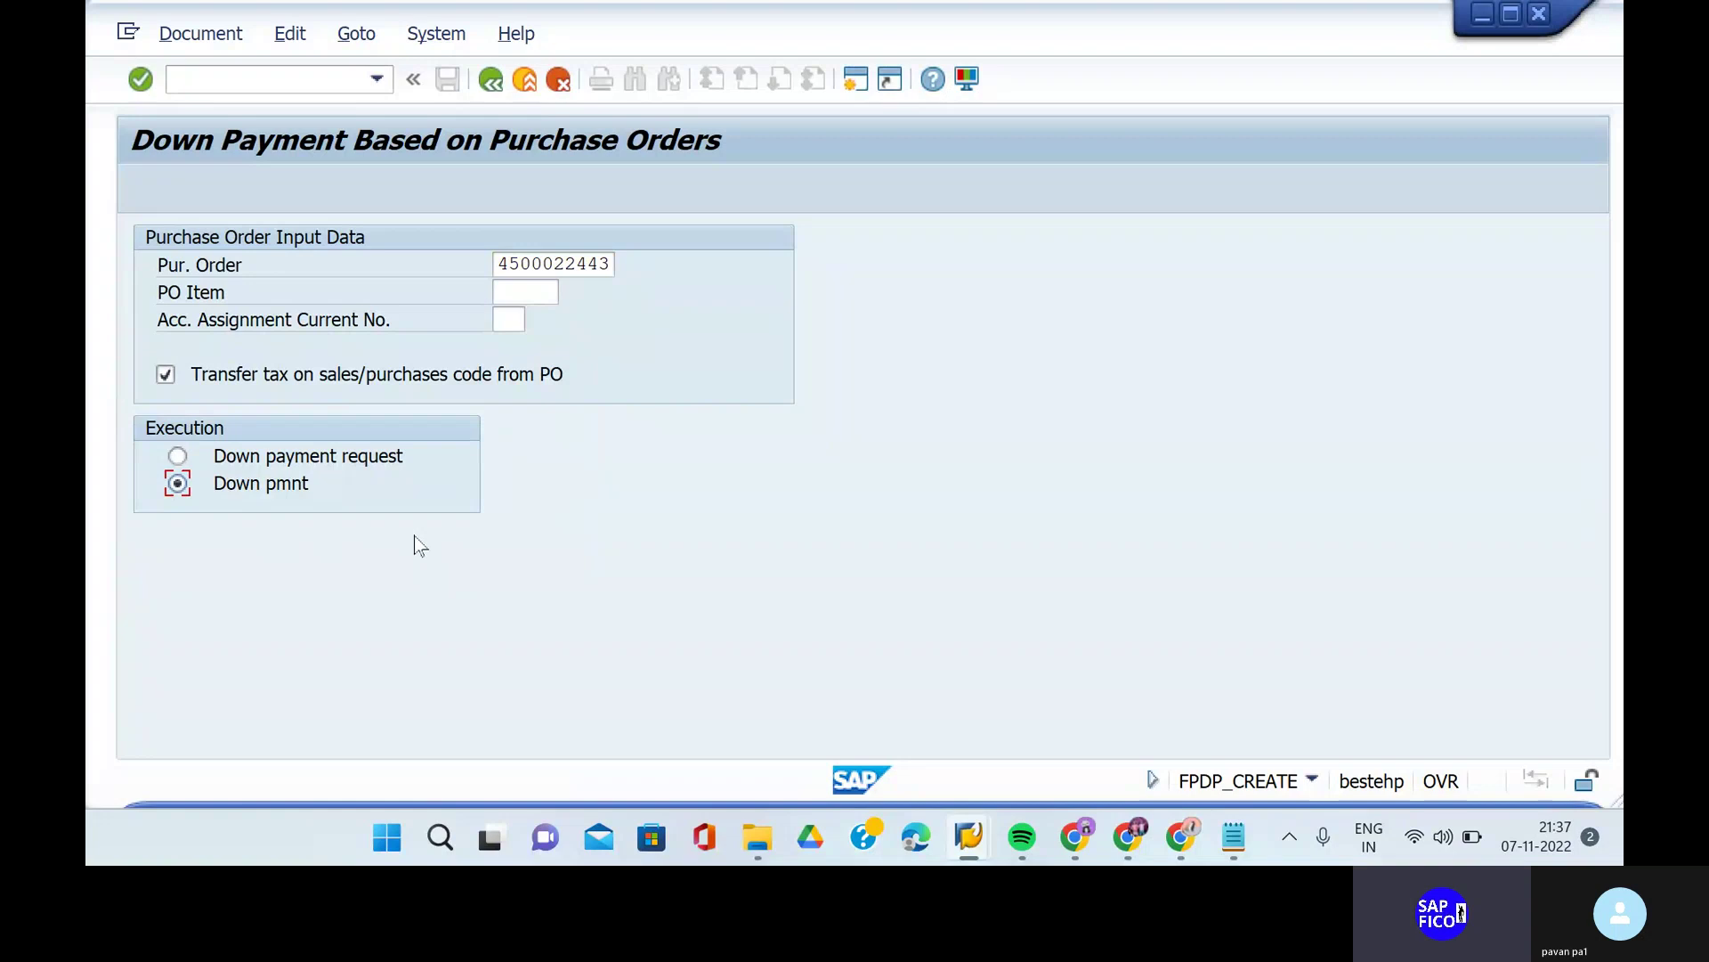
{"action": "key", "text": "Return"}
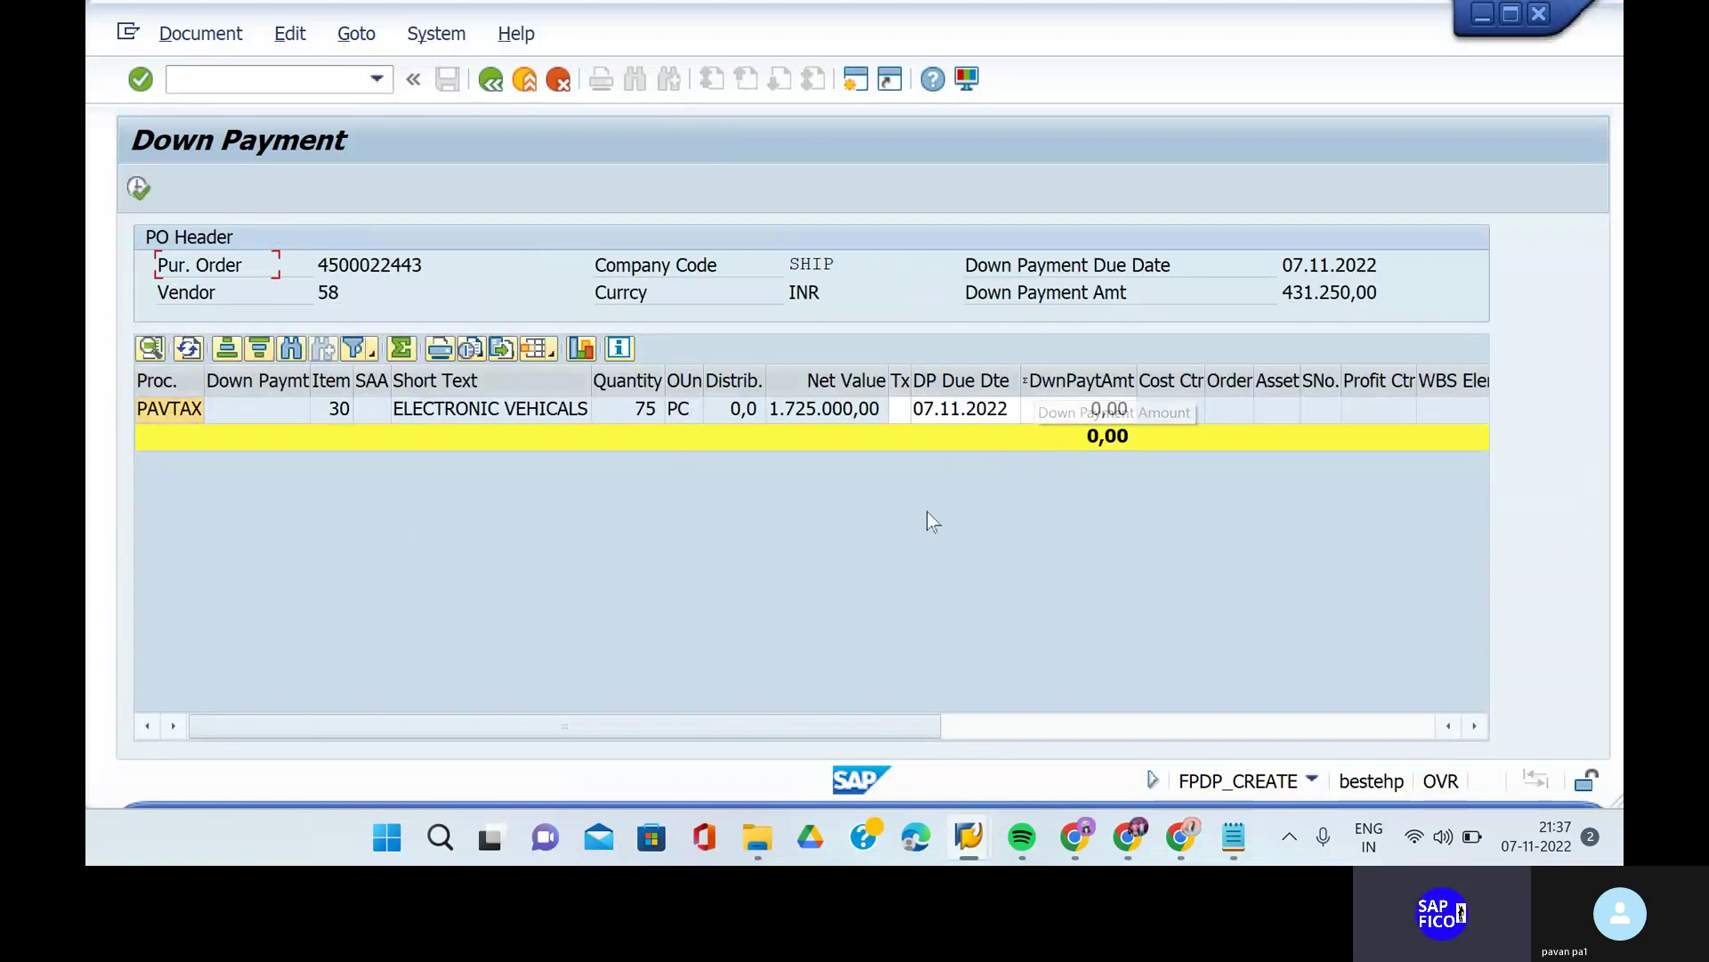
- Set the down payment amount of item 30, ELECTRONIC VEHICALS, to 431250 and process the down payment
{"action": "left_click", "coordinate": [1064, 415]}
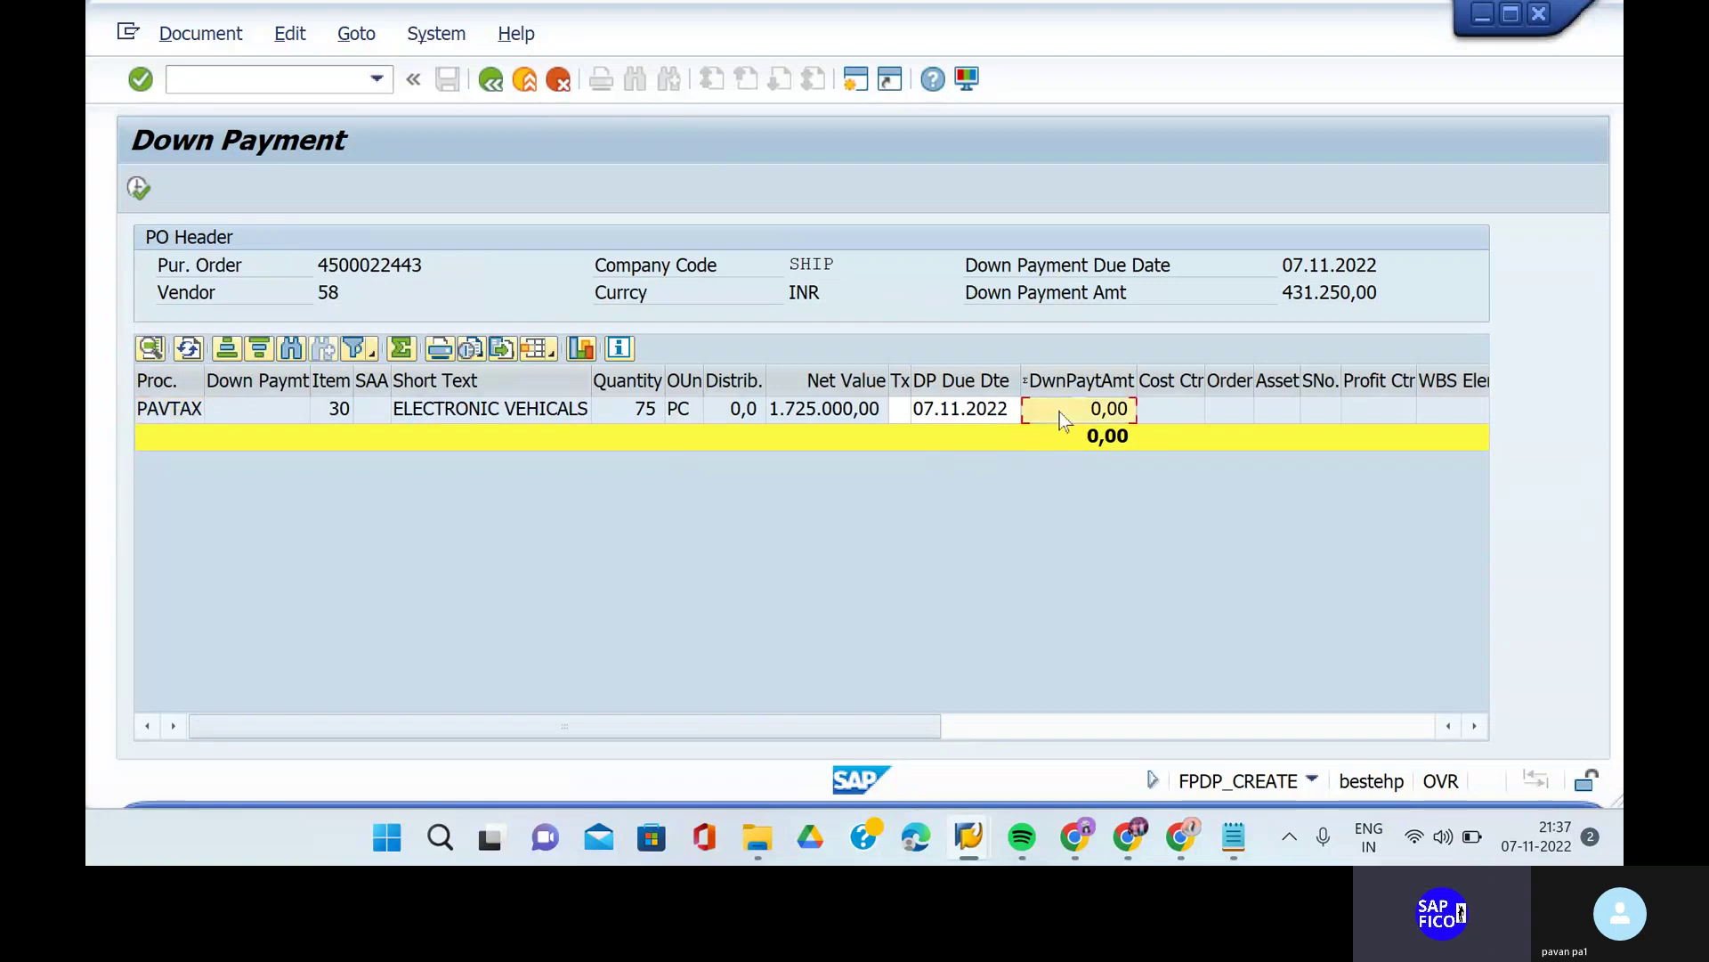
{"action": "type", "text": "431250"}
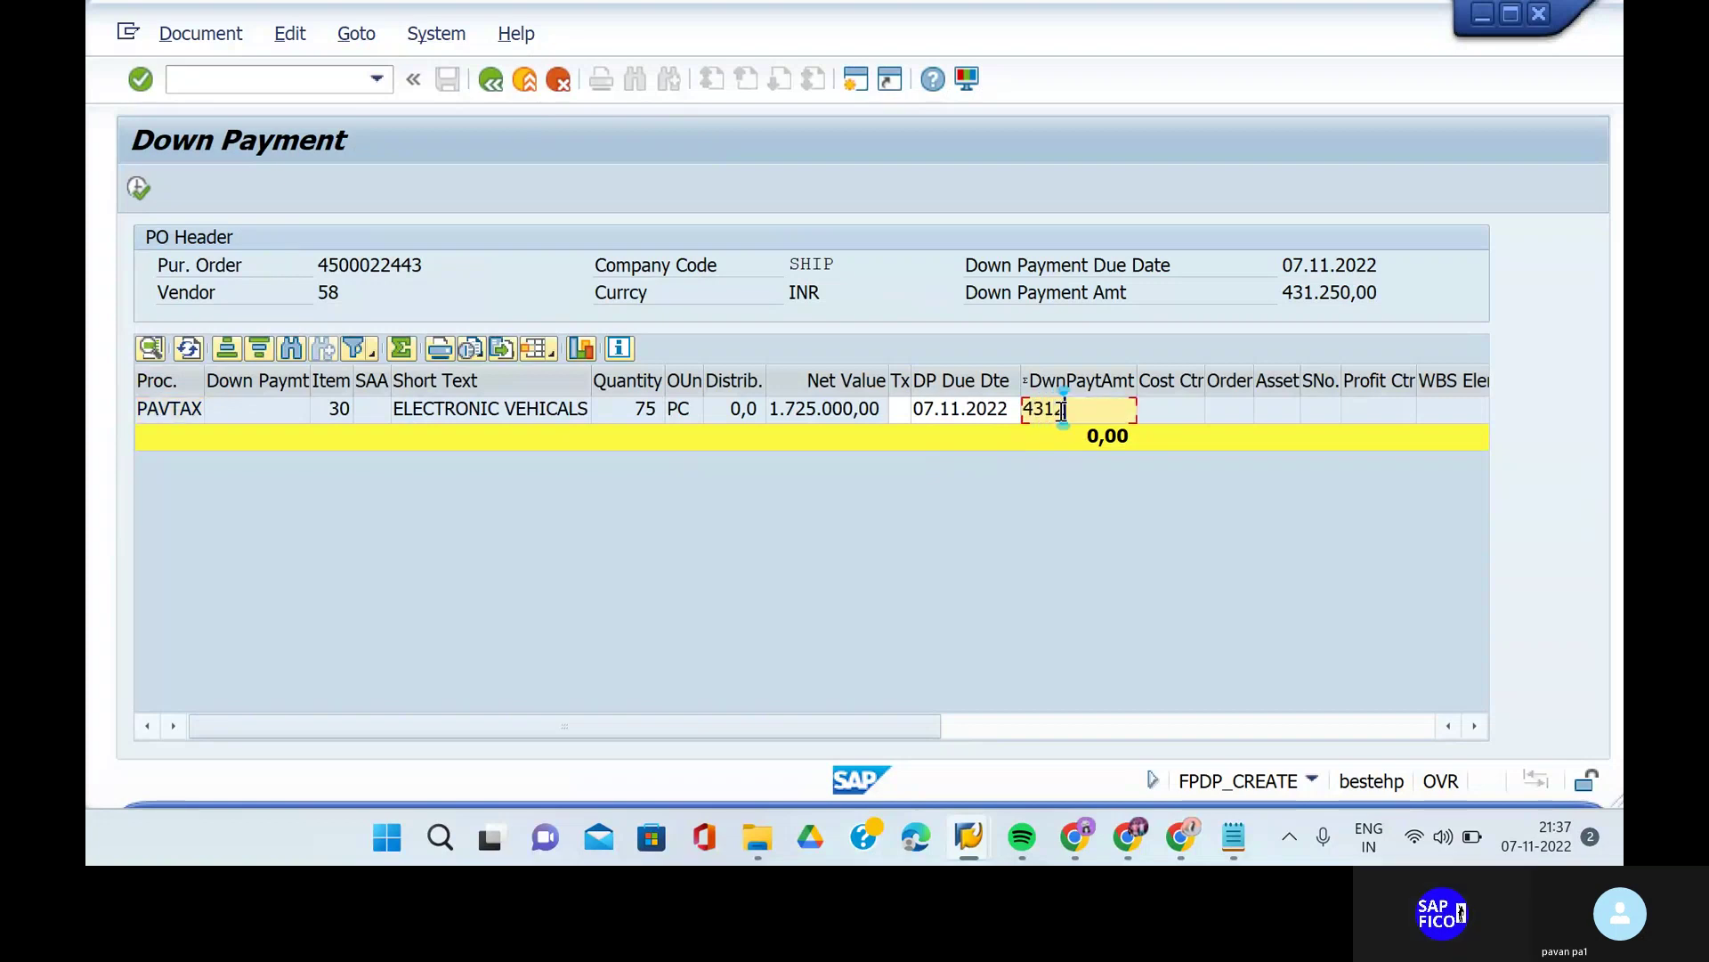
{"action": "key", "text": "BackSpace"}
{"action": "type", "text": "0"}
{"action": "key", "text": "Return"}
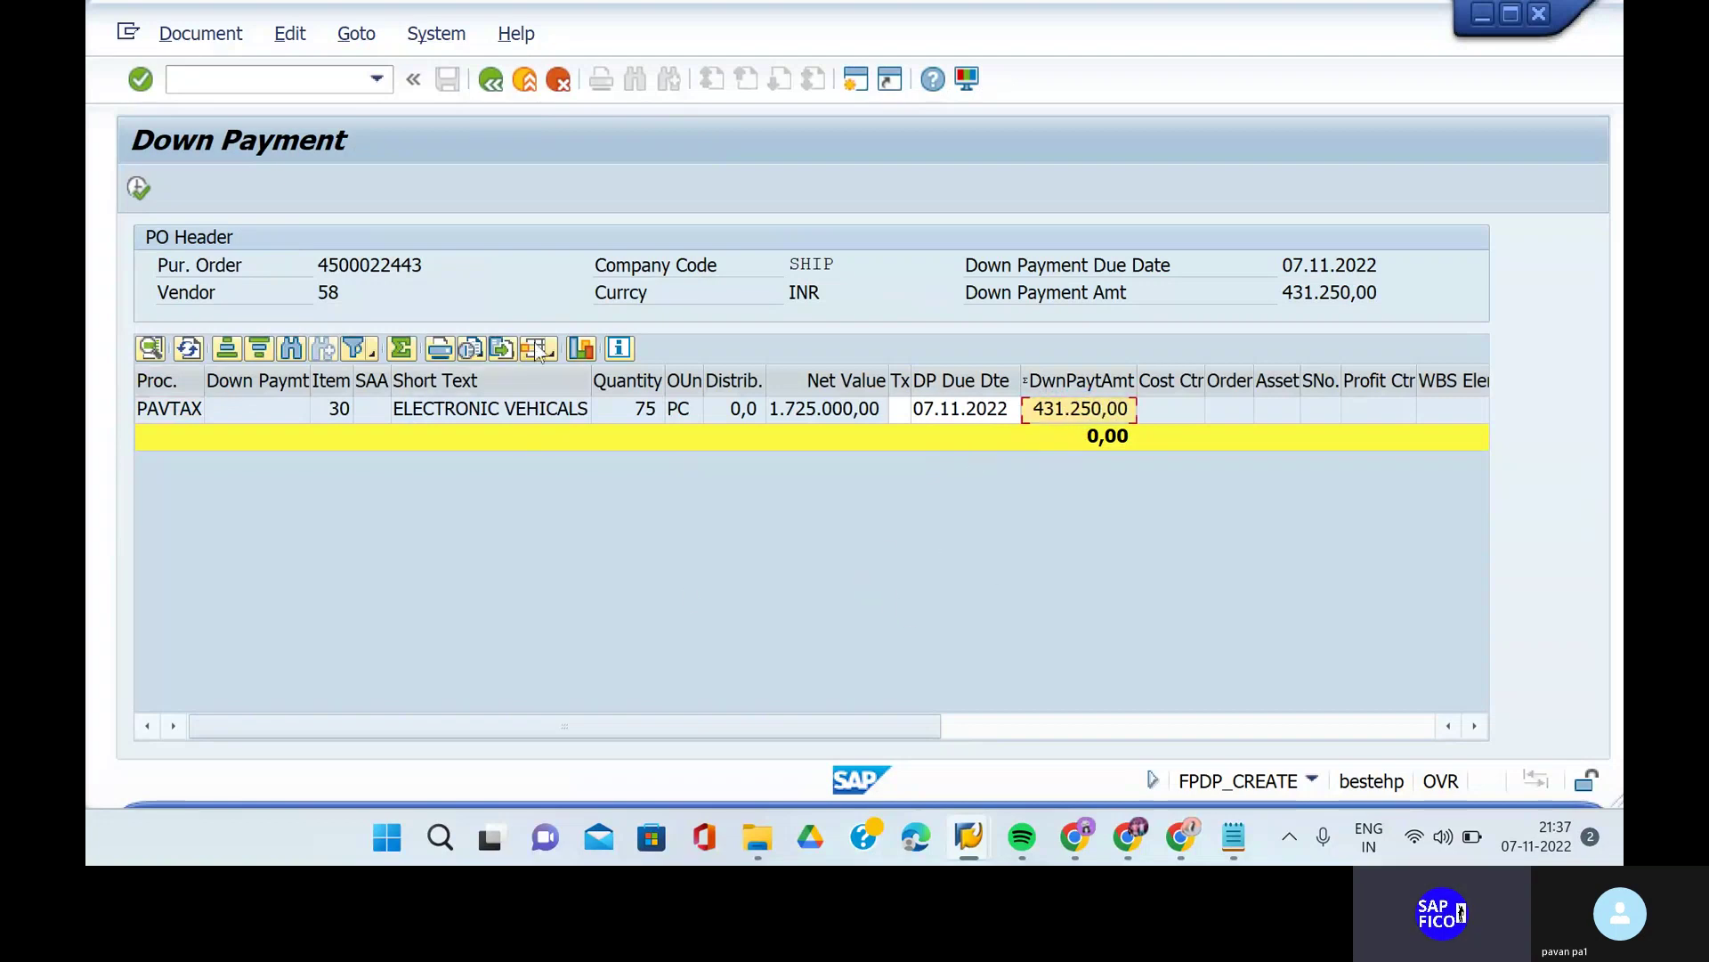
{"action": "left_click", "coordinate": [139, 202]}
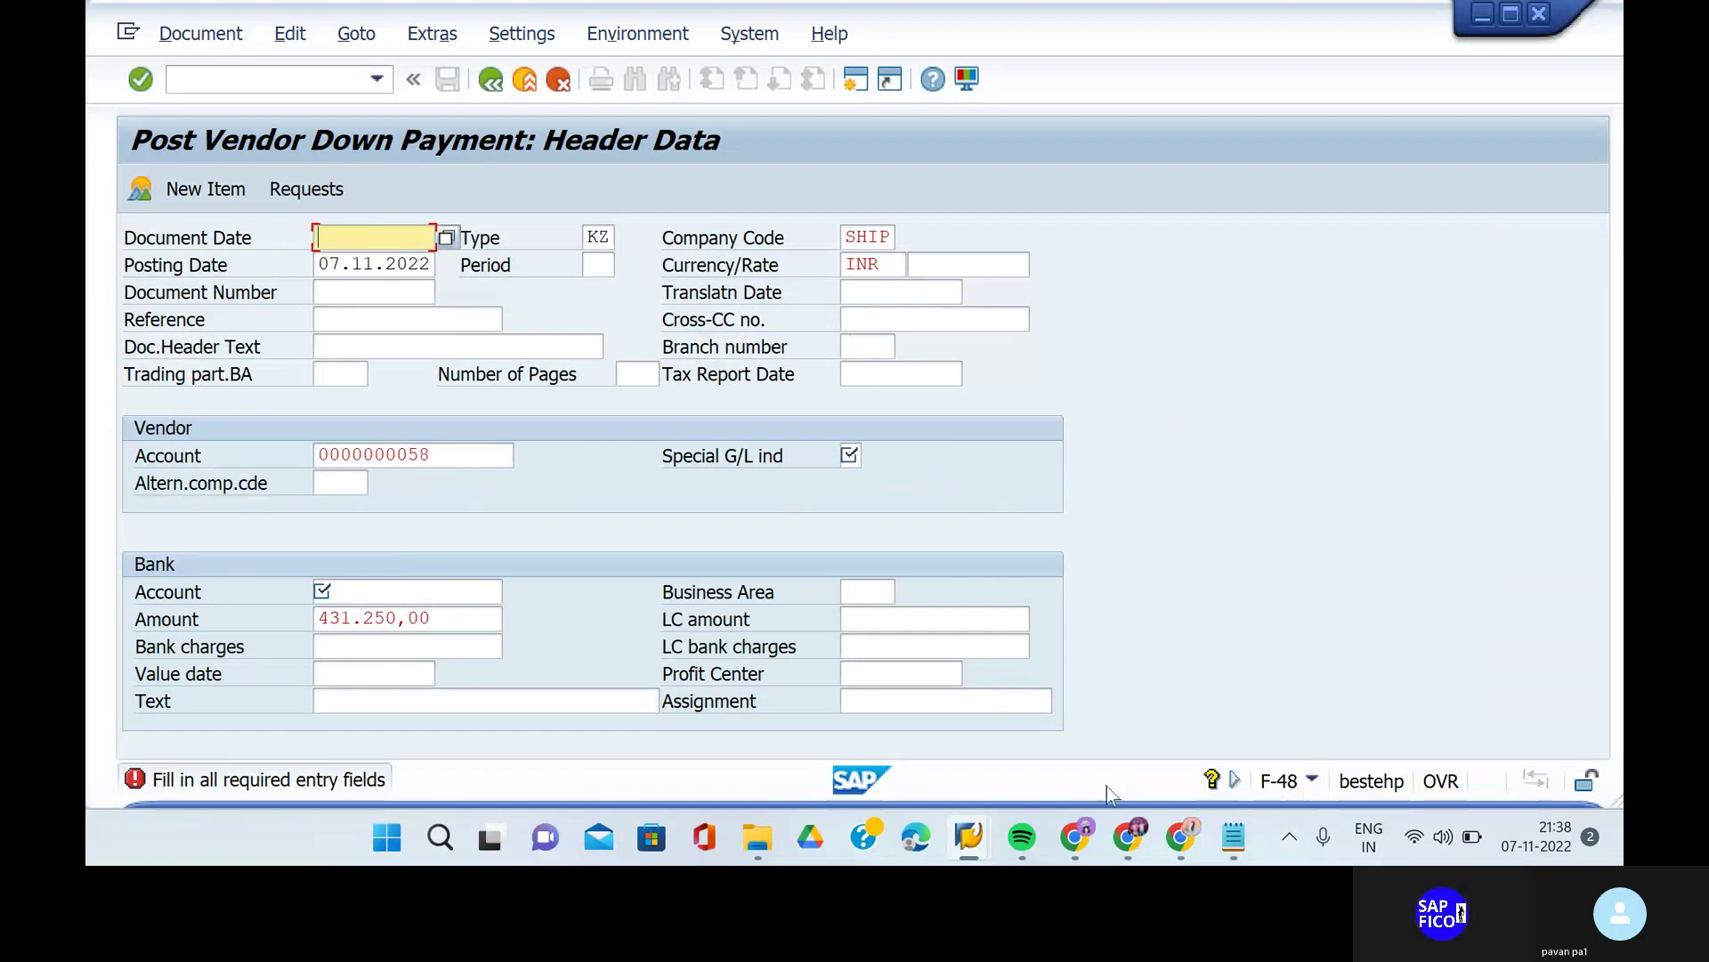
- View the blank F-48 header screen in a new session, exit it with /N, and return to the prefilled vendor down payment session
{"action": "left_click", "coordinate": [855, 80]}
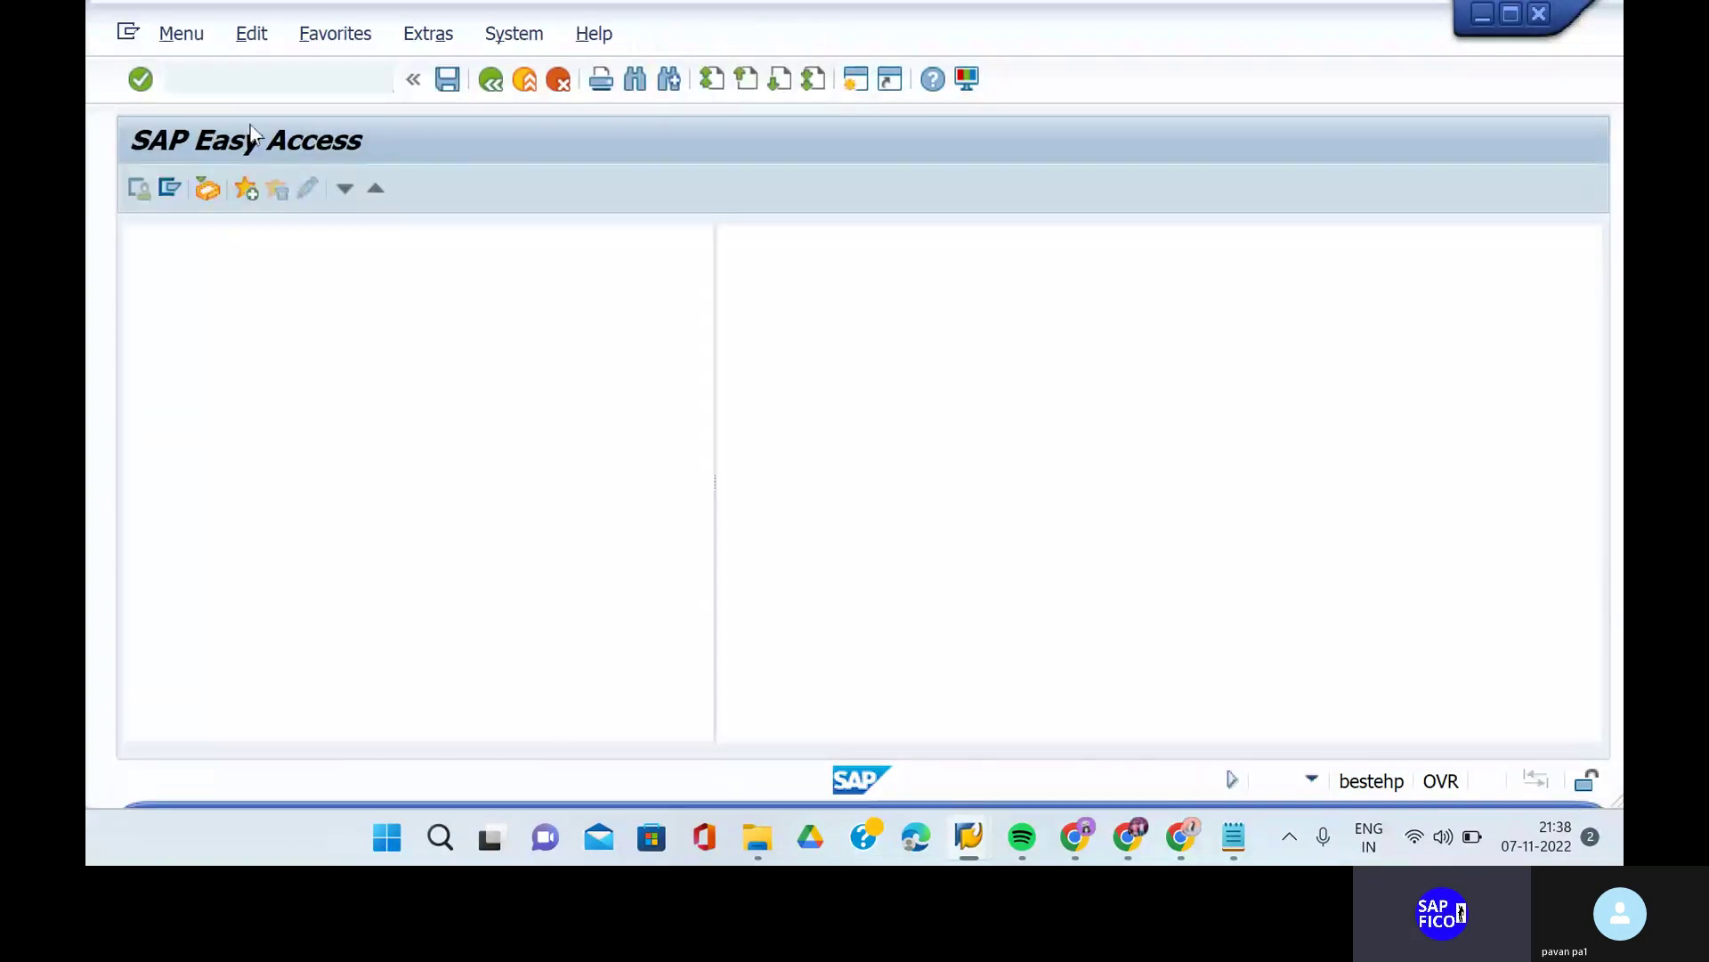
{"action": "type", "text": "F-"}
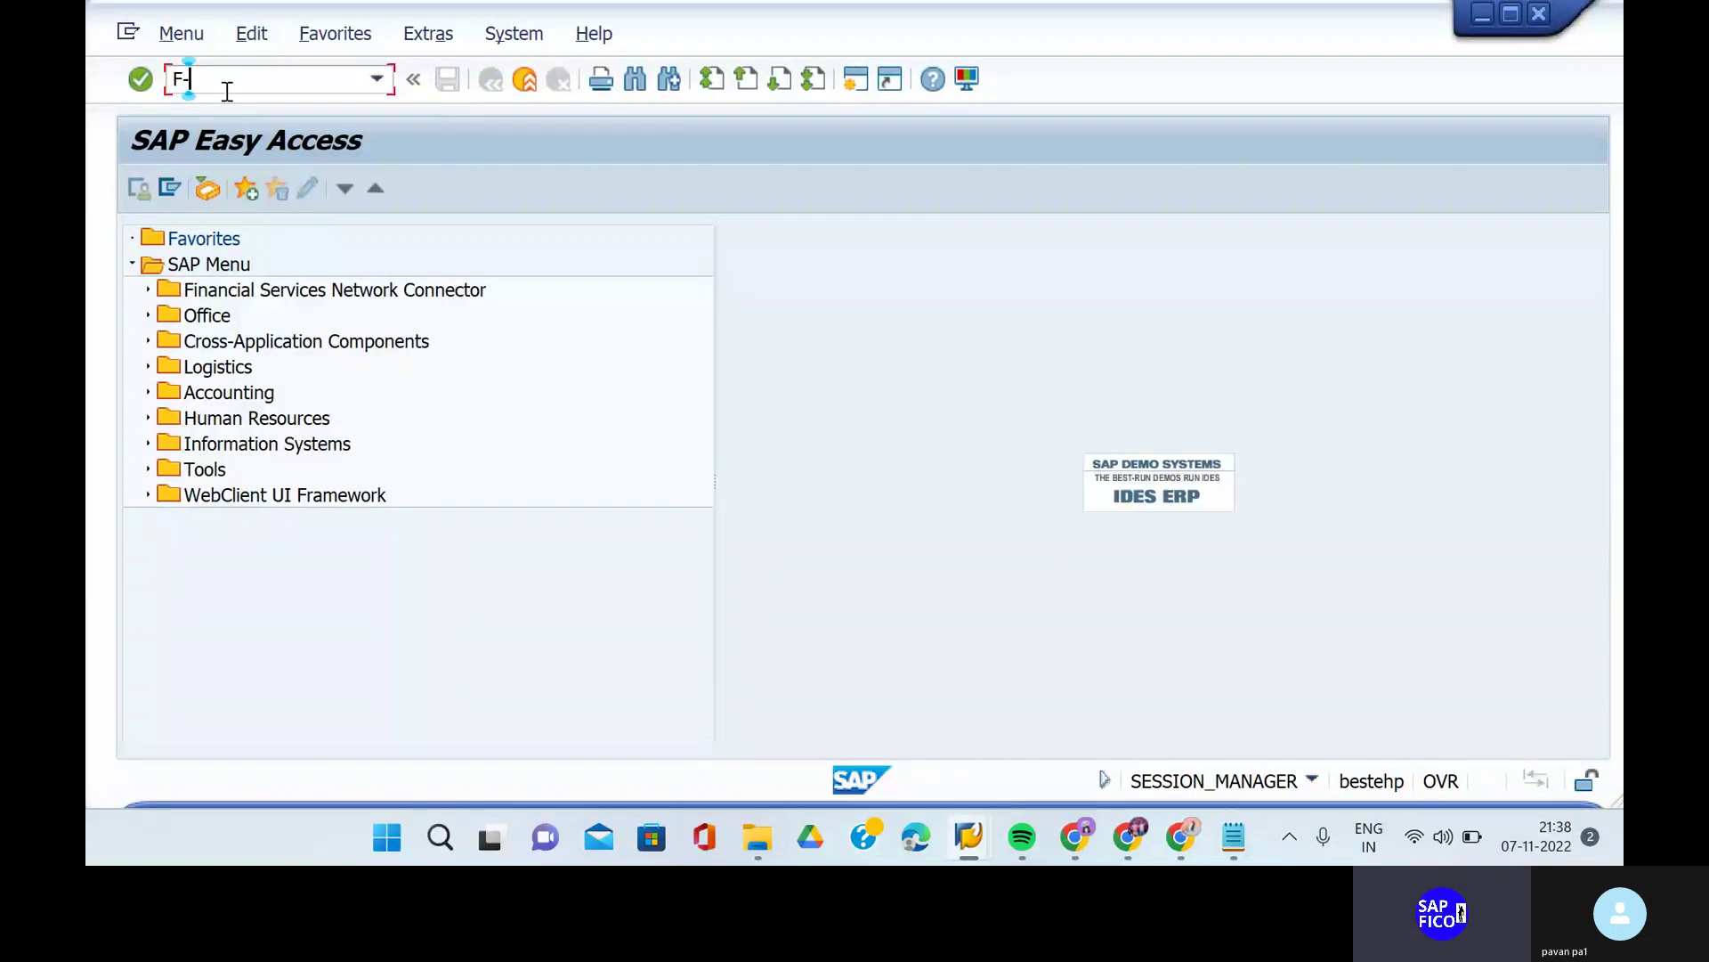
{"action": "type", "text": "48"}
{"action": "key", "text": "Return"}
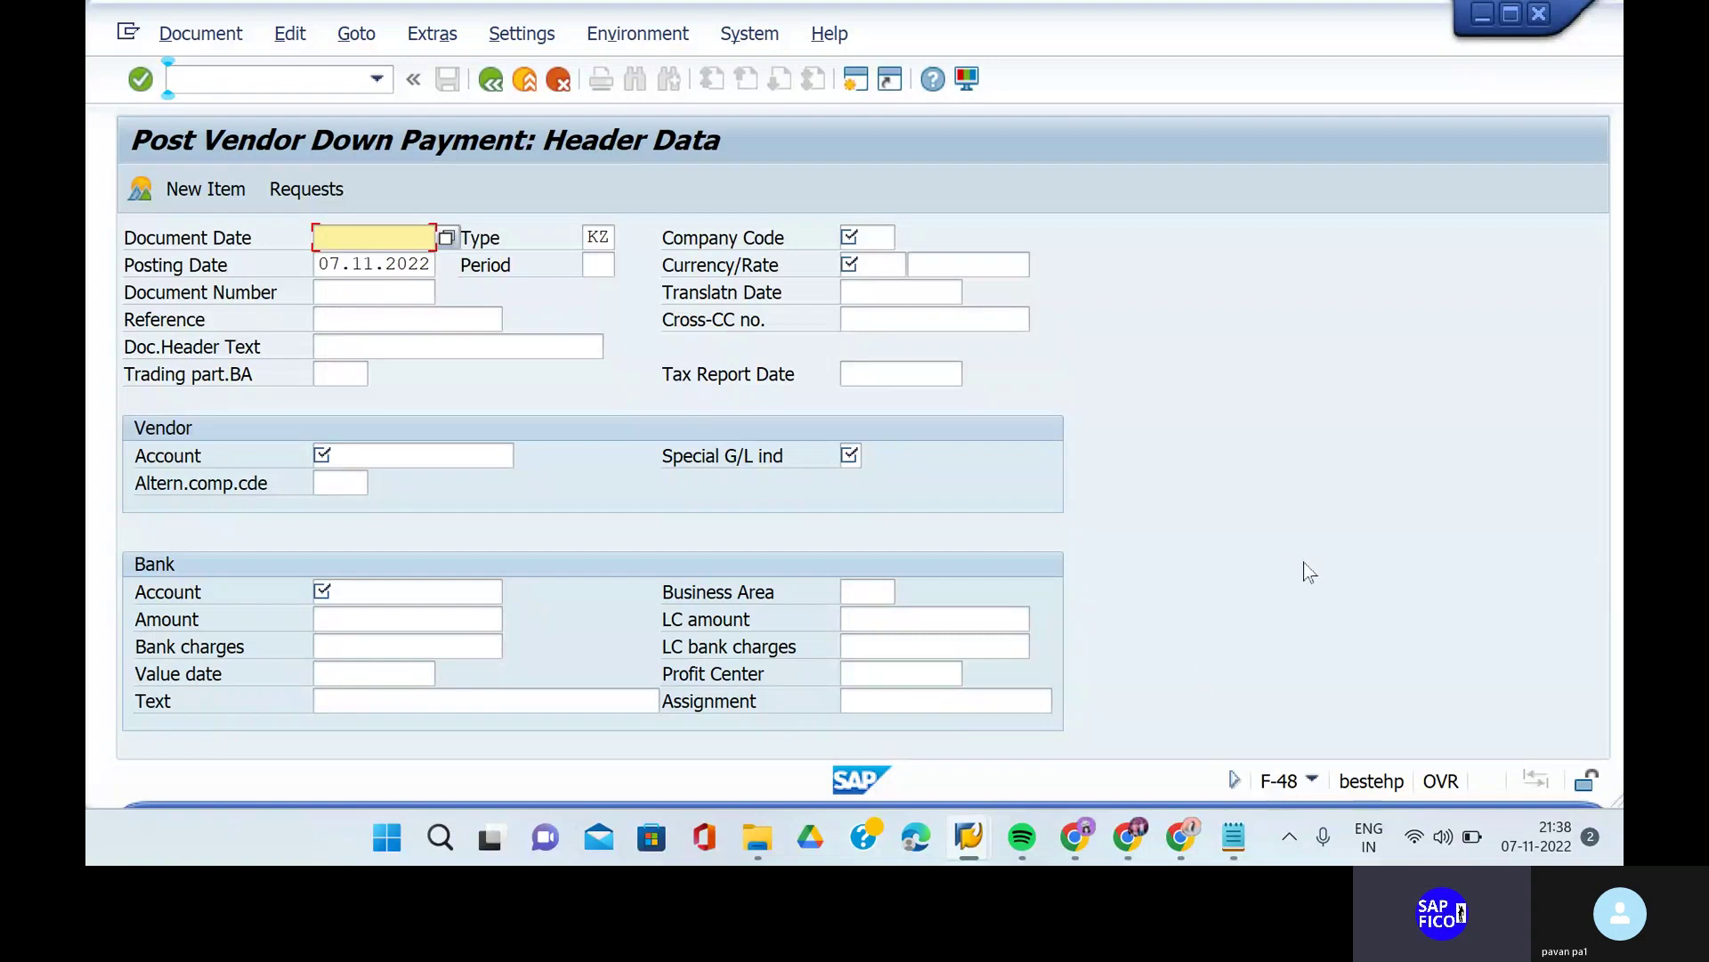
{"action": "left_click", "coordinate": [332, 80]}
{"action": "type", "text": "/N"}
{"action": "key", "text": "Return"}
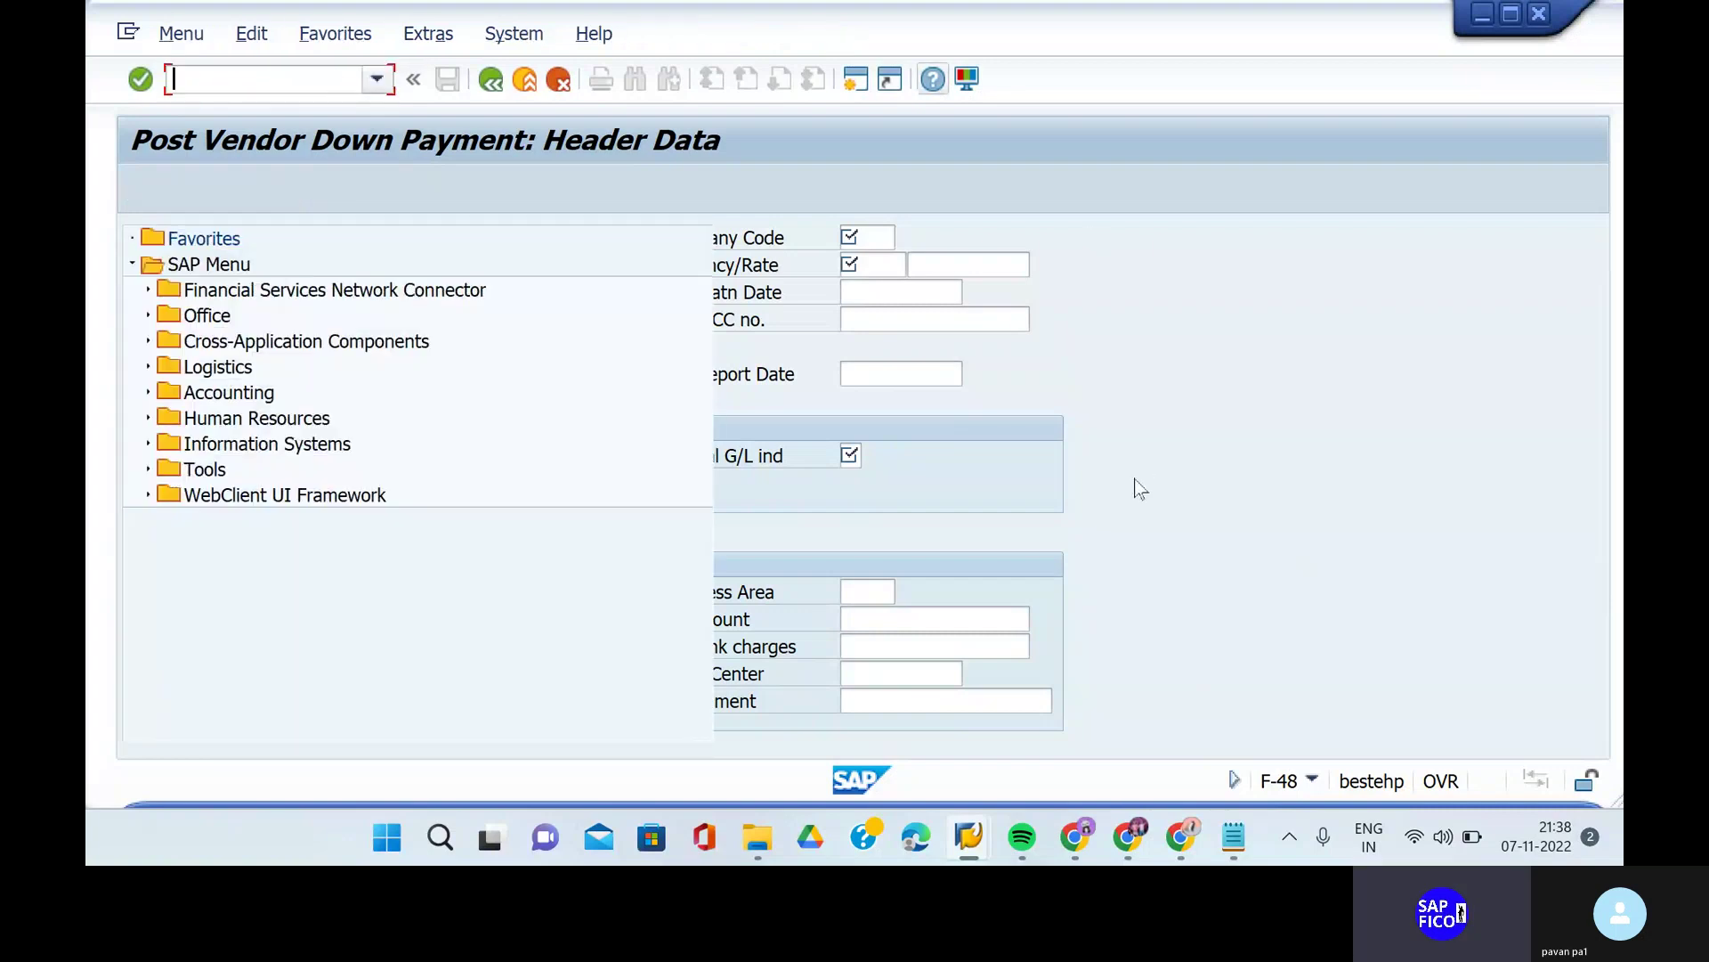
{"action": "mouse_move", "coordinate": [966, 836]}
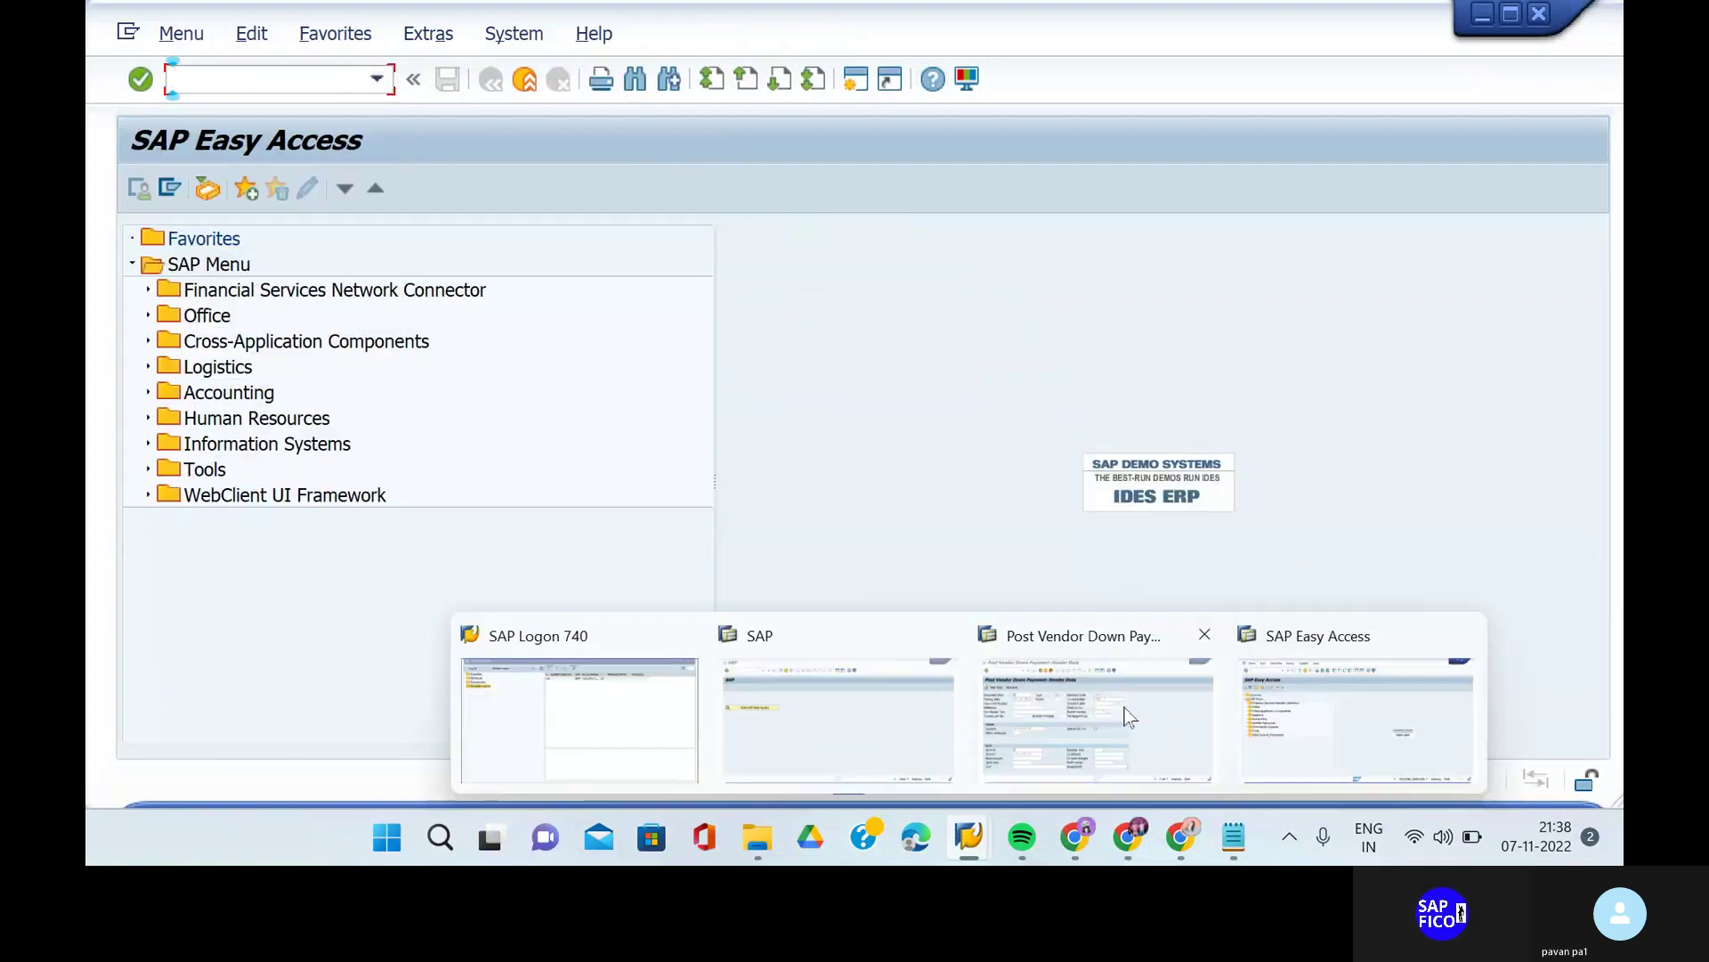
{"action": "left_click", "coordinate": [1124, 713]}
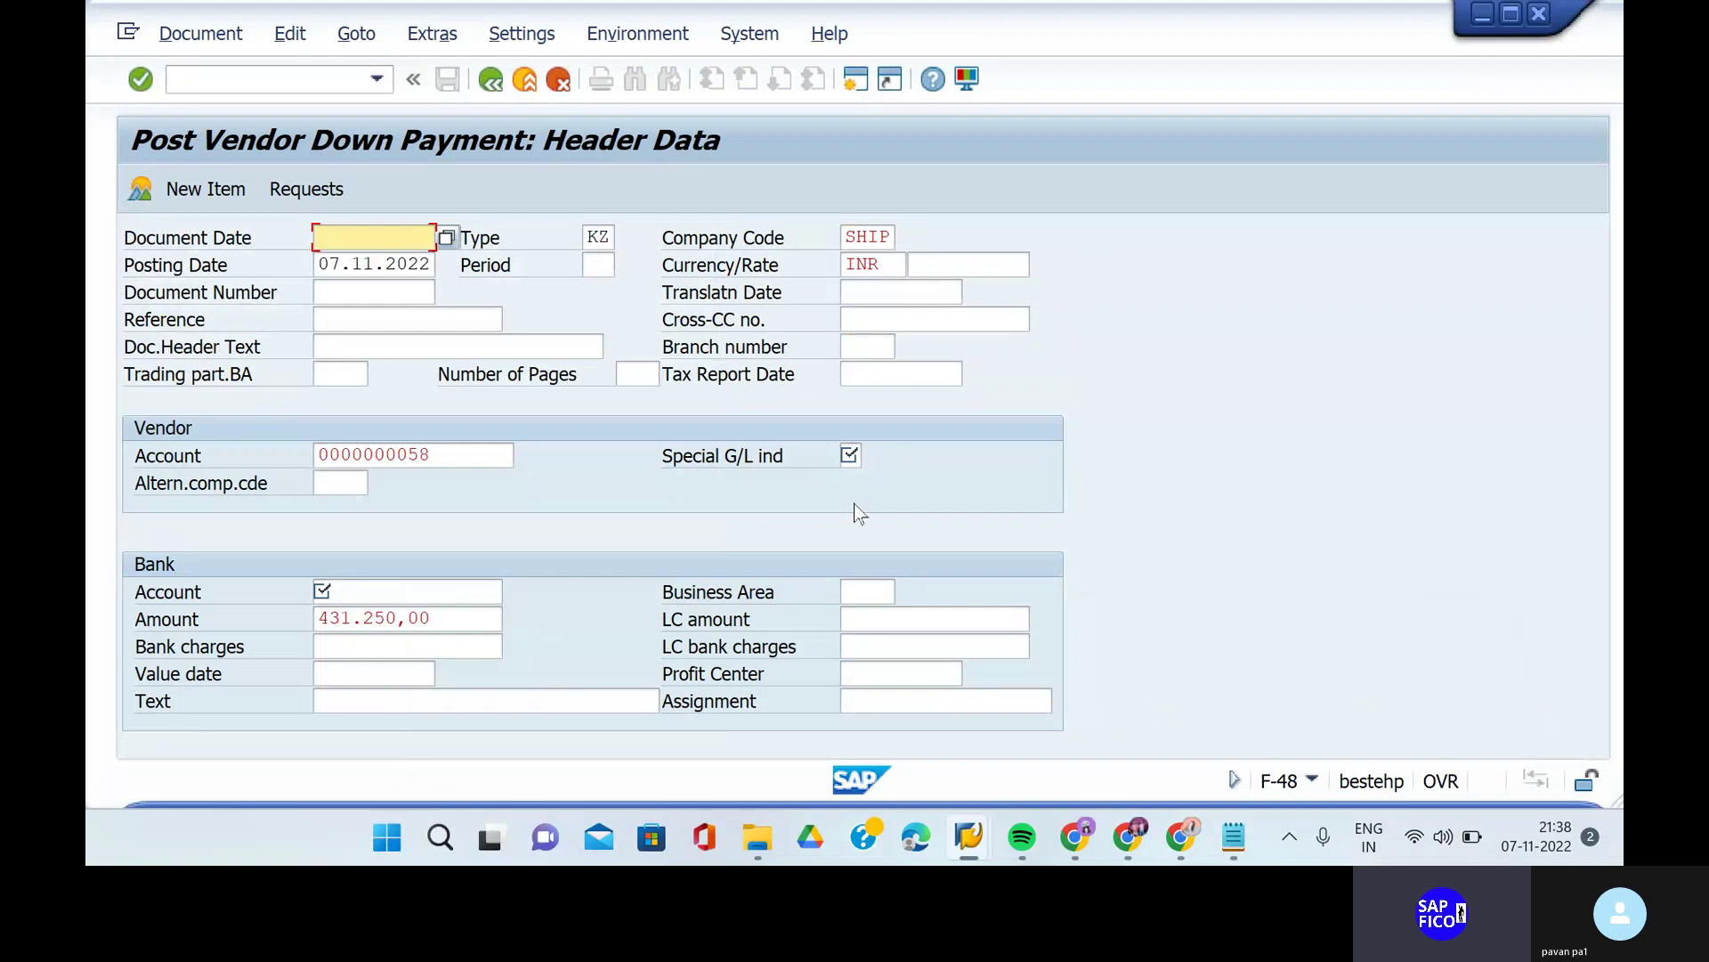
- Set the document date to 07.11.2022 and the document header text to DOWNPAYMENT POSTINGS PO
{"action": "key", "text": "BackSpace"}
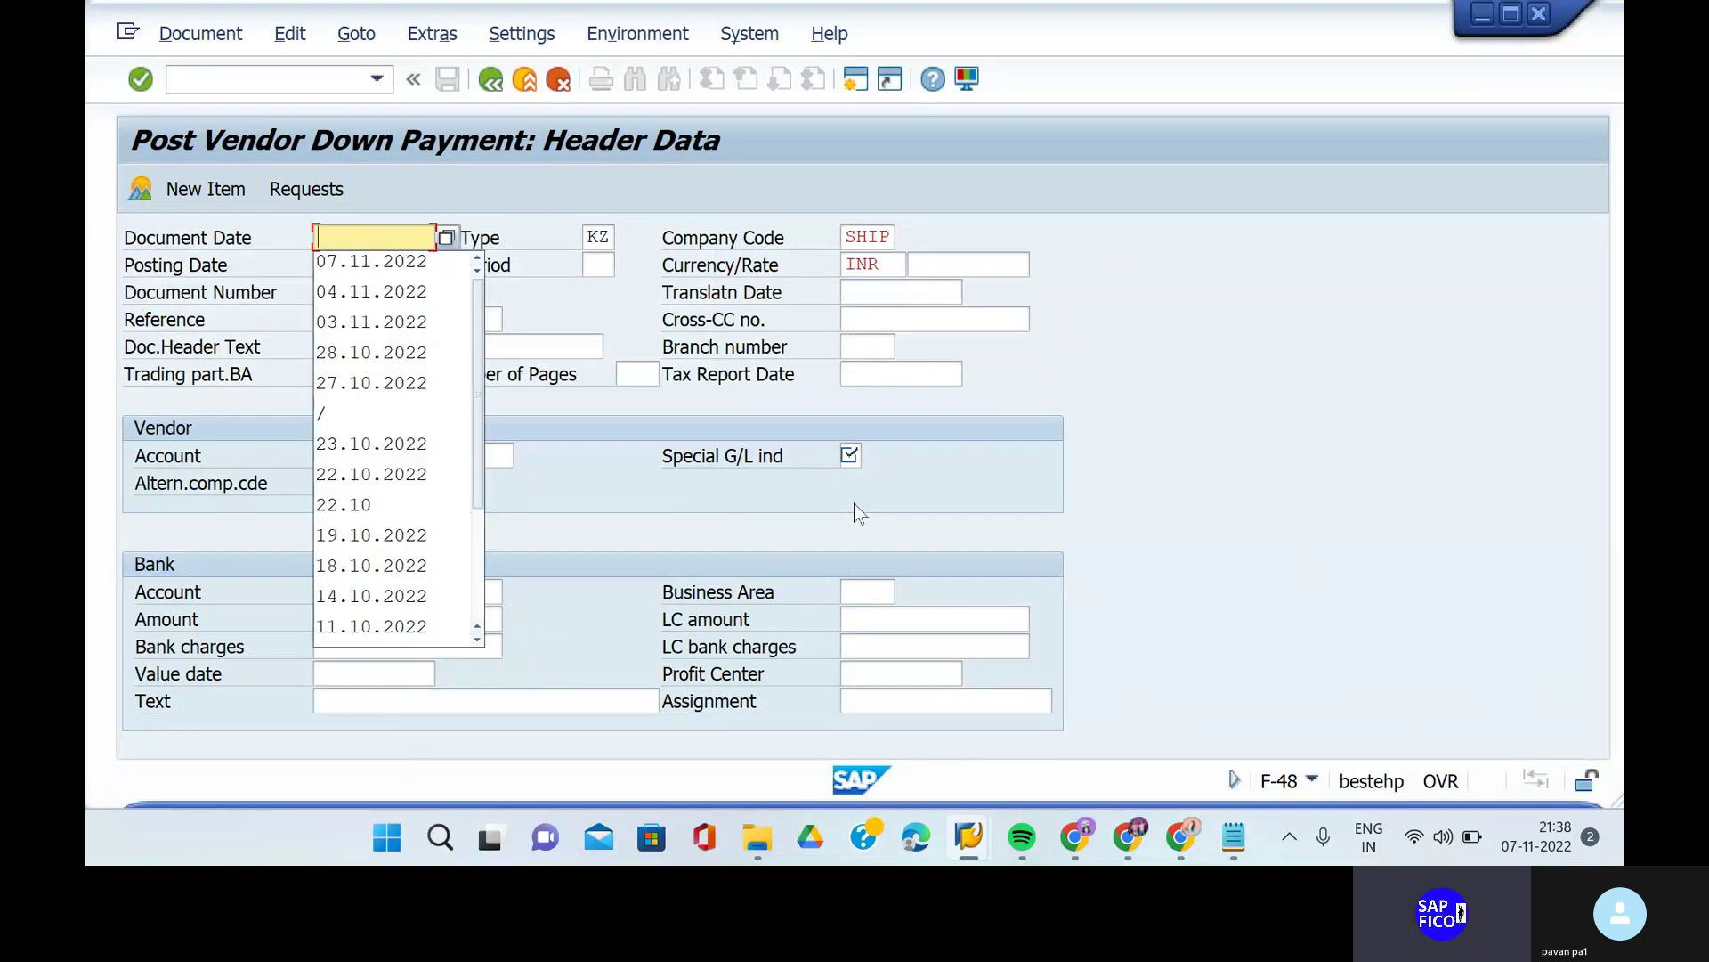
{"action": "left_click", "coordinate": [414, 260]}
{"action": "left_click", "coordinate": [368, 344]}
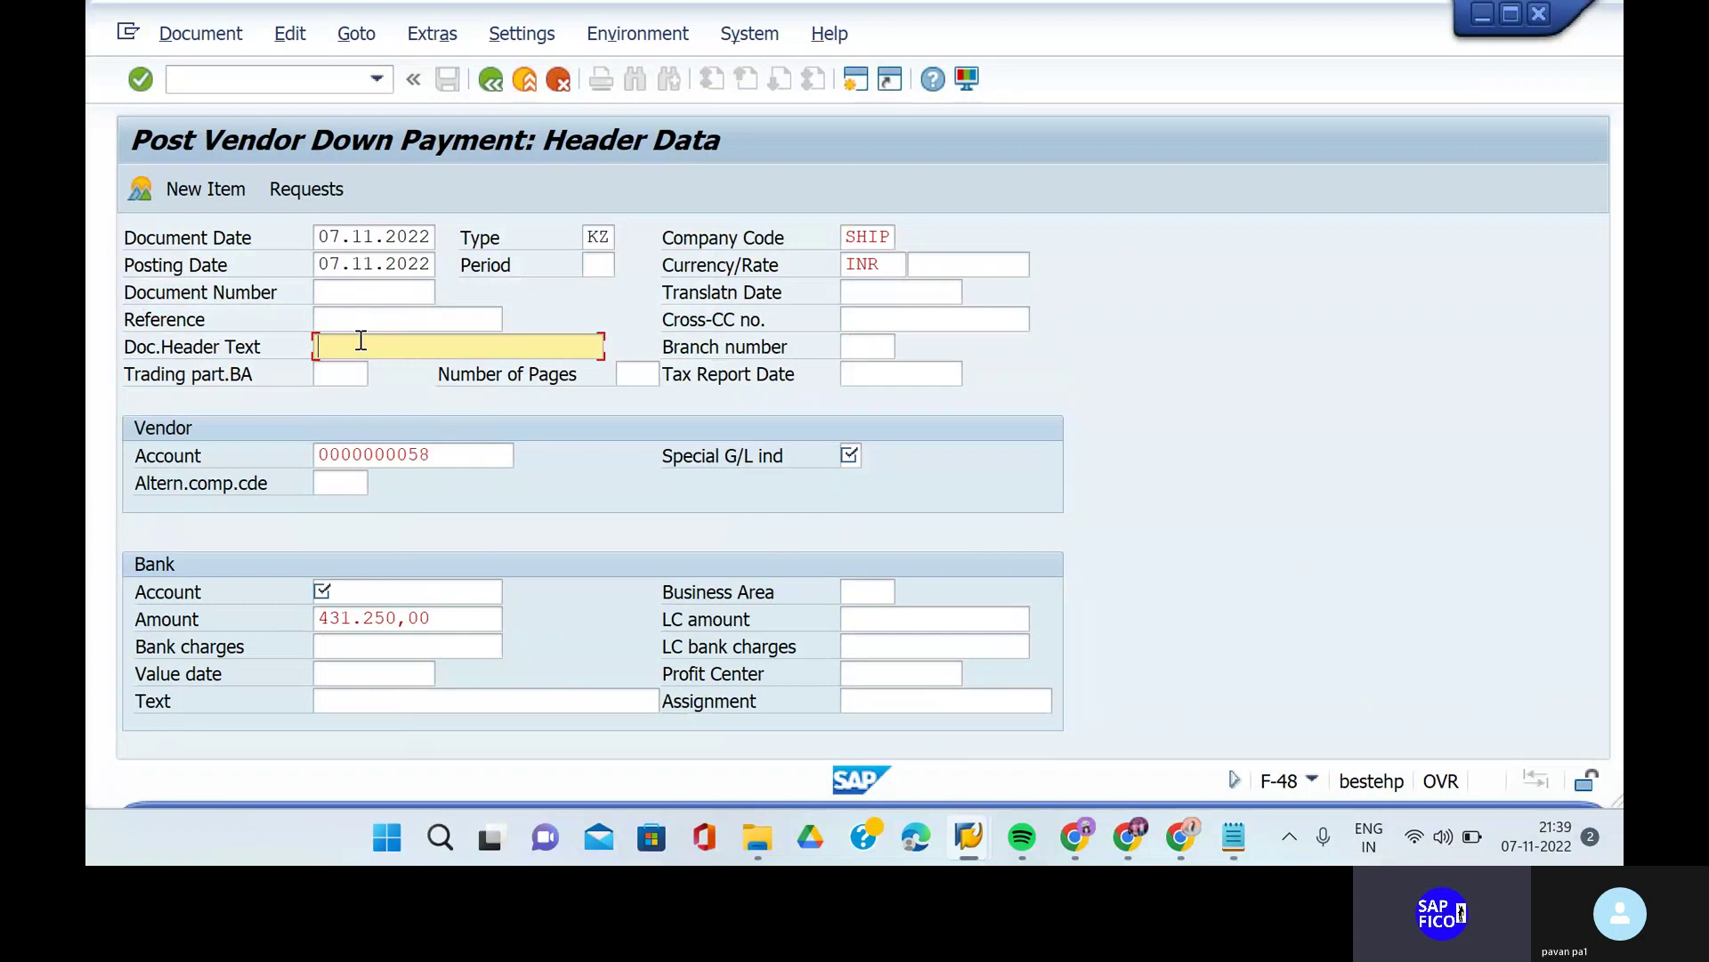
{"action": "type", "text": "DOWNPAYMENT POSTINGS"}
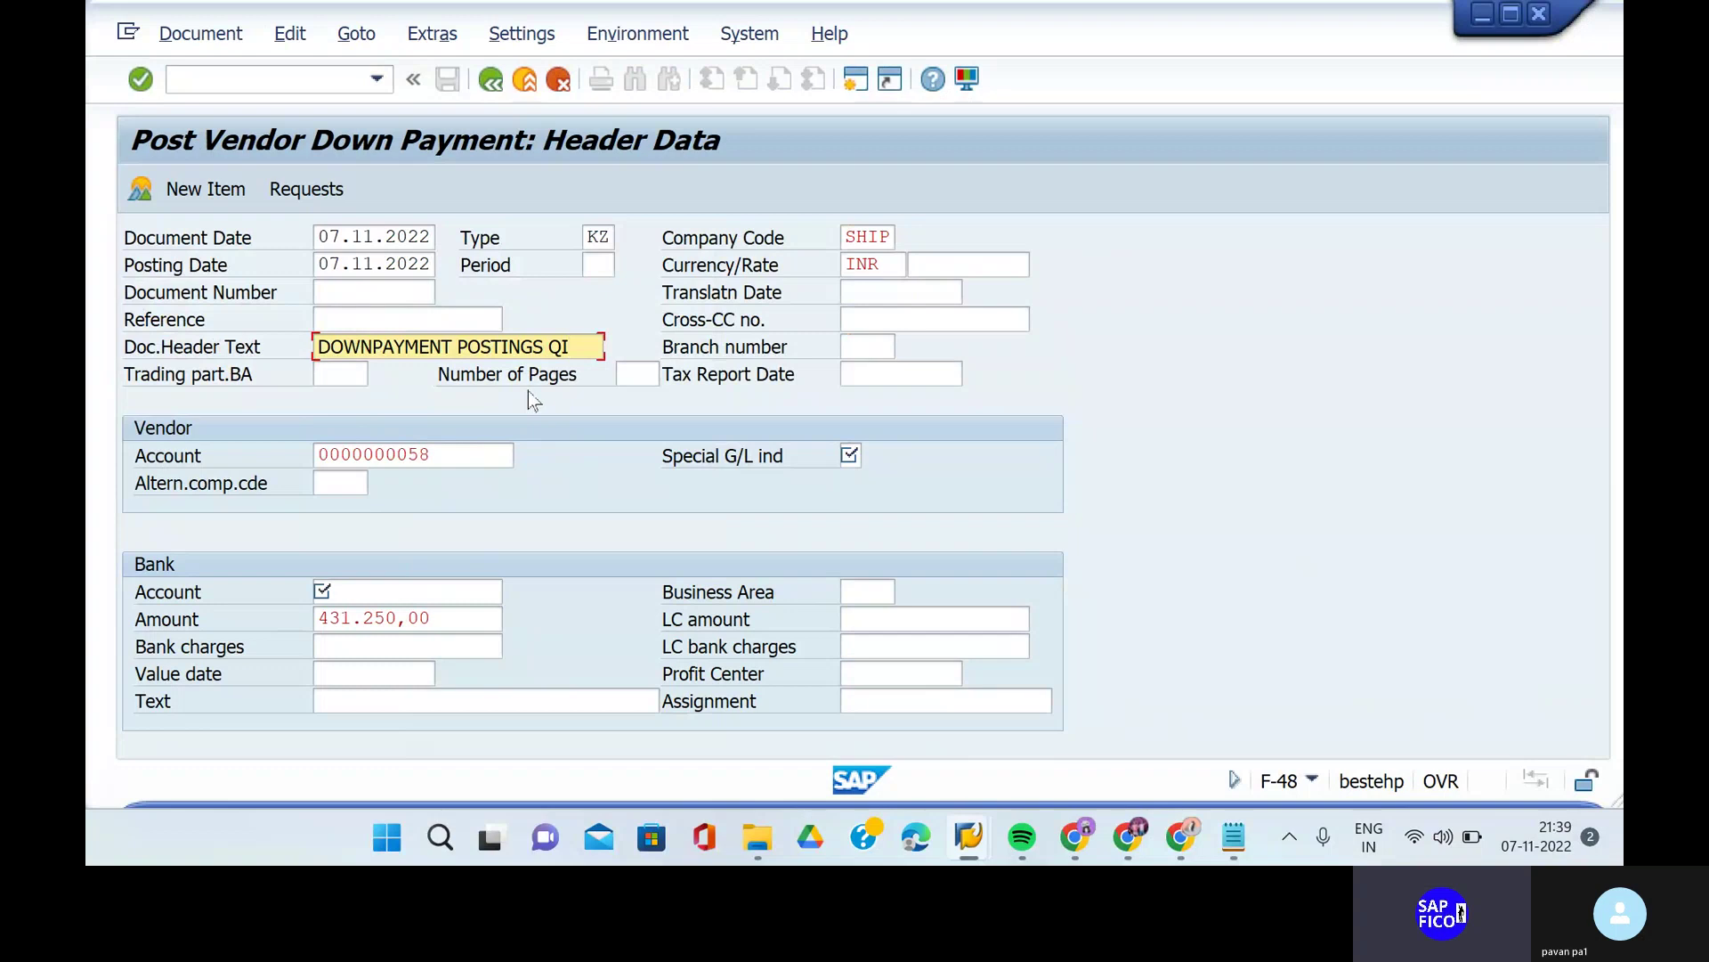
{"action": "type", "text": " QI="}
{"action": "key", "text": "BackSpace"}
{"action": "key", "text": "BackSpace"}
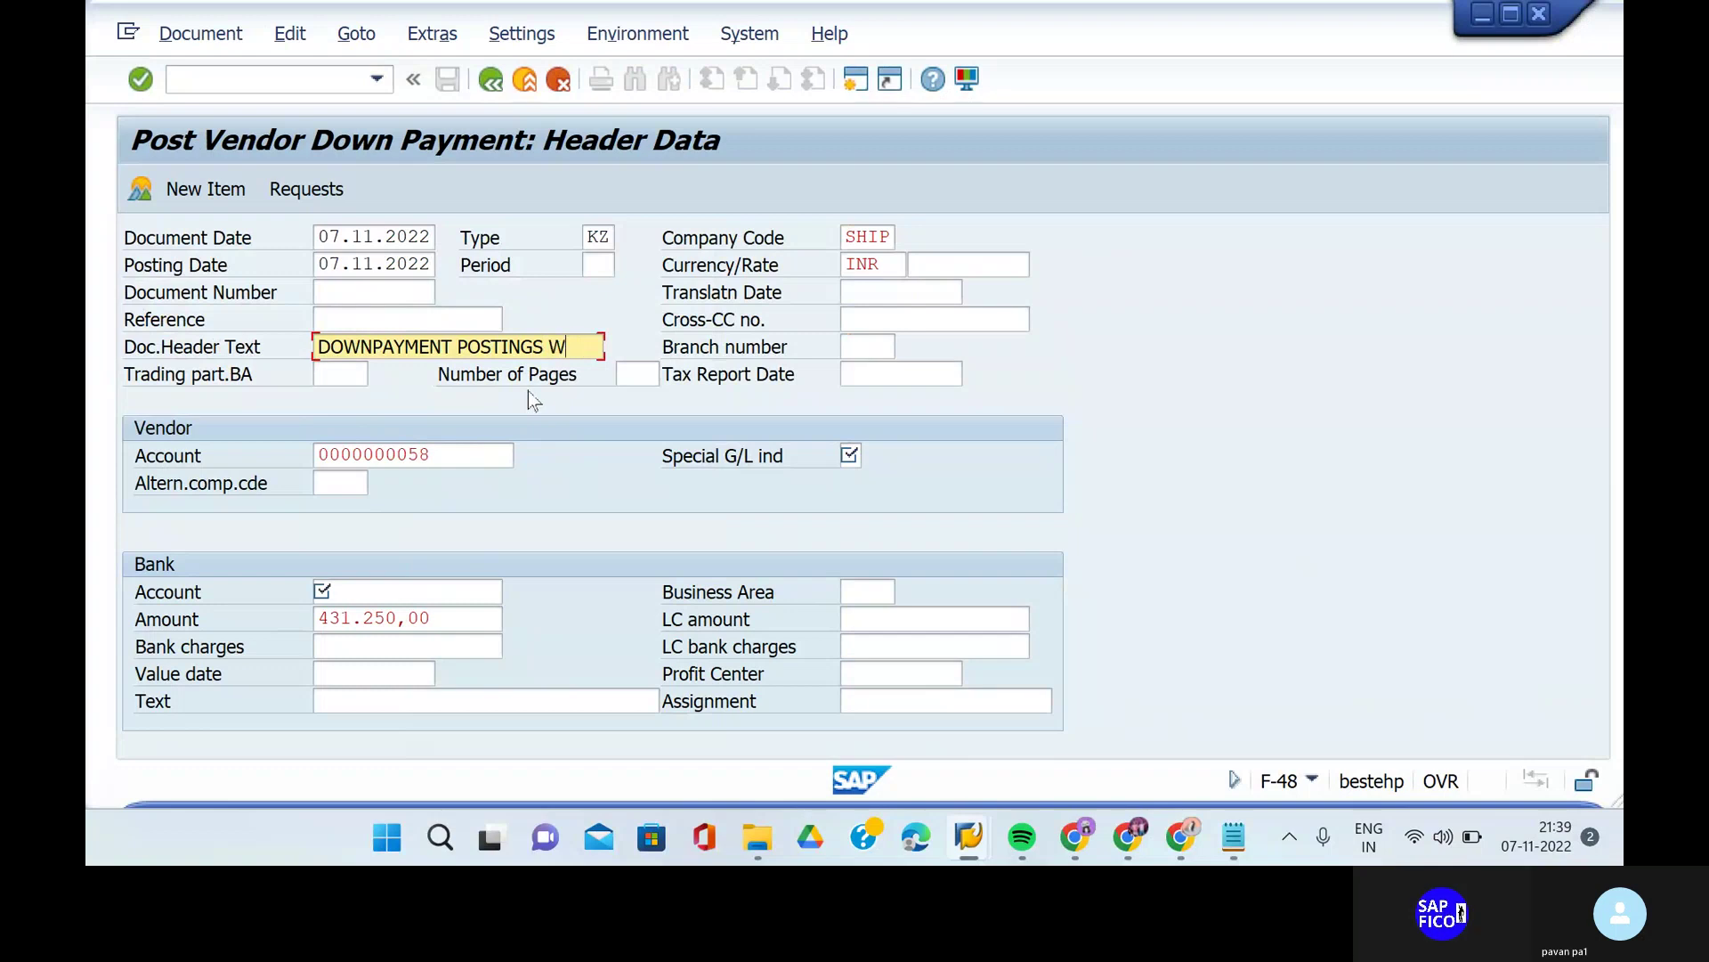
{"action": "type", "text": "ITH"}
{"action": "key", "text": "BackSpace"}
{"action": "key", "text": "BackSpace"}
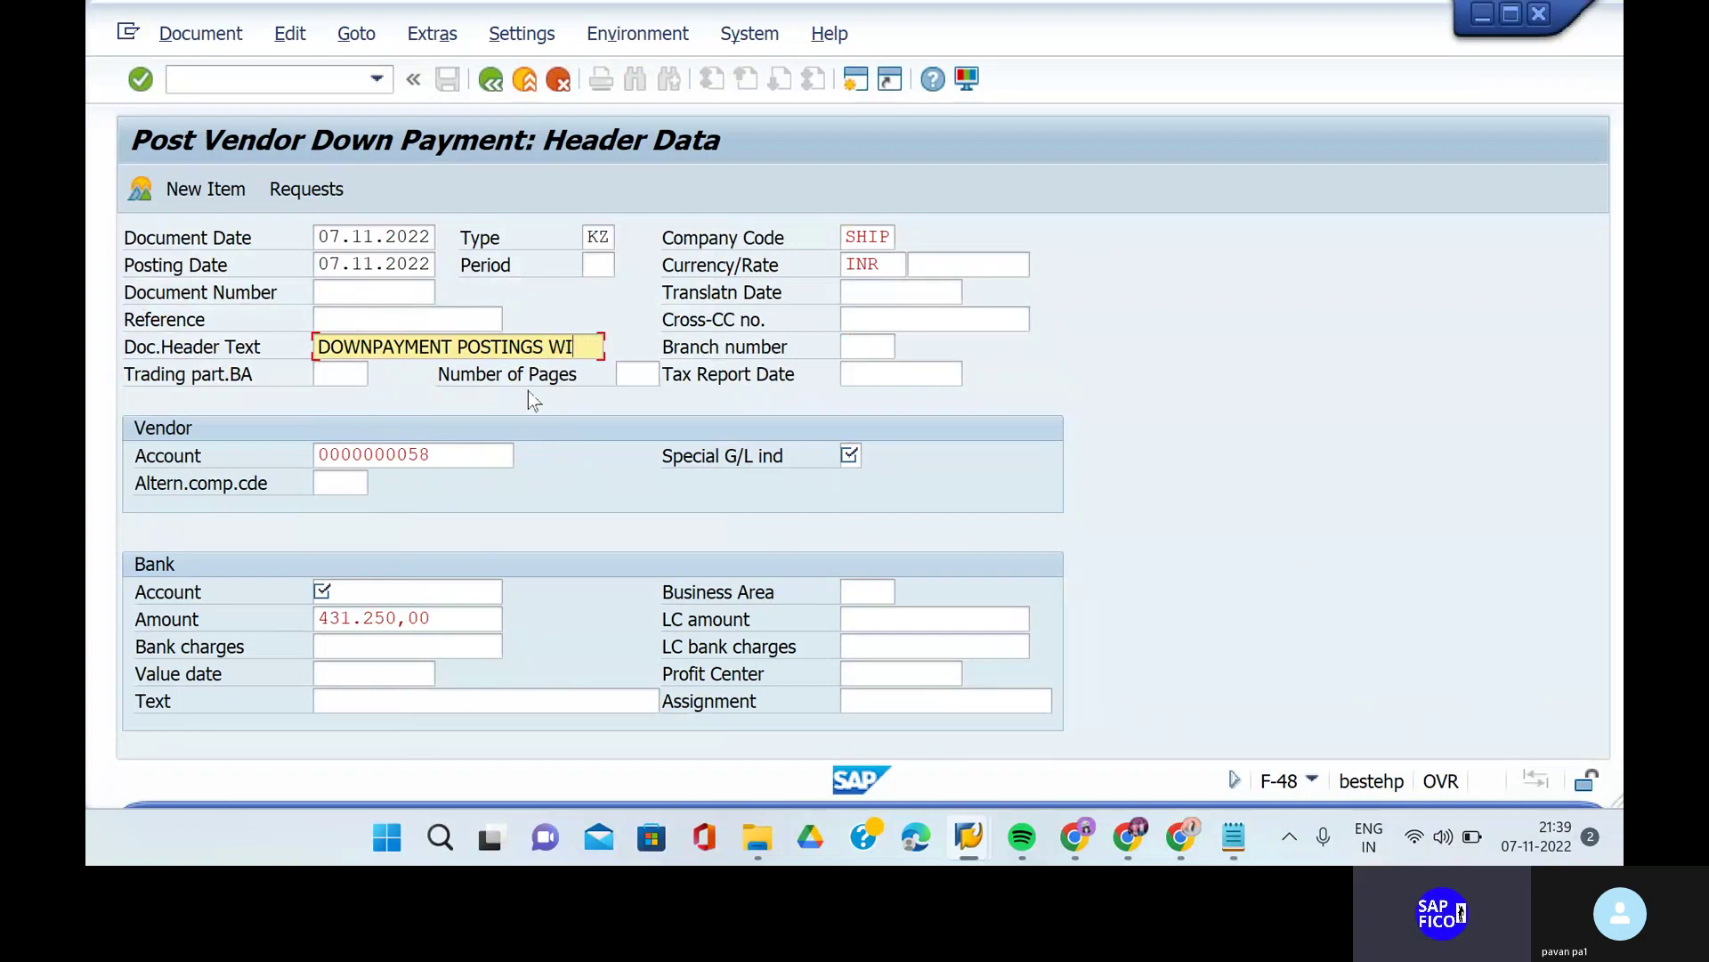
{"action": "key", "text": "BackSpace"}
{"action": "key", "text": "BackSpace"}
{"action": "type", "text": "VTH"}
{"action": "type", "text": " P"}
{"action": "key", "text": "BackSpace"}
{"action": "type", "text": "PO"}
- Set the vendor's special G/L indicator to A, Down payment on current assets
{"action": "left_click", "coordinate": [851, 456]}
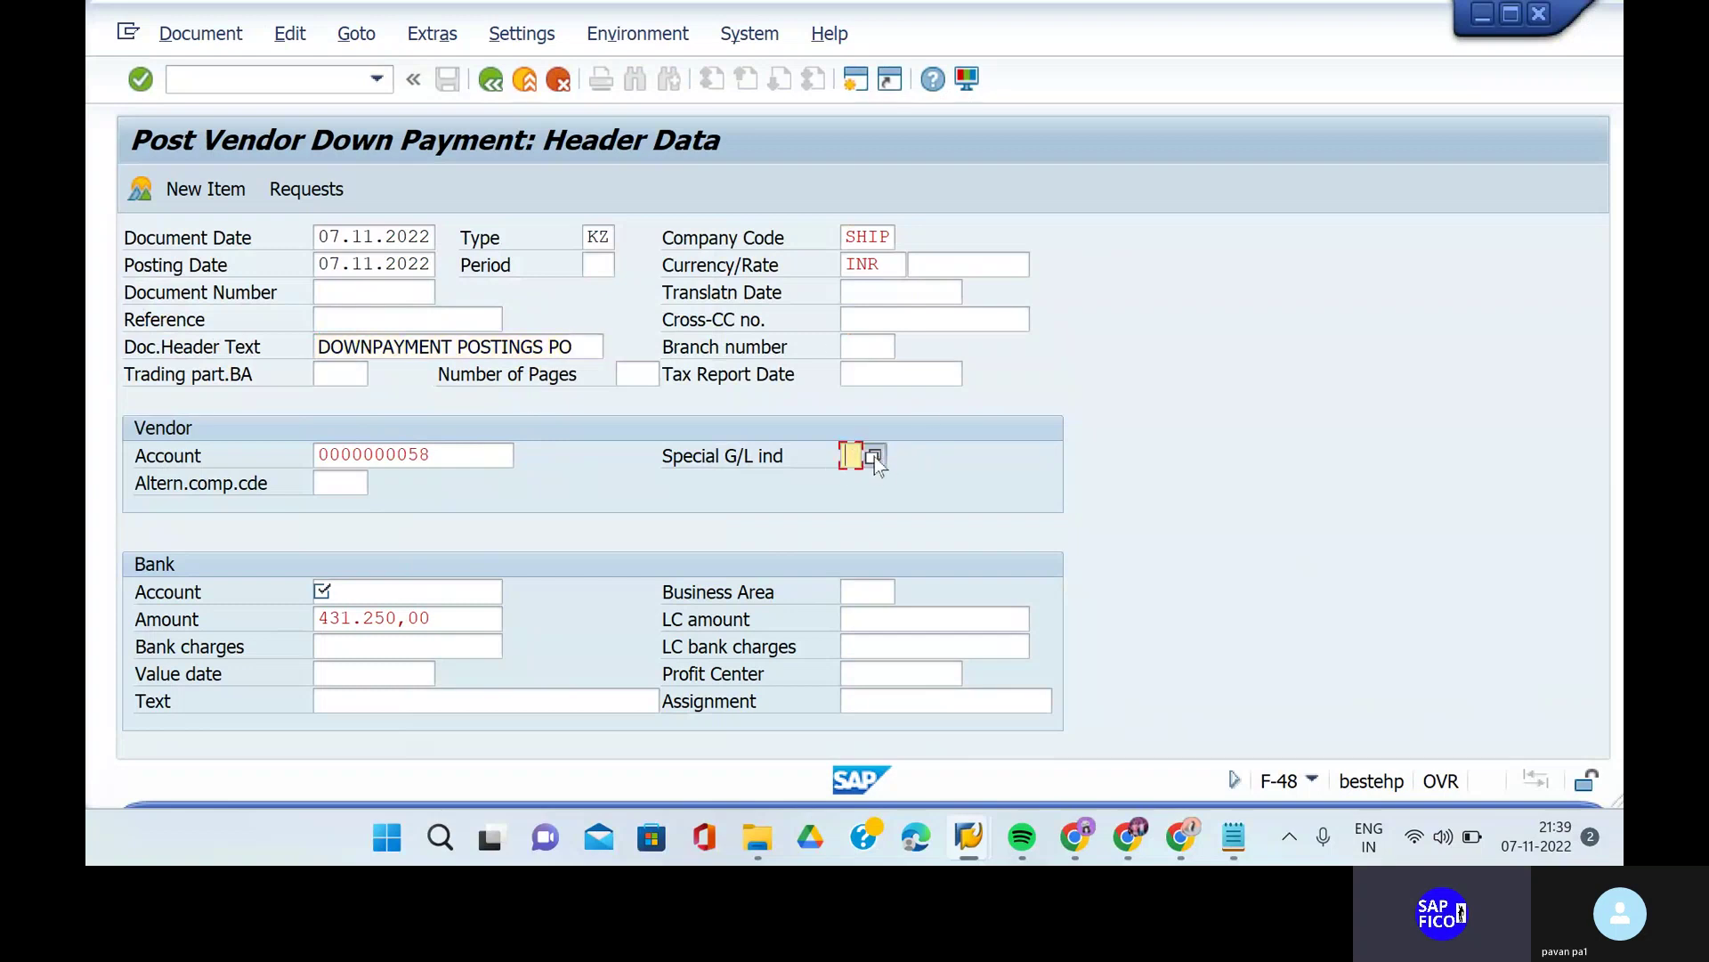
{"action": "left_click", "coordinate": [875, 457]}
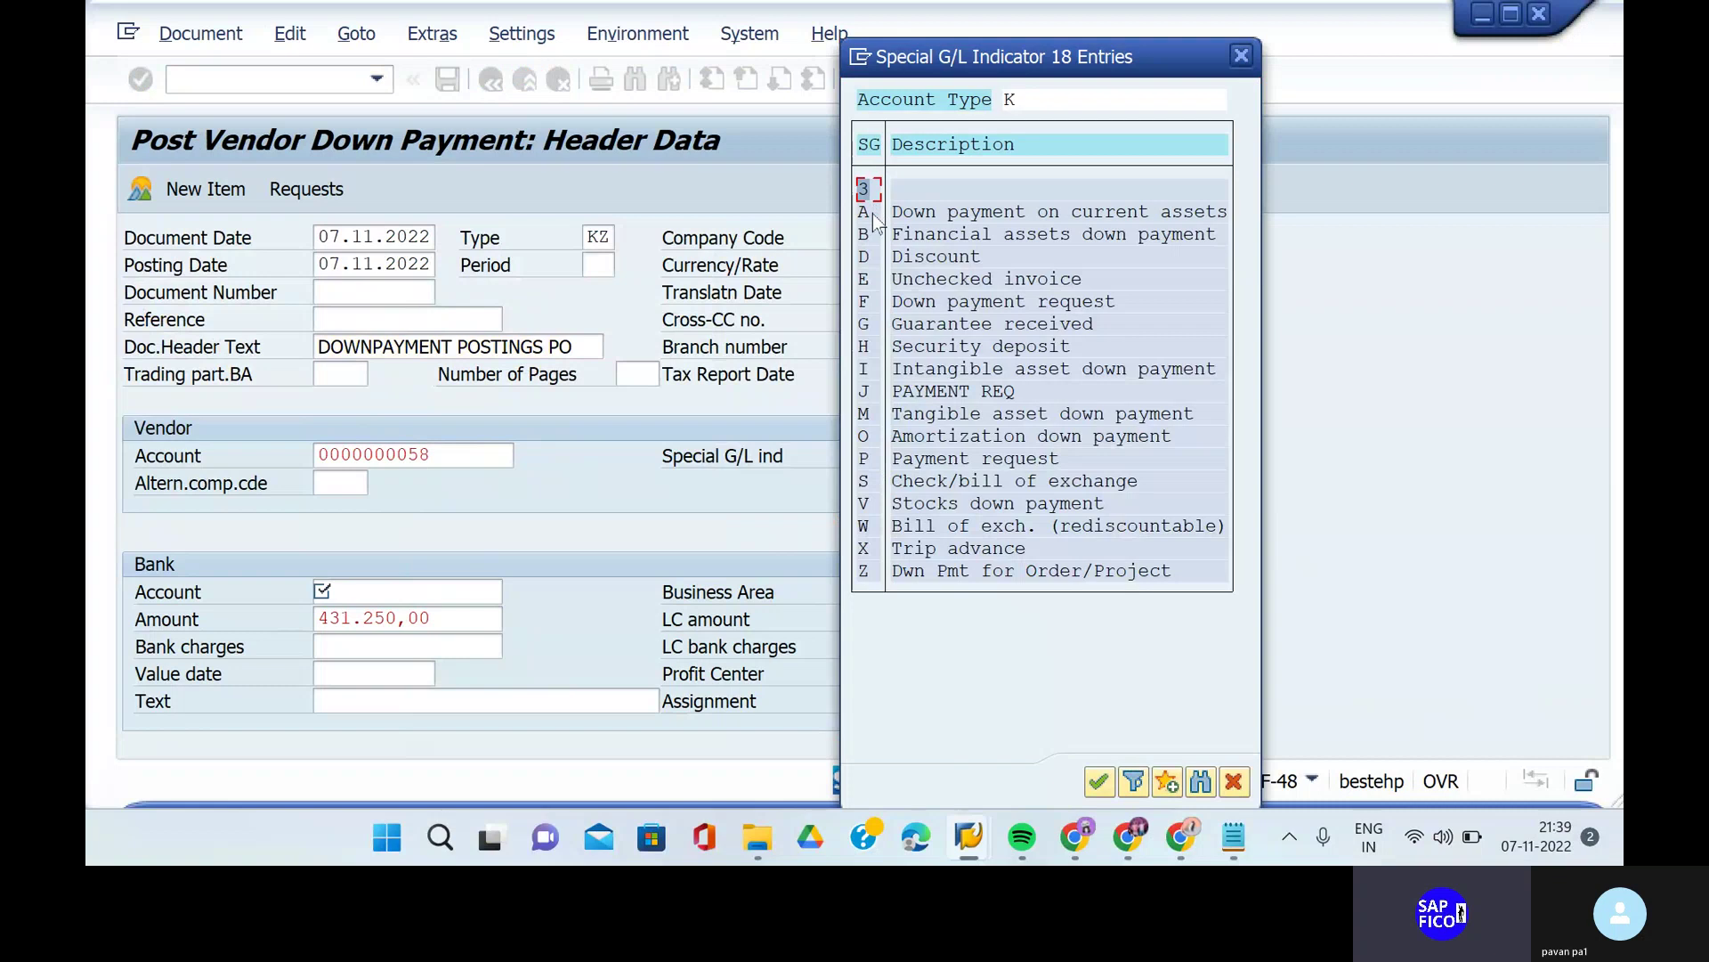
{"action": "left_click", "coordinate": [874, 215]}
{"action": "left_click", "coordinate": [1101, 781]}
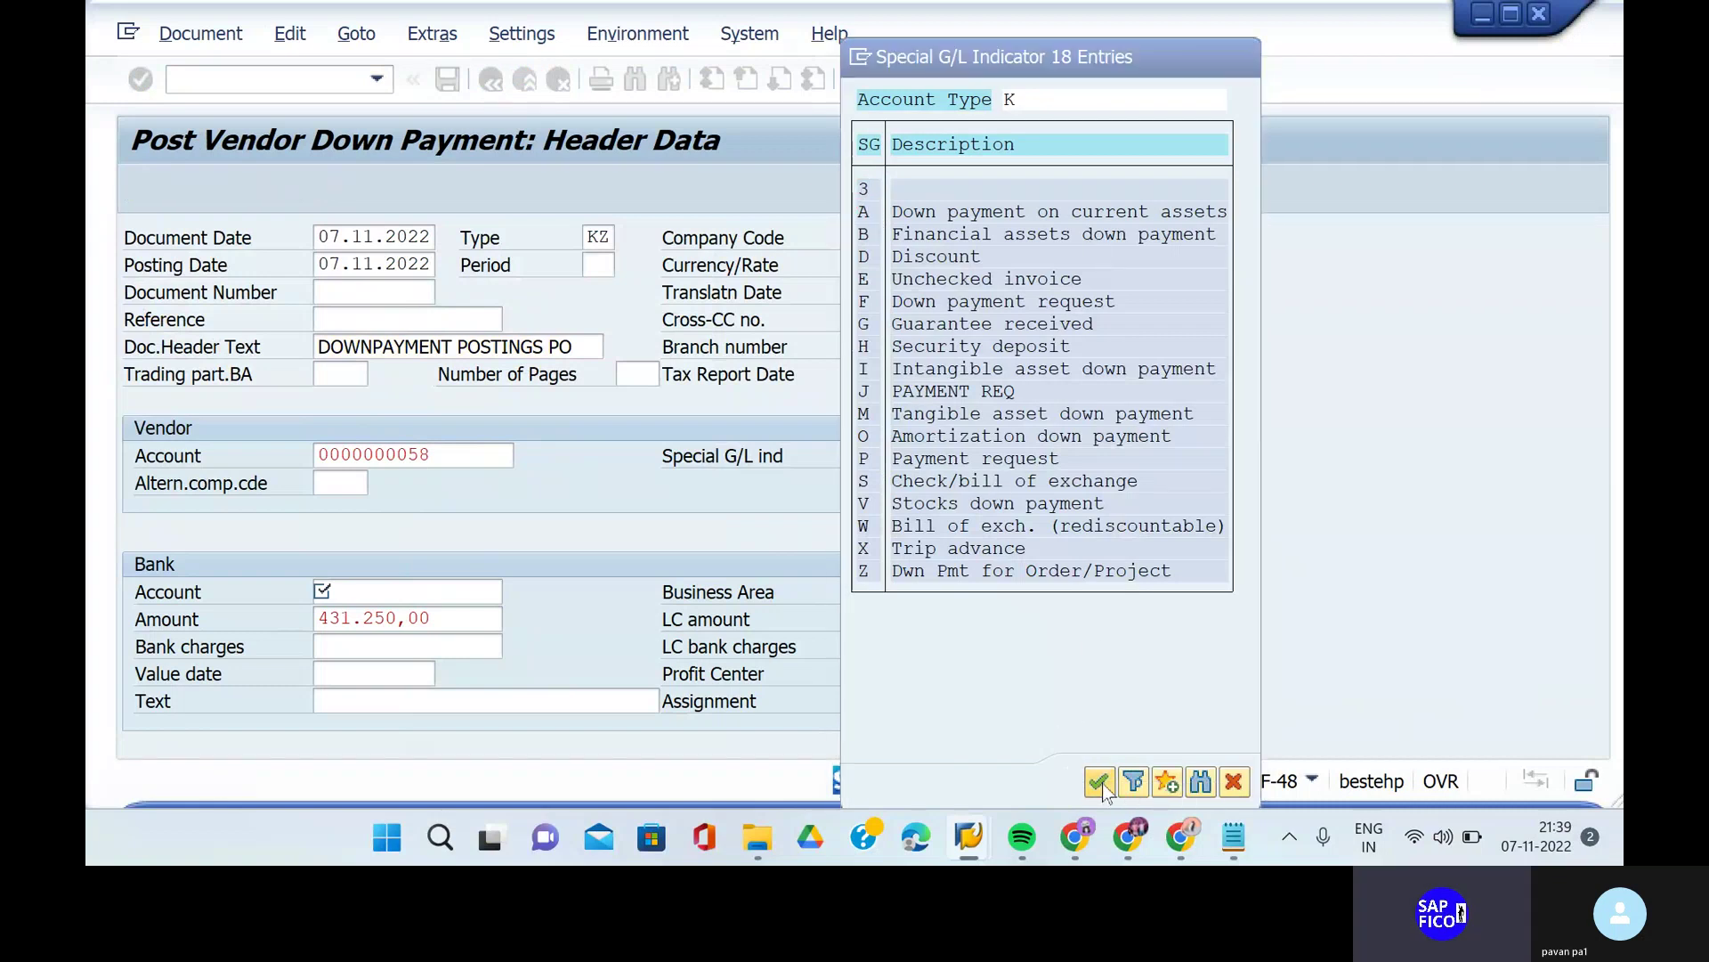
- Select the HDFC bank G/L account in the bank data and continue to the vendor item
{"action": "left_click", "coordinate": [466, 594]}
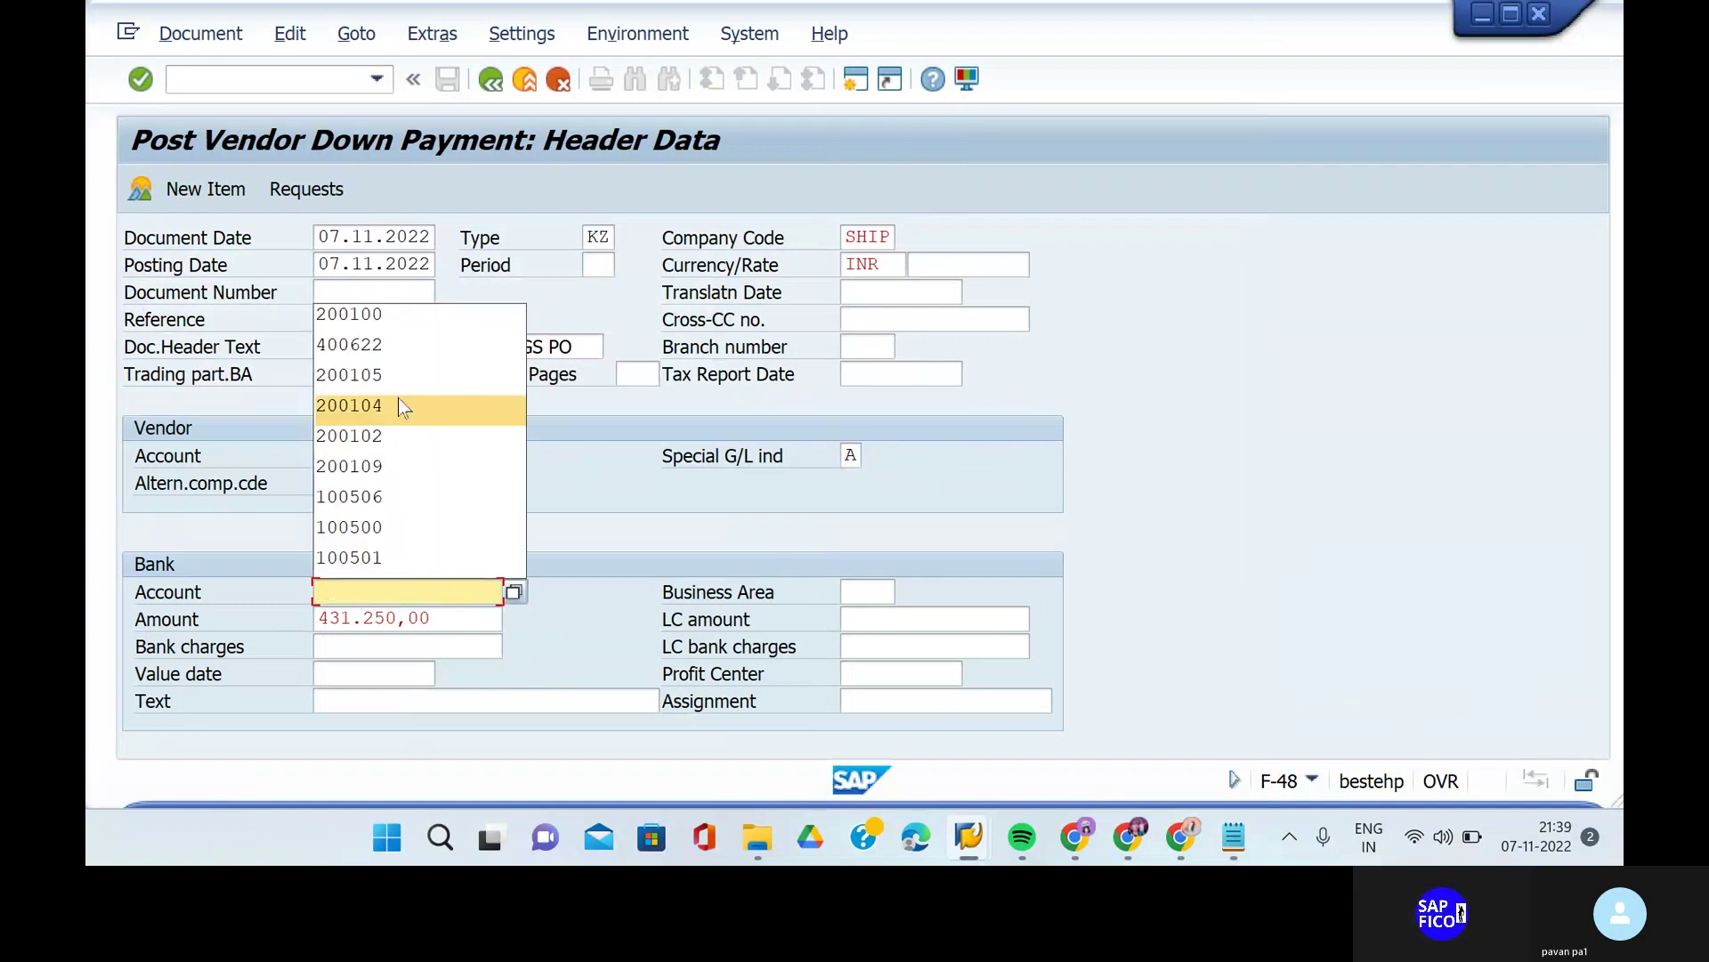
{"action": "left_click", "coordinate": [401, 314]}
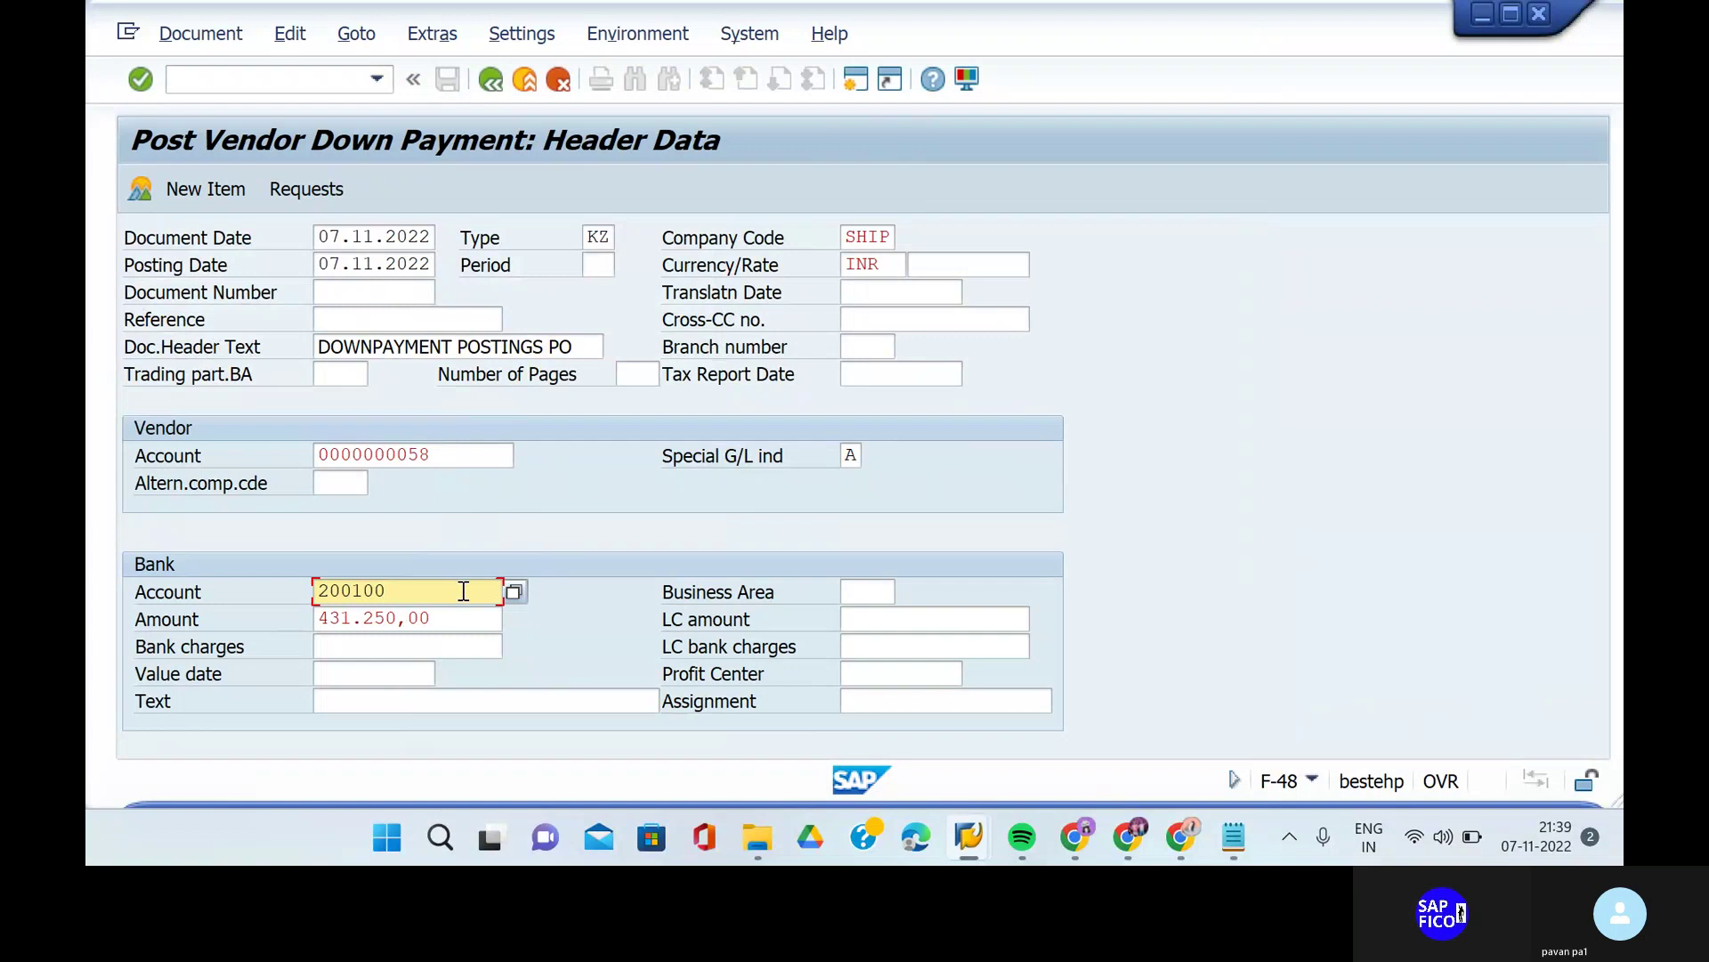
{"action": "key", "text": "Return"}
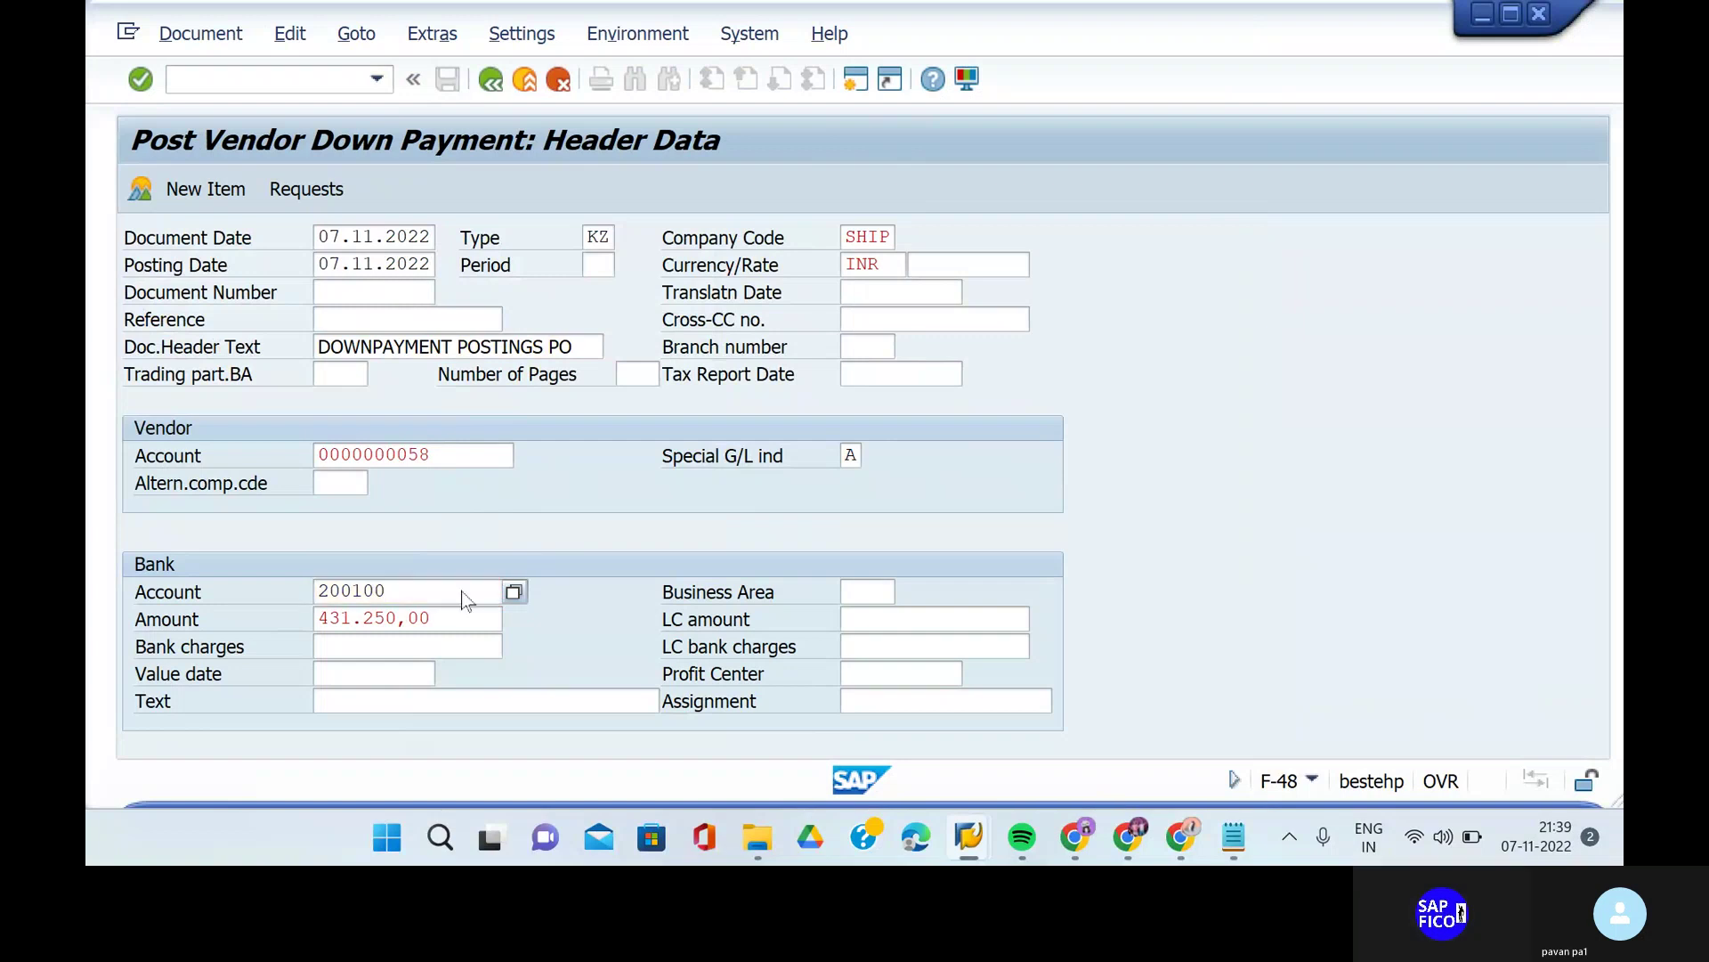
{"action": "key", "text": "Return"}
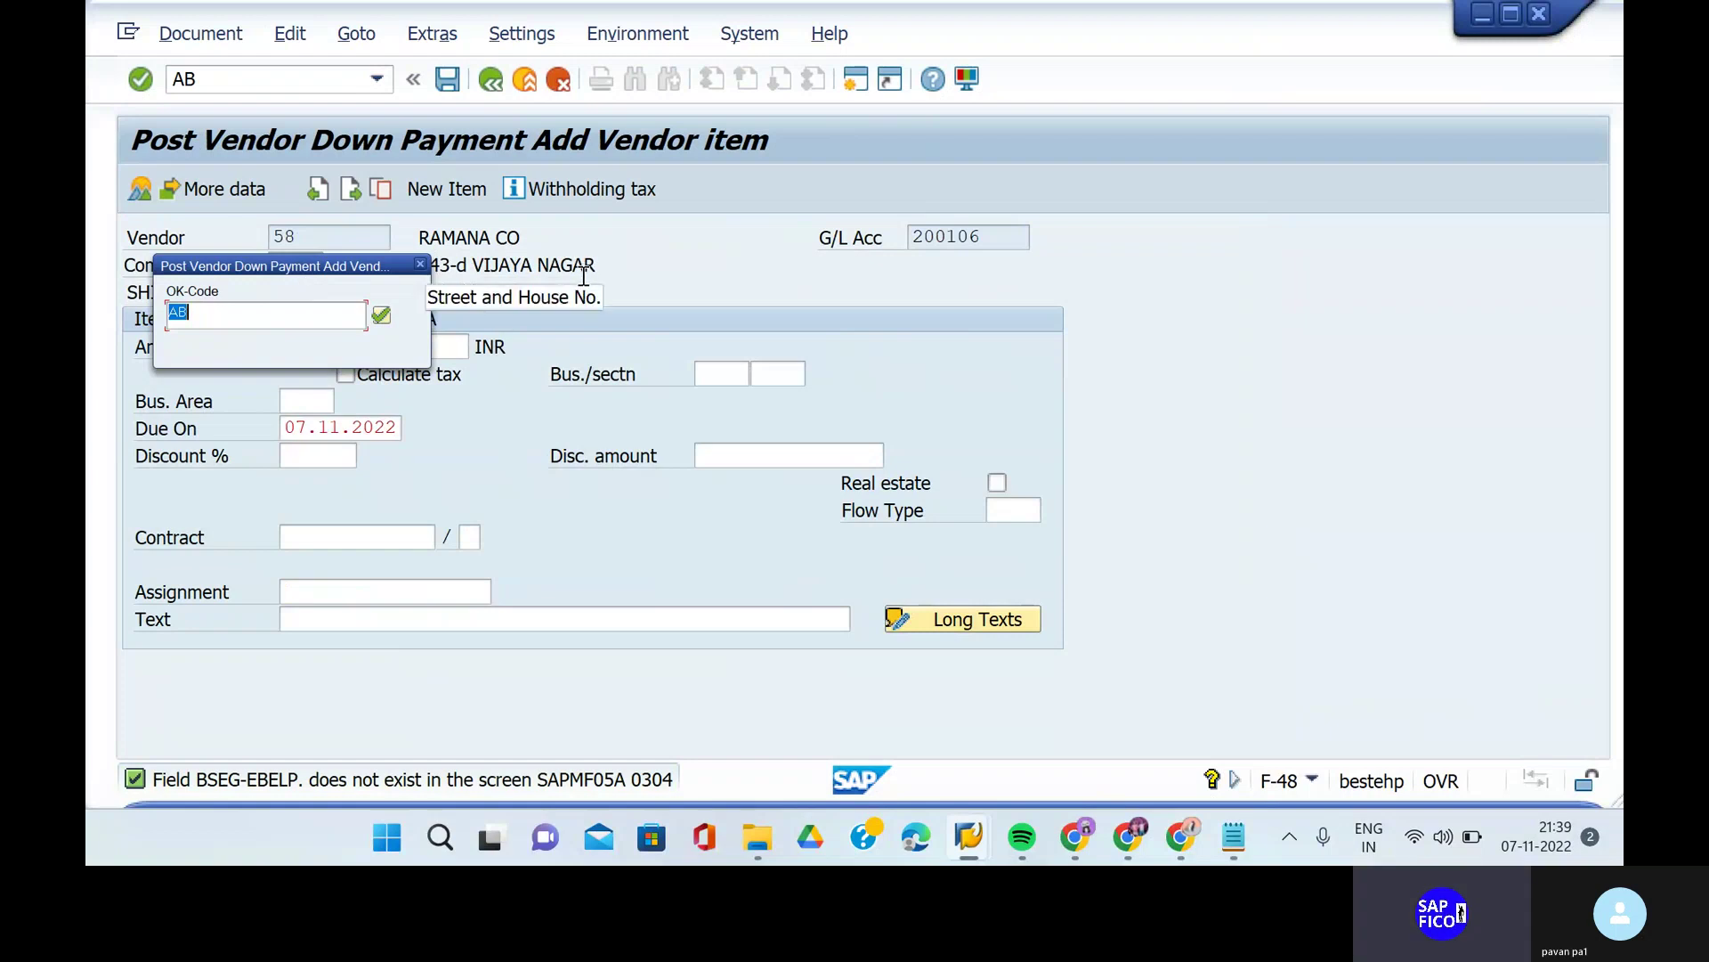
- Dismiss the OK-code prompt and enter DOWNPAYMENT WITH PUCRCHASE ORDER as the vendor item text
{"action": "left_click_drag", "start_coordinate": [385, 271], "coordinate": [1106, 335]}
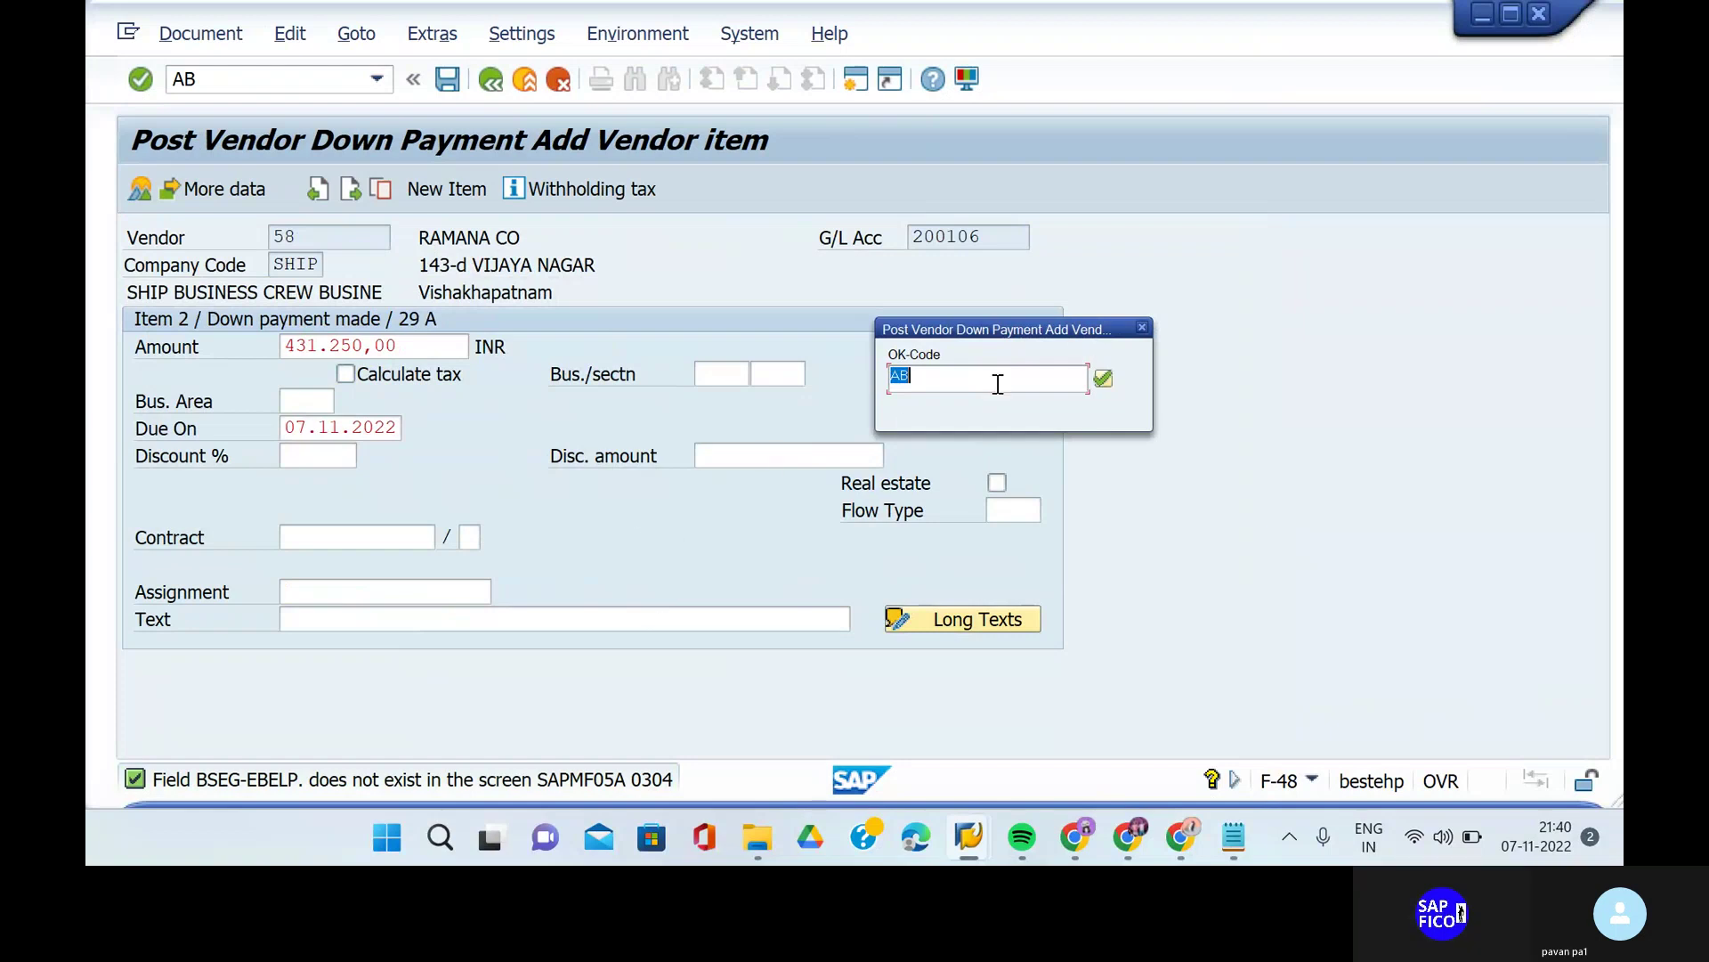
{"action": "left_click", "coordinate": [1142, 328]}
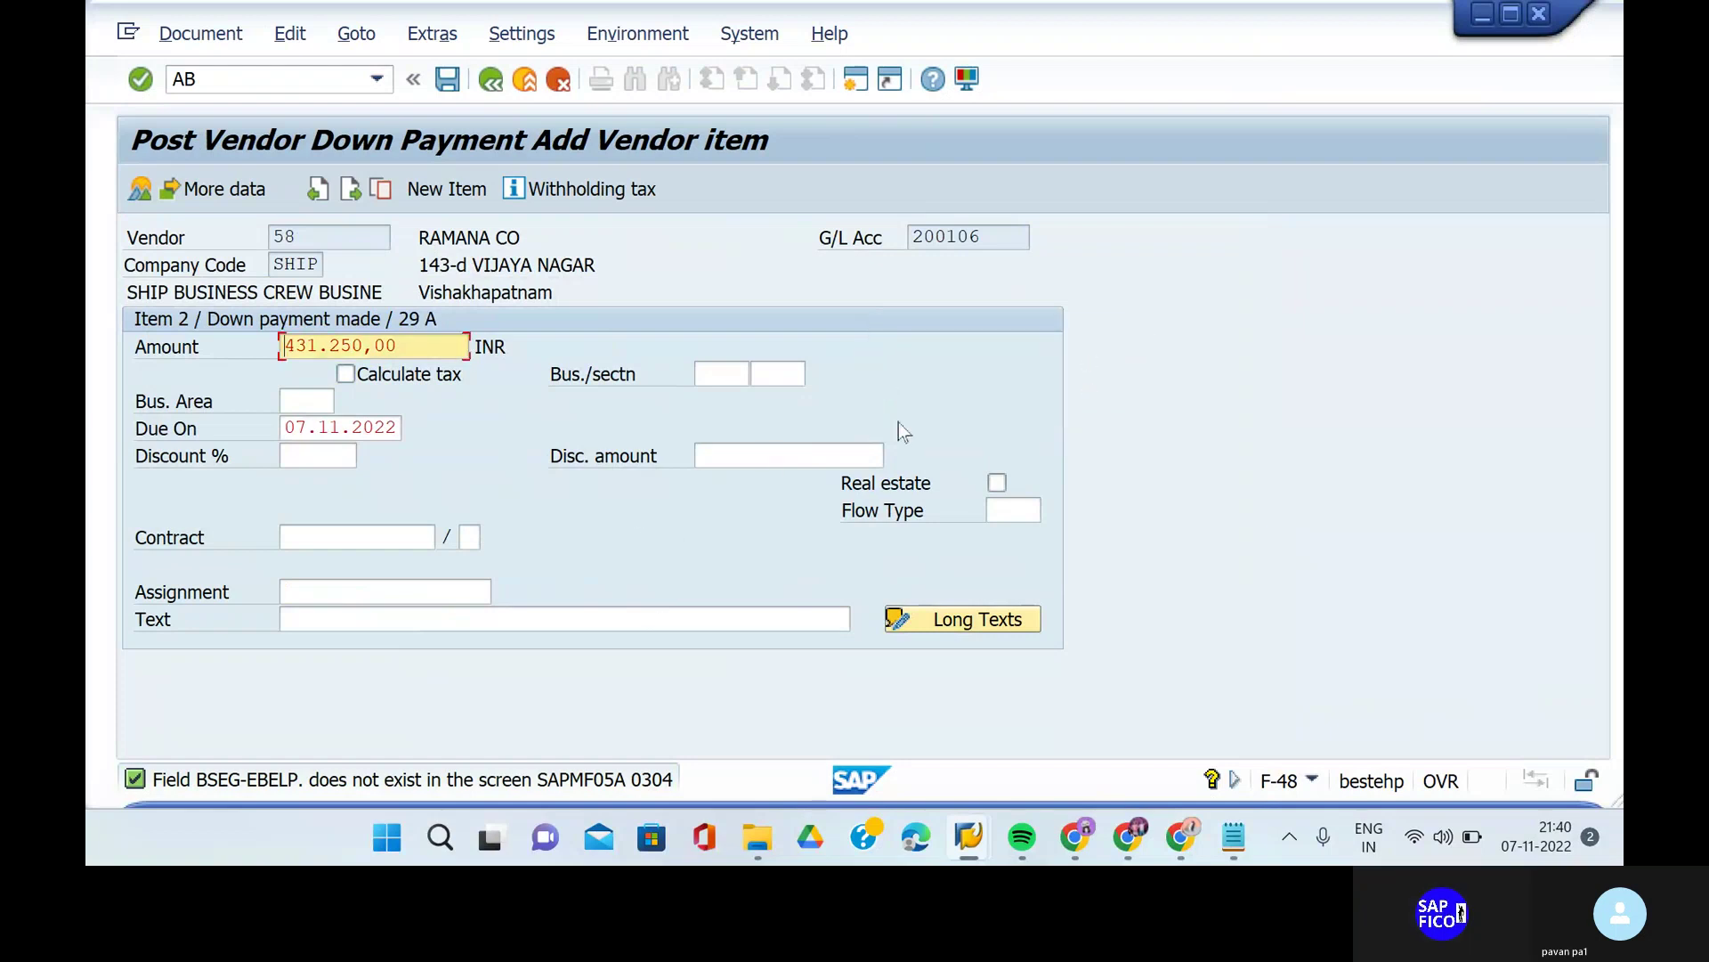
{"action": "left_click", "coordinate": [518, 621]}
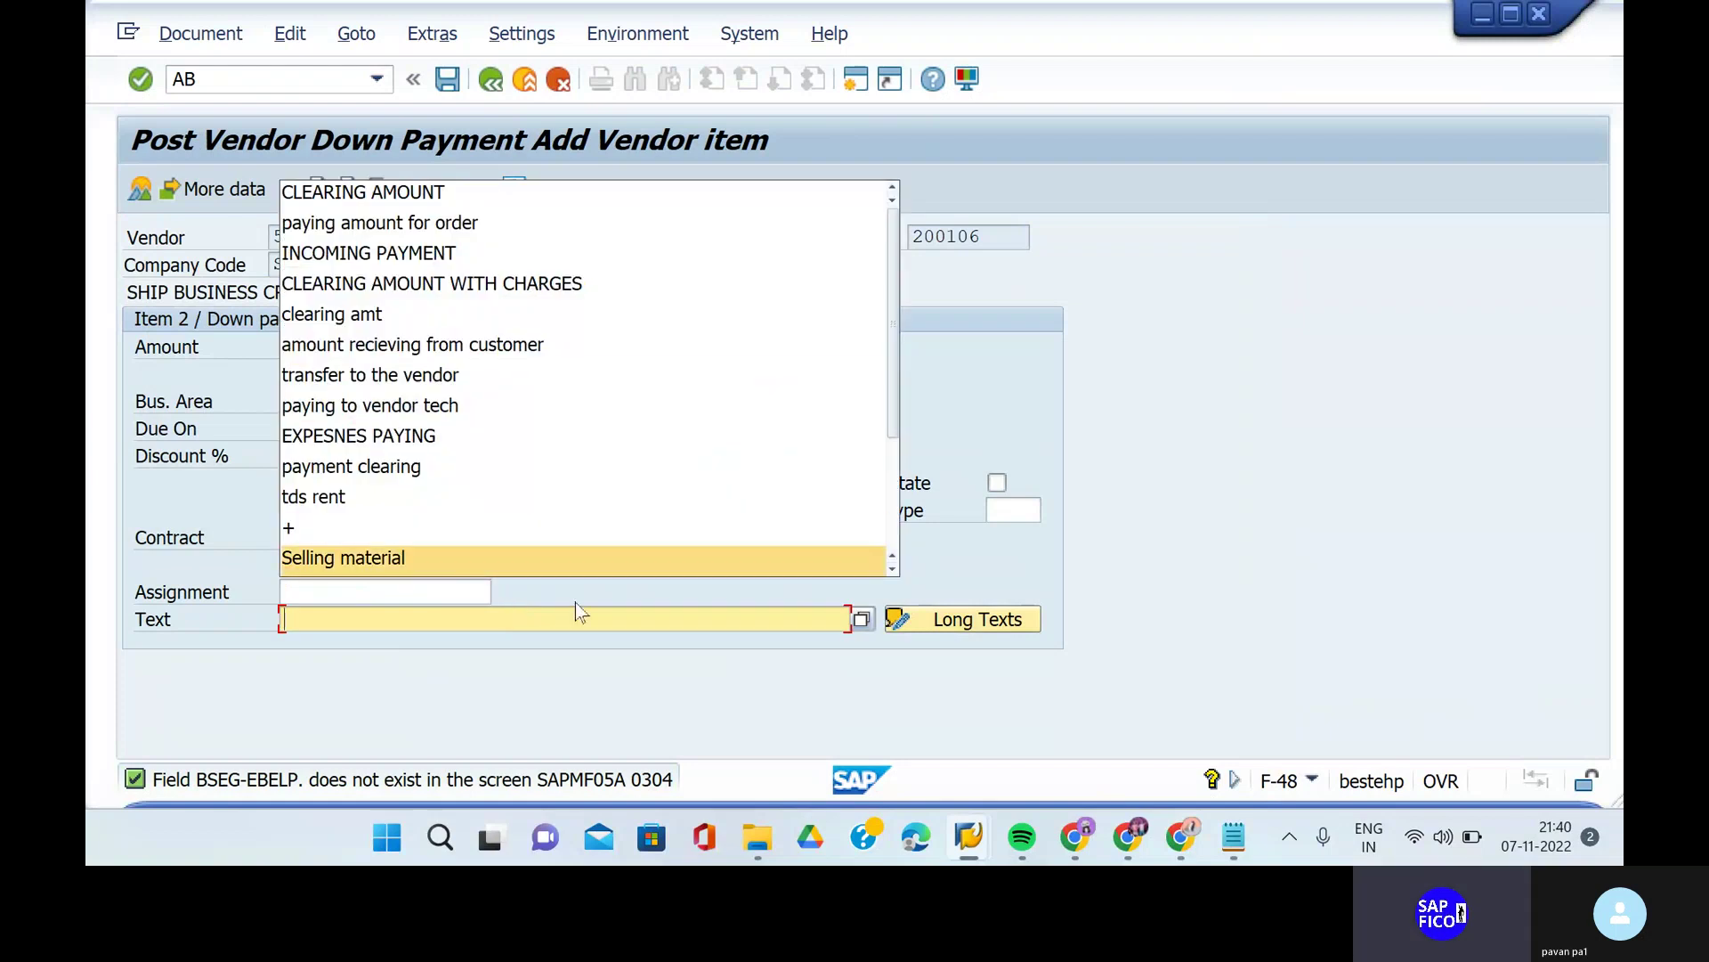
{"action": "type", "text": "DOW"}
{"action": "type", "text": "N"}
{"action": "key", "text": "BackSpace"}
{"action": "type", "text": "W"}
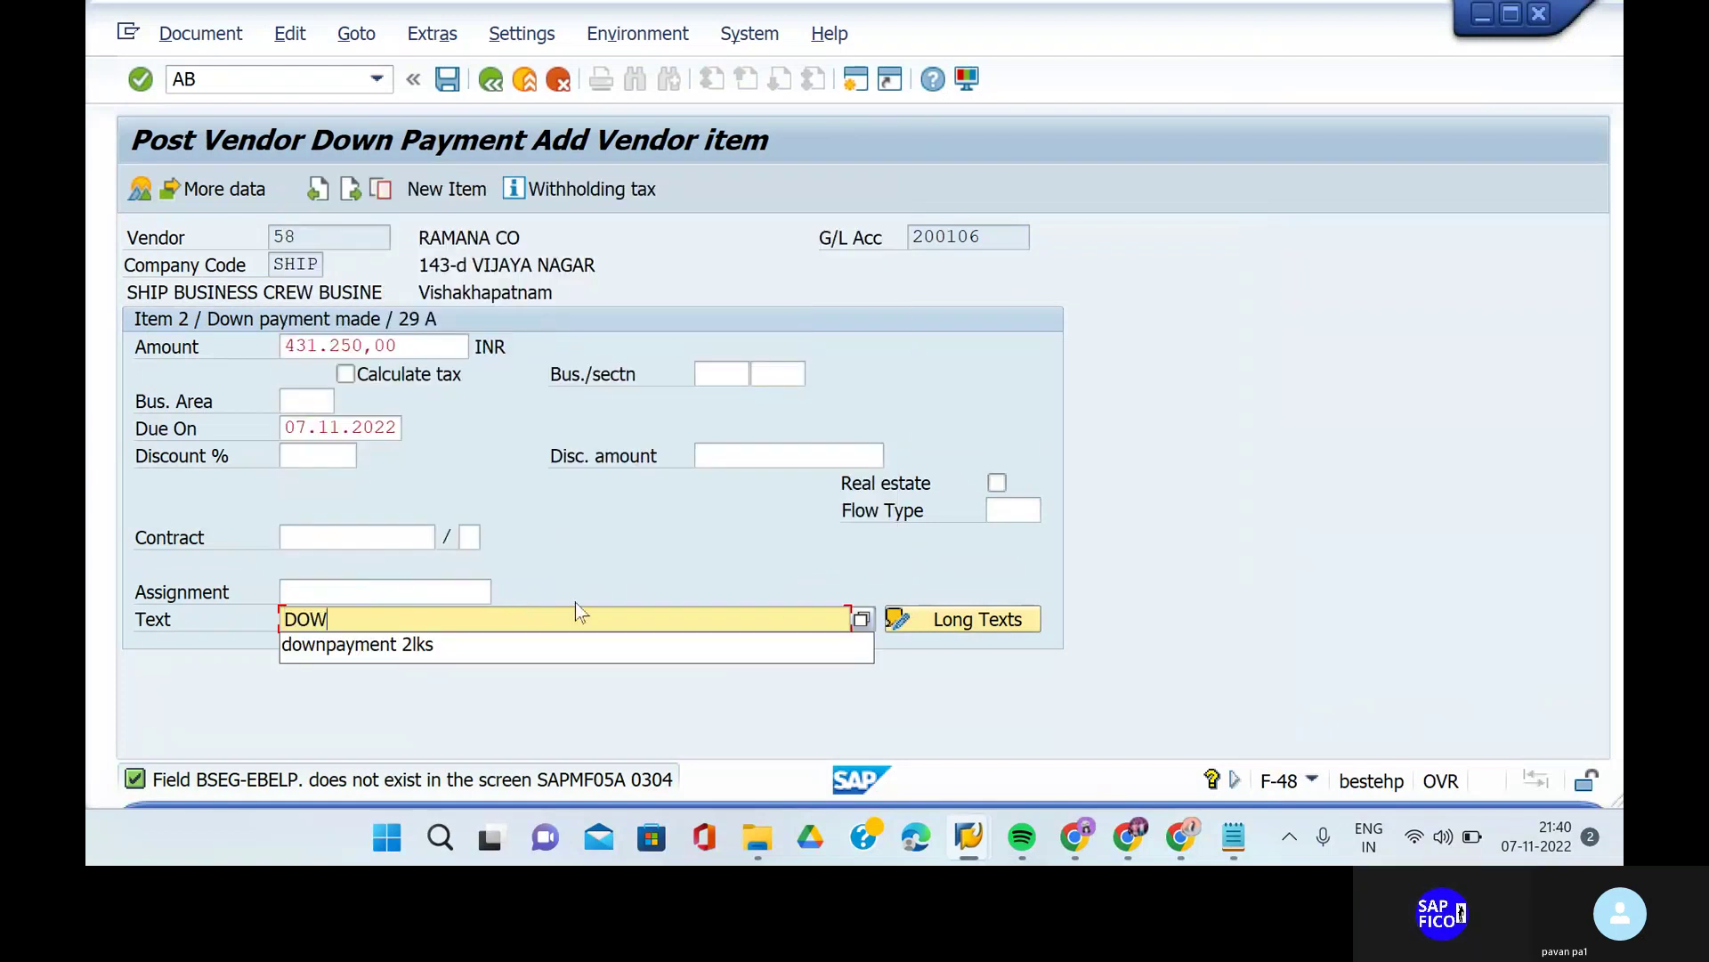
{"action": "type", "text": "NPAYMEN"}
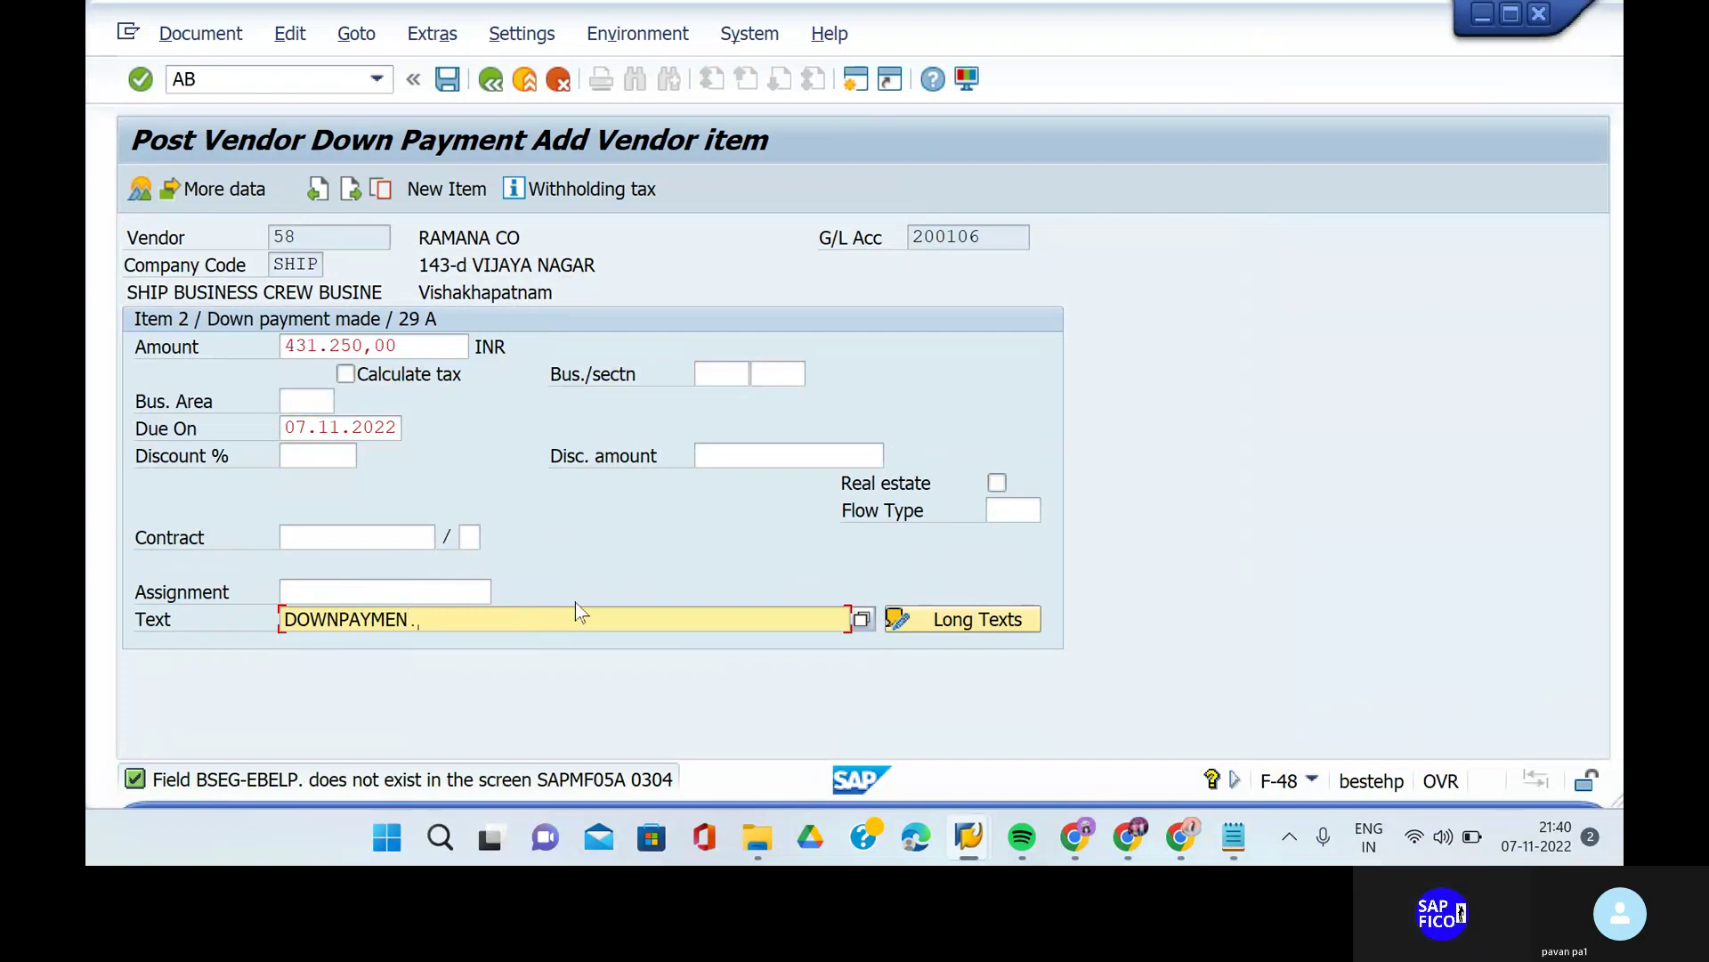
{"action": "type", "text": "T WITH PUCRCHASE ORDER"}
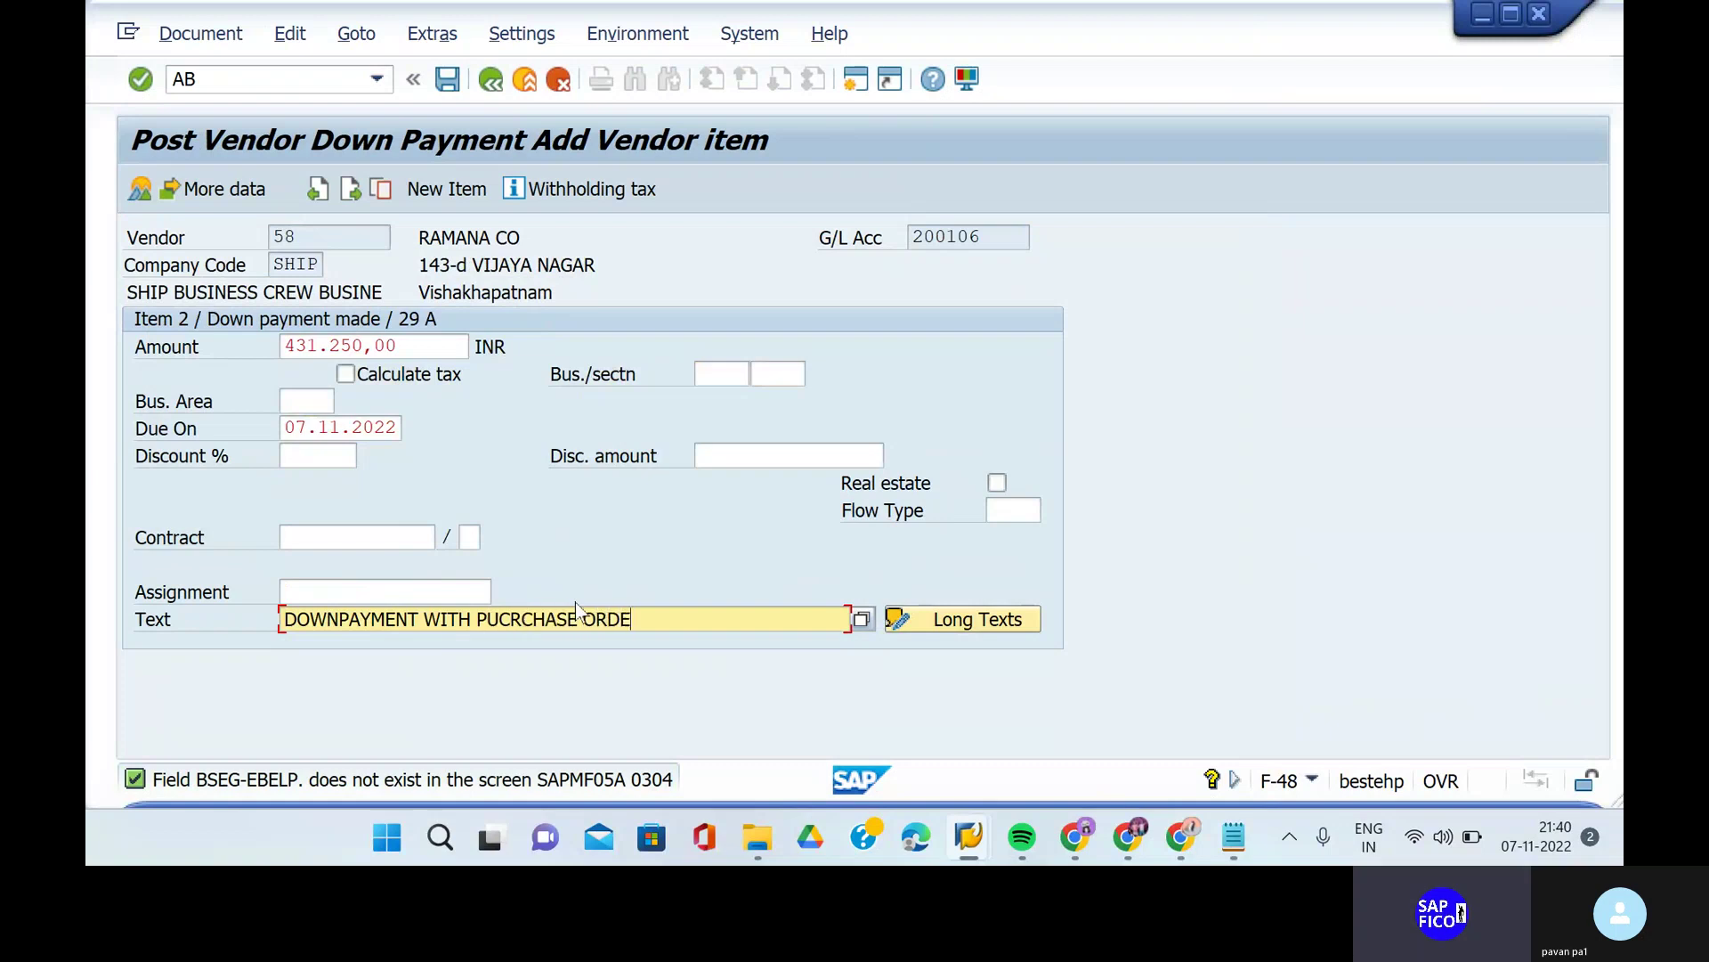
- Display the document overview and post the vendor down payment
{"action": "key", "text": "Return"}
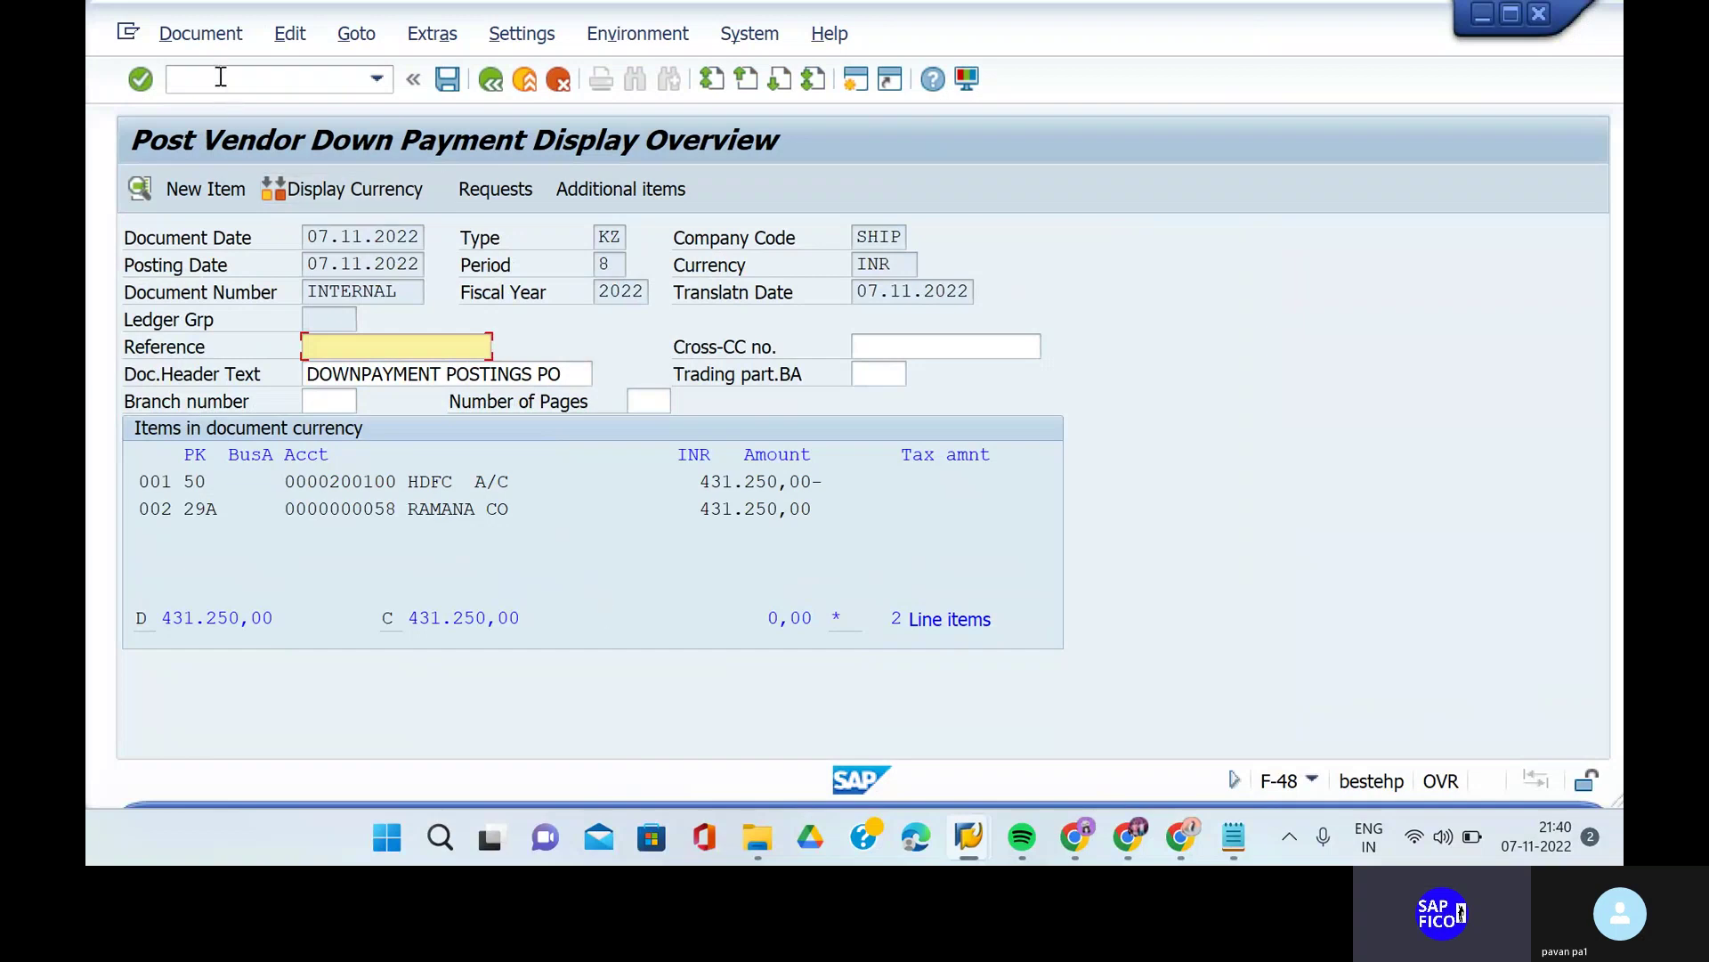
{"action": "left_click", "coordinate": [449, 79]}
{"action": "left_click", "coordinate": [449, 79]}
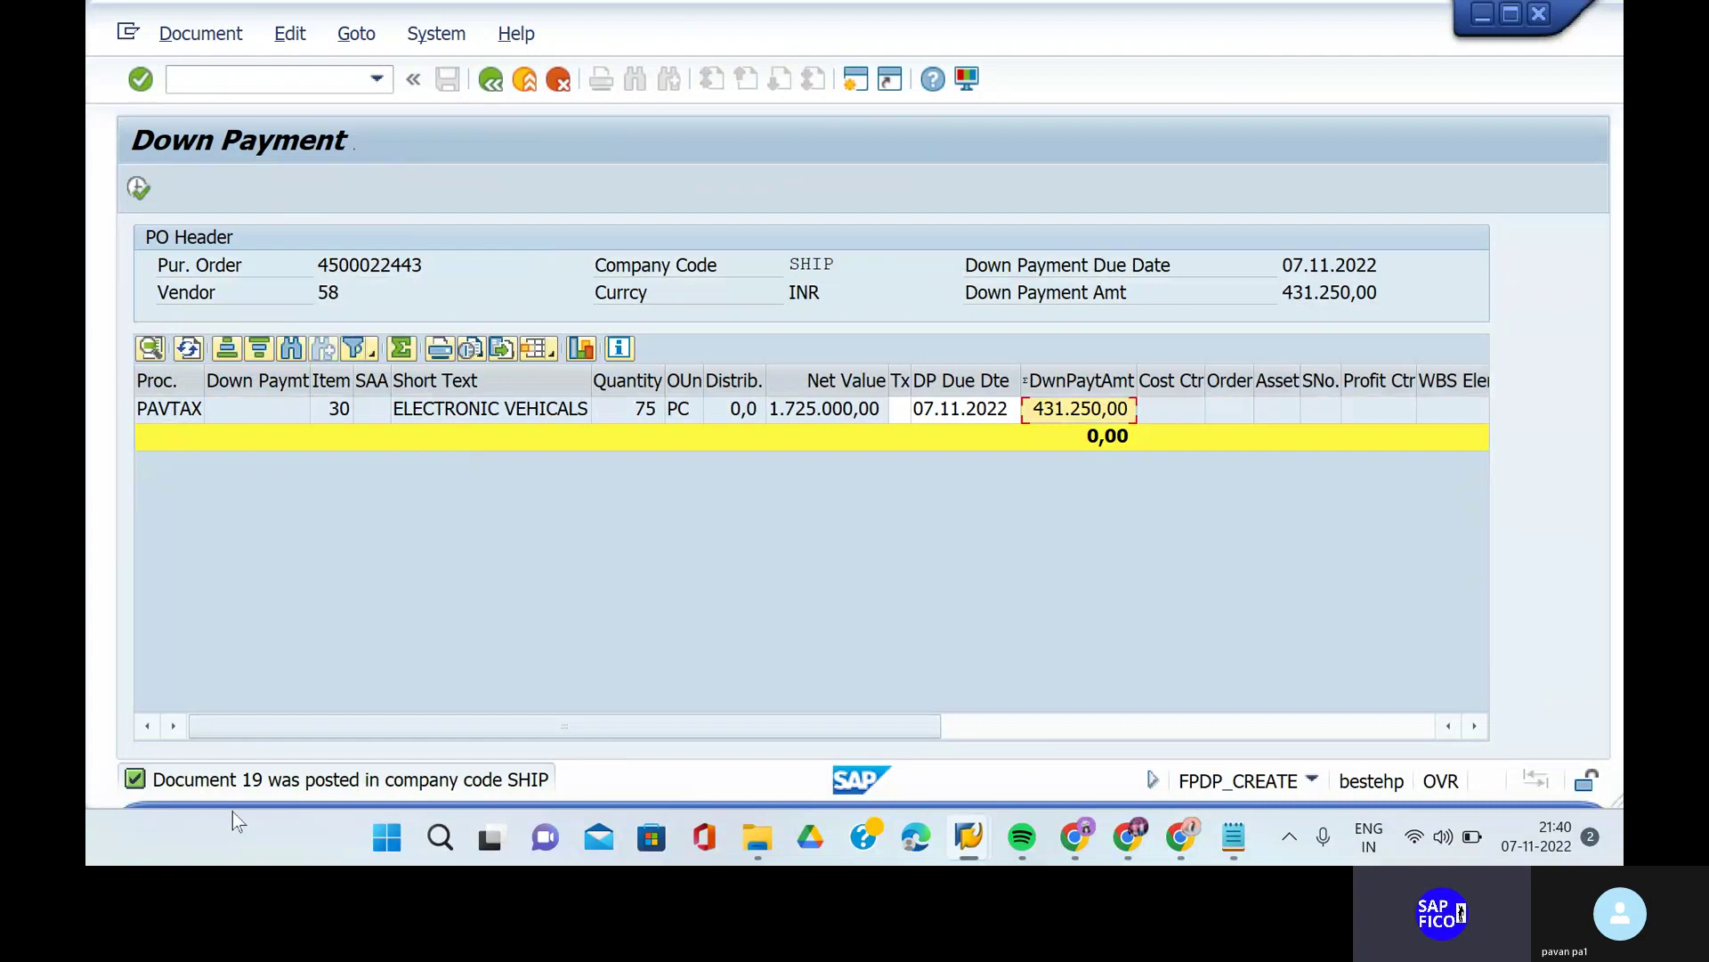
- Open FBL1N and display the vendor's open line items for company code SHIP, including special G/L transactions
{"action": "left_click", "coordinate": [265, 86]}
{"action": "type", "text": "/NFB"}
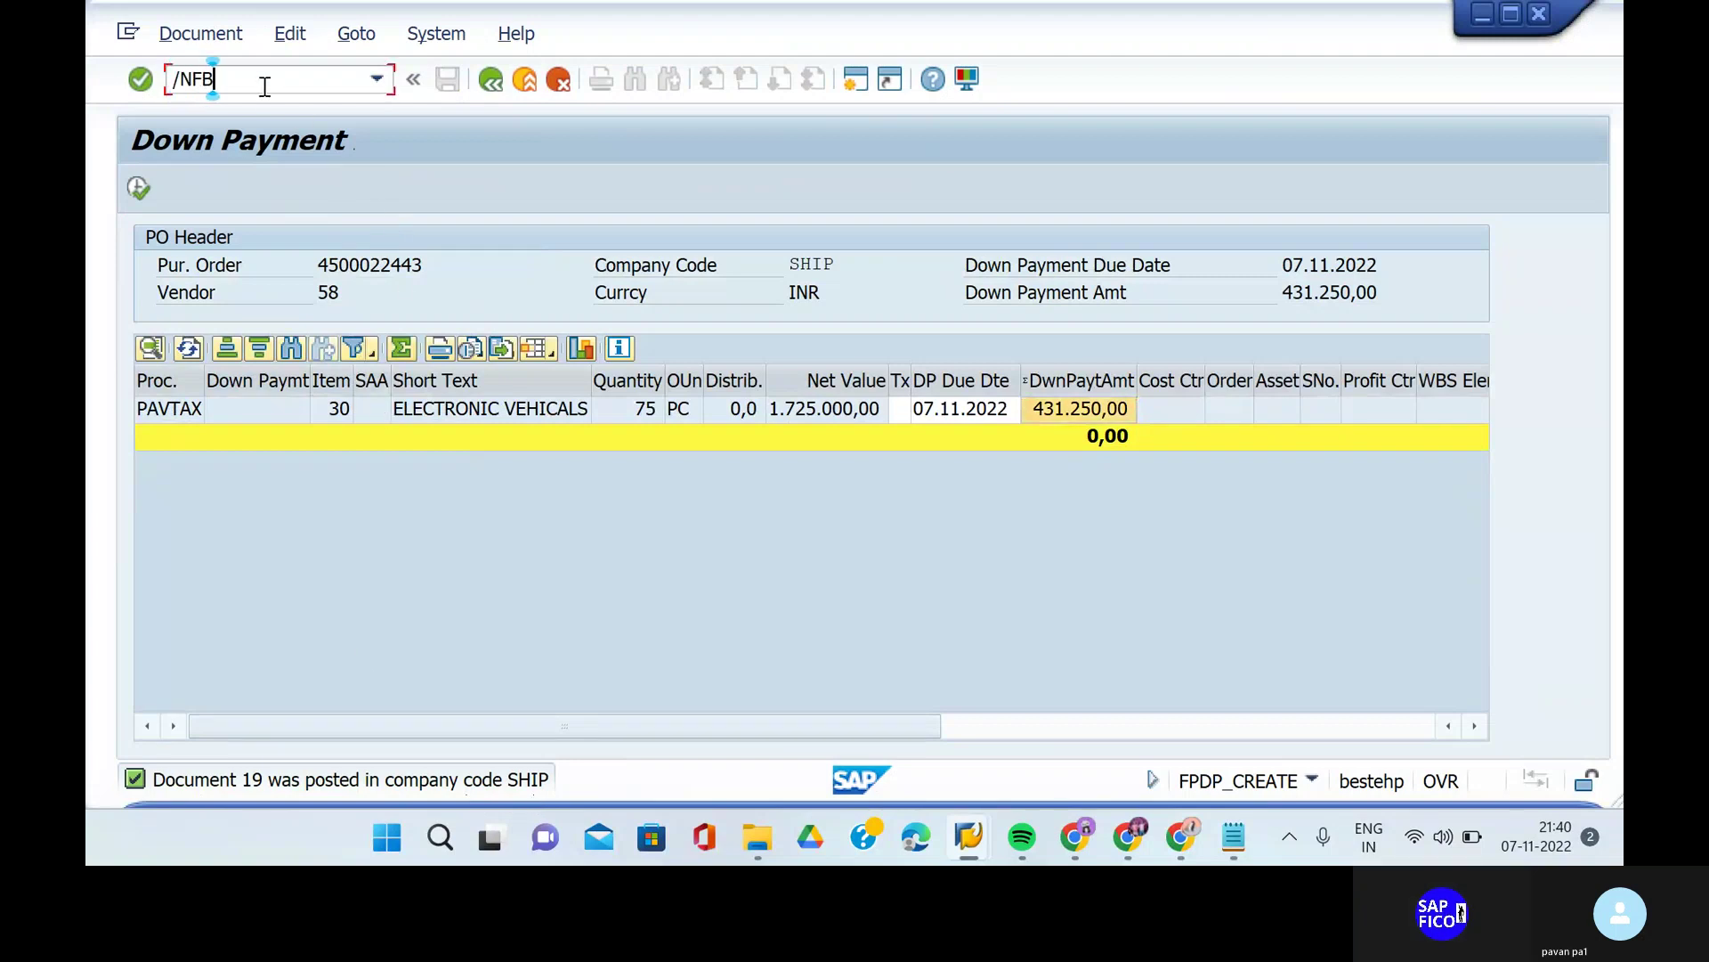
{"action": "type", "text": "L1N"}
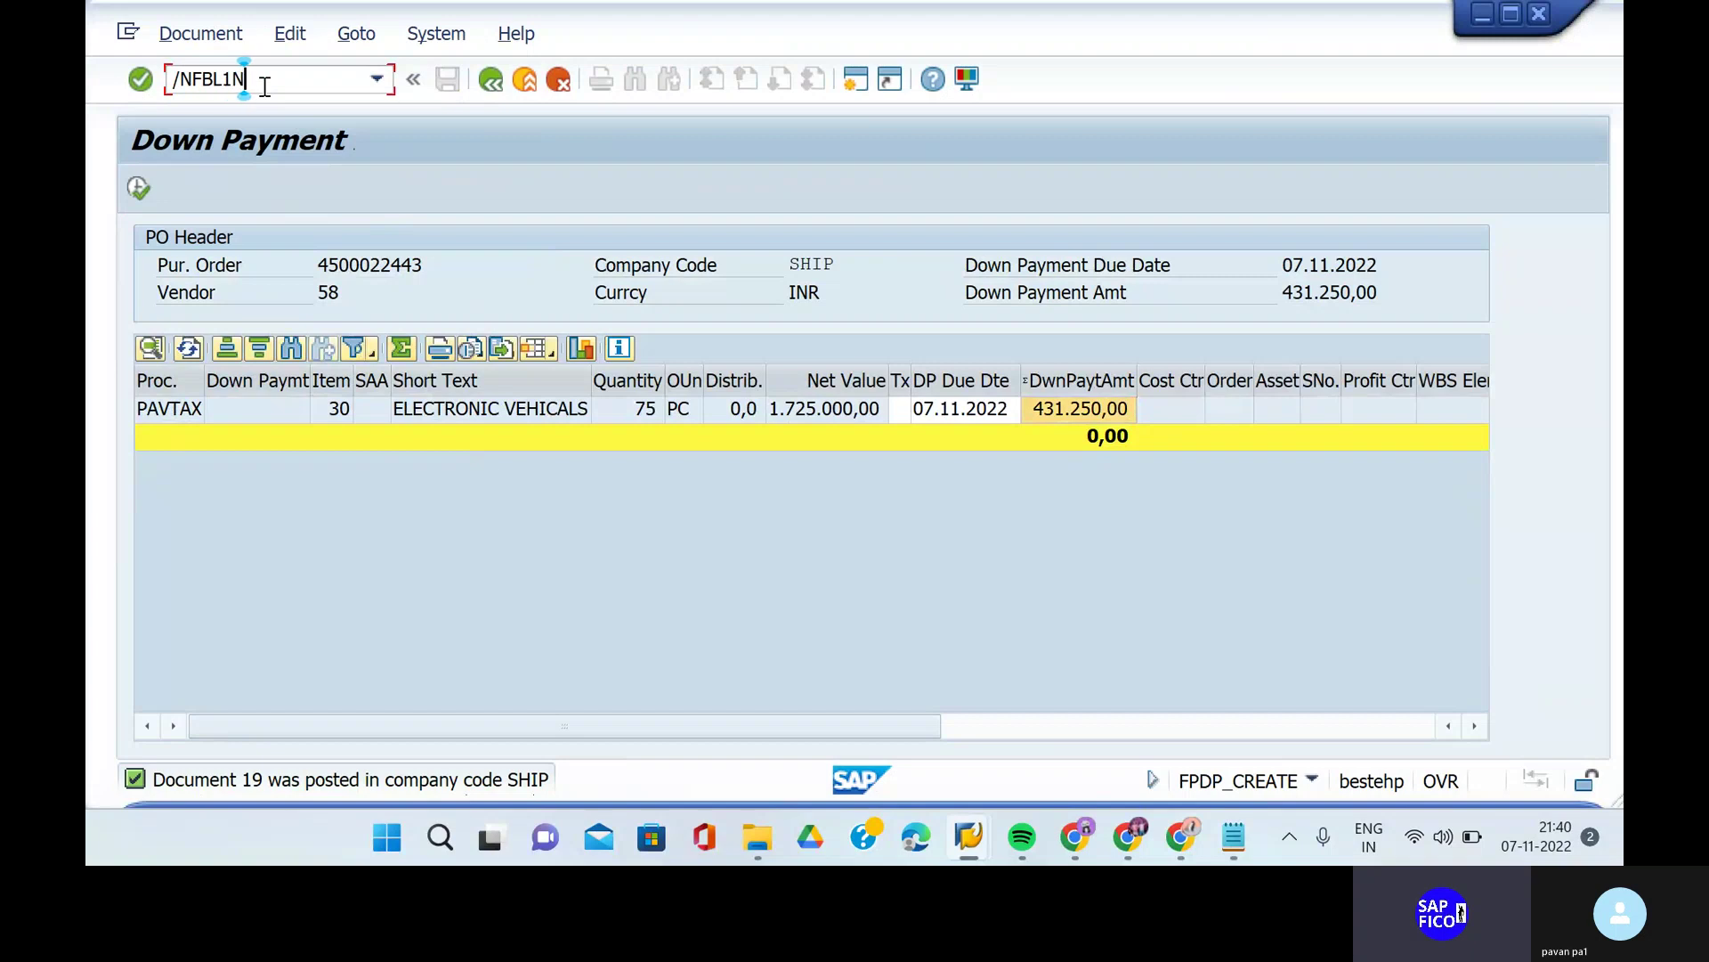
{"action": "key", "text": "Return"}
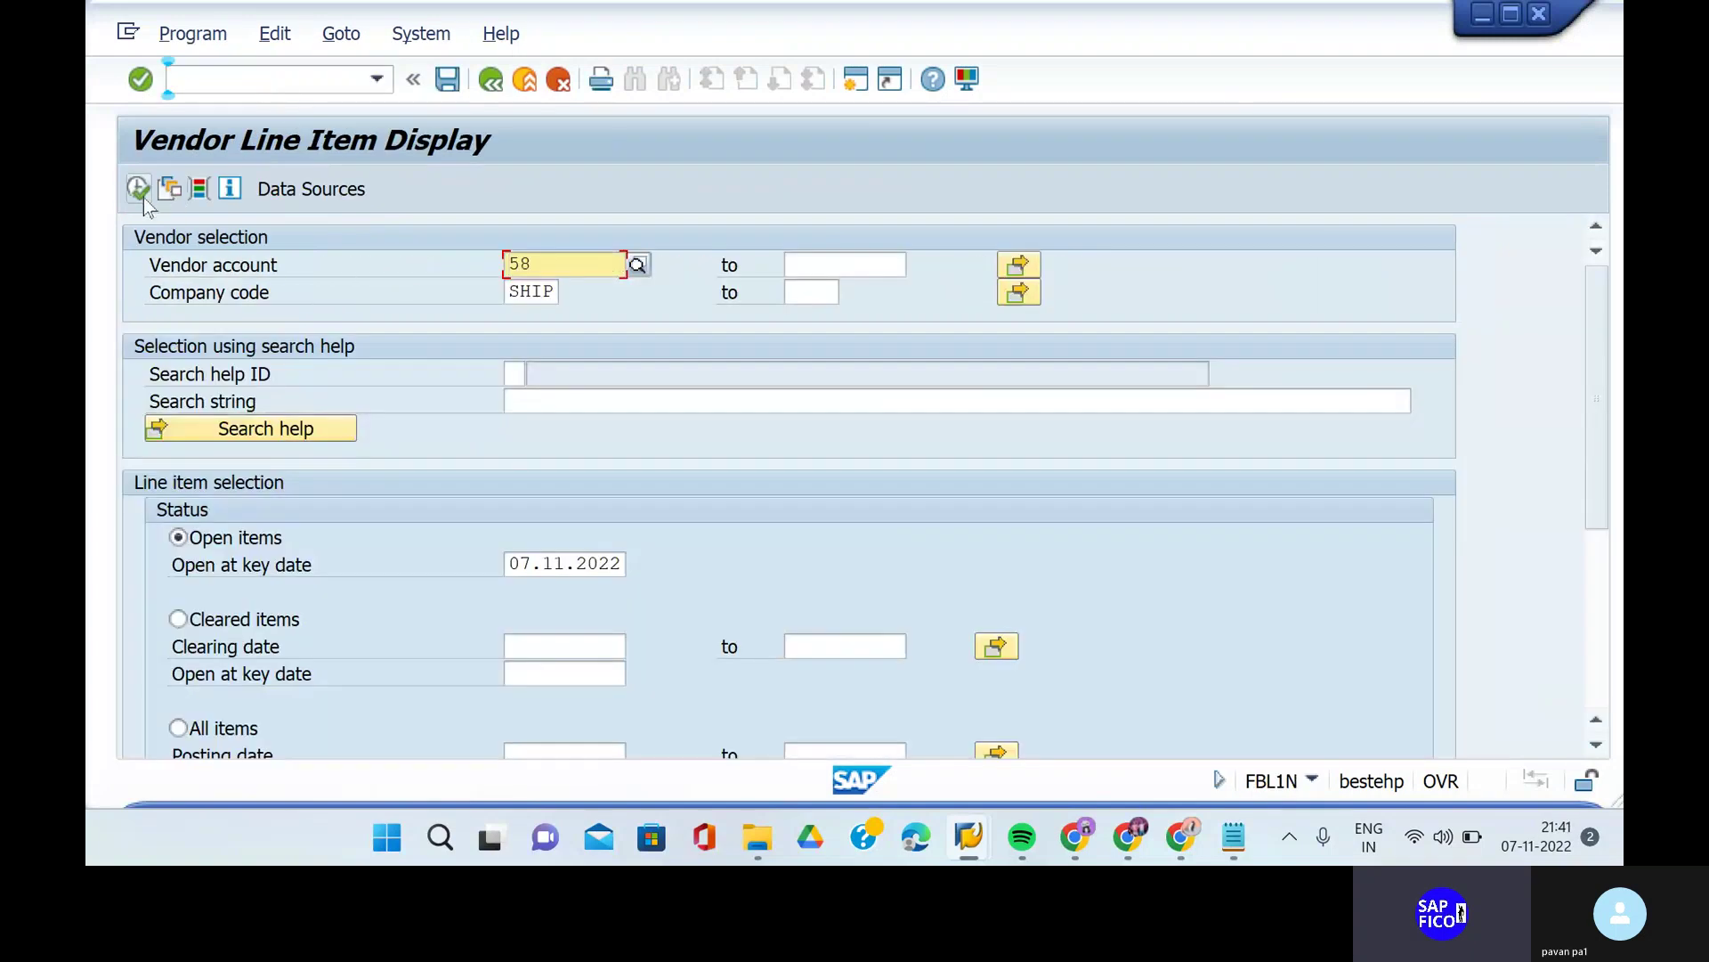
{"action": "scroll", "coordinate": [368, 539], "scroll_direction": "down", "scroll_amount": 5}
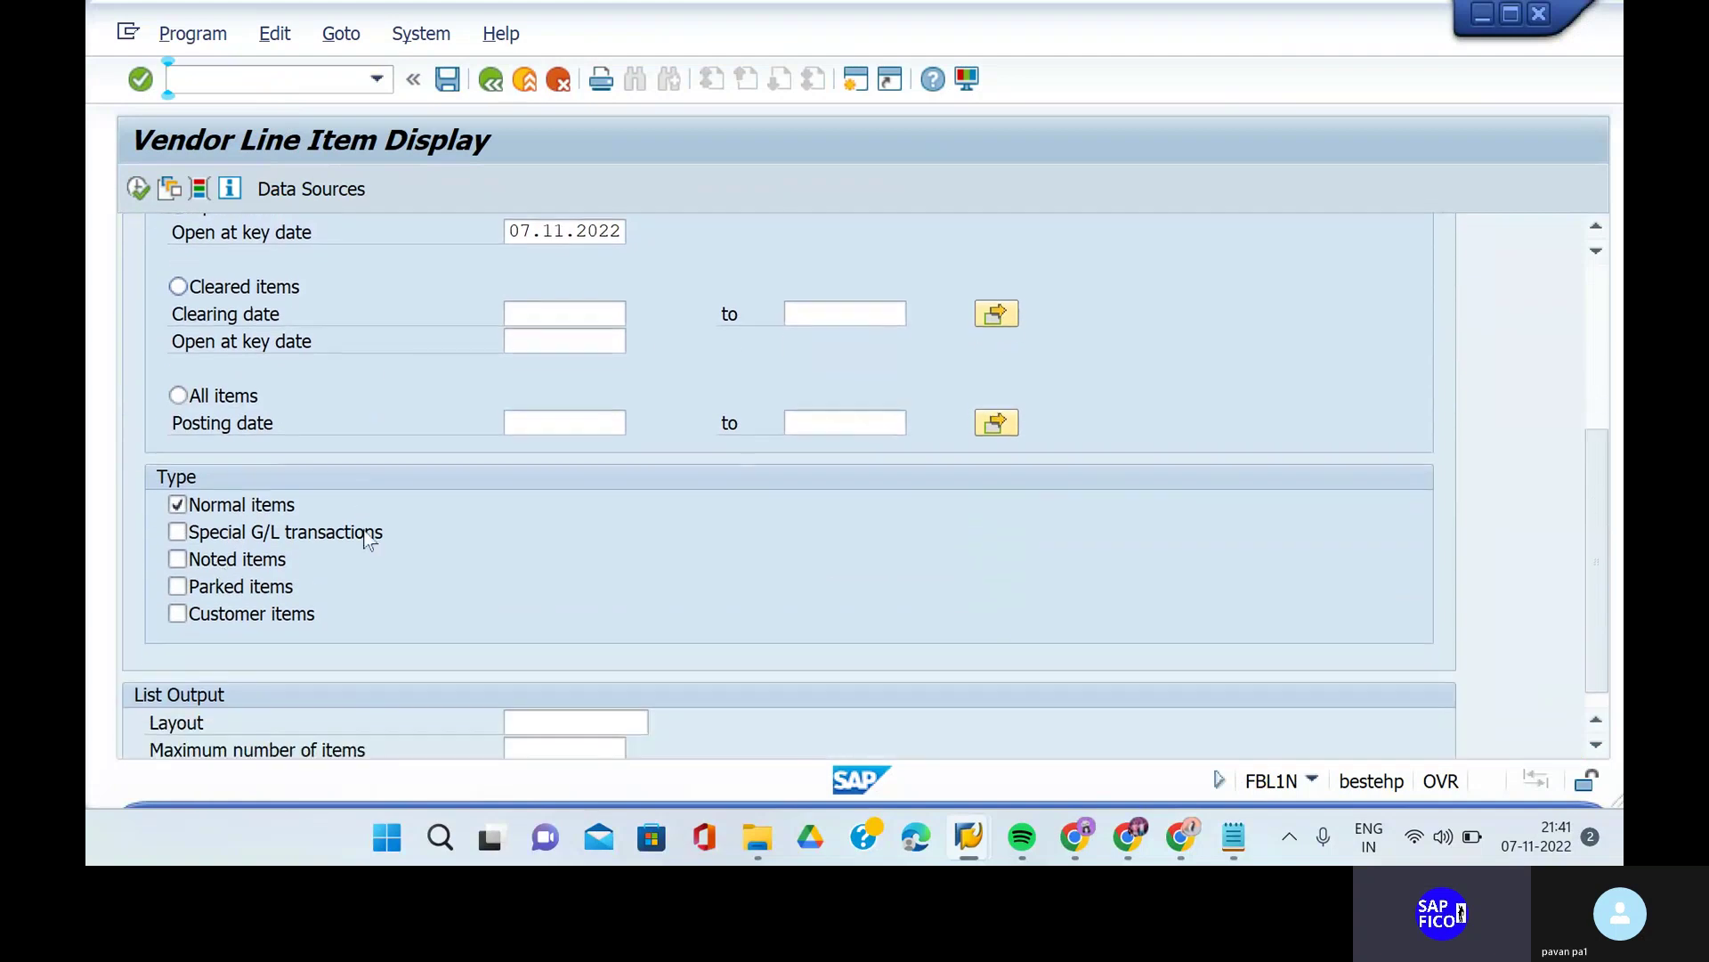
{"action": "left_click", "coordinate": [177, 532]}
{"action": "scroll", "coordinate": [335, 547], "scroll_direction": "up", "scroll_amount": 5}
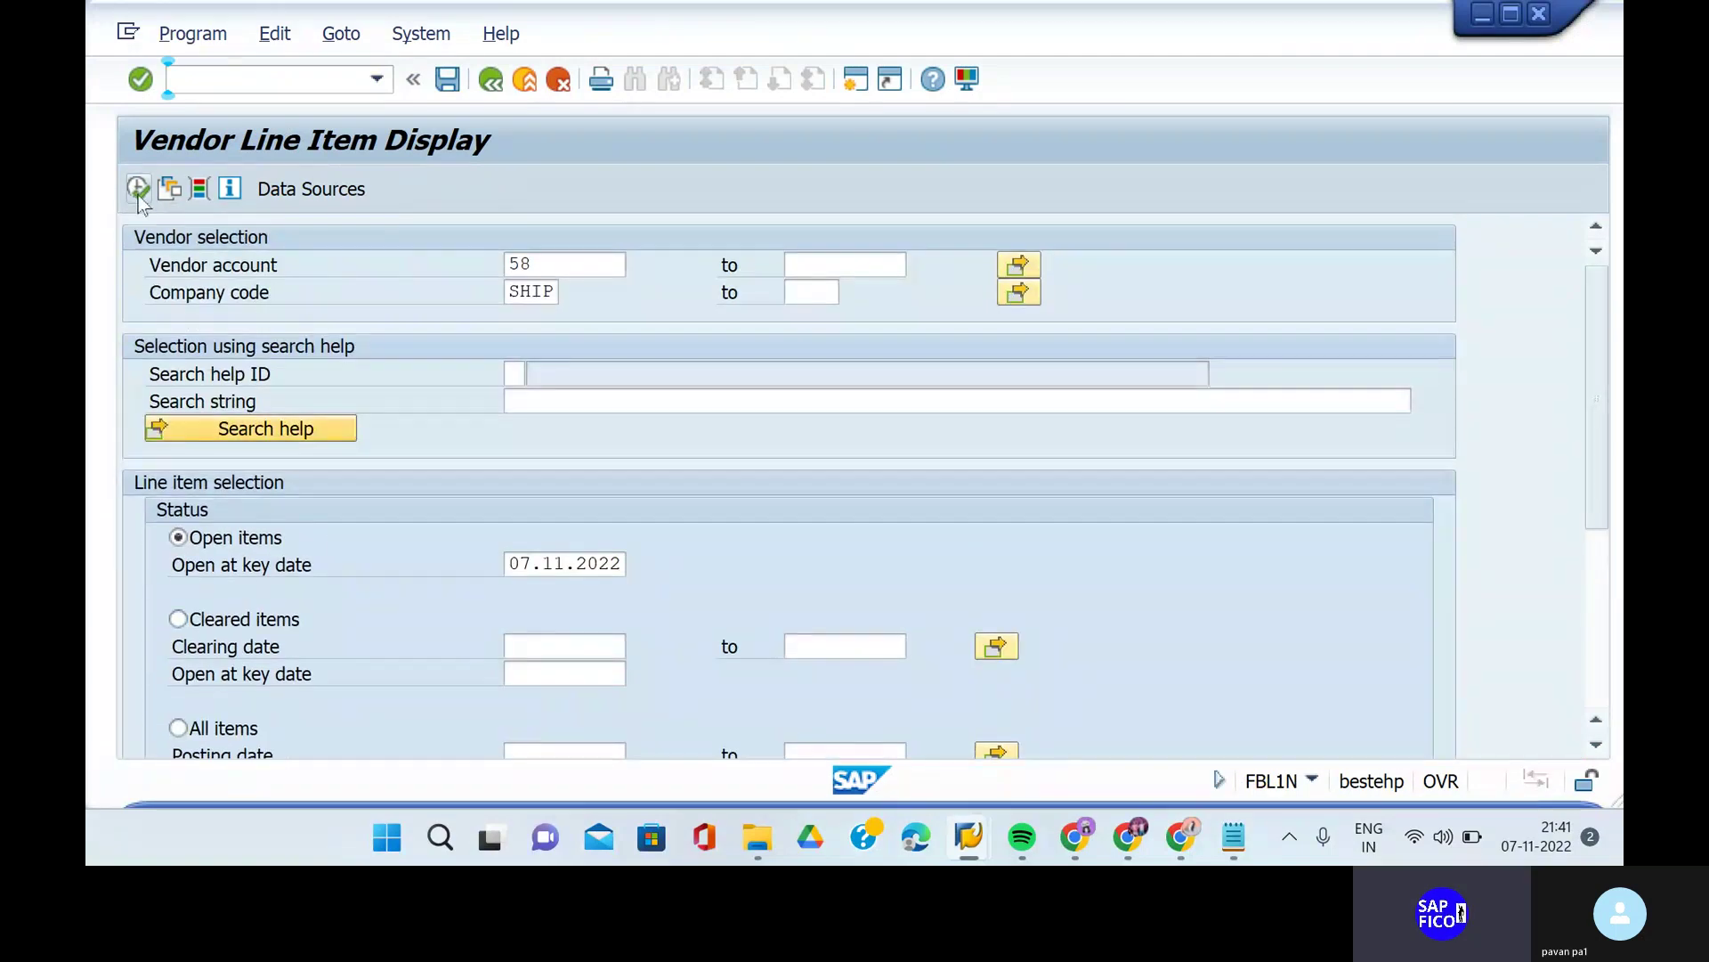
{"action": "left_click", "coordinate": [137, 188]}
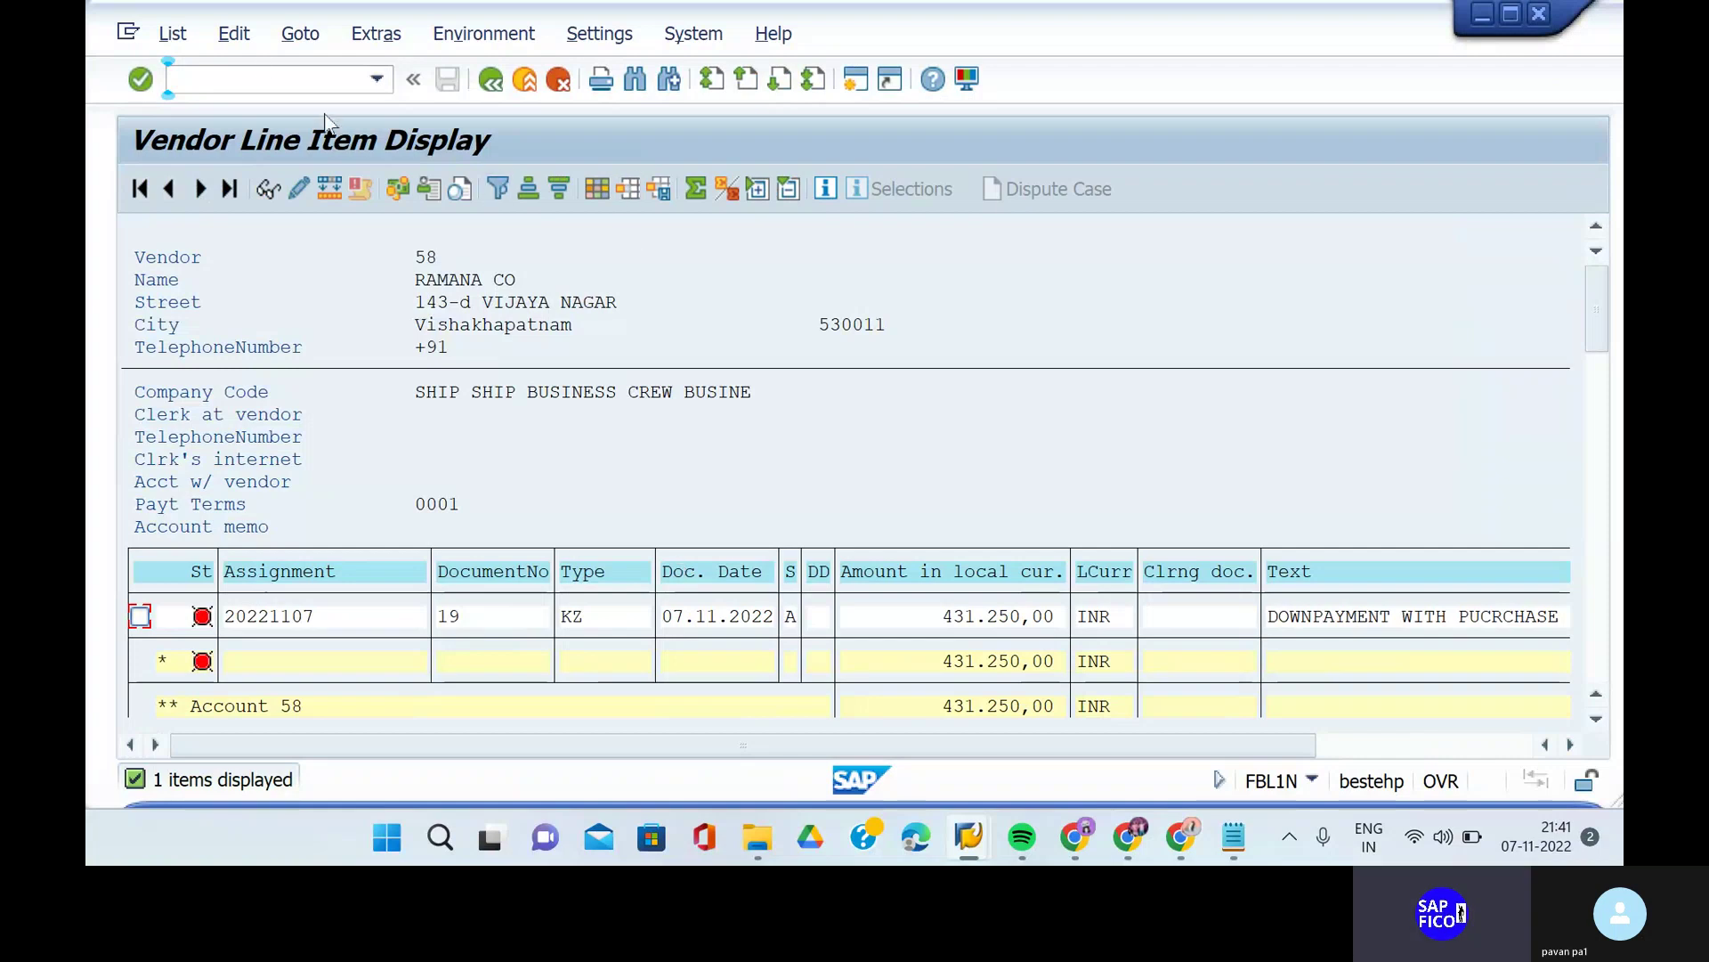
- Leave the vendor line item display and open MIGO for a goods receipt
{"action": "left_click", "coordinate": [251, 82]}
{"action": "type", "text": "/n"}
{"action": "key", "text": "Return"}
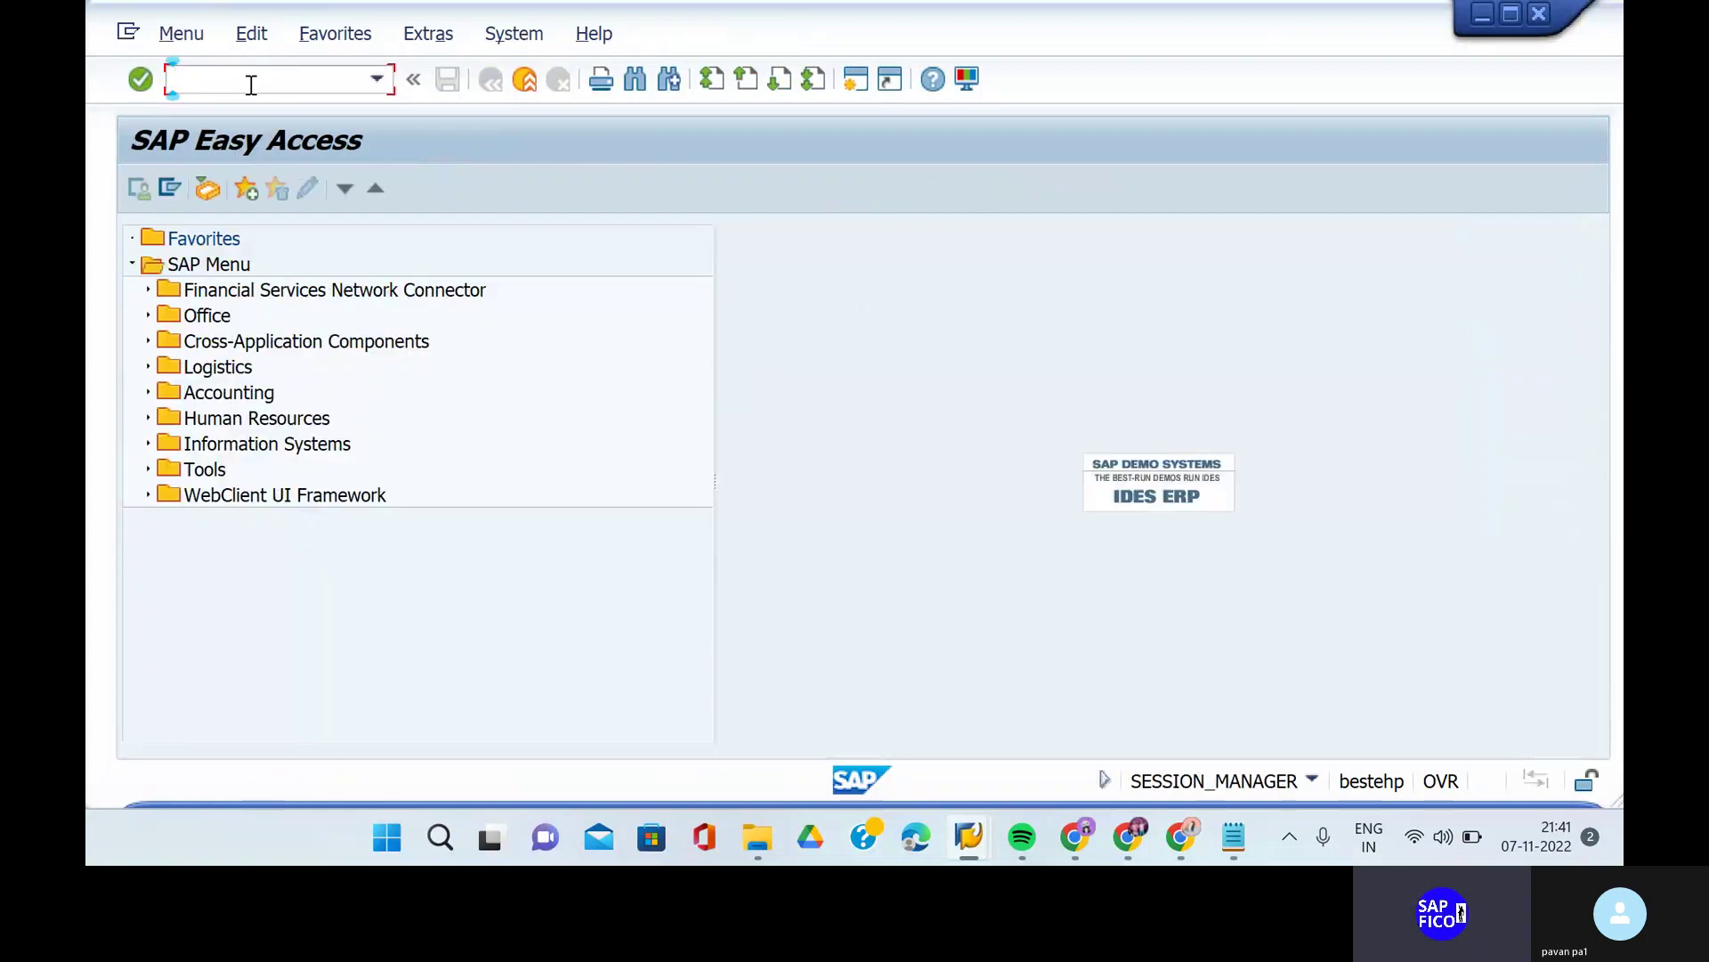
{"action": "type", "text": "MIGO"}
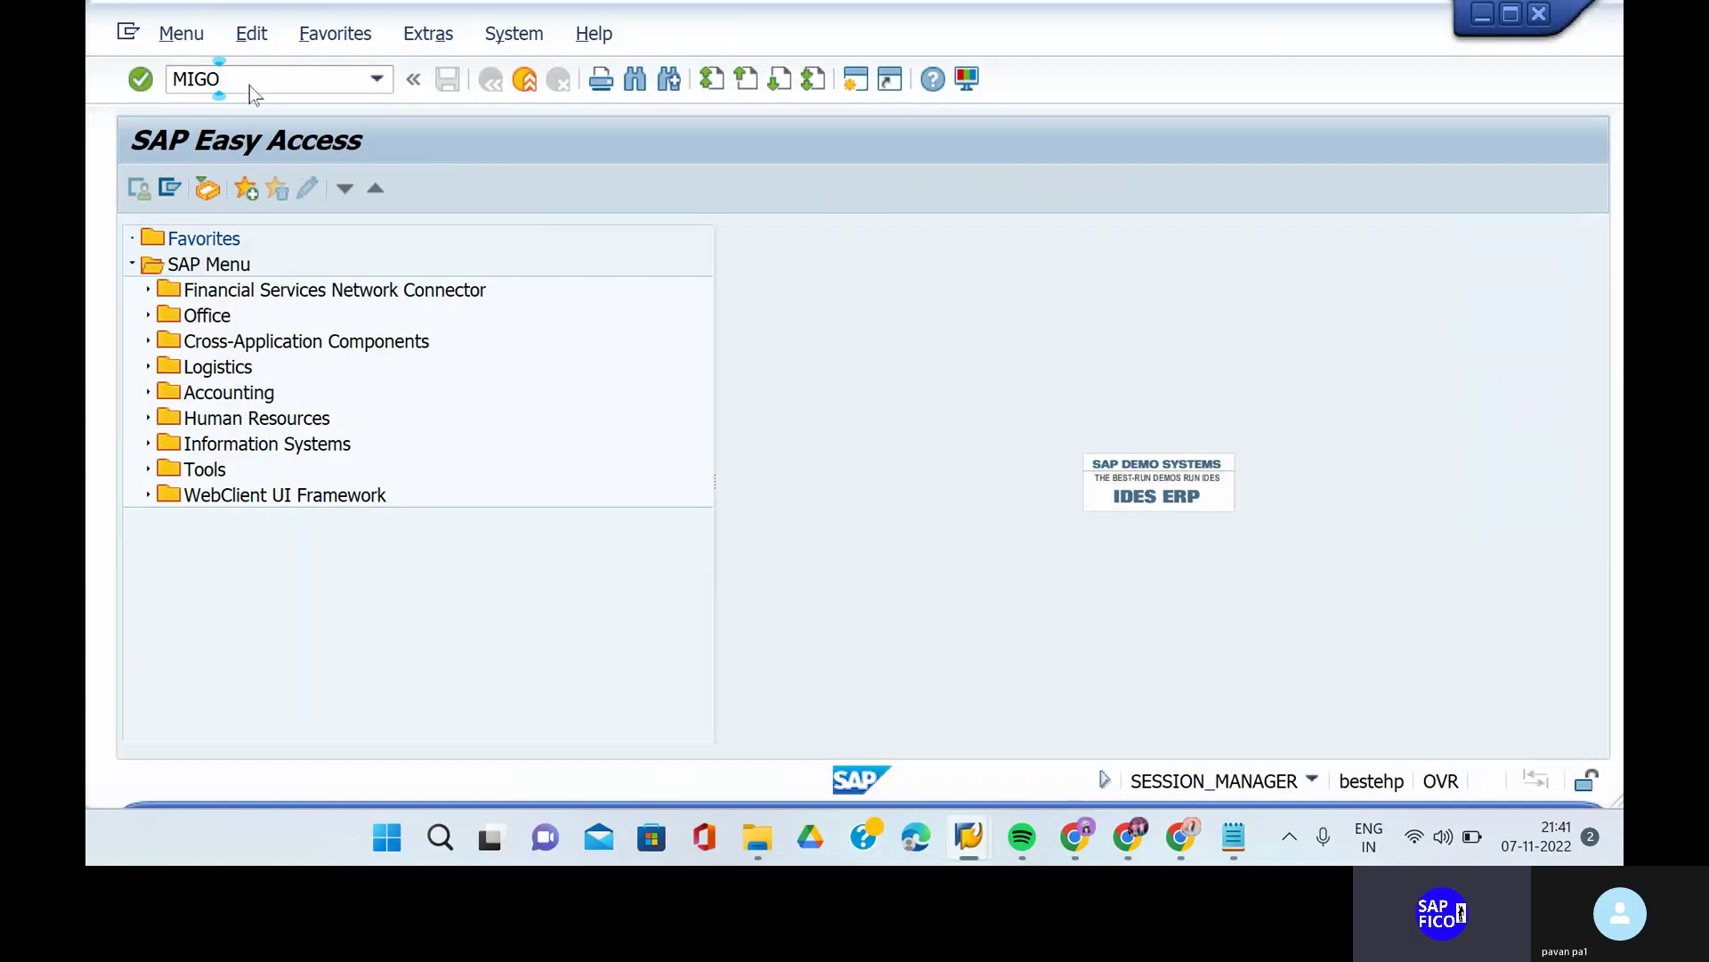
{"action": "key", "text": "Return"}
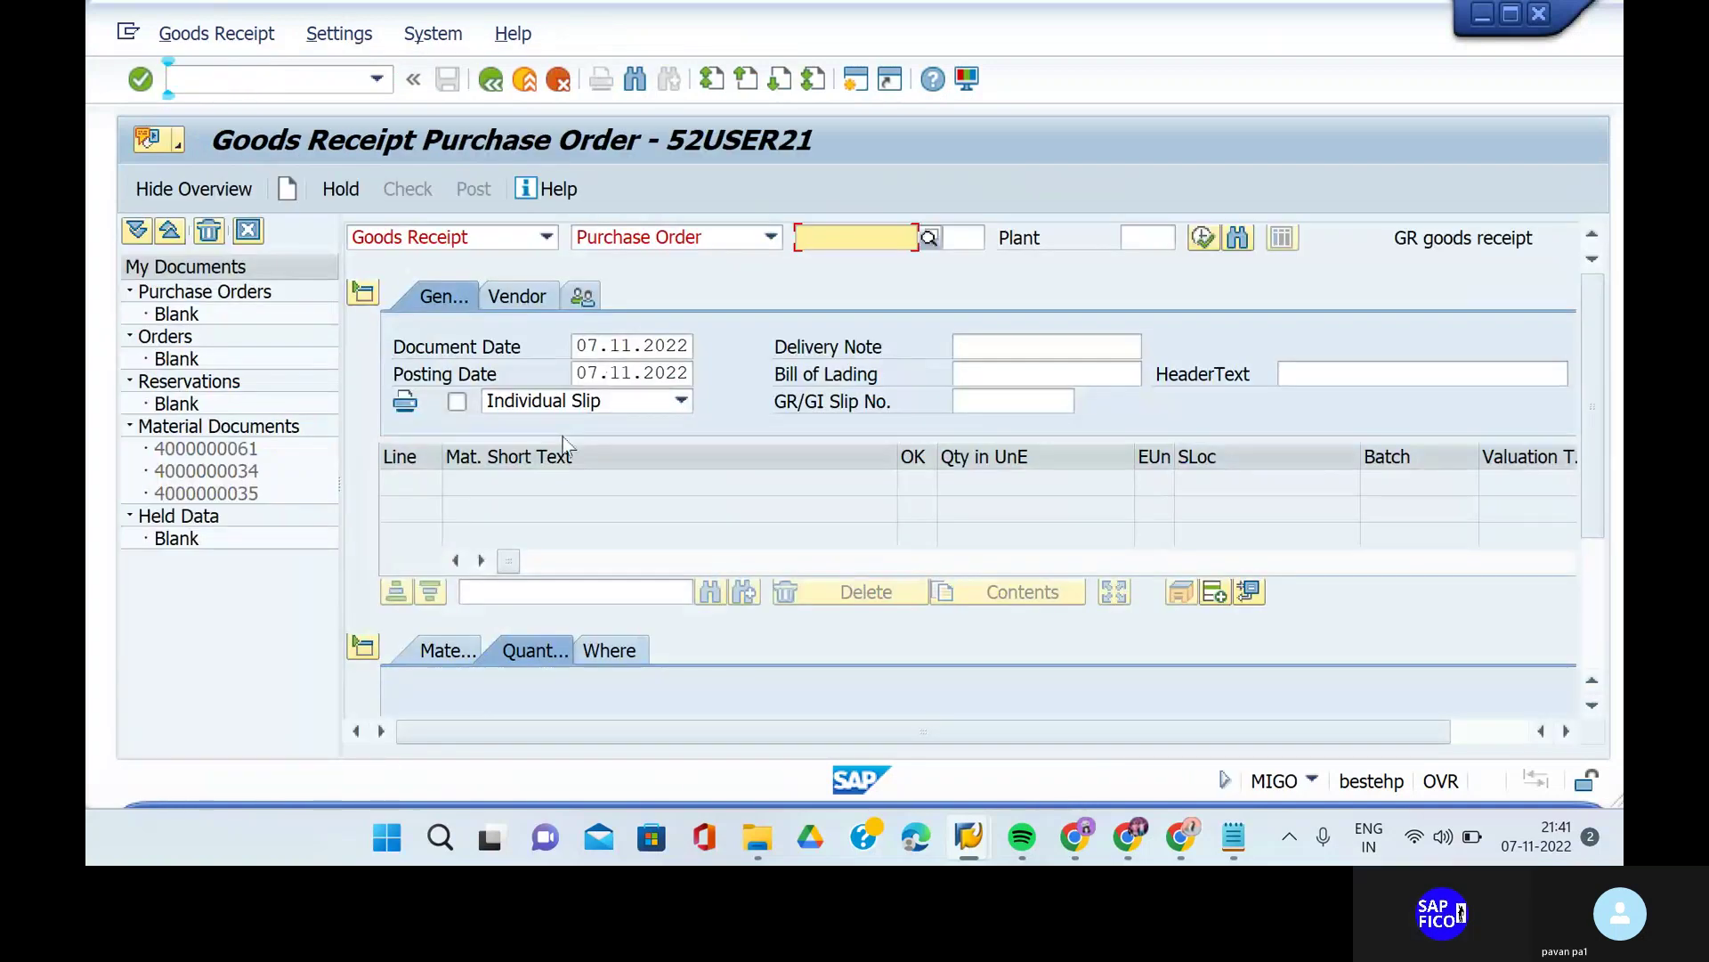
- Copy the purchase order number from the Skype chat and enter it as the goods receipt's purchase order in SAP
{"action": "left_click", "coordinate": [877, 238]}
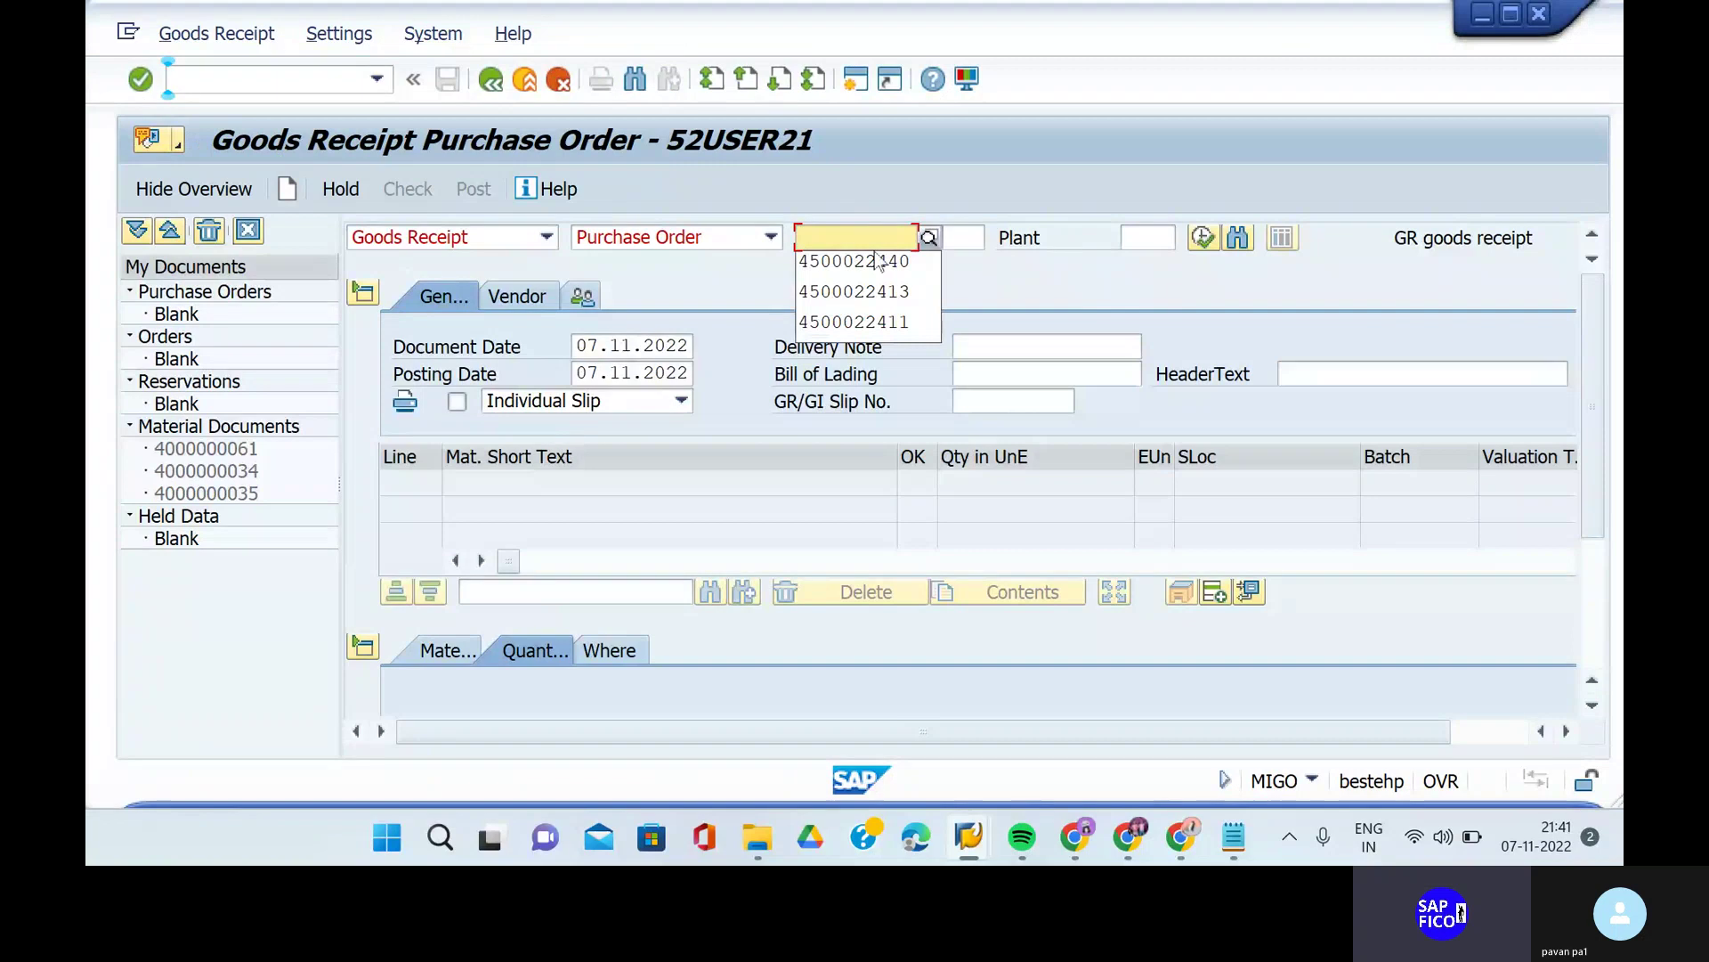
{"action": "left_click", "coordinate": [1129, 836]}
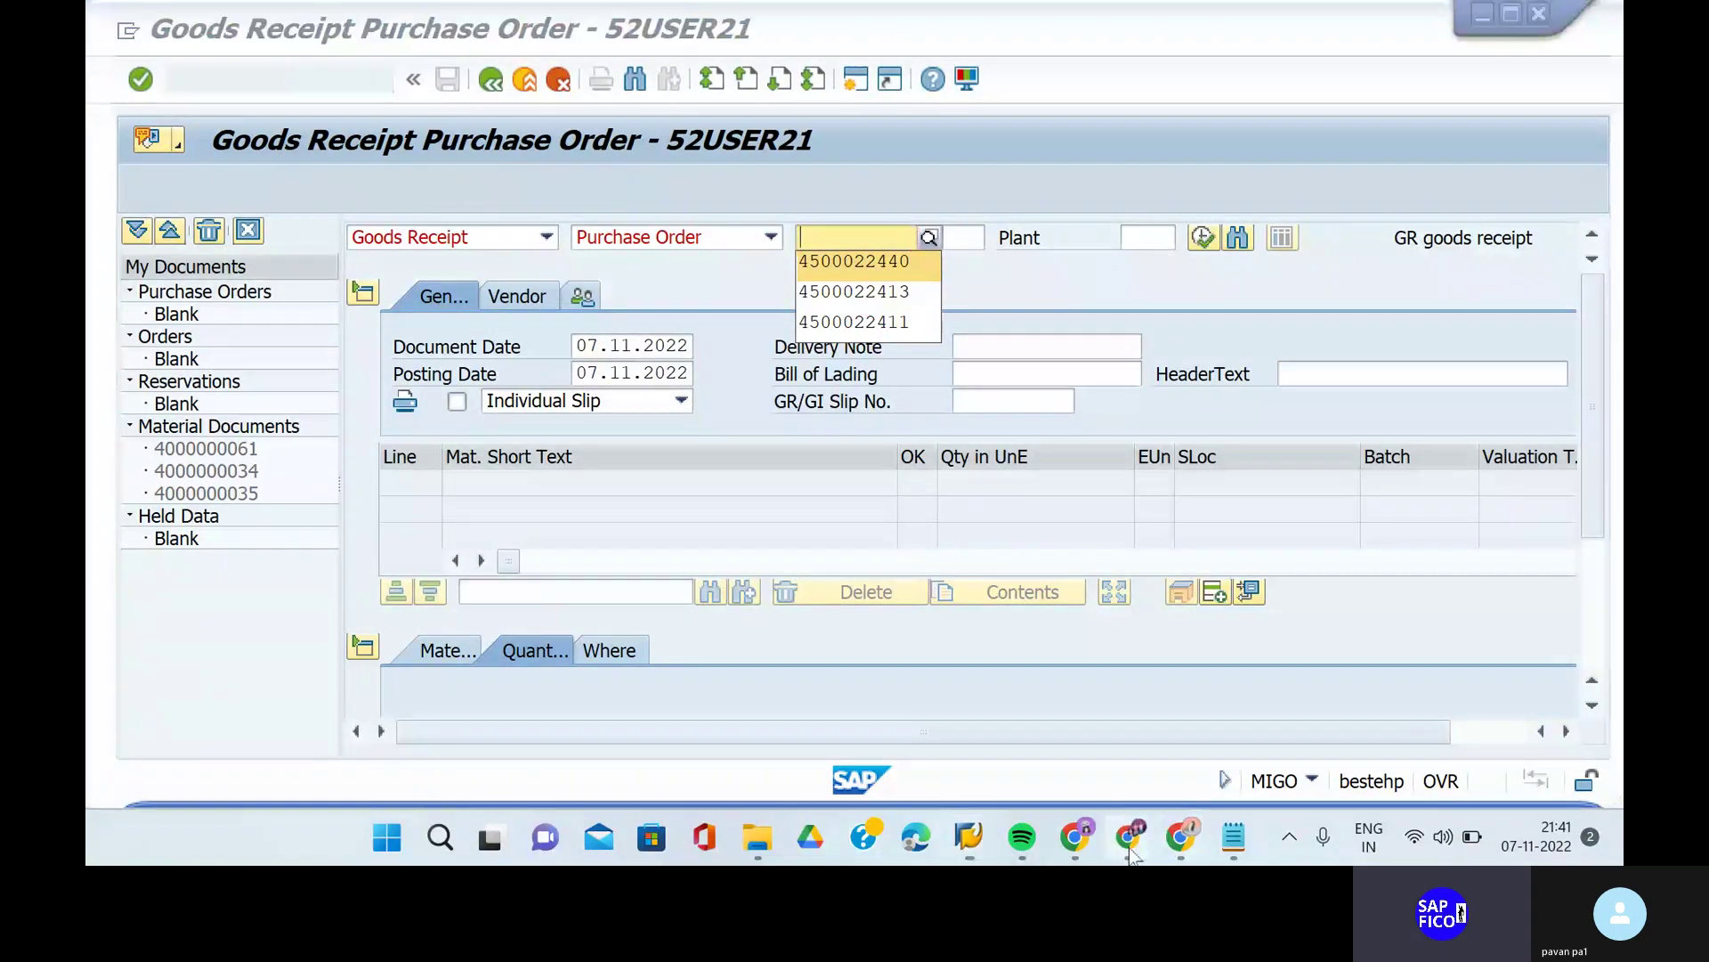
{"action": "left_click", "coordinate": [1326, 723]}
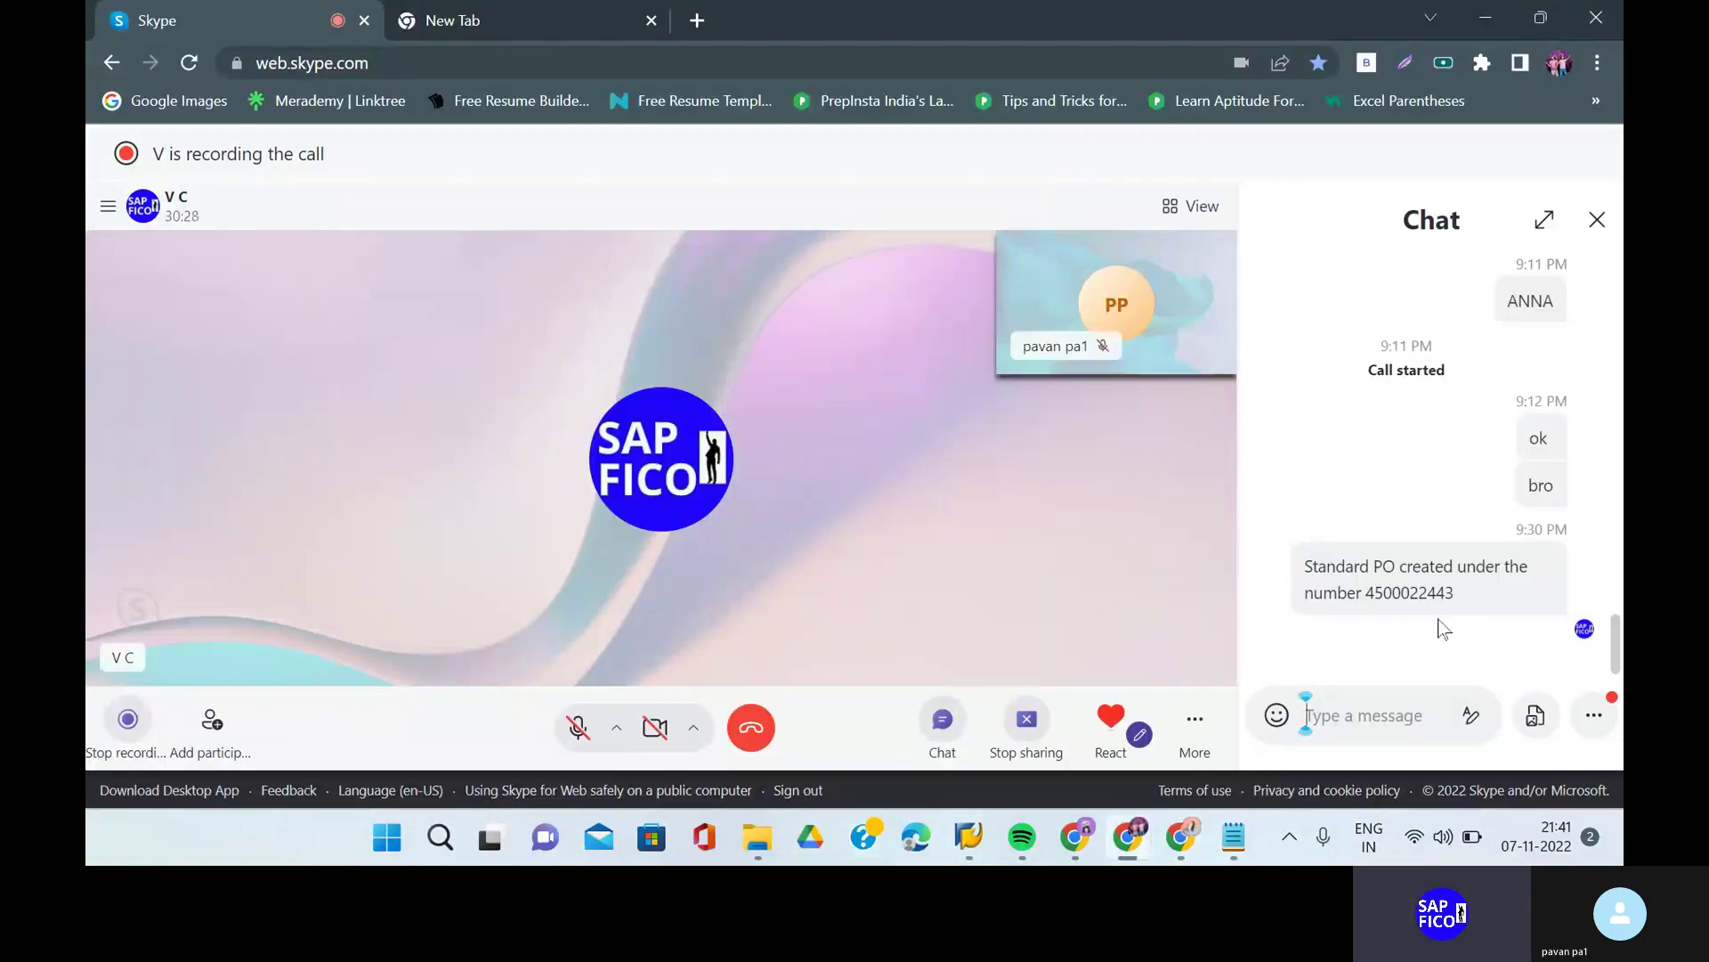
{"action": "double_click", "coordinate": [1412, 593]}
{"action": "key", "text": "ctrl+c"}
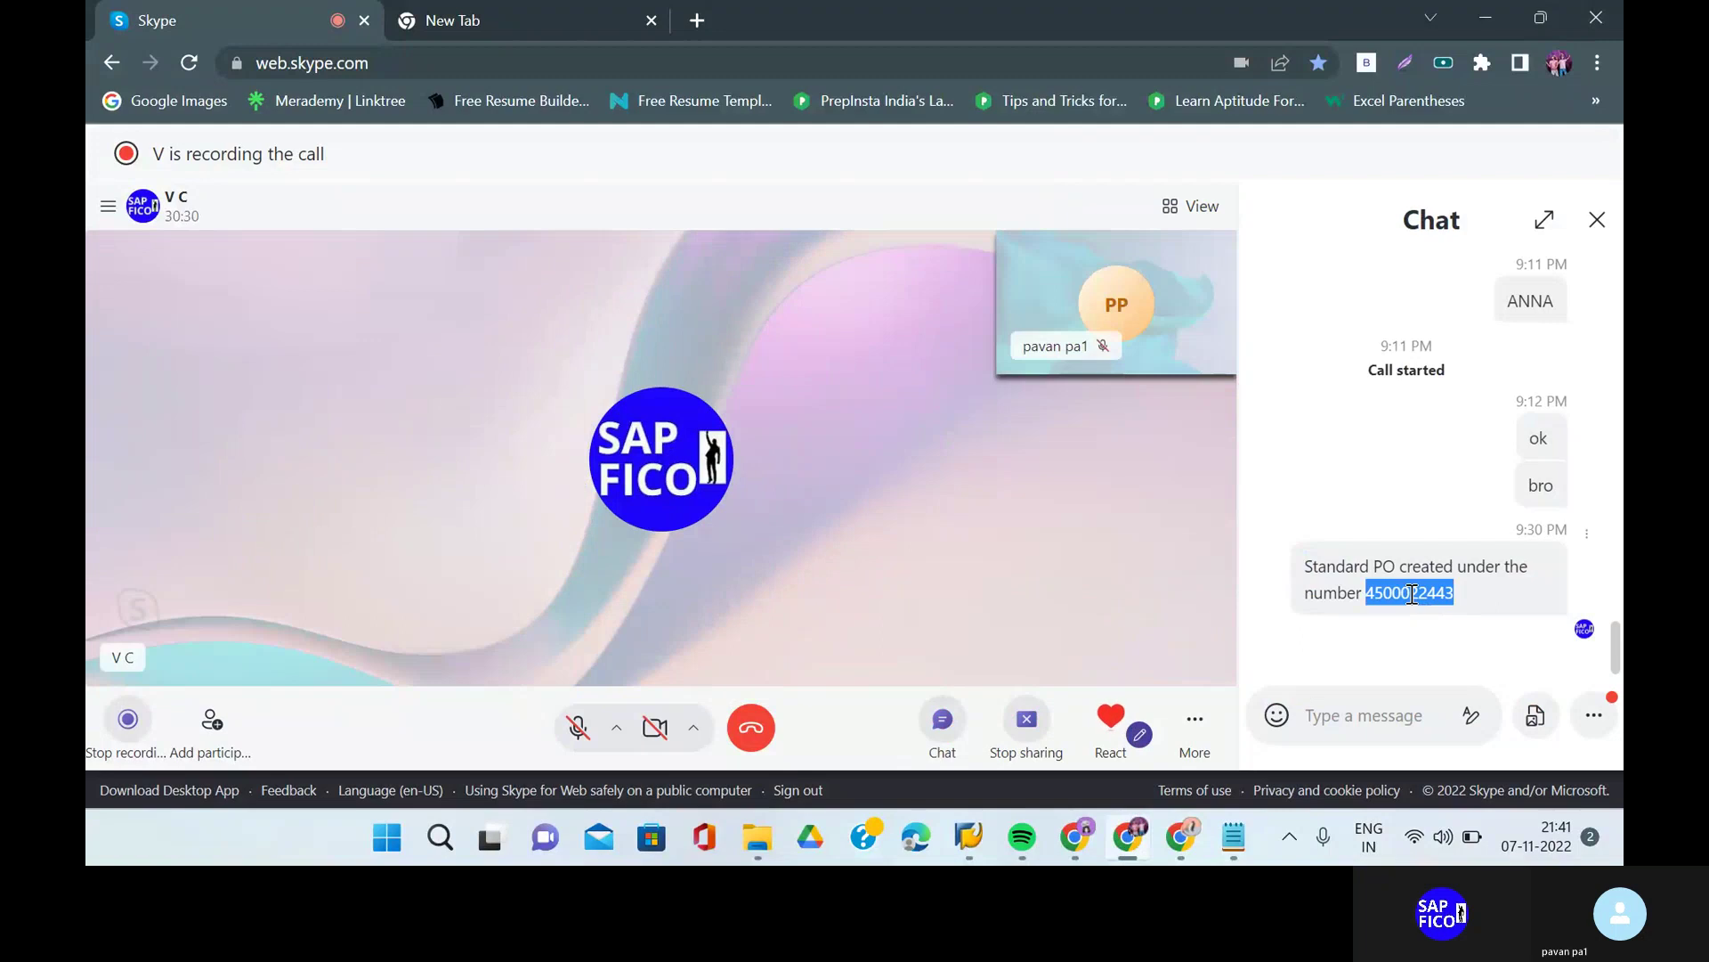
{"action": "mouse_move", "coordinate": [1079, 844]}
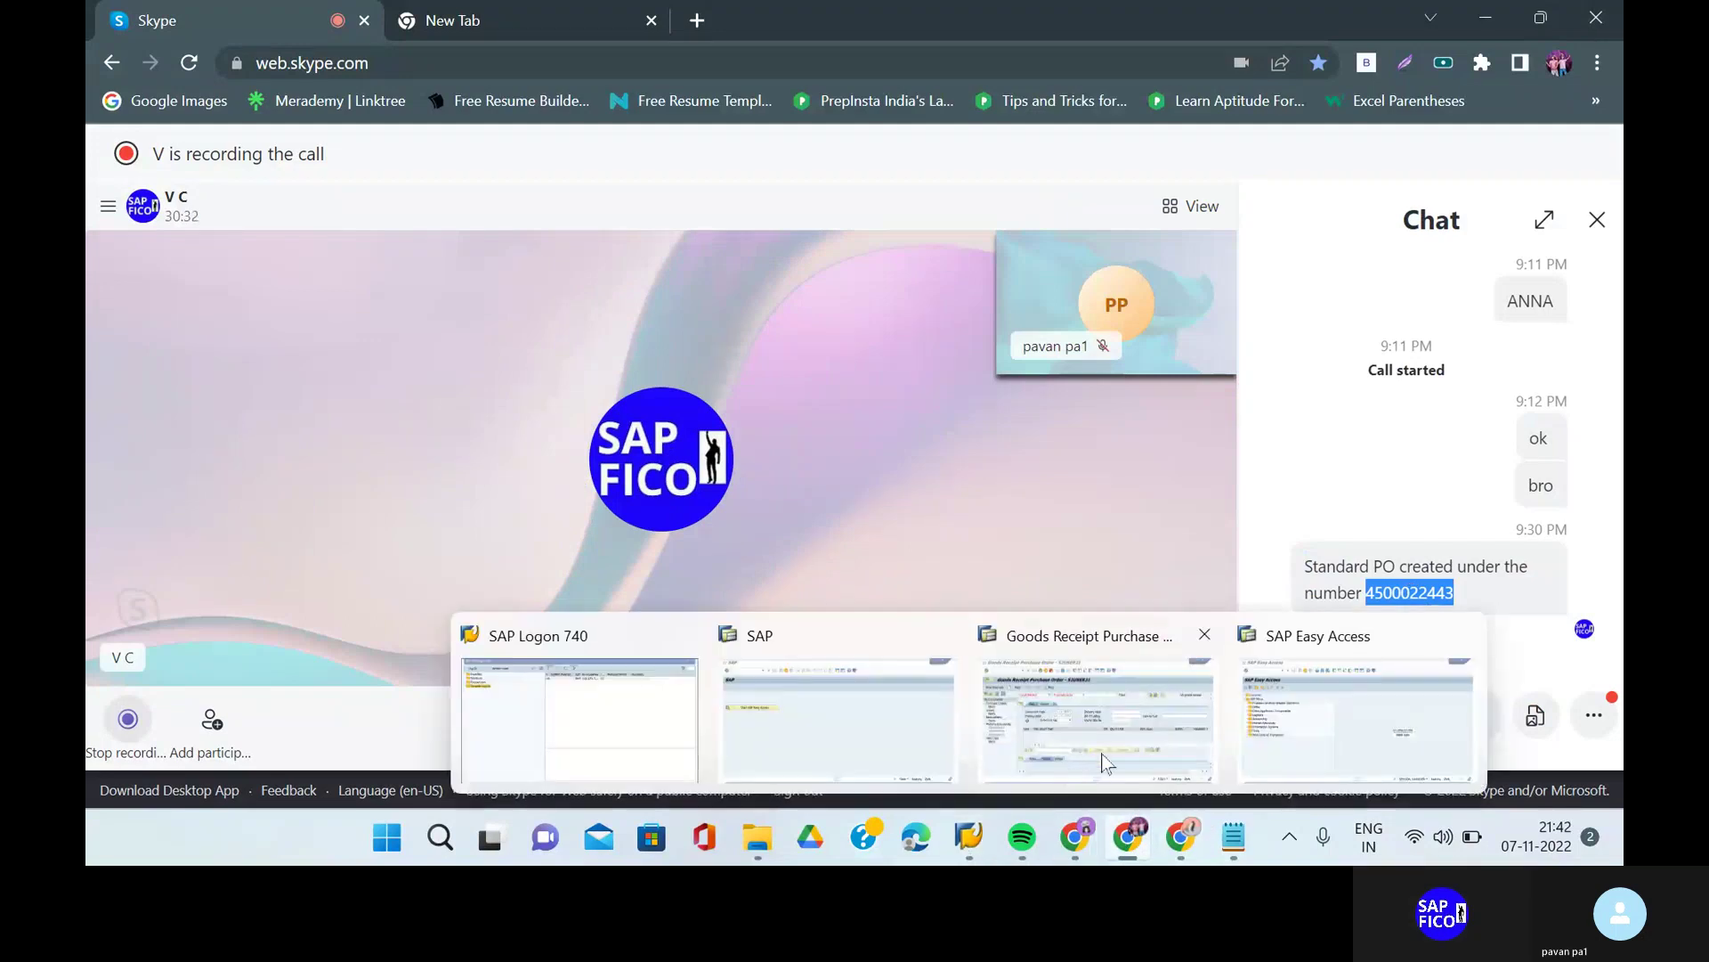
{"action": "left_click", "coordinate": [1107, 739]}
{"action": "left_click", "coordinate": [842, 234]}
{"action": "key", "text": "ctrl+v"}
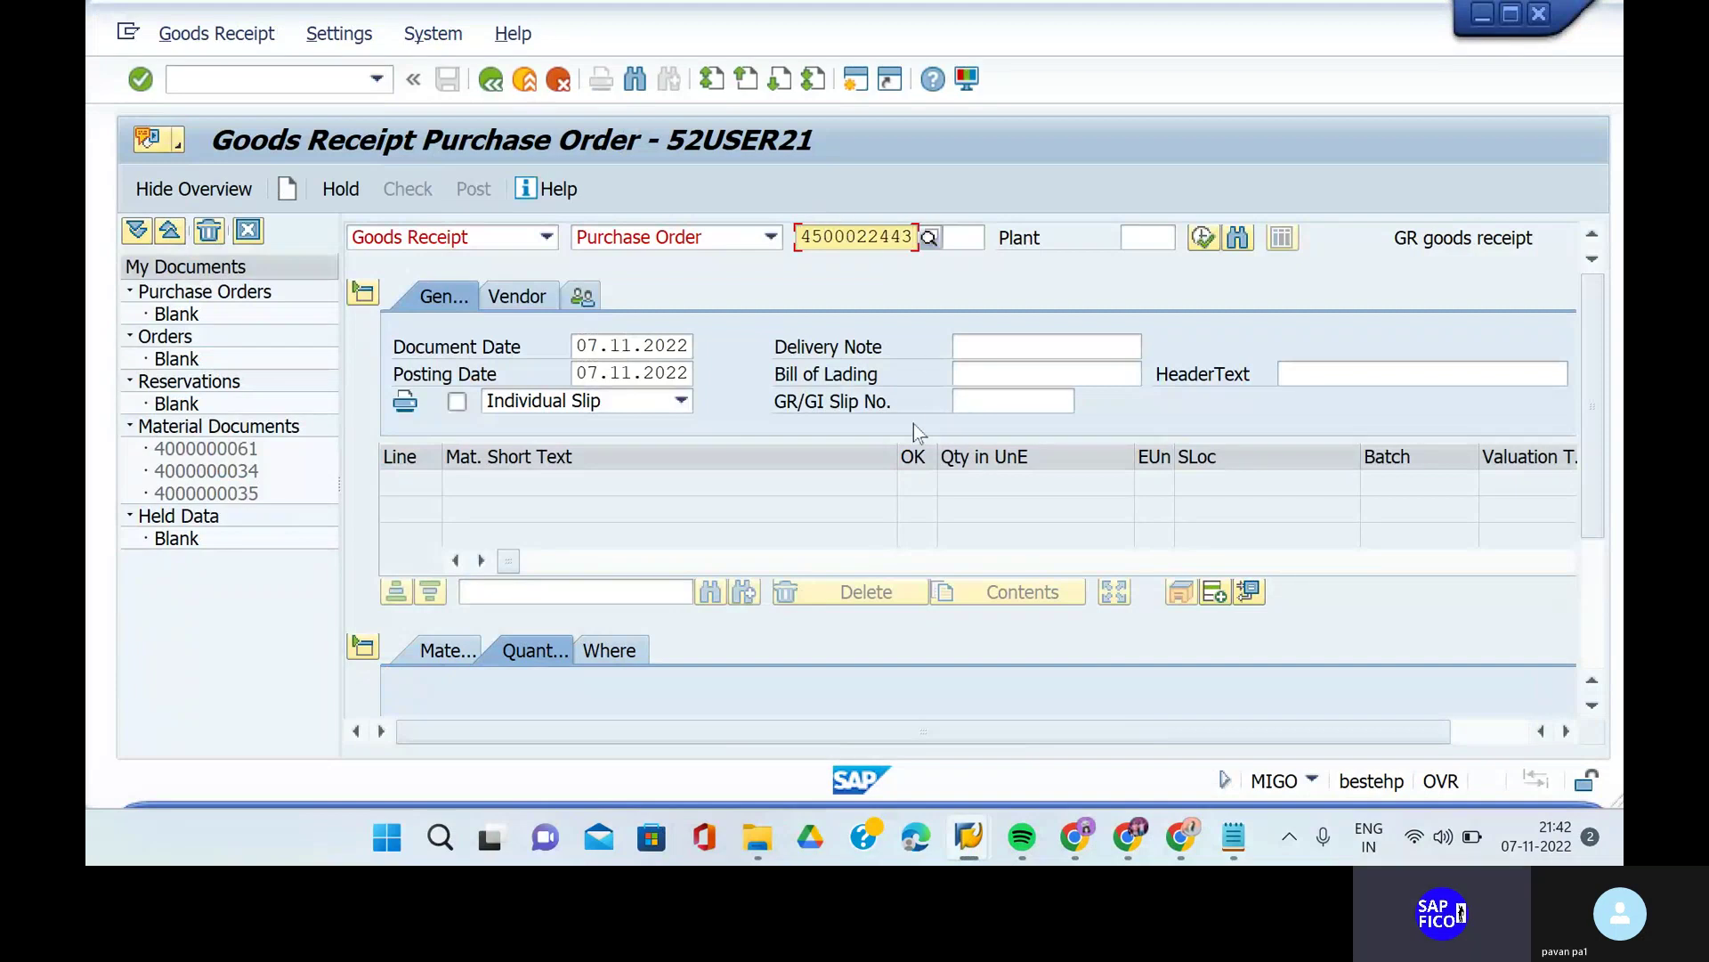
- Set the plant to PLA1 and load the purchase order's items into the goods receipt
{"action": "left_click", "coordinate": [1132, 233]}
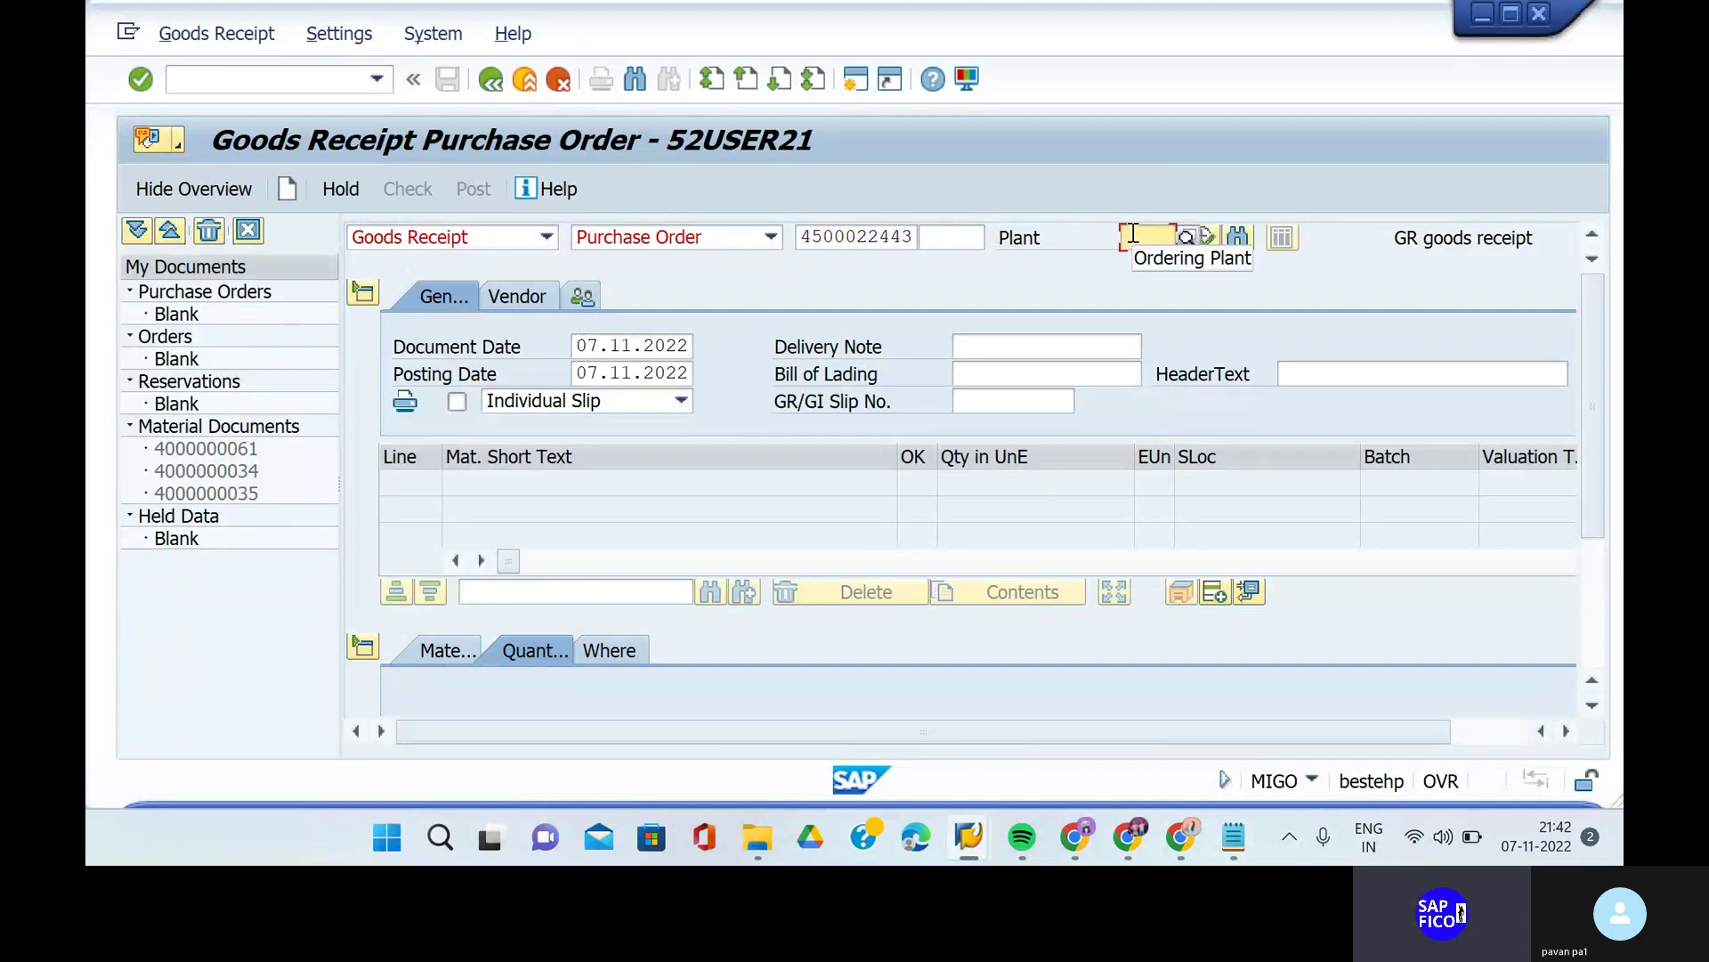
{"action": "left_click", "coordinate": [1133, 233]}
{"action": "left_click", "coordinate": [1140, 269]}
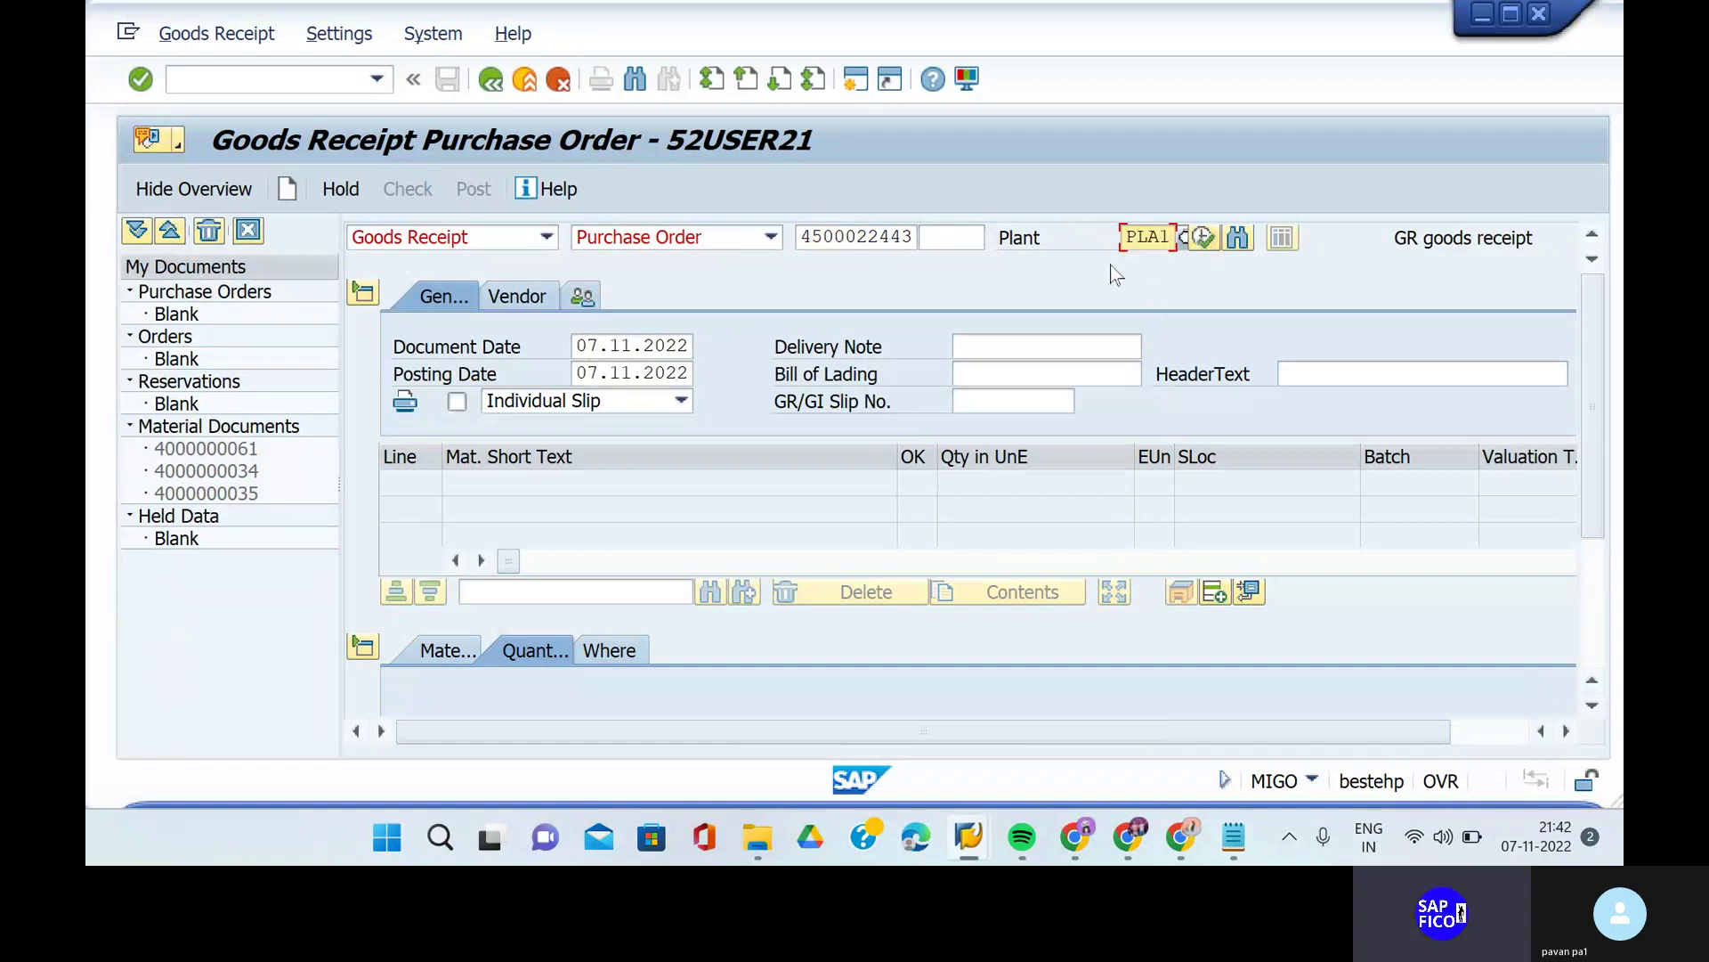
{"action": "left_click", "coordinate": [1207, 240]}
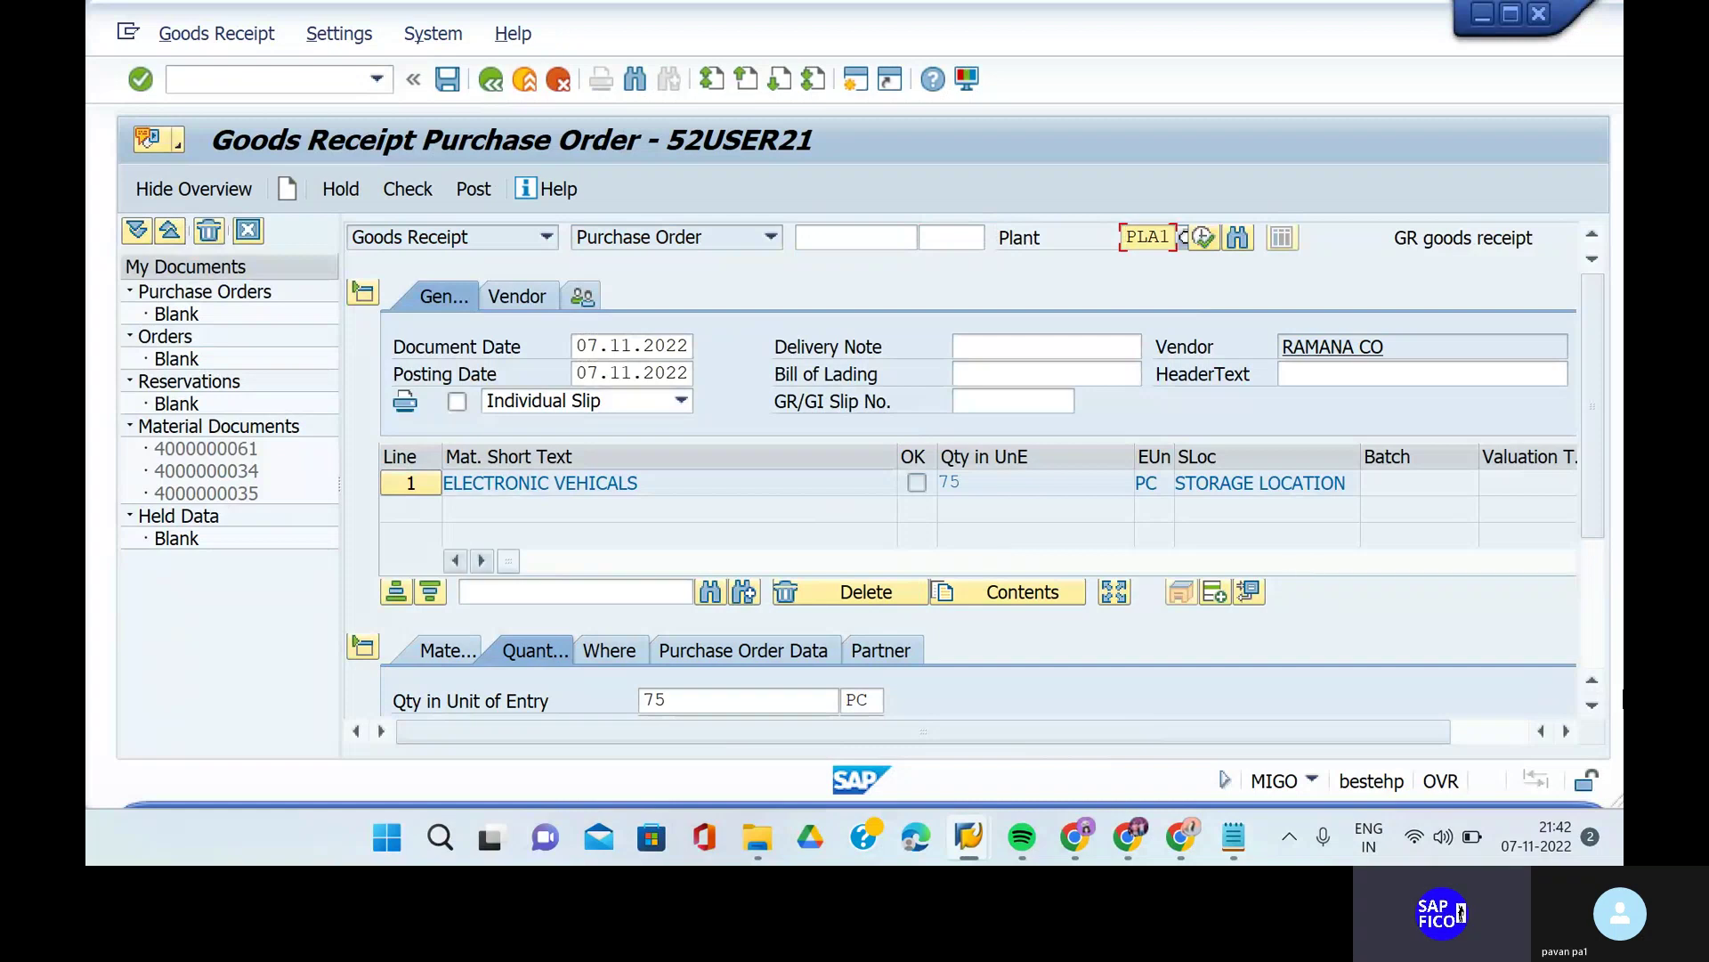
- Set the delivery note quantity of the ELECTRONIC VEHICALS item to 75 PC
{"action": "left_click", "coordinate": [1592, 706]}
{"action": "scroll", "coordinate": [1593, 710], "scroll_direction": "down", "scroll_amount": 5}
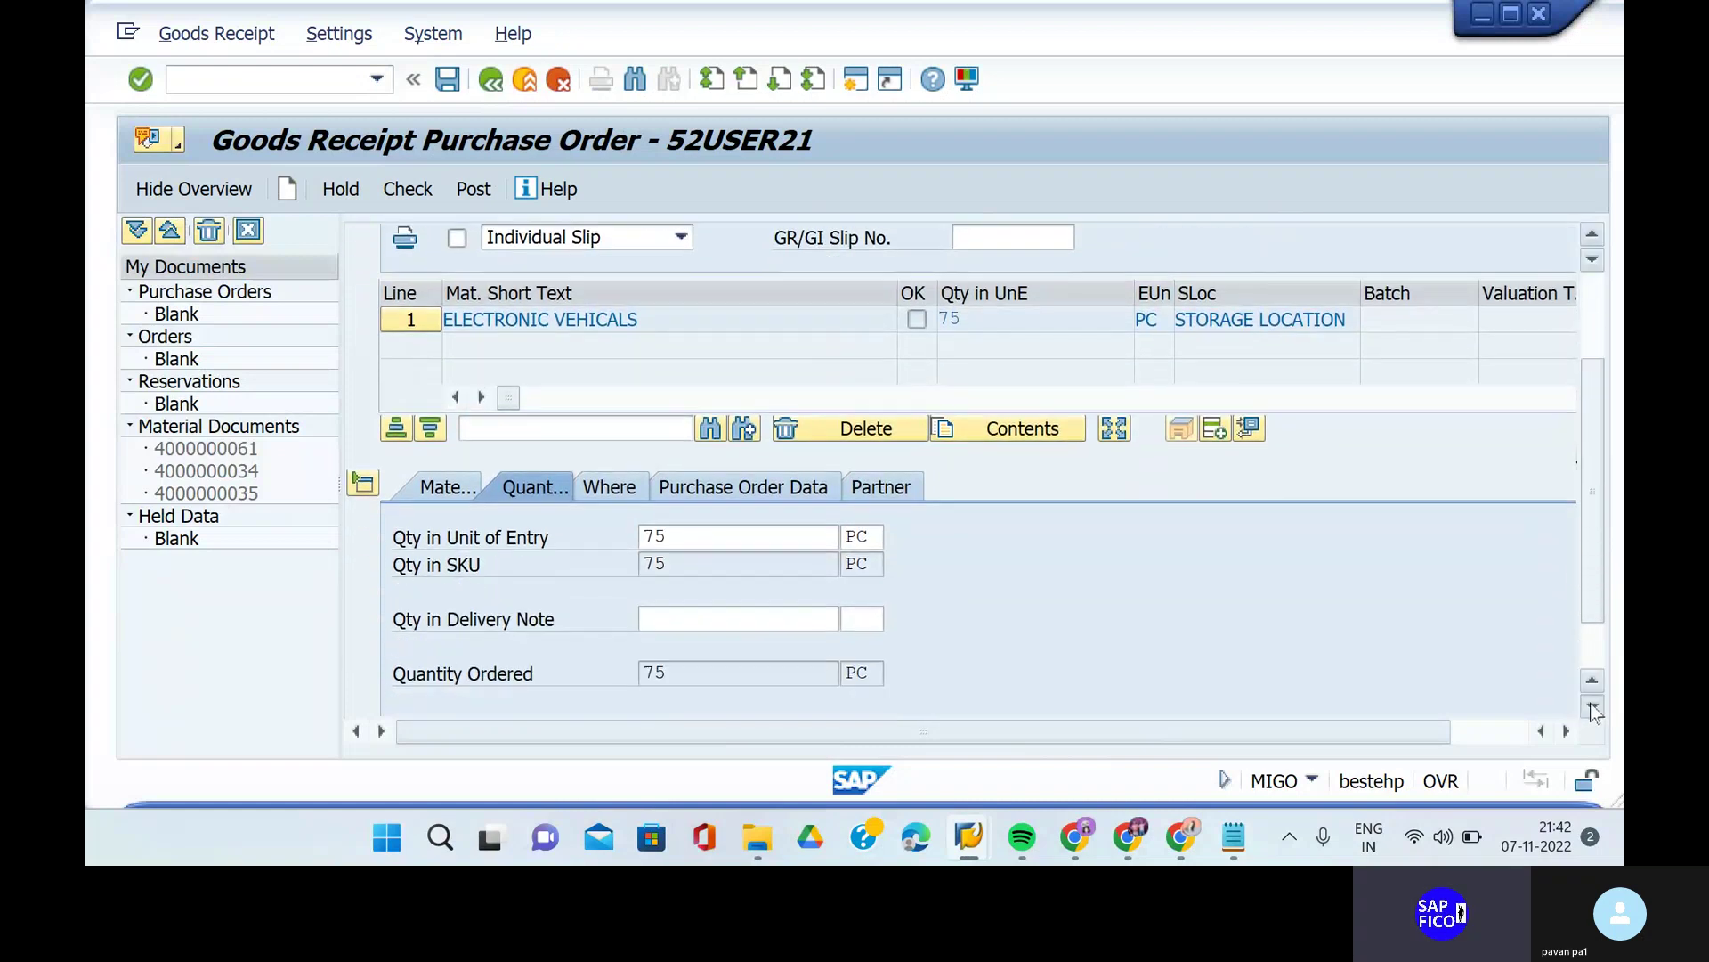
{"action": "left_click", "coordinate": [810, 602]}
{"action": "type", "text": "75"}
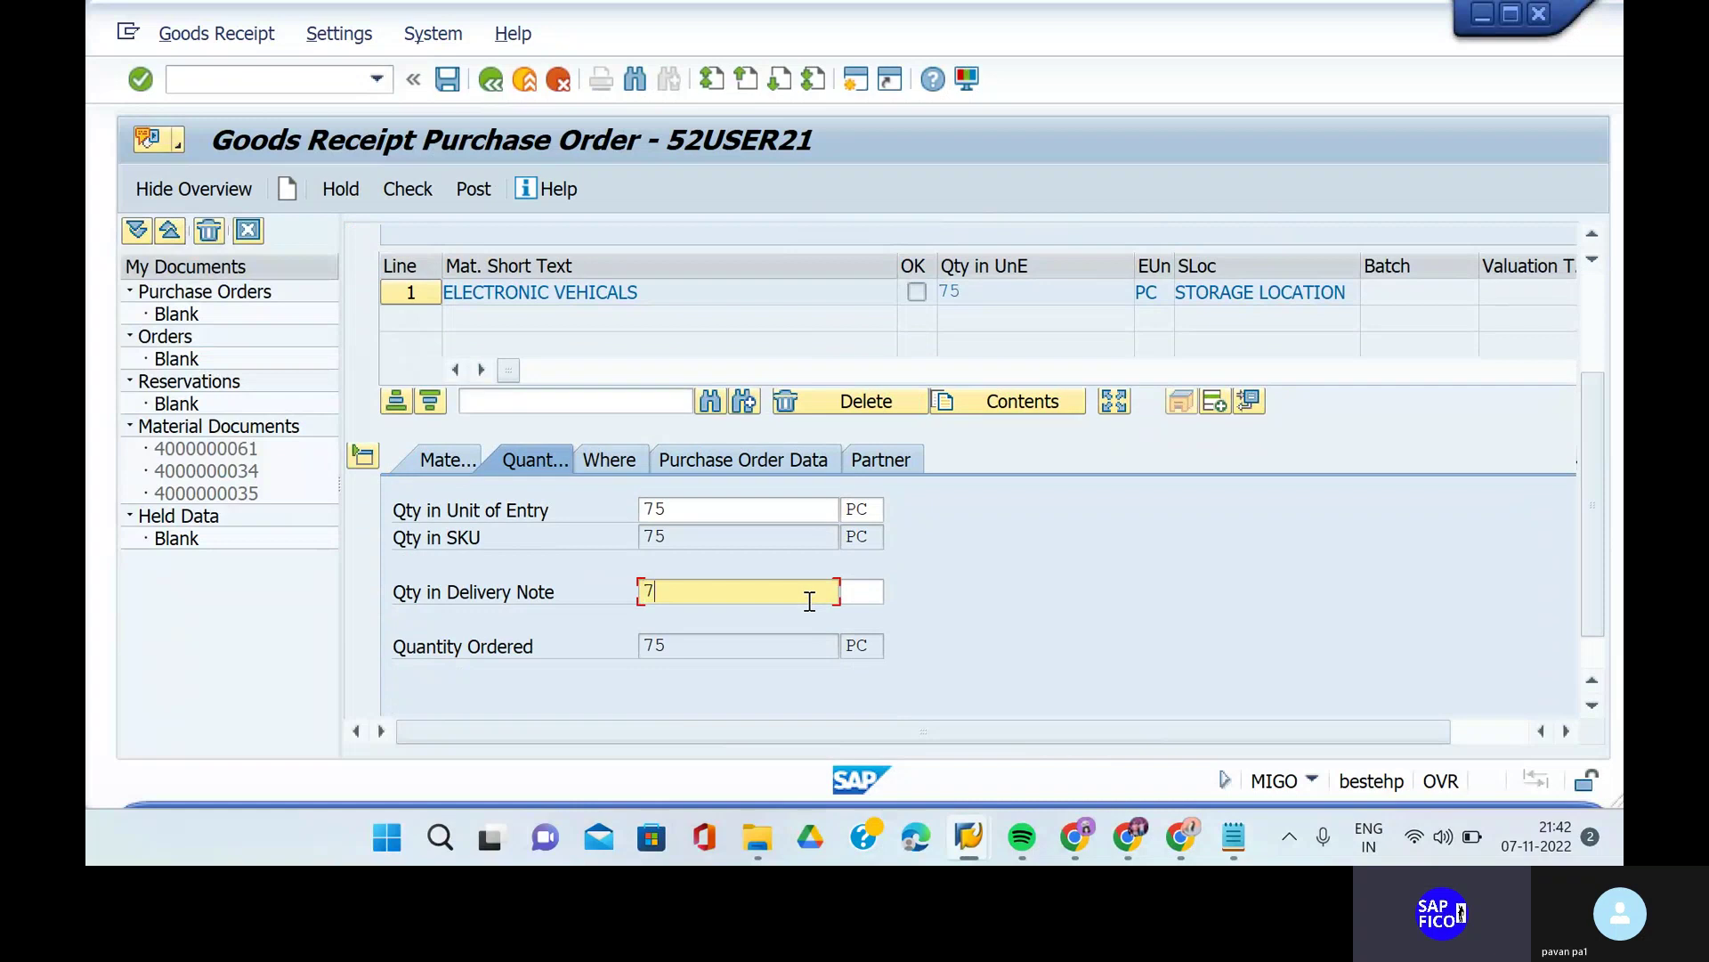
{"action": "left_click", "coordinate": [868, 592]}
{"action": "type", "text": "PC"}
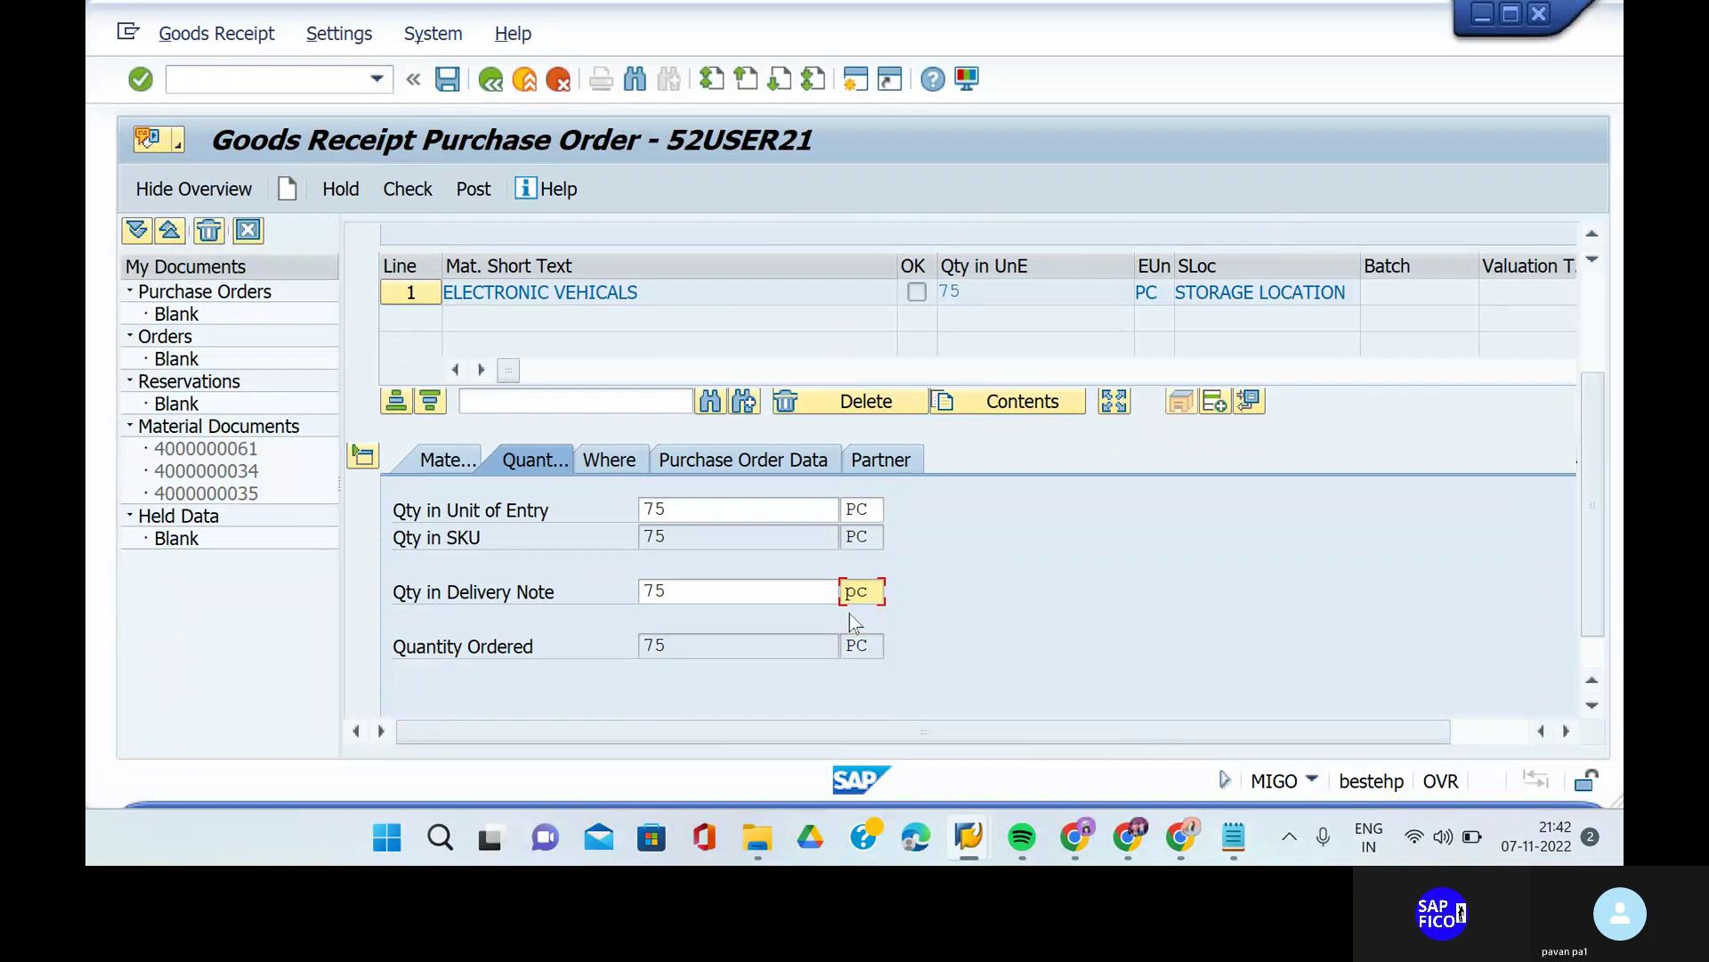
{"action": "key", "text": "Return"}
- Mark the ELECTRONIC VEHICALS line as Item OK and review its entries
{"action": "scroll", "coordinate": [549, 594], "scroll_direction": "down", "scroll_amount": 1}
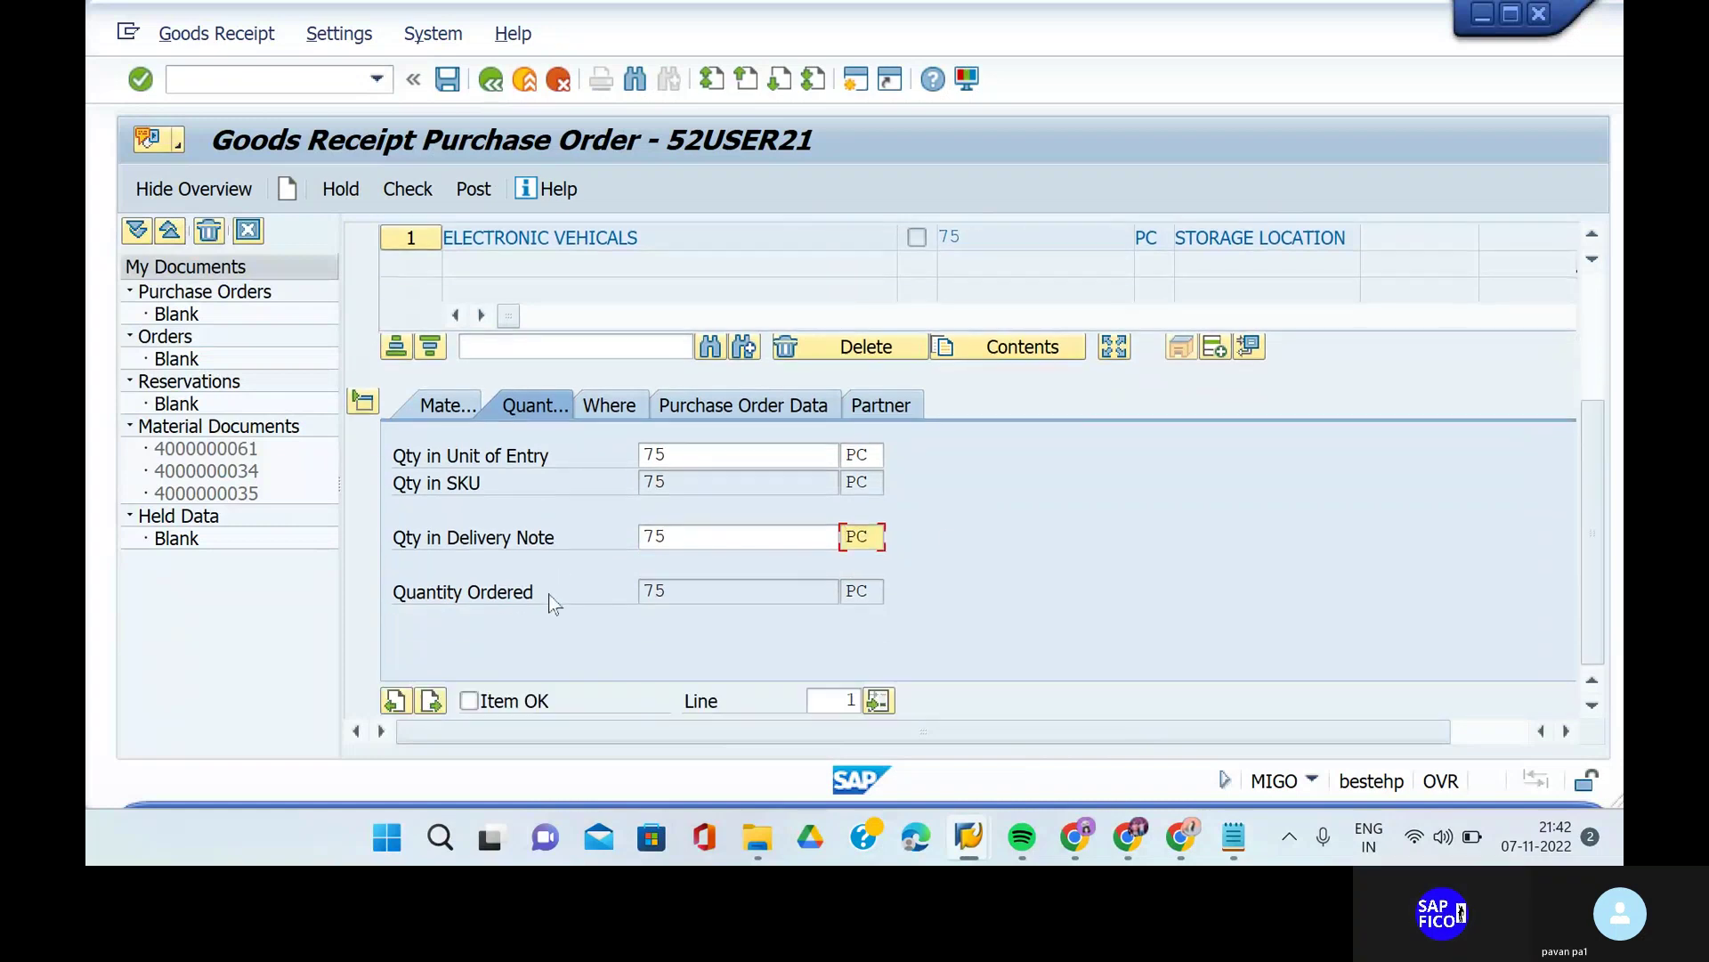
{"action": "left_click", "coordinate": [483, 704]}
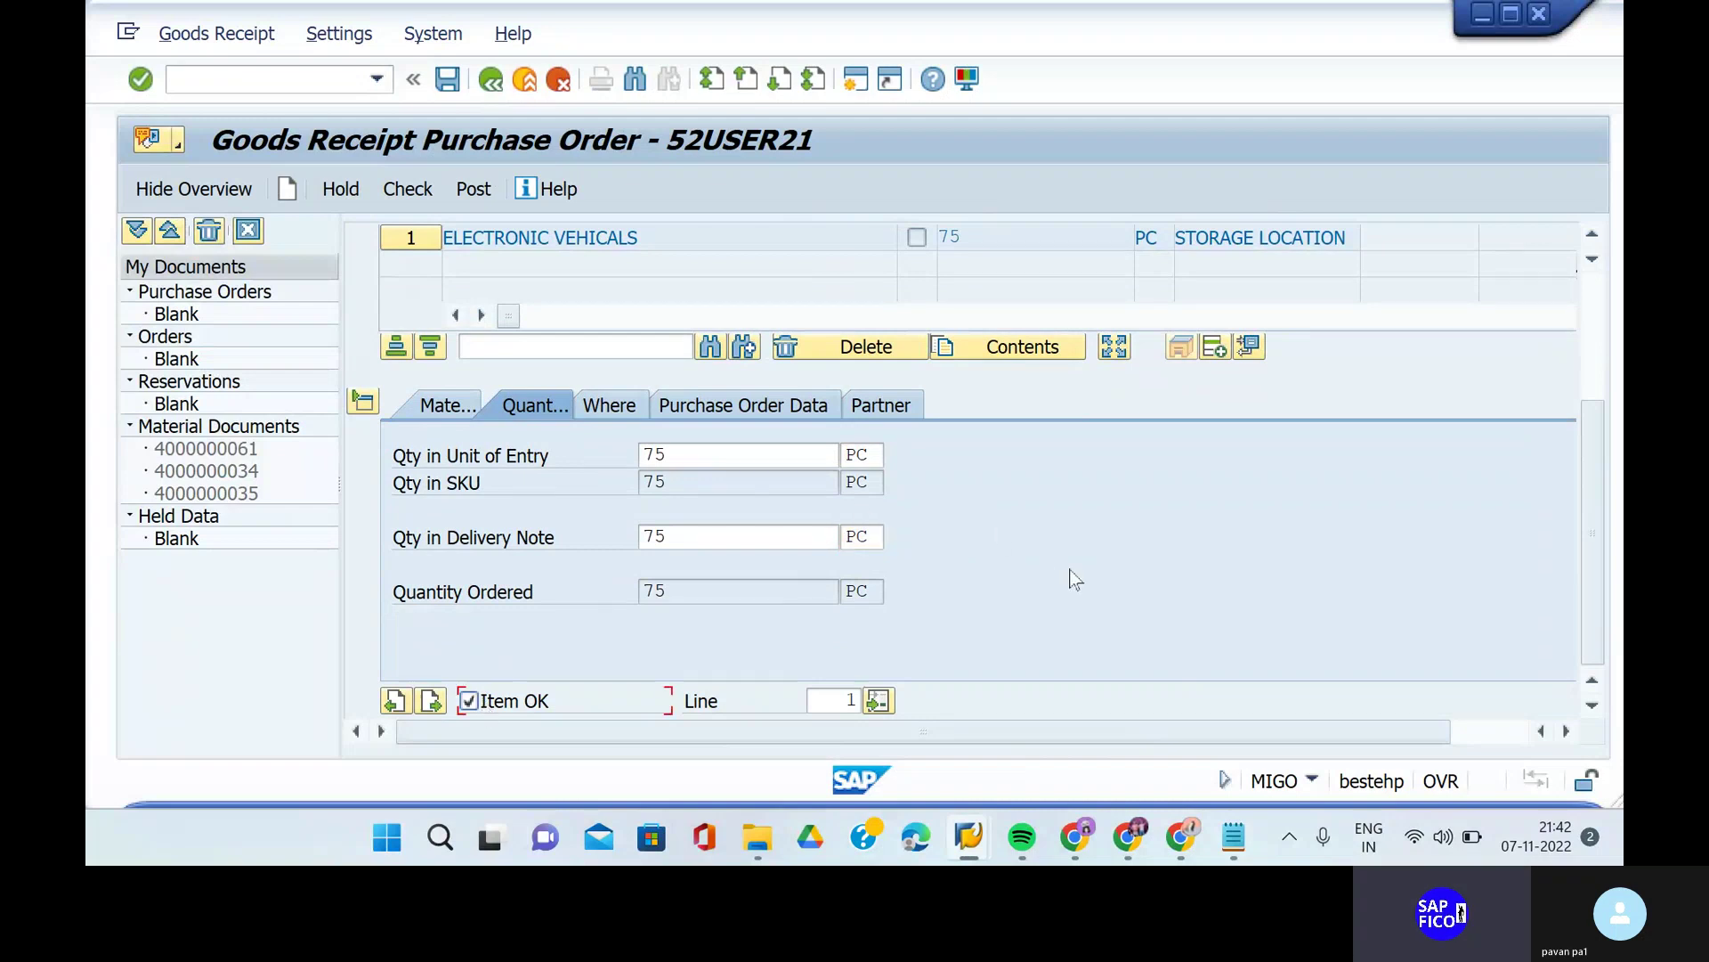
{"action": "scroll", "coordinate": [1073, 578], "scroll_direction": "up", "scroll_amount": 3}
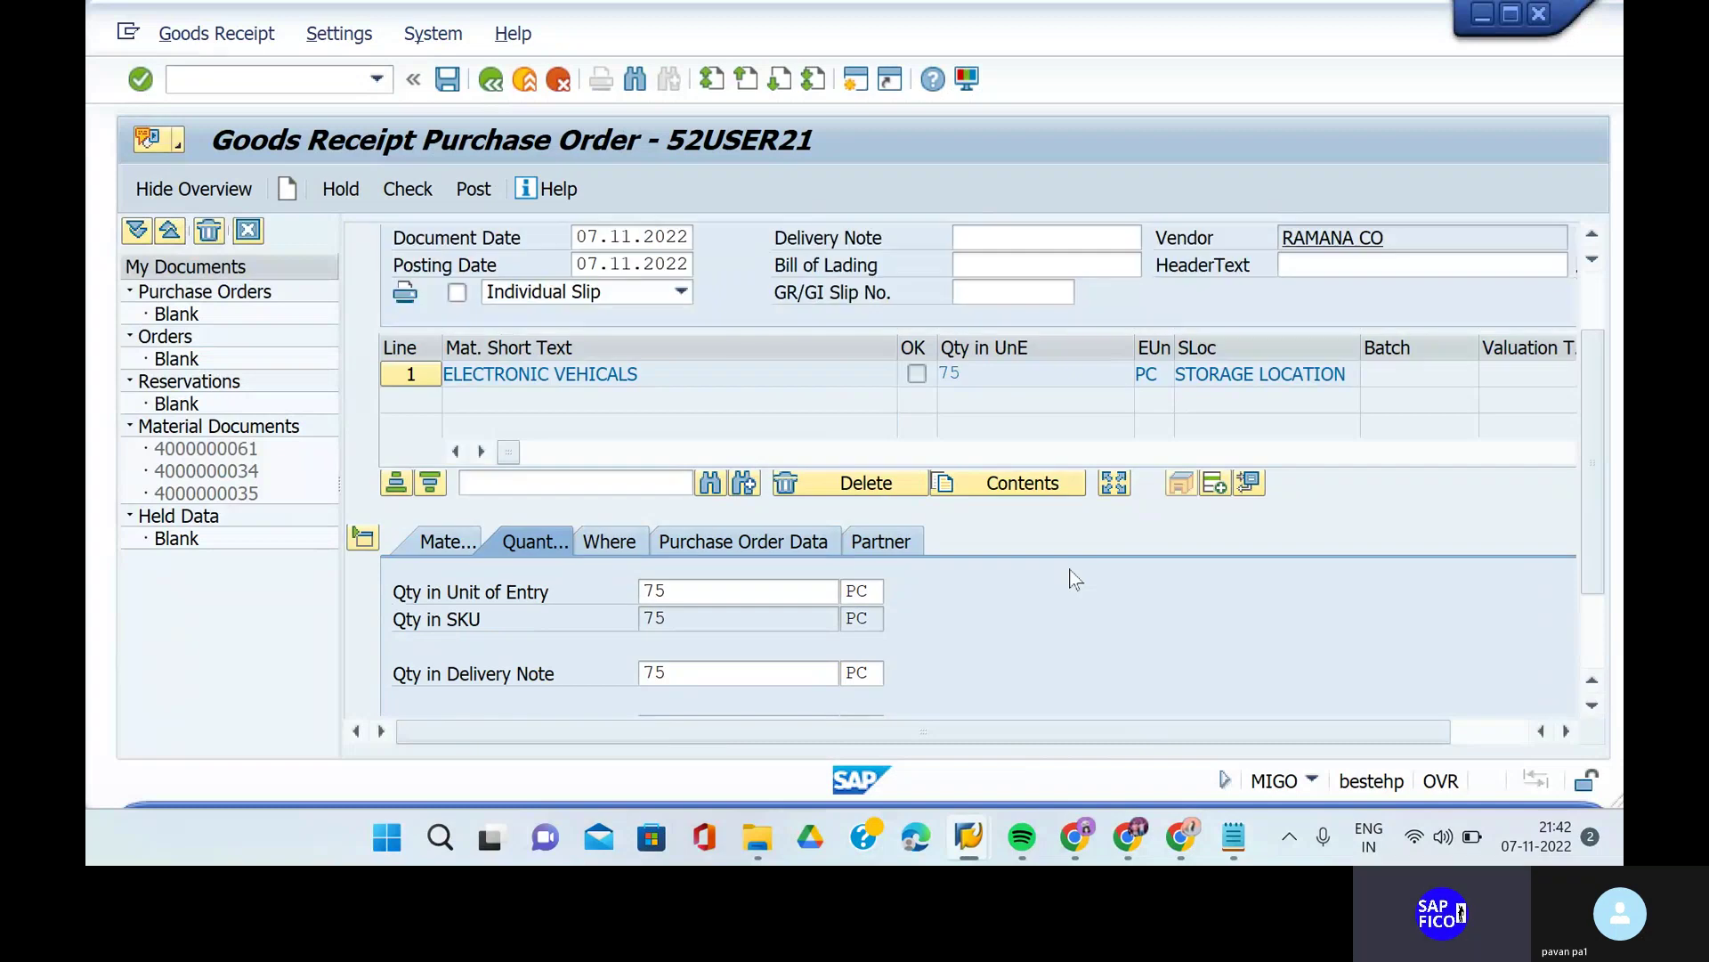
{"action": "scroll", "coordinate": [1073, 579], "scroll_direction": "down", "scroll_amount": 3}
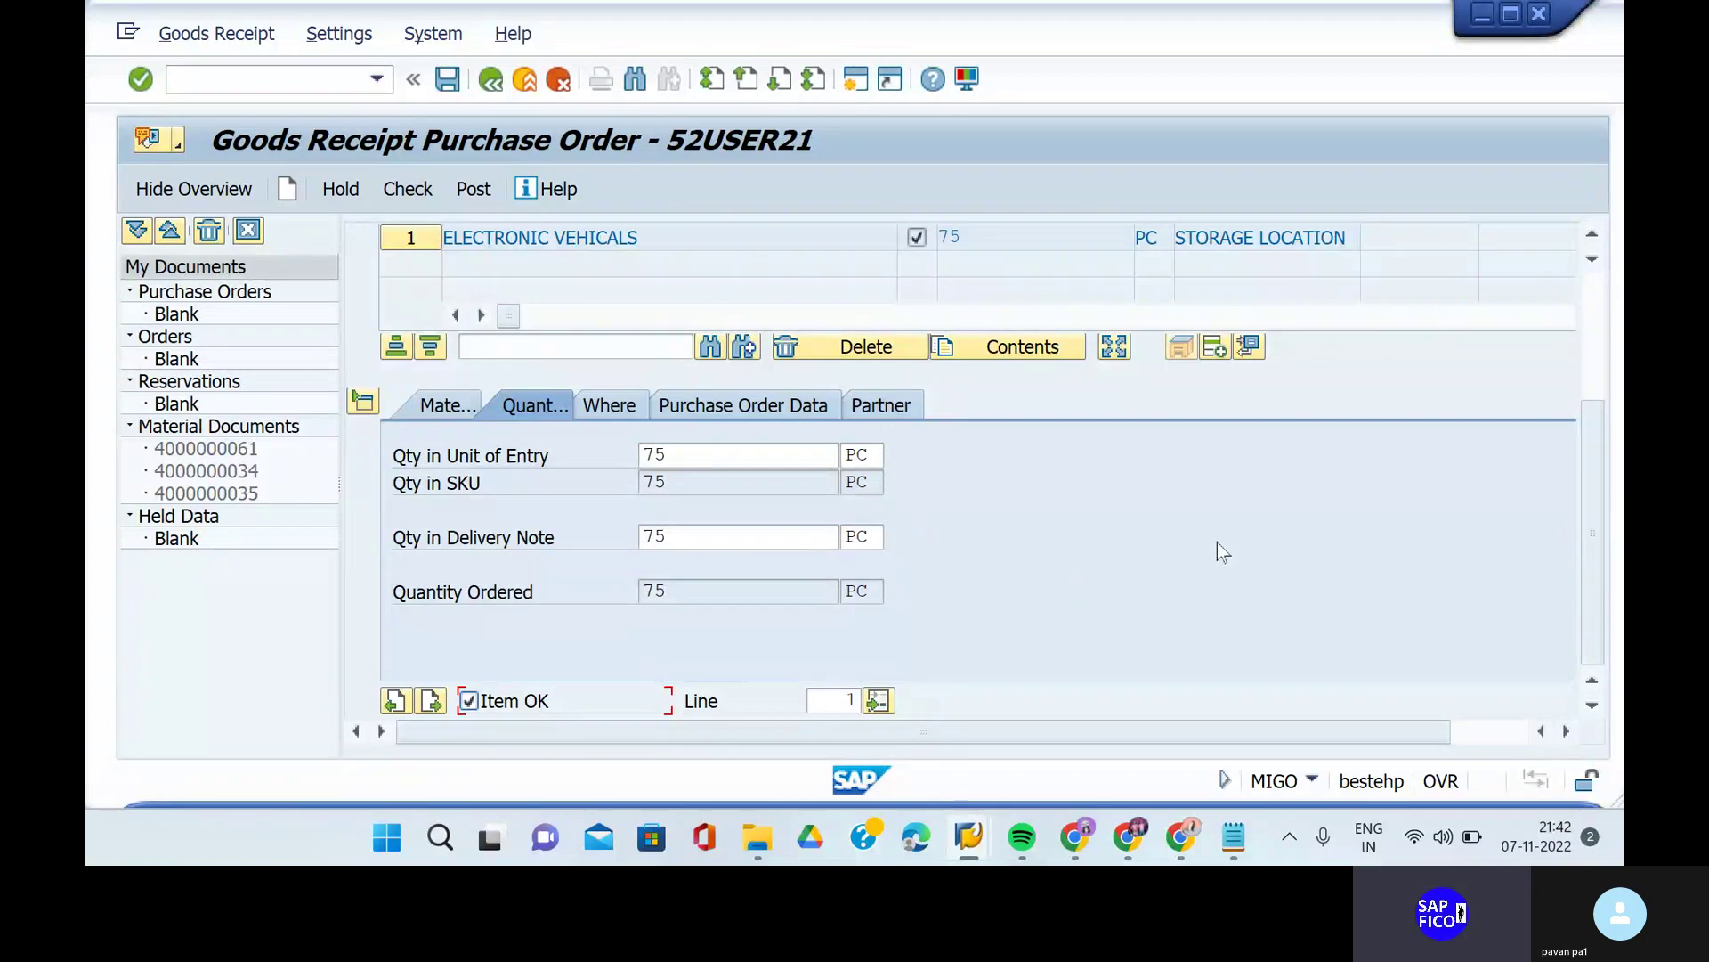
{"action": "scroll", "coordinate": [1145, 551], "scroll_direction": "up", "scroll_amount": 3}
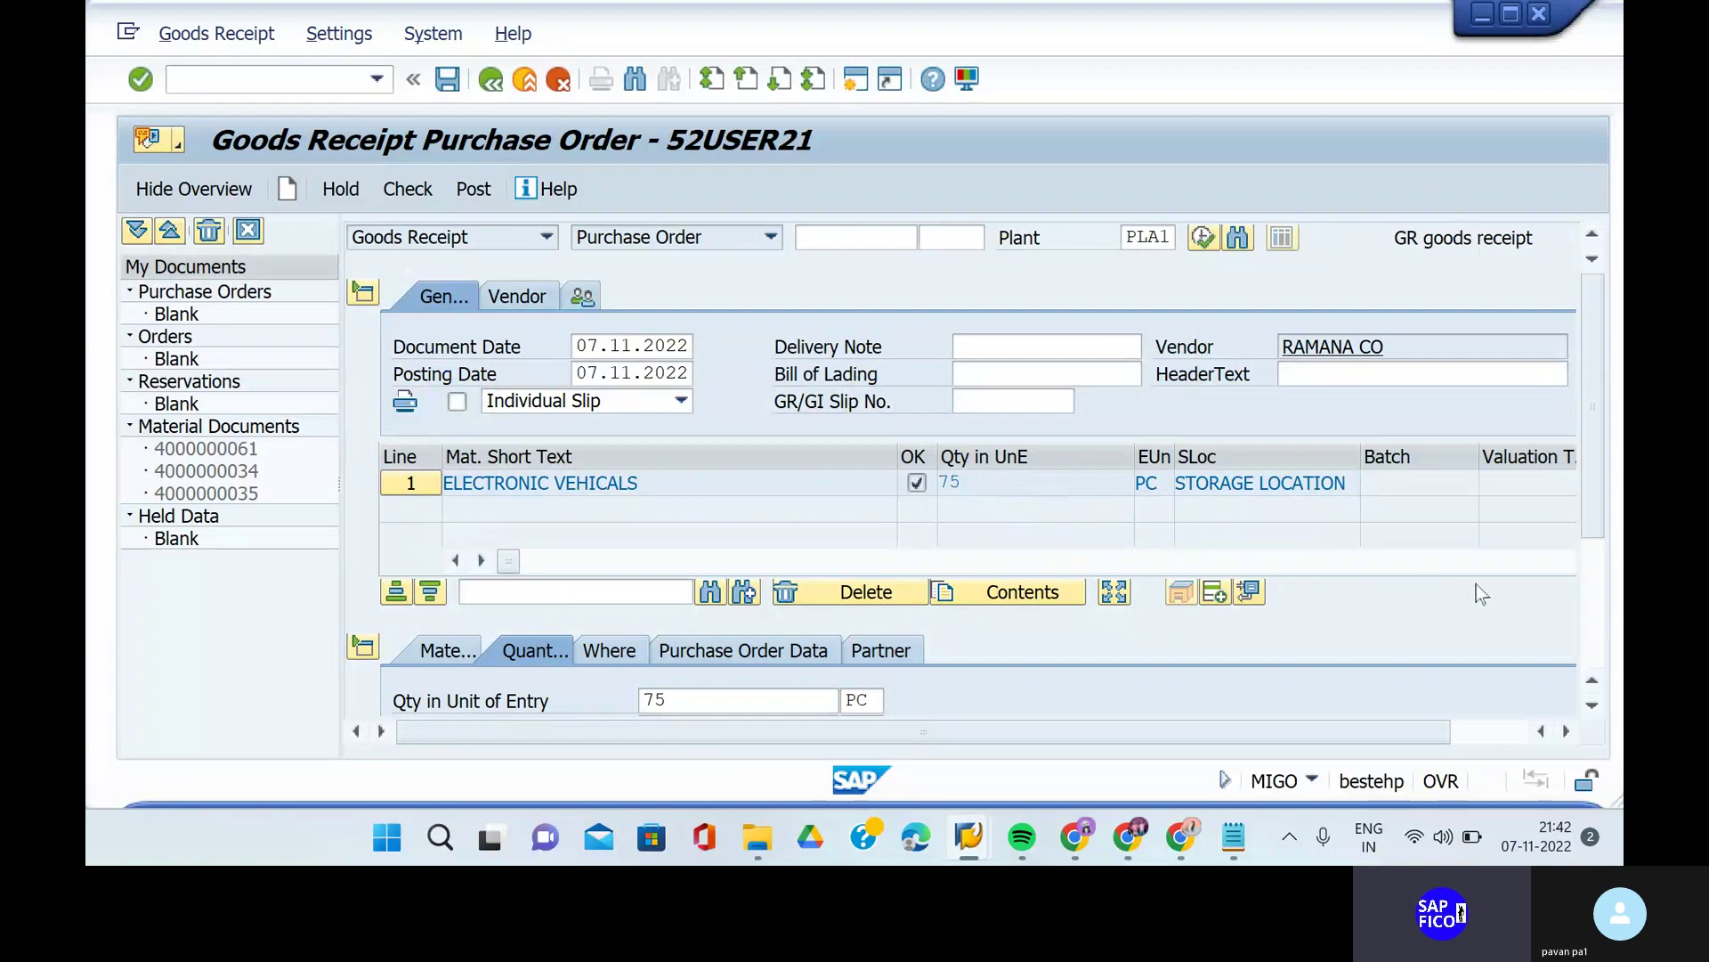
- Review the goods receipt's movement type, run the document check and post the goods receipt
{"action": "left_click", "coordinate": [1506, 736]}
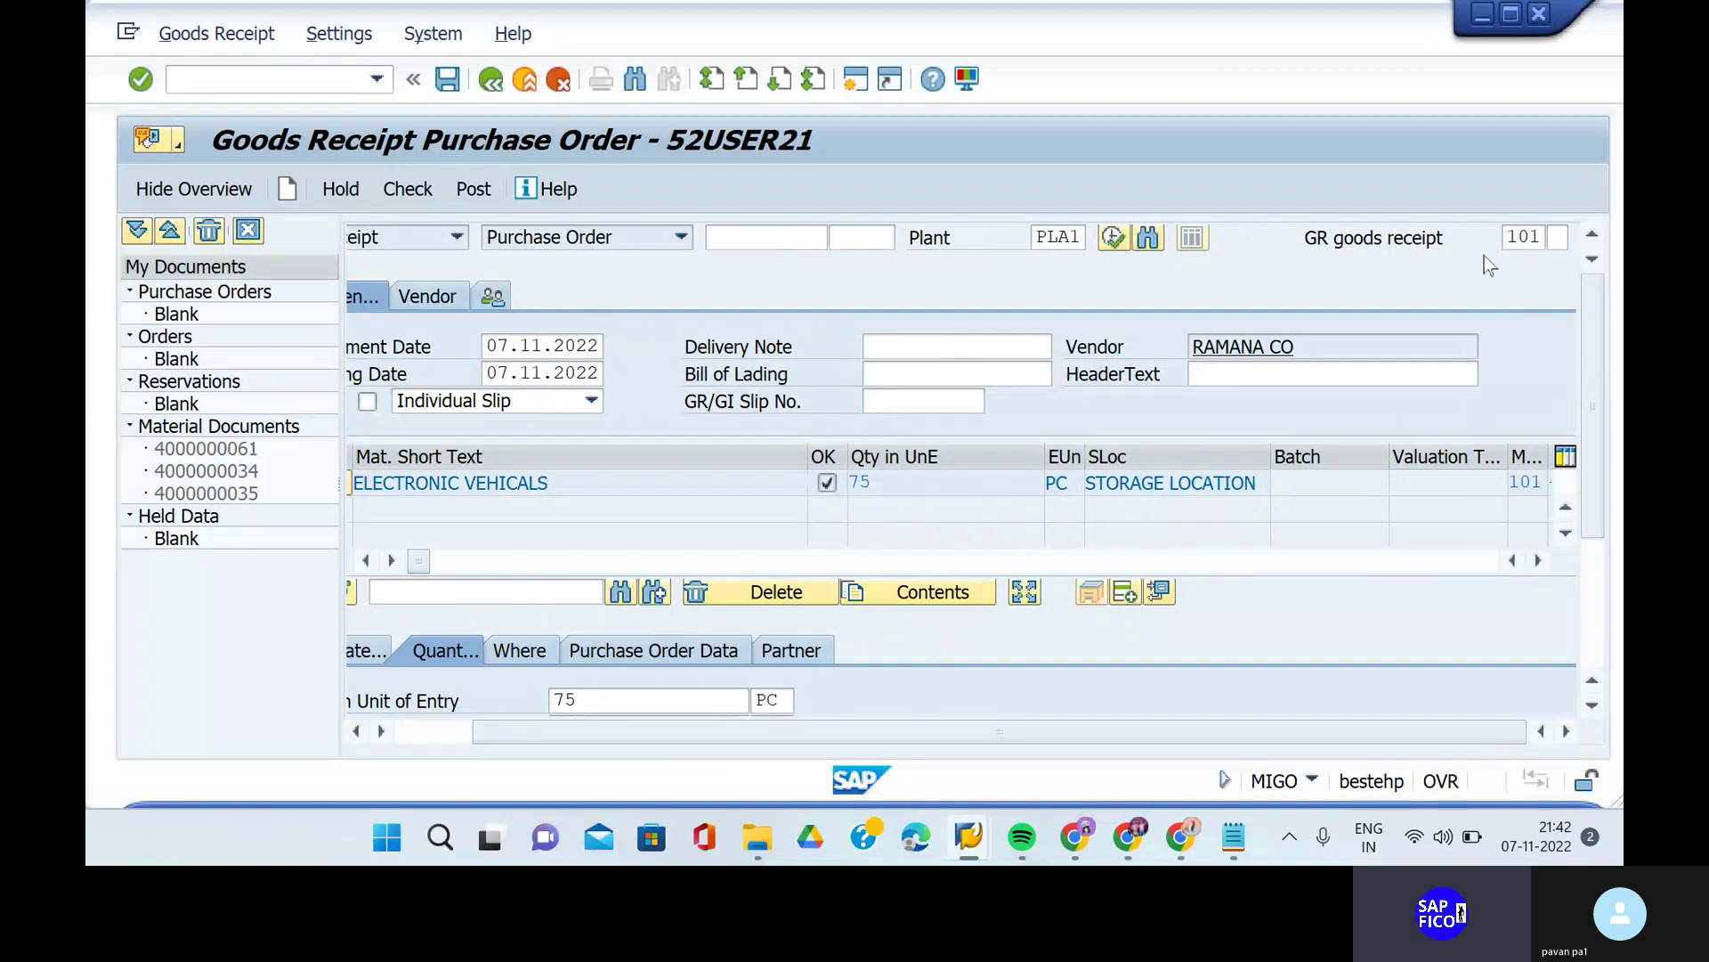
{"action": "left_click", "coordinate": [406, 198]}
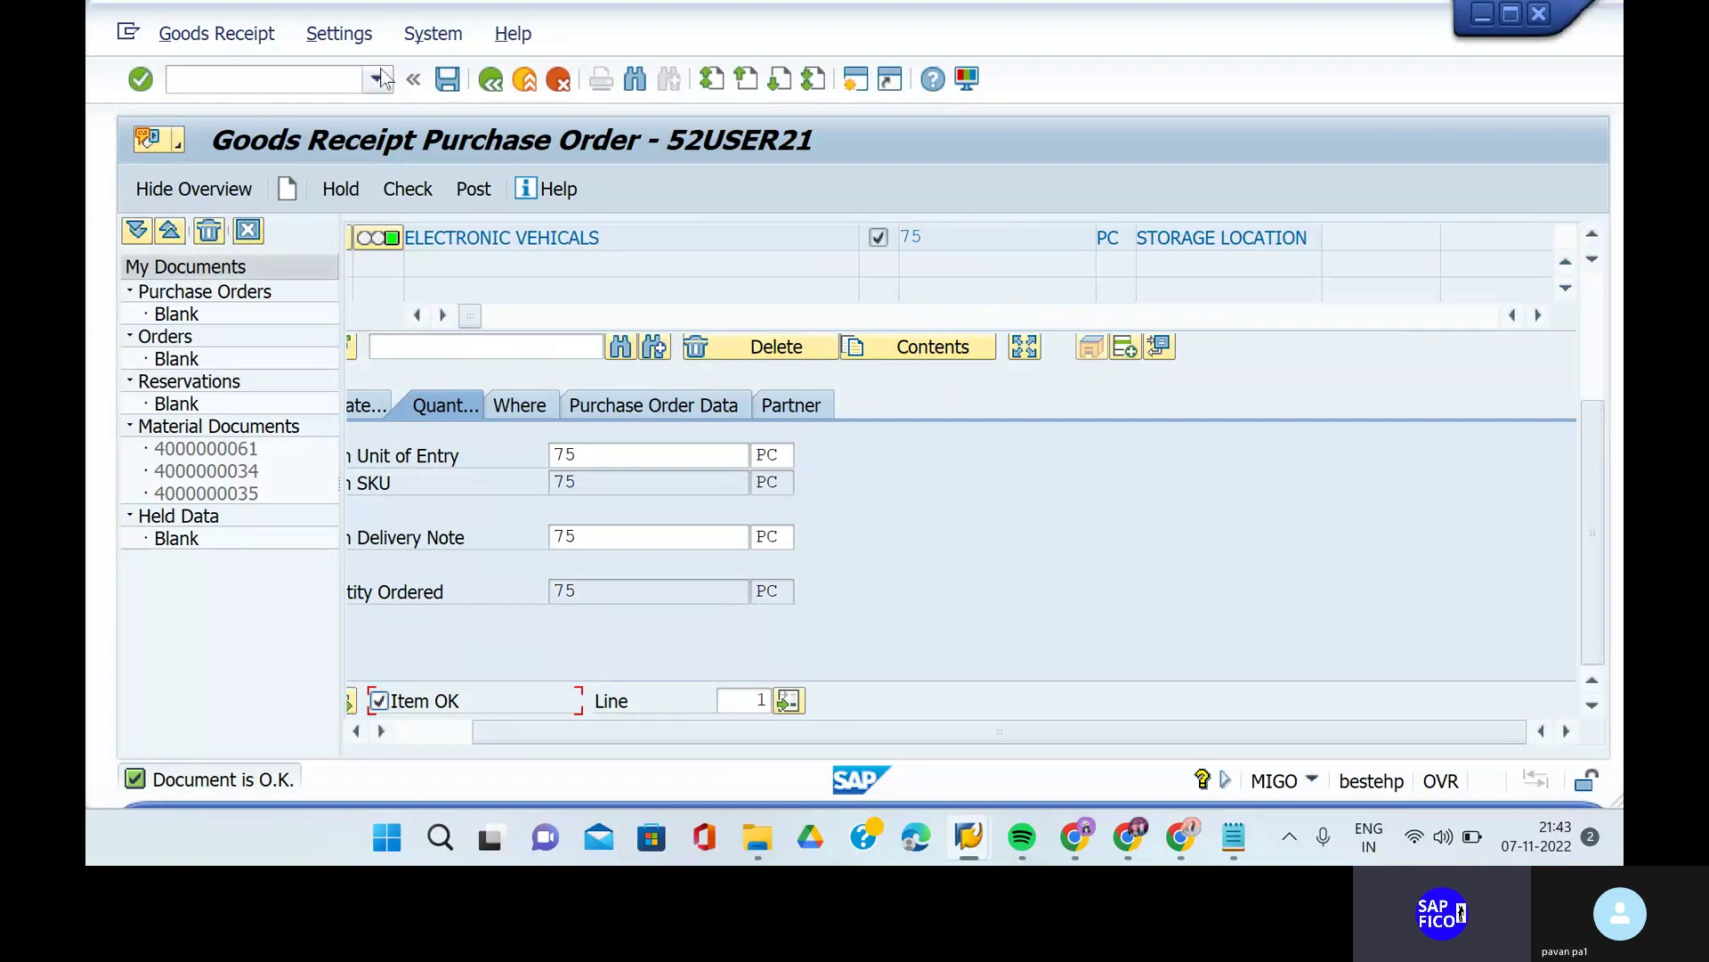
{"action": "left_click", "coordinate": [447, 80]}
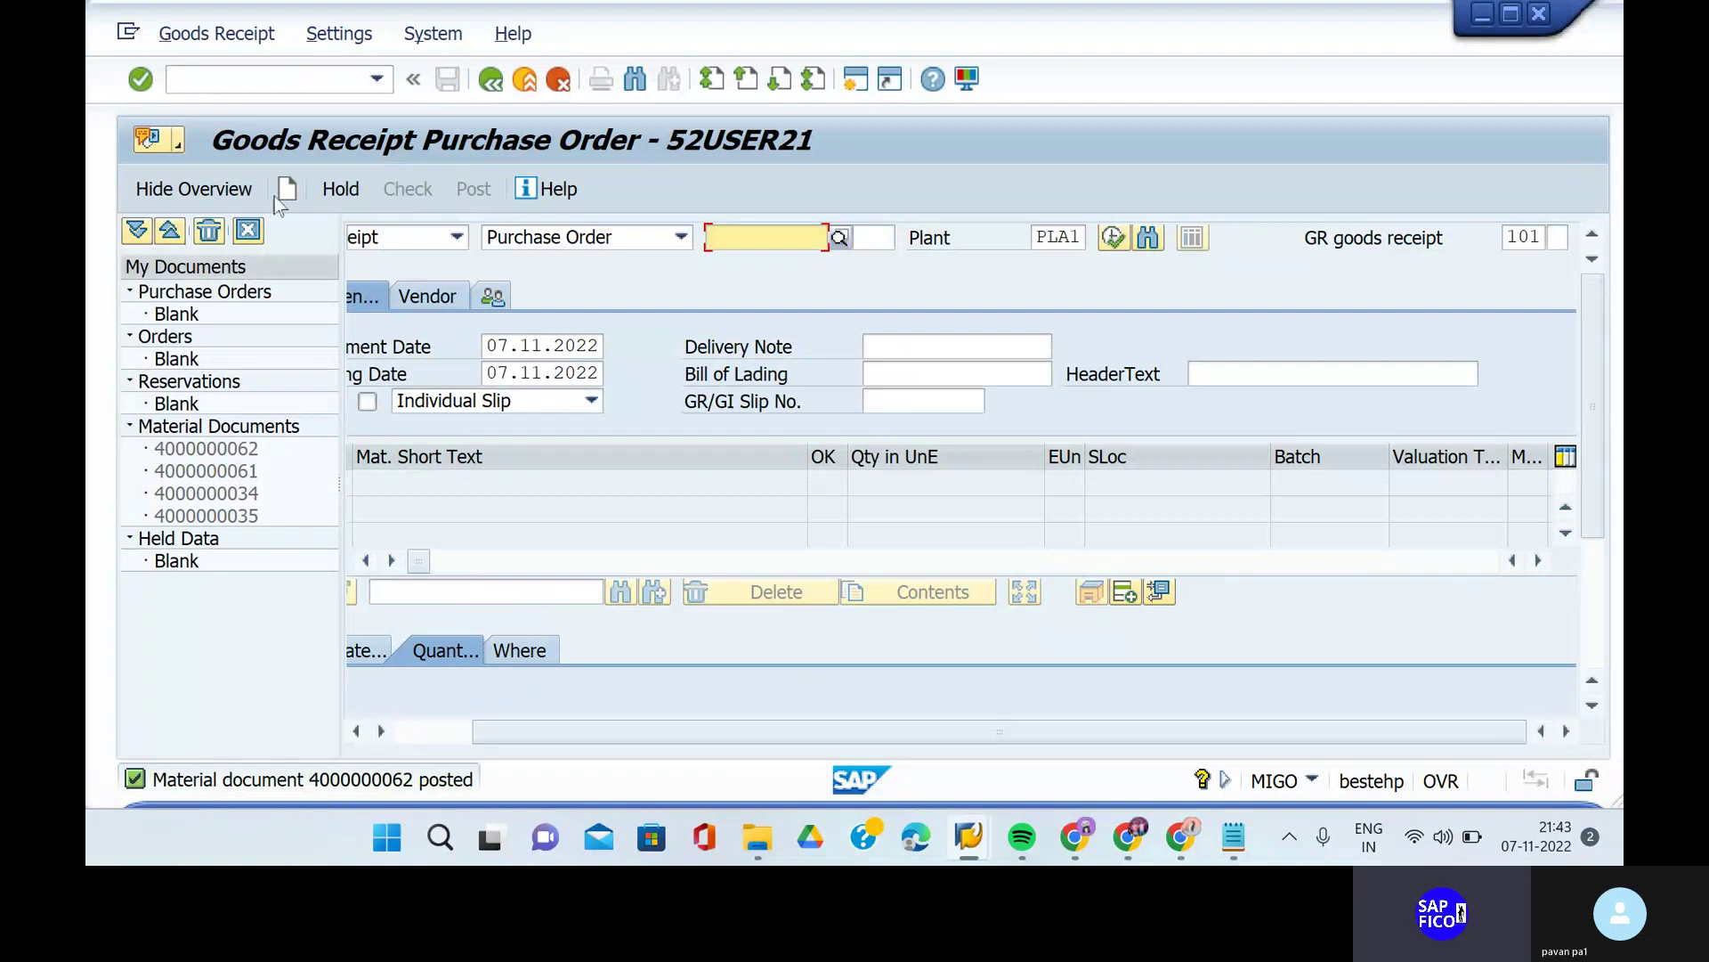
- Open MB03 and display the posted material document together with its accounting document
{"action": "left_click", "coordinate": [293, 82]}
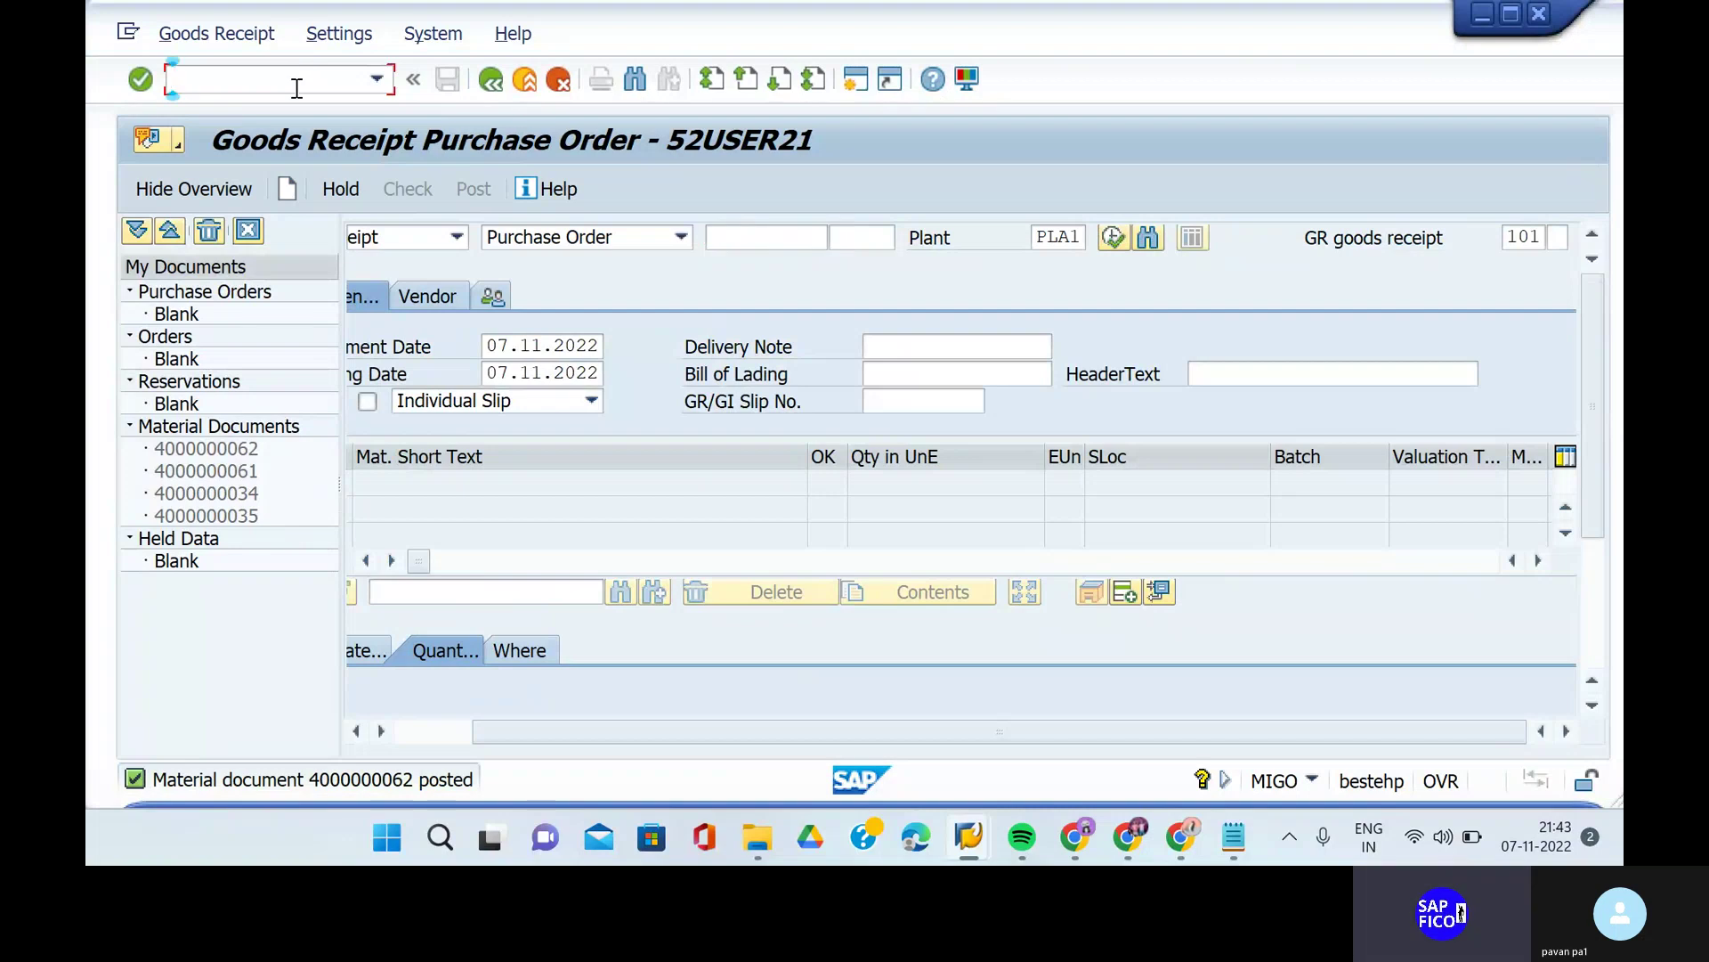
{"action": "type", "text": "/NMB"}
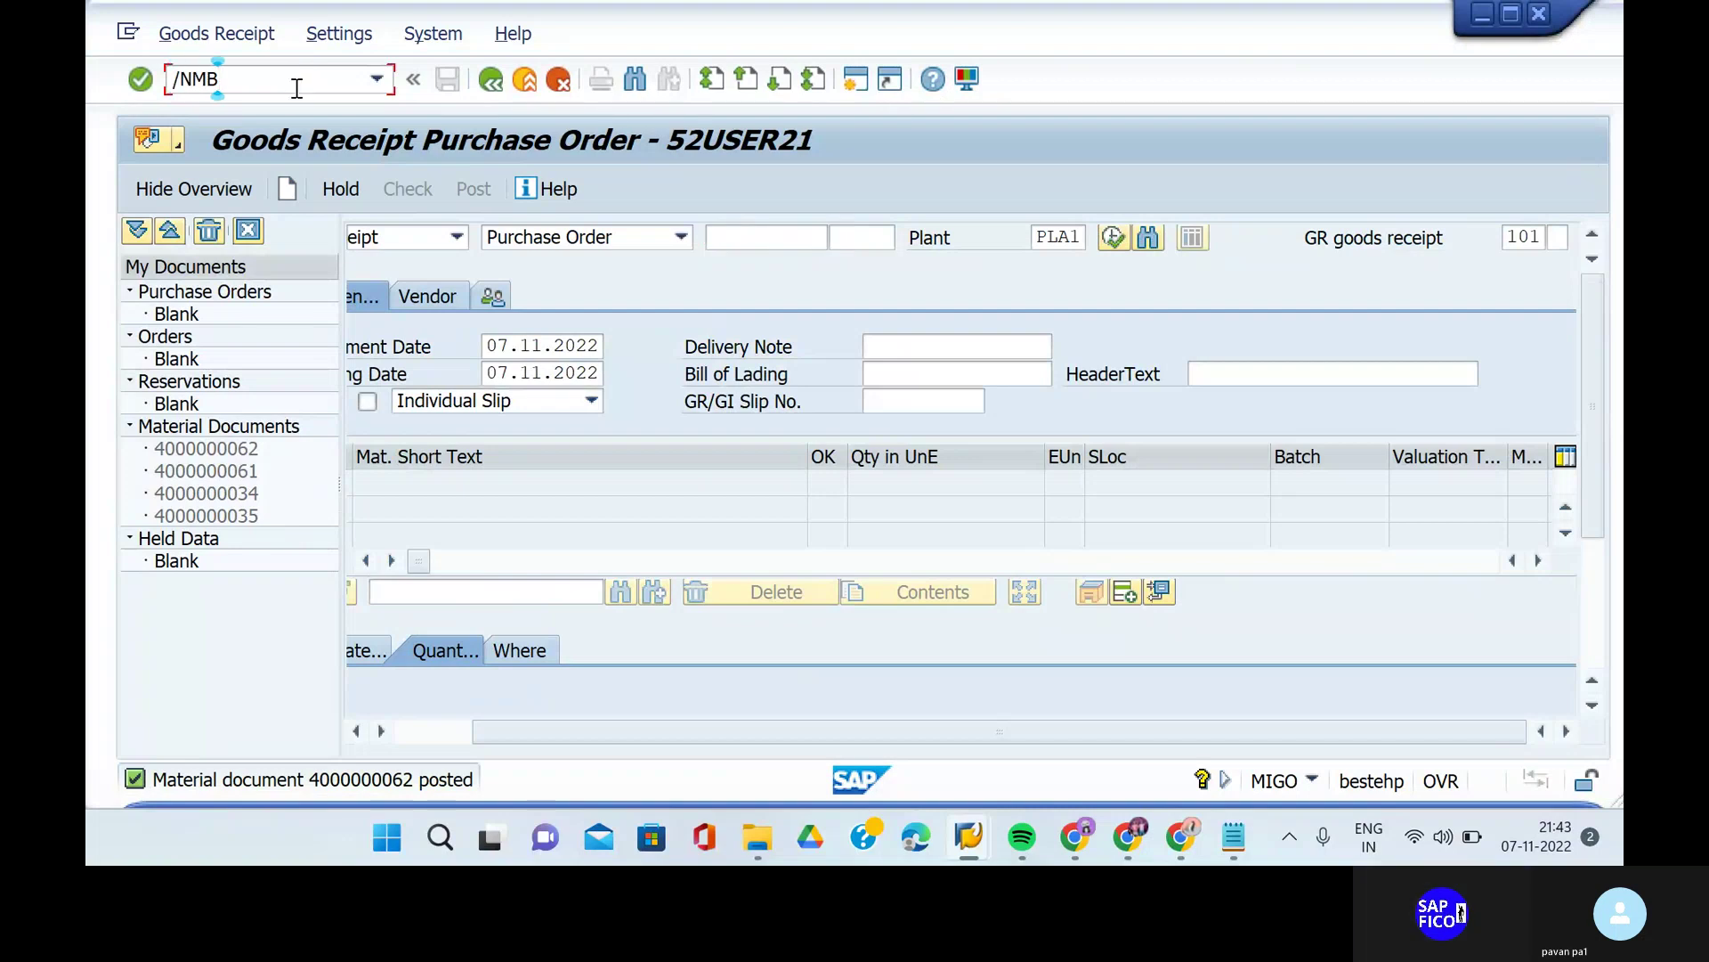
{"action": "type", "text": "03"}
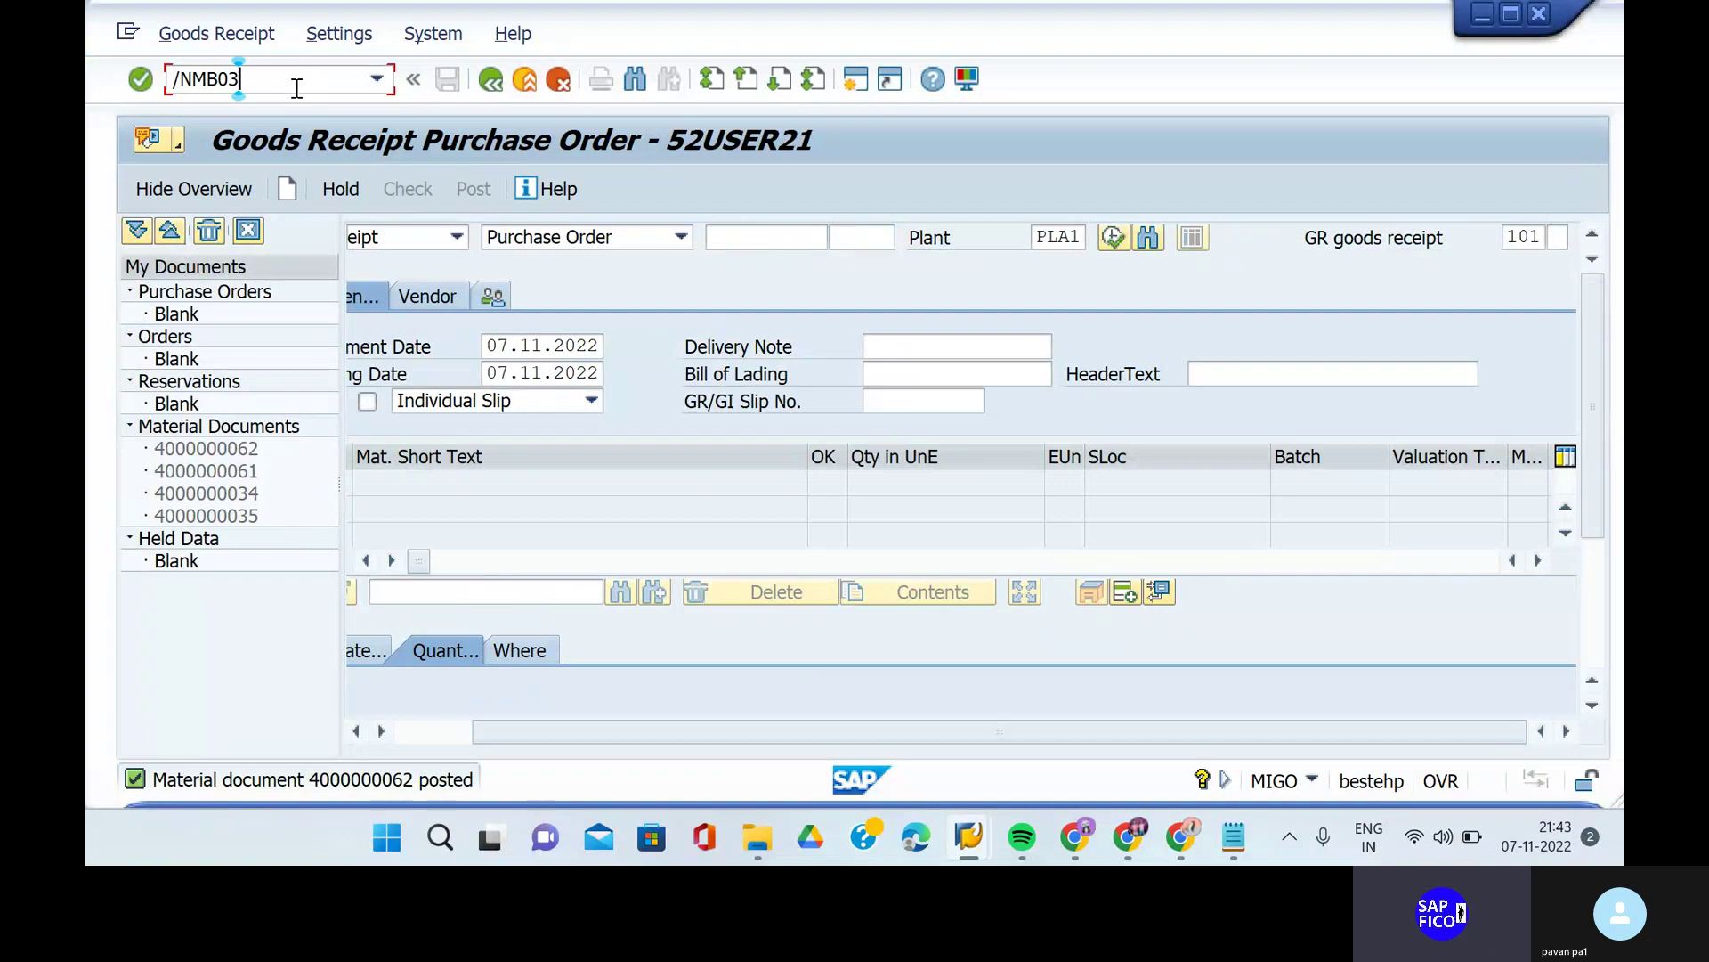
{"action": "key", "text": "Return"}
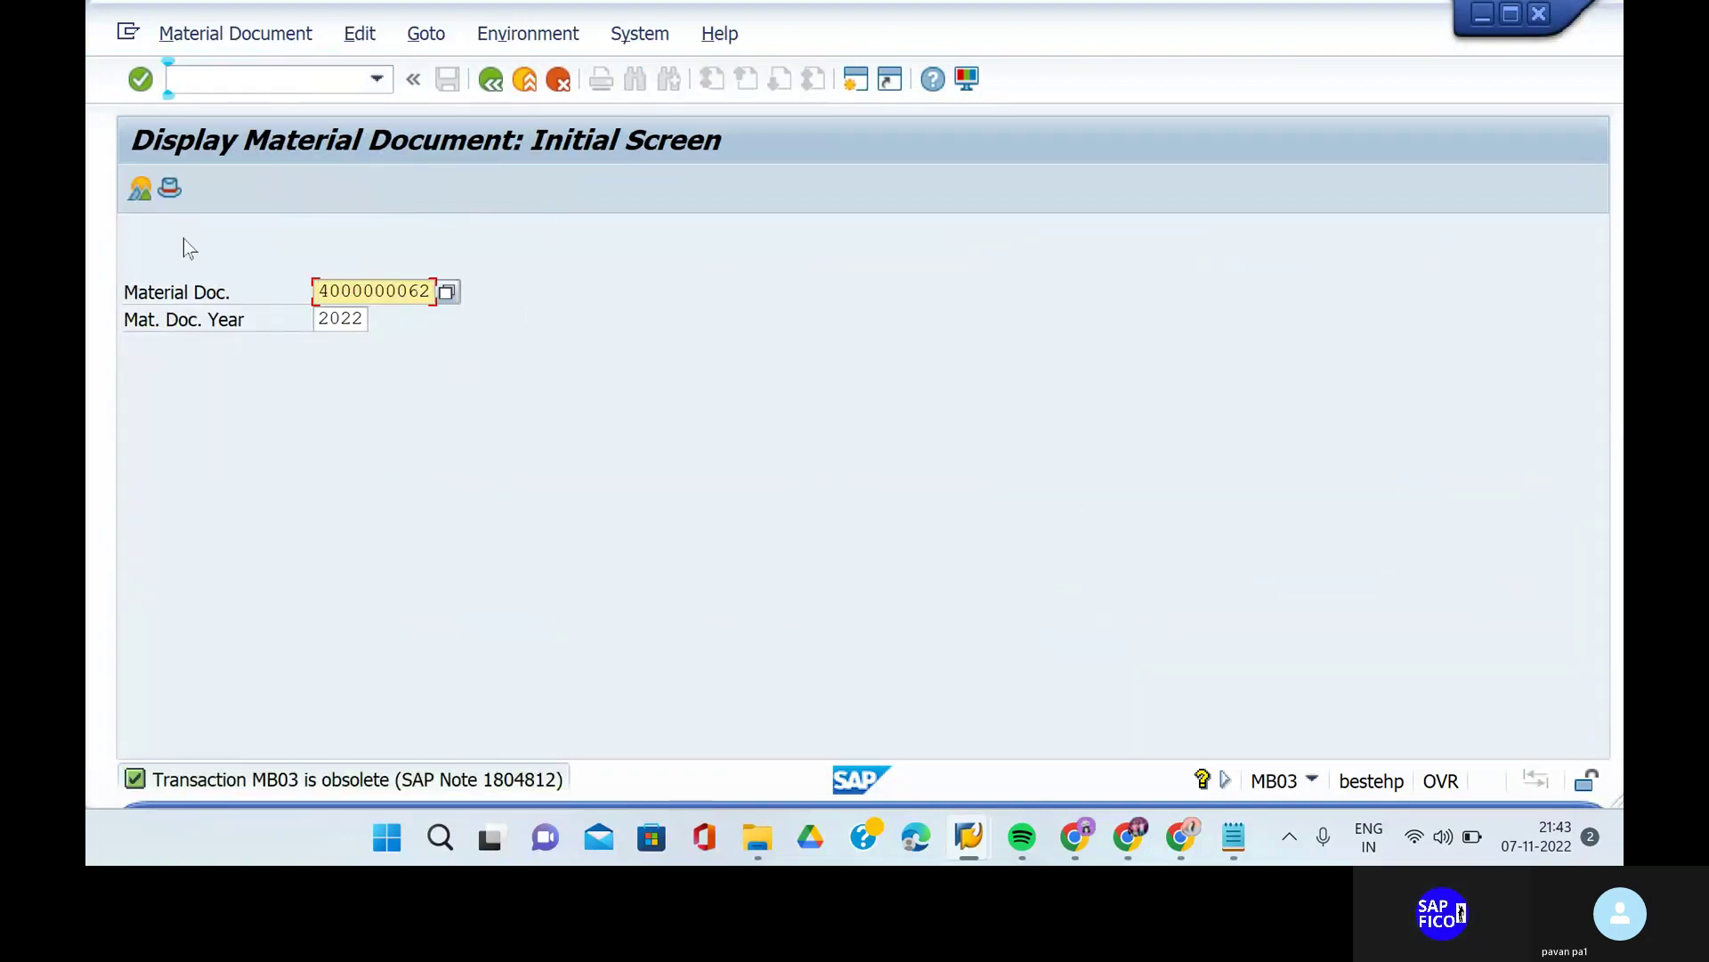
{"action": "left_click", "coordinate": [138, 189]}
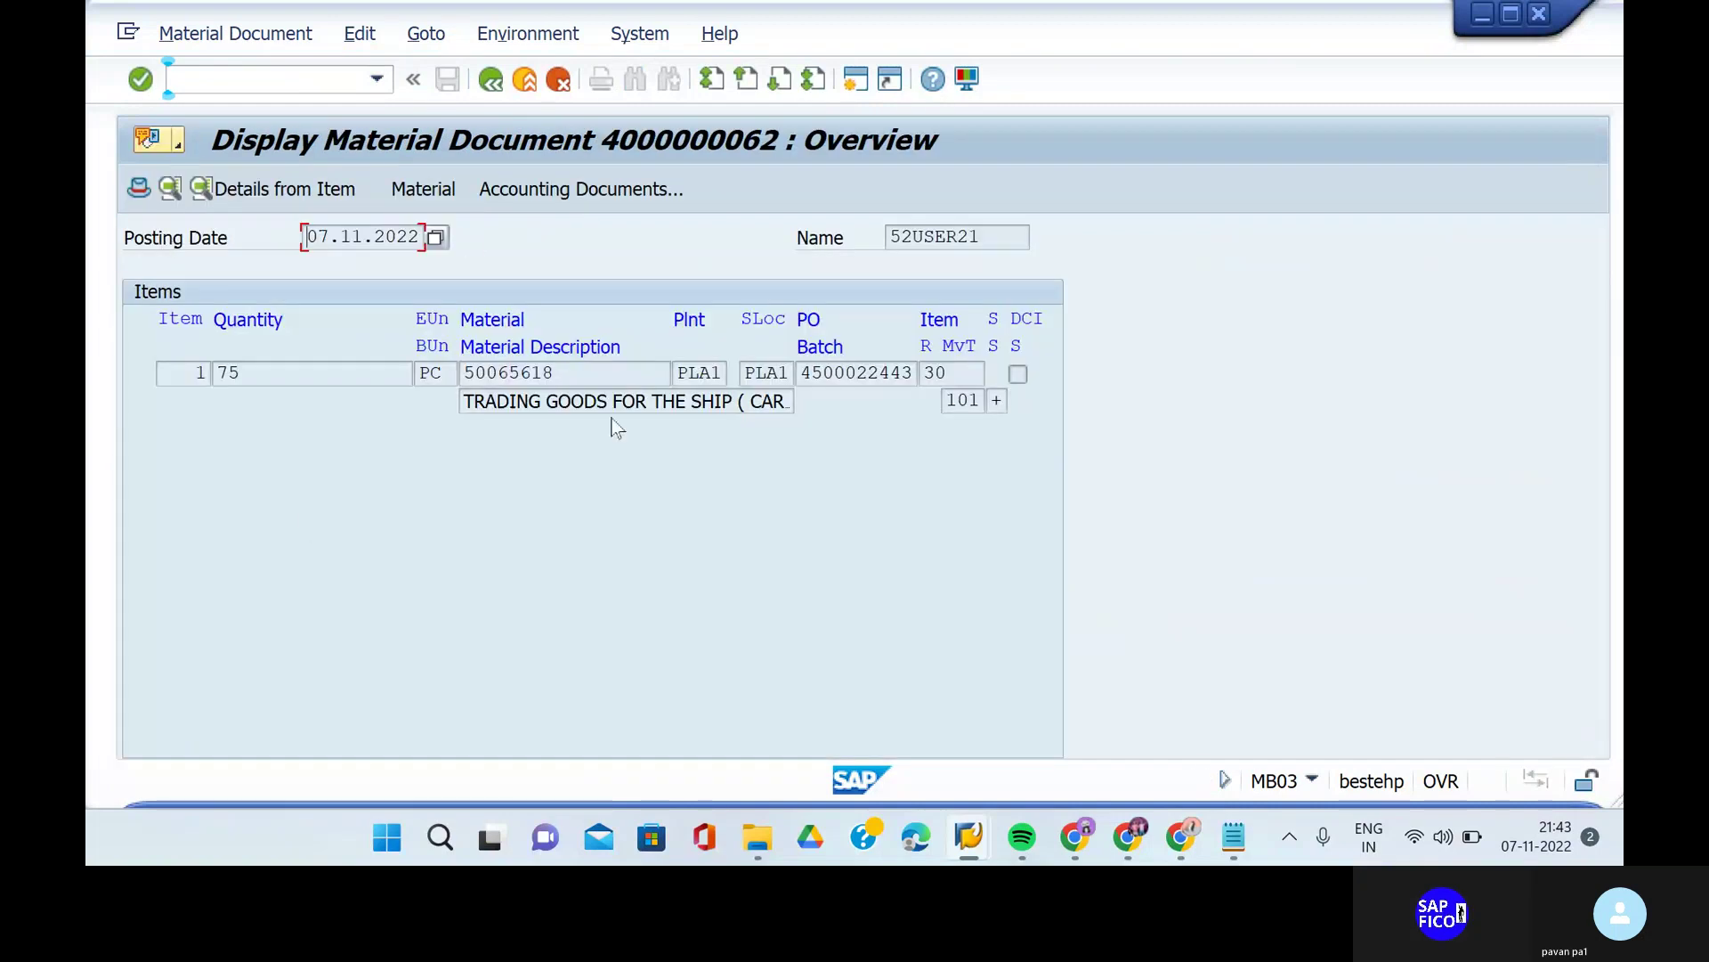
{"action": "left_click", "coordinate": [598, 189]}
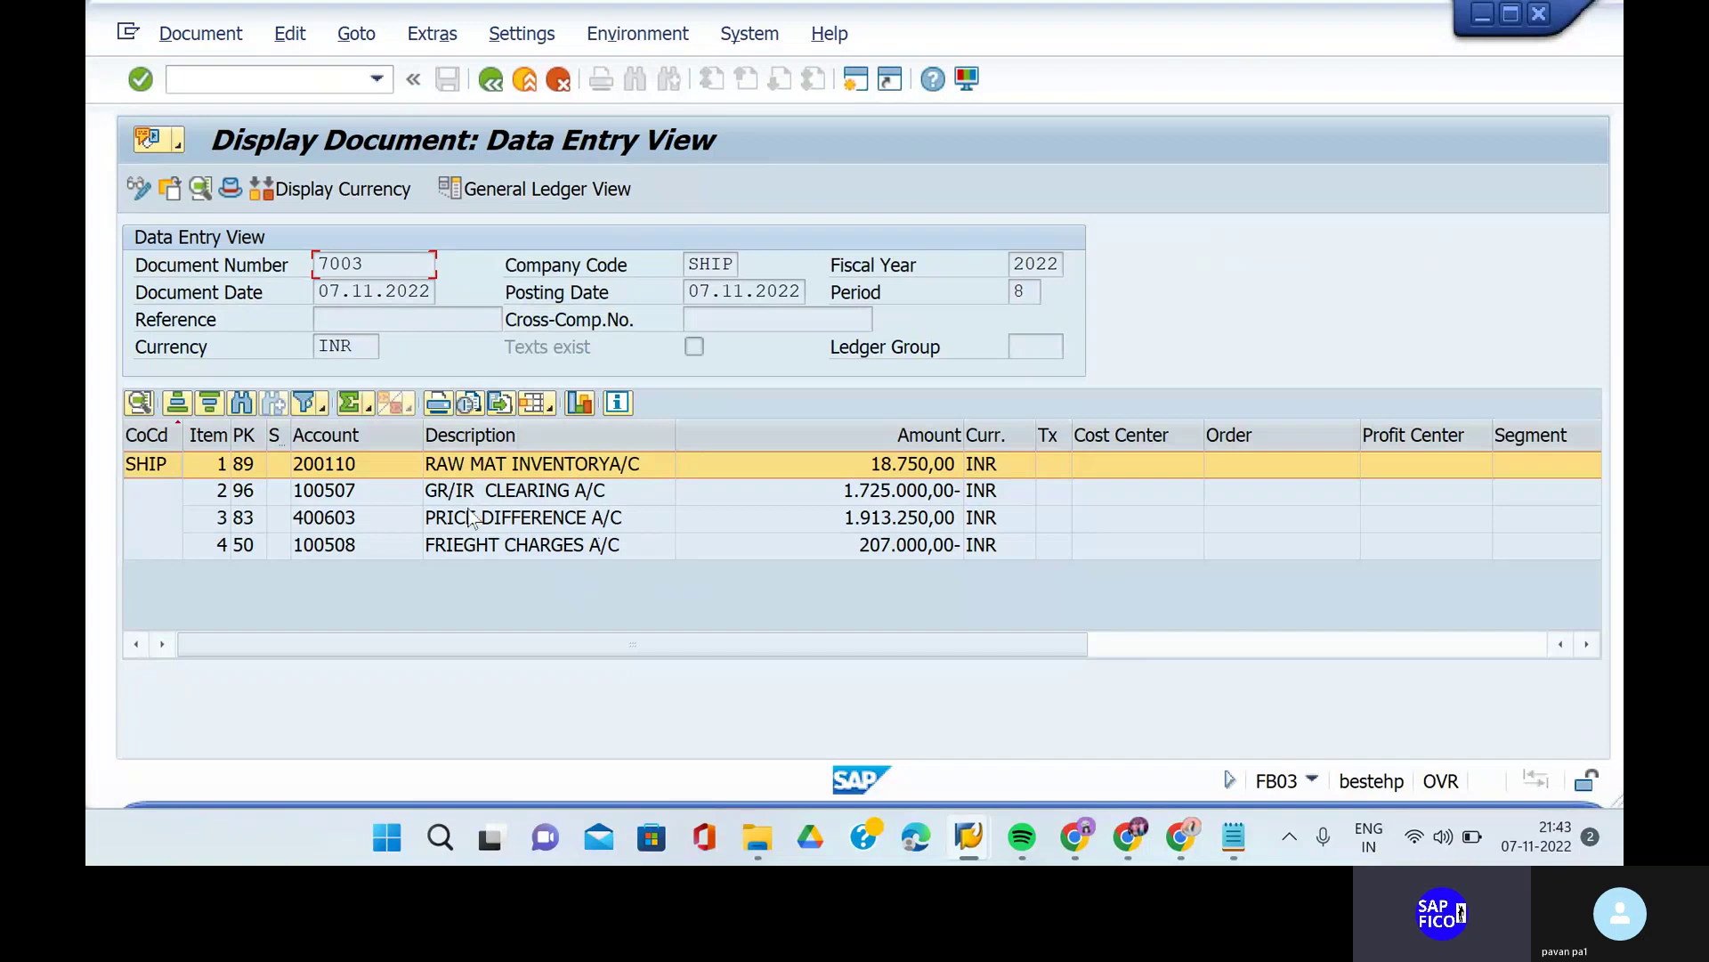
- Open transaction MIRO for a new incoming invoice and set the invoice date to 07.11.2022
{"action": "left_click", "coordinate": [329, 76]}
{"action": "type", "text": "/N"}
{"action": "key", "text": "Return"}
{"action": "type", "text": "MIRO"}
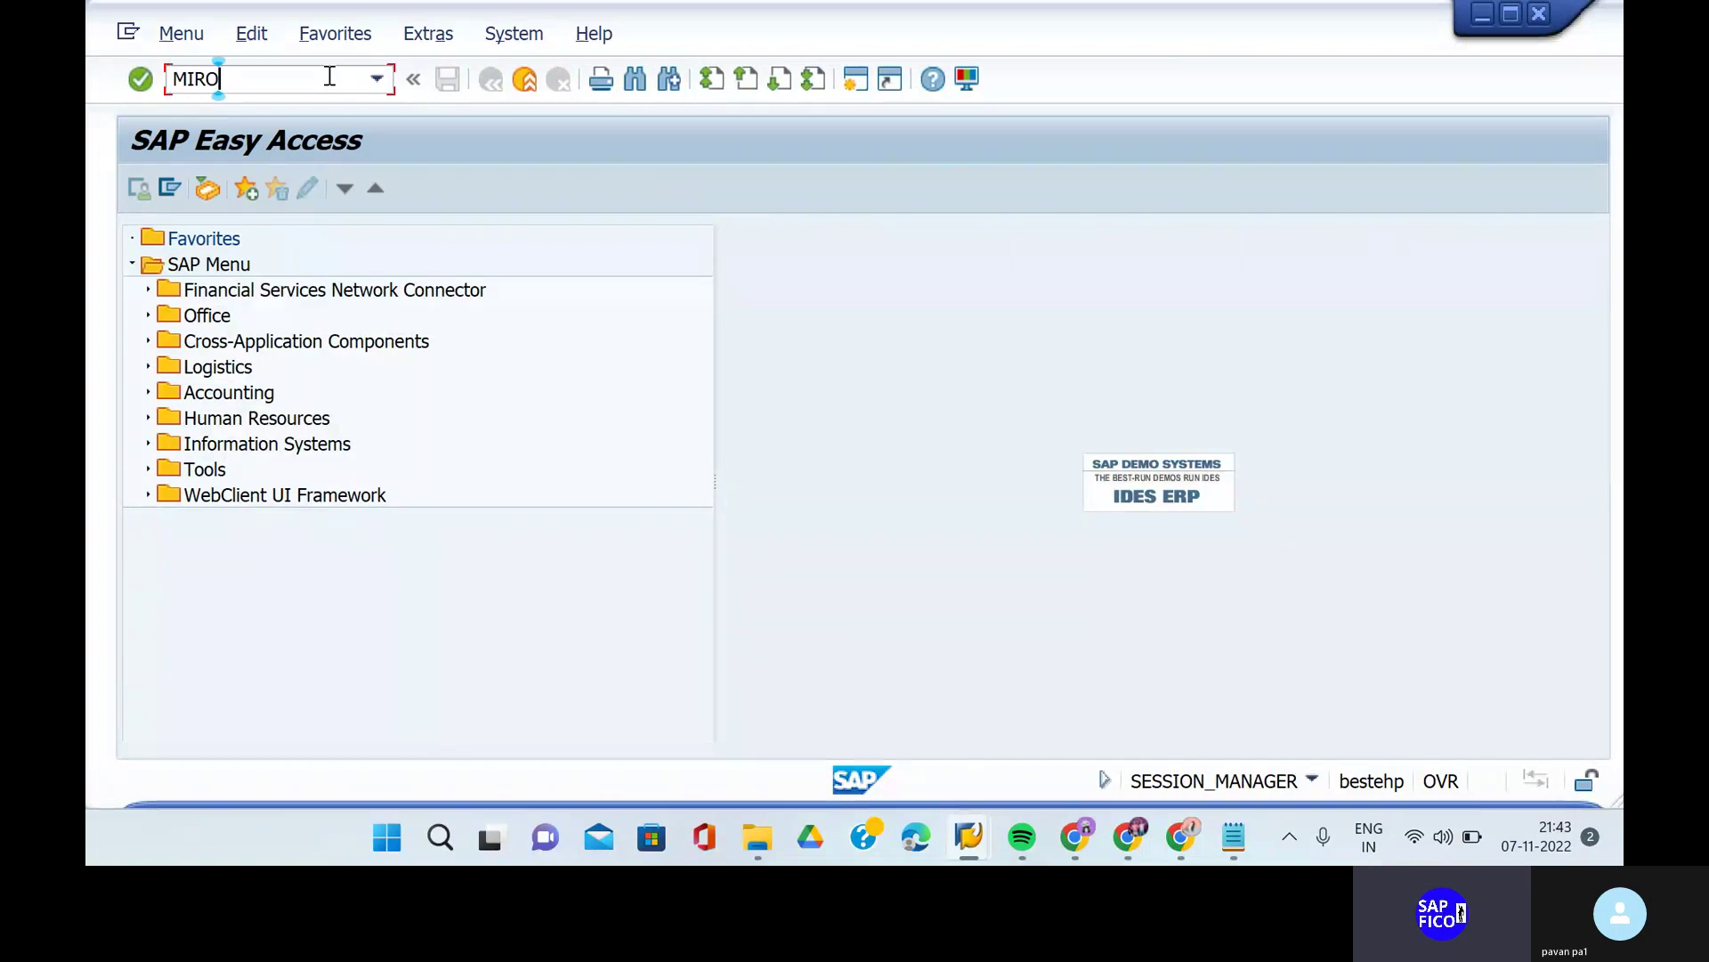
{"action": "key", "text": "Return"}
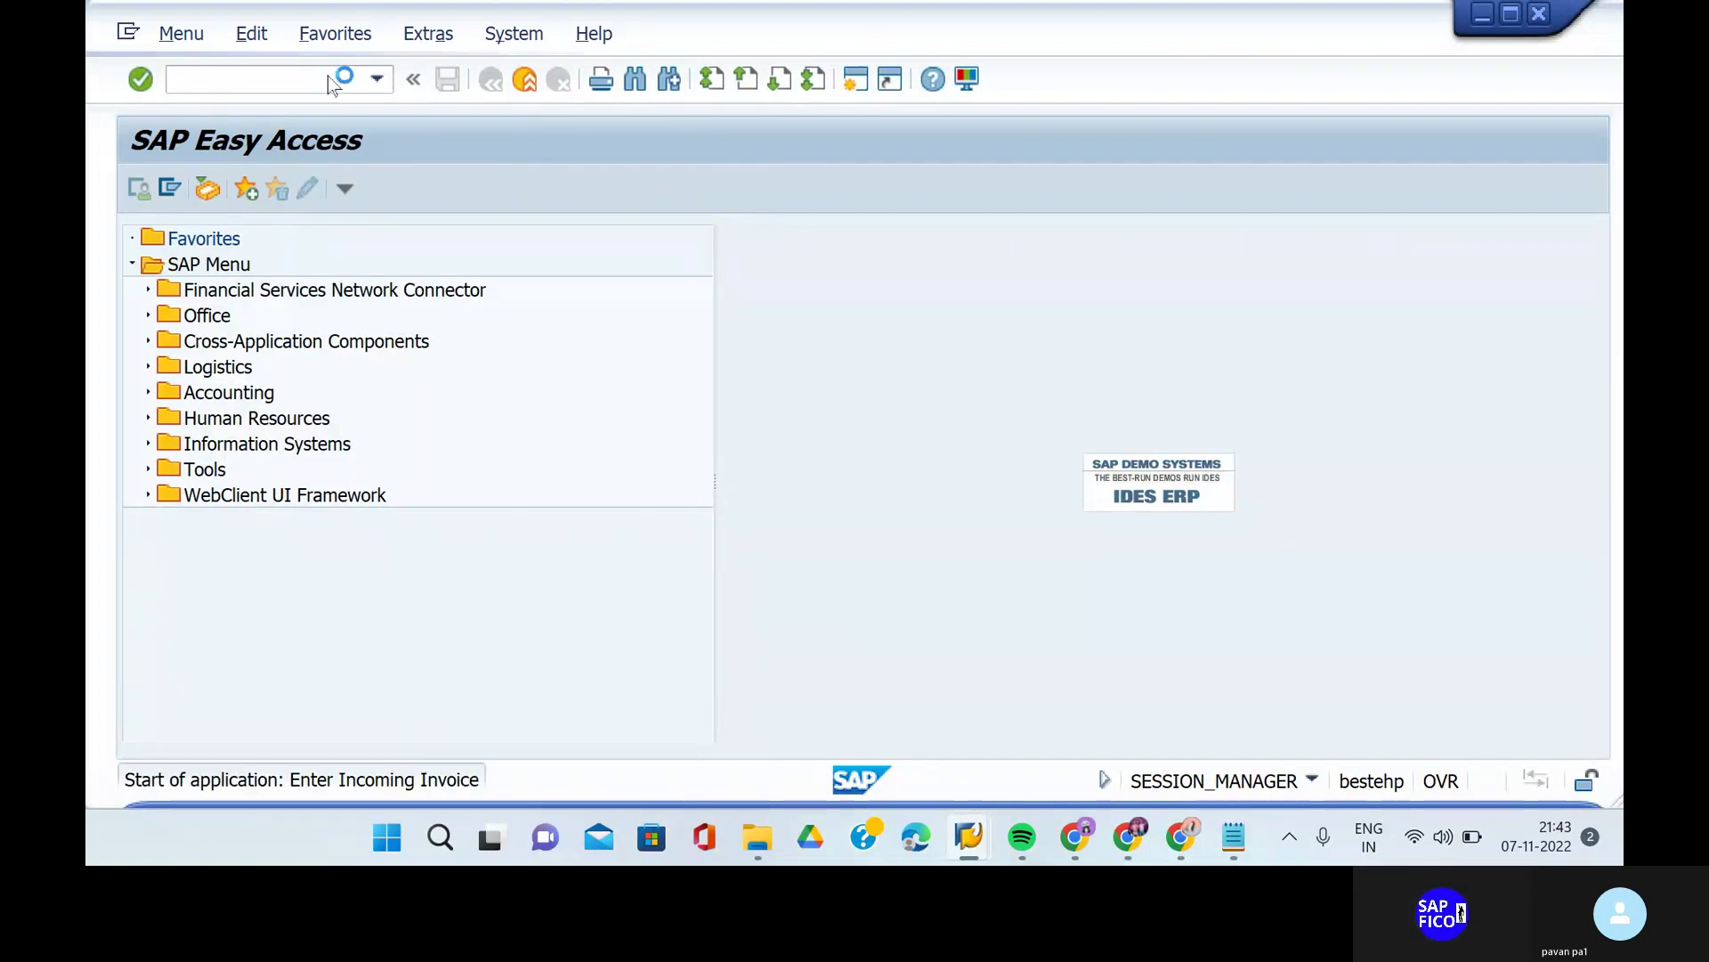
{"action": "key", "text": "space"}
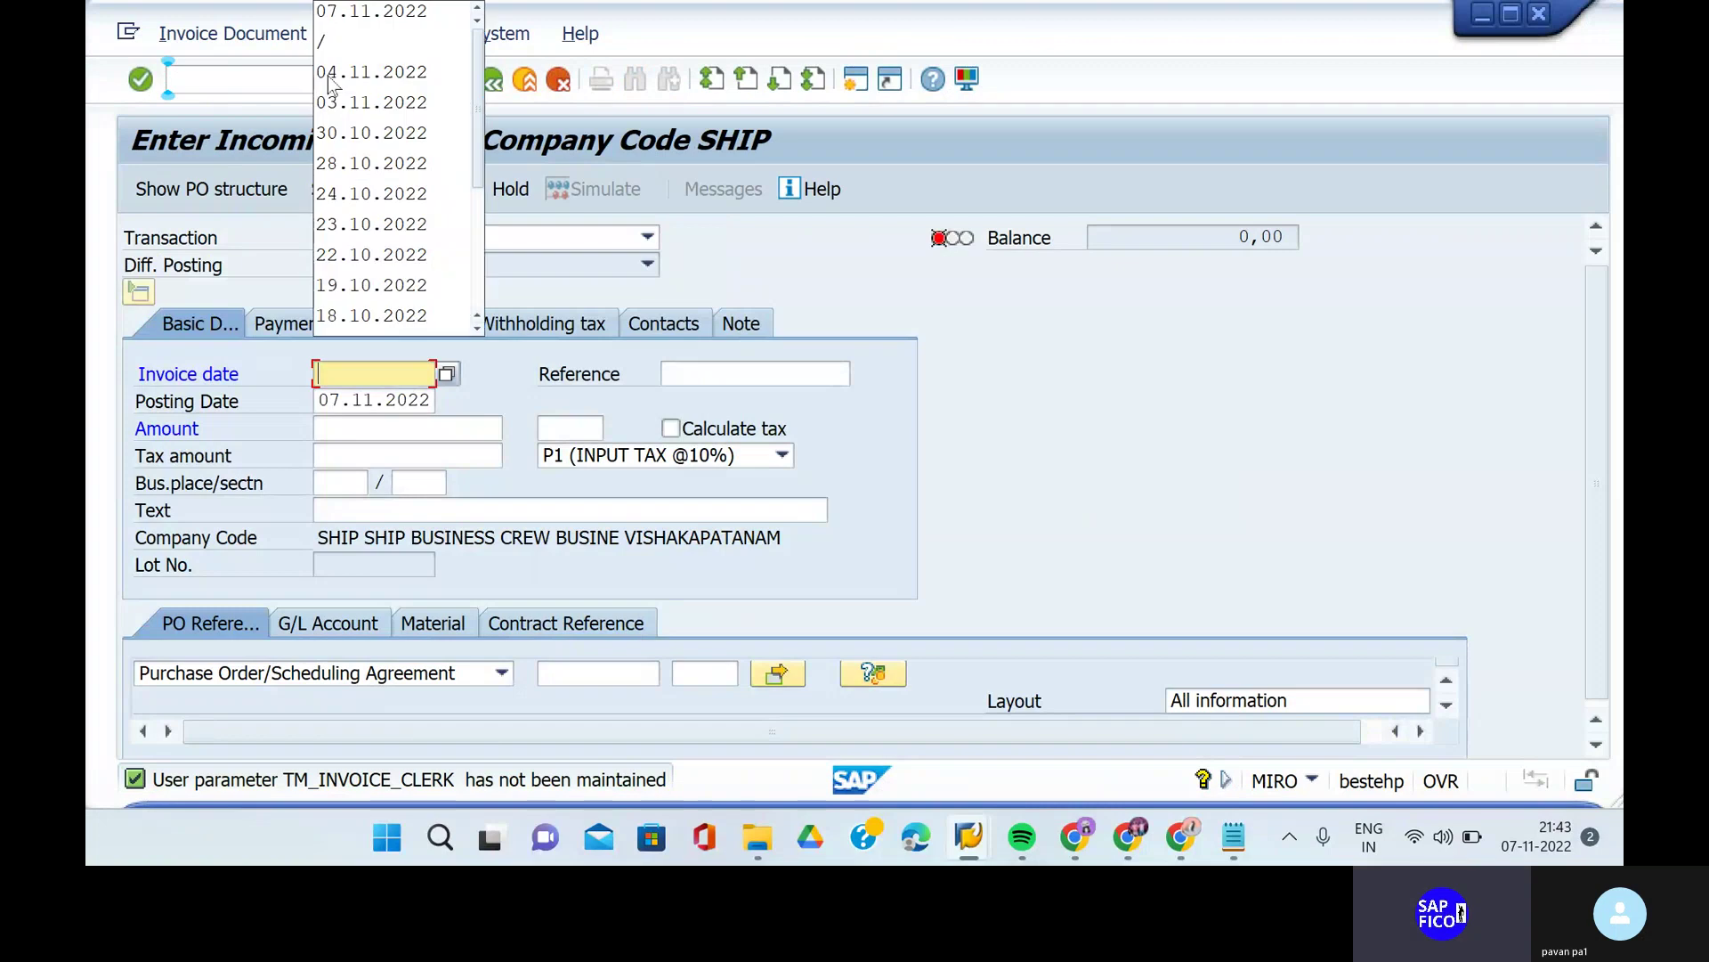
{"action": "left_click", "coordinate": [365, 24]}
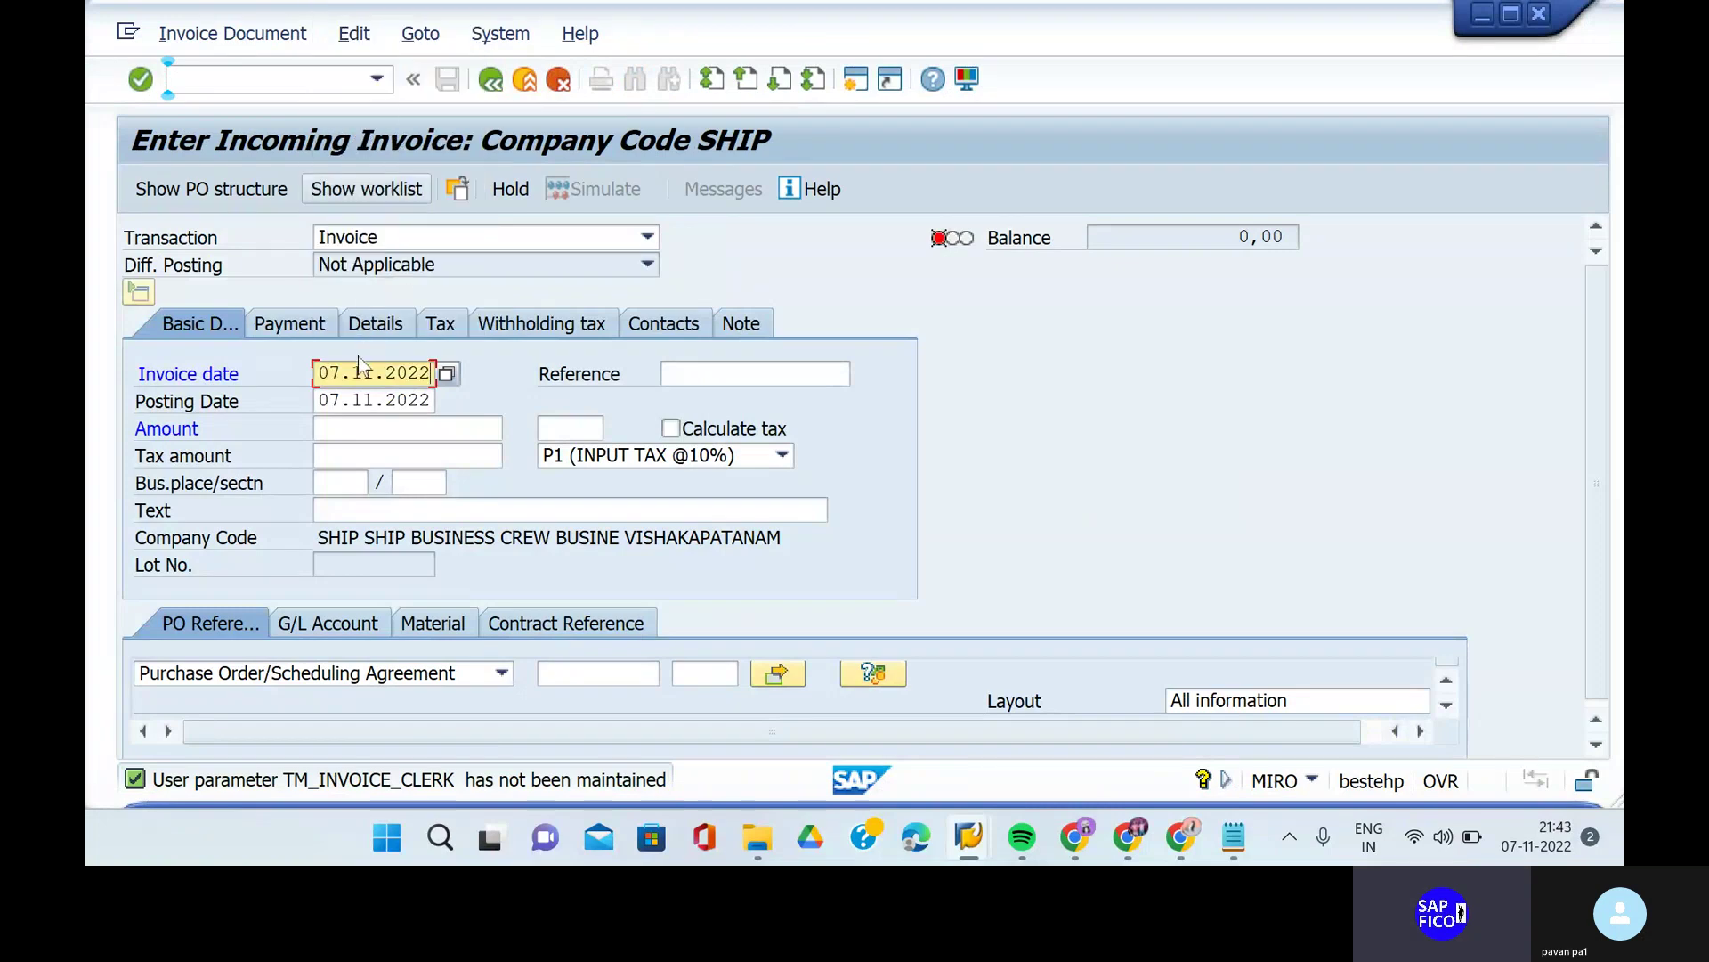
- Turn on automatic tax calculation for the incoming invoice
{"action": "left_click", "coordinate": [375, 510]}
{"action": "key", "text": "space"}
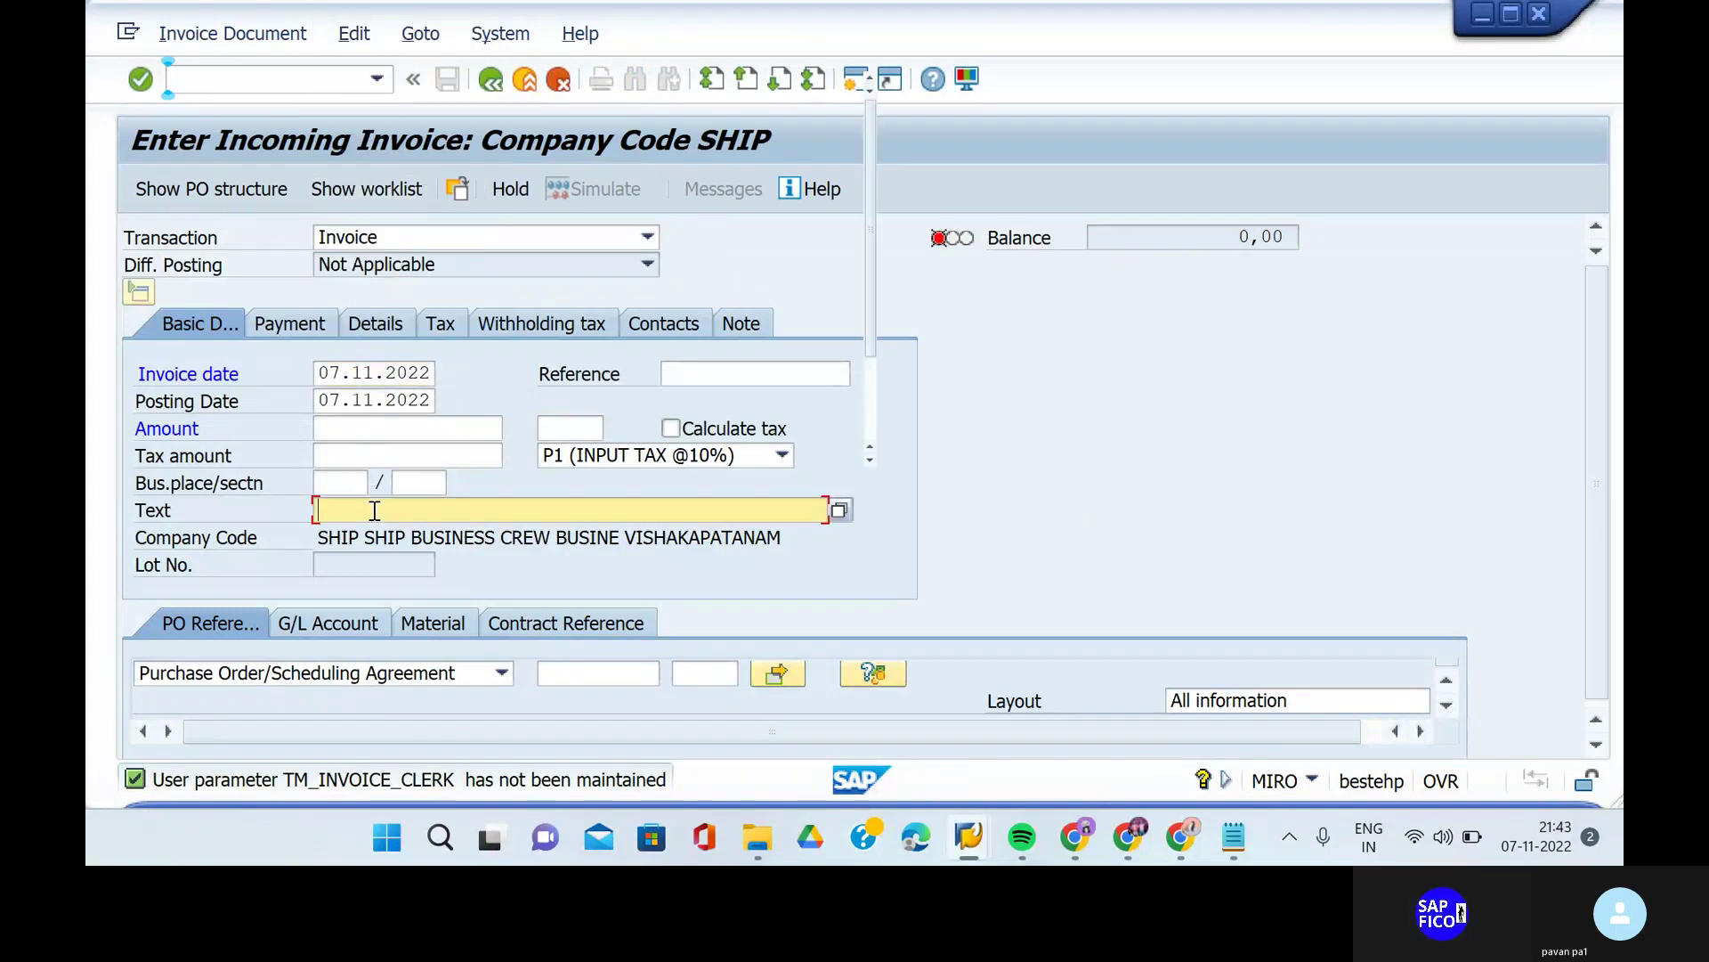
{"action": "left_click", "coordinate": [566, 504]}
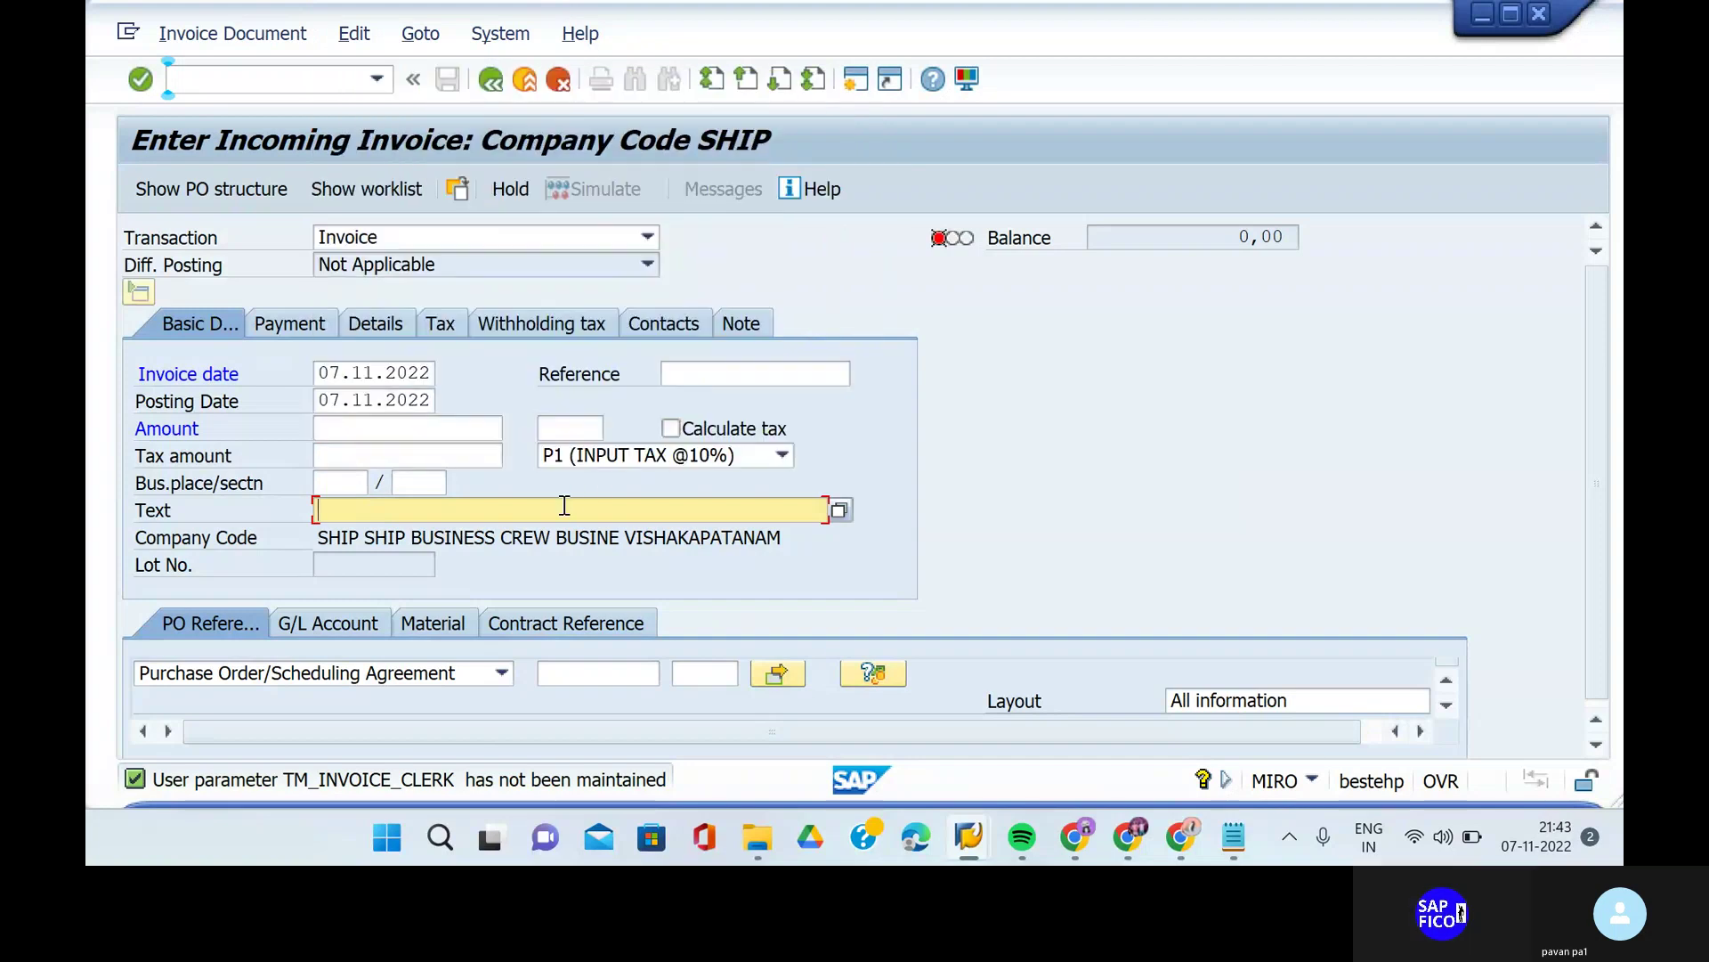
{"action": "left_click", "coordinate": [668, 433]}
{"action": "left_click", "coordinate": [669, 429]}
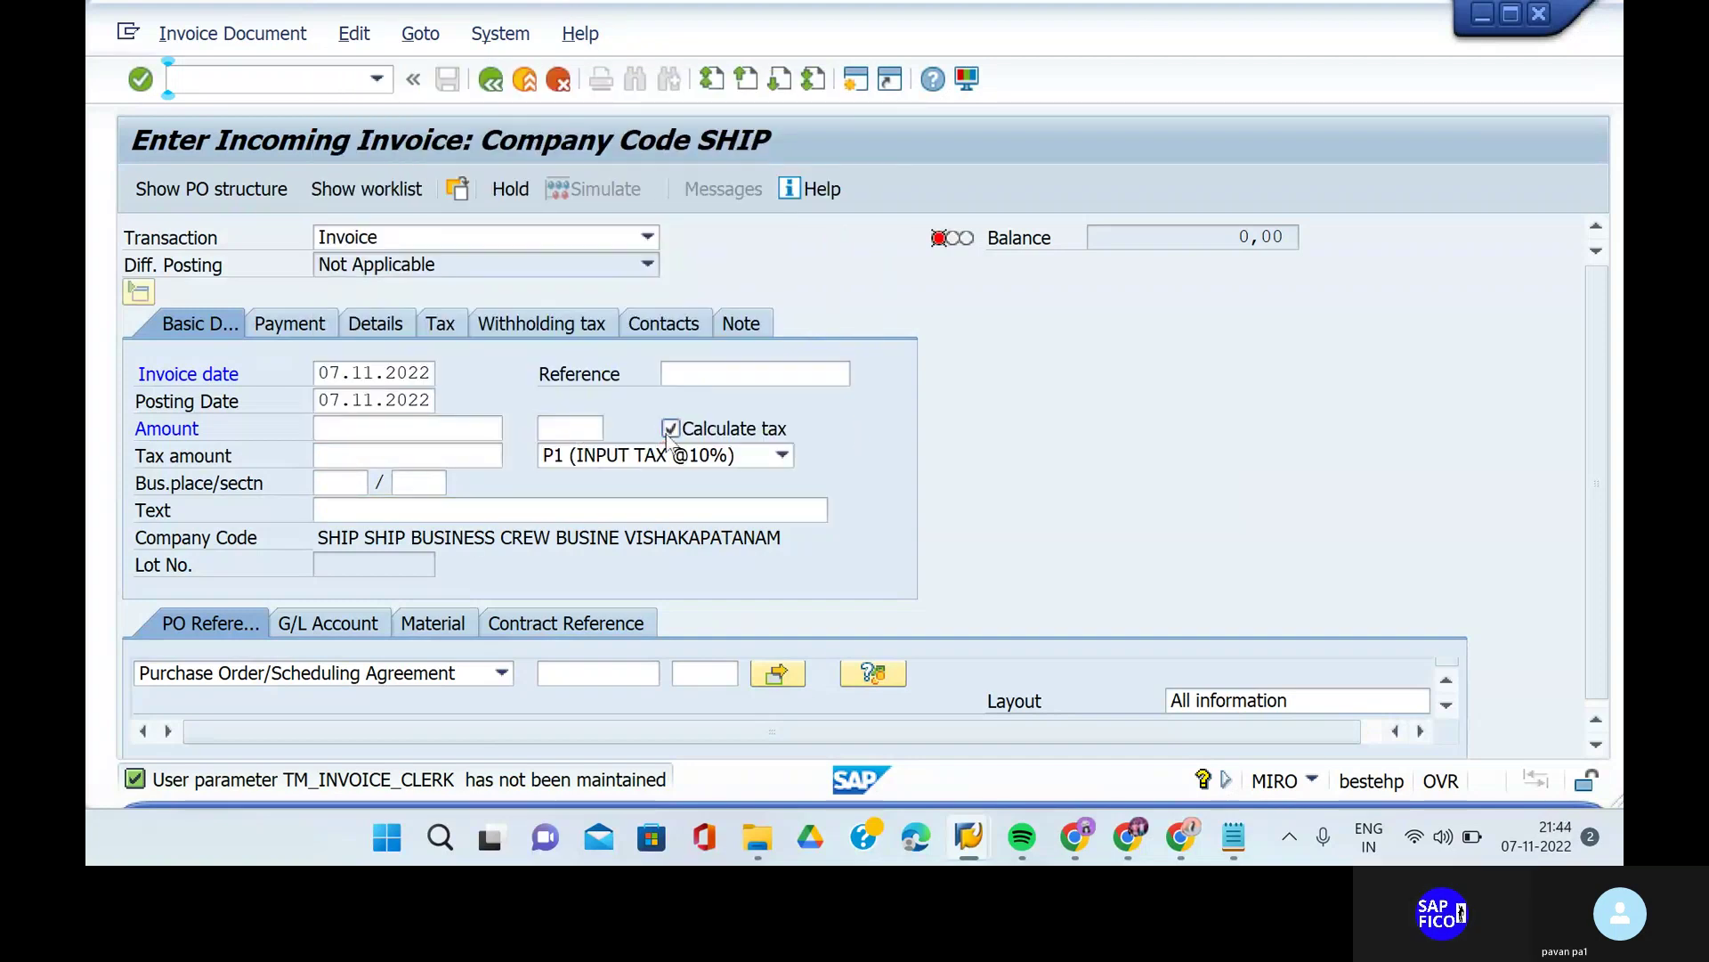
- Enter INVOICE RECIPT FOR ORG as the invoice's header text
{"action": "left_click", "coordinate": [389, 513]}
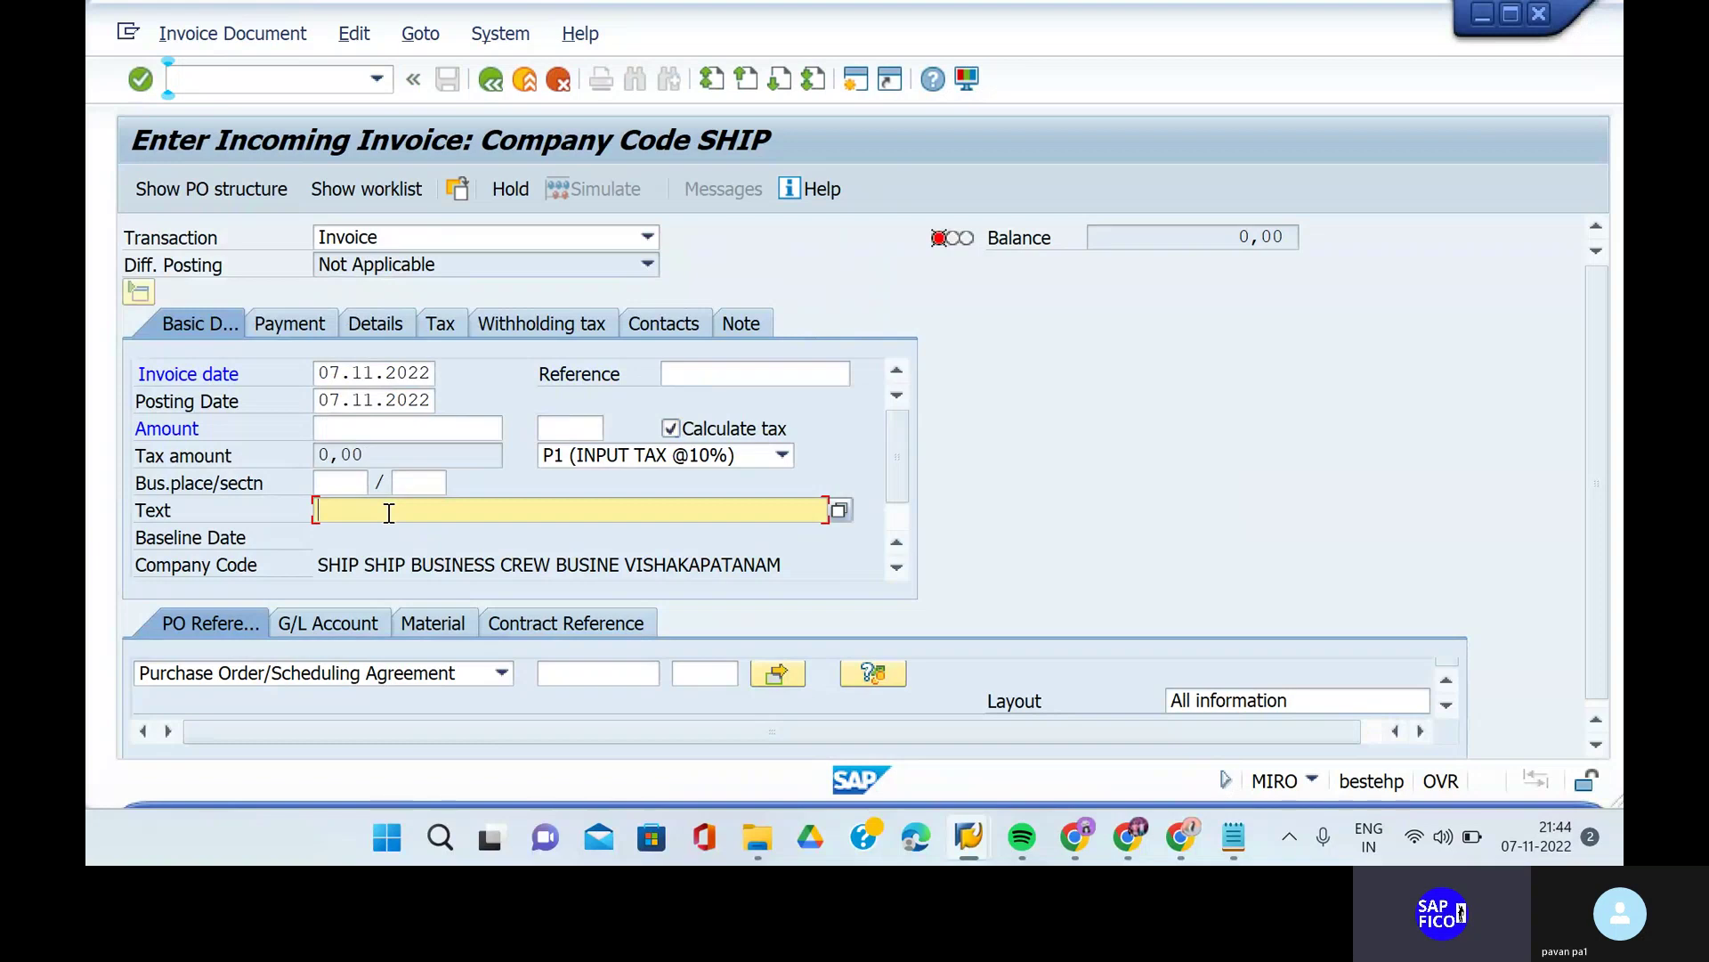
{"action": "type", "text": "INVOIC"}
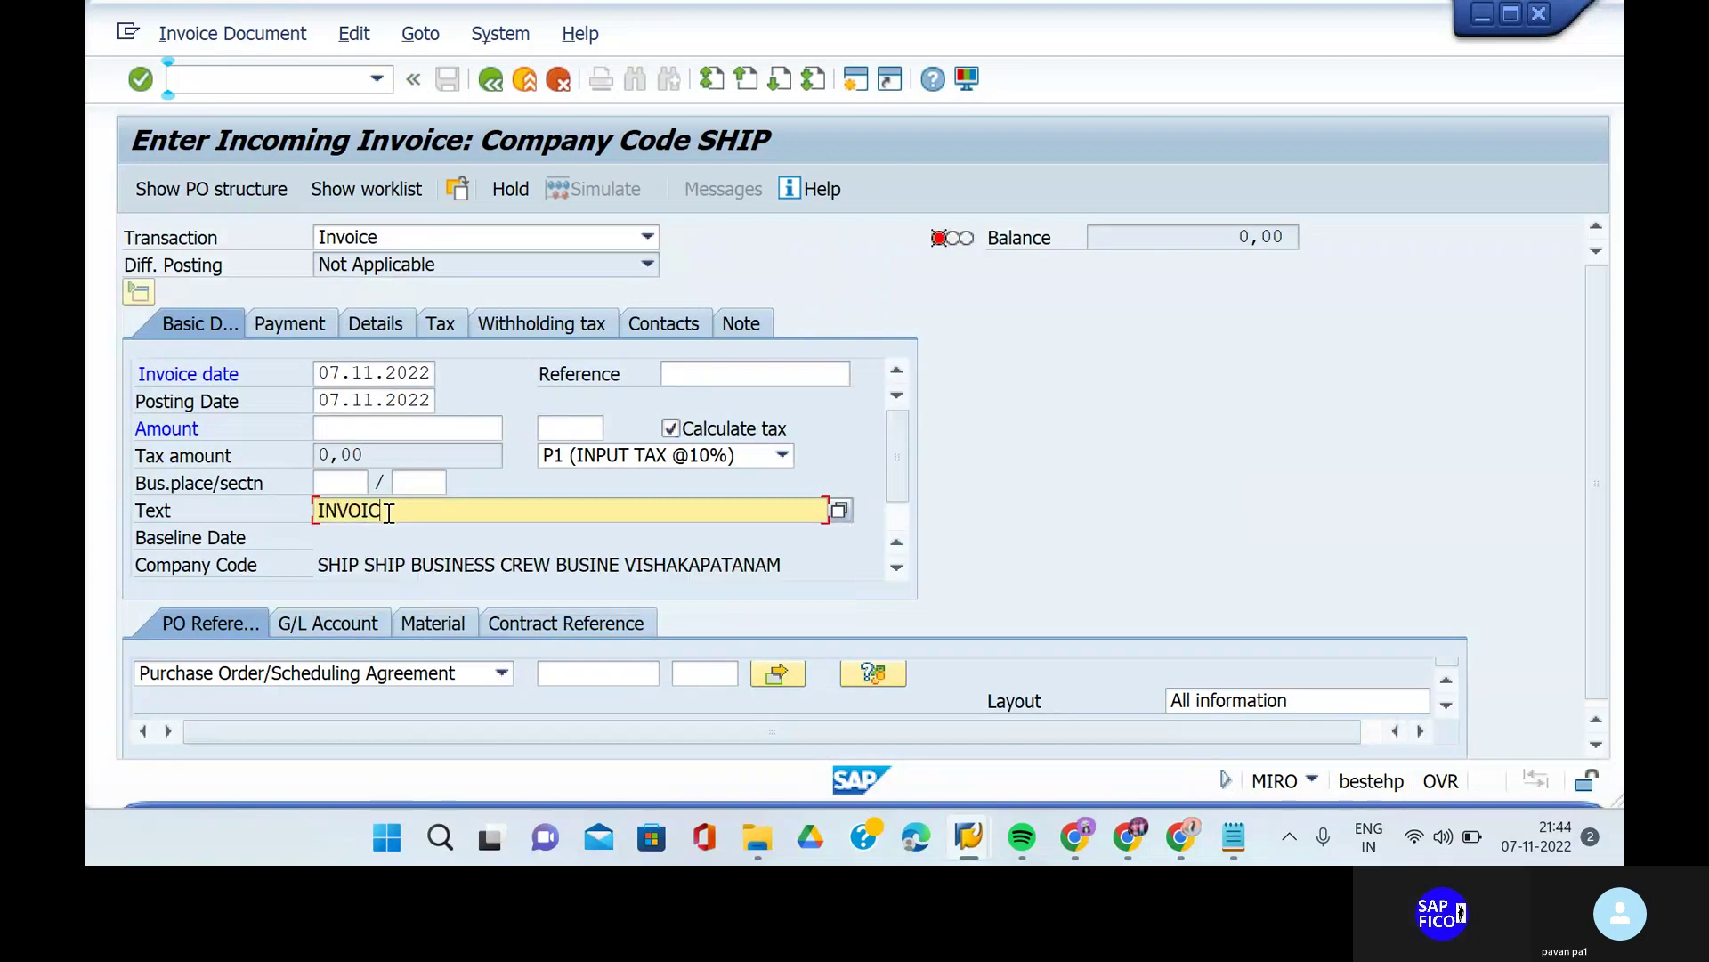
{"action": "type", "text": "E RECIPT"}
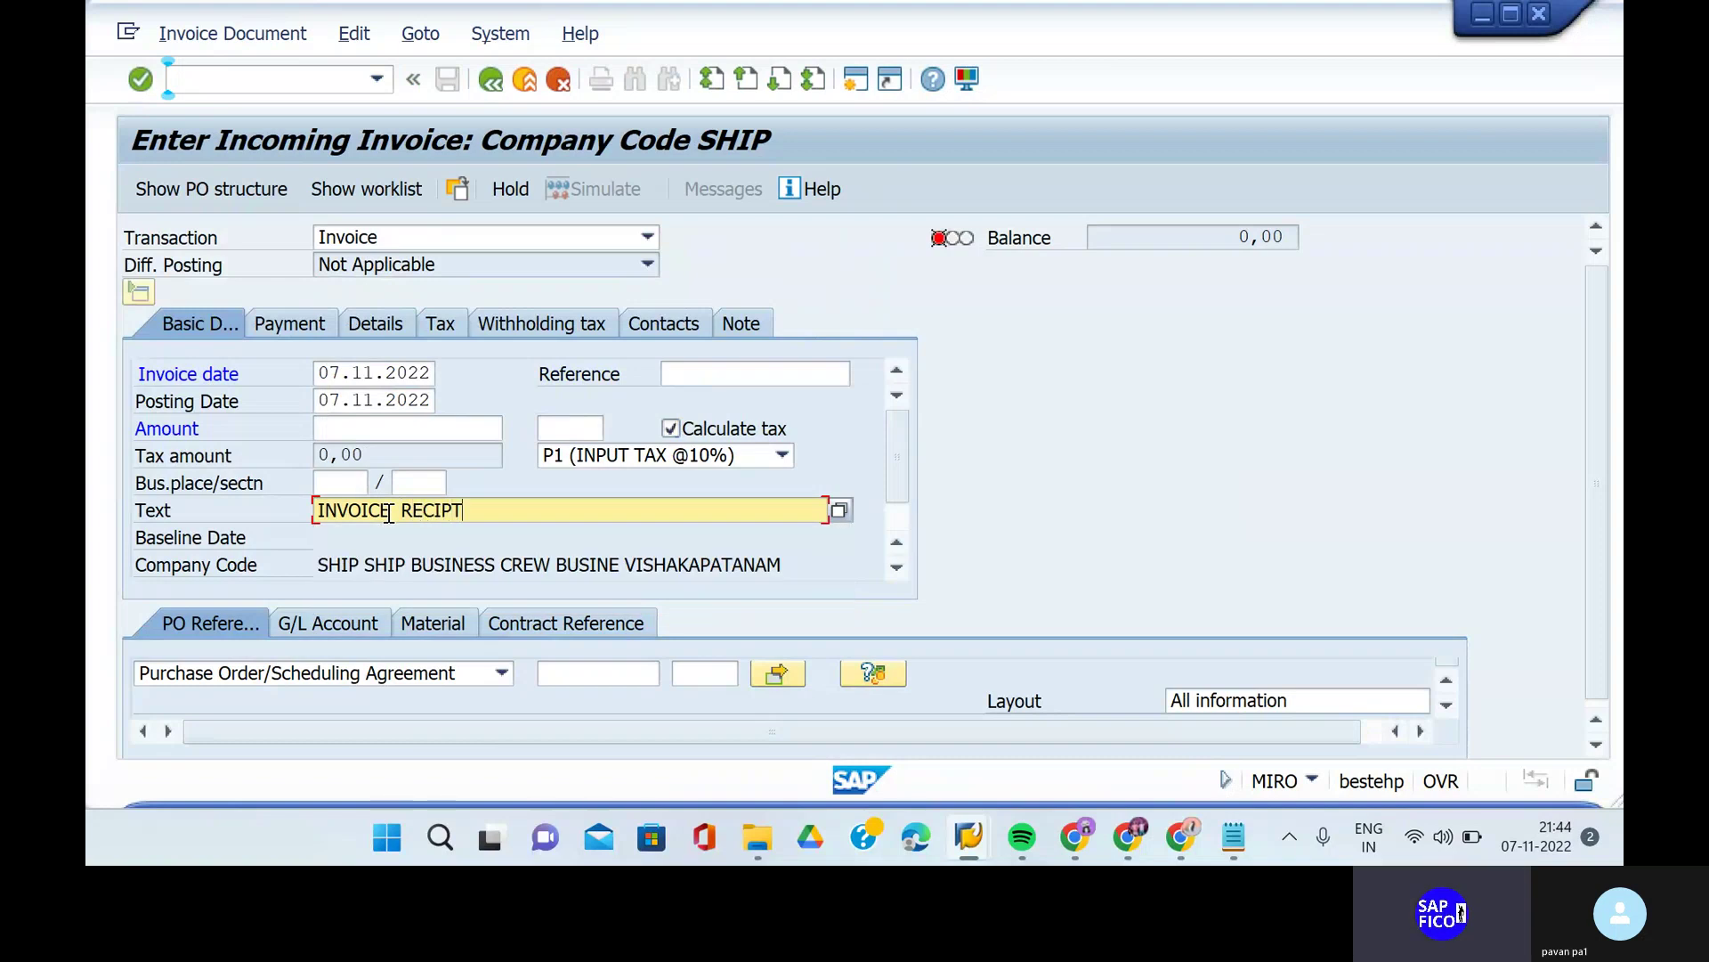
{"action": "type", "text": " FOR VENDOR"}
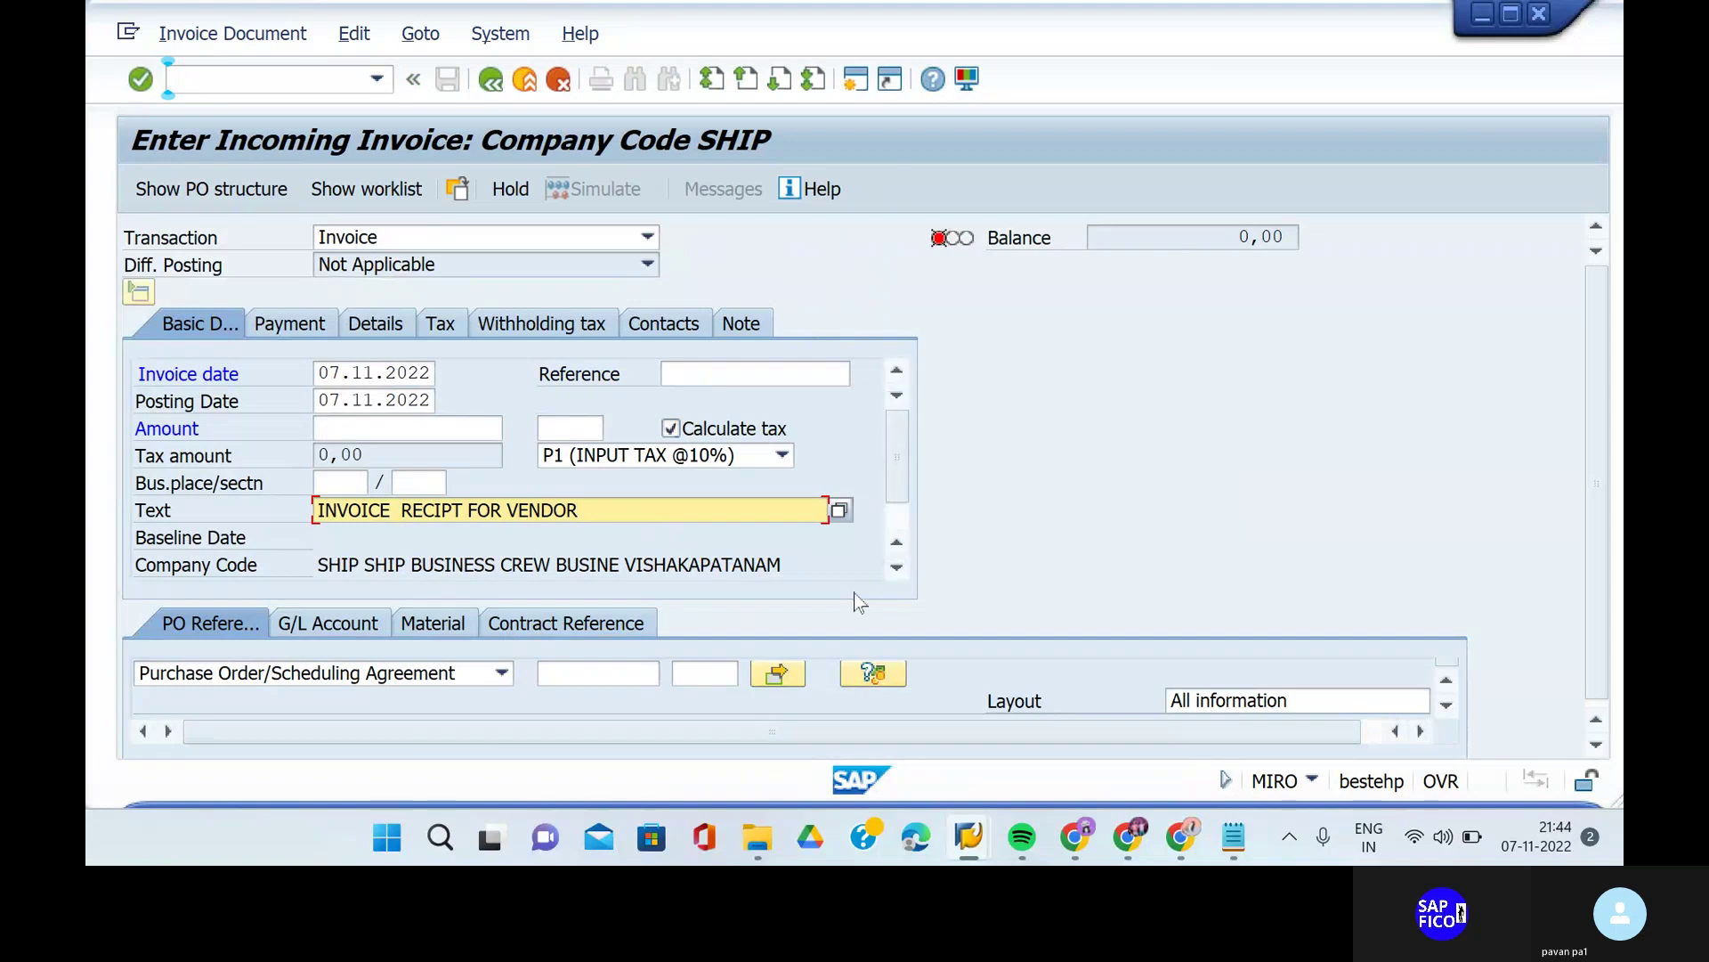
{"action": "left_click", "coordinate": [629, 673]}
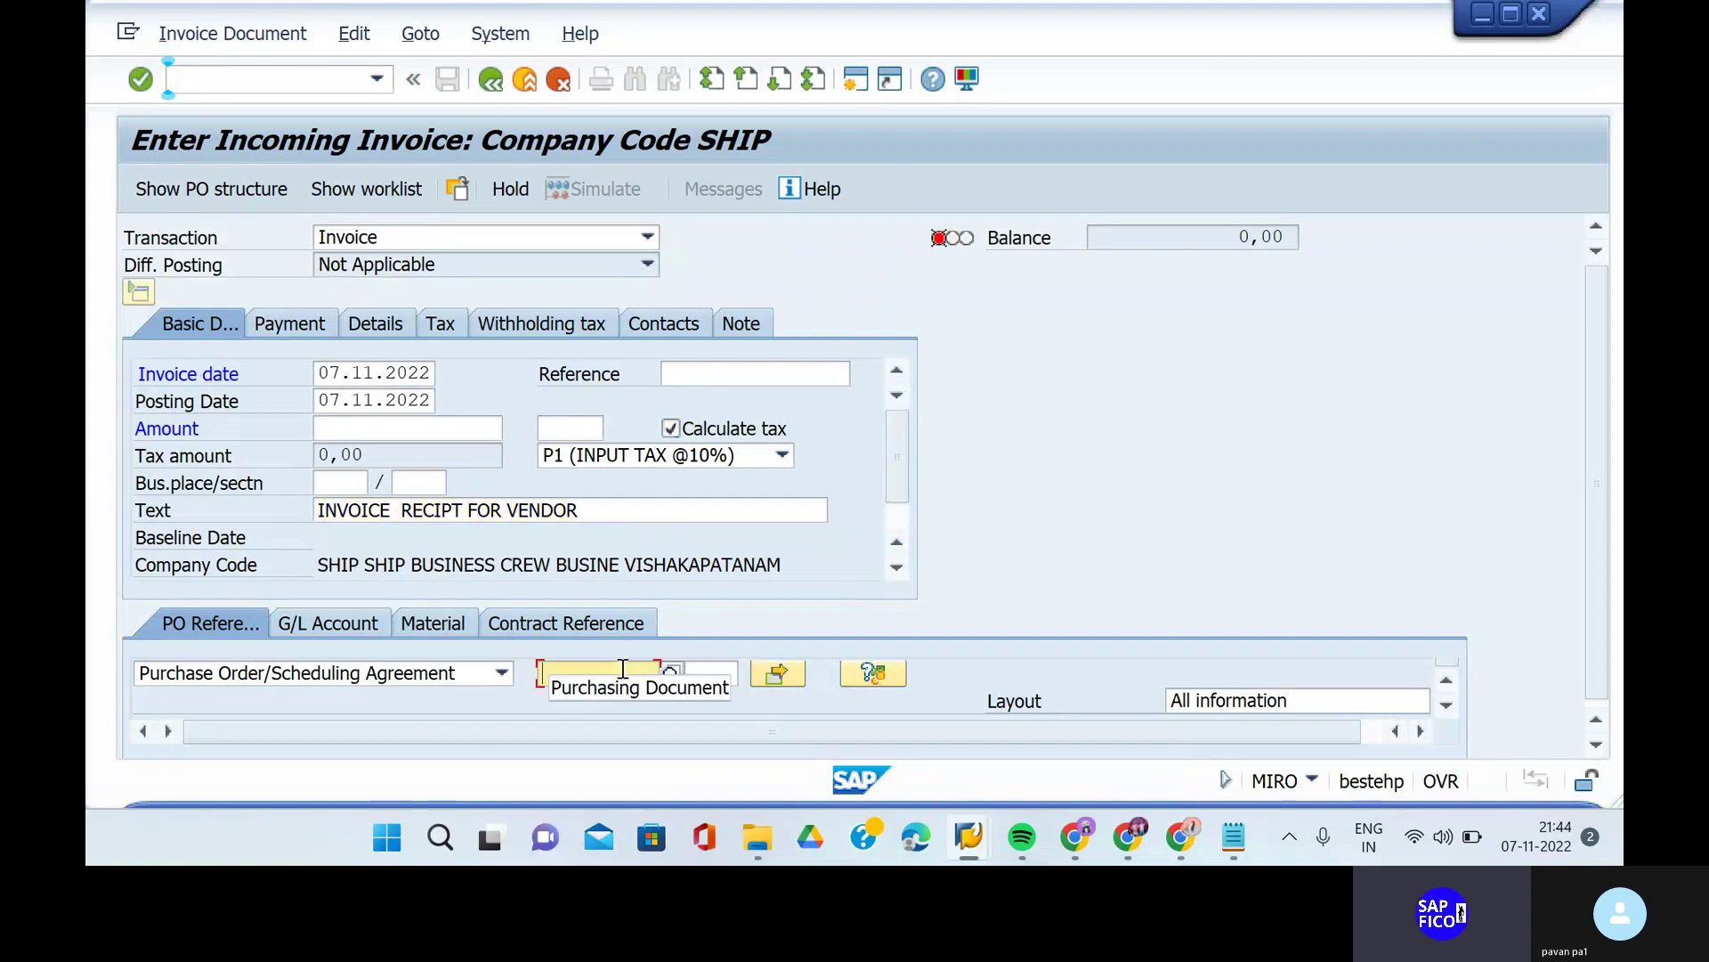
{"action": "left_click", "coordinate": [604, 516]}
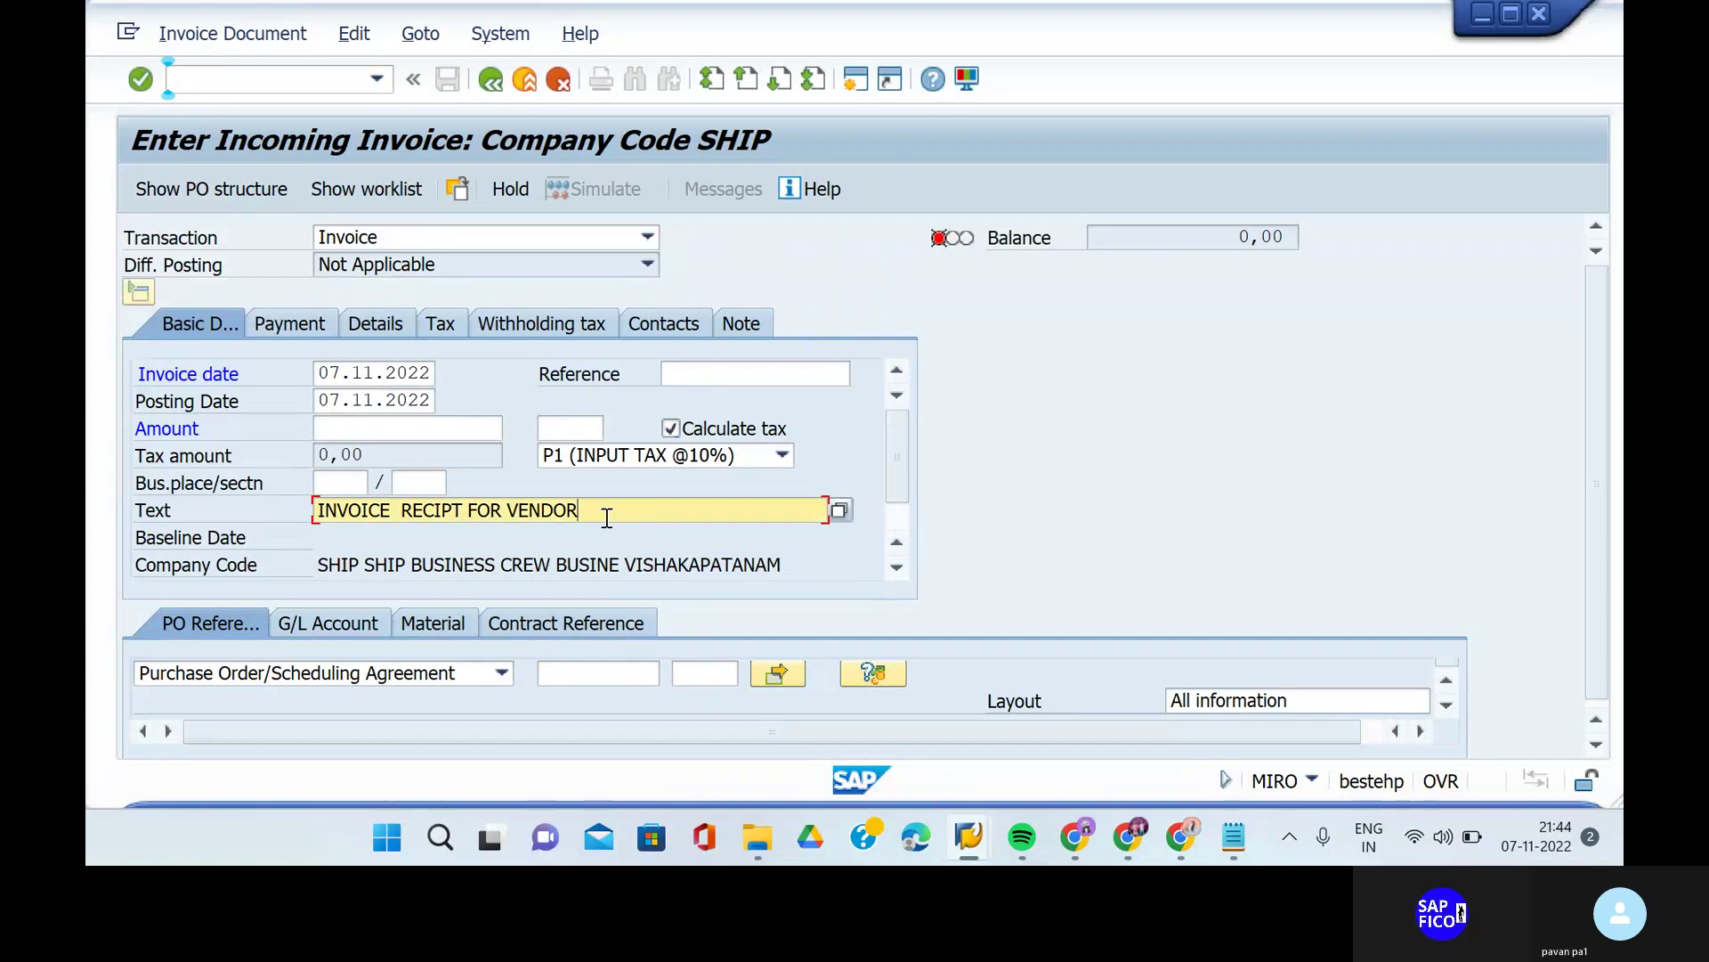
{"action": "key", "text": "BackSpace"}
{"action": "key", "text": "BackSpace"}
{"action": "key", "text": "BackSpace"}
{"action": "key", "text": "BackSpace"}
{"action": "key", "text": "BackSpace"}
{"action": "key", "text": "BackSpace"}
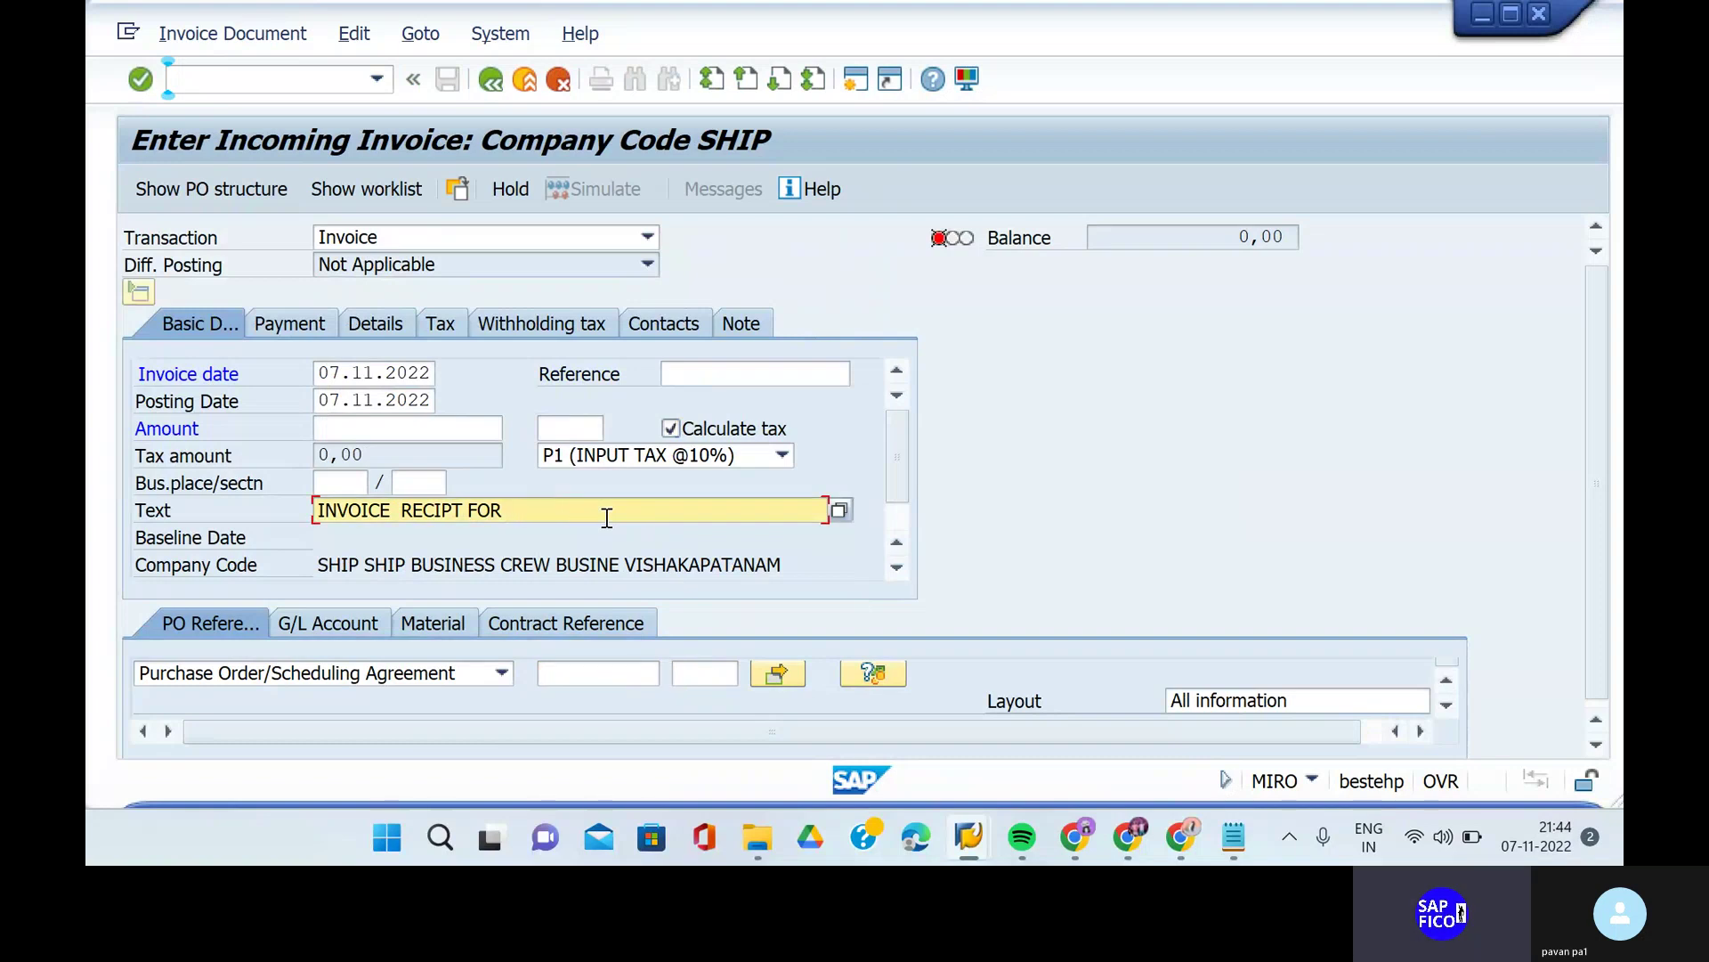
{"action": "type", "text": "ORG"}
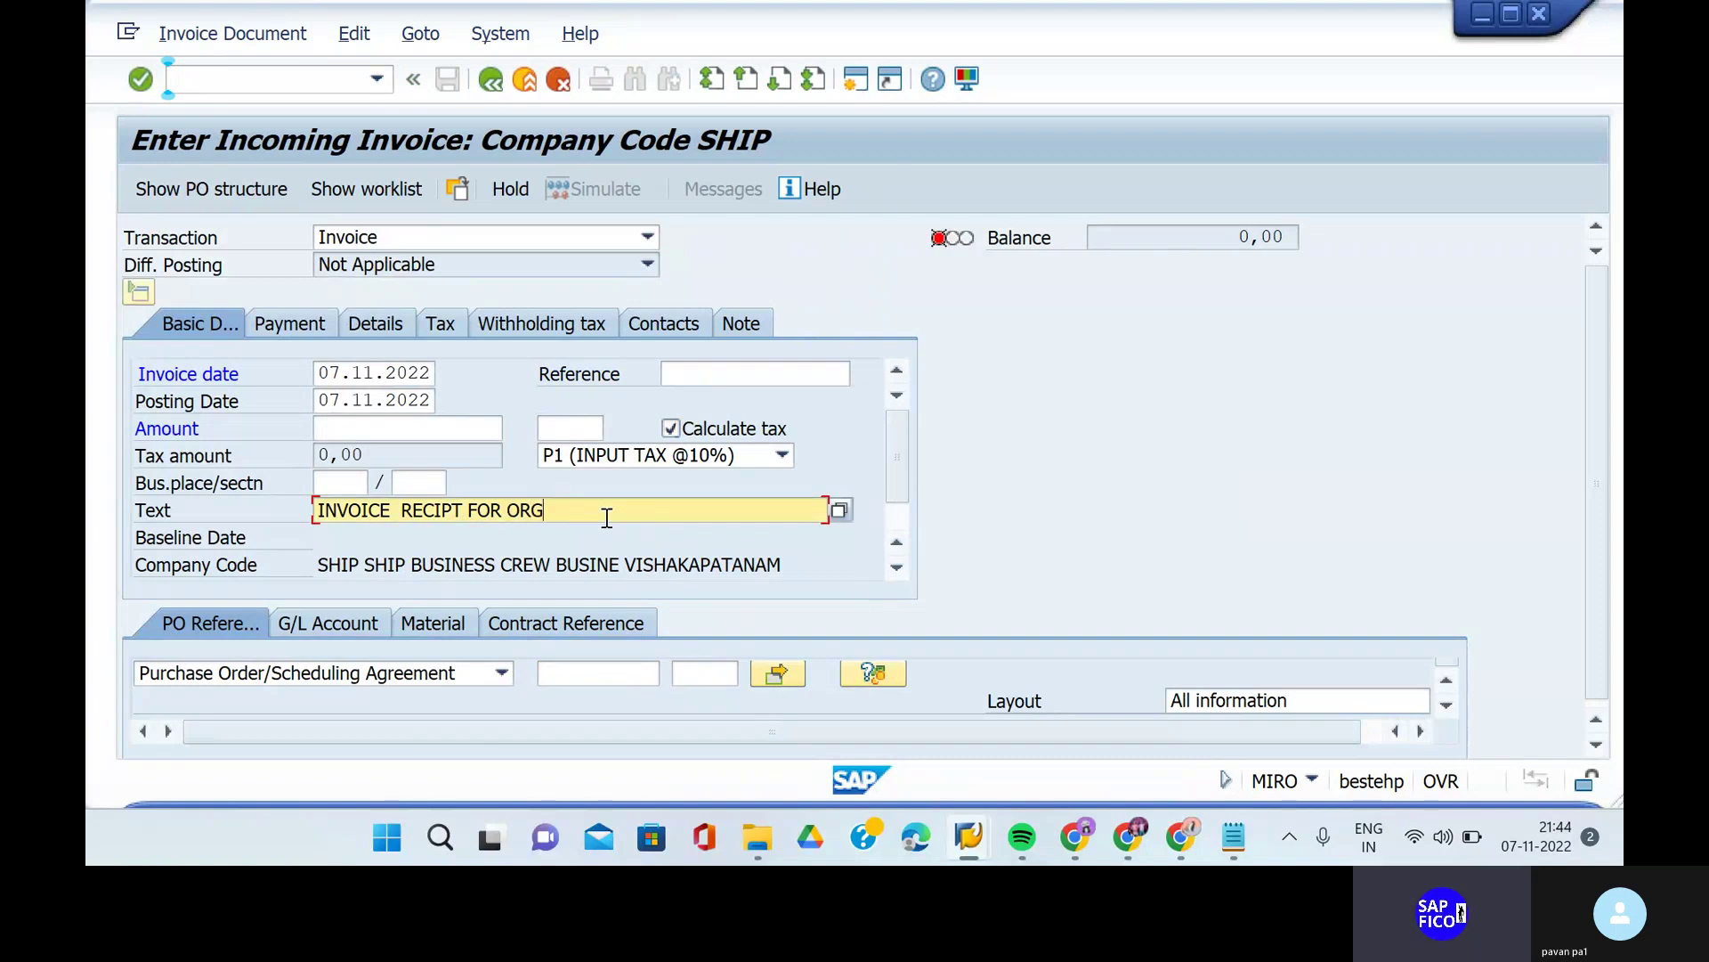
- Reference the purchase order used for the goods receipt and load its ELECTRONIC VEHICALS item into the invoice
{"action": "left_click", "coordinate": [623, 673]}
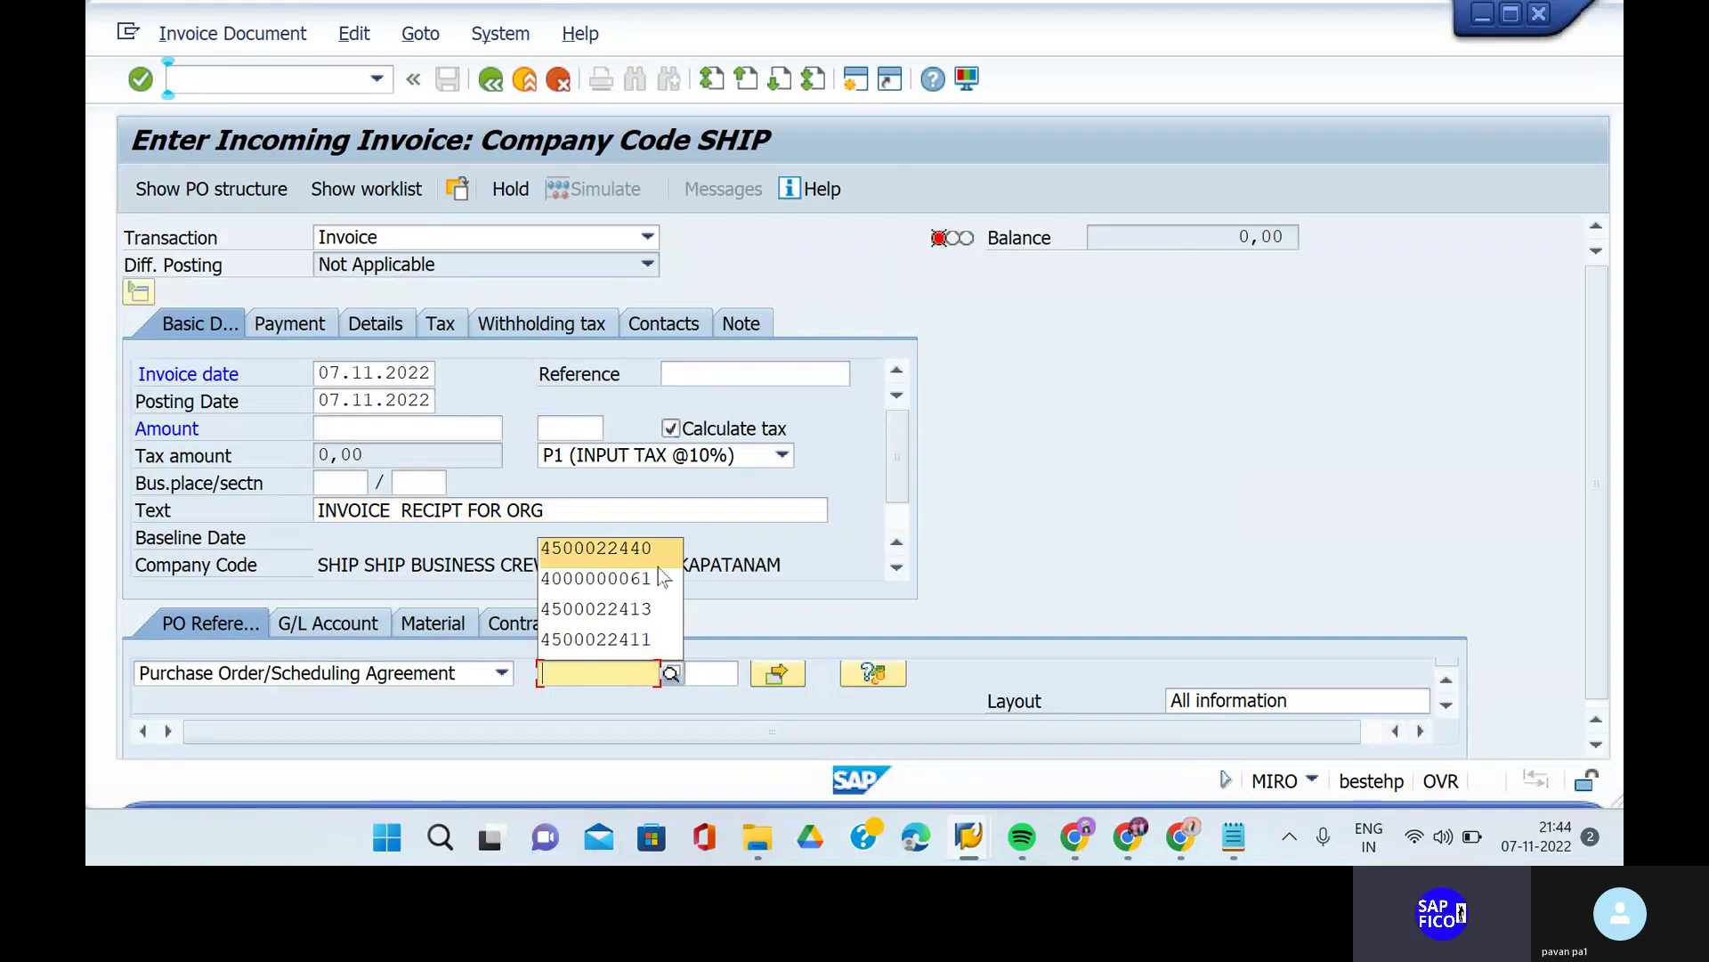
{"action": "left_click", "coordinate": [662, 556]}
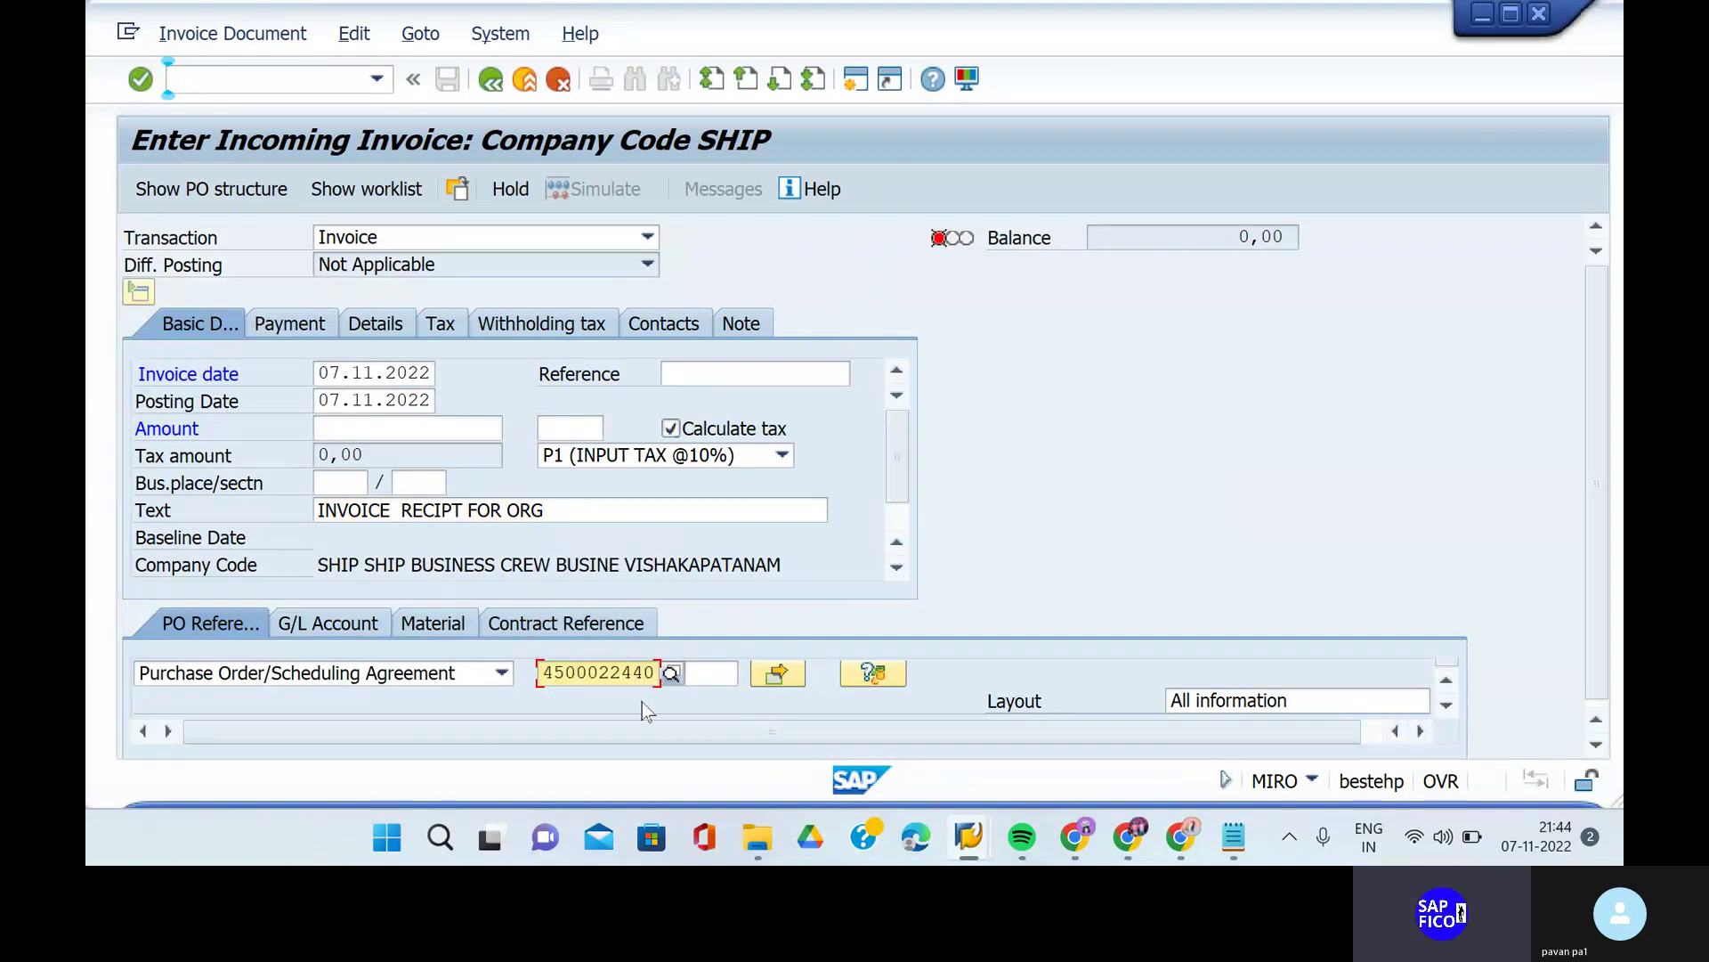
{"action": "key", "text": "BackSpace"}
{"action": "key", "text": "BackSpace"}
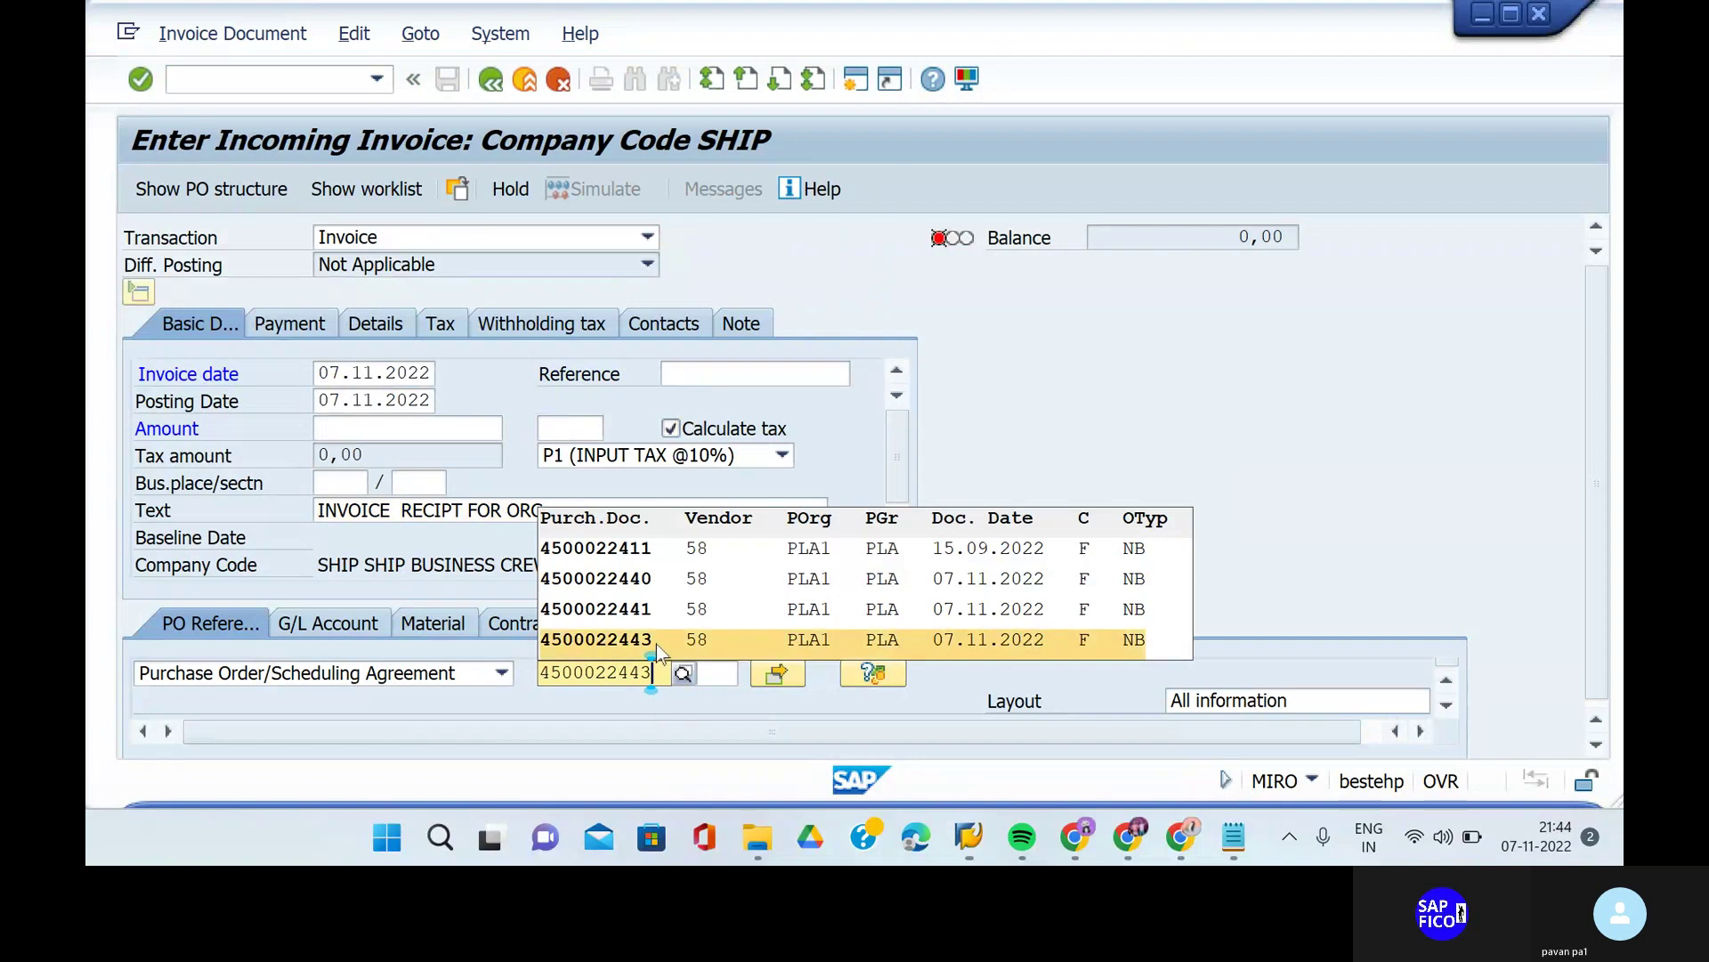
{"action": "left_click", "coordinate": [655, 640]}
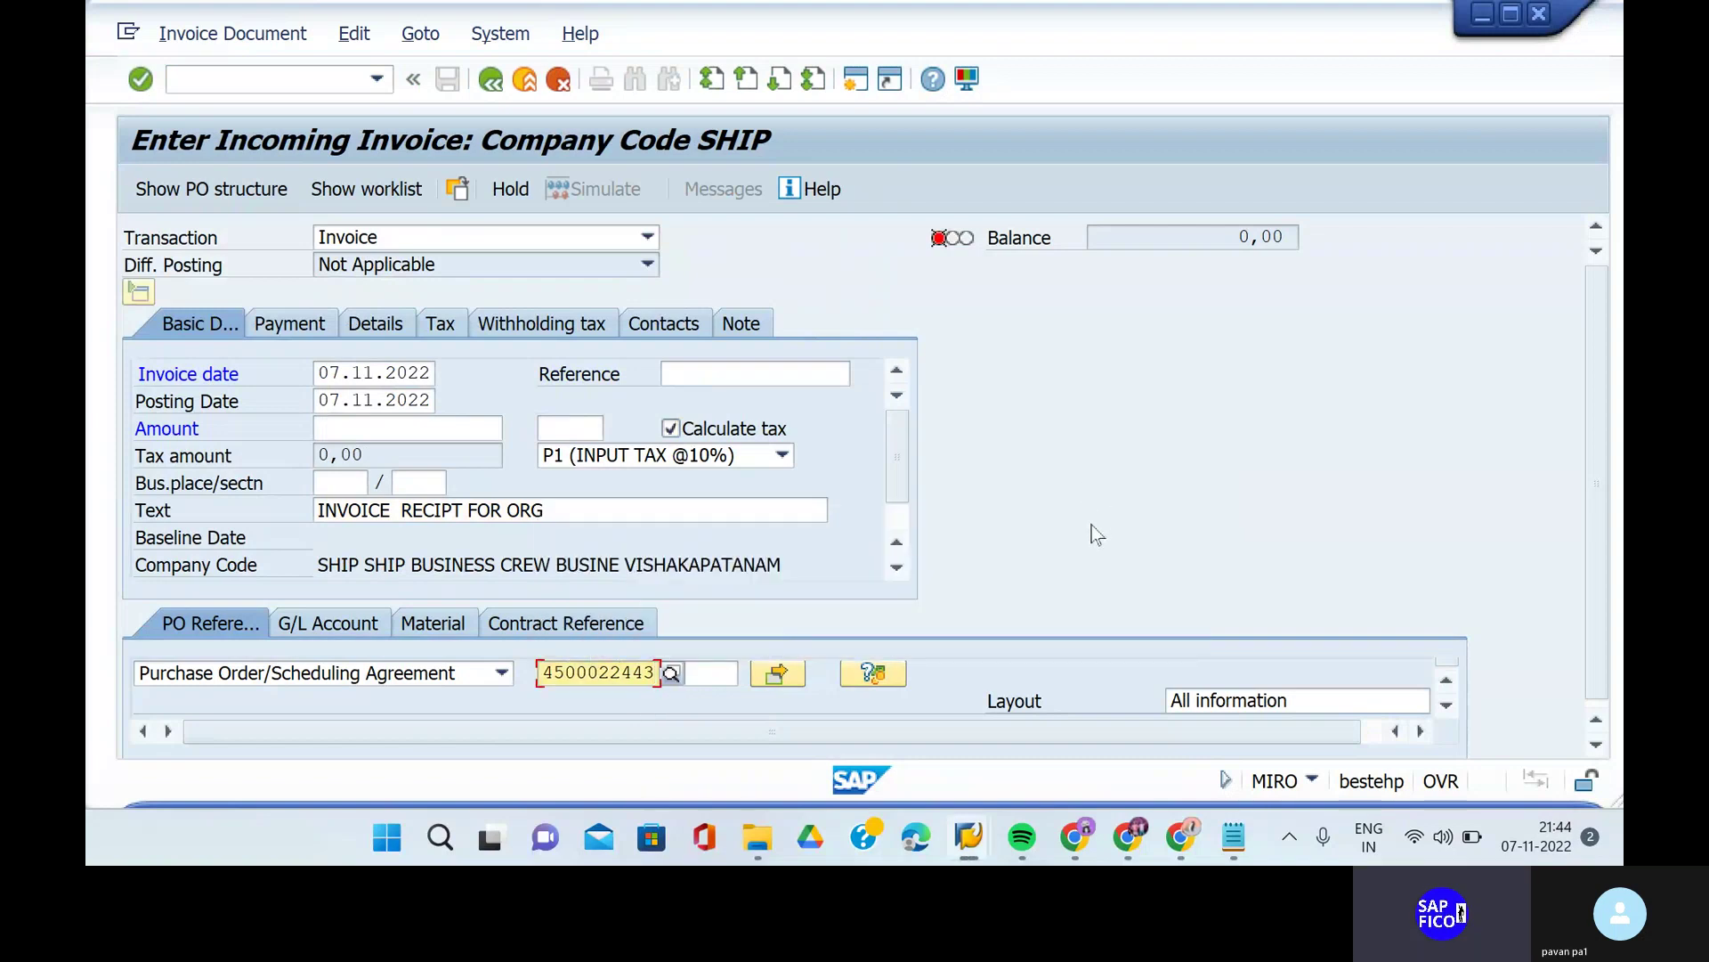
{"action": "key", "text": "Return"}
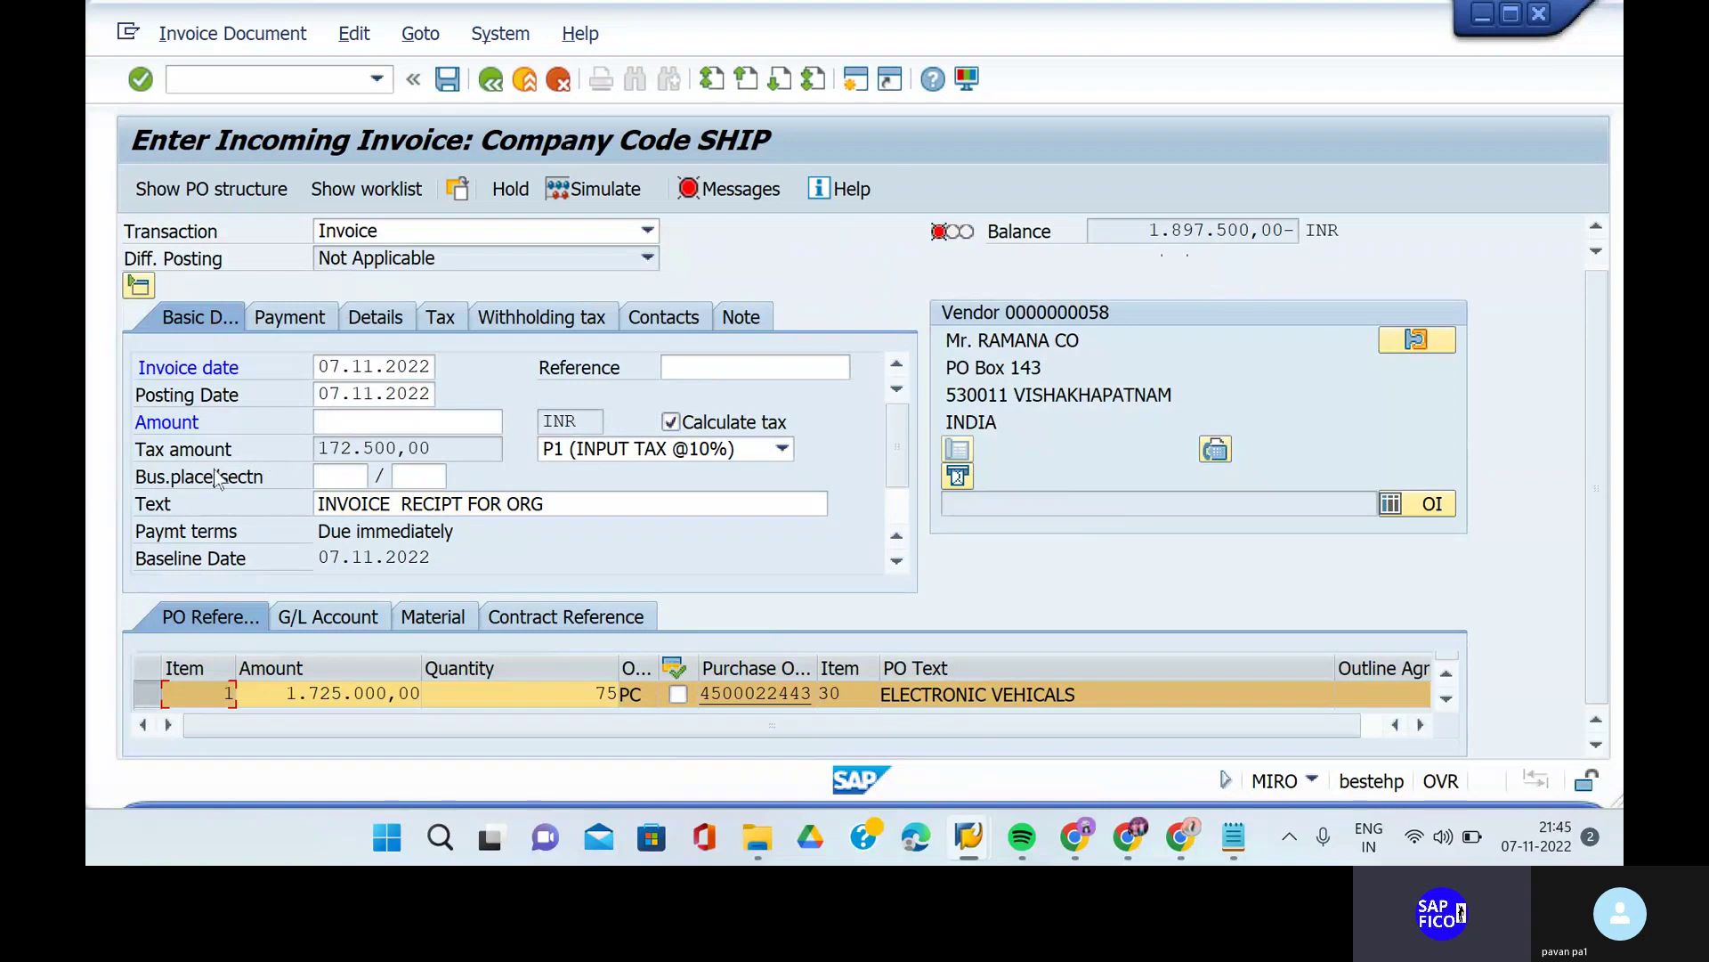
- Set the invoice amount to 1897500 INR and acknowledge the notice about the existing down payment
{"action": "left_click", "coordinate": [365, 416]}
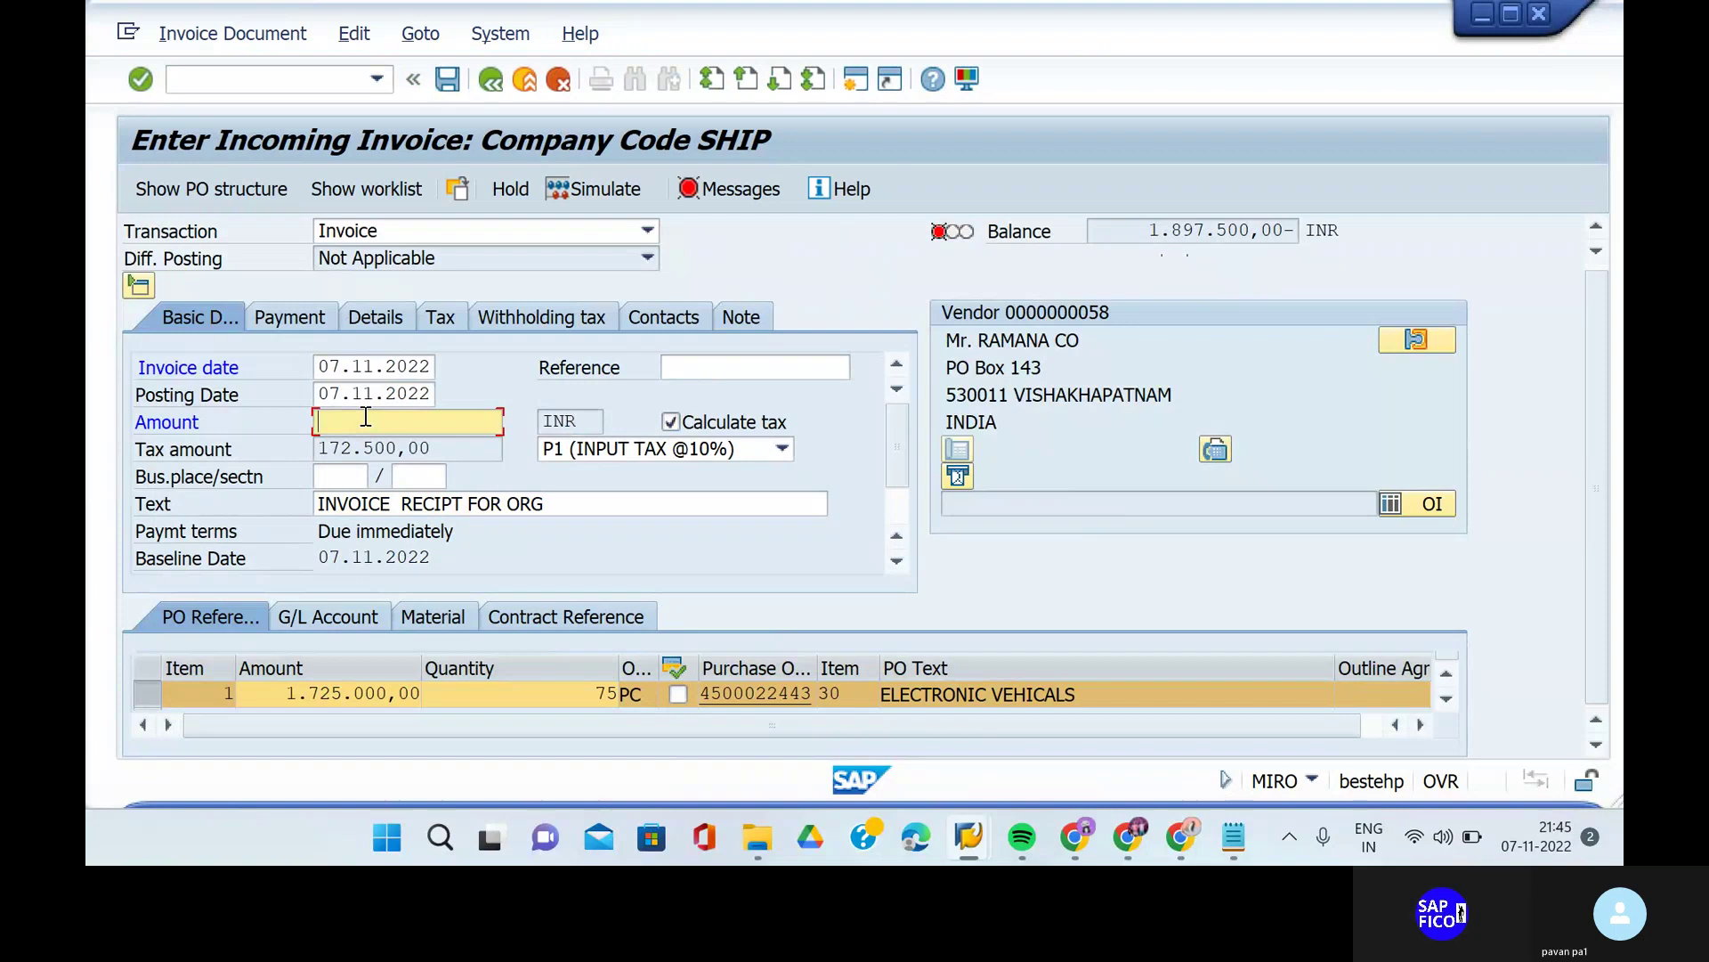
{"action": "type", "text": "18"}
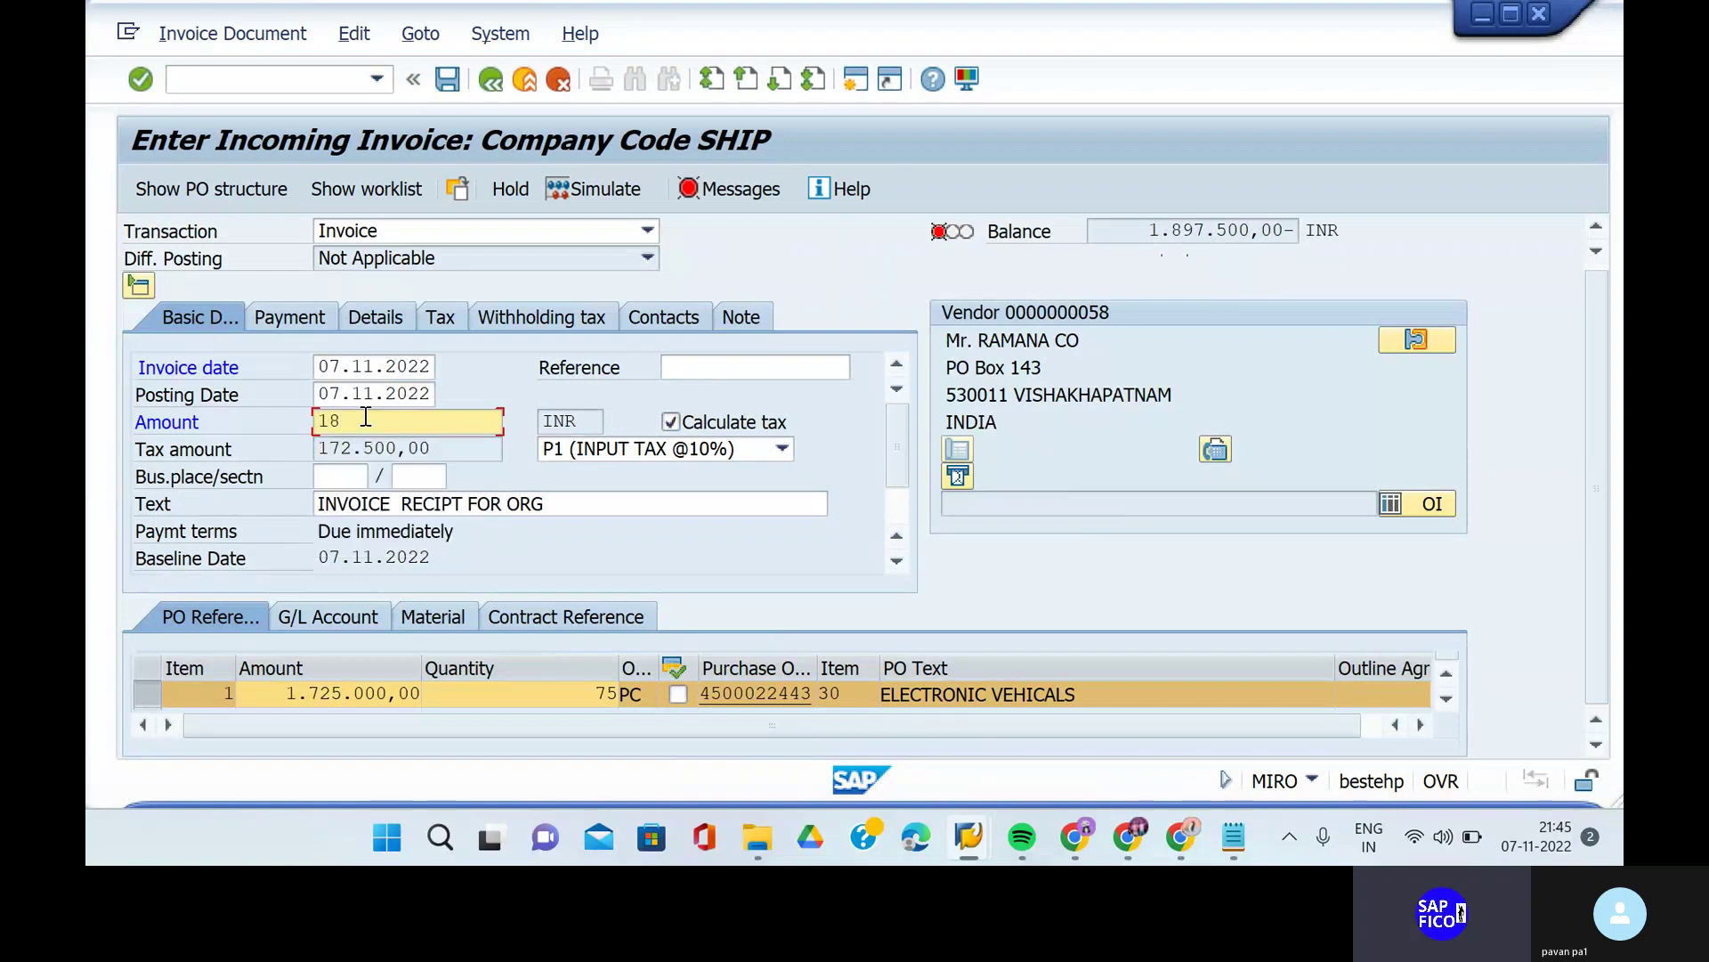
{"action": "type", "text": "97500"}
{"action": "key", "text": "Return"}
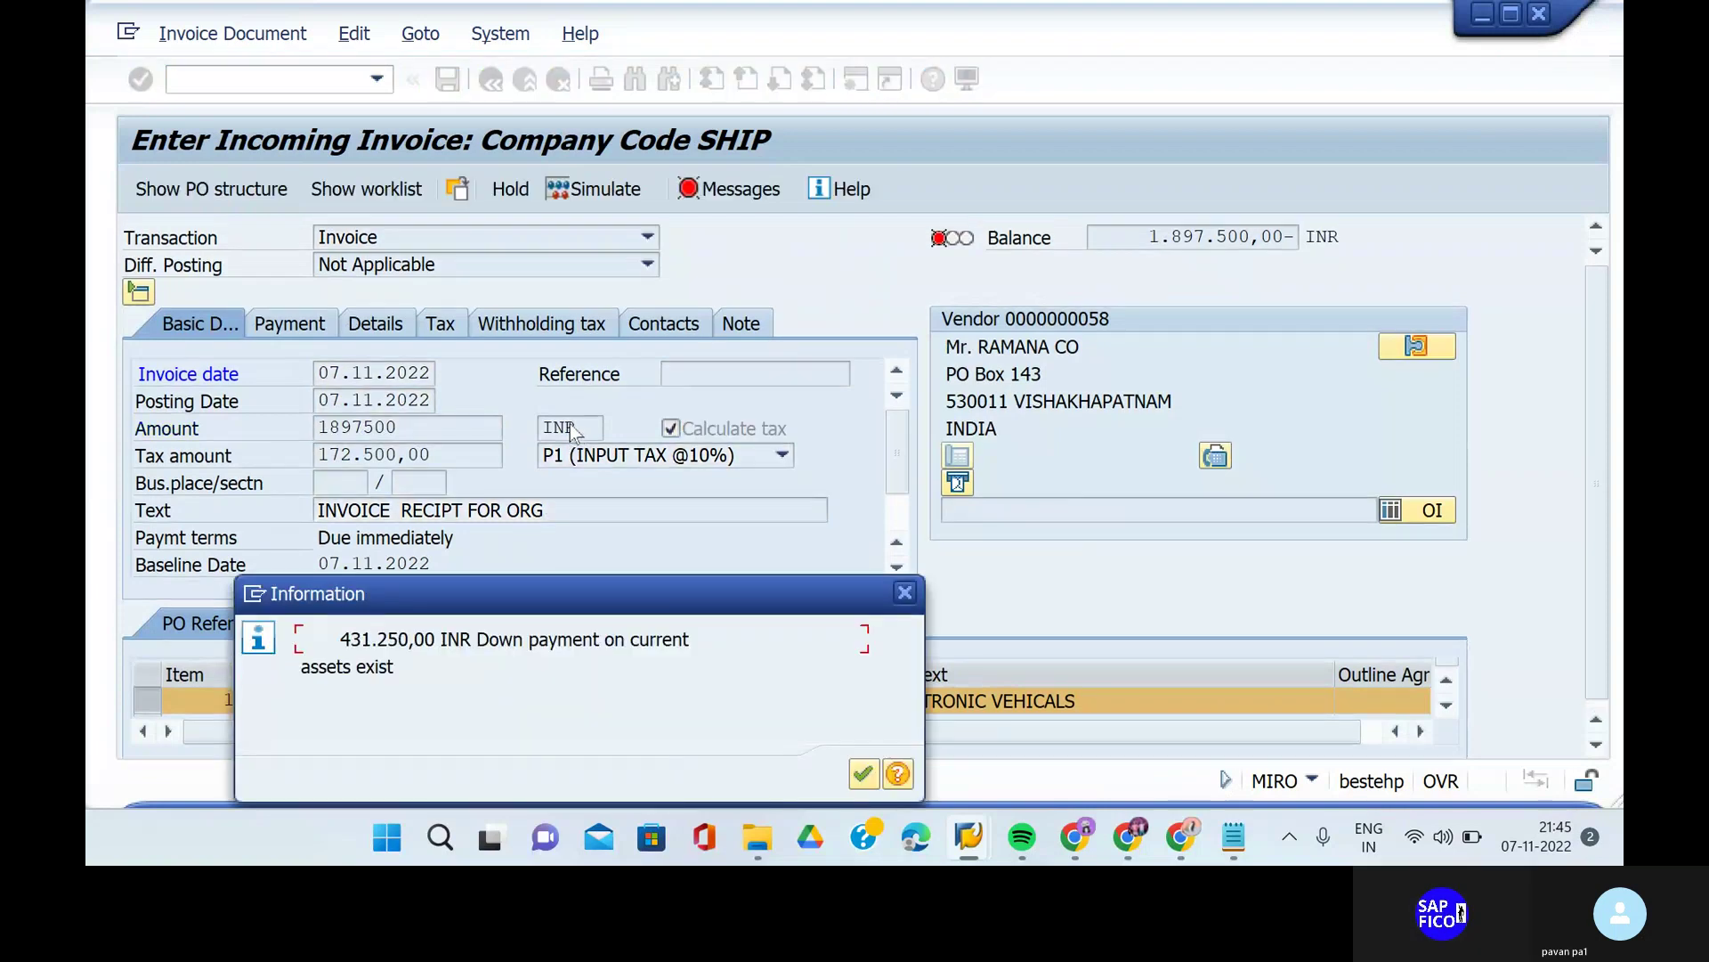
{"action": "left_click_drag", "start_coordinate": [513, 613], "coordinate": [733, 447]}
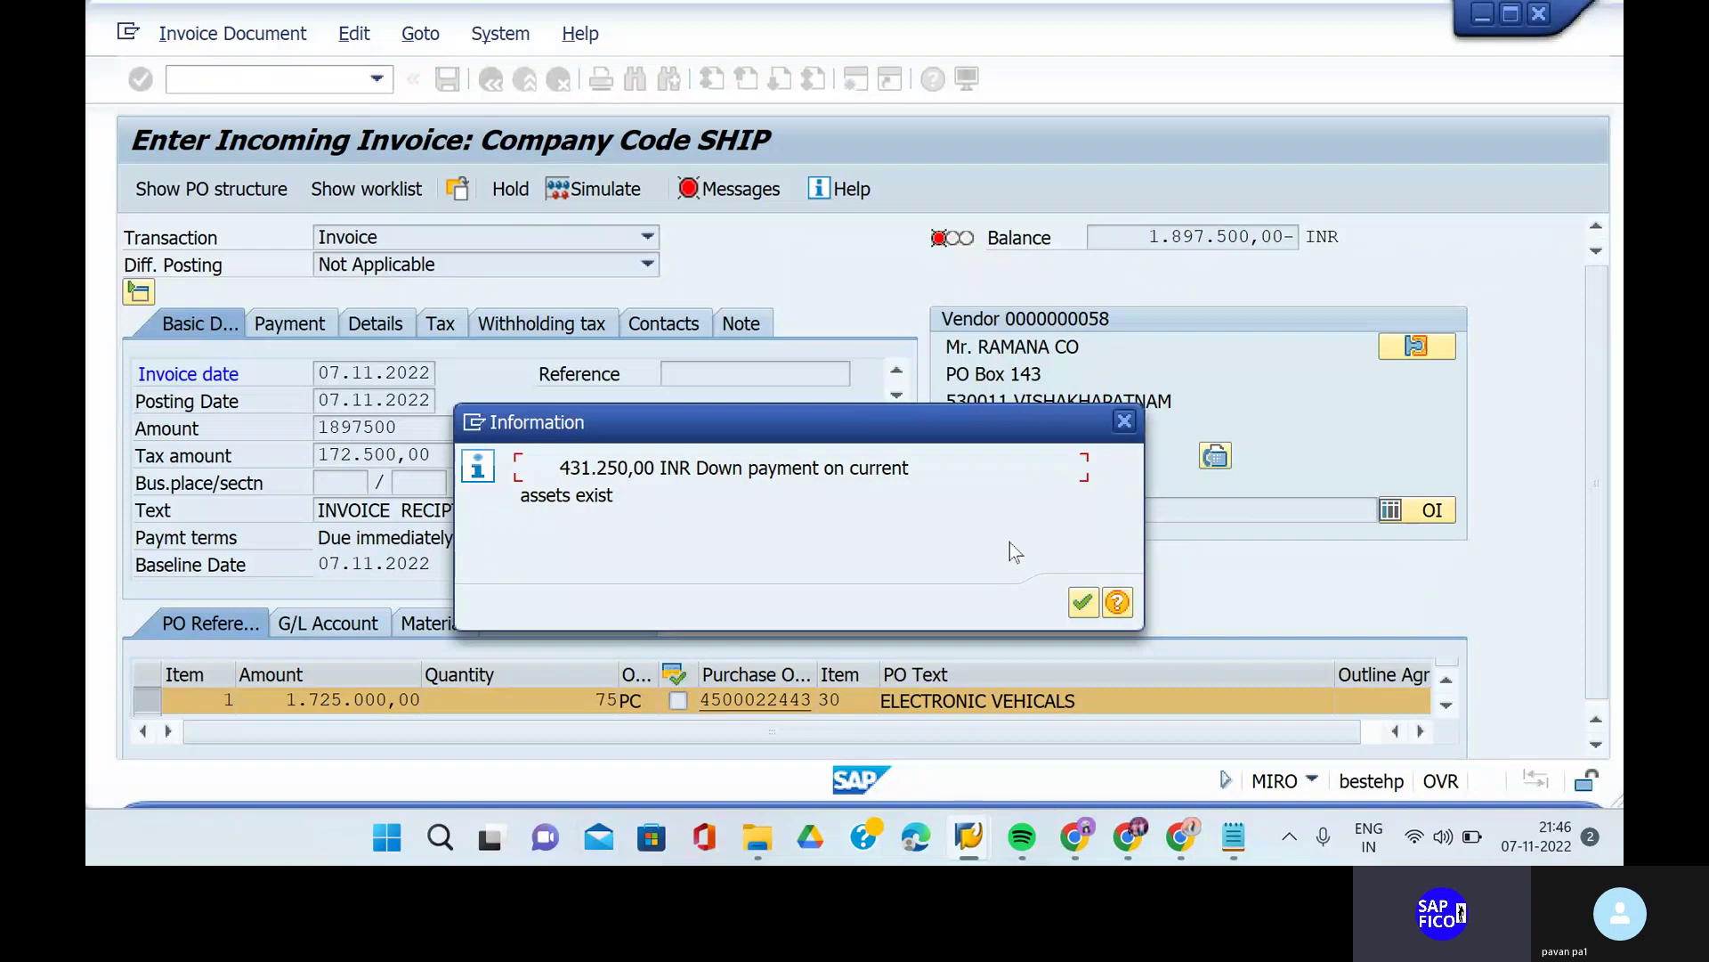
{"action": "left_click", "coordinate": [1093, 603]}
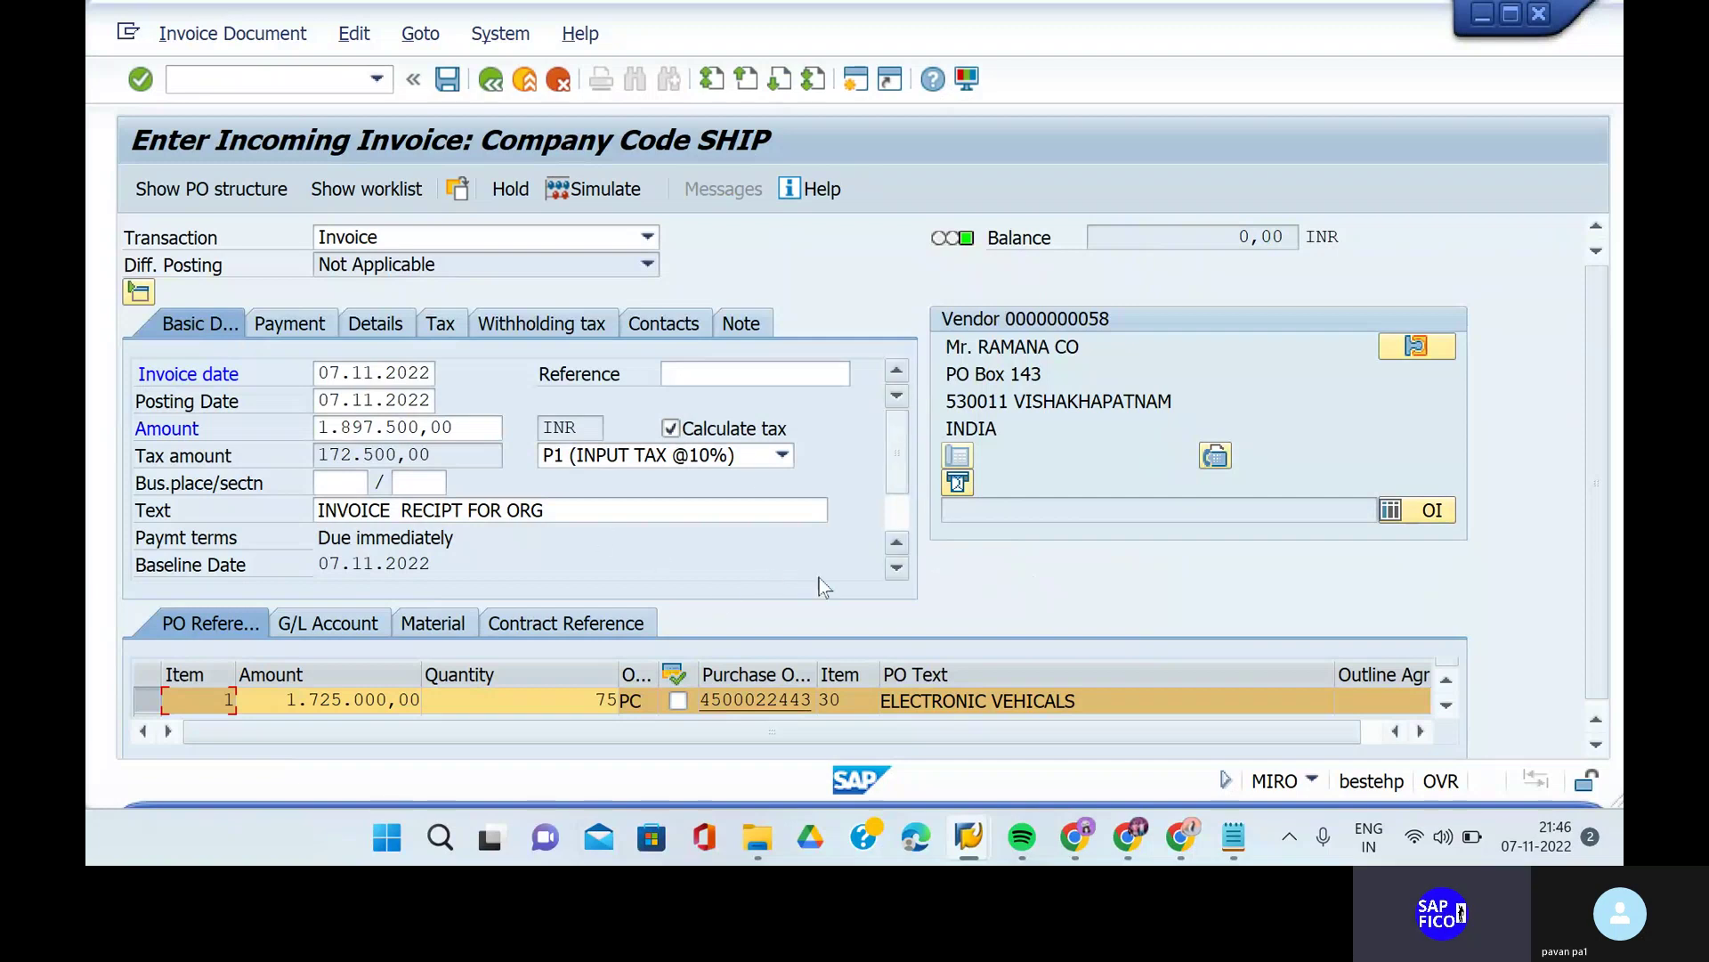
- Simulate the invoice's accounting entries and post the invoice
{"action": "left_click", "coordinate": [603, 192]}
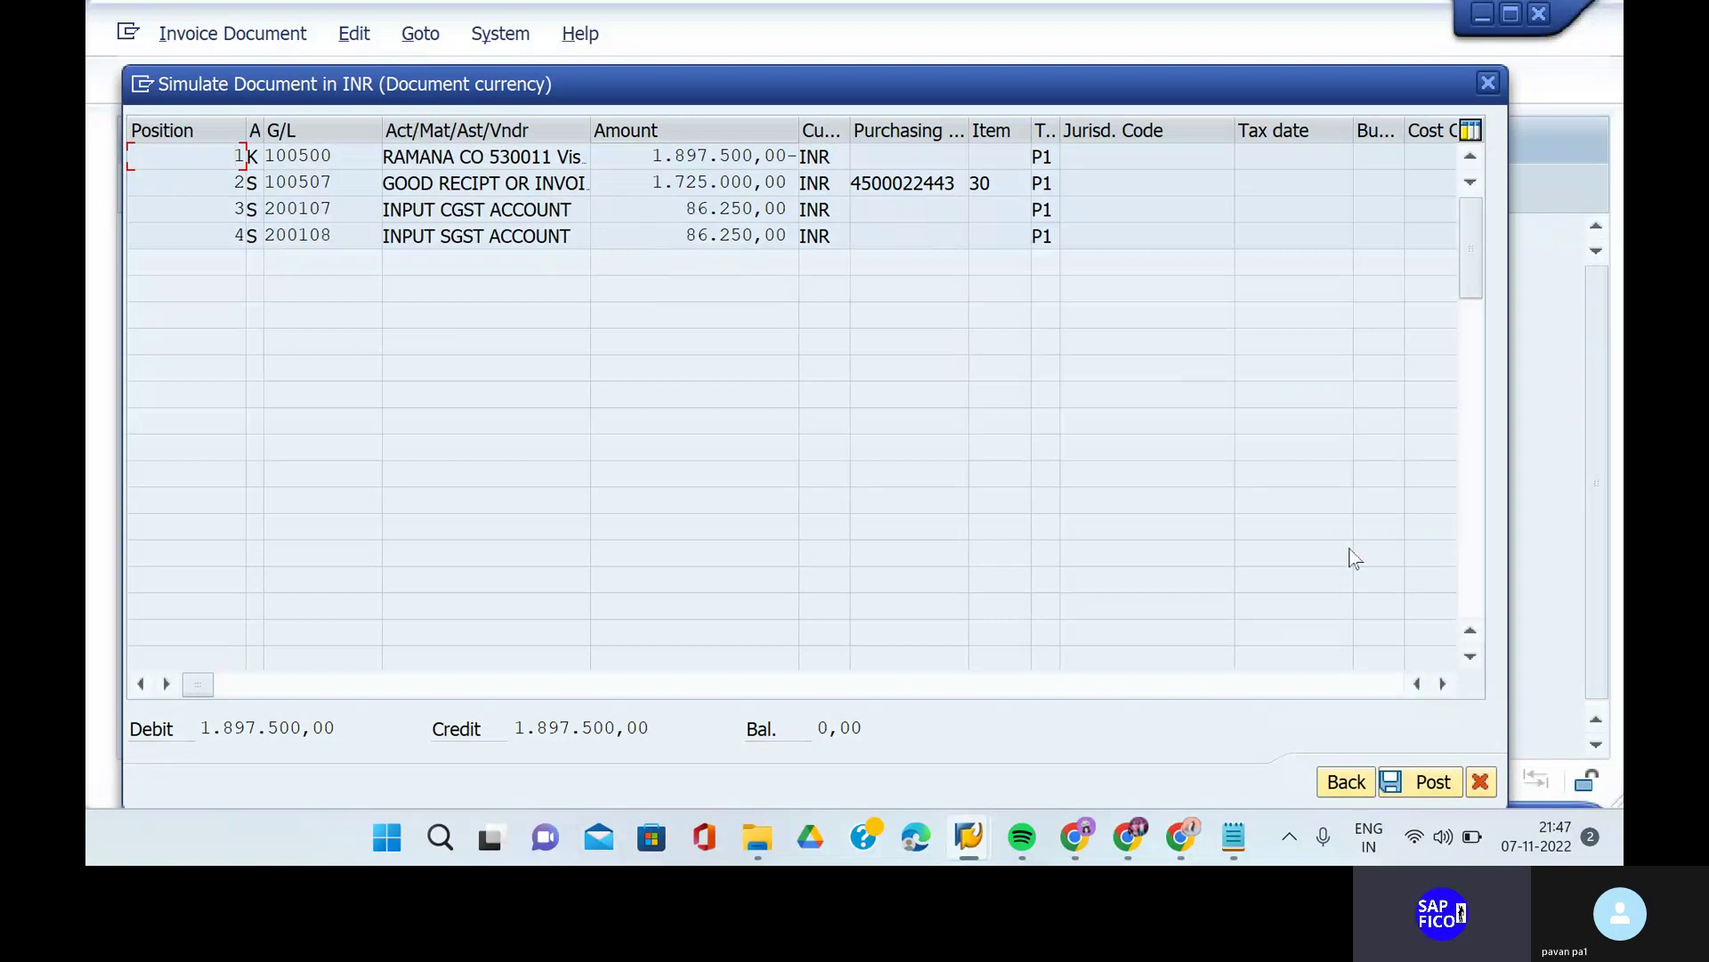
{"action": "left_click", "coordinate": [1396, 784]}
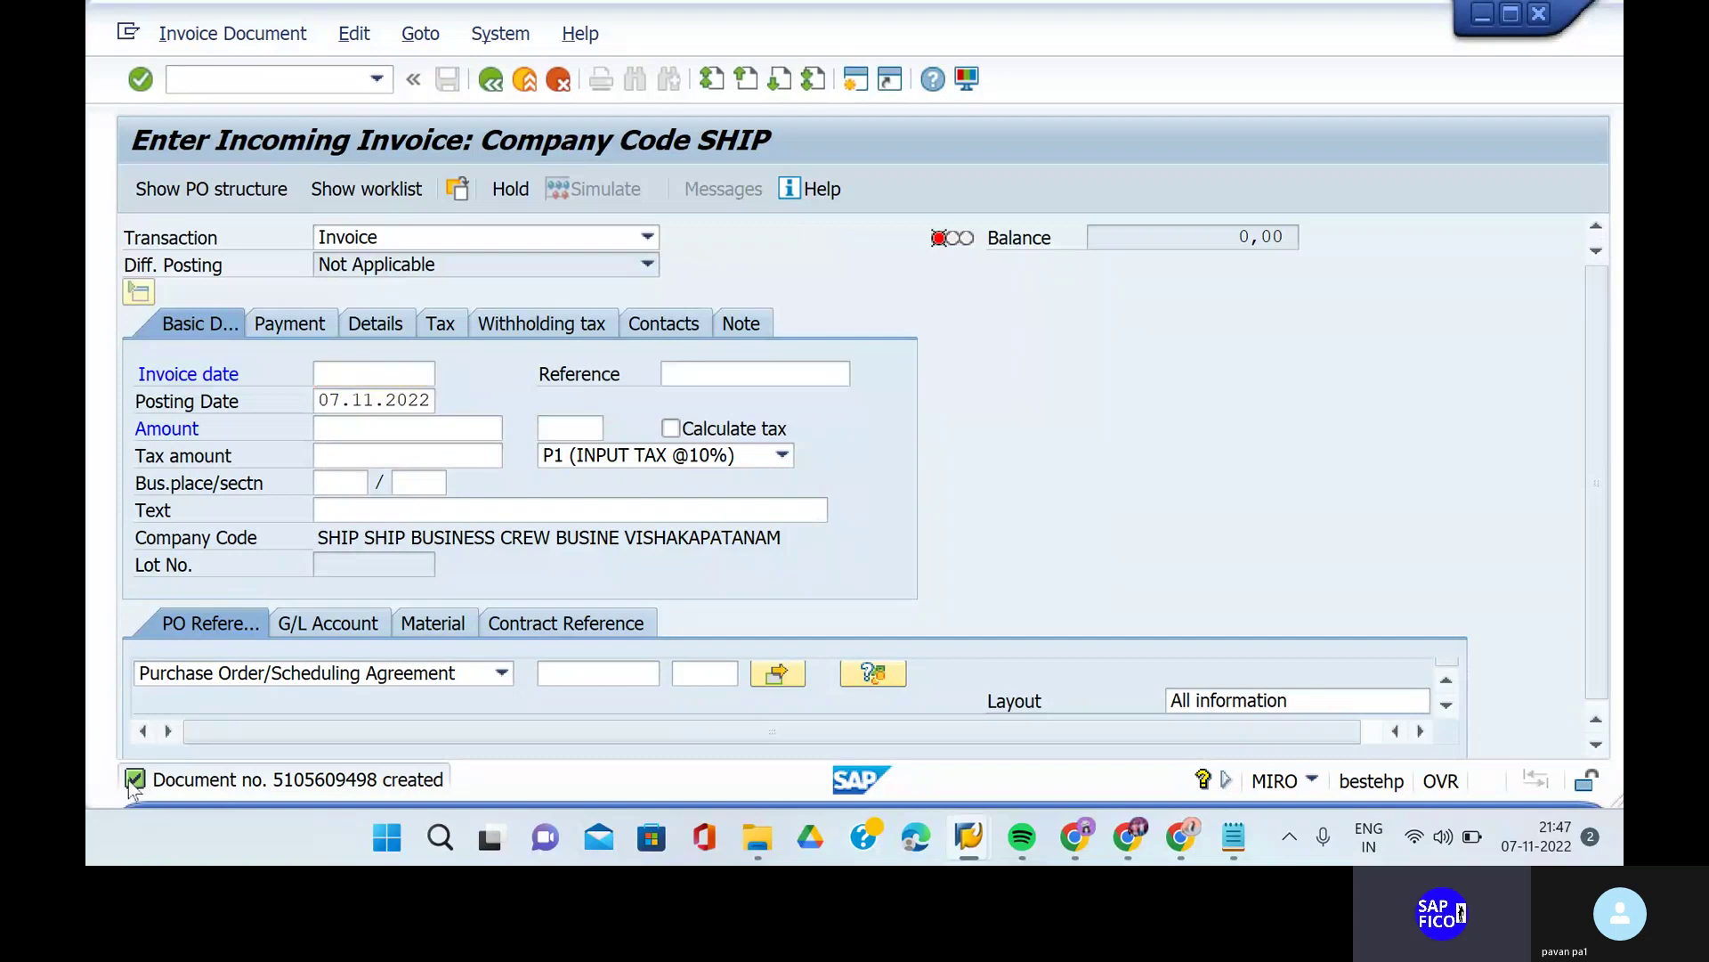
- Open the details of the posting message and copy the line with the new invoice document number
{"action": "left_click", "coordinate": [133, 780]}
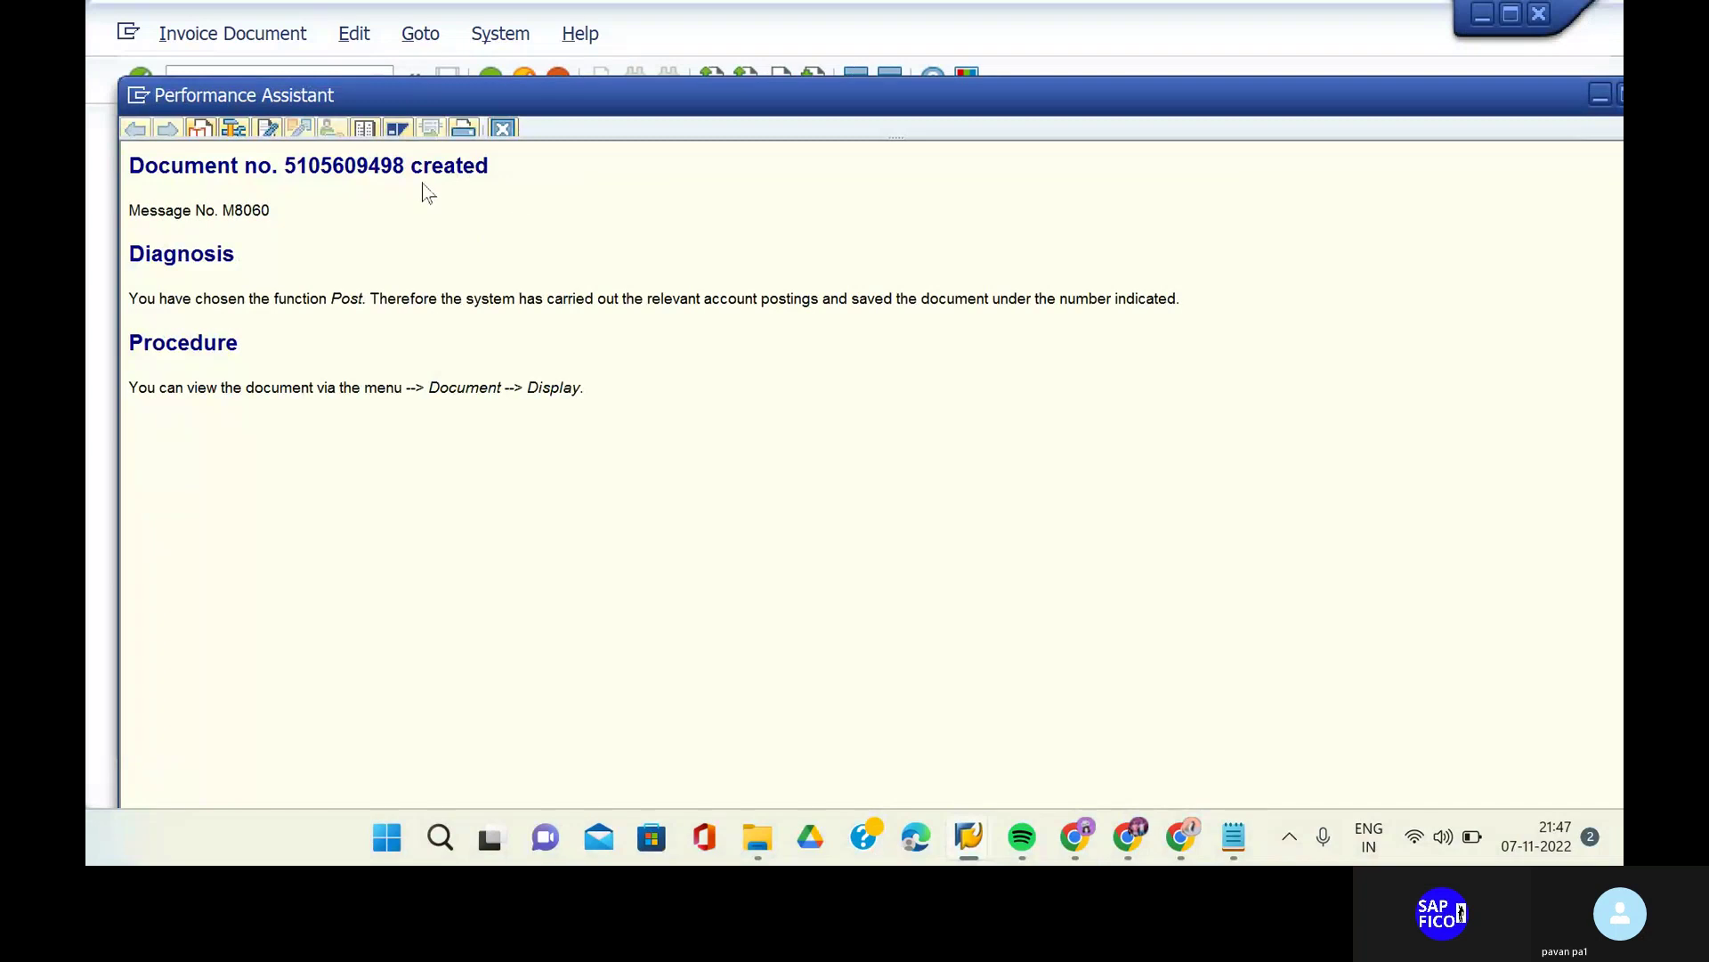
{"action": "triple_click", "coordinate": [381, 167]}
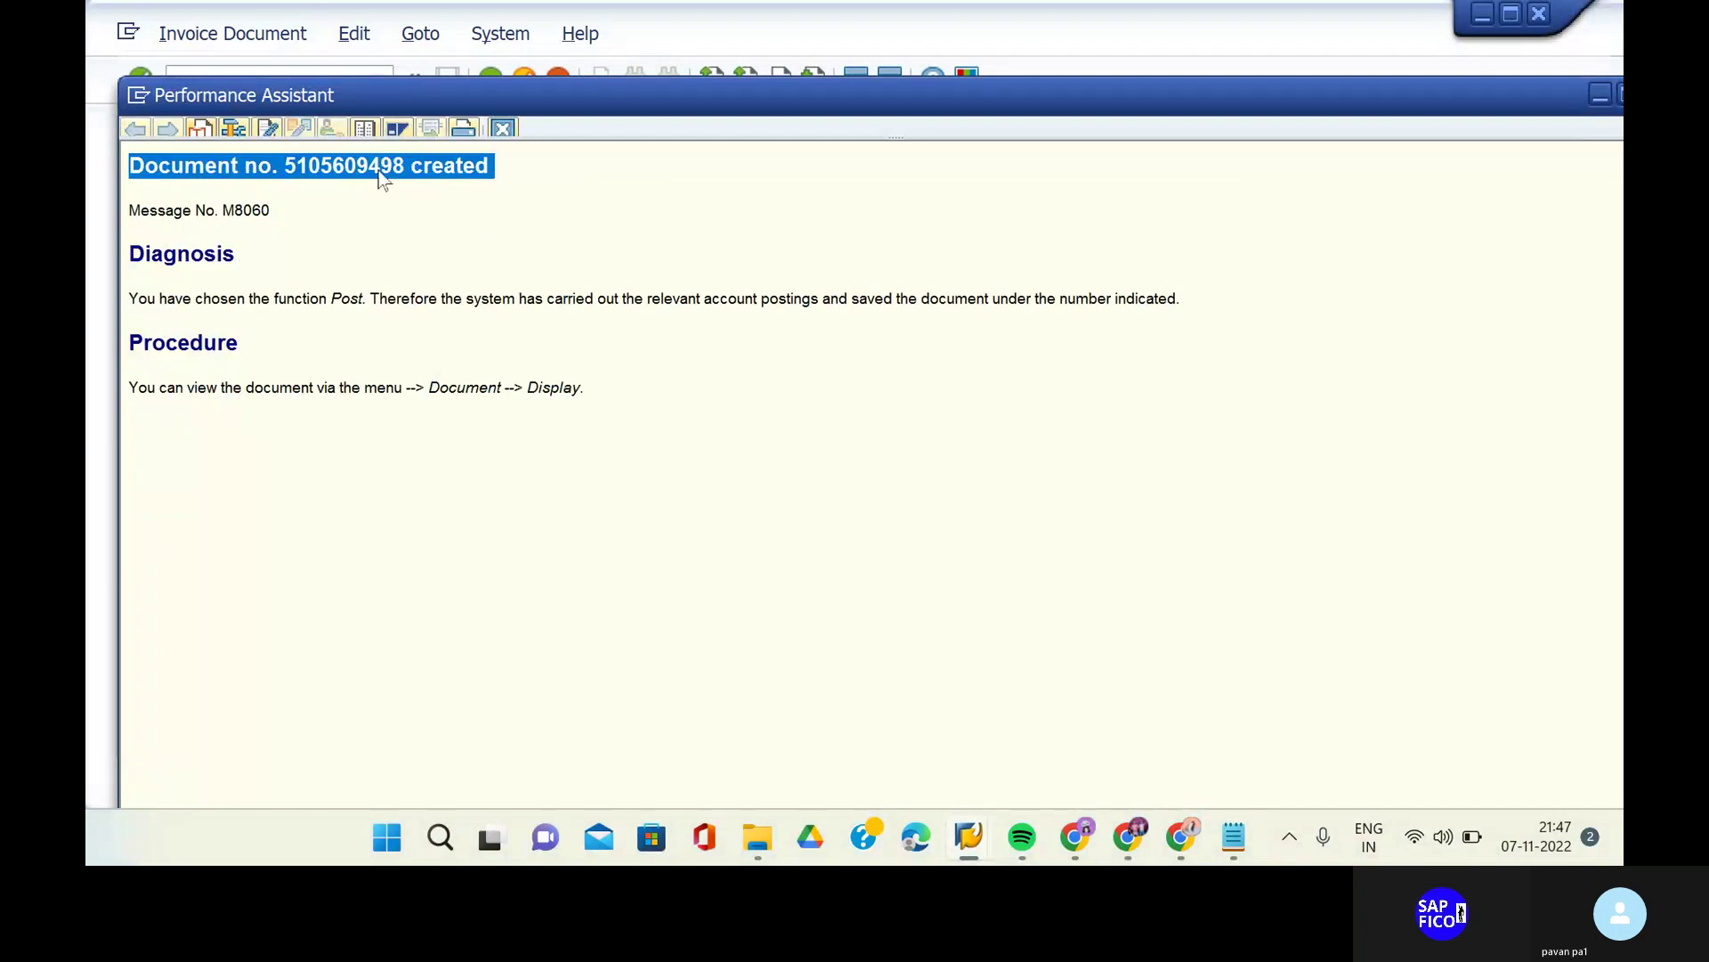
{"action": "left_click", "coordinate": [383, 177]}
{"action": "double_click", "coordinate": [383, 175]}
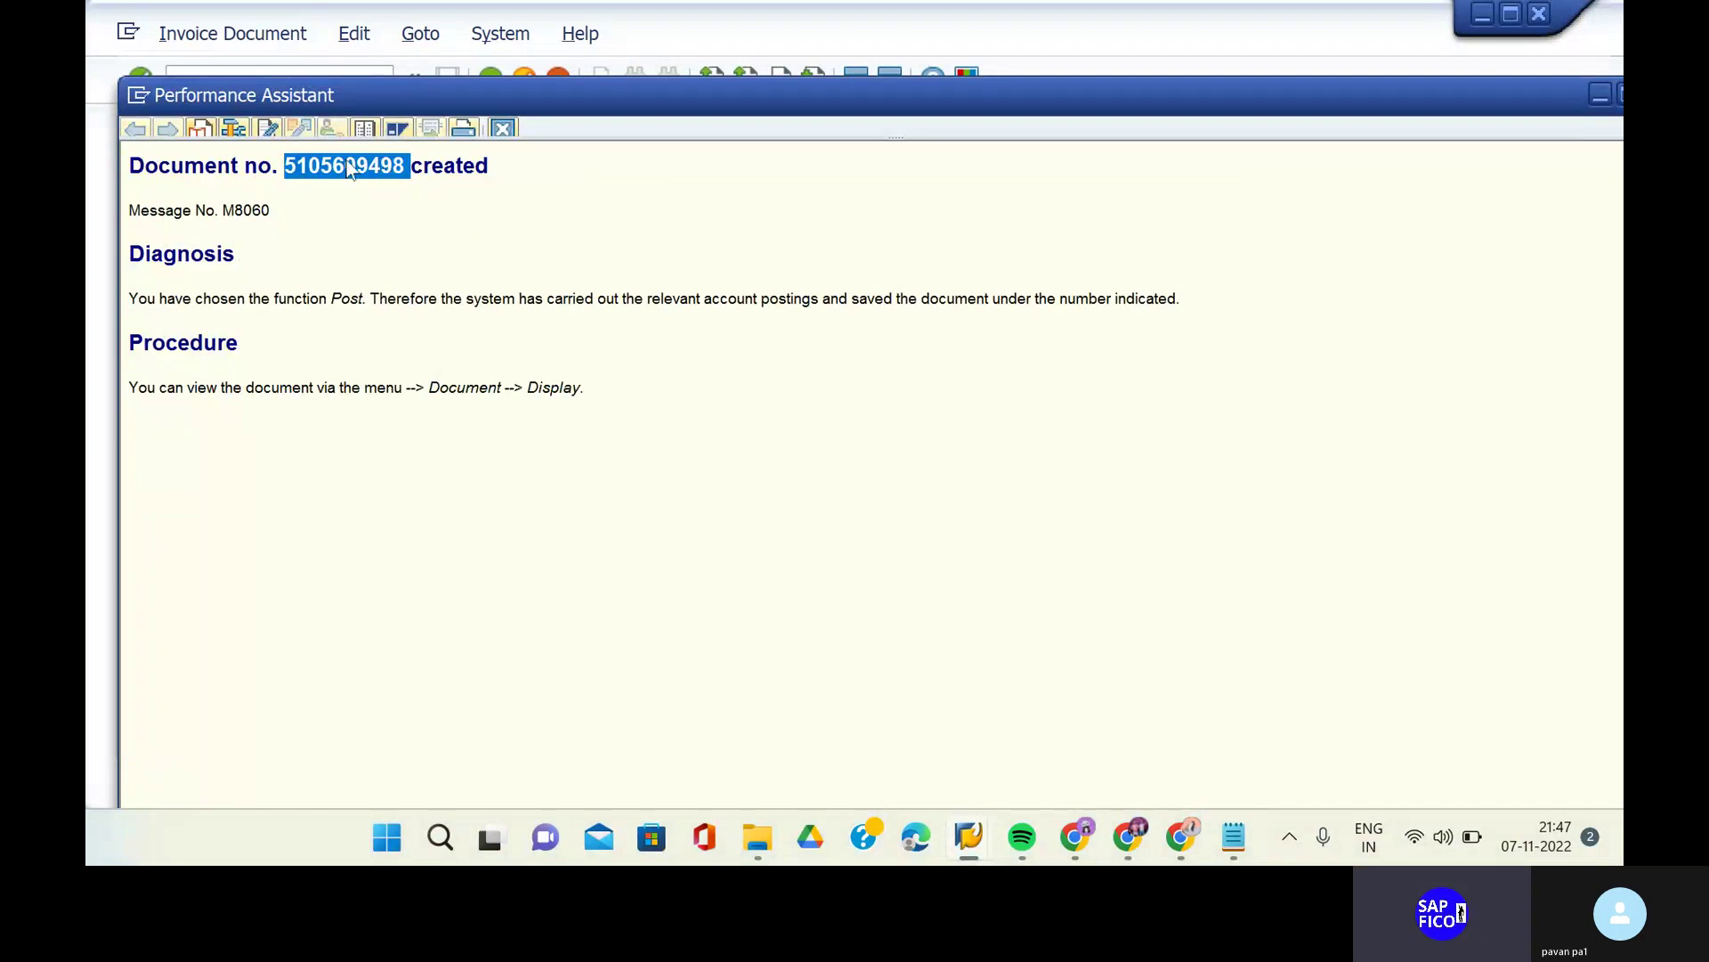
{"action": "left_click", "coordinate": [349, 169]}
{"action": "triple_click", "coordinate": [350, 172]}
{"action": "key", "text": "ctrl+c"}
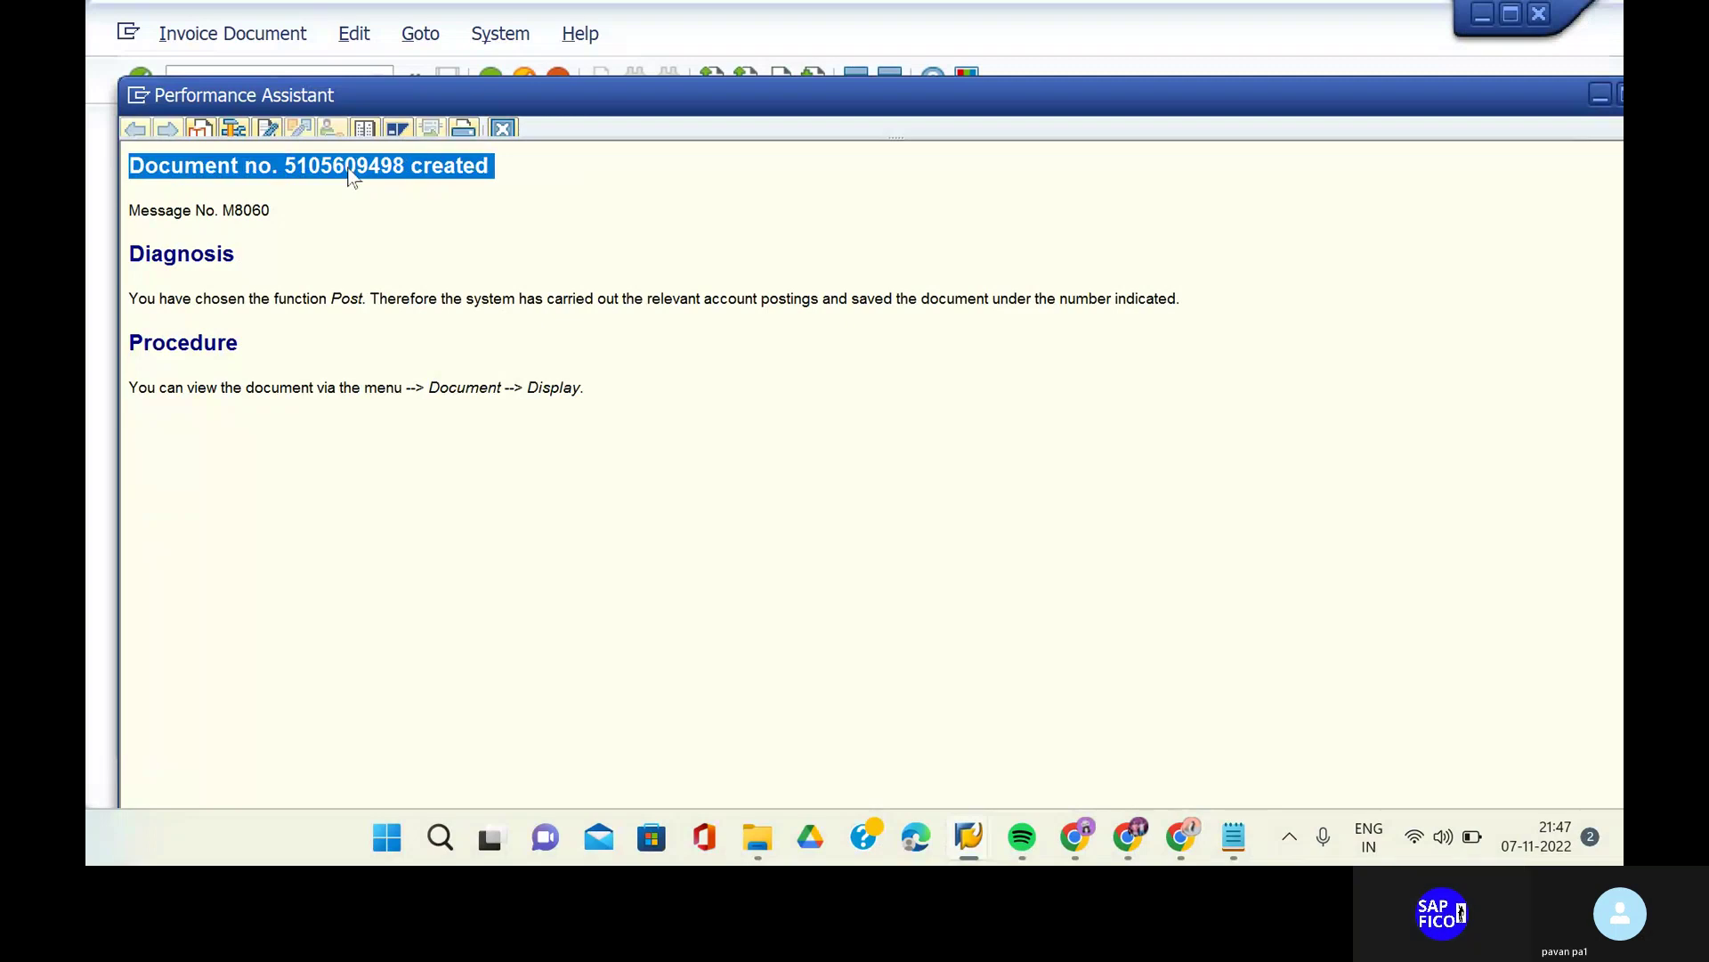
{"action": "double_click", "coordinate": [348, 170]}
- Switch to the Skype call and send the copied invoice document message in its chat
{"action": "left_click", "coordinate": [1122, 839]}
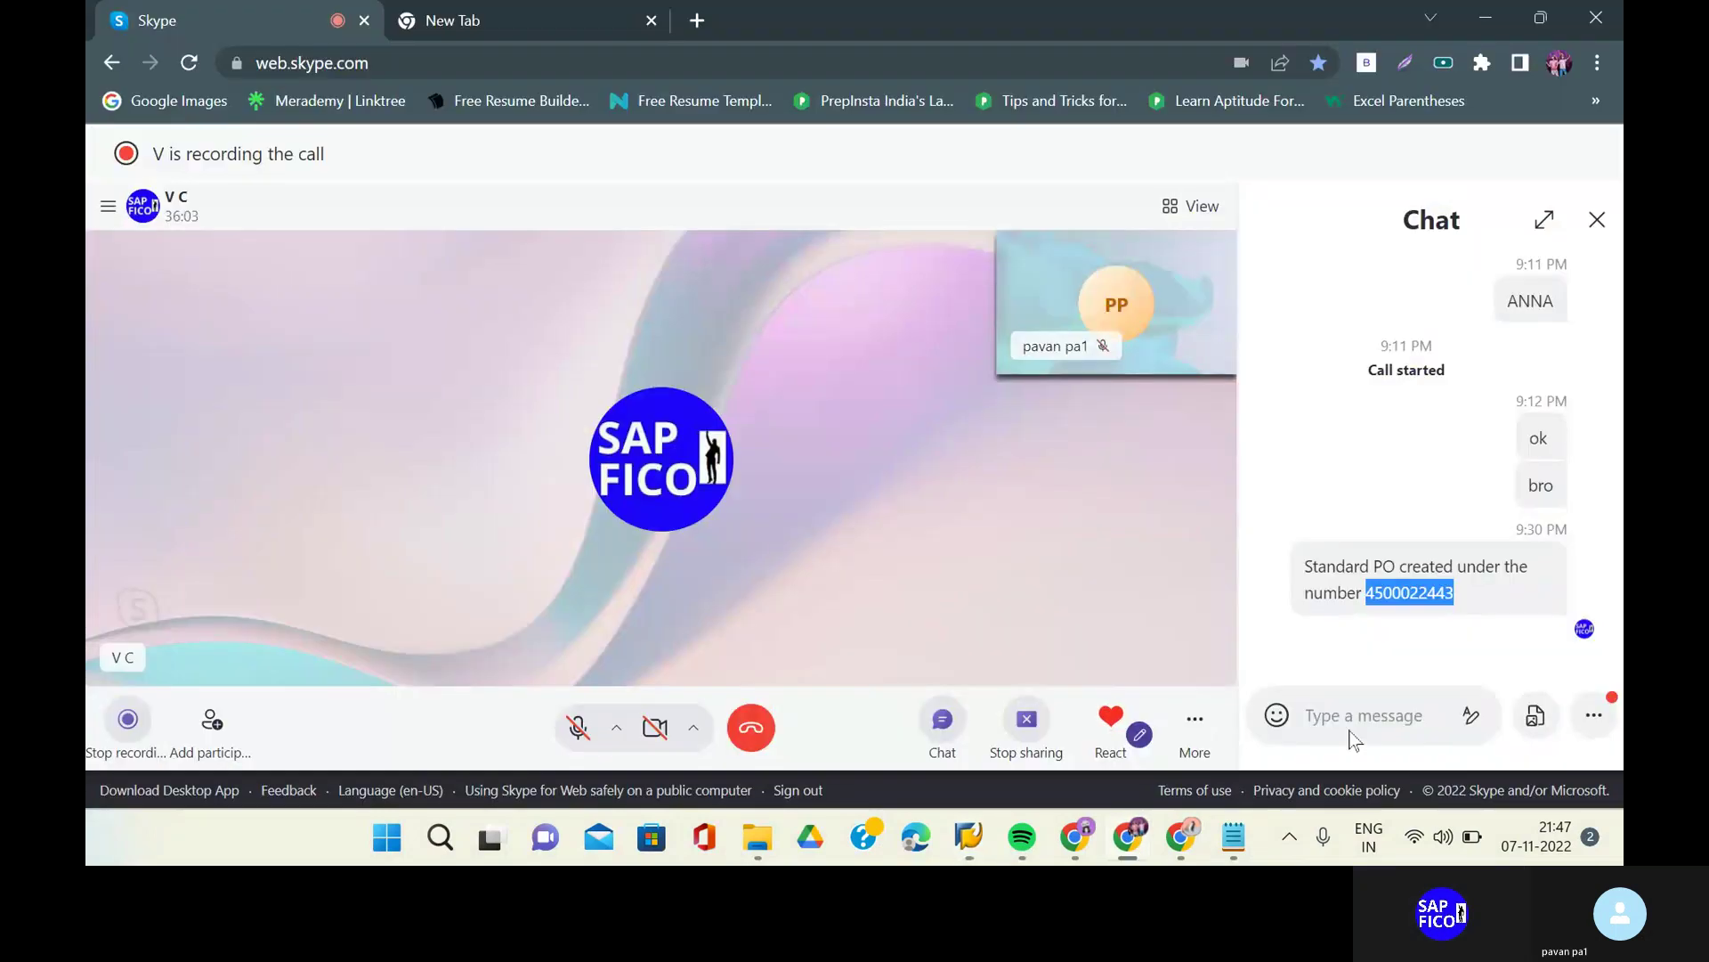
{"action": "left_click", "coordinate": [1318, 712]}
{"action": "key", "text": "ctrl+v"}
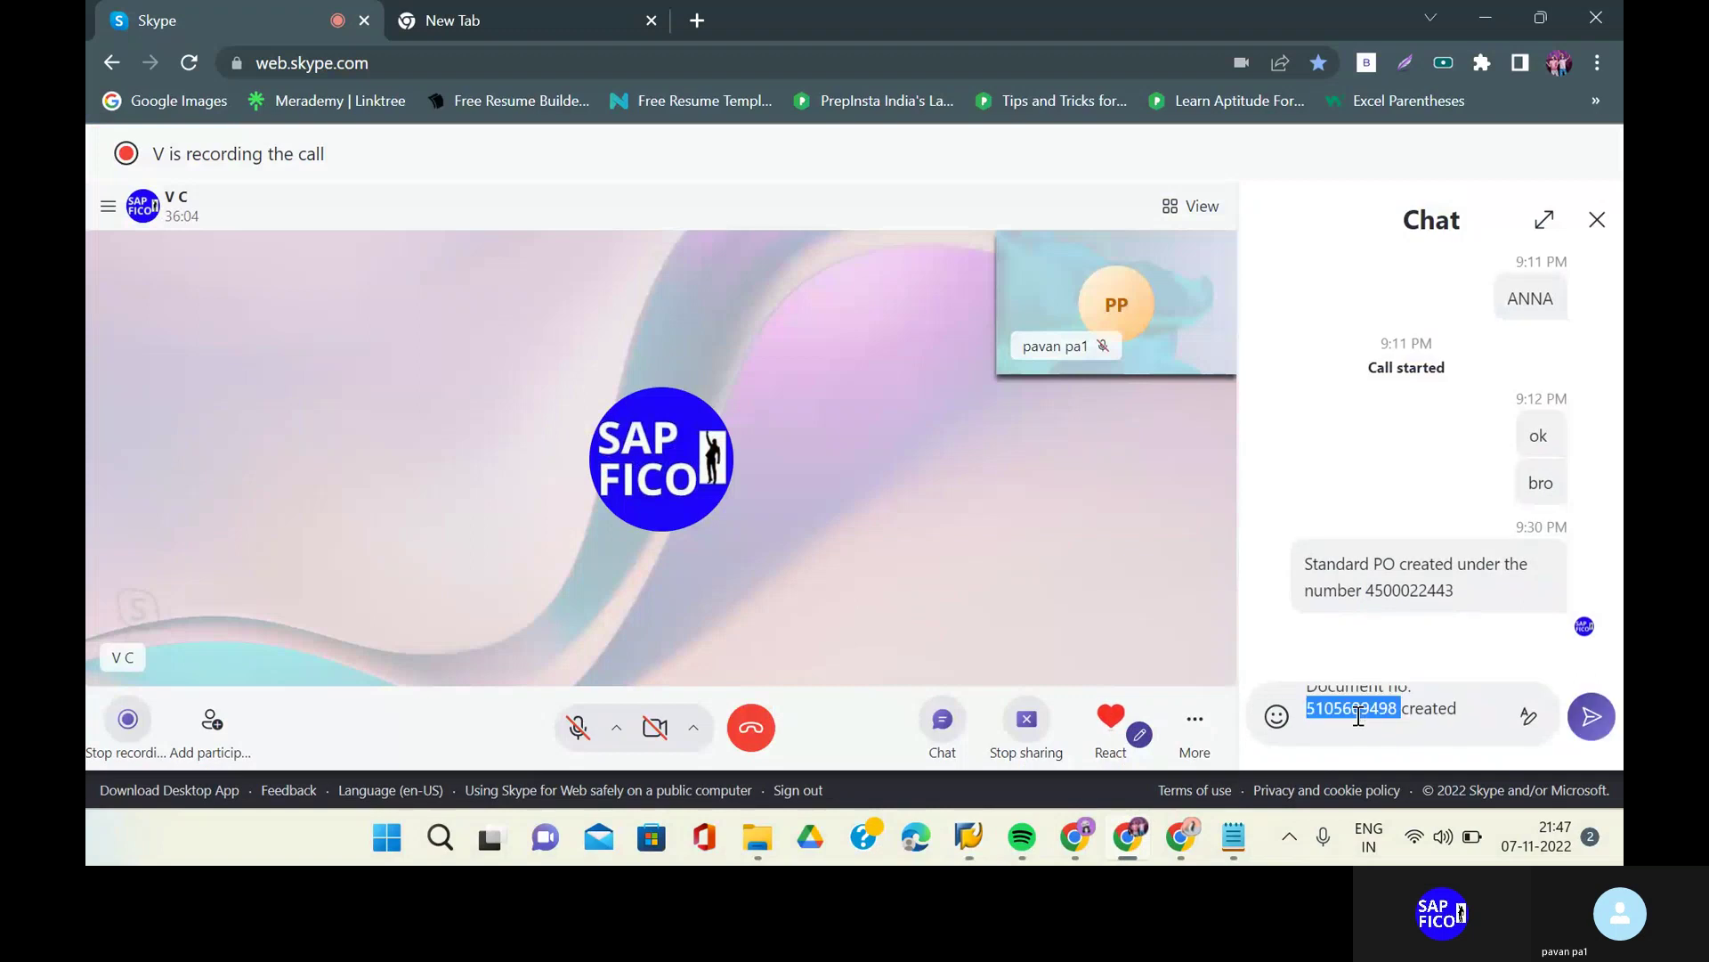
{"action": "key", "text": "Return"}
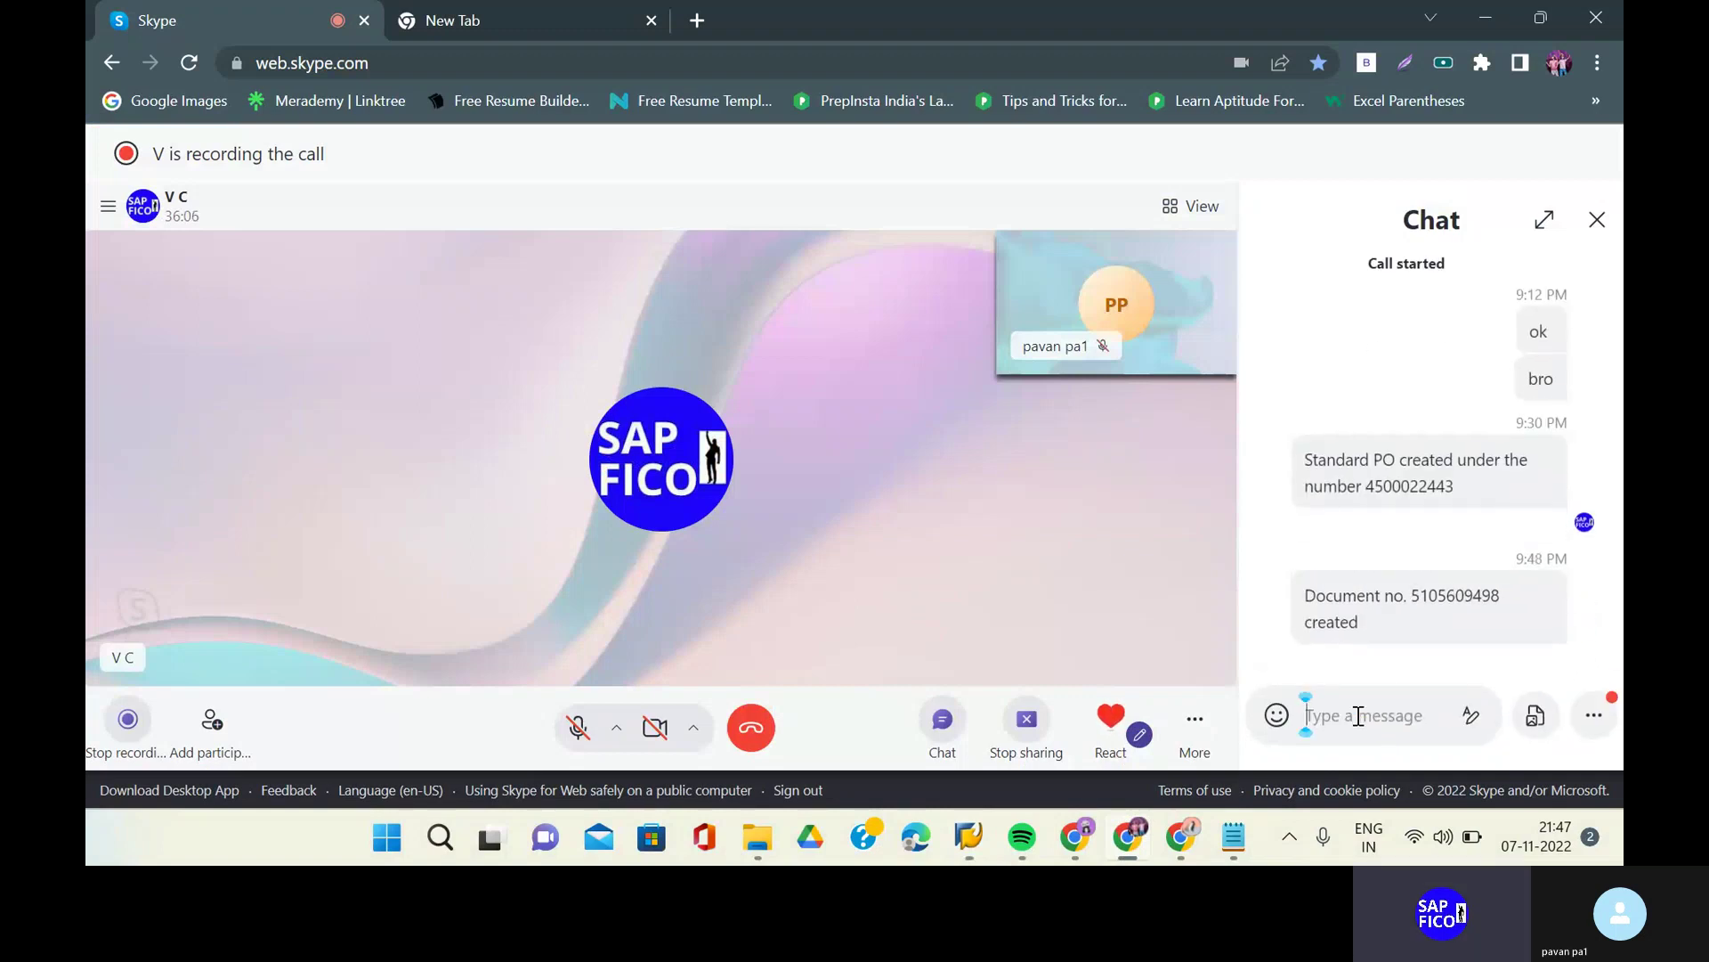
- Switch back to the SAP invoice session and display vendor RAMANA CO's open line items with transaction FBL1N
{"action": "mouse_move", "coordinate": [970, 835]}
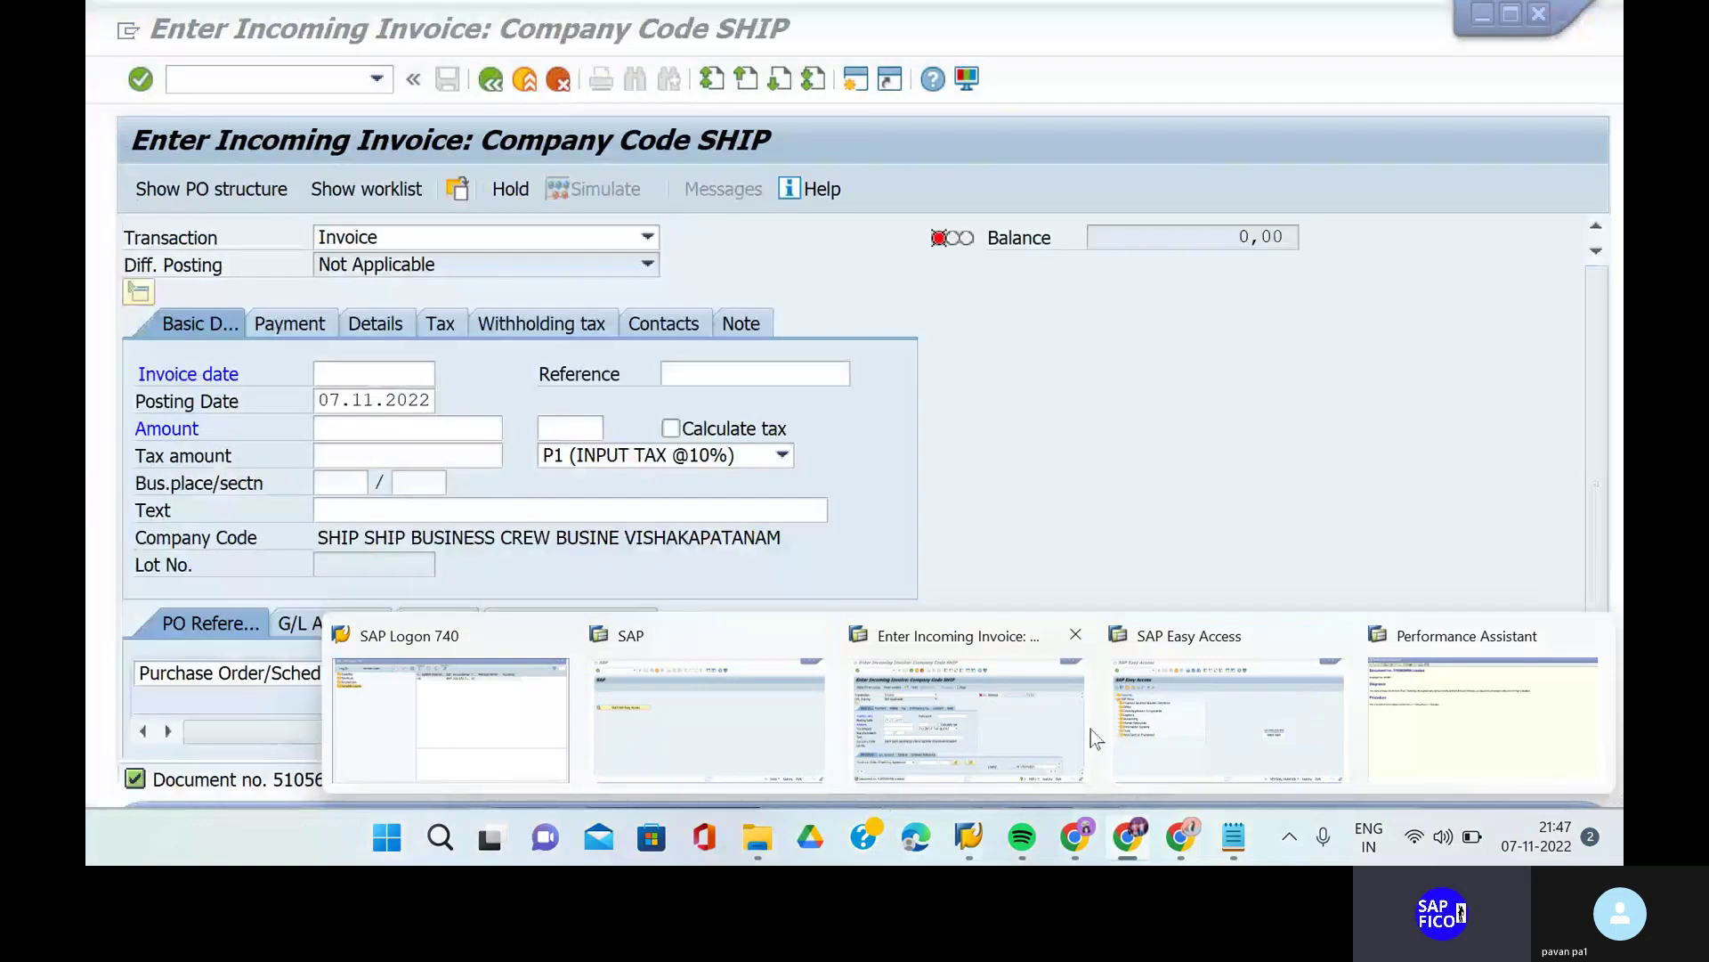
{"action": "left_click", "coordinate": [1081, 726]}
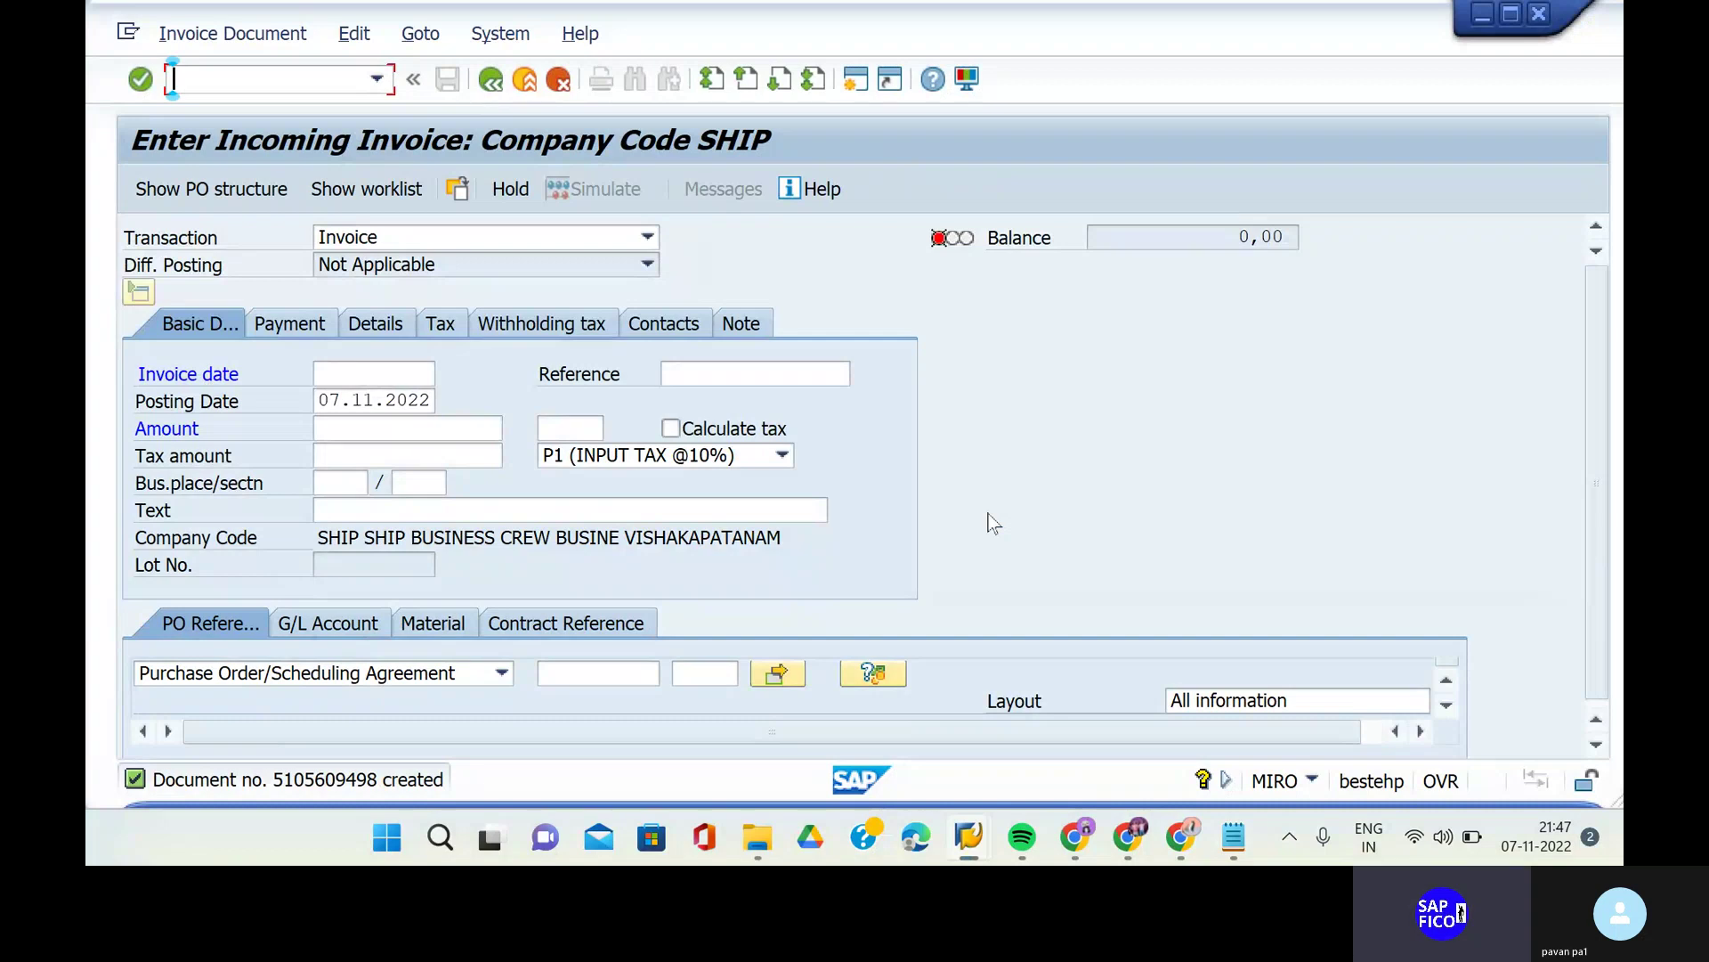
{"action": "type", "text": "/N"}
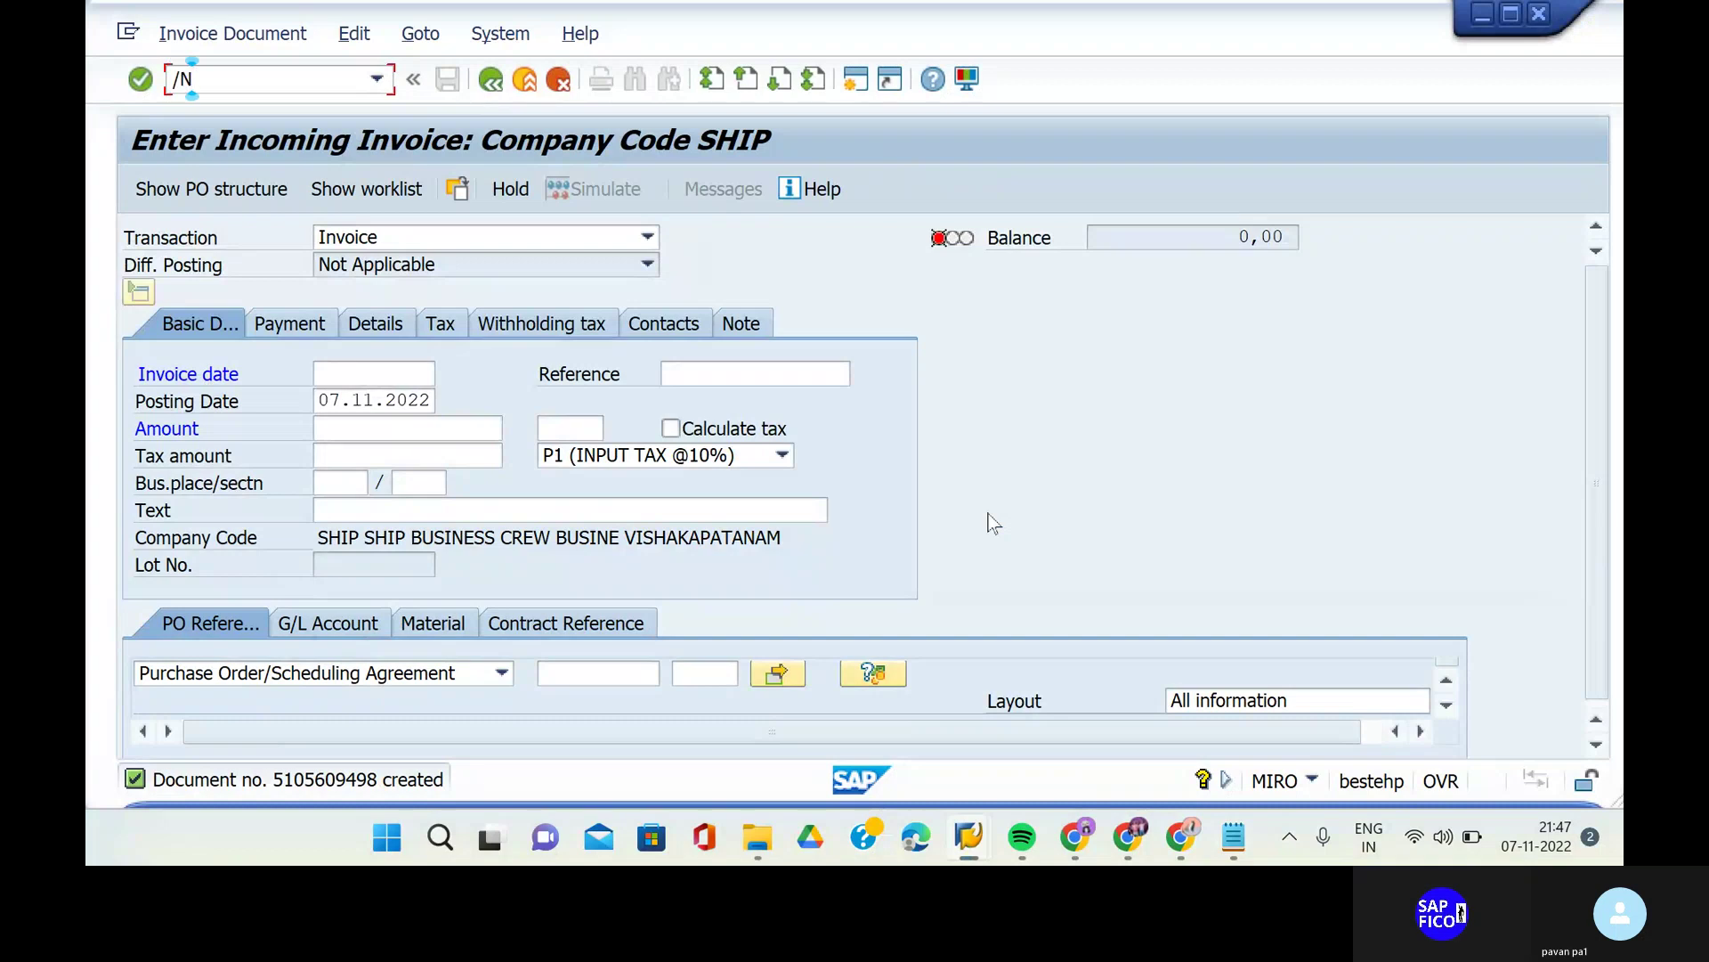
{"action": "type", "text": "FBL1N"}
{"action": "key", "text": "Return"}
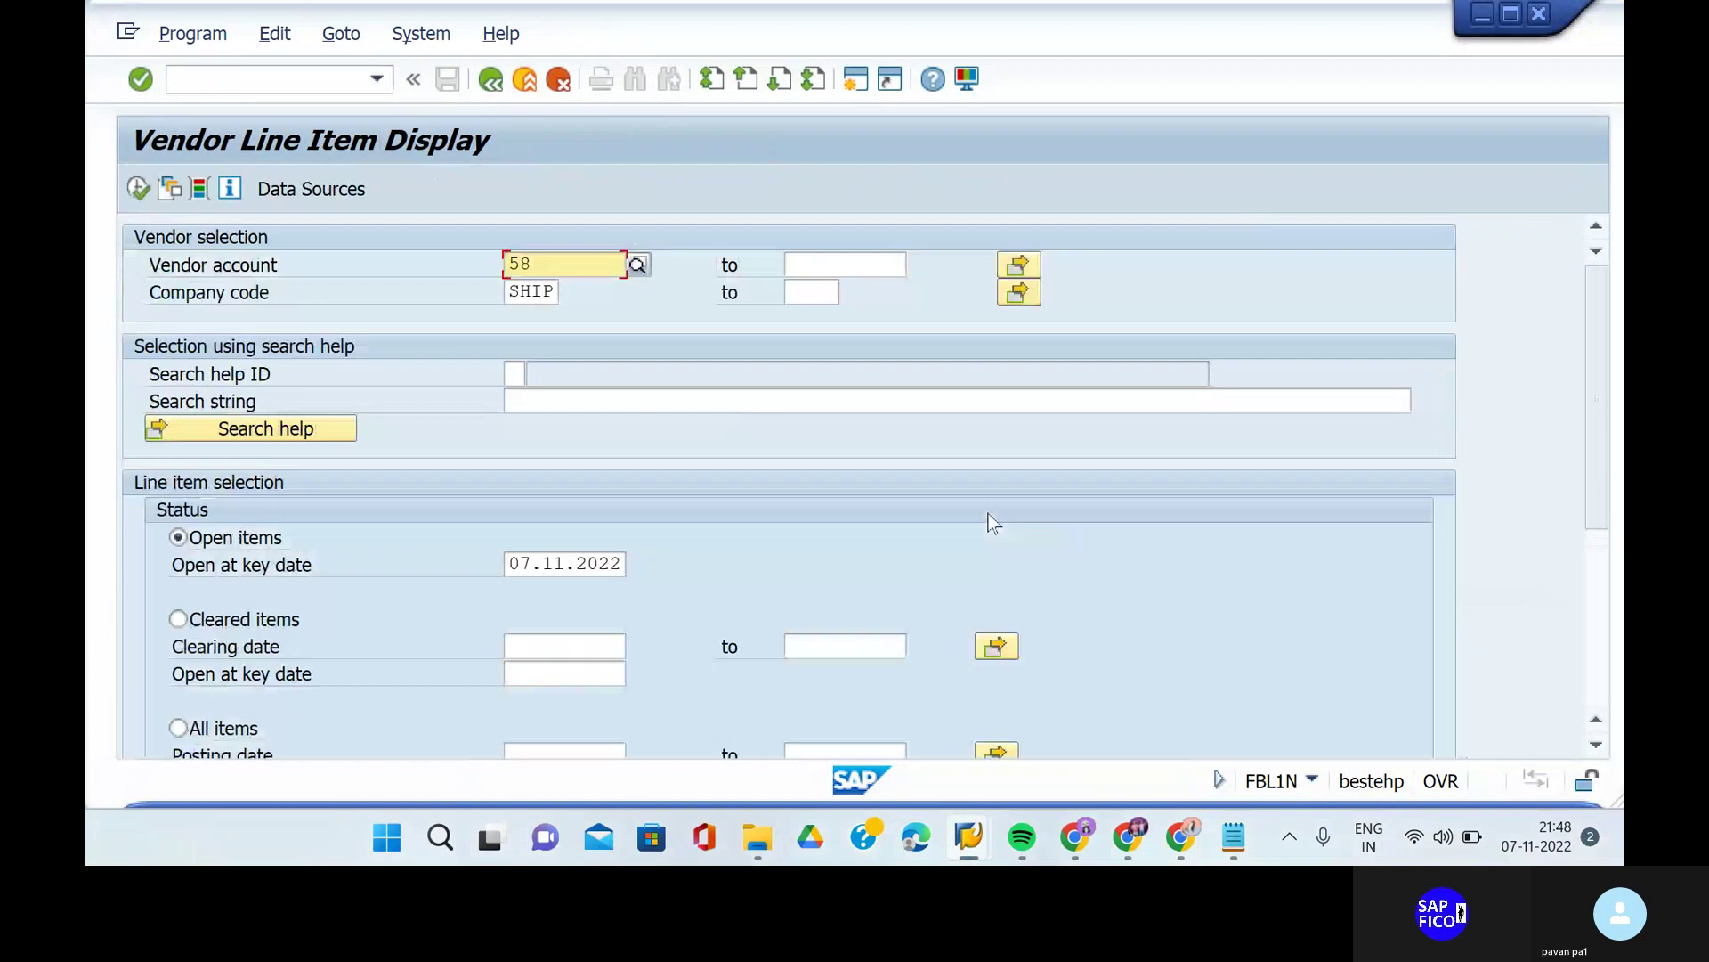
{"action": "left_click", "coordinate": [146, 192]}
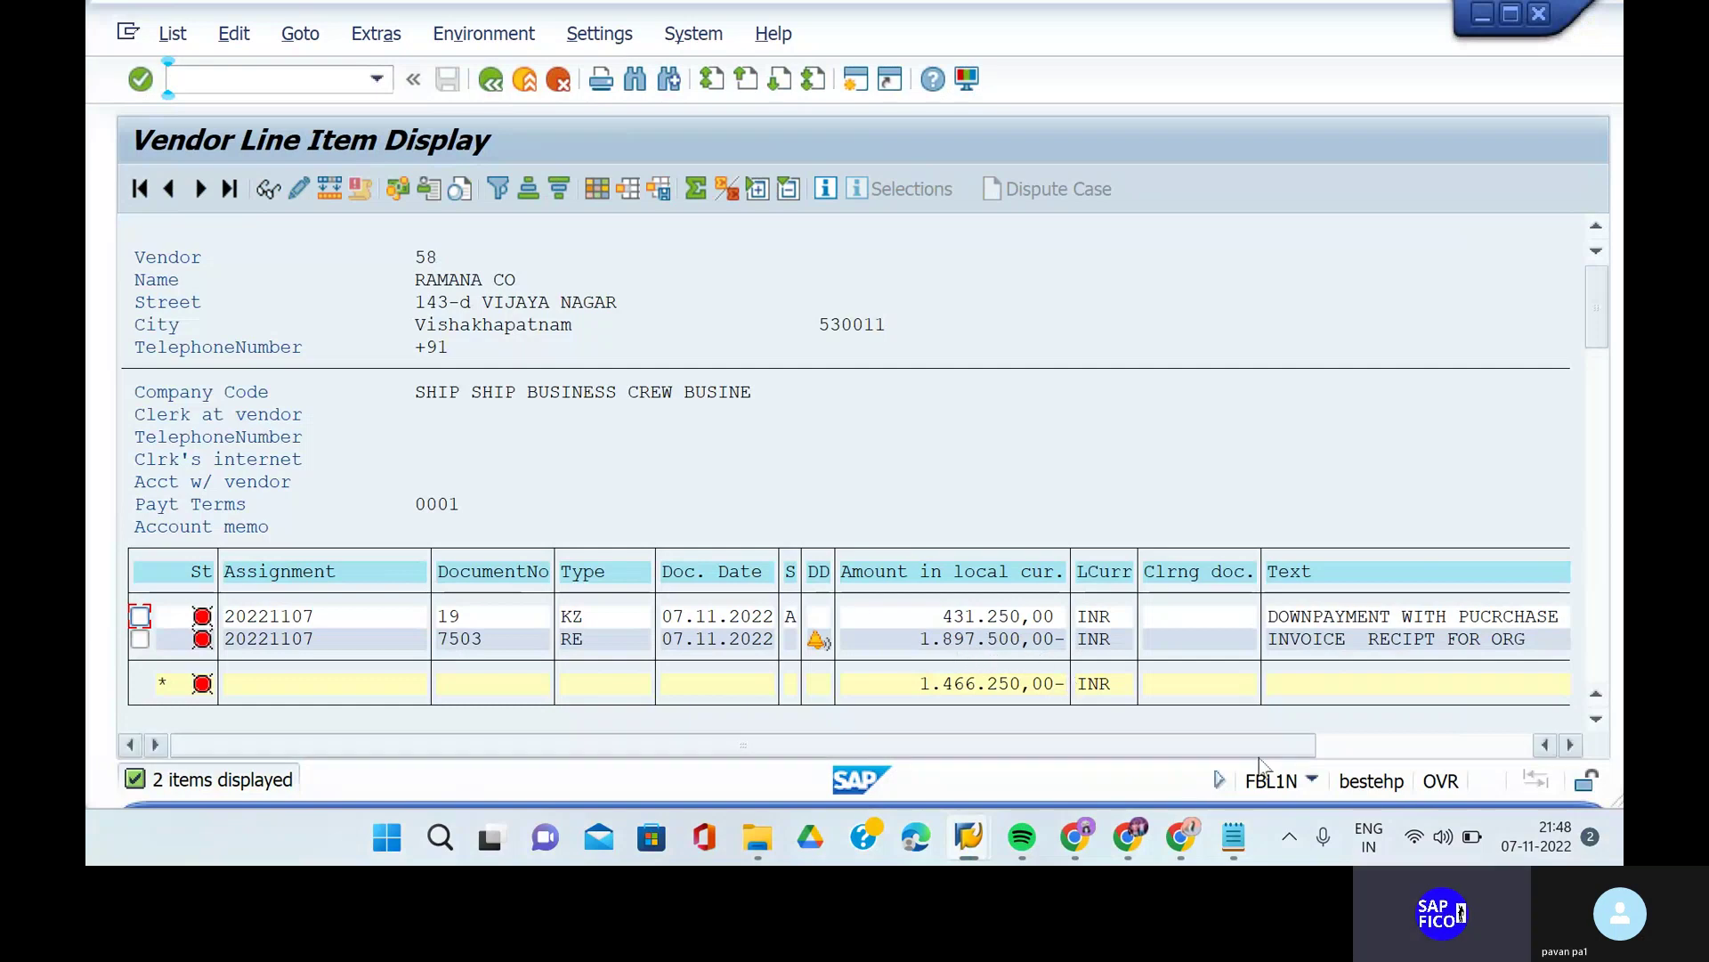
{"action": "left_click", "coordinate": [1417, 753]}
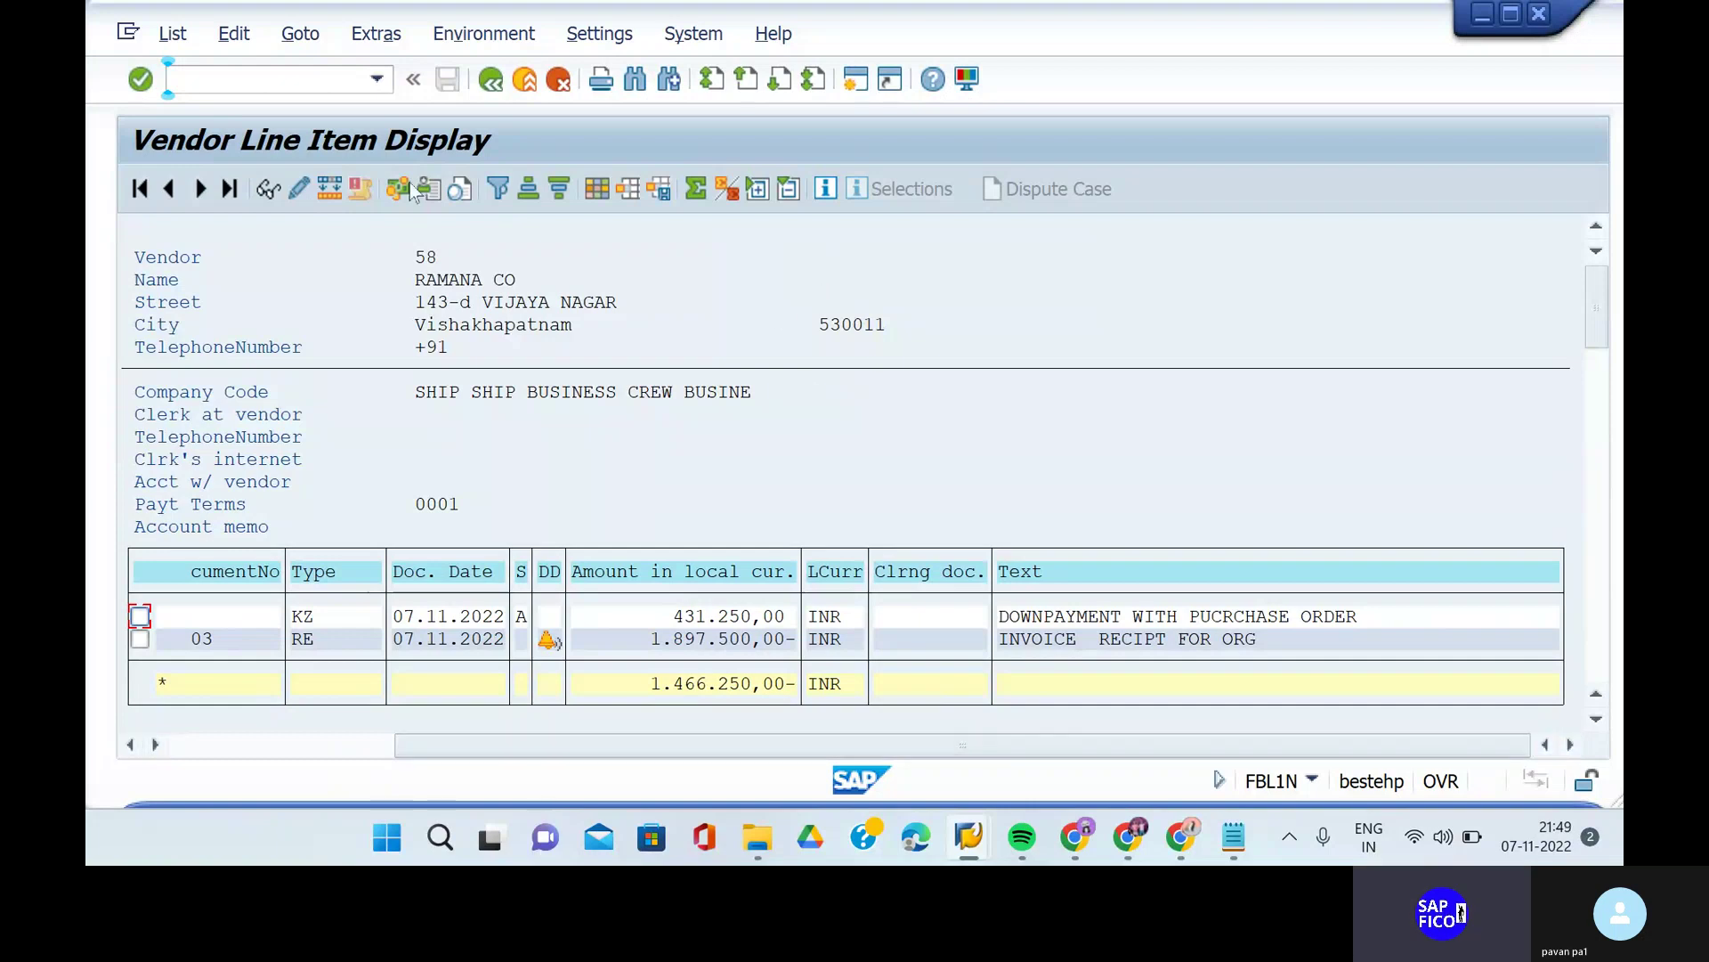
- Start vendor down payment clearing with F-54, setting document date 07.11.2022 and header text CLEARING DOWNPAYMENT PO
{"action": "left_click", "coordinate": [230, 76]}
{"action": "type", "text": "/N"}
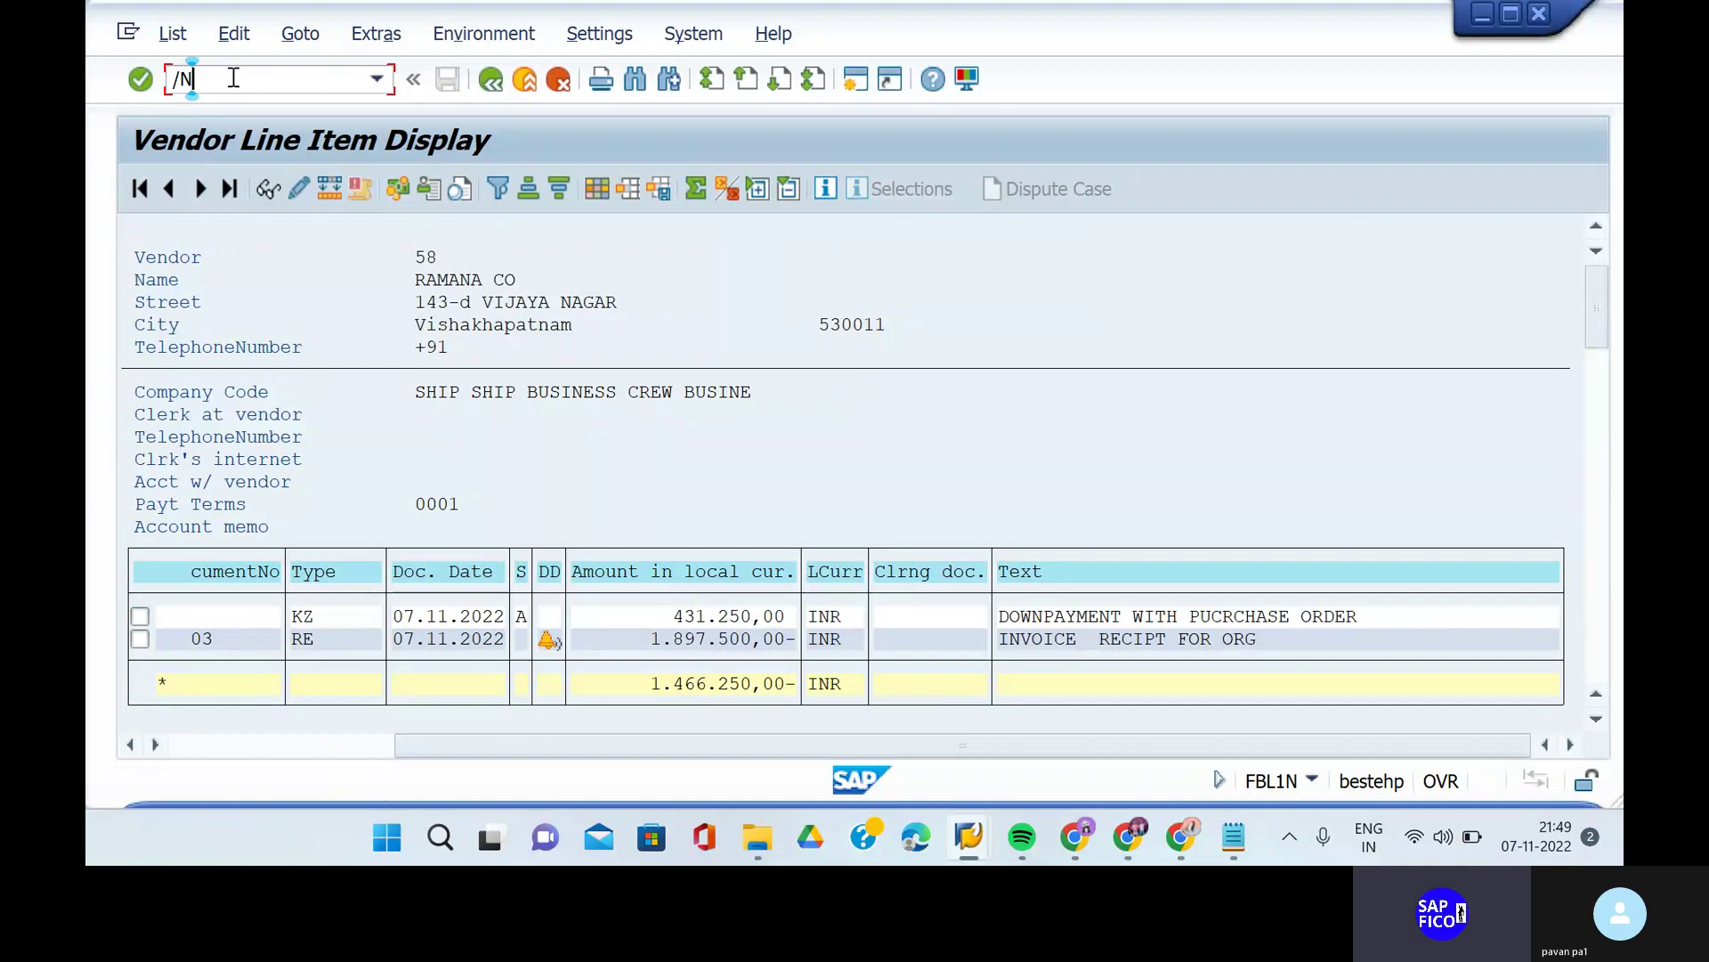
{"action": "type", "text": "F-54"}
{"action": "key", "text": "Return"}
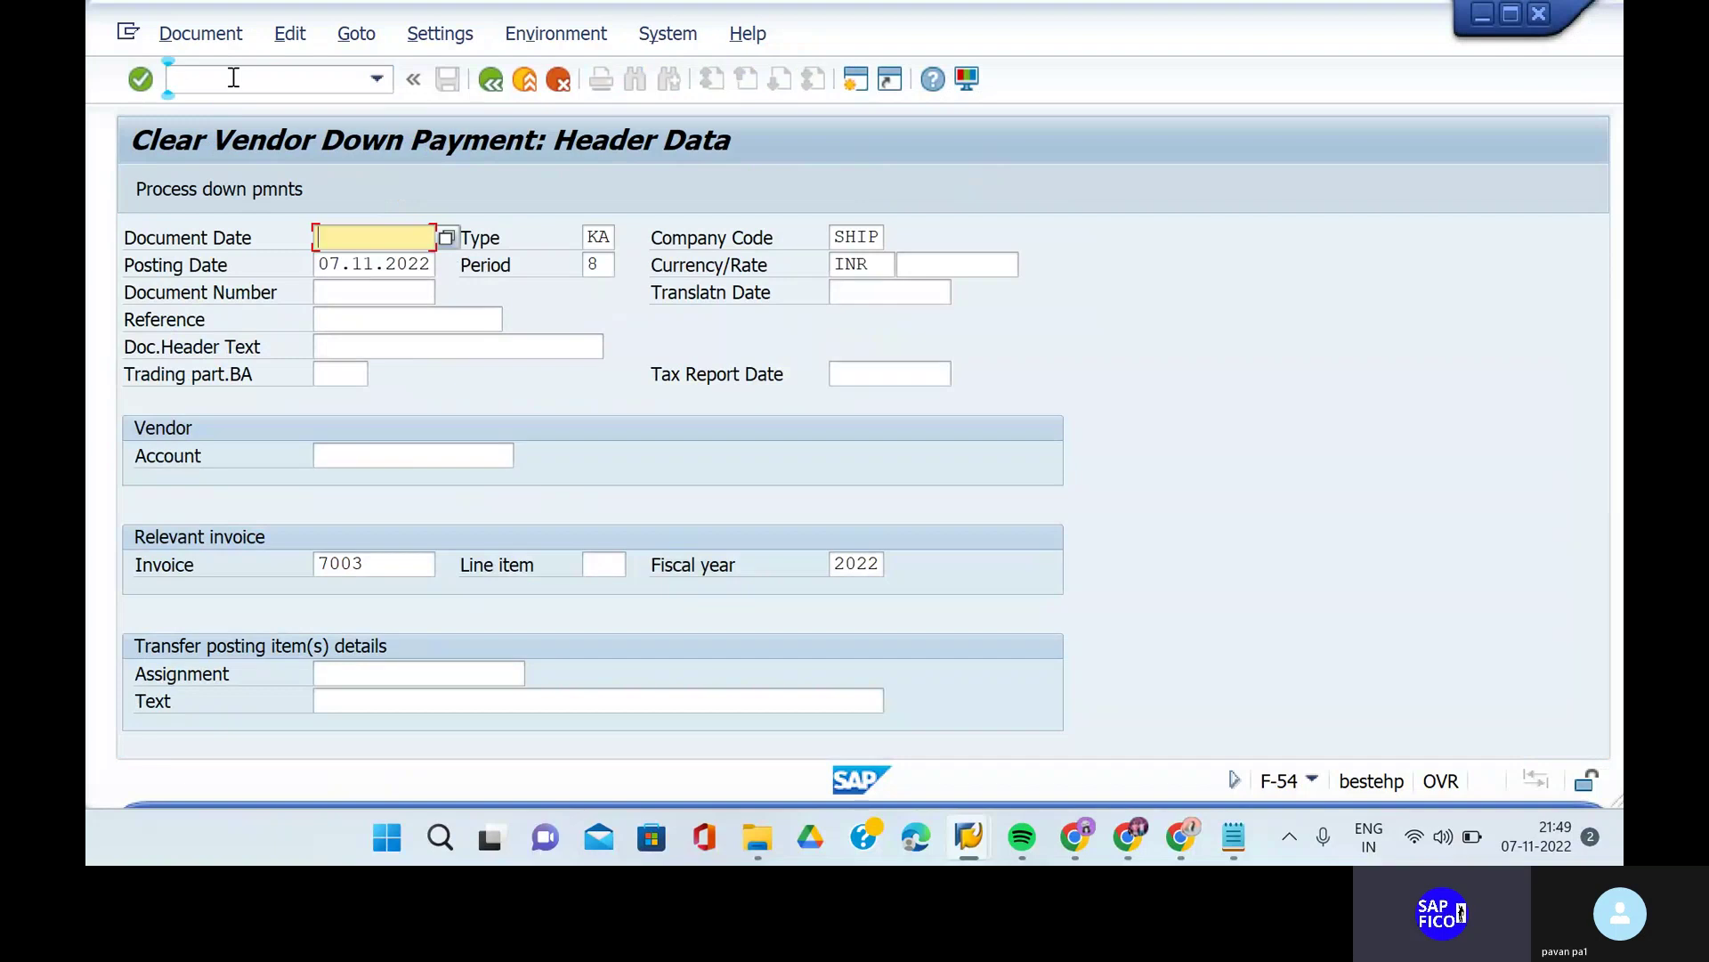
{"action": "key", "text": "BackSpace"}
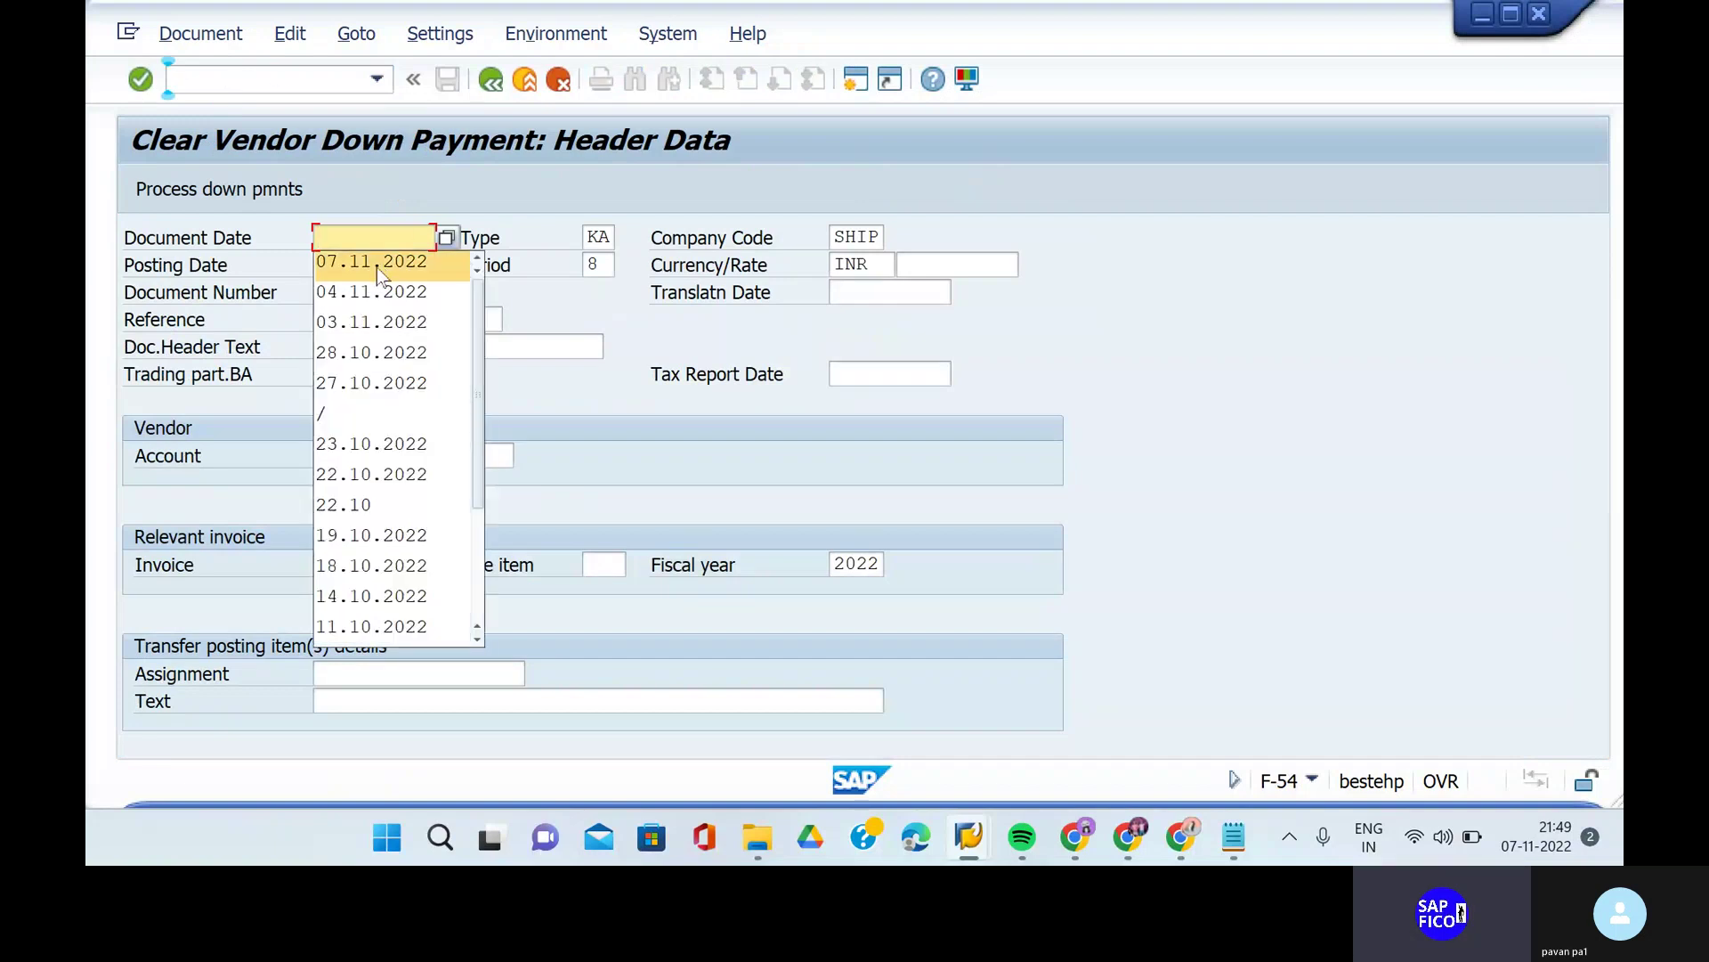
{"action": "left_click", "coordinate": [377, 267]}
{"action": "left_click", "coordinate": [368, 347]}
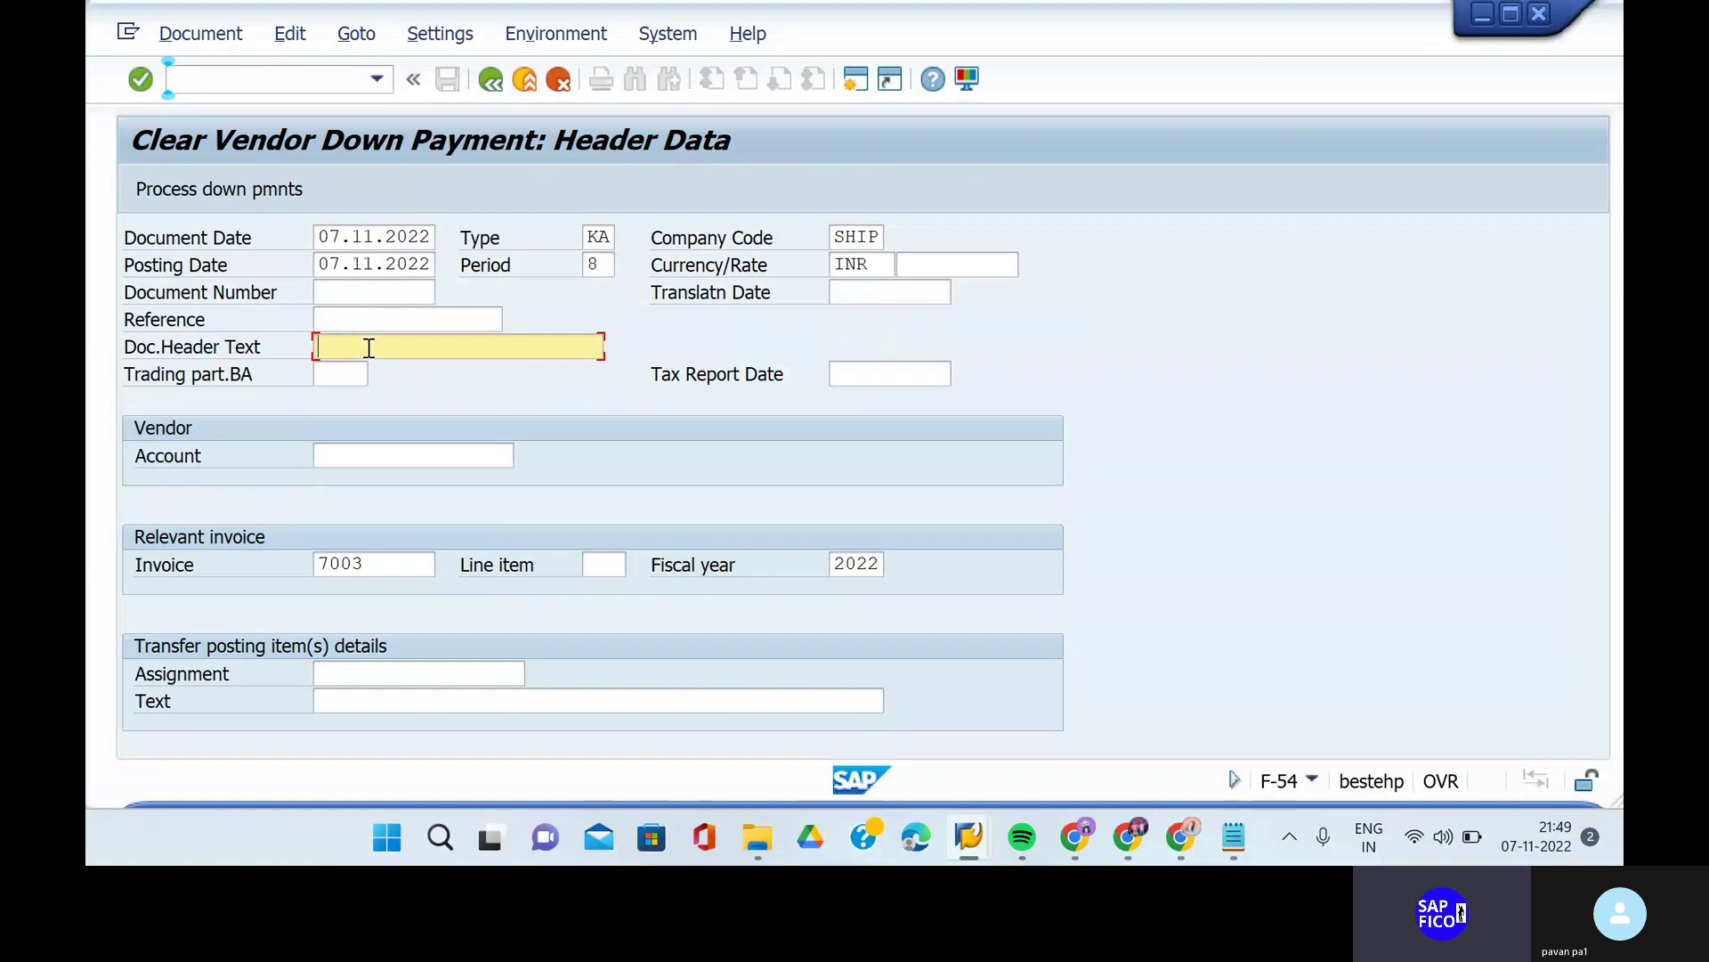
{"action": "type", "text": "CLEARING"}
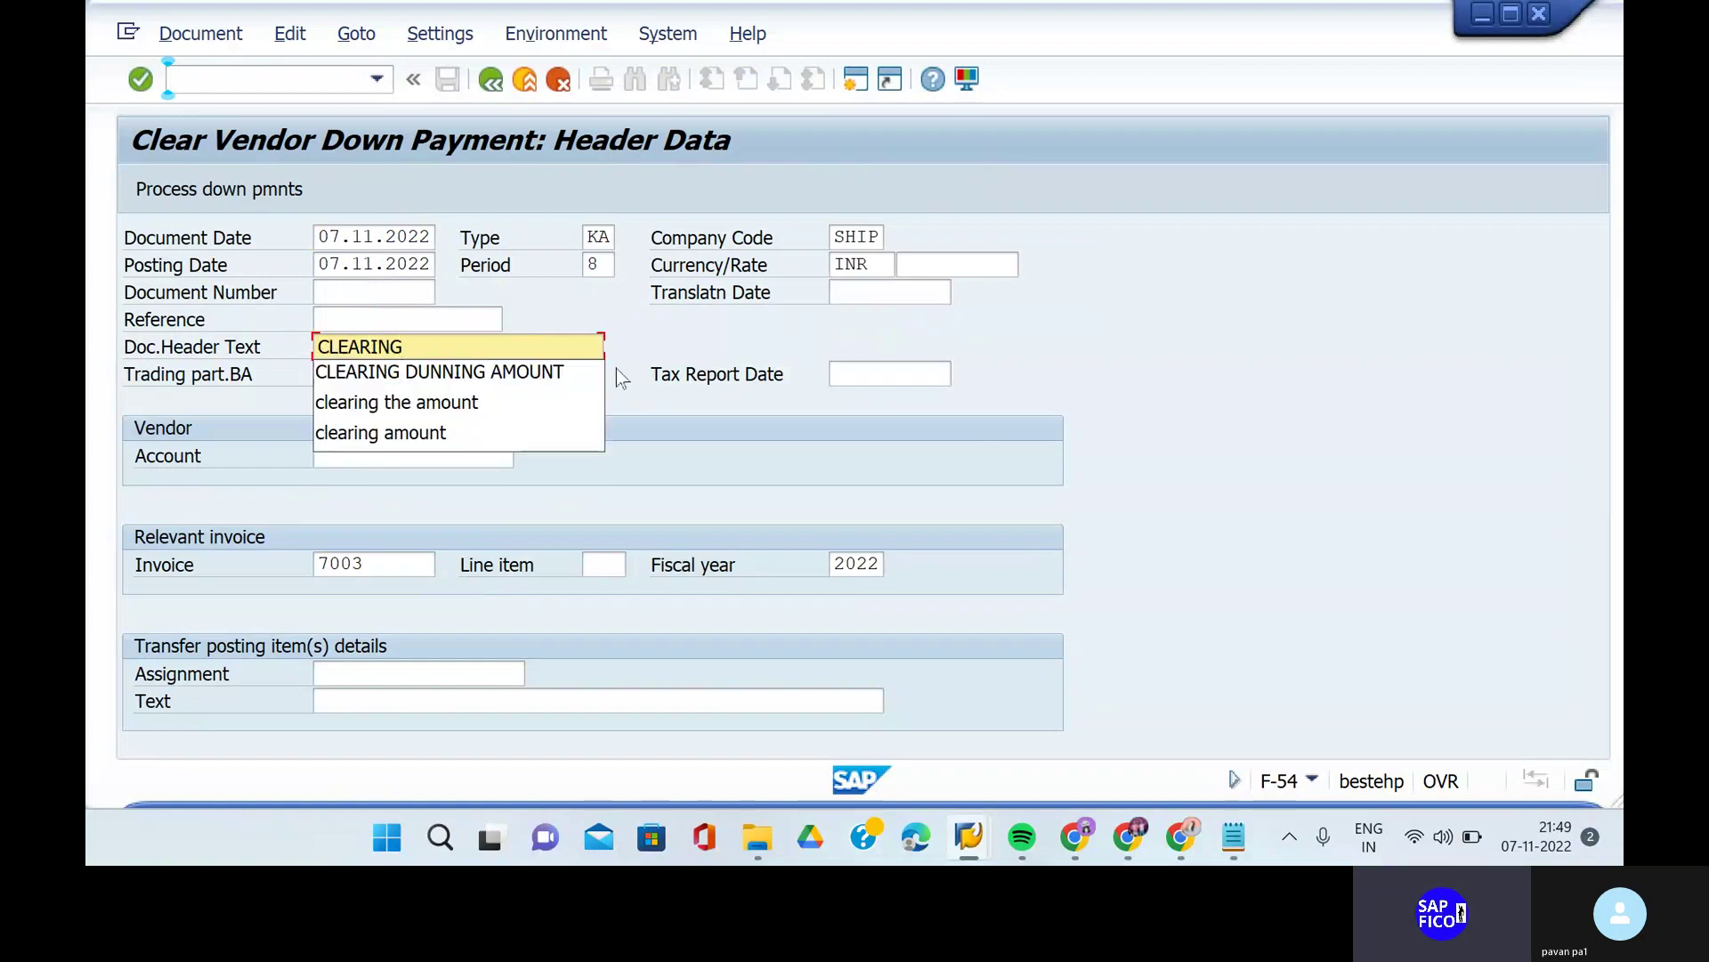
{"action": "type", "text": " DOWNPAY"}
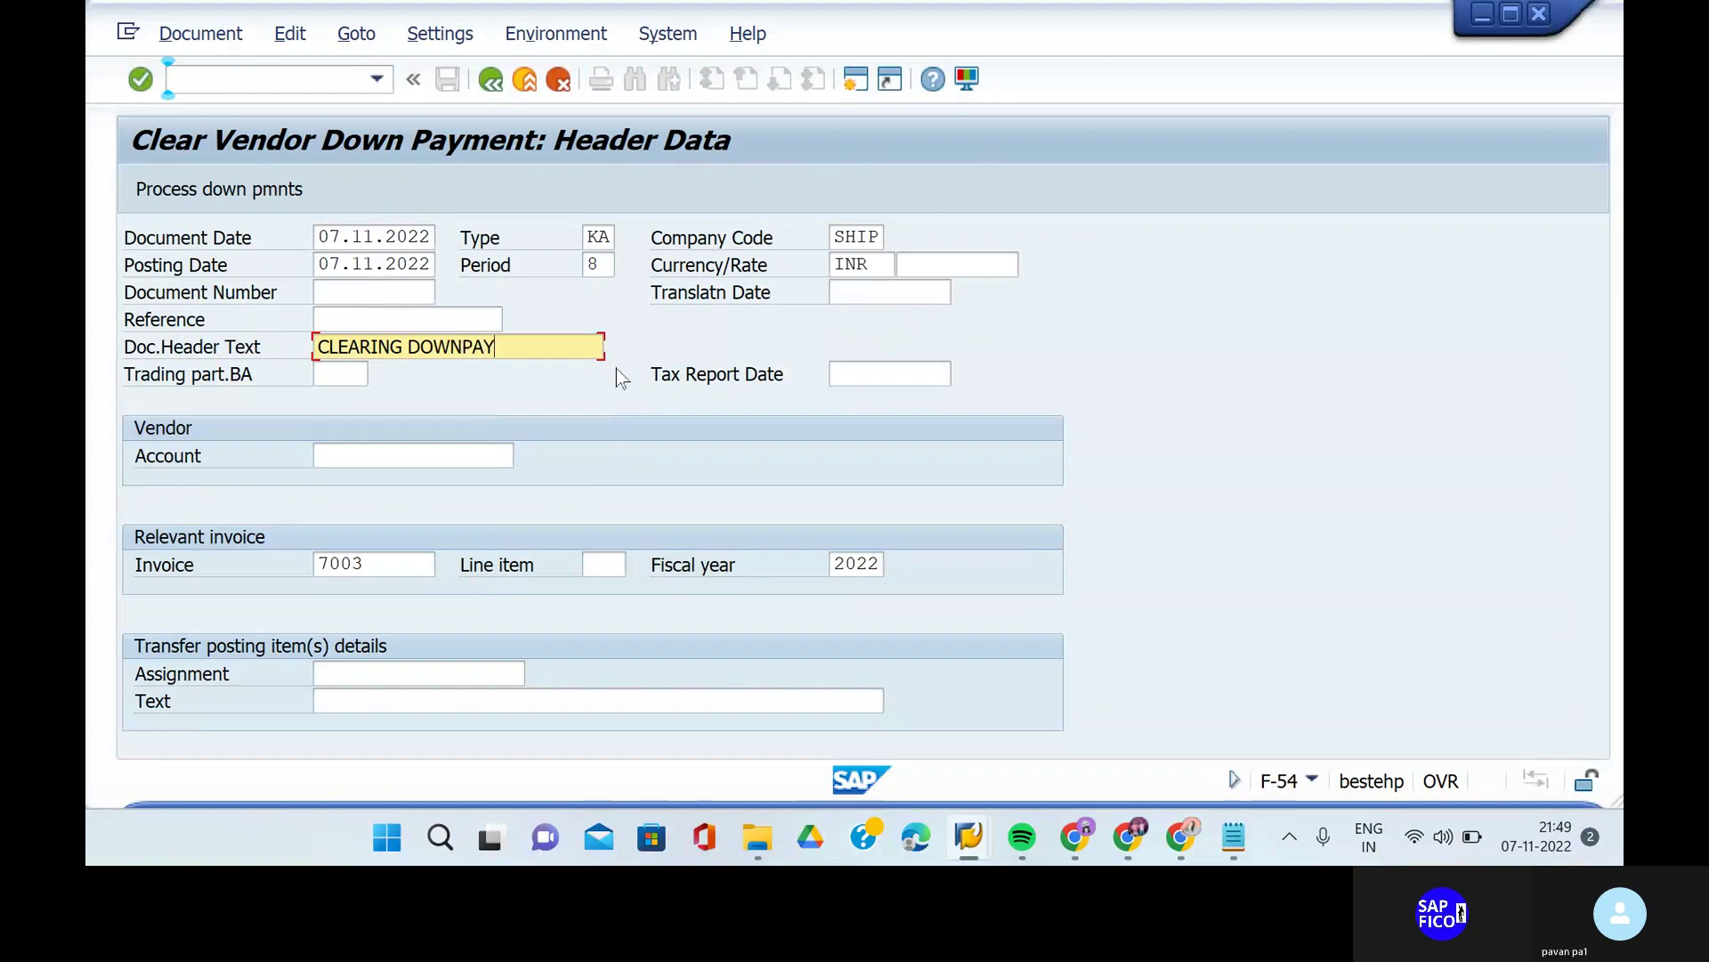
{"action": "type", "text": "MENT PO"}
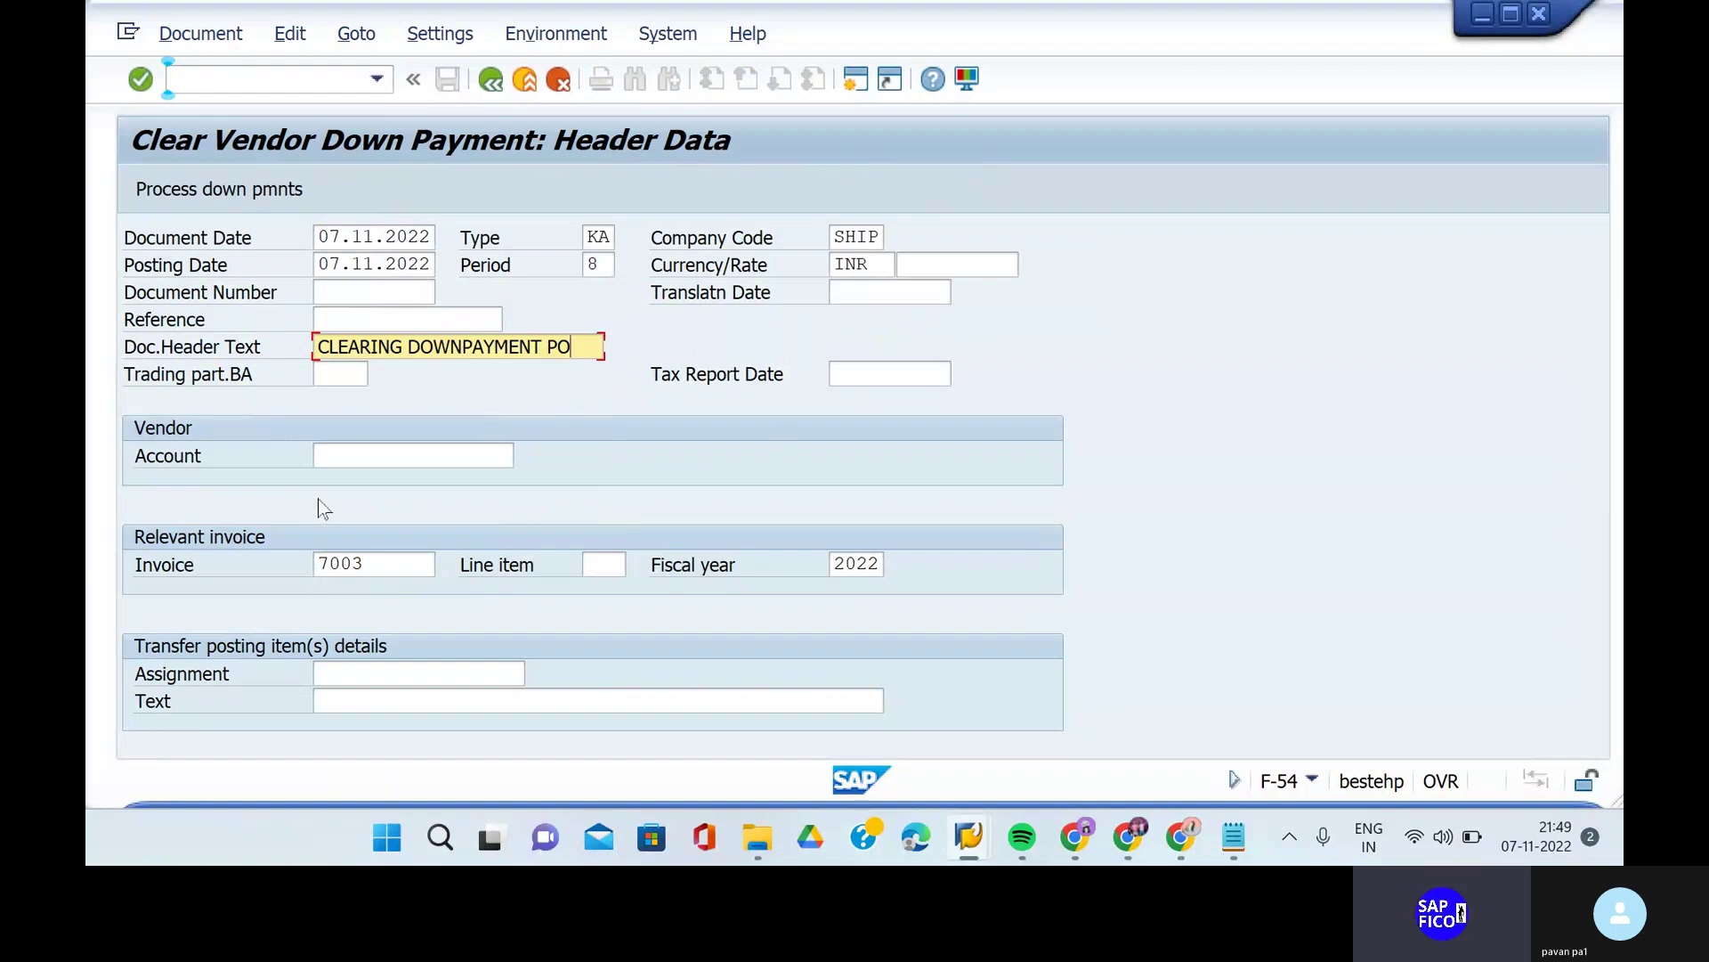
- Enter the account number of vendor RAMANA CO and empty the relevant invoice number
{"action": "left_click", "coordinate": [358, 465]}
{"action": "type", "text": "58"}
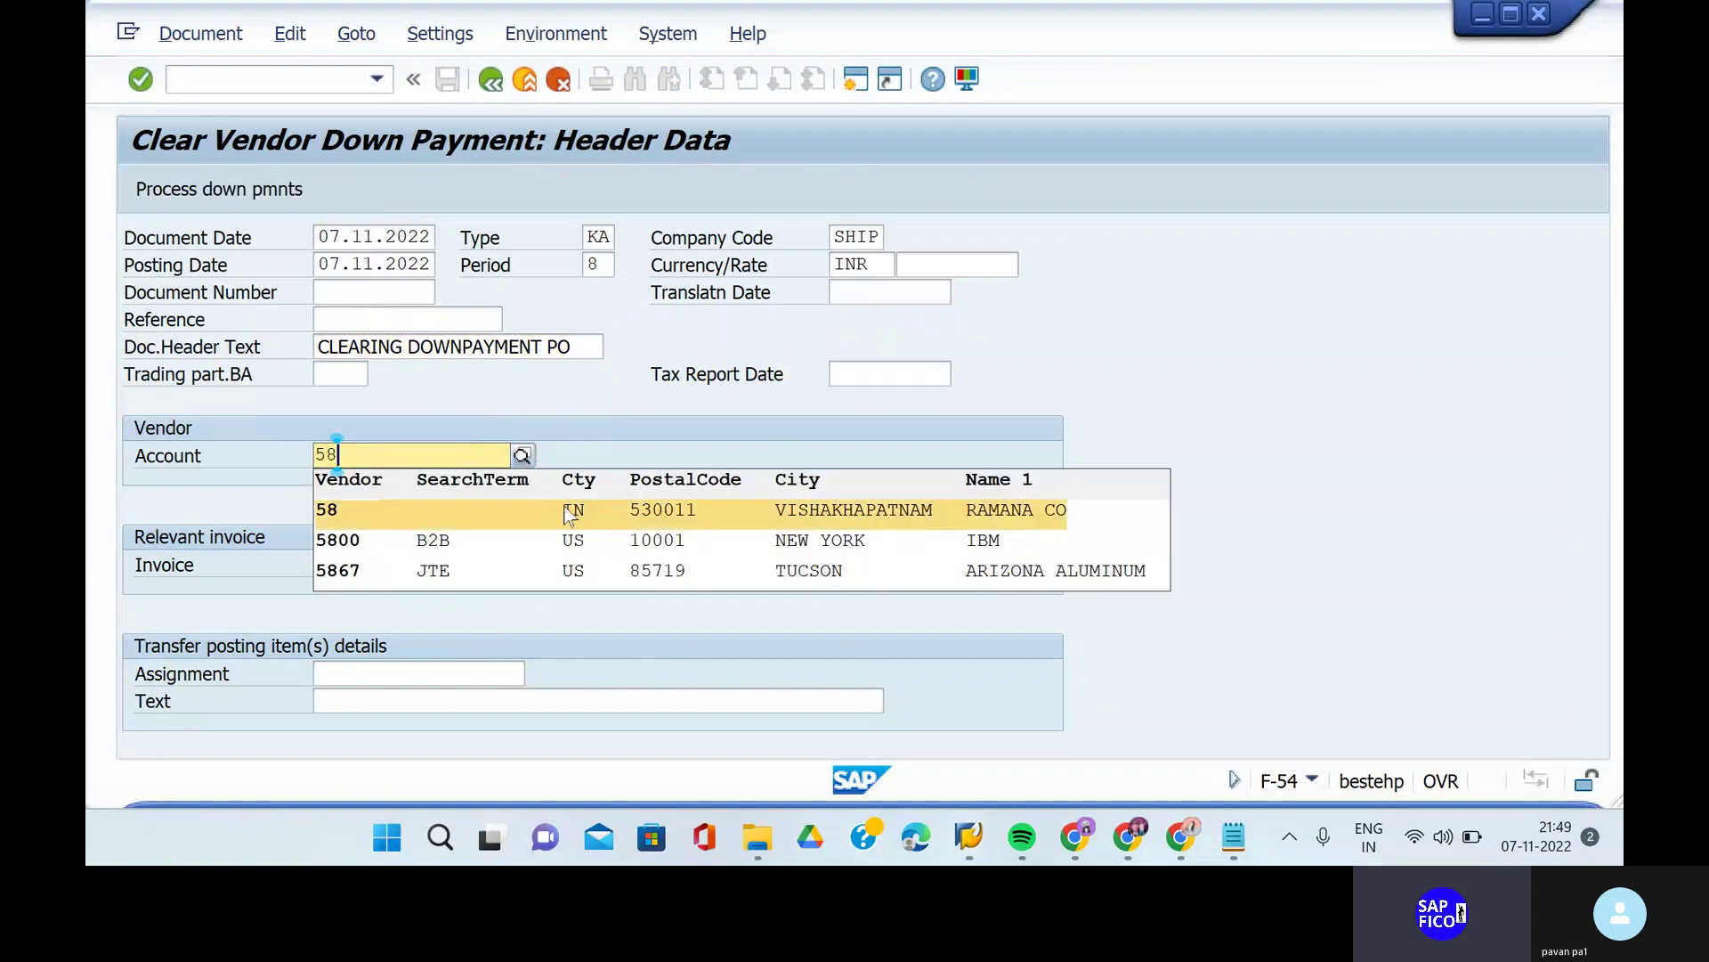
{"action": "left_click", "coordinate": [559, 509]}
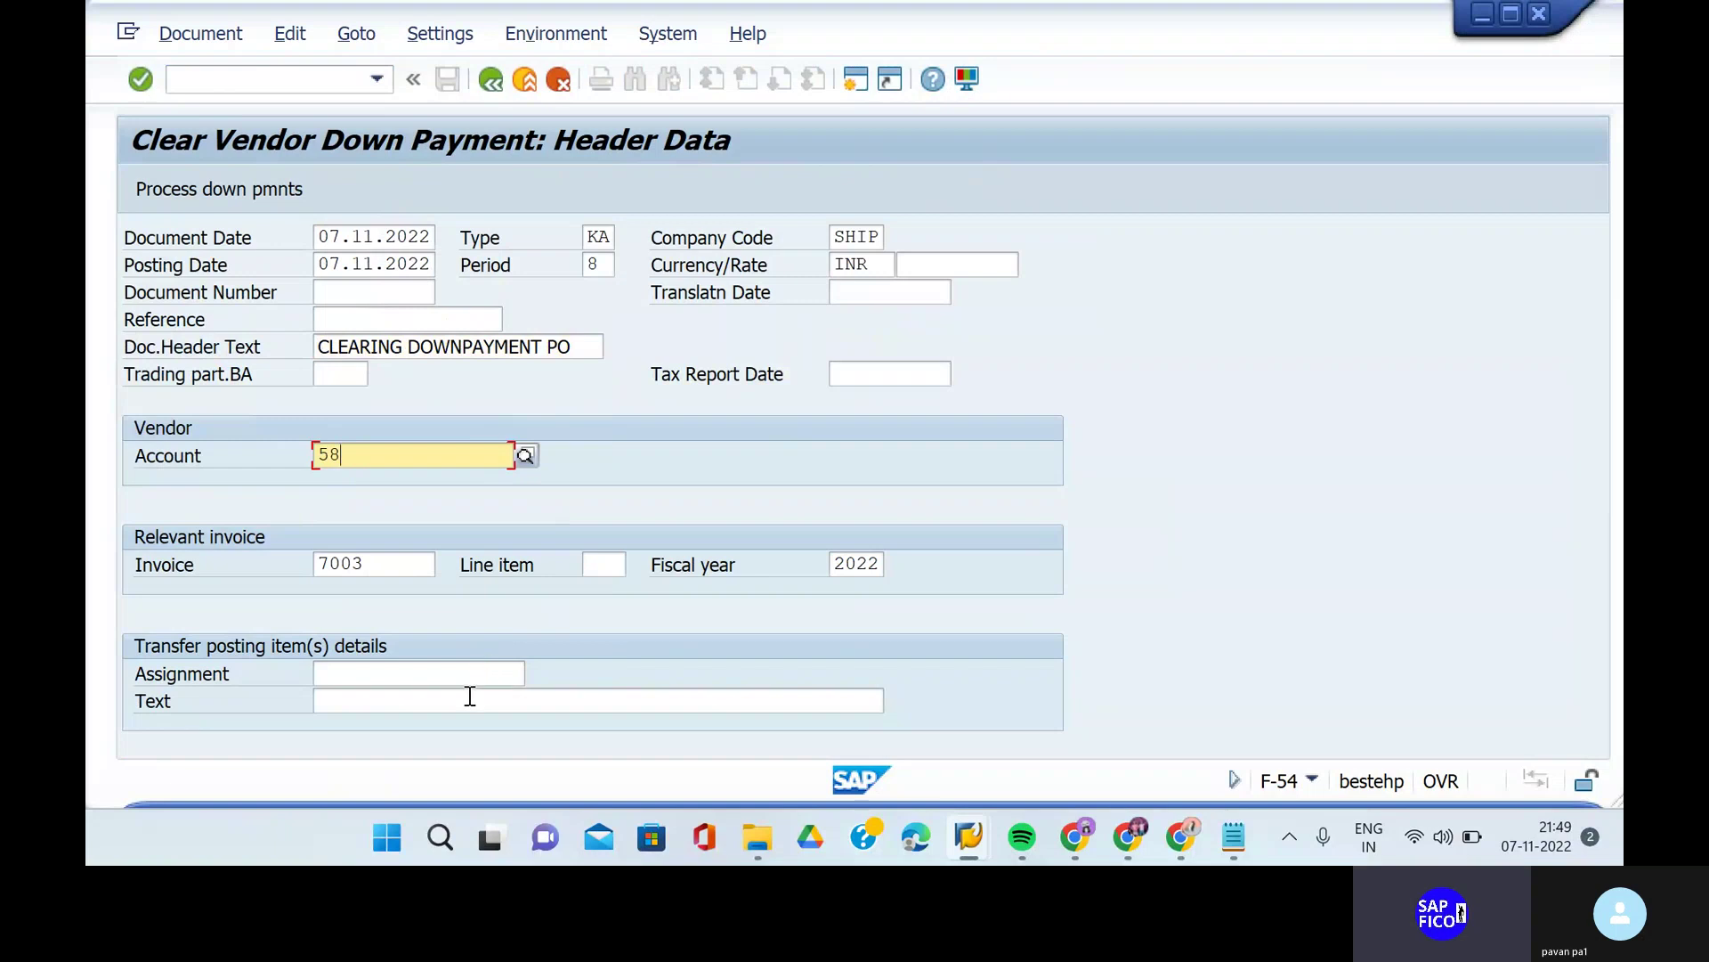
{"action": "left_click", "coordinate": [399, 561]}
{"action": "key", "text": "BackSpace"}
{"action": "key", "text": "BackSpace"}
{"action": "key", "text": "BackSpace"}
{"action": "key", "text": "BackSpace"}
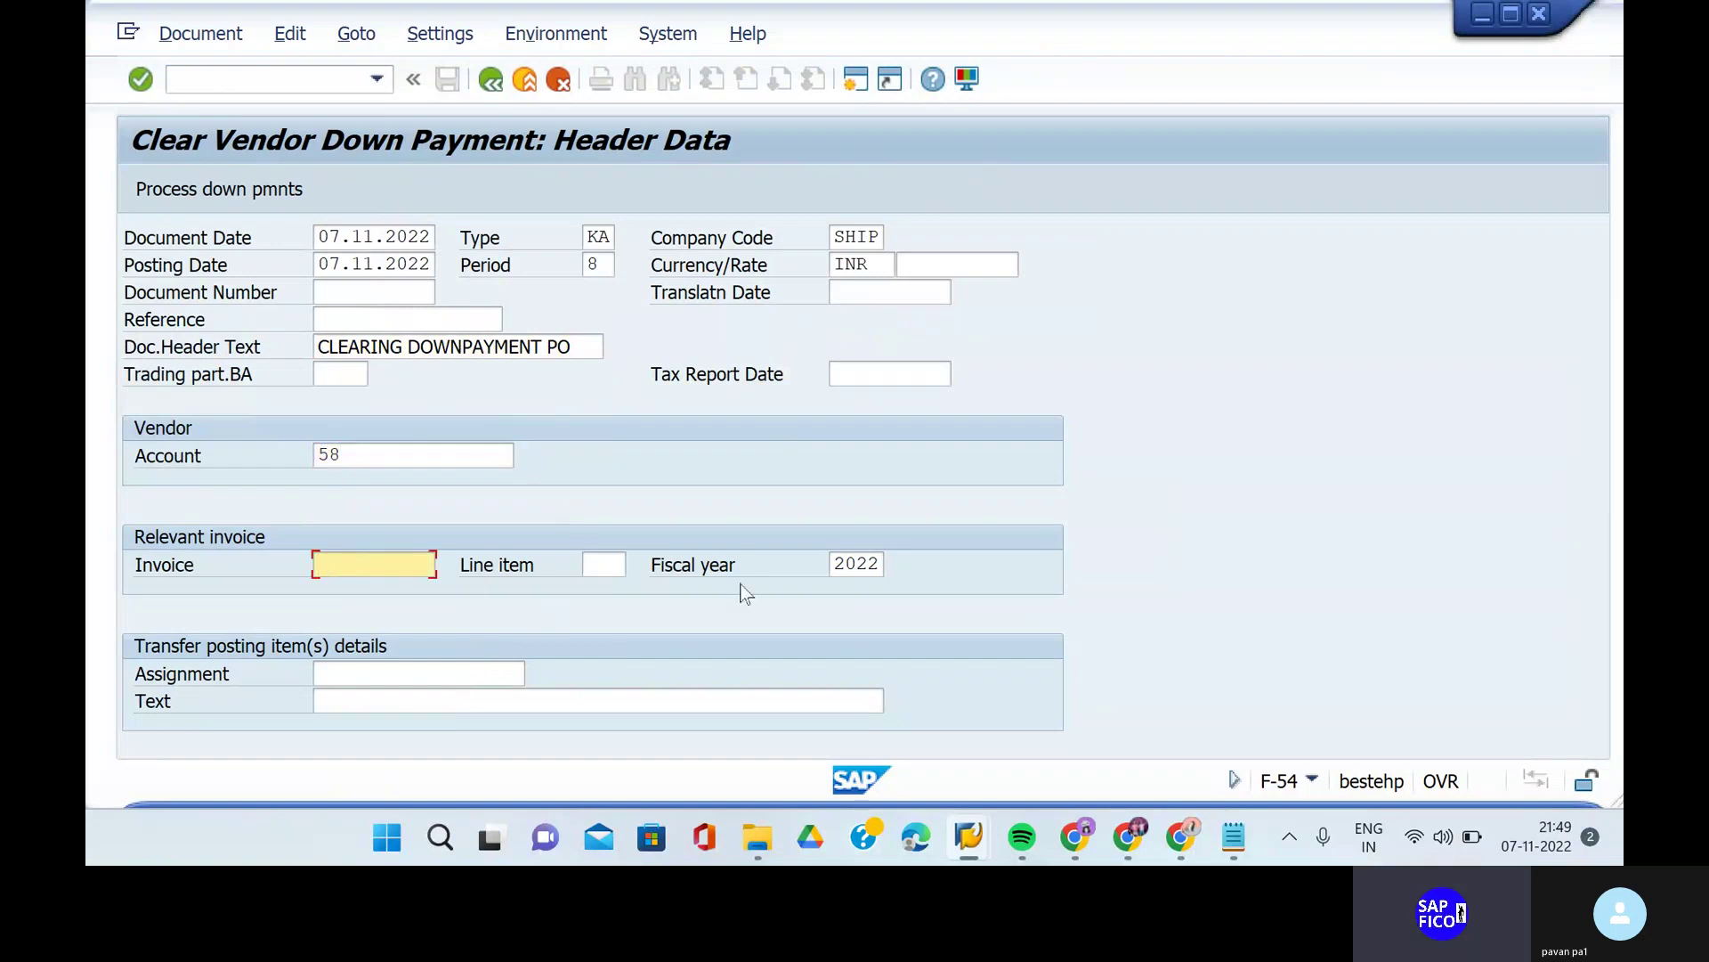
- Set the transfer posting text to CLEARING DOWNPAYMENT WITH PO
{"action": "left_click", "coordinate": [505, 701]}
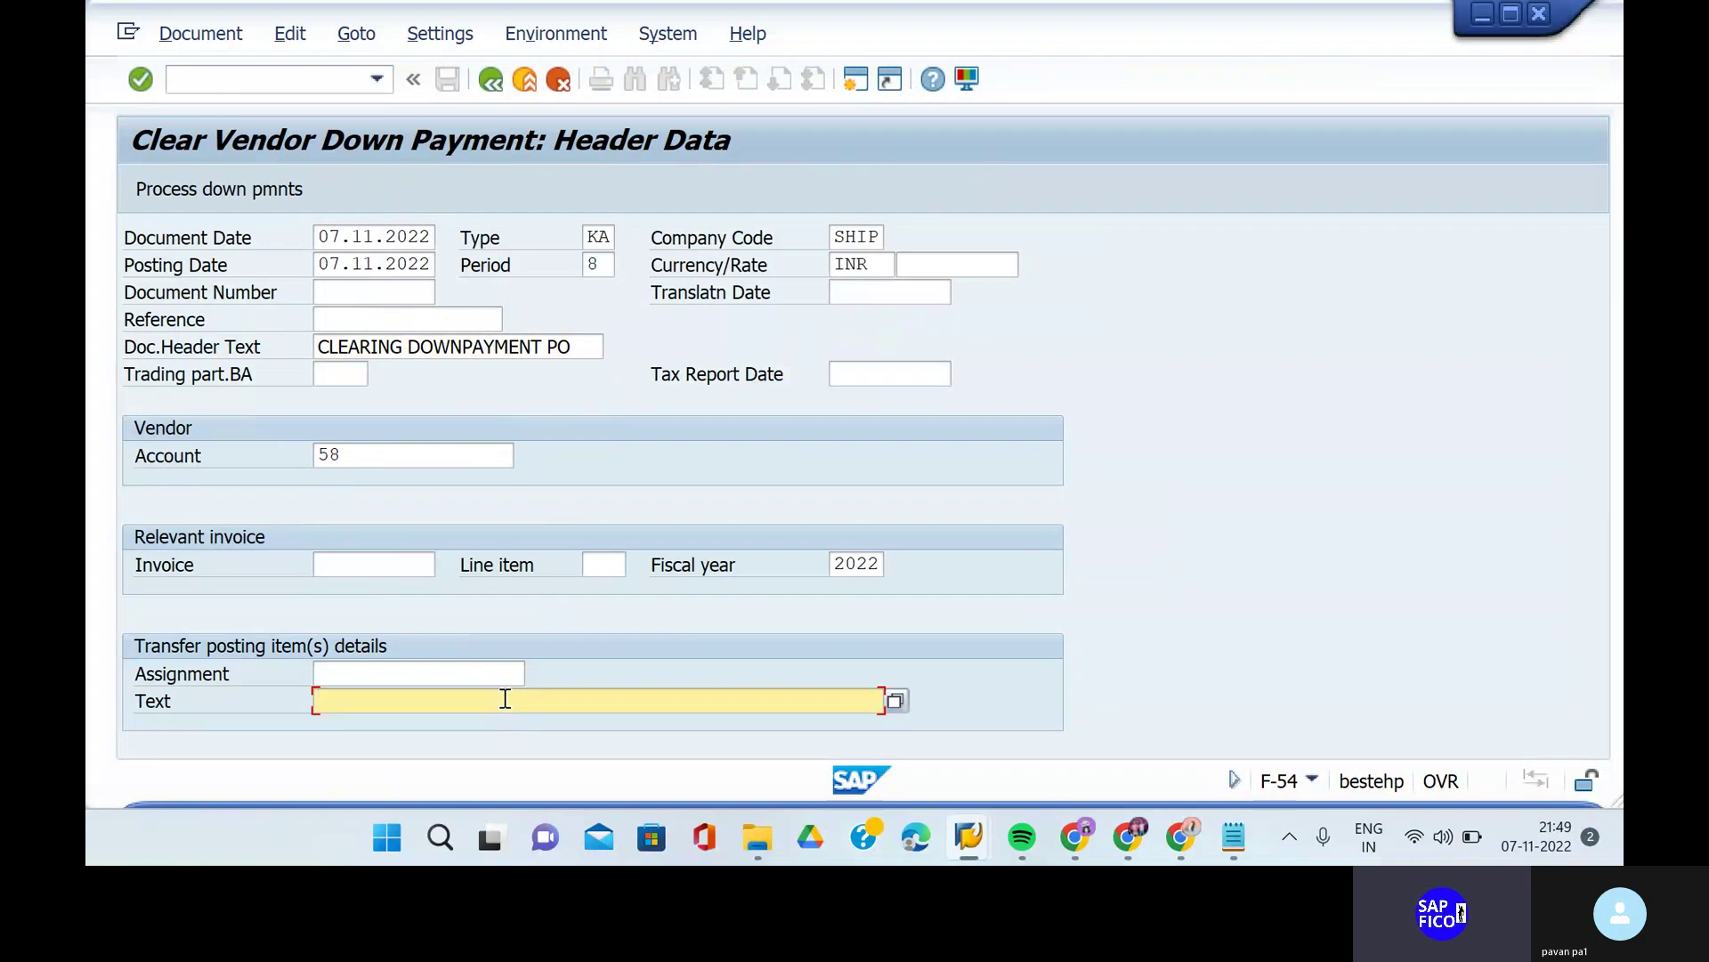
{"action": "type", "text": "CLEA"}
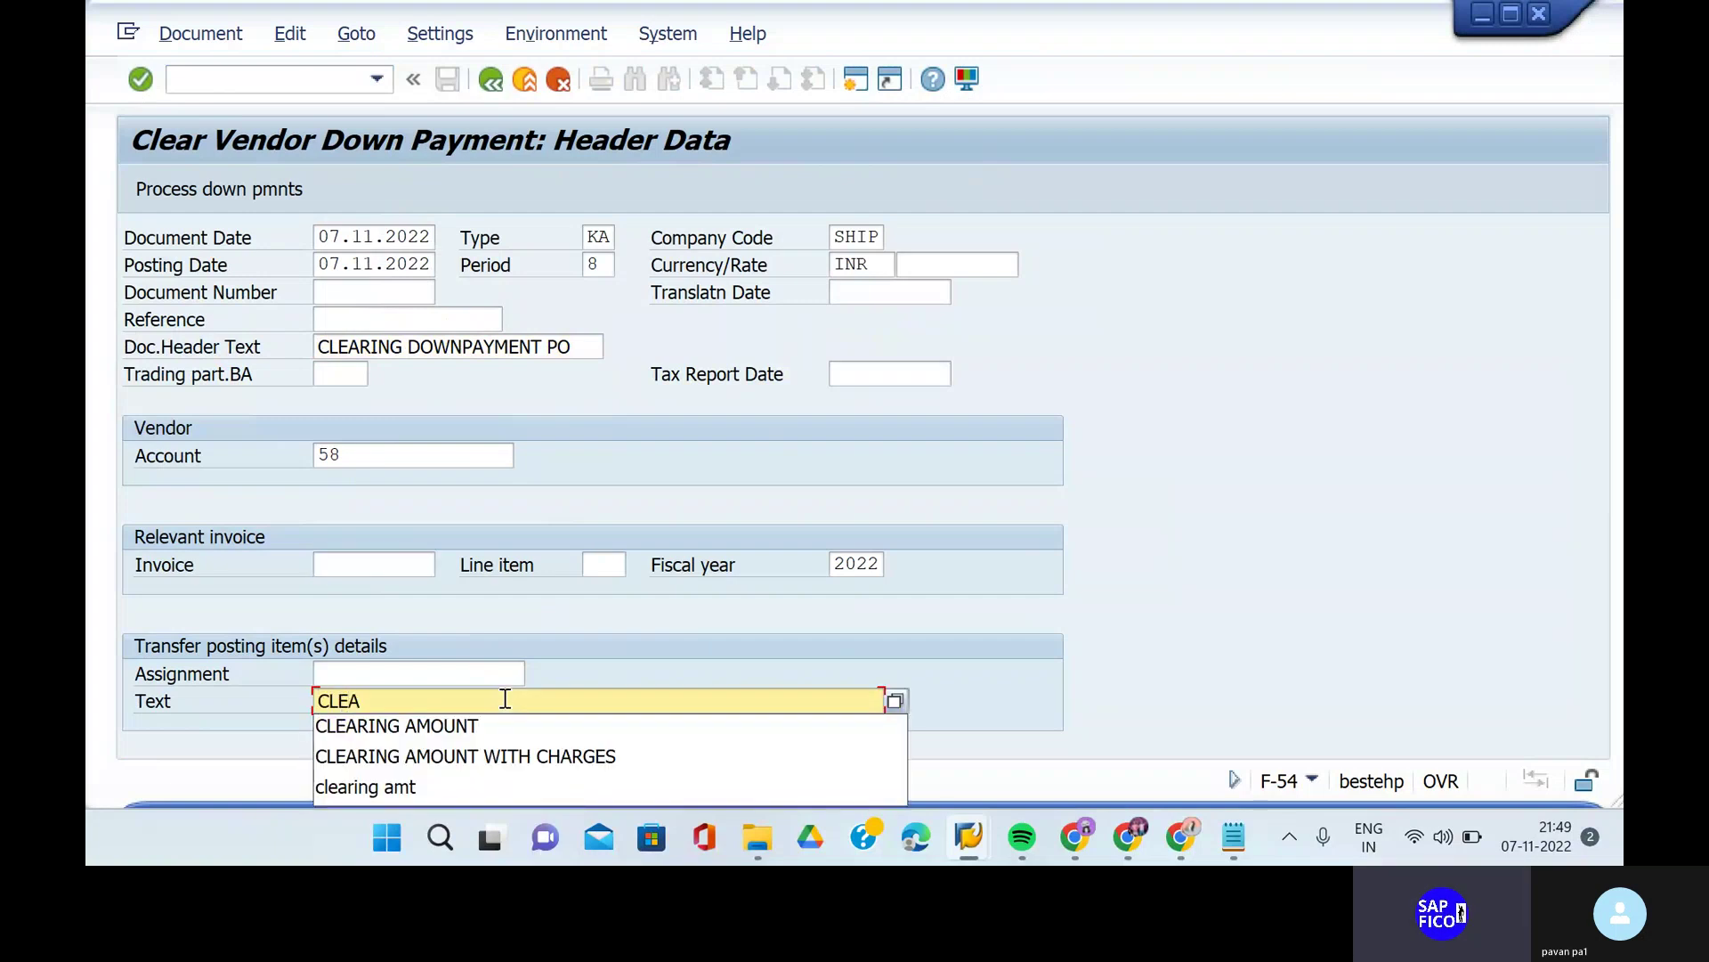
{"action": "type", "text": "RING DOW"}
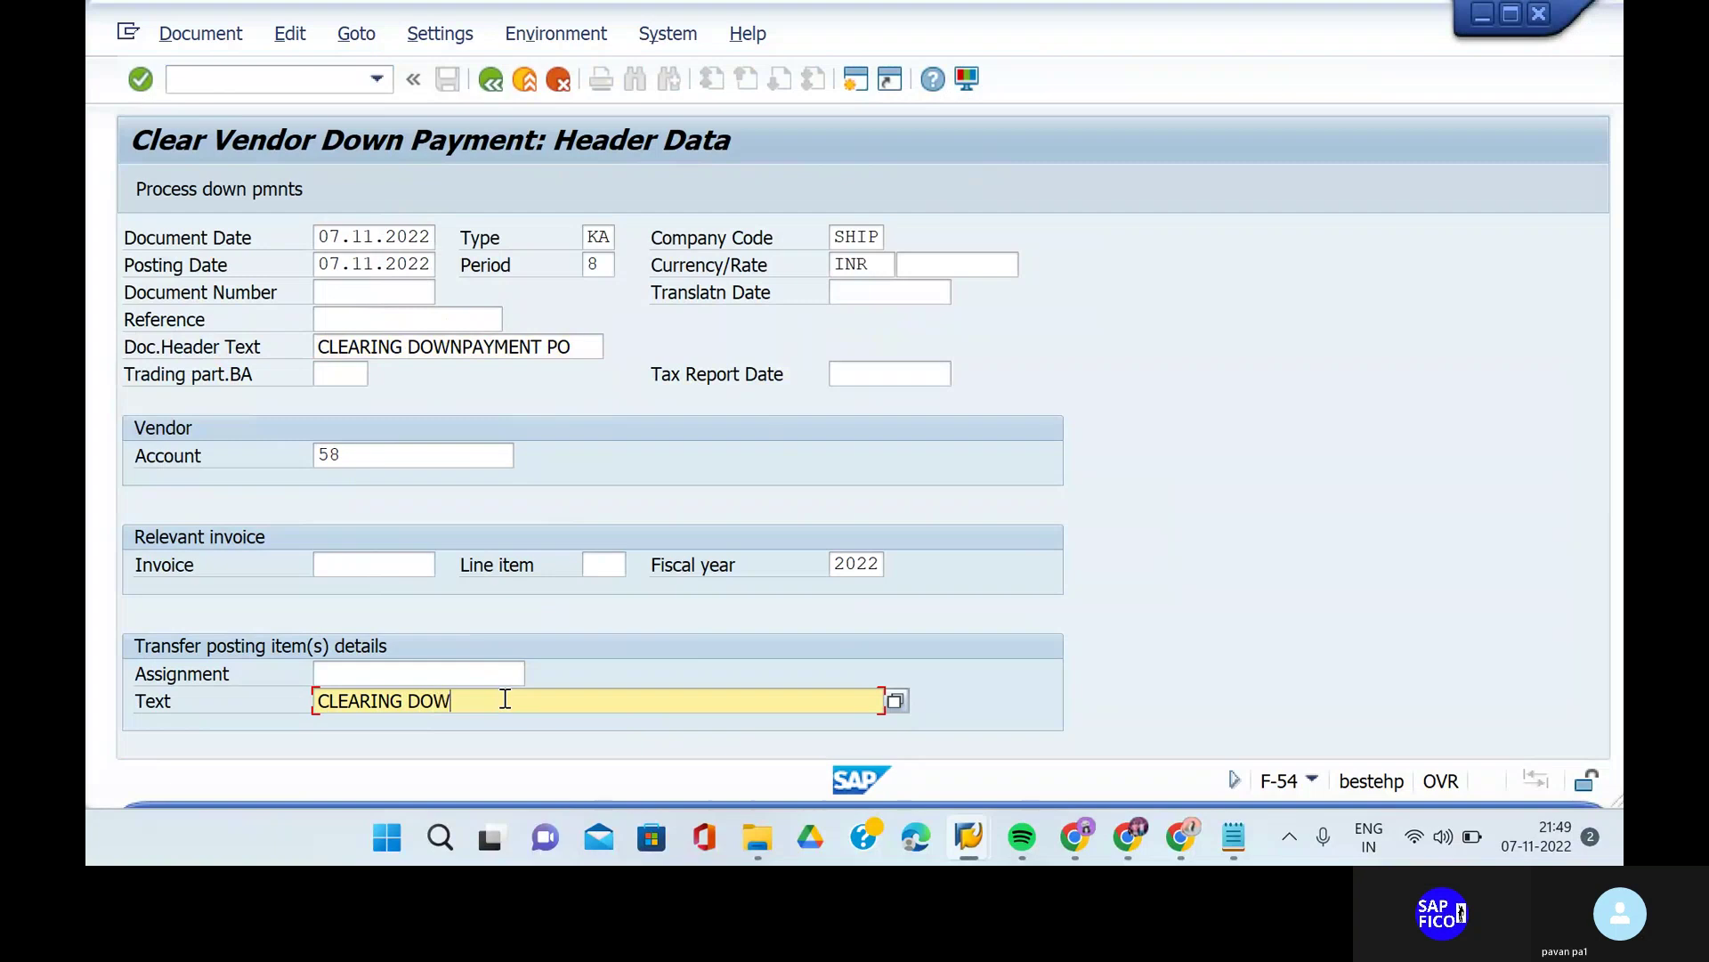
{"action": "type", "text": "NPAYMENT WITH PO"}
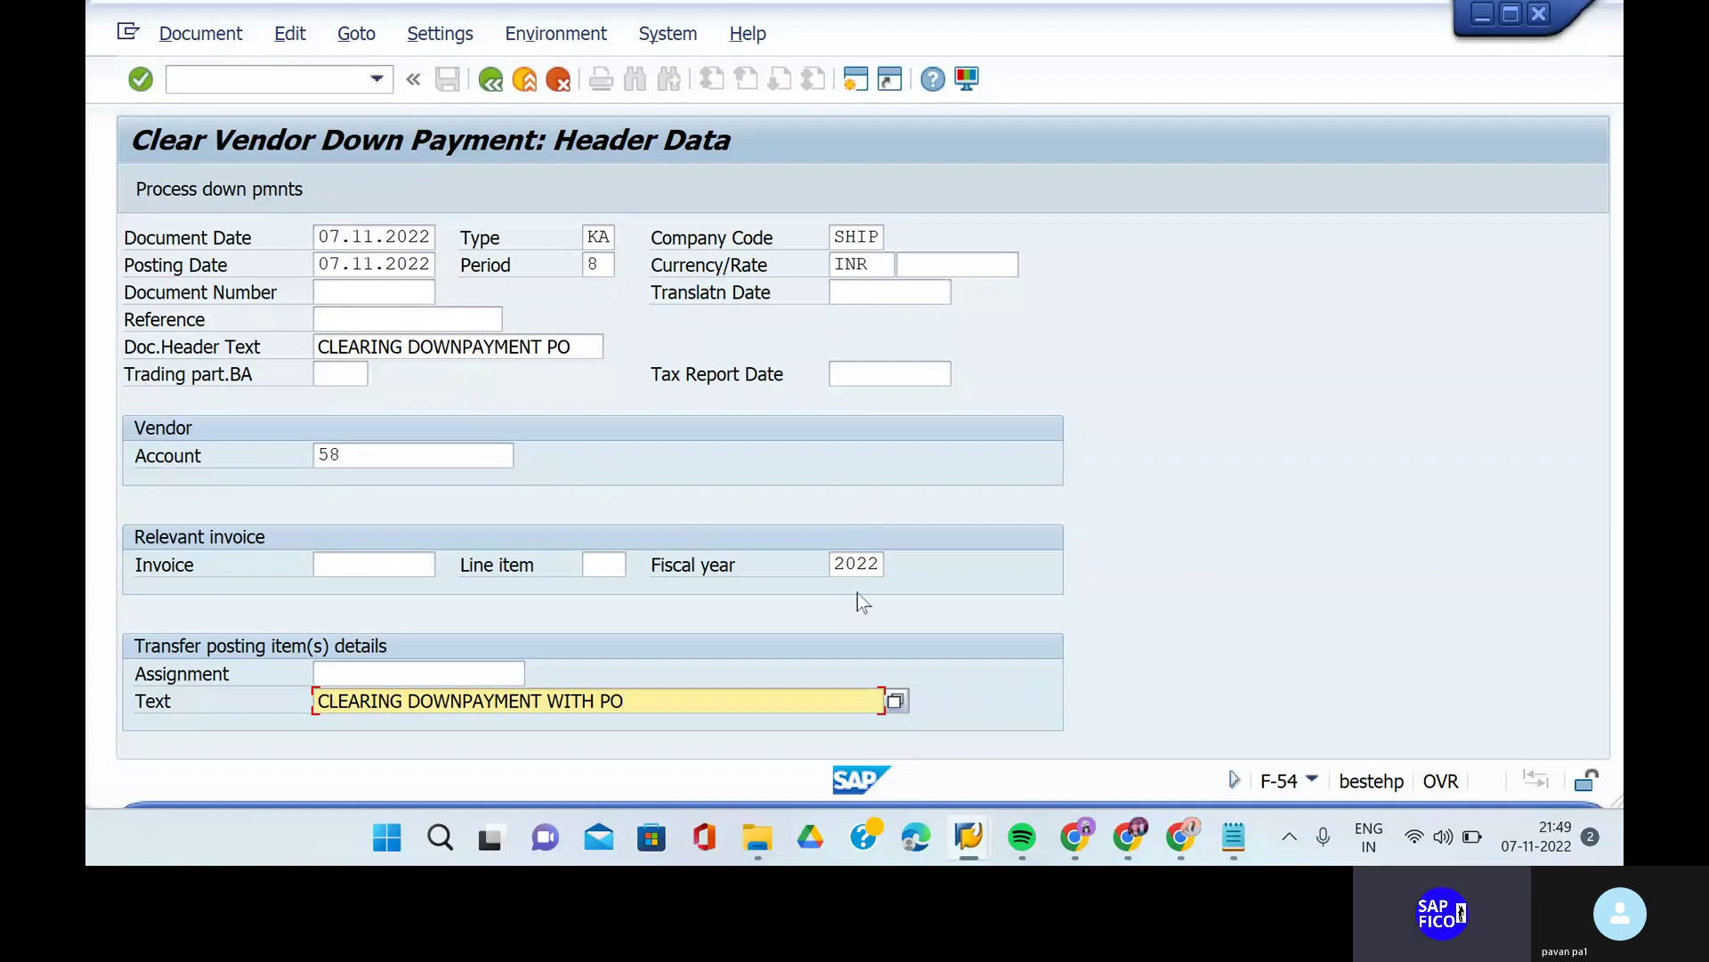
- Process the vendor's down payments, choose the 431.250,00 INR item for transfer posting and post the clearing document
{"action": "left_click", "coordinate": [283, 203]}
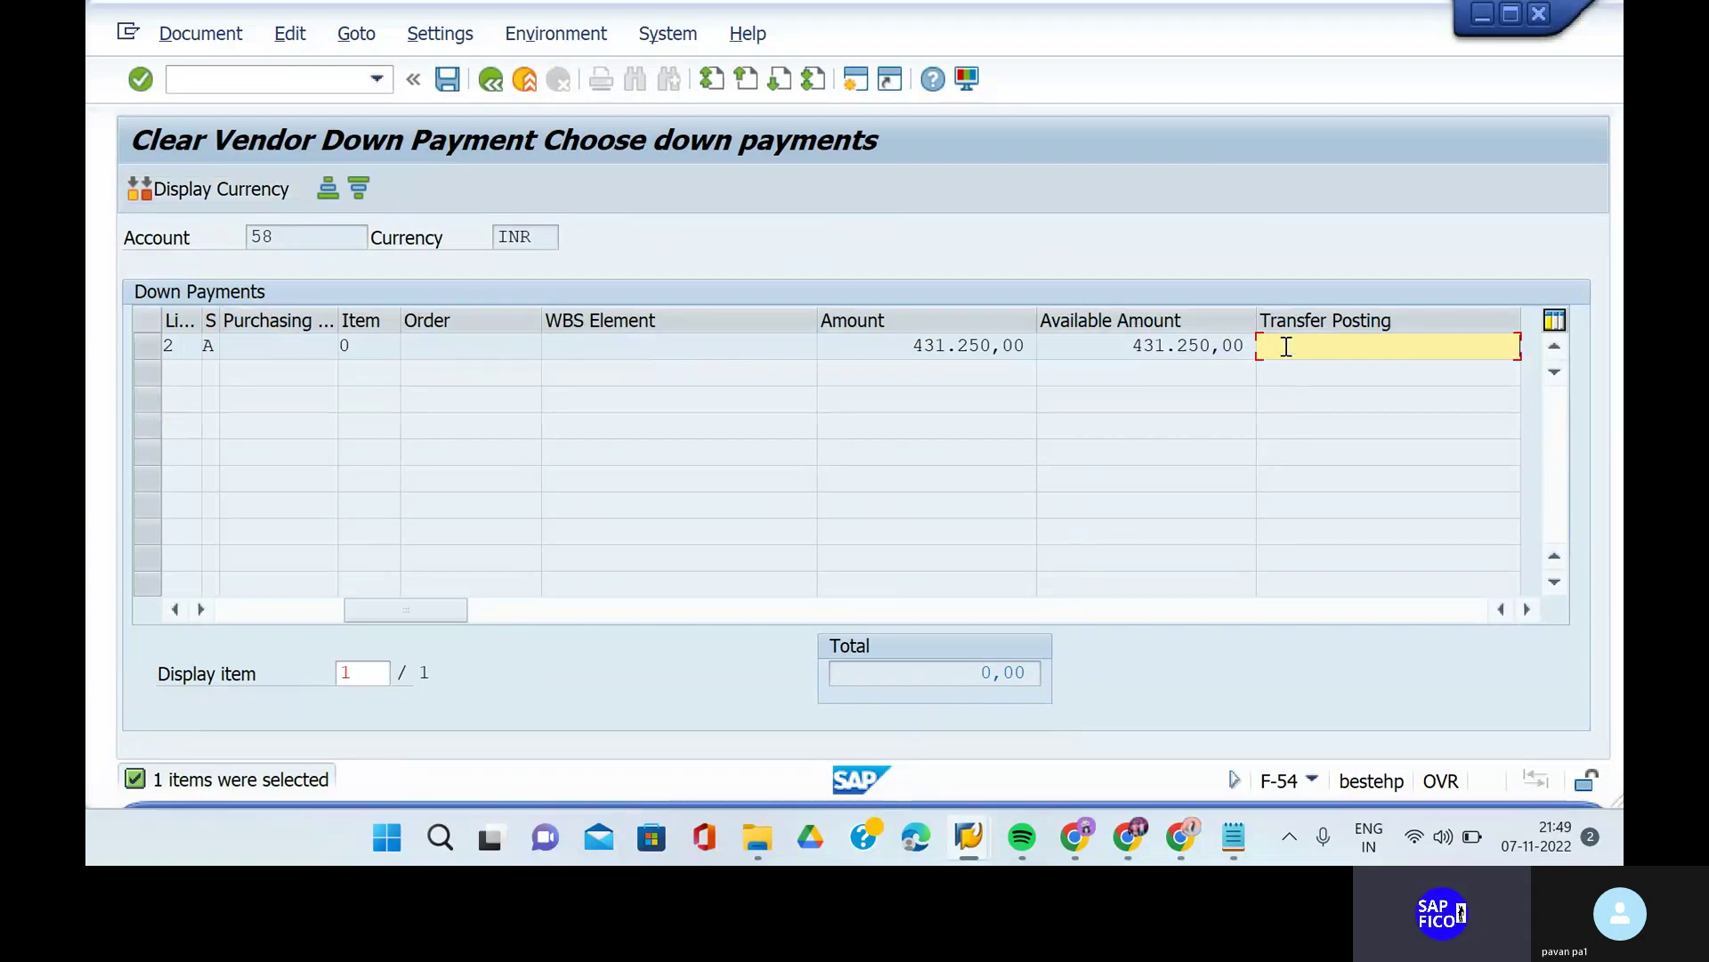
{"action": "double_click", "coordinate": [1377, 349]}
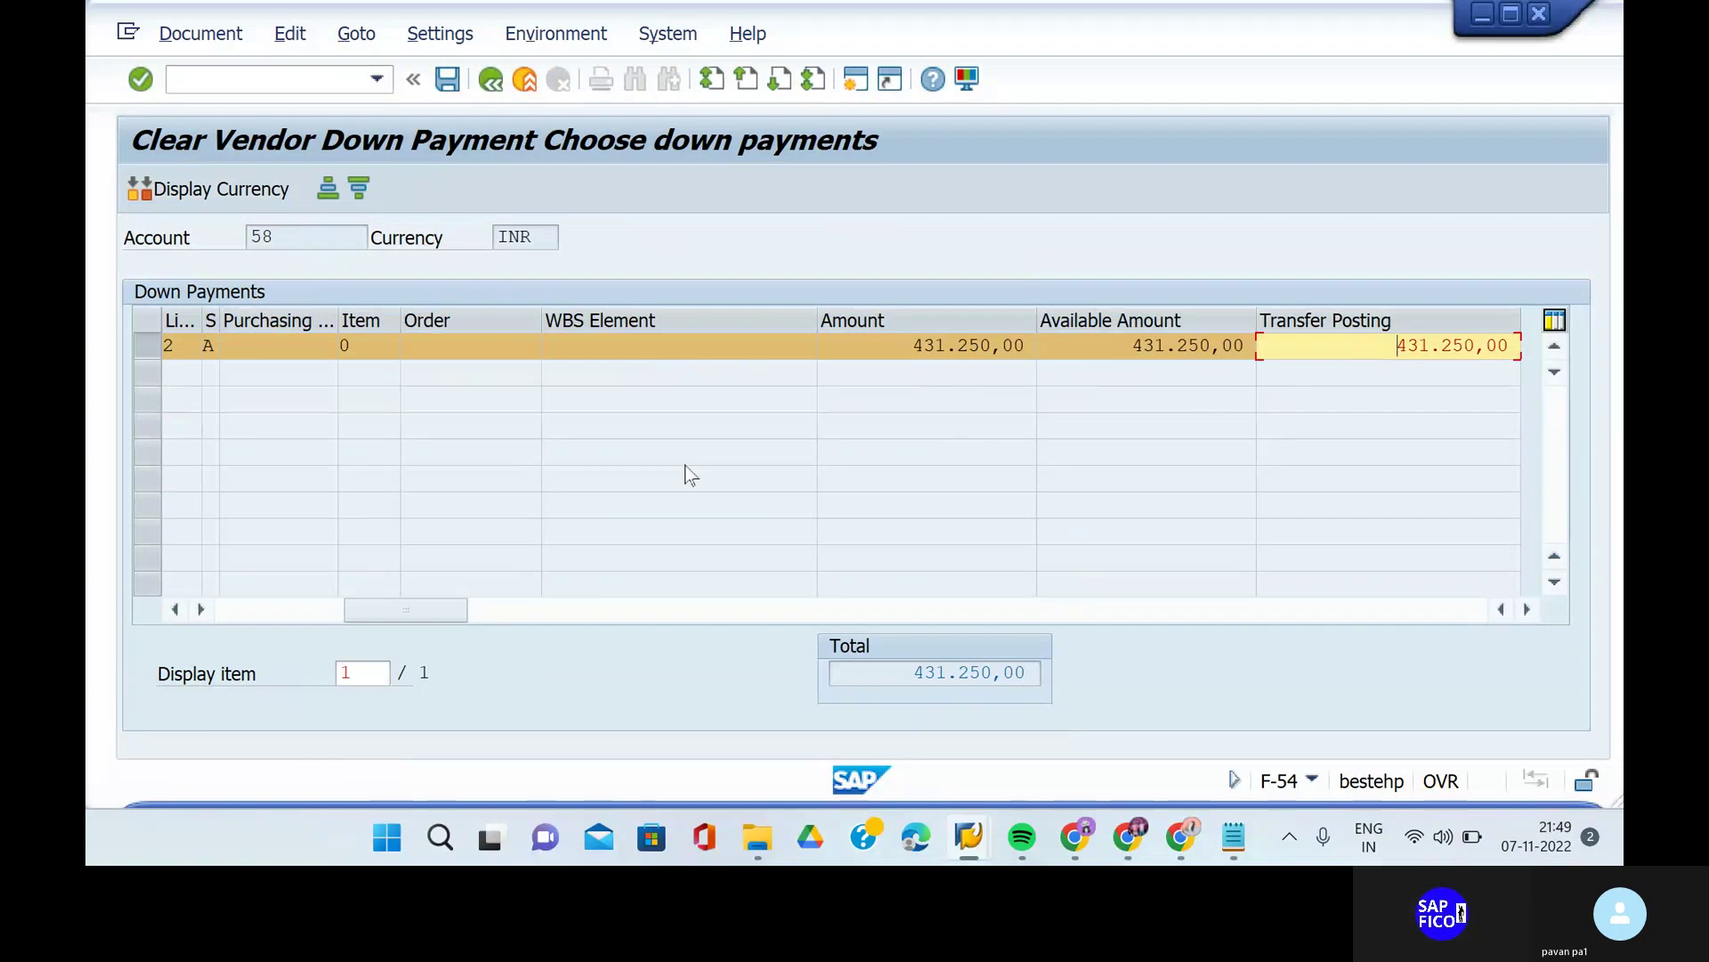
{"action": "left_click", "coordinate": [446, 92]}
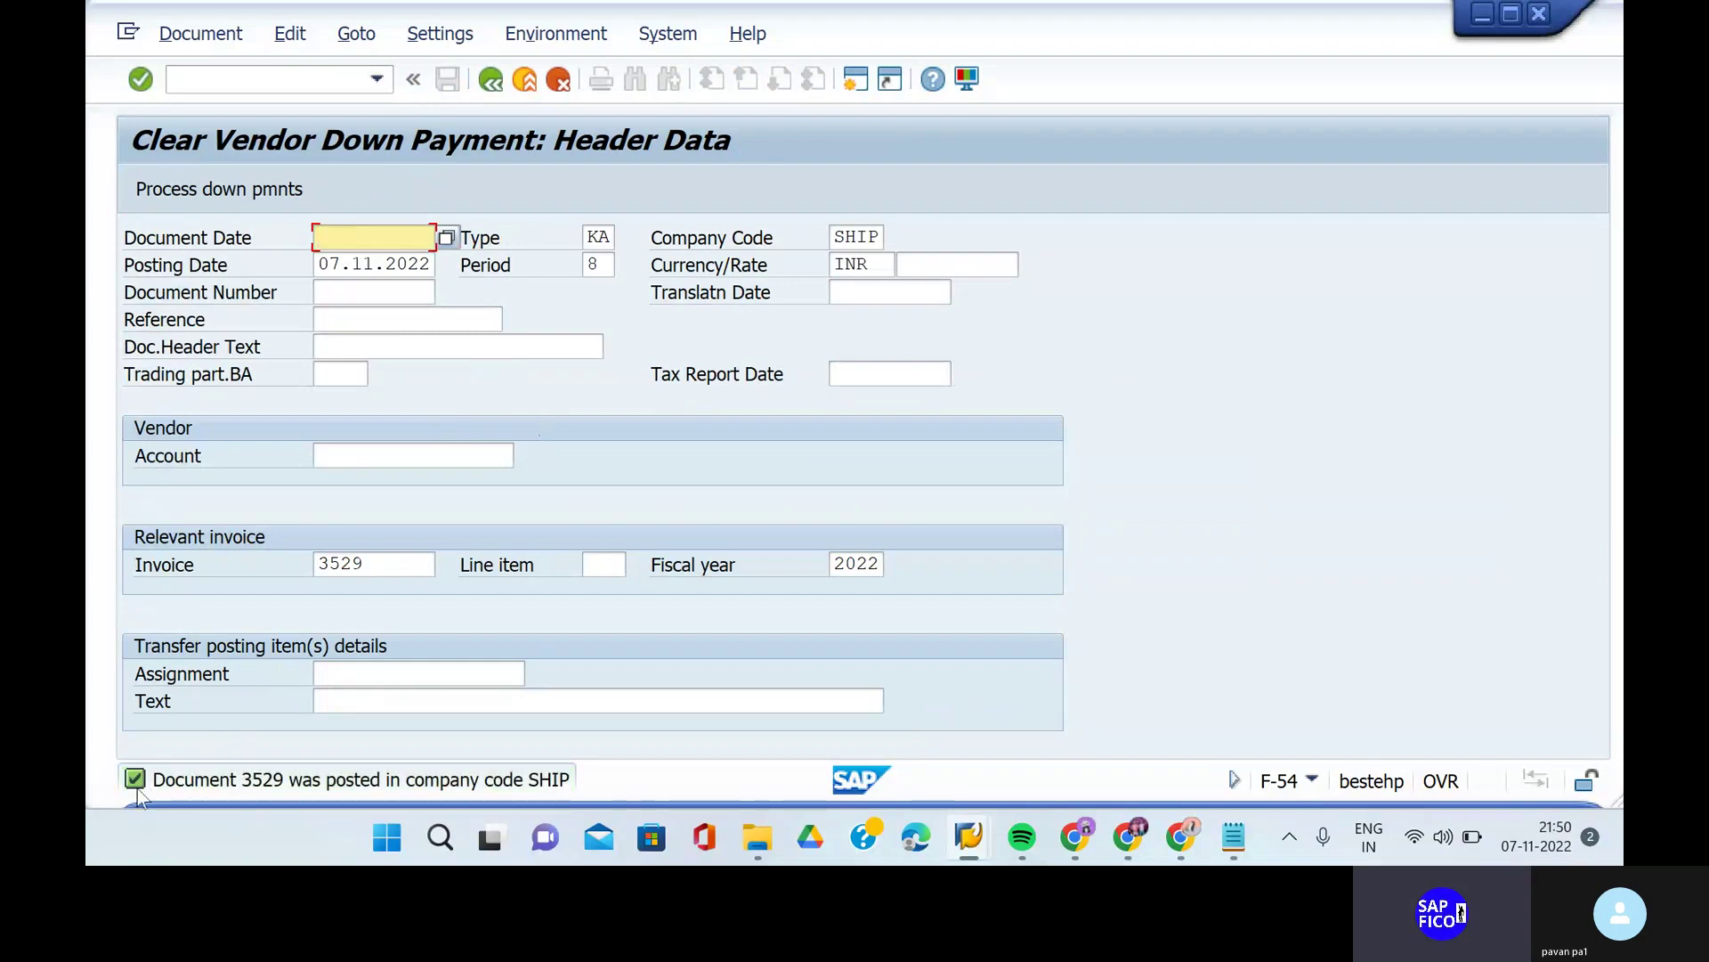
- Leave the clearing transaction and display the vendor's open line items again with FBL1N to review the cleared down payment
{"action": "left_click", "coordinate": [295, 81]}
{"action": "type", "text": "/N"}
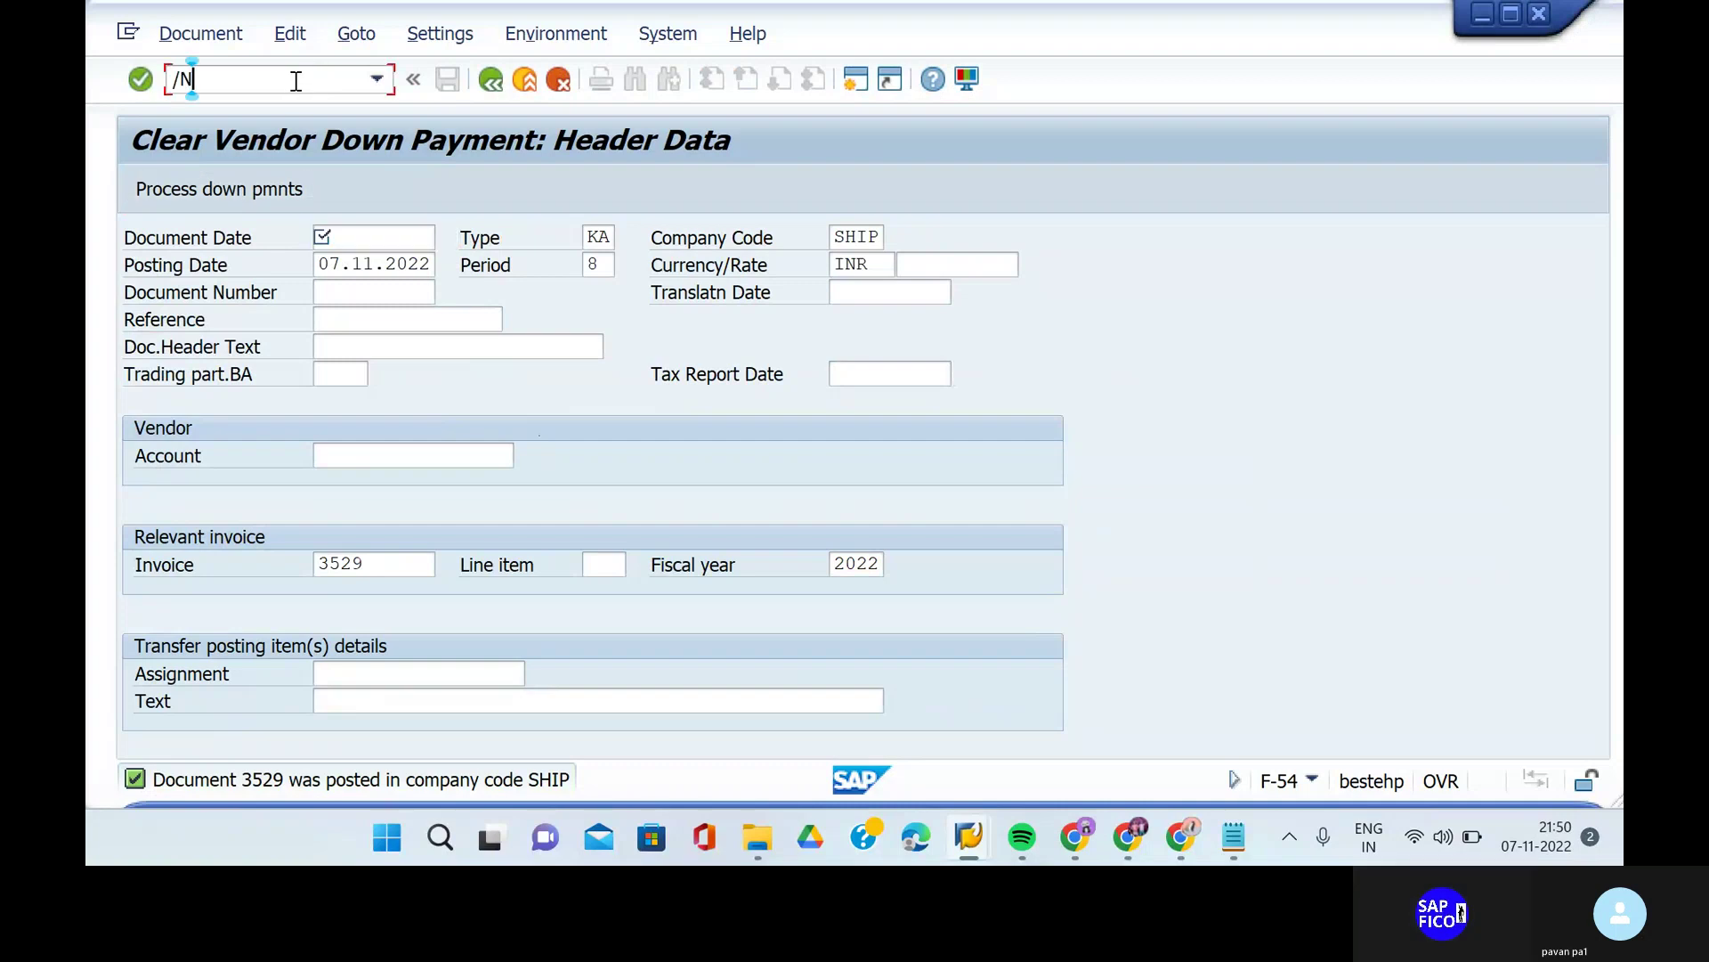
{"action": "key", "text": "Return"}
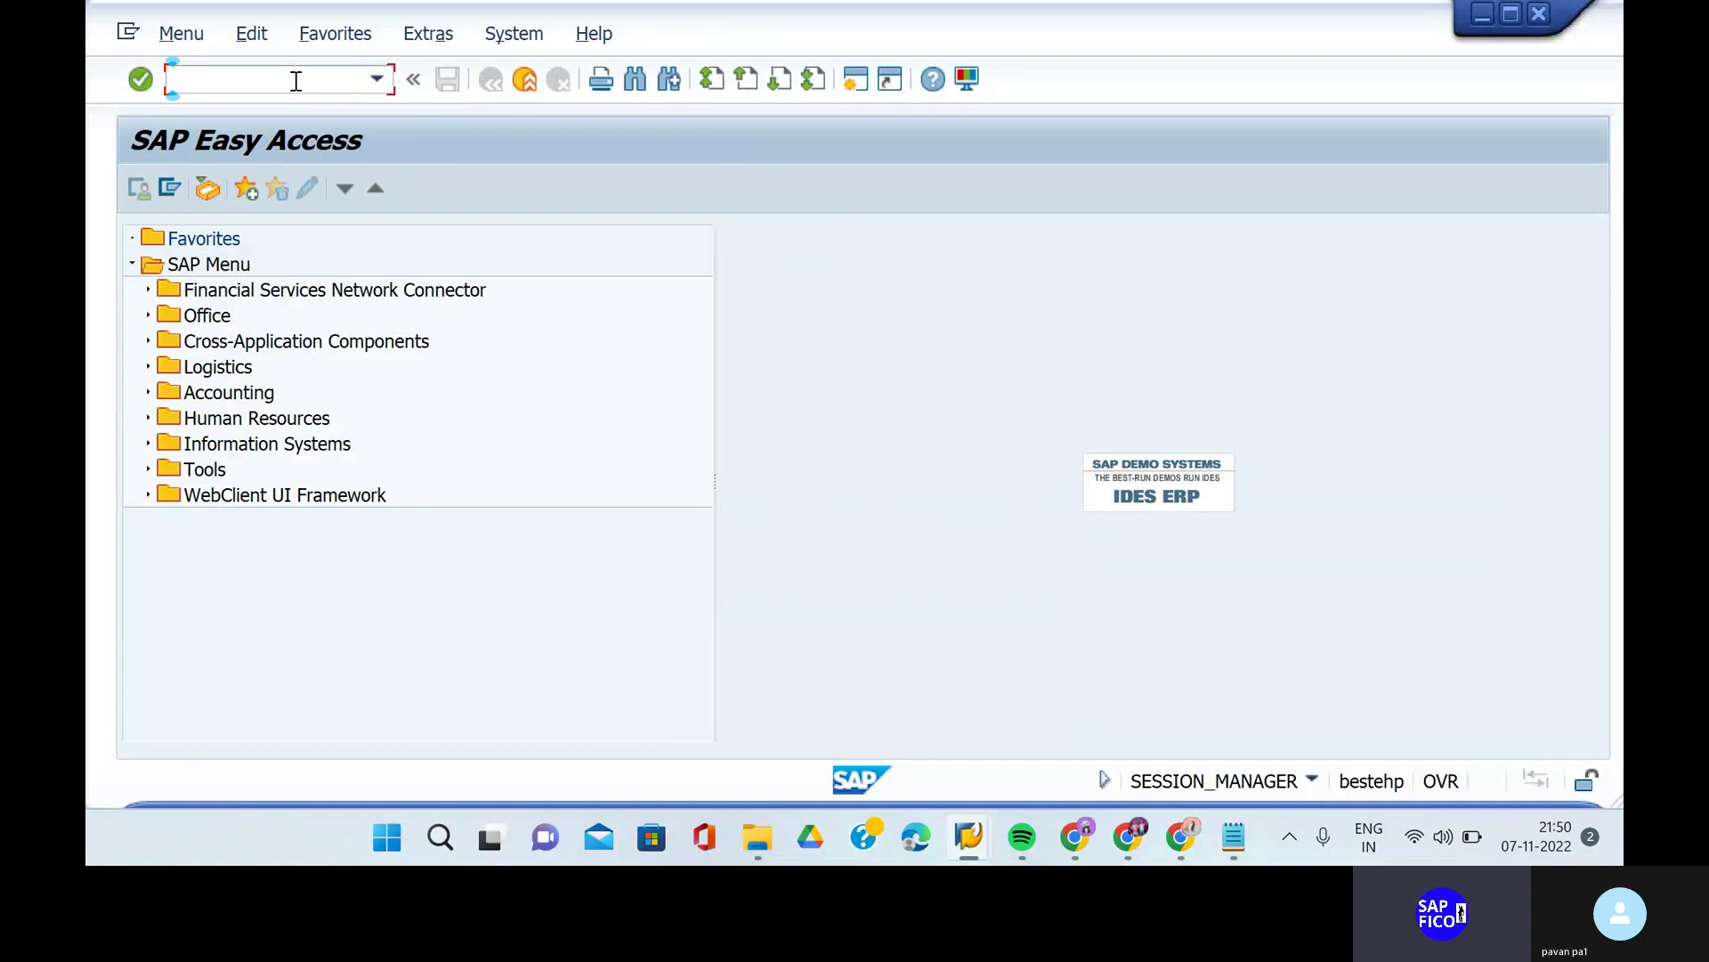
{"action": "type", "text": "FB;"}
{"action": "key", "text": "BackSpace"}
{"action": "type", "text": "L1N"}
{"action": "key", "text": "Return"}
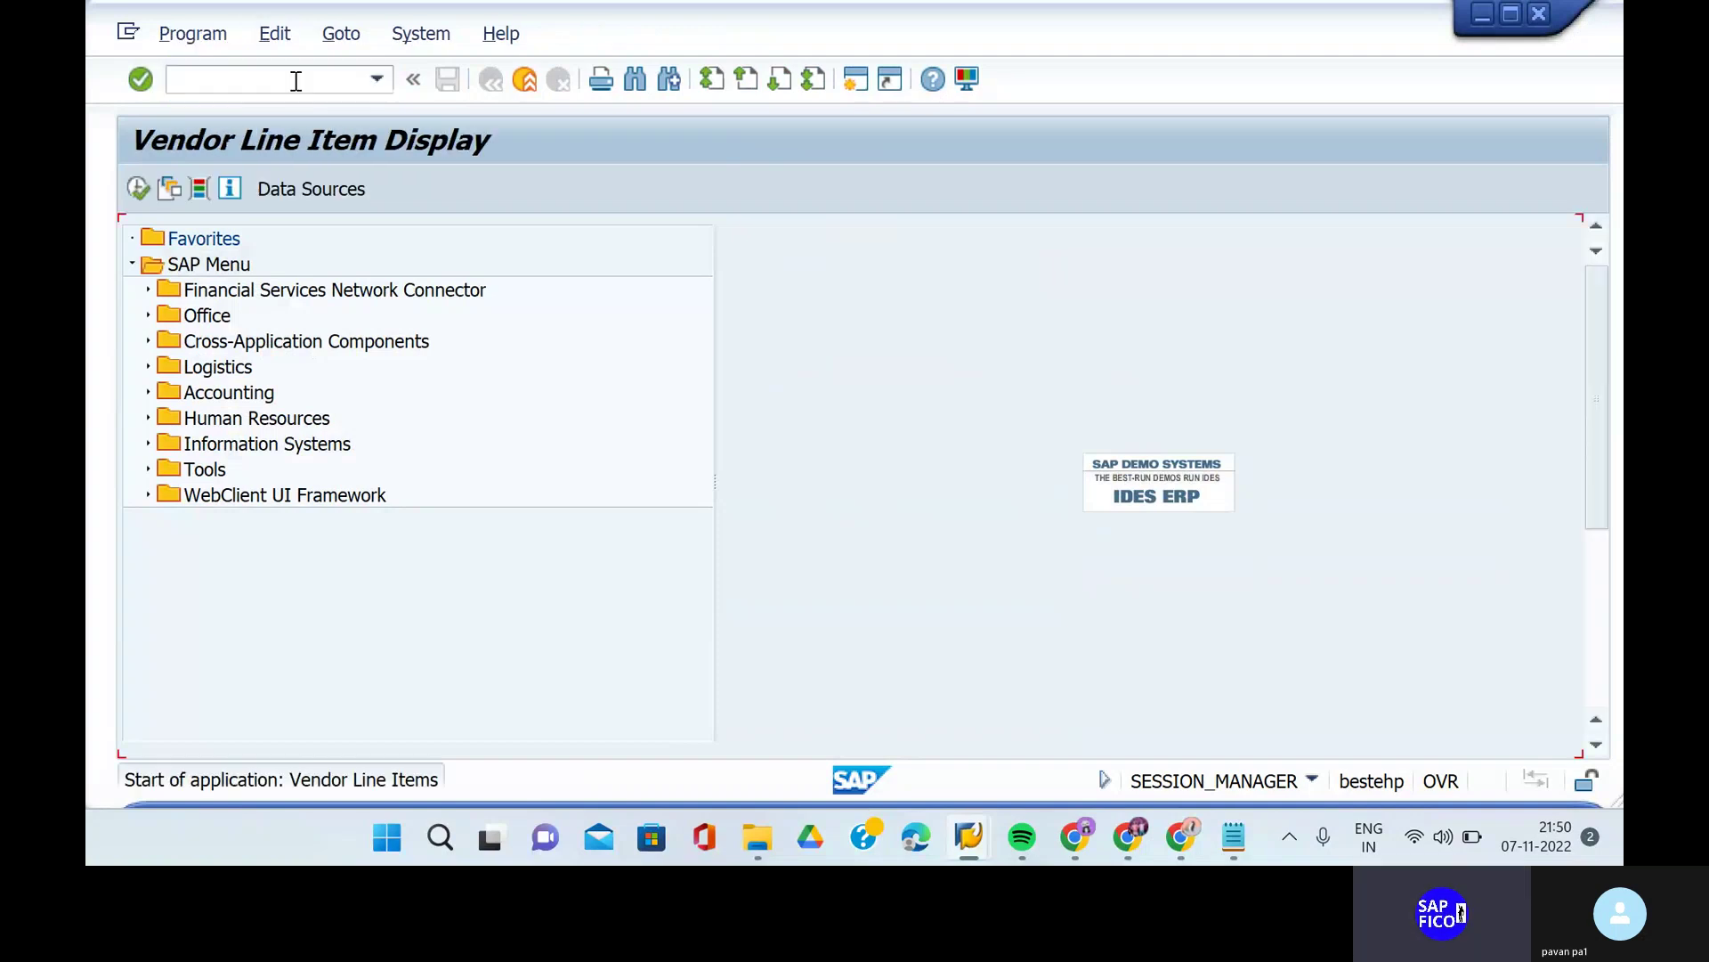
{"action": "left_click", "coordinate": [137, 191]}
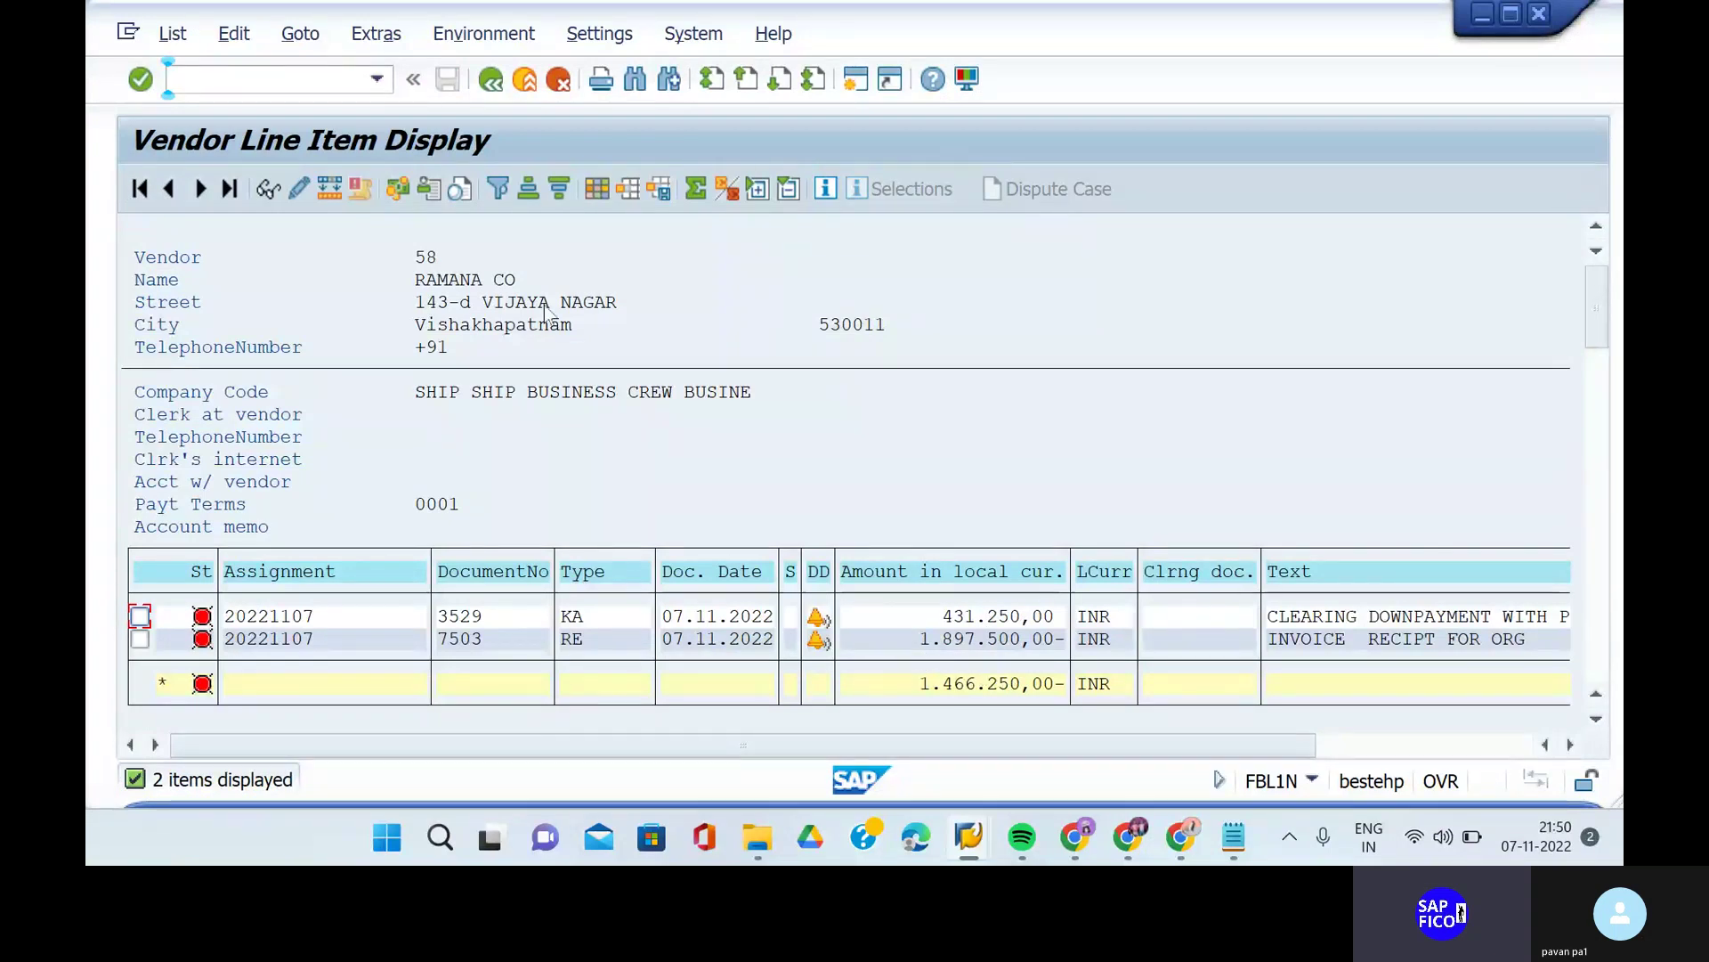
{"action": "left_click", "coordinate": [495, 89]}
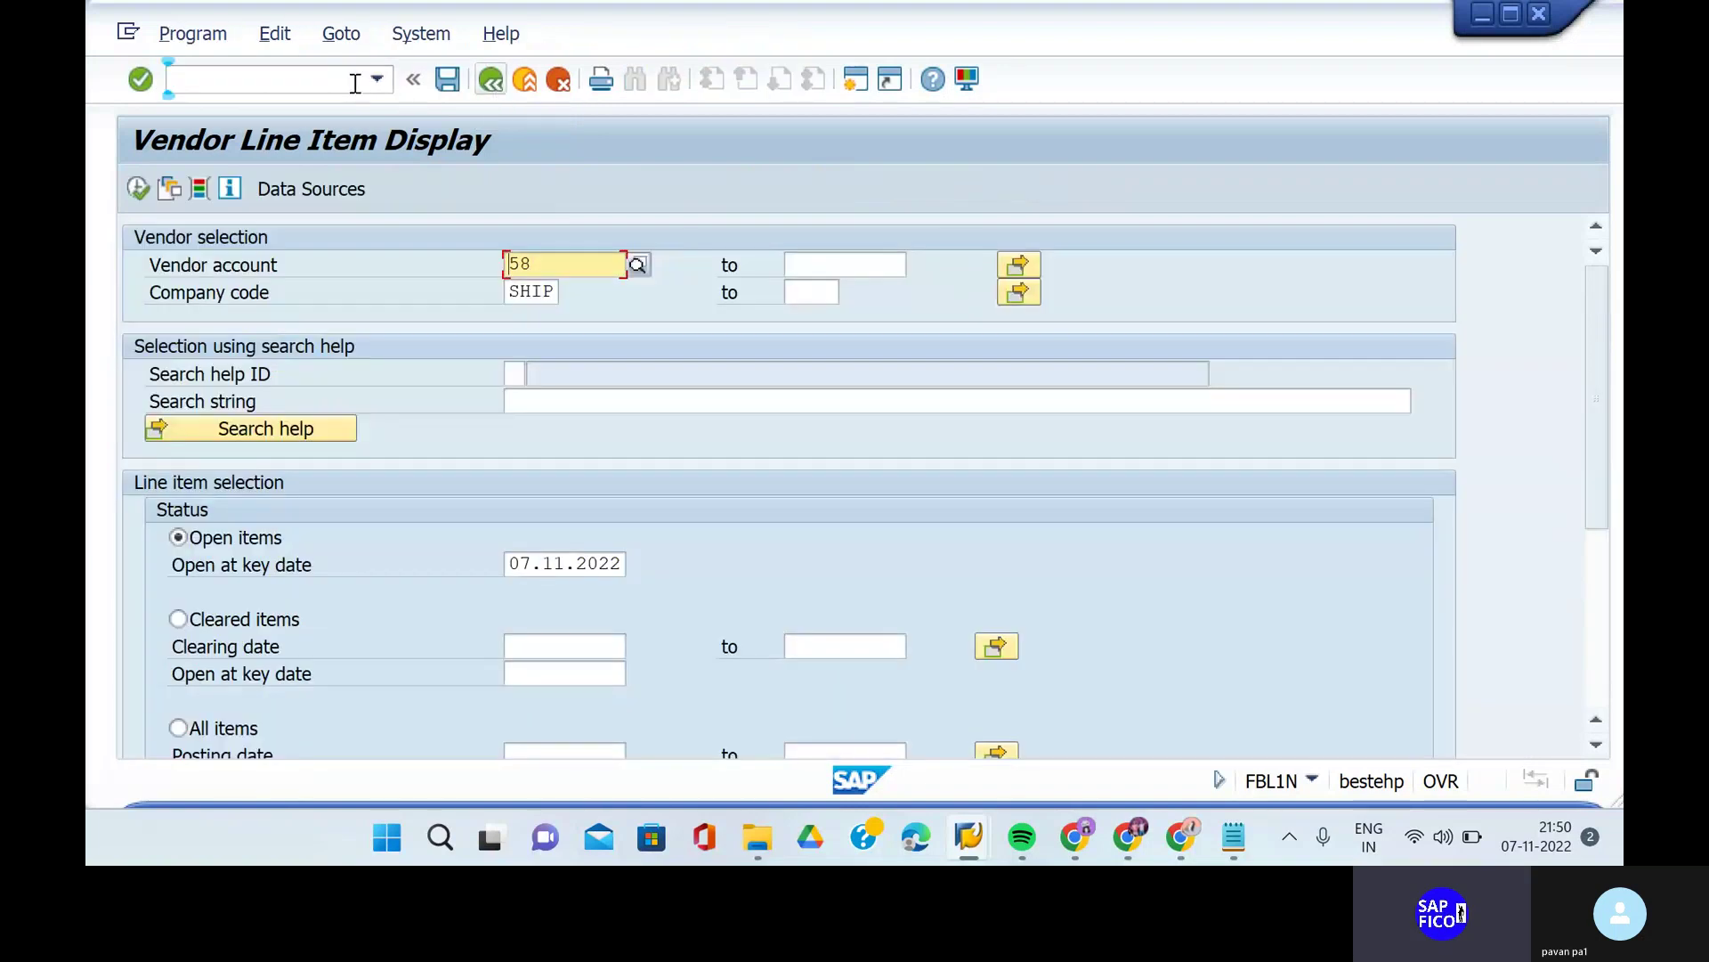
- Start posting an outgoing vendor payment with F-53 and set the document date to 07.11.2022
{"action": "left_click", "coordinate": [354, 83]}
{"action": "type", "text": "/NF"}
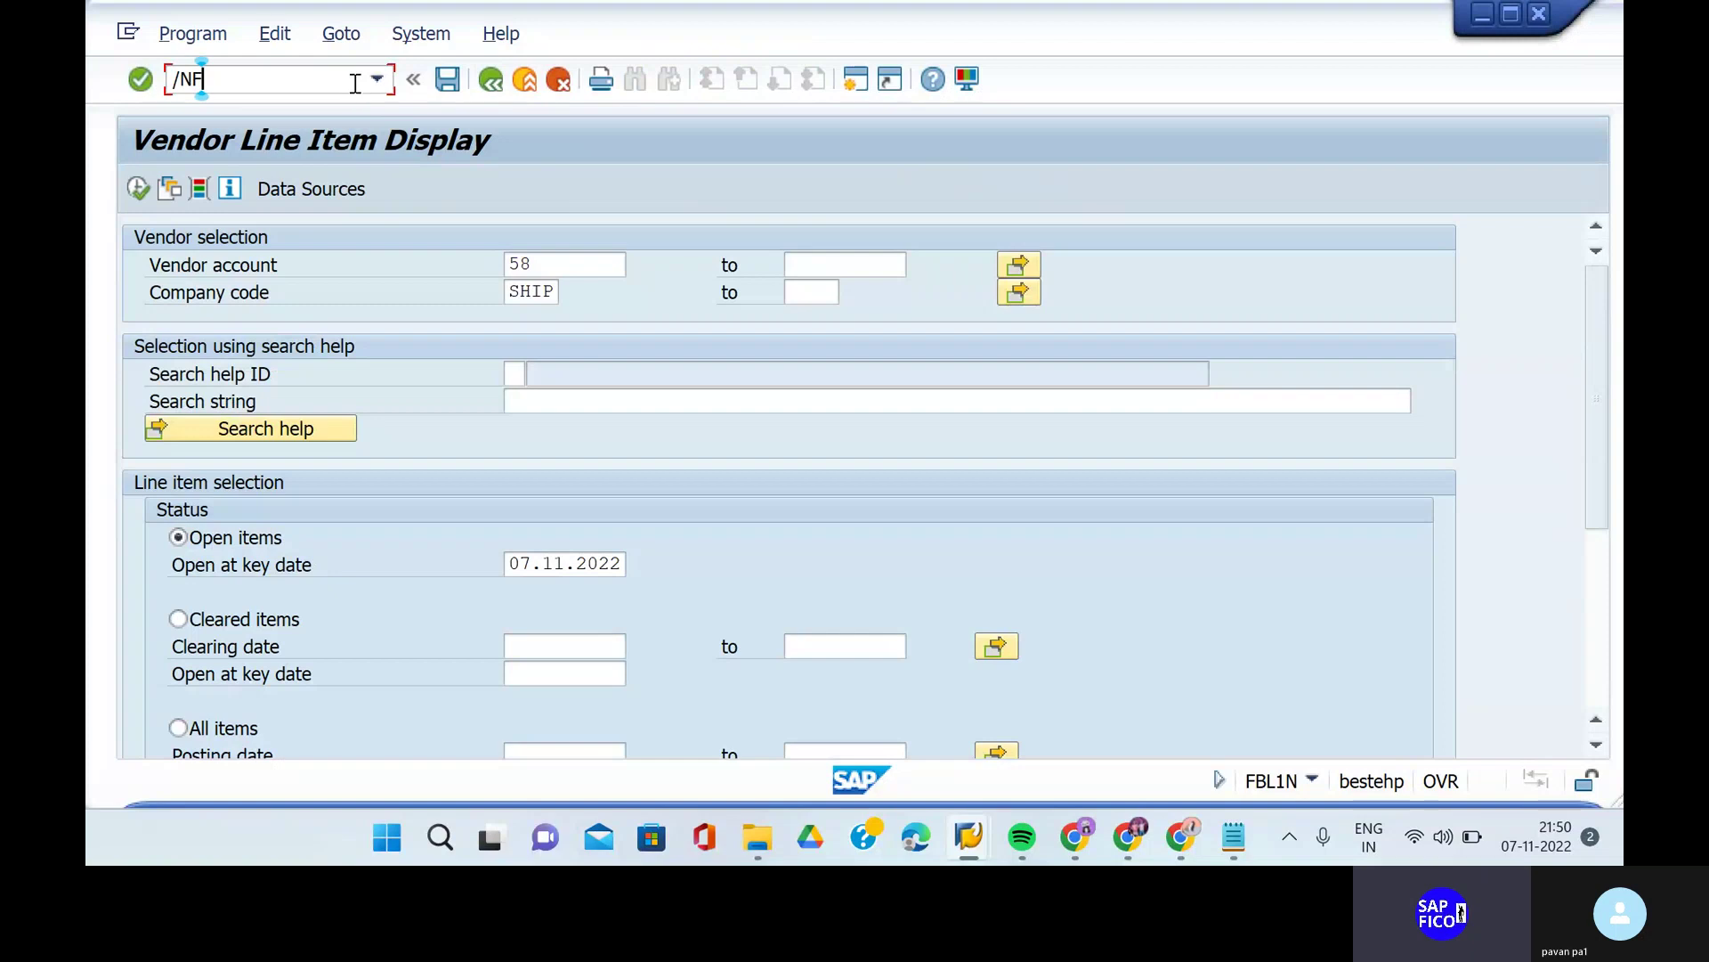
{"action": "type", "text": "B03"}
{"action": "key", "text": "Return"}
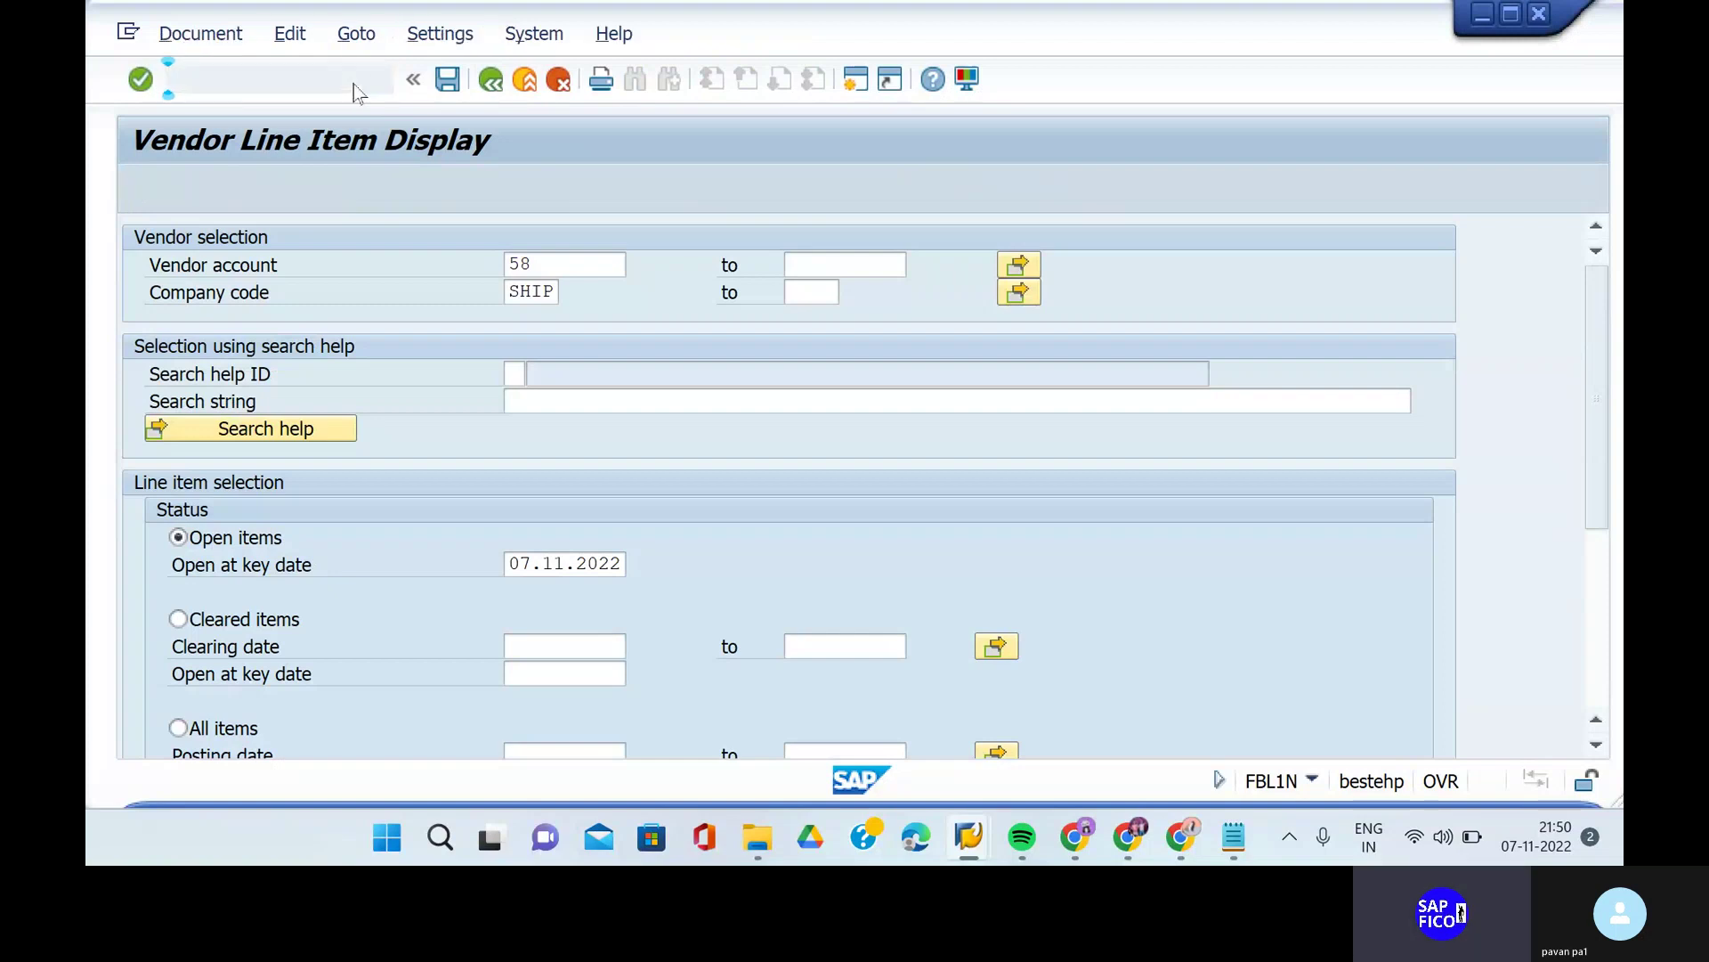
{"action": "key", "text": "BackSpace"}
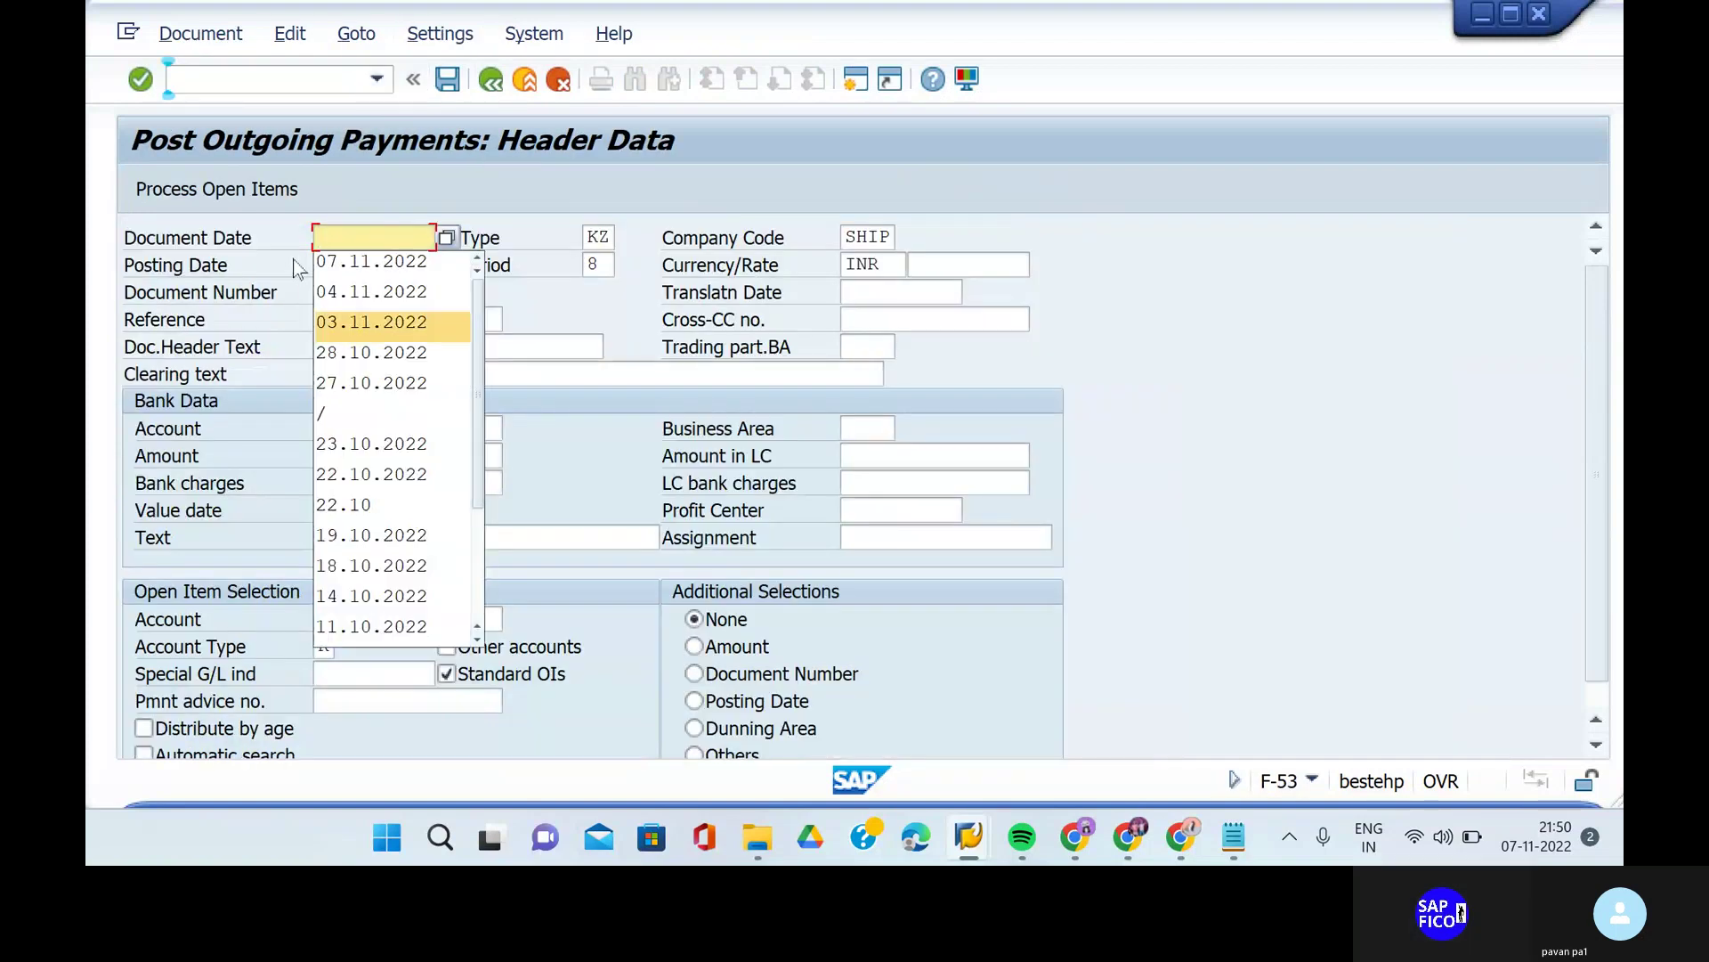
{"action": "left_click", "coordinate": [361, 262]}
- Set both the document header text and the clearing text of the outgoing payment to AMOUNT CLEARING
{"action": "left_click", "coordinate": [363, 320]}
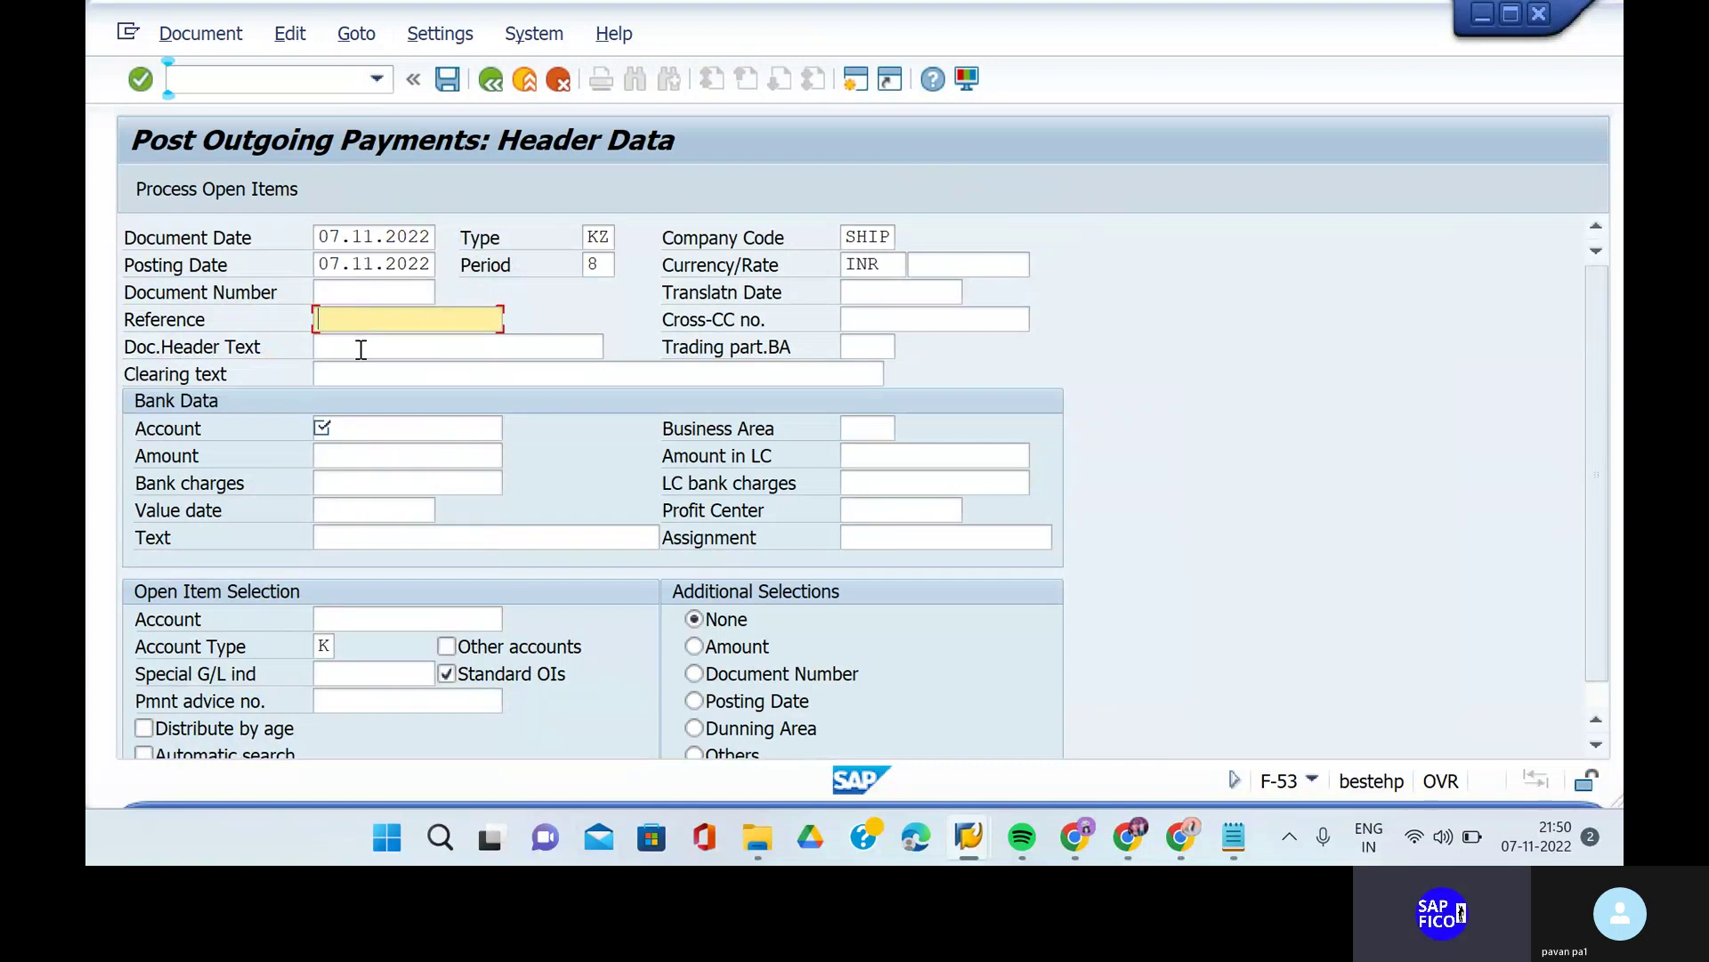
{"action": "left_click", "coordinate": [360, 349]}
{"action": "left_click", "coordinate": [390, 343]}
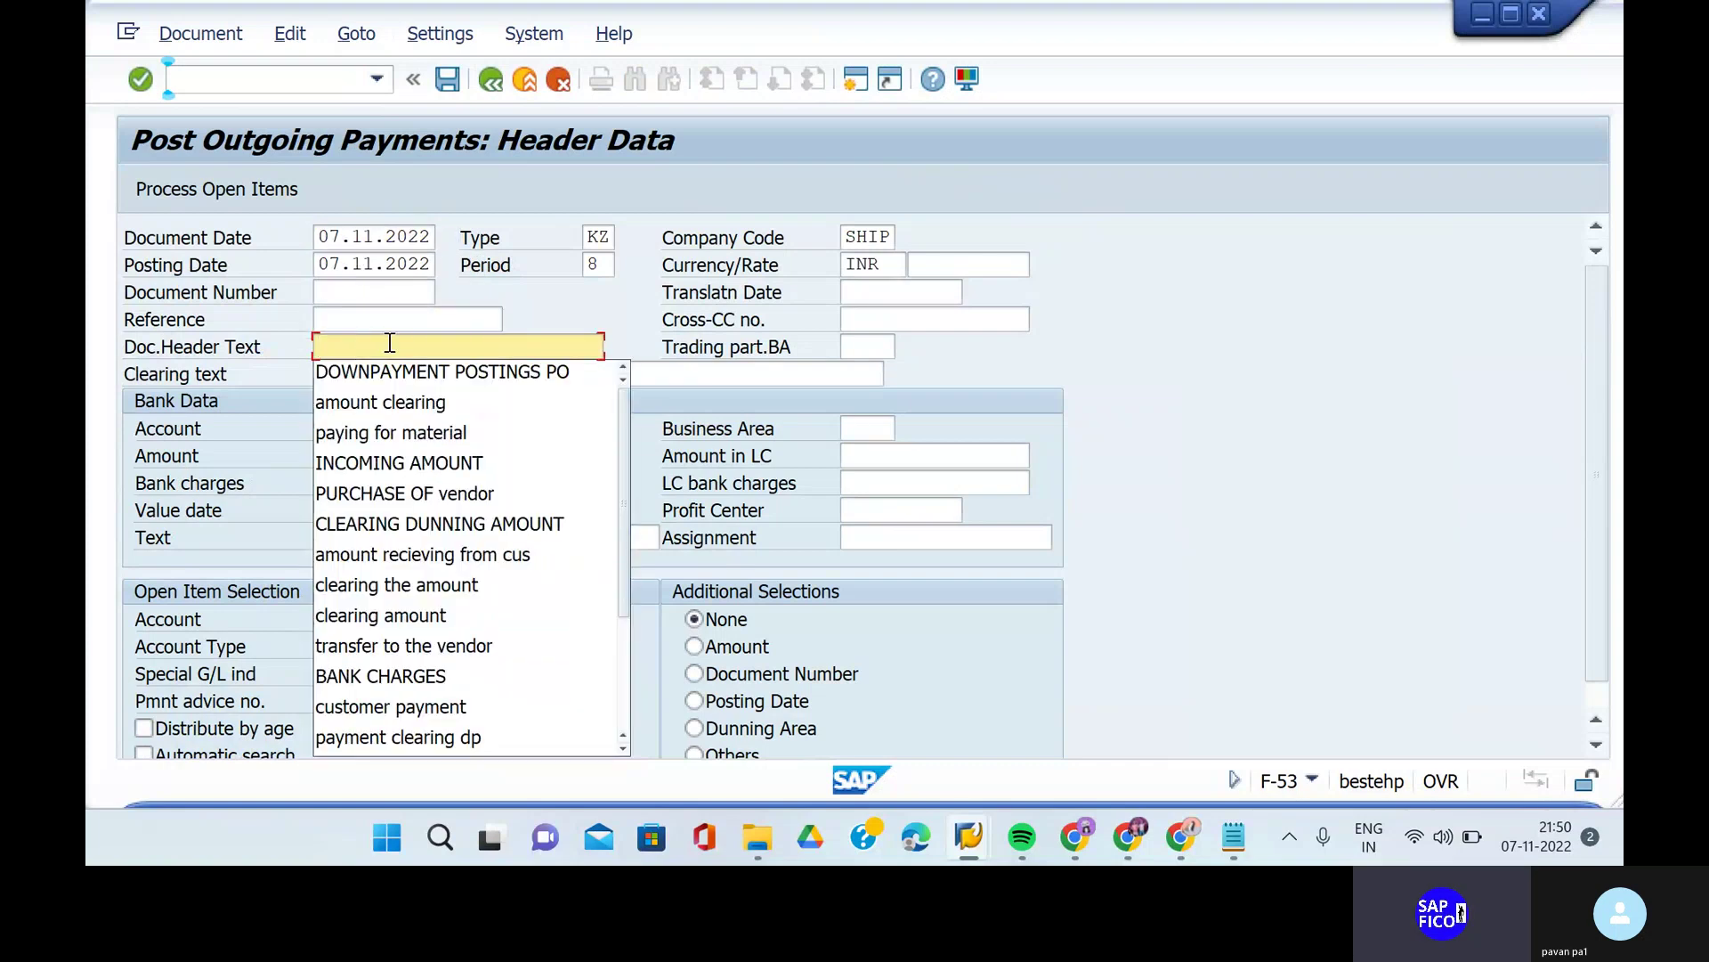
{"action": "key", "text": "Escape"}
{"action": "type", "text": "AM"}
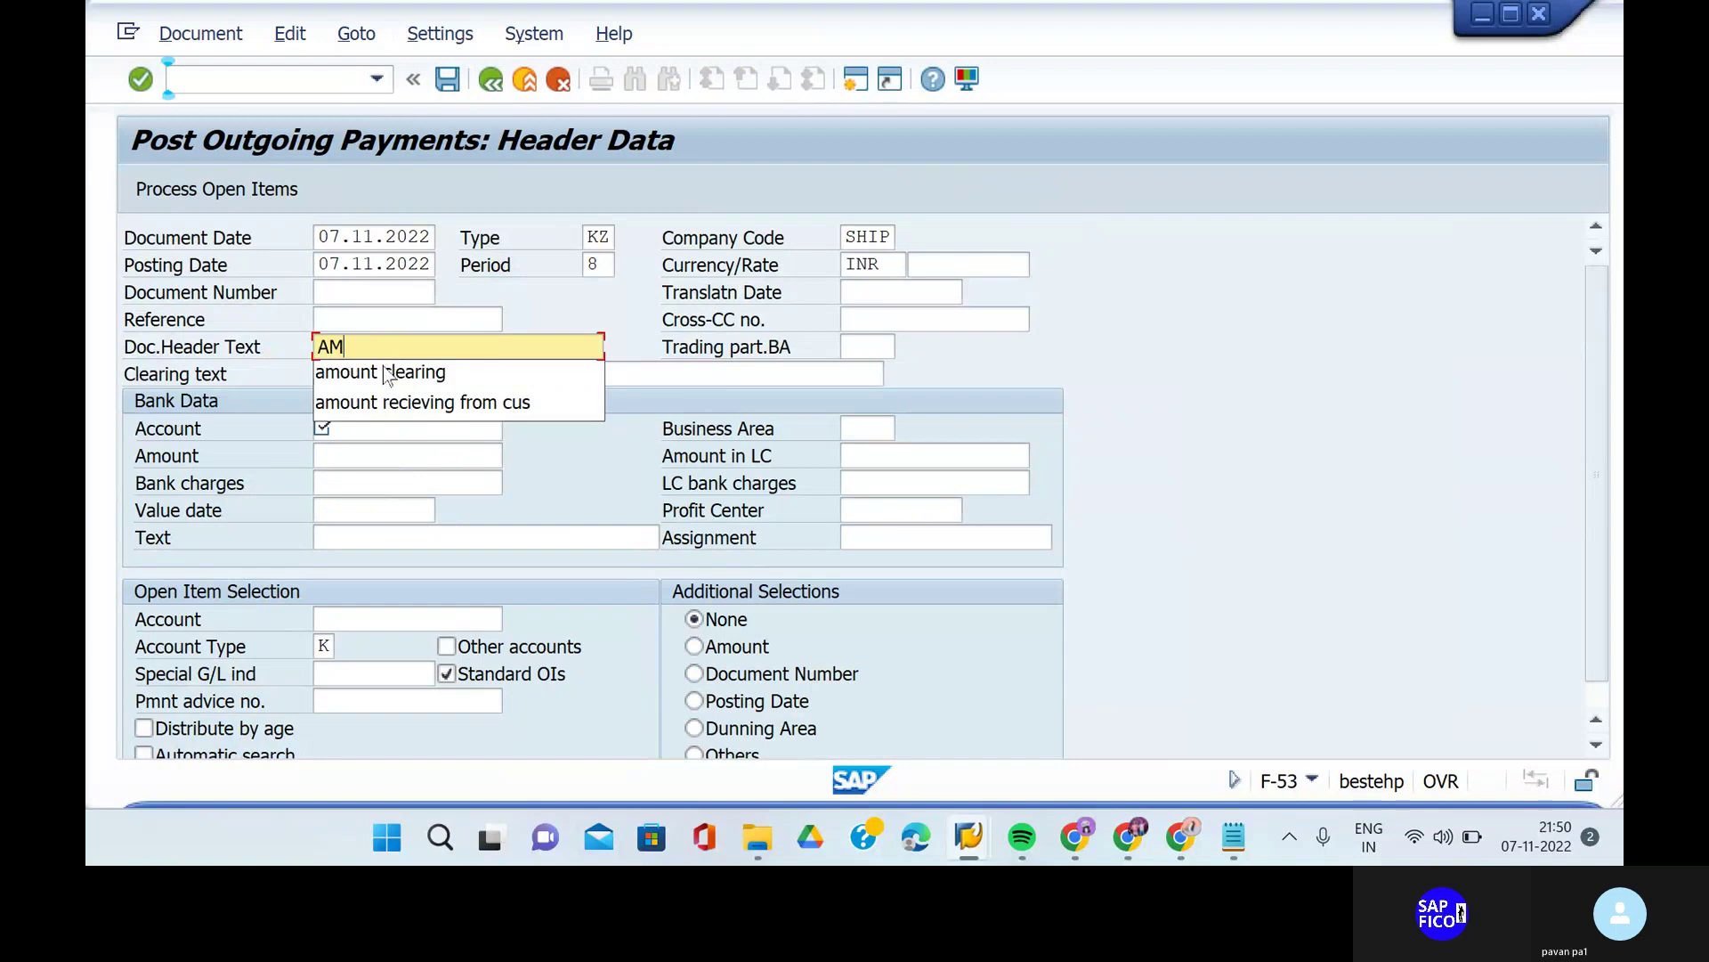
{"action": "type", "text": "OUNT CLEAR"}
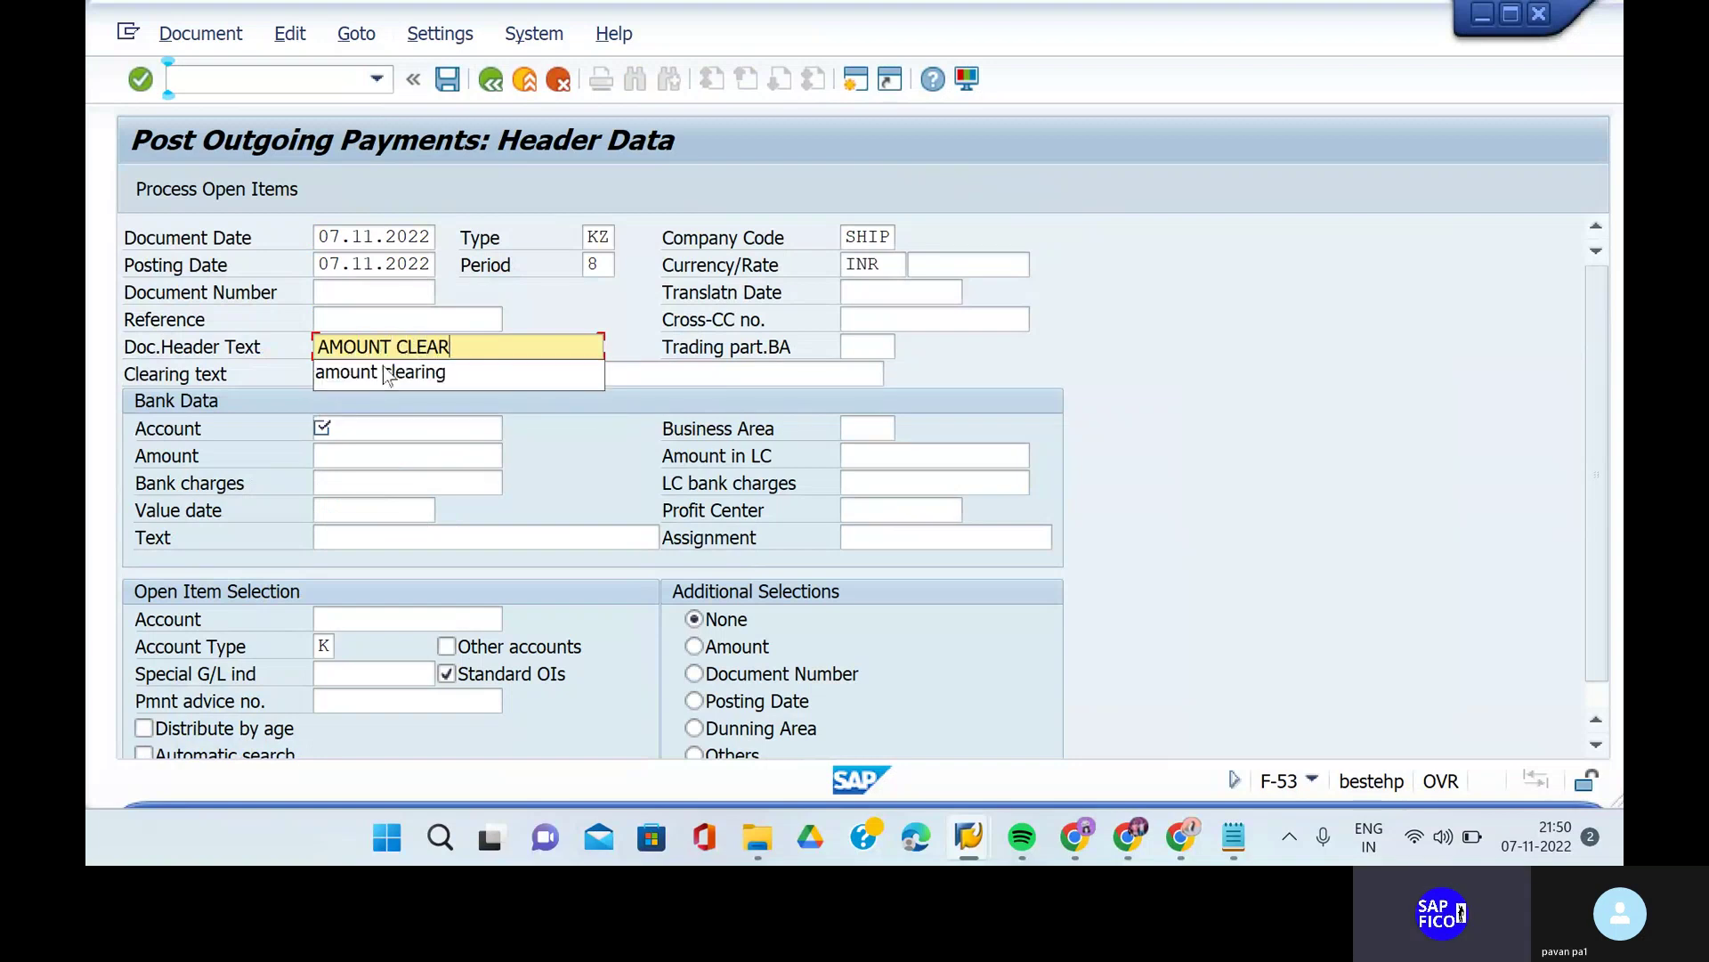
{"action": "type", "text": "ING"}
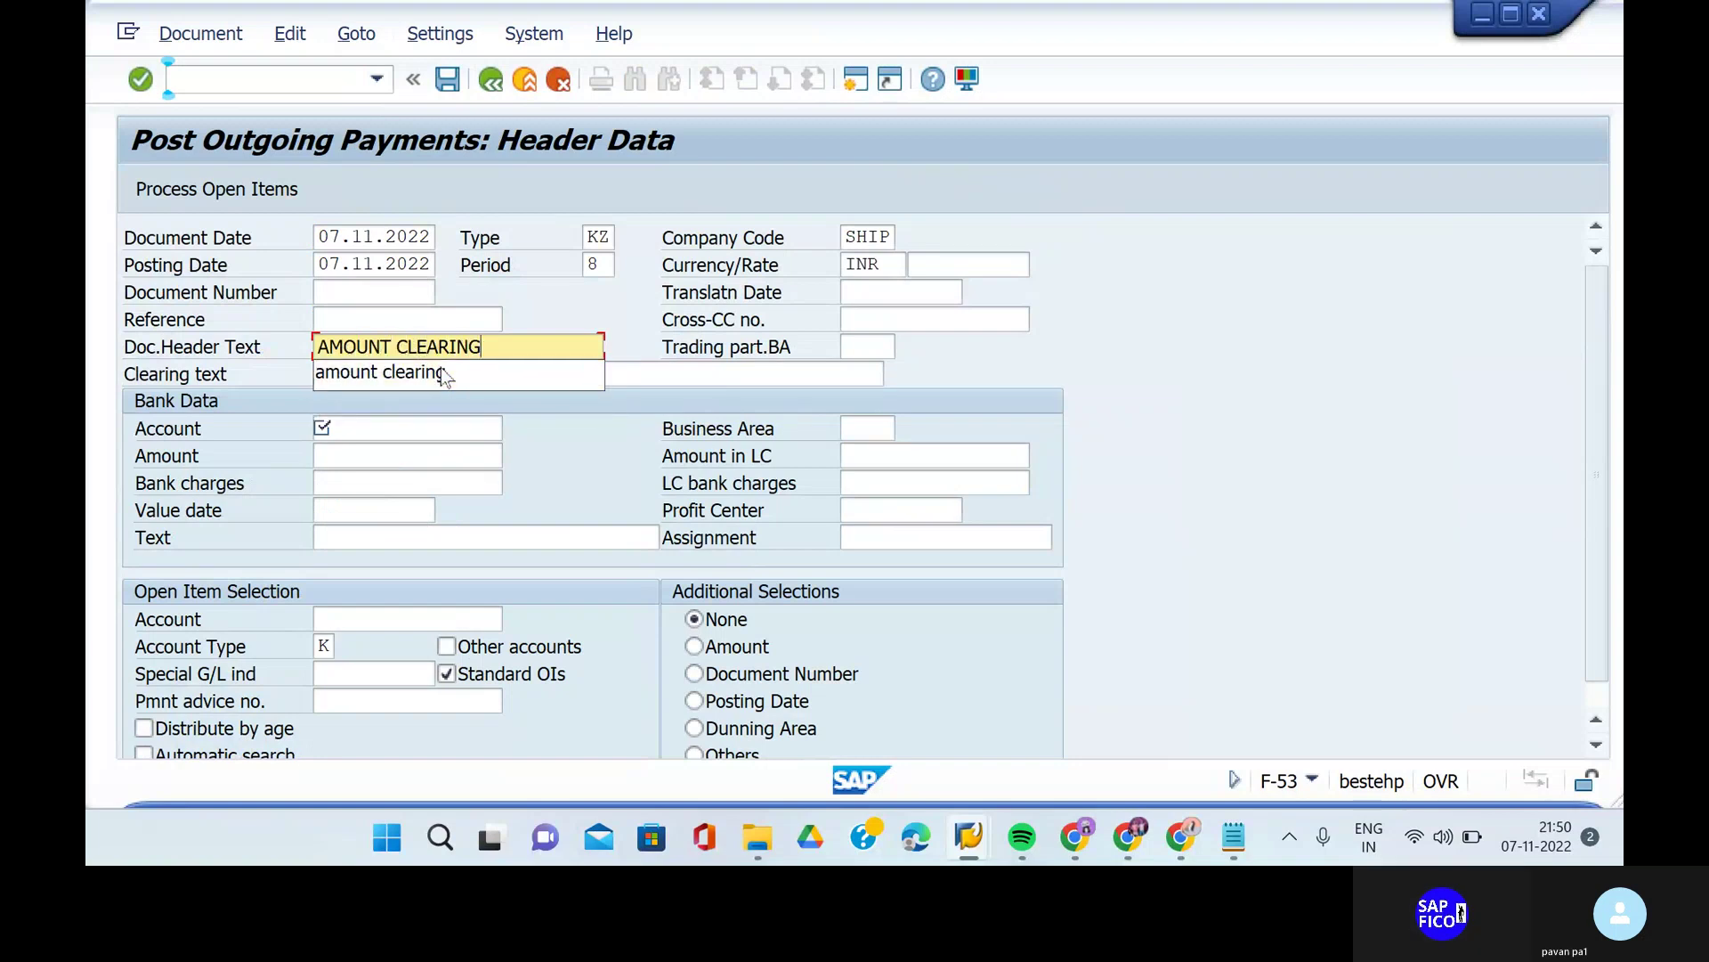
{"action": "left_click", "coordinate": [654, 370]}
{"action": "type", "text": "A"}
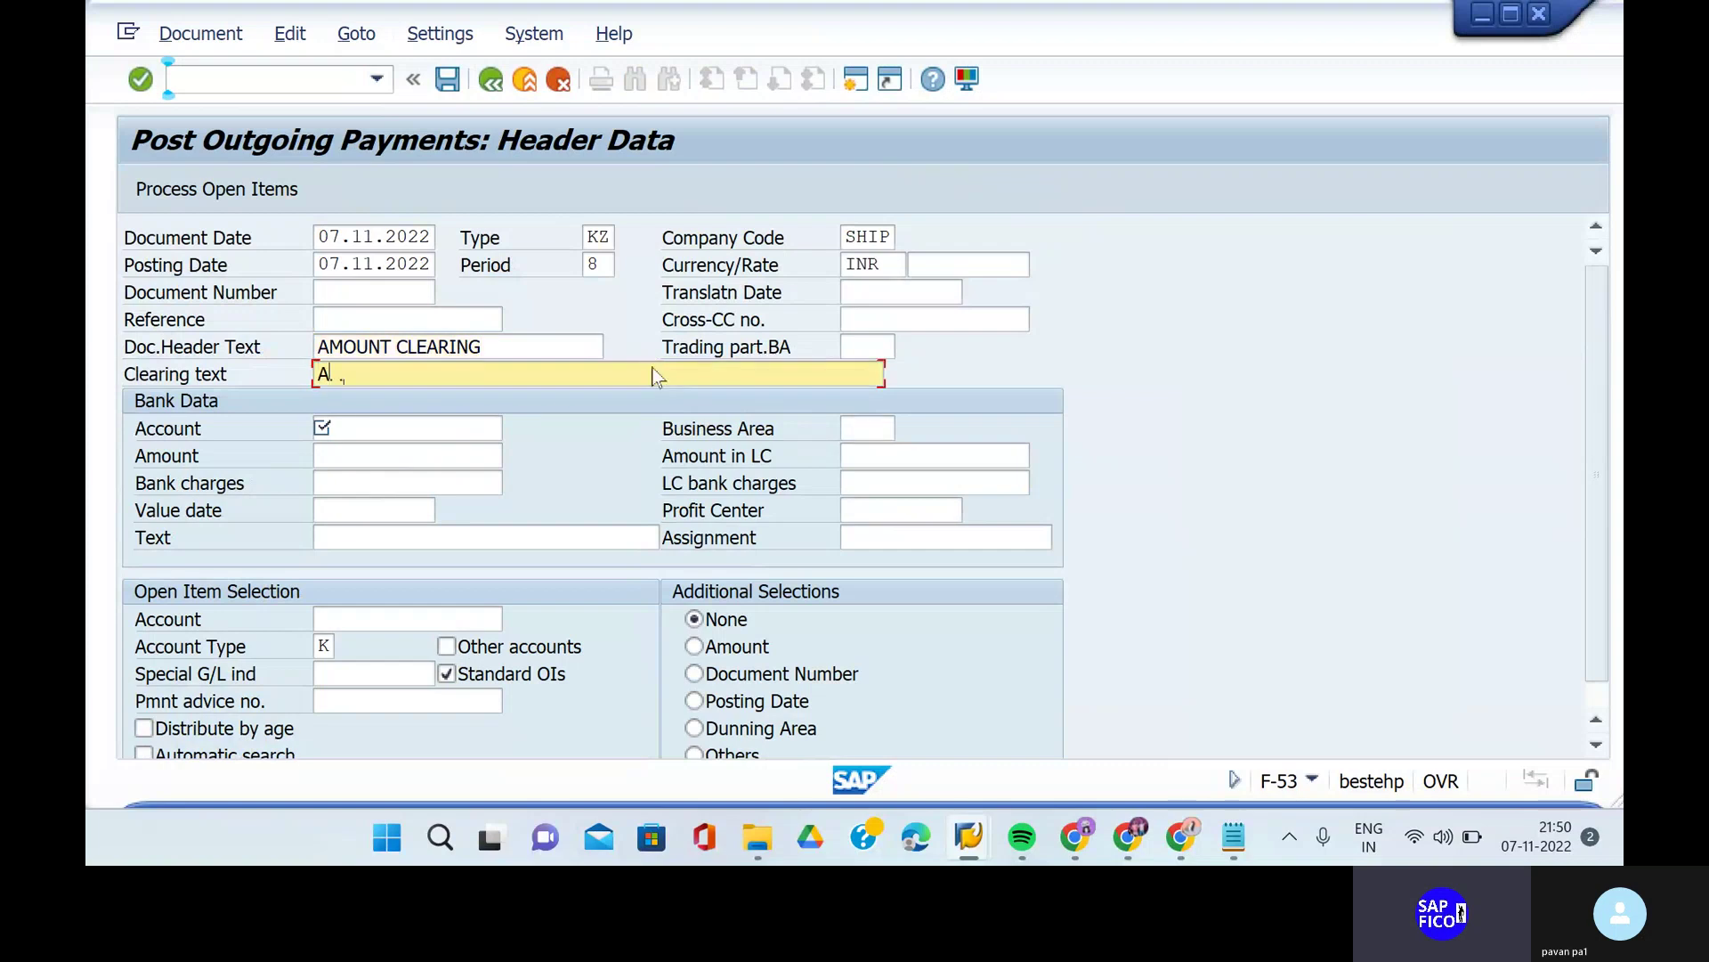
{"action": "type", "text": "MOUNT CLE"}
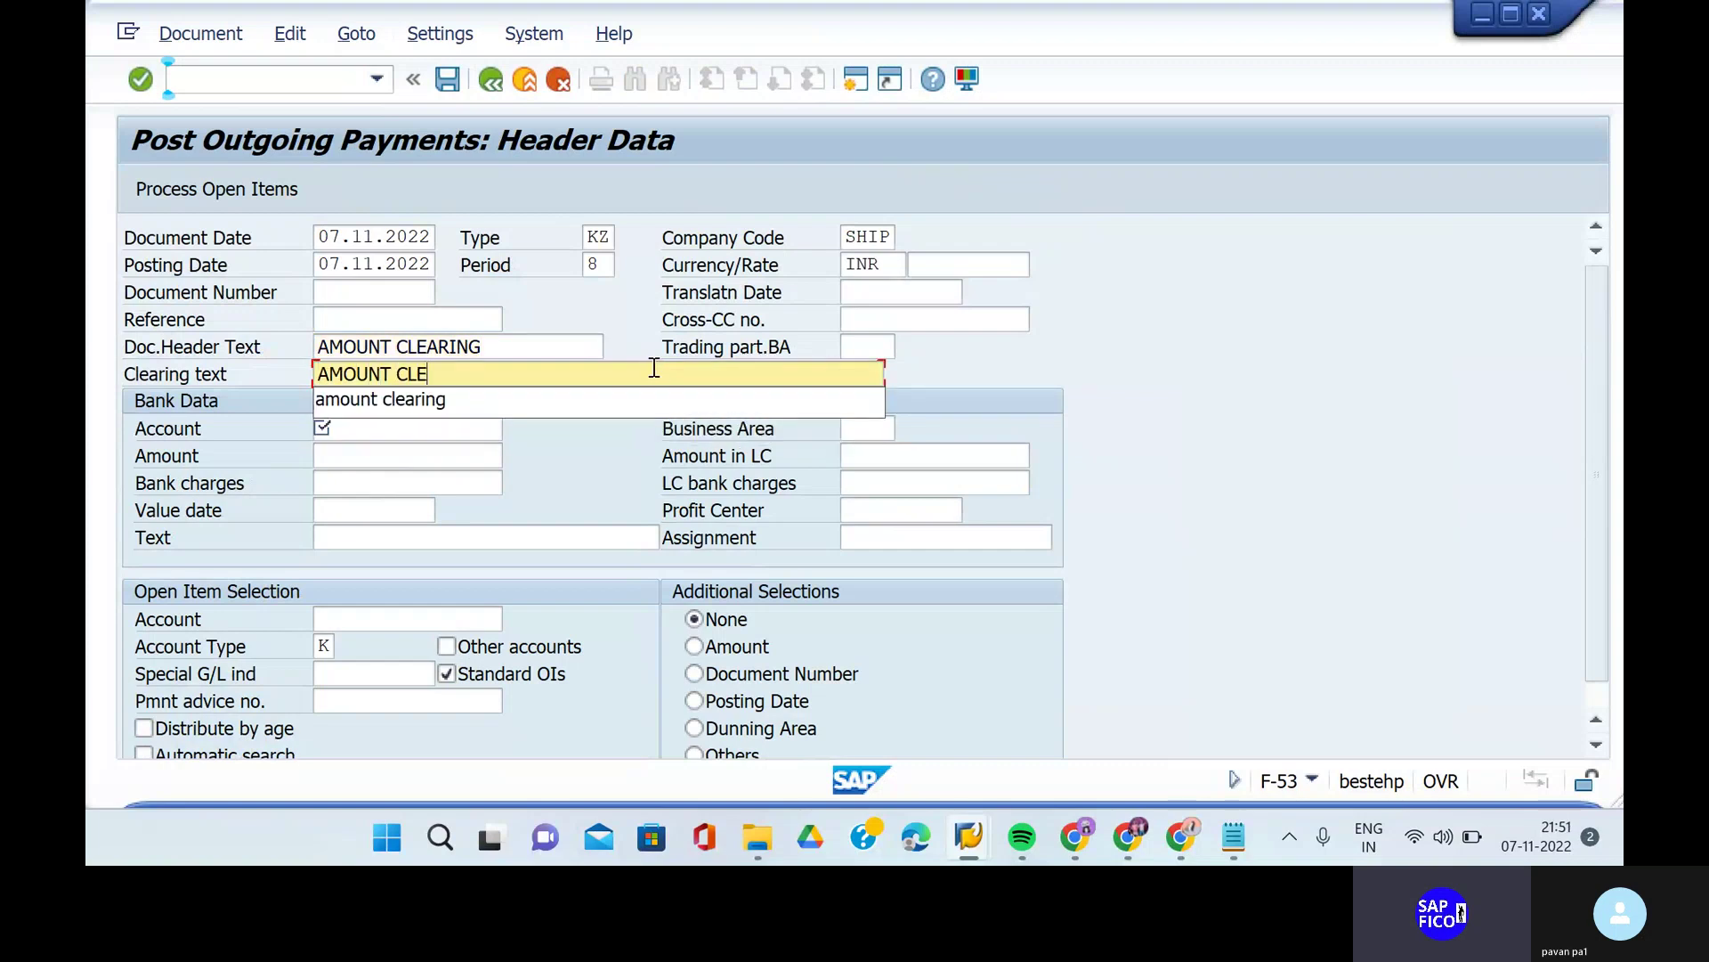
{"action": "type", "text": "ARING"}
- Choose the HDFC bank G/L account, set the value date to 07.11.2022 and the bank text to AMOUNT CLEARING FOR ORG
{"action": "left_click", "coordinate": [460, 432]}
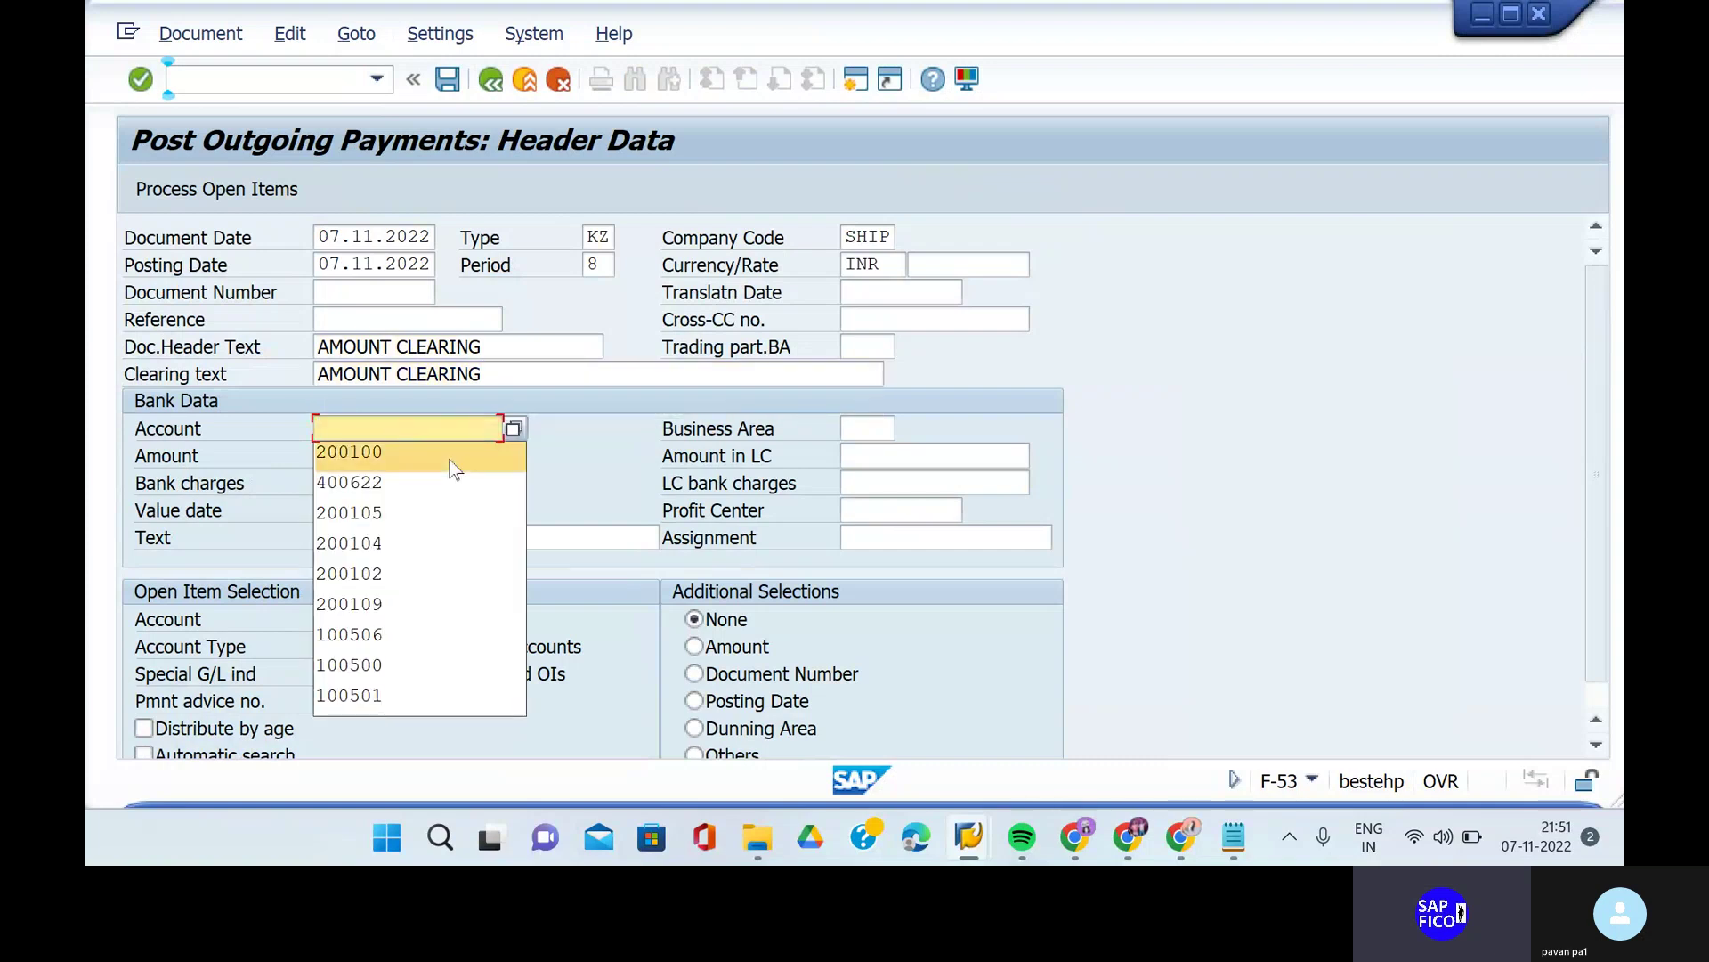
{"action": "left_click", "coordinate": [448, 463]}
{"action": "left_click", "coordinate": [381, 455]}
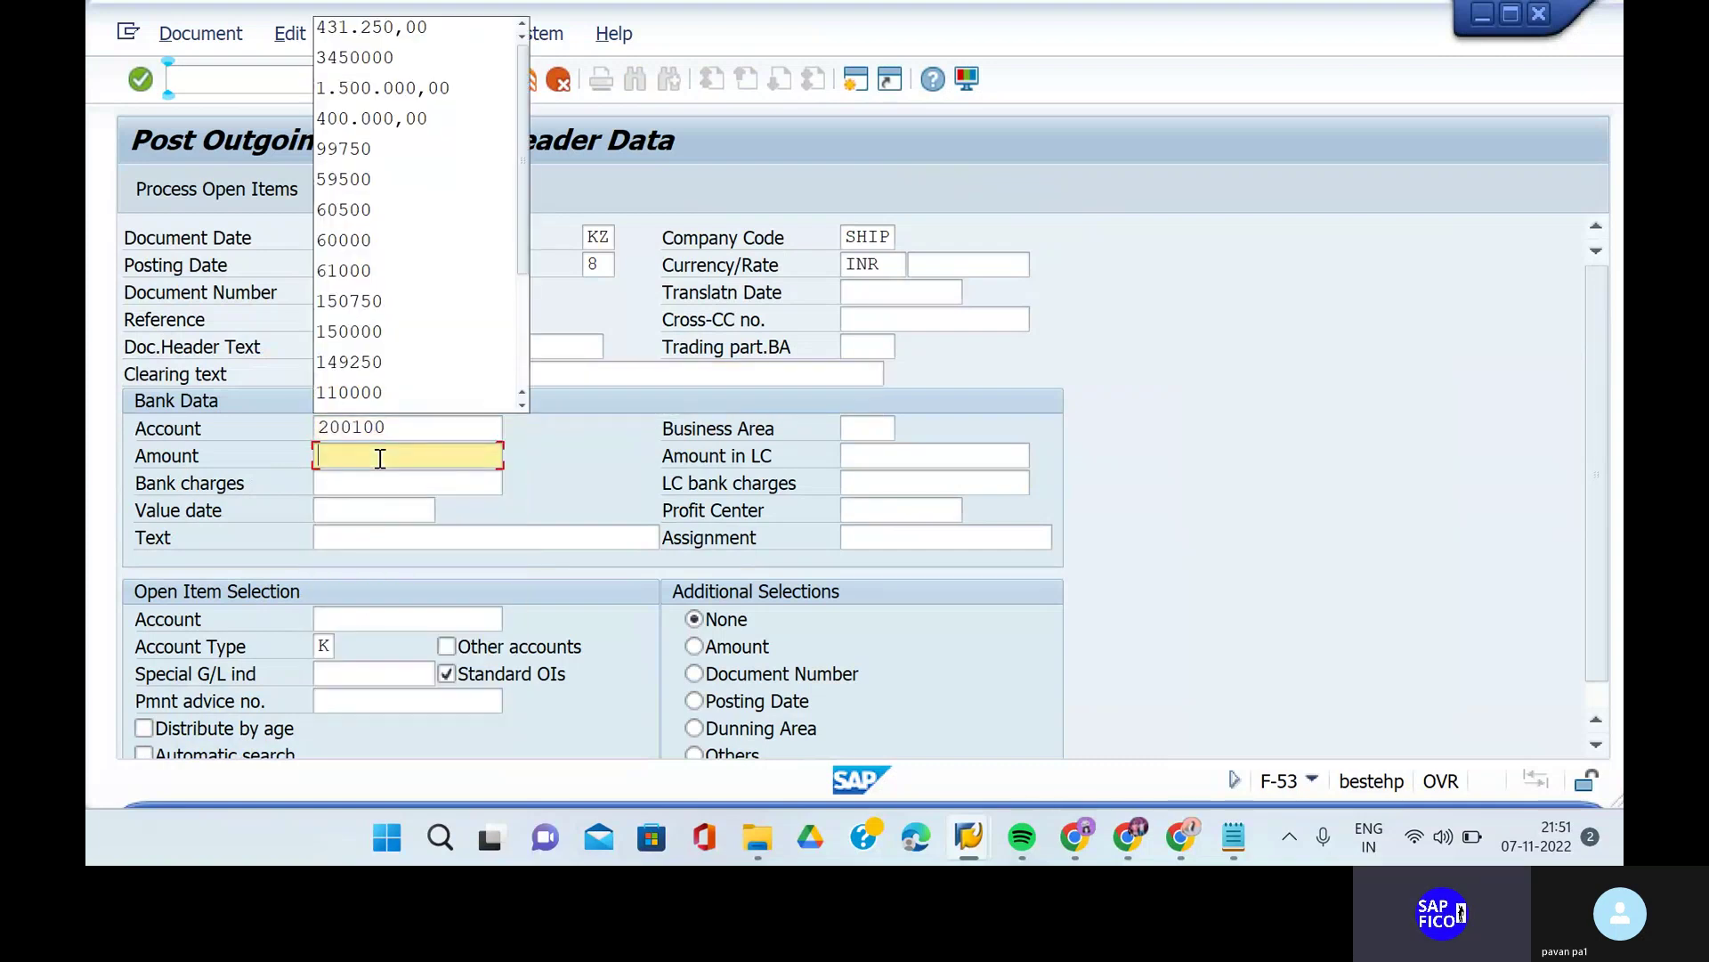
{"action": "left_click", "coordinate": [369, 507]}
{"action": "left_click", "coordinate": [368, 509]}
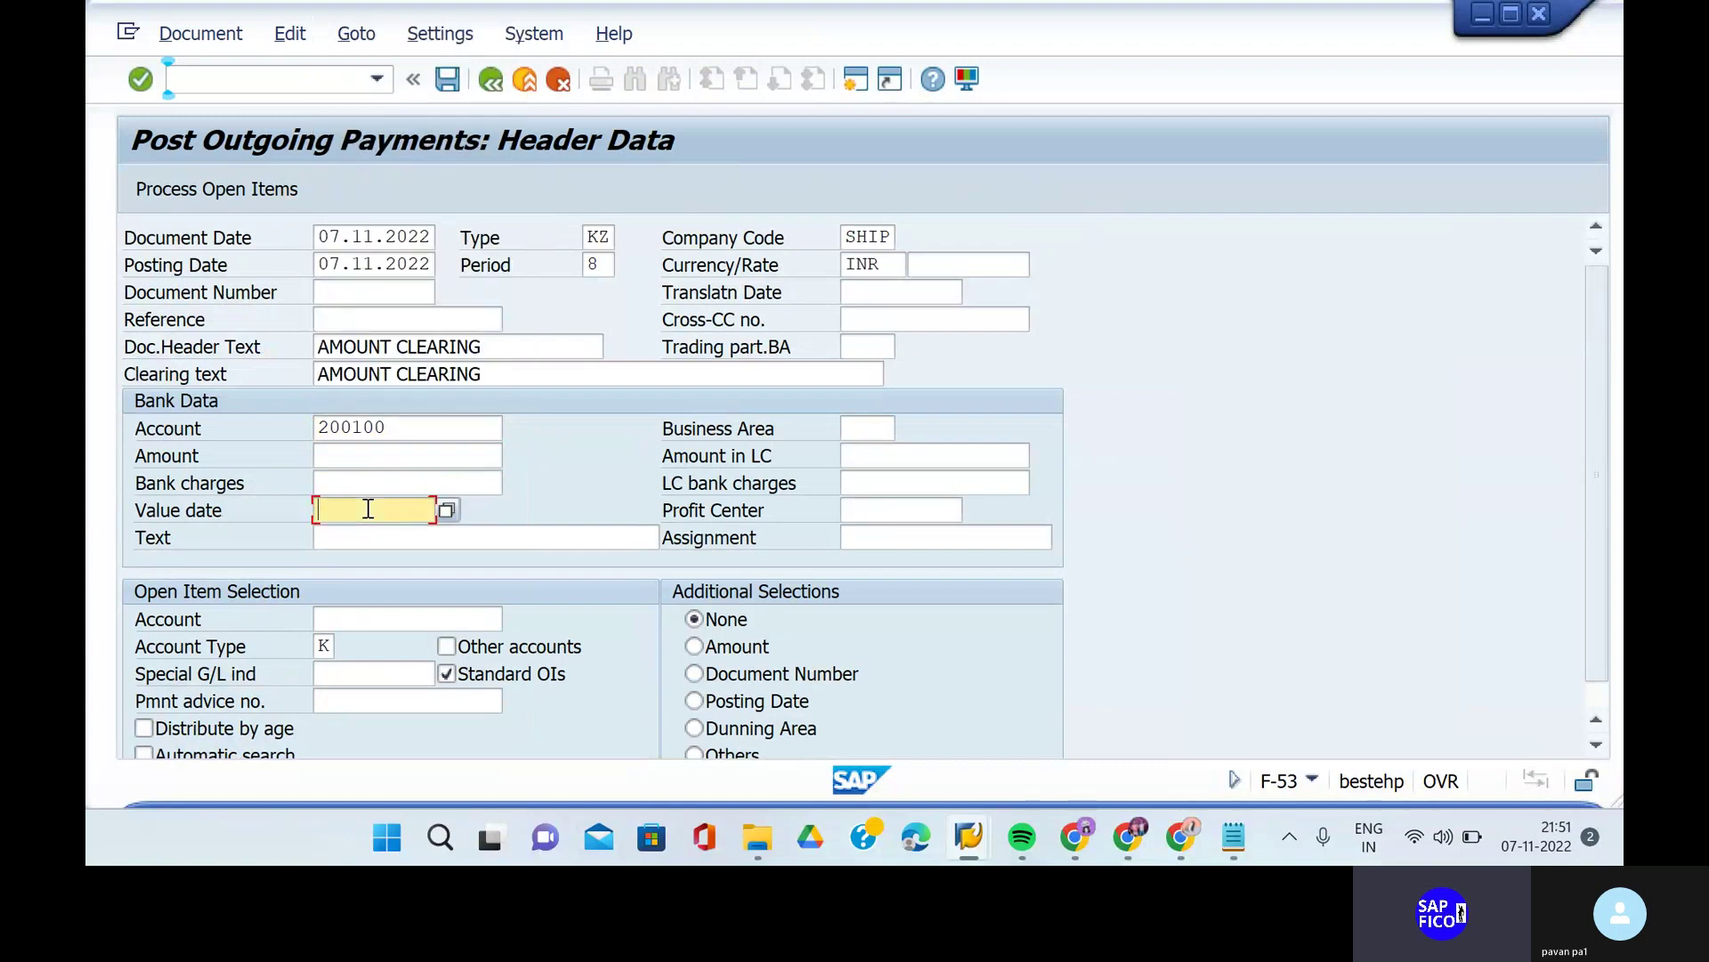
{"action": "left_click", "coordinate": [399, 89]}
{"action": "left_click", "coordinate": [391, 535]}
{"action": "type", "text": "AM"}
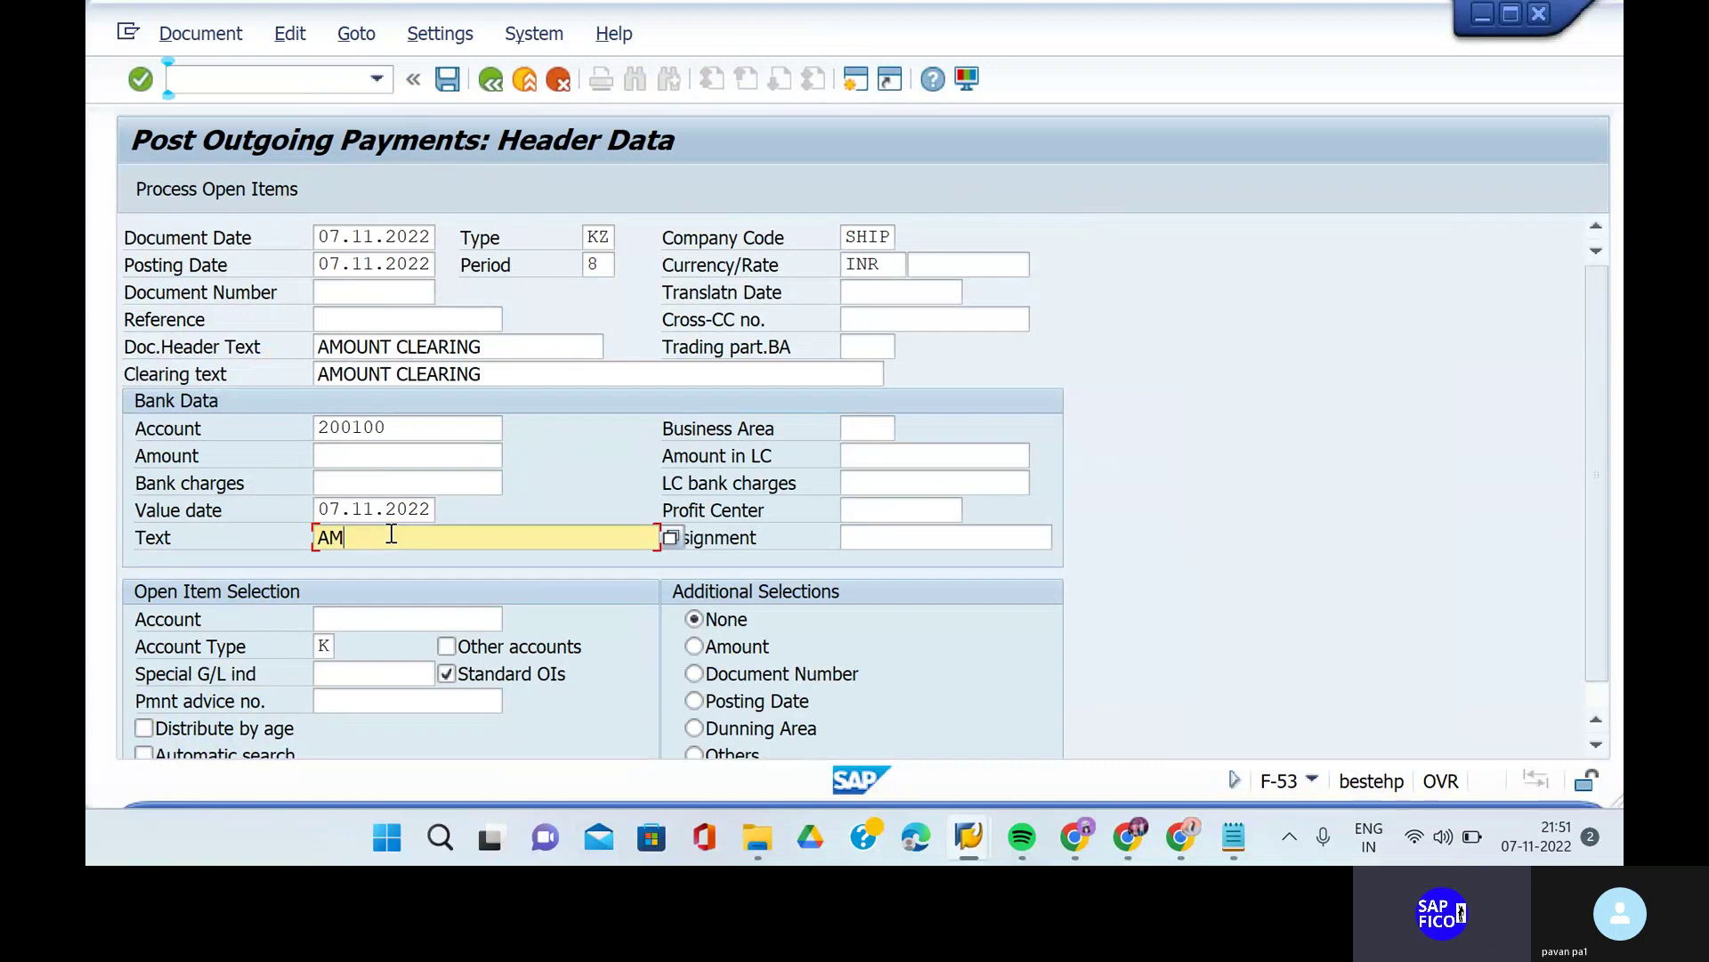
{"action": "type", "text": "OUNT CLEARING FOR ORG"}
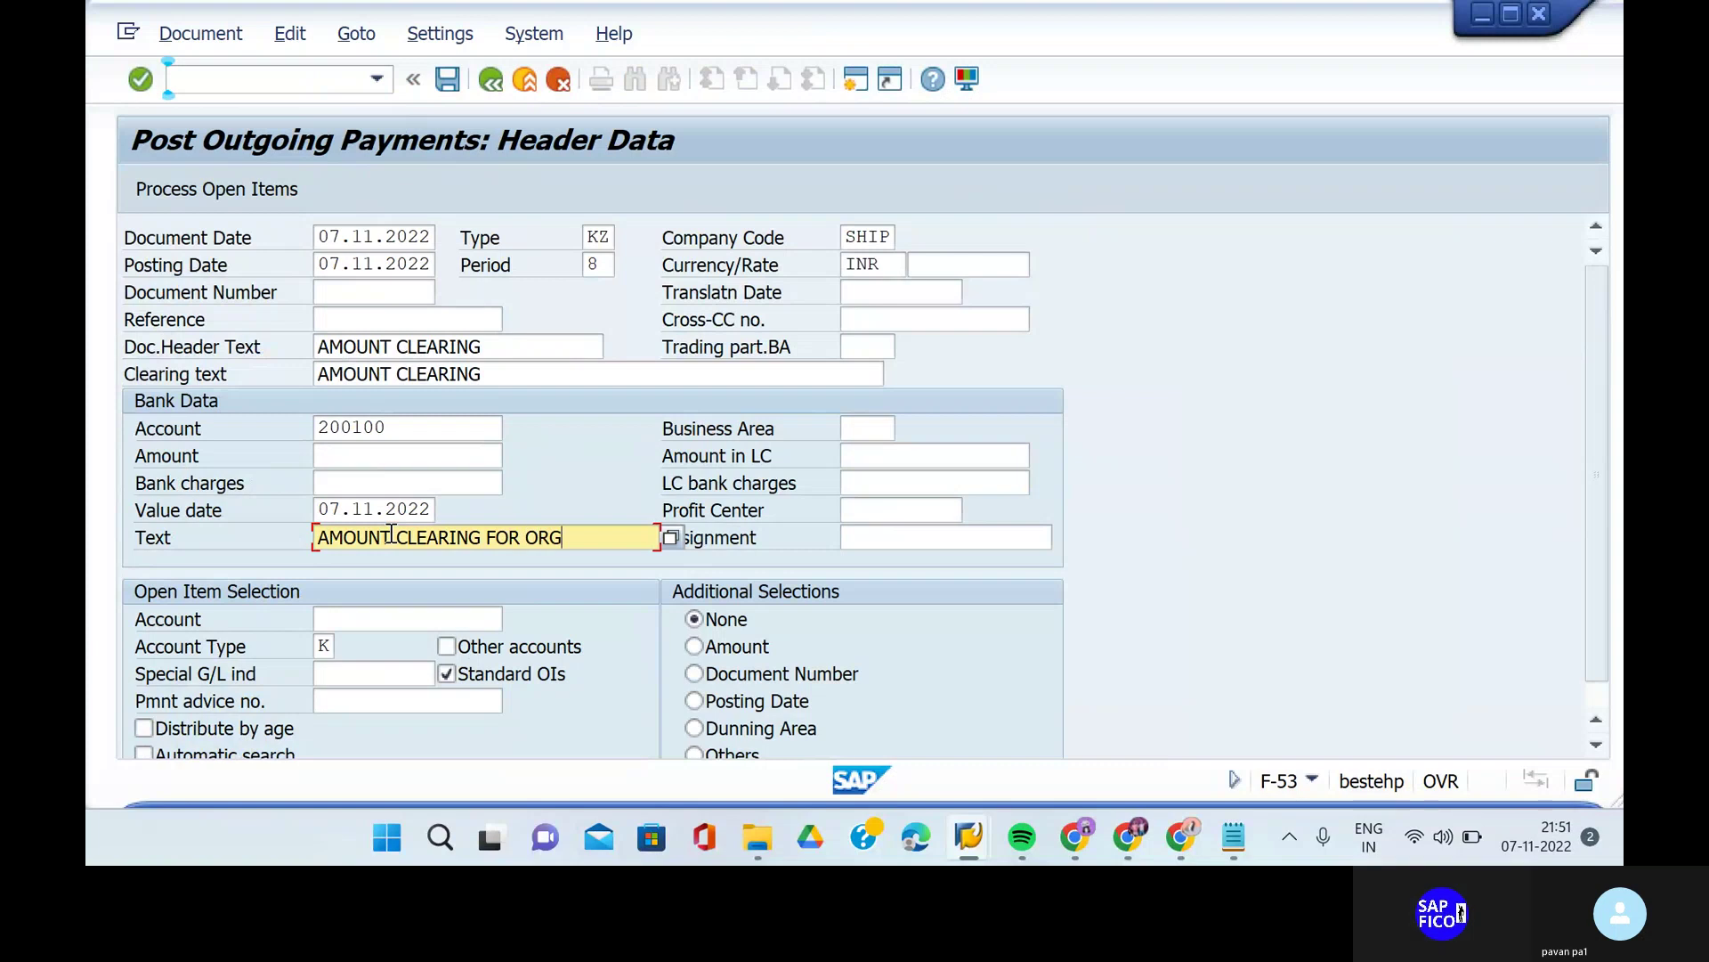
- Enter the vendor account for open item selection, set the payment amount to 1466250 and process the open items
{"action": "left_click", "coordinate": [428, 618]}
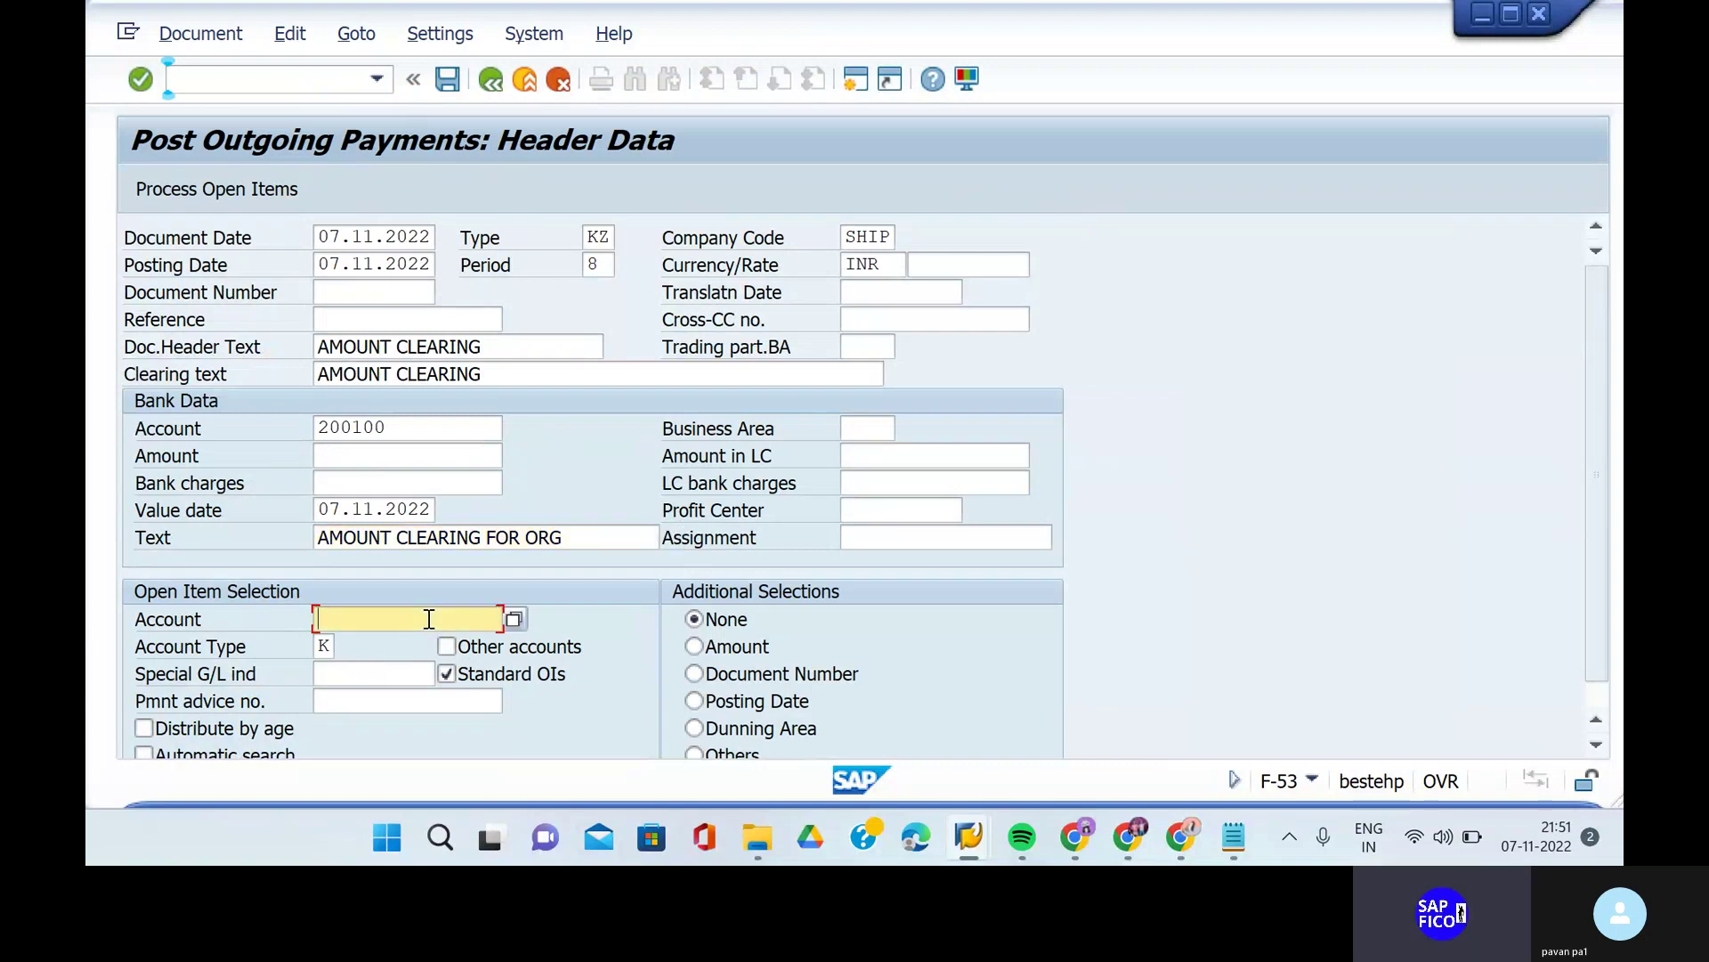
{"action": "type", "text": "58"}
{"action": "left_click", "coordinate": [402, 459]}
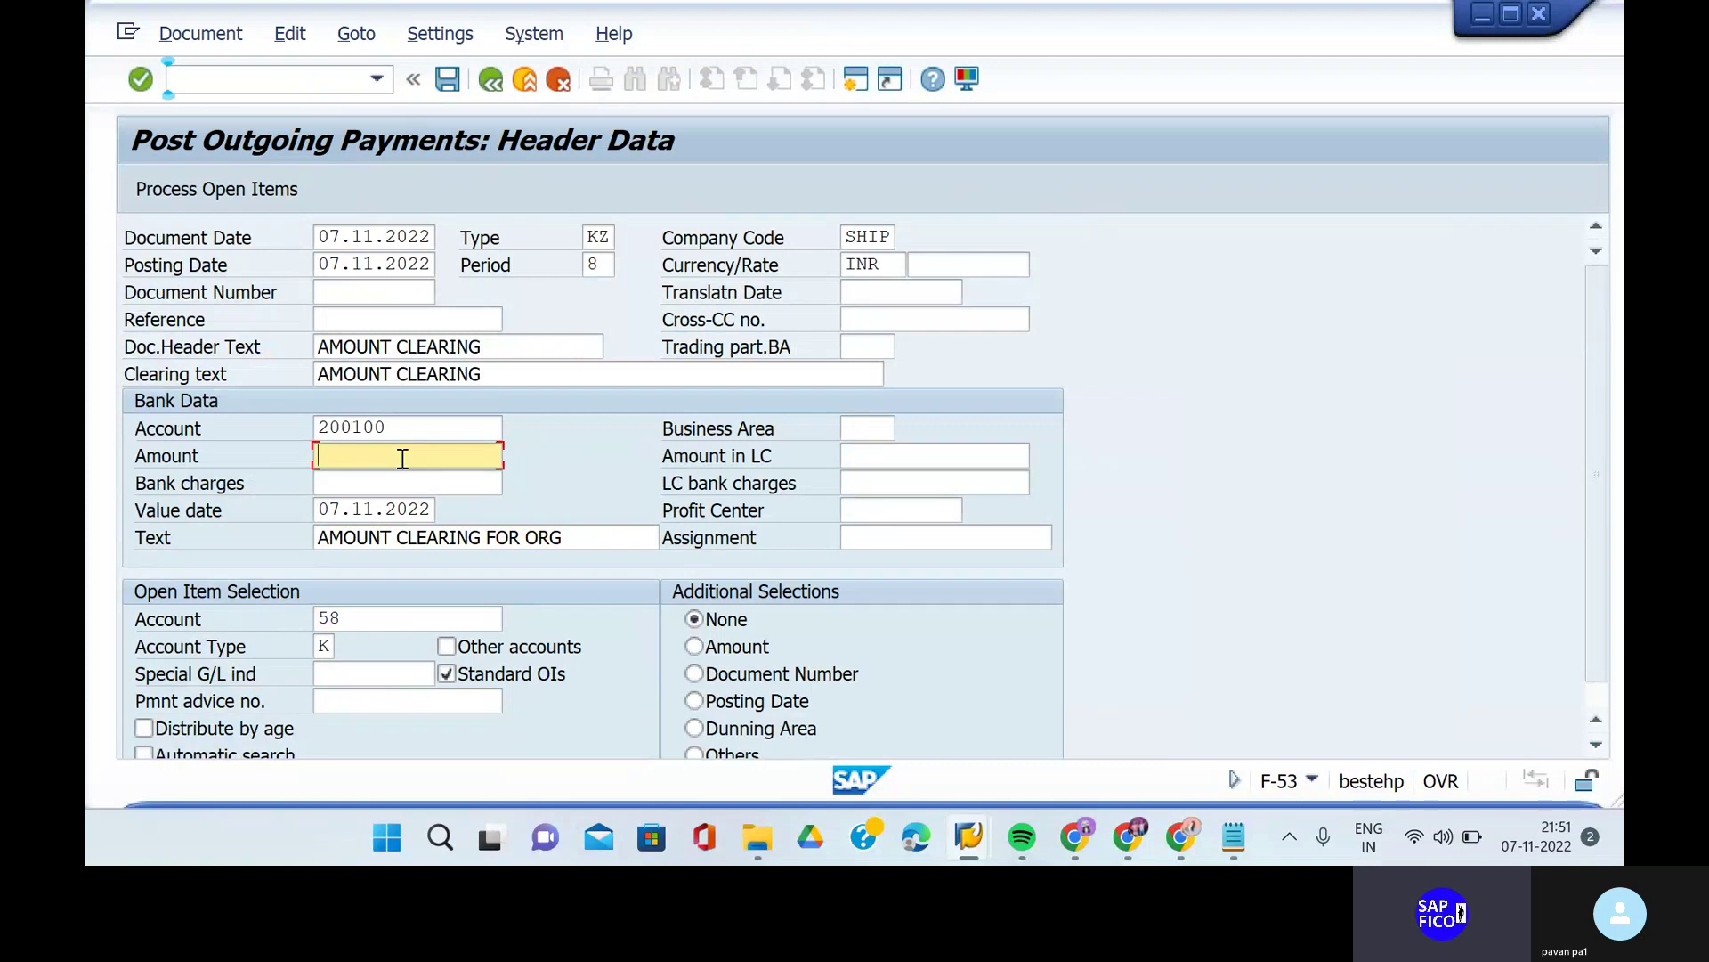
{"action": "type", "text": "1"}
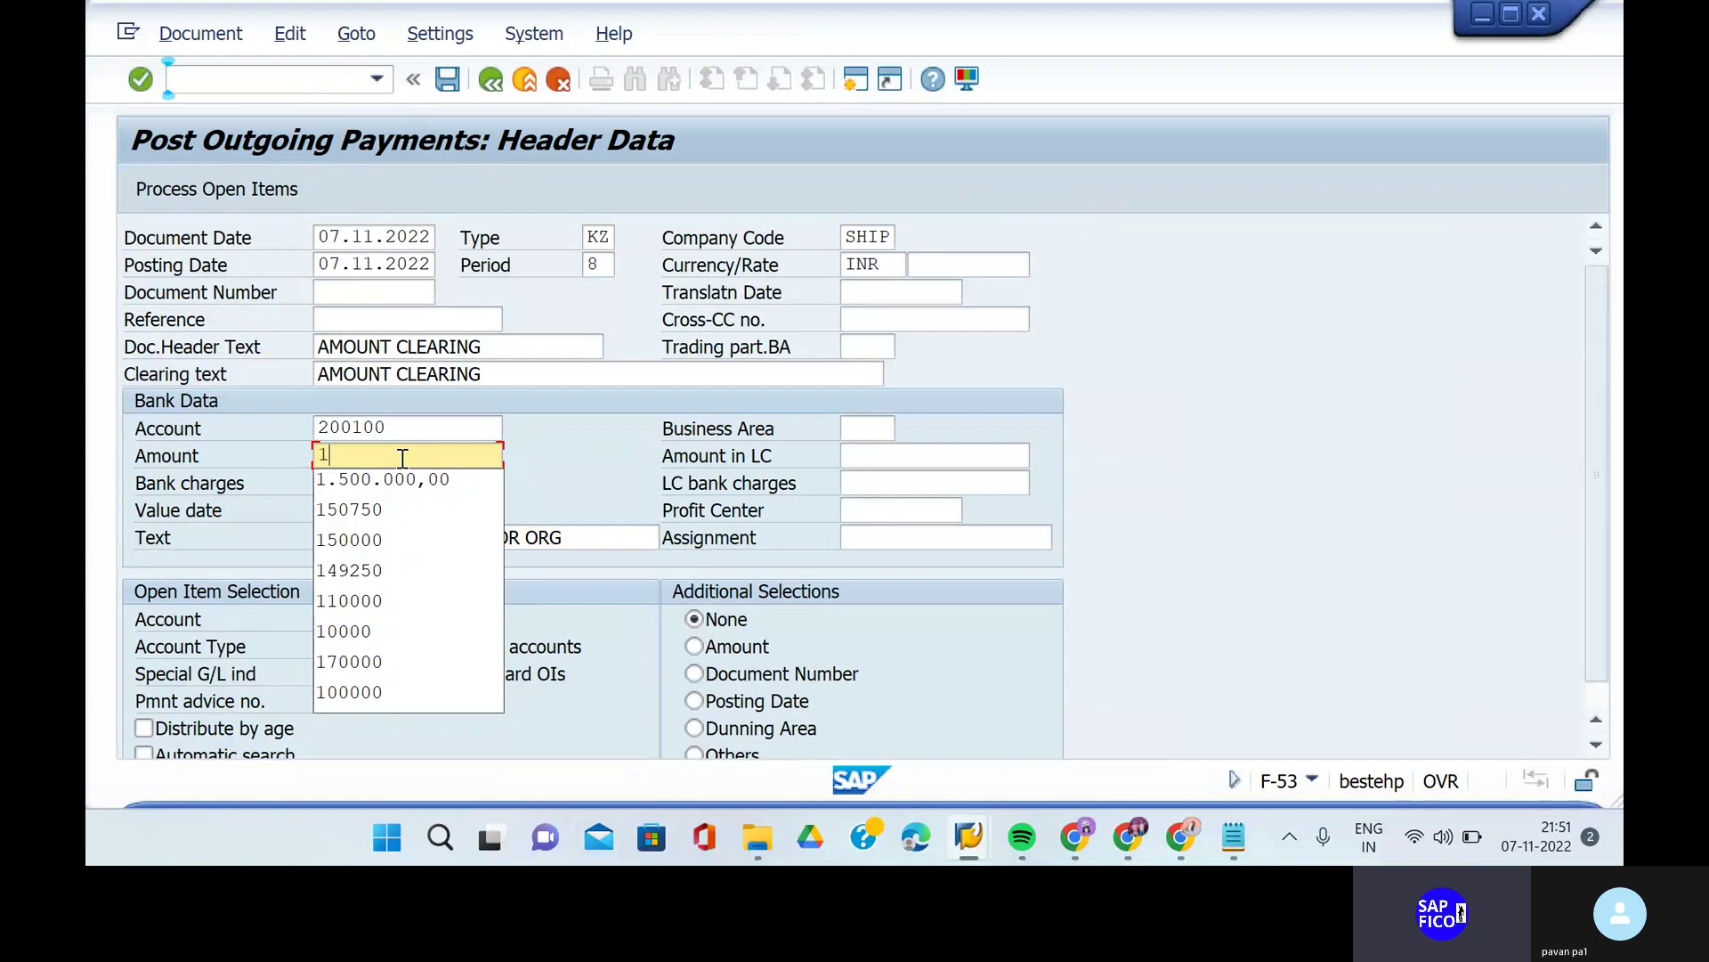
{"action": "type", "text": "4"}
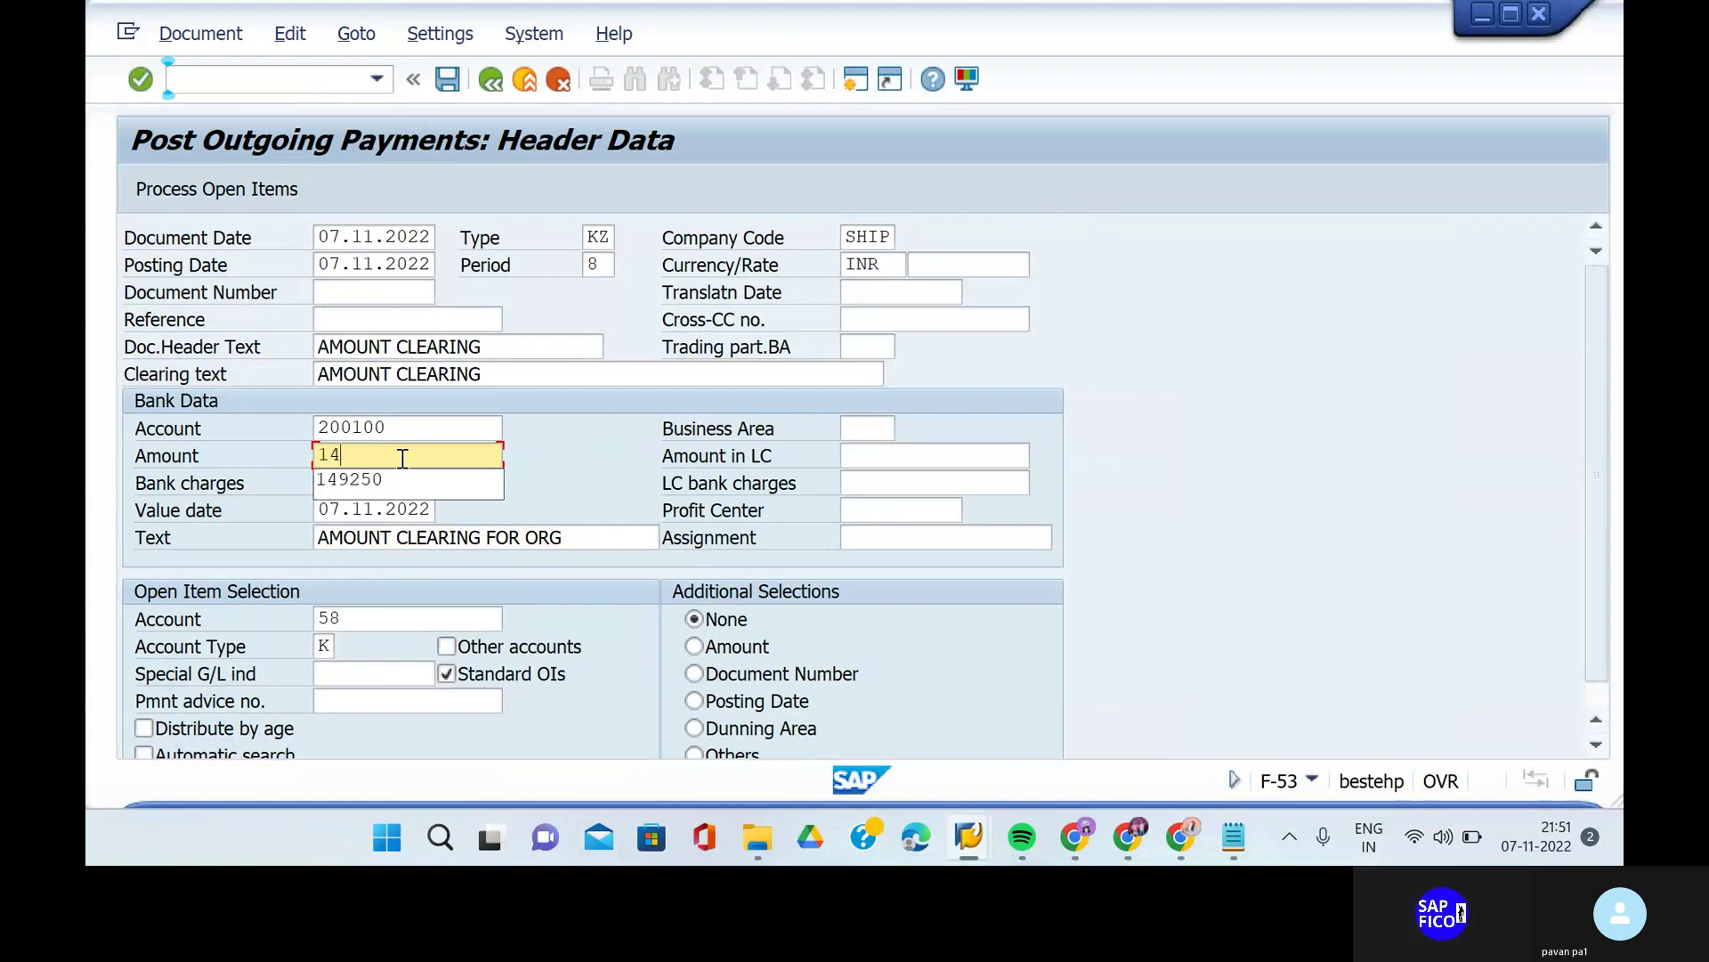
{"action": "type", "text": "66"}
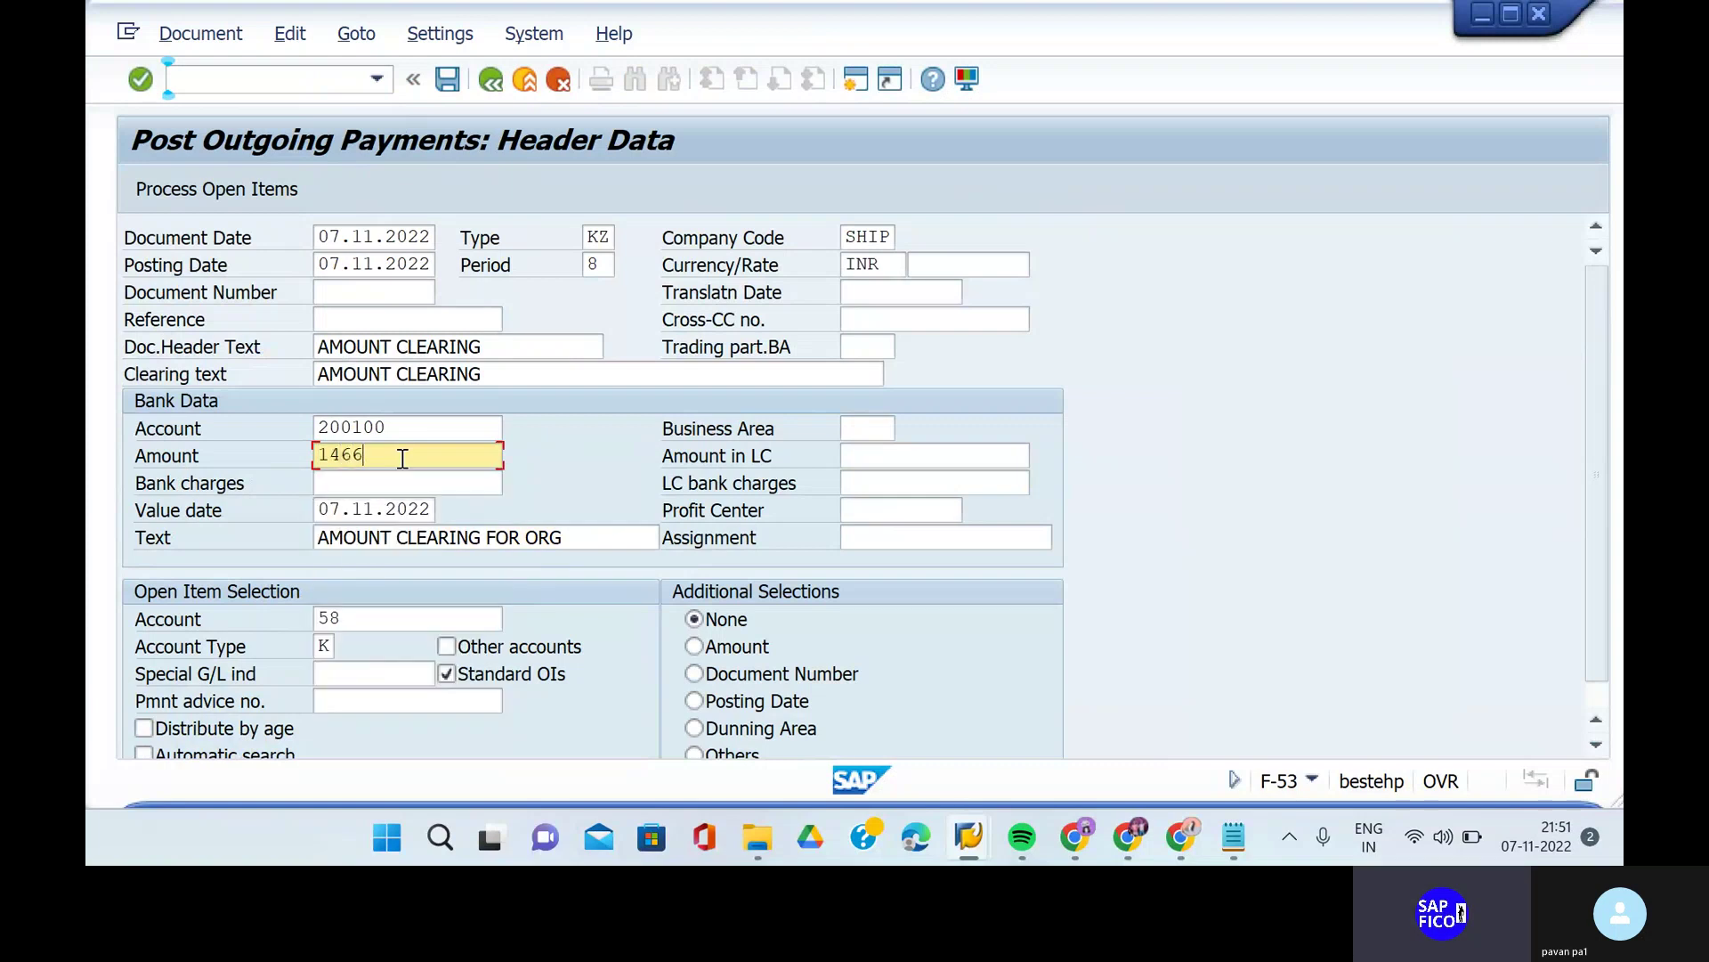
{"action": "type", "text": "250"}
{"action": "key", "text": "Return"}
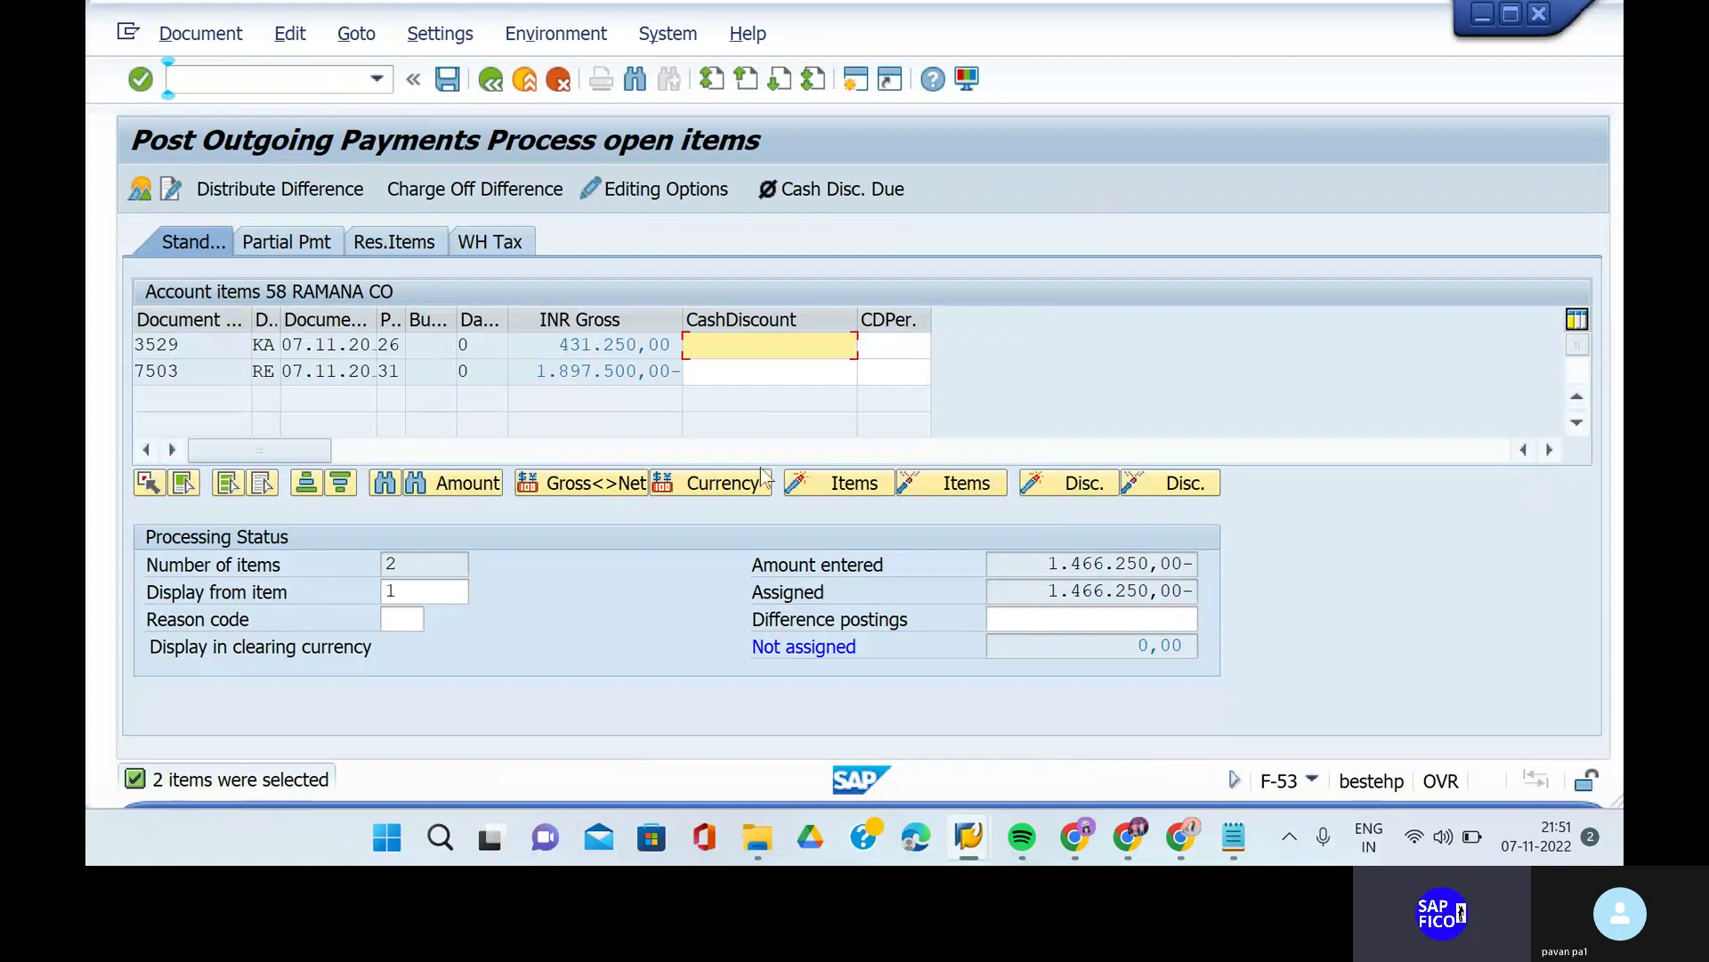
- Simulate the outgoing payment document and post it
{"action": "left_click", "coordinate": [201, 38]}
{"action": "left_click", "coordinate": [210, 102]}
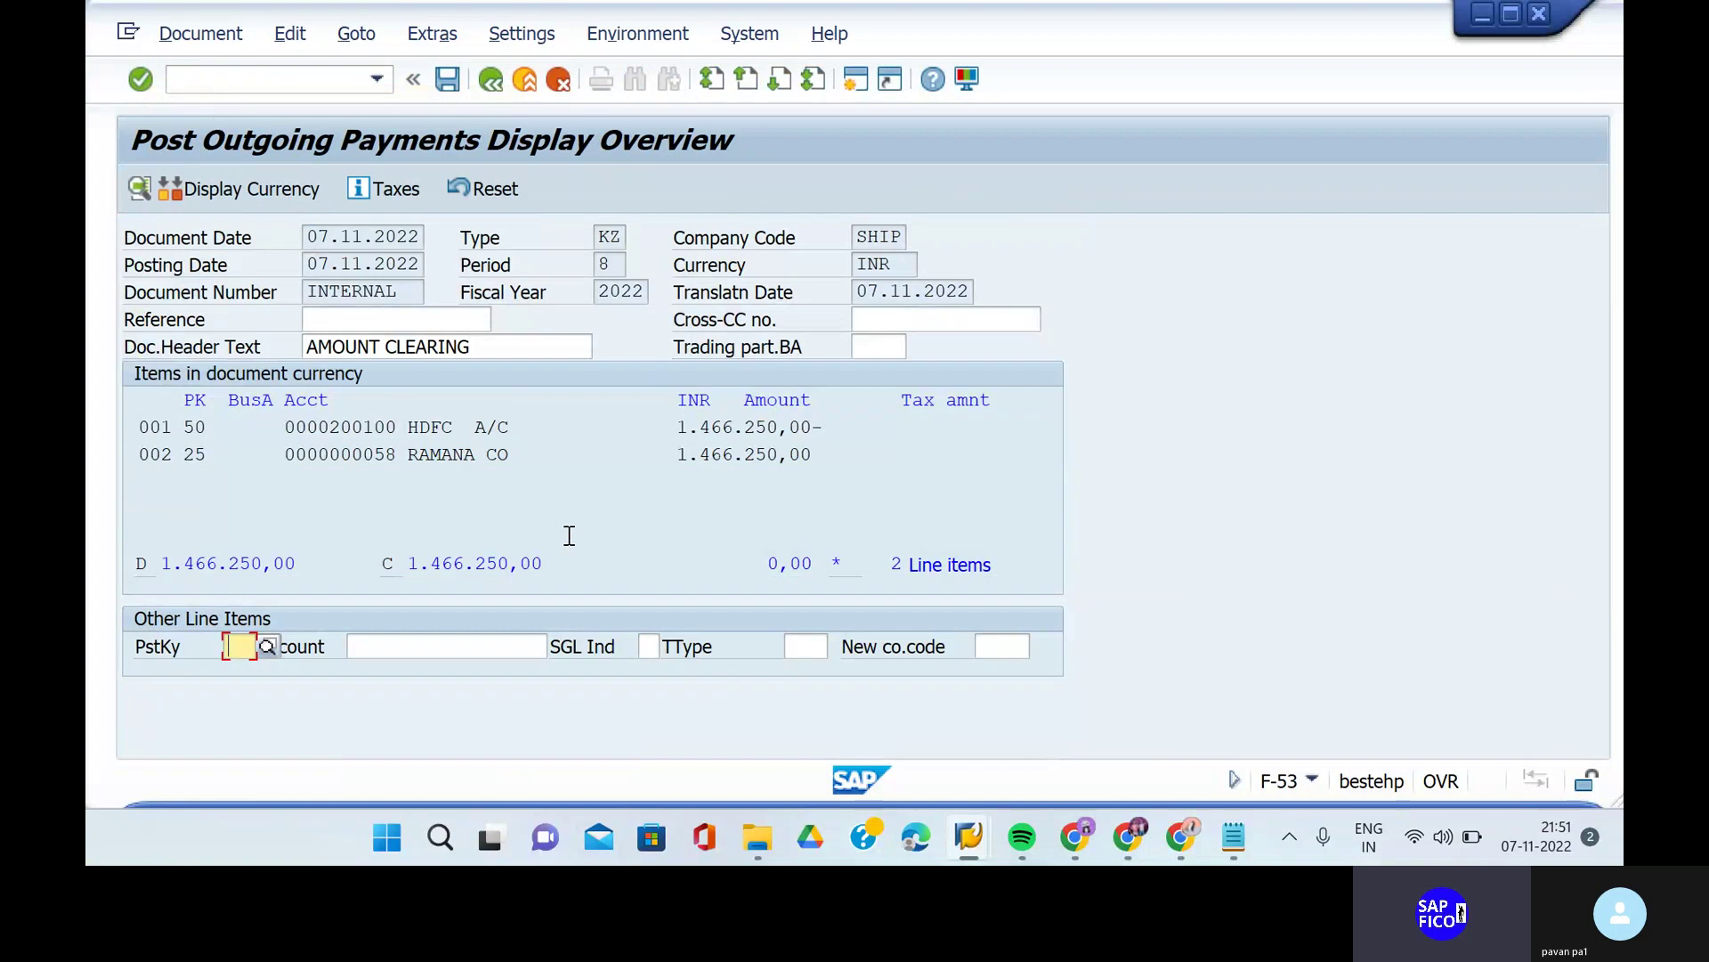
{"action": "left_click", "coordinate": [449, 80]}
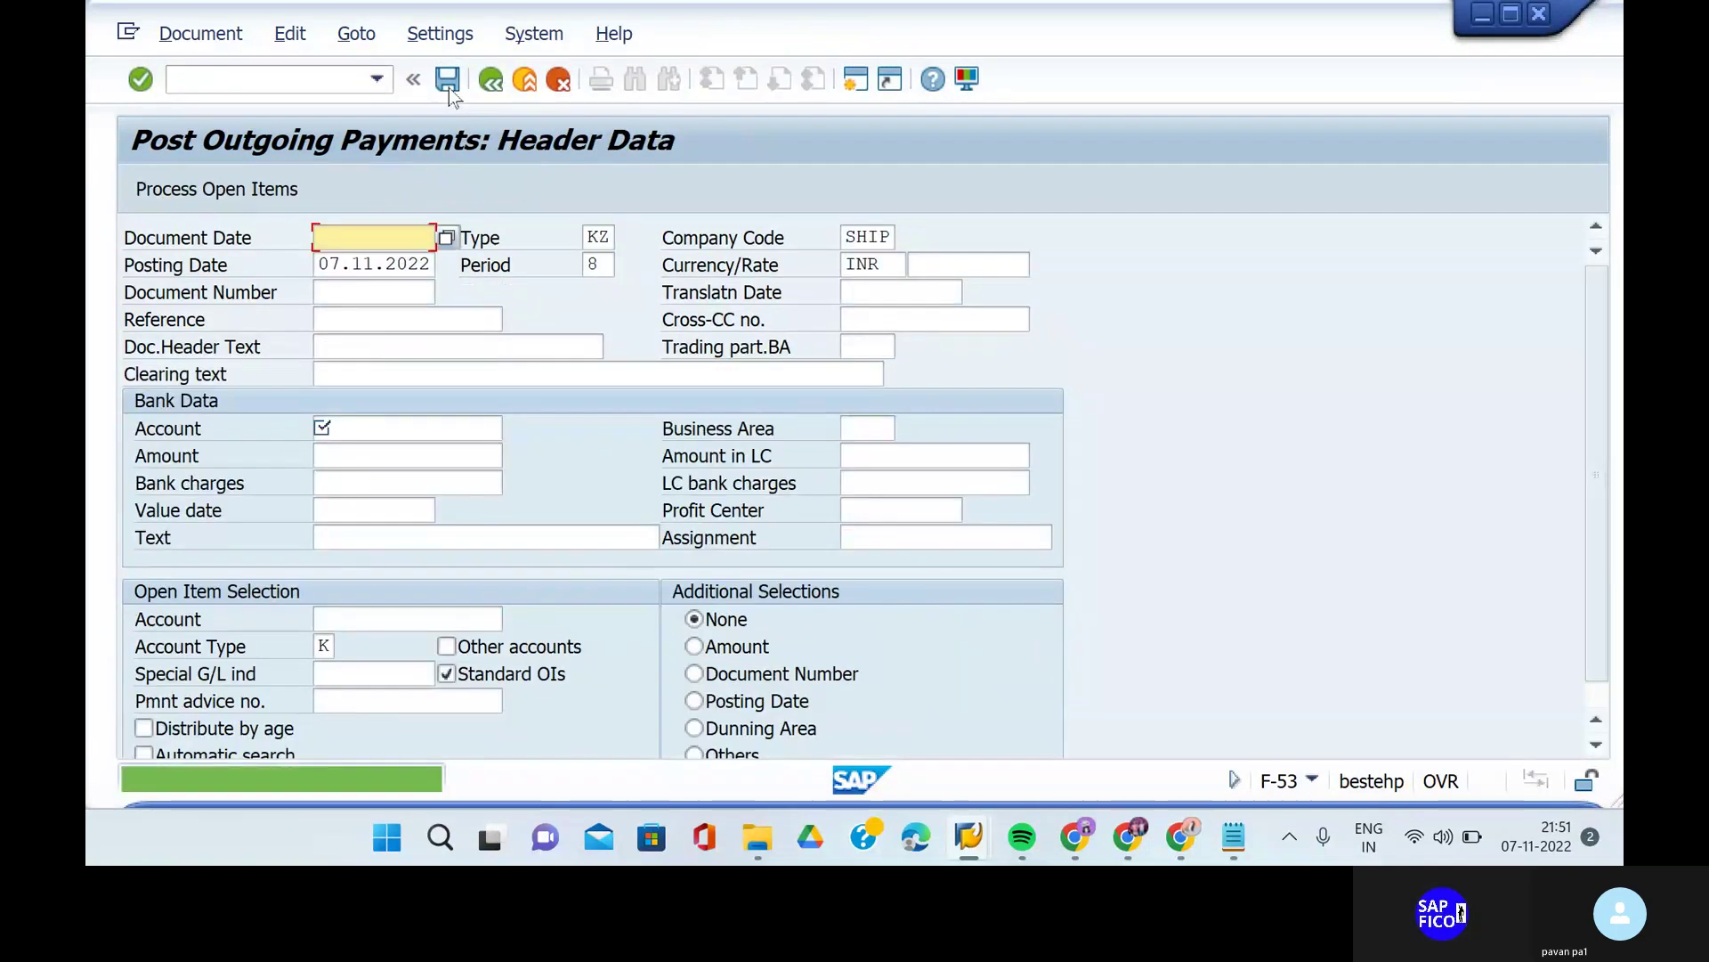
- Go to FBL1N and list the vendor's open items in company code SHIP at key date 07.11.2022
{"action": "left_click", "coordinate": [275, 79]}
{"action": "type", "text": "/"}
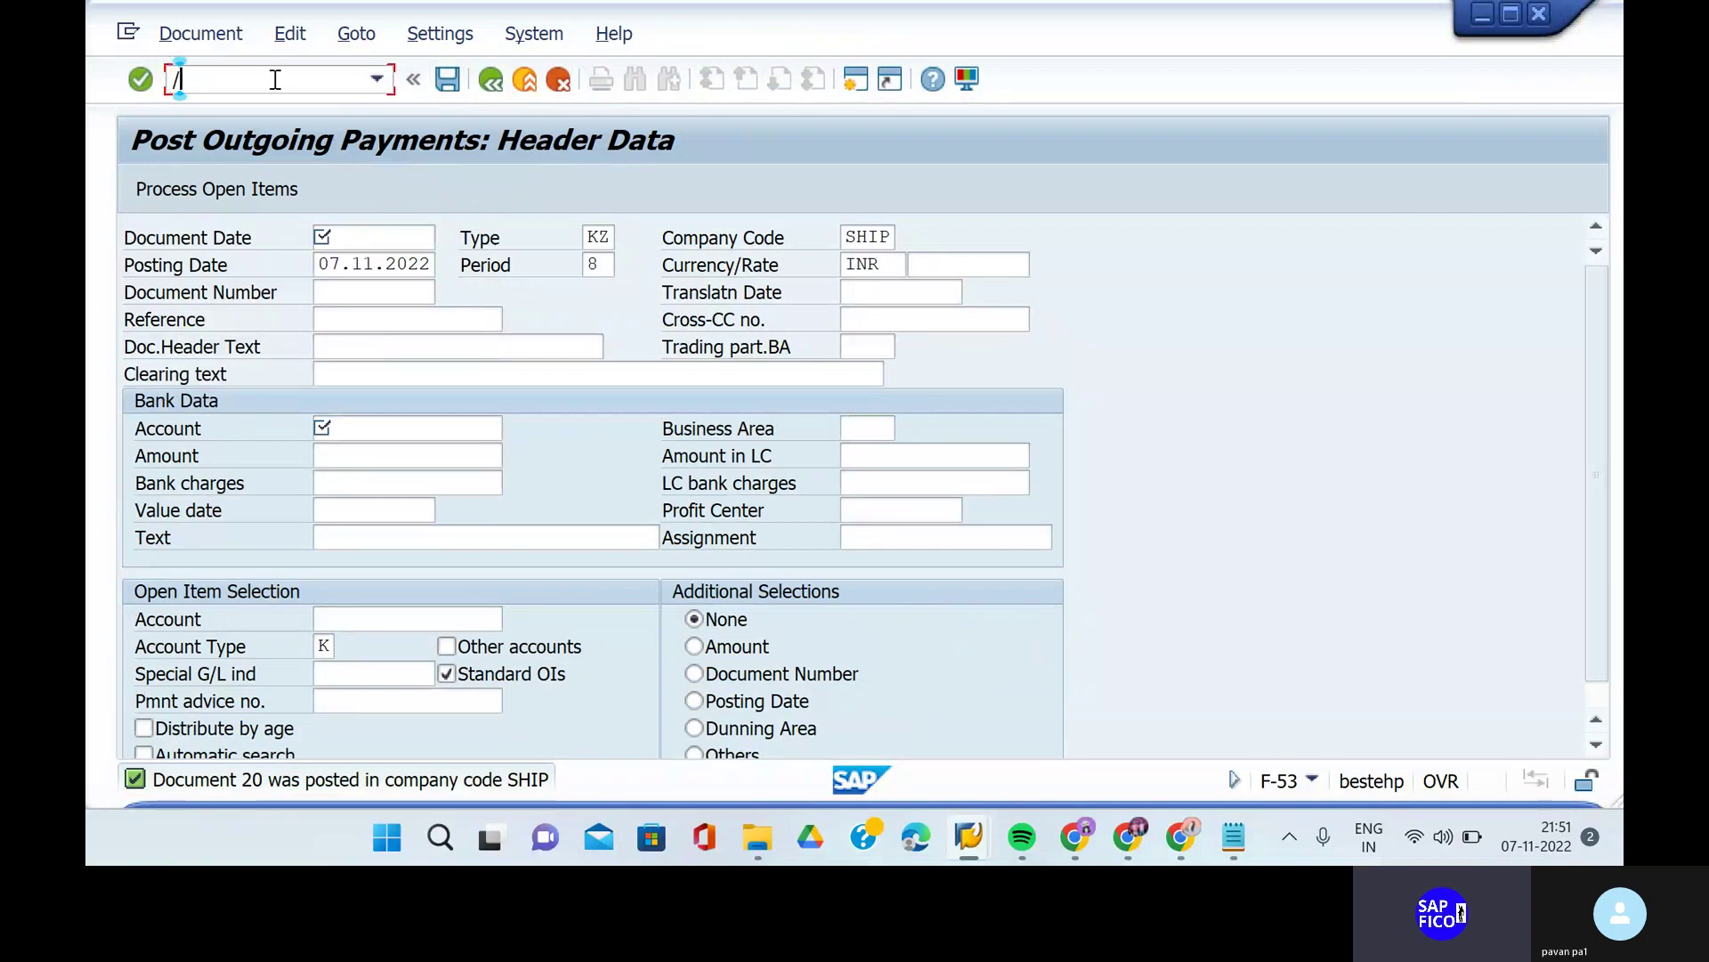
{"action": "type", "text": "NFBL1N"}
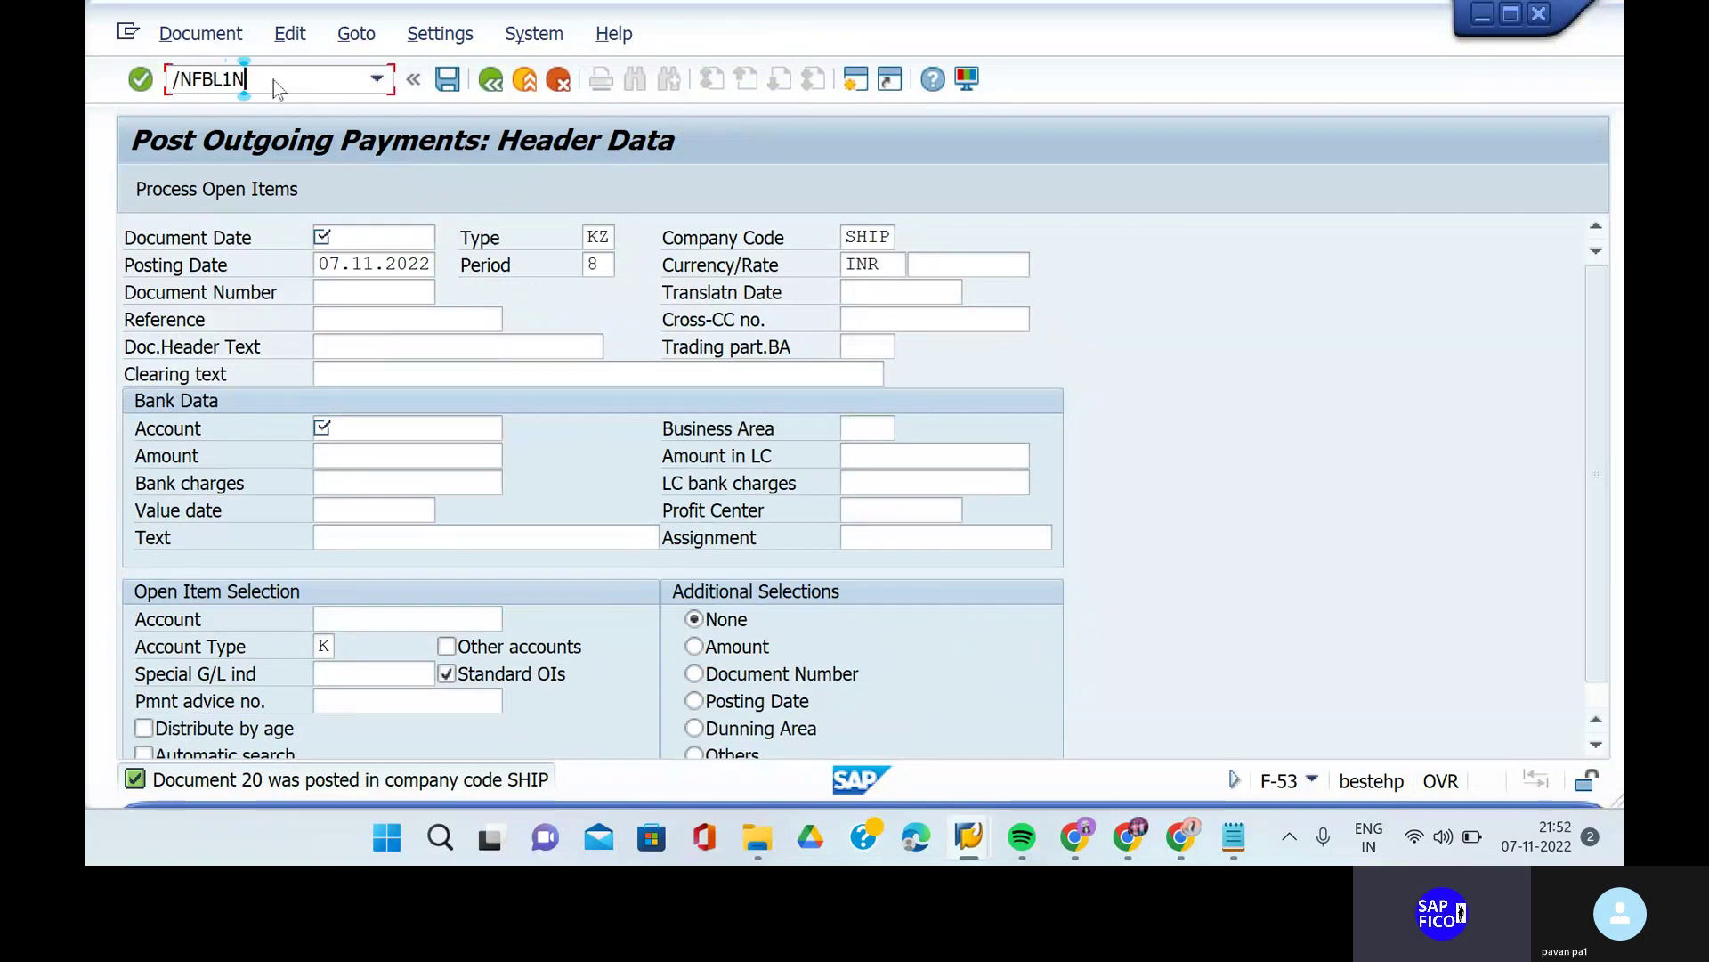
{"action": "key", "text": "Return"}
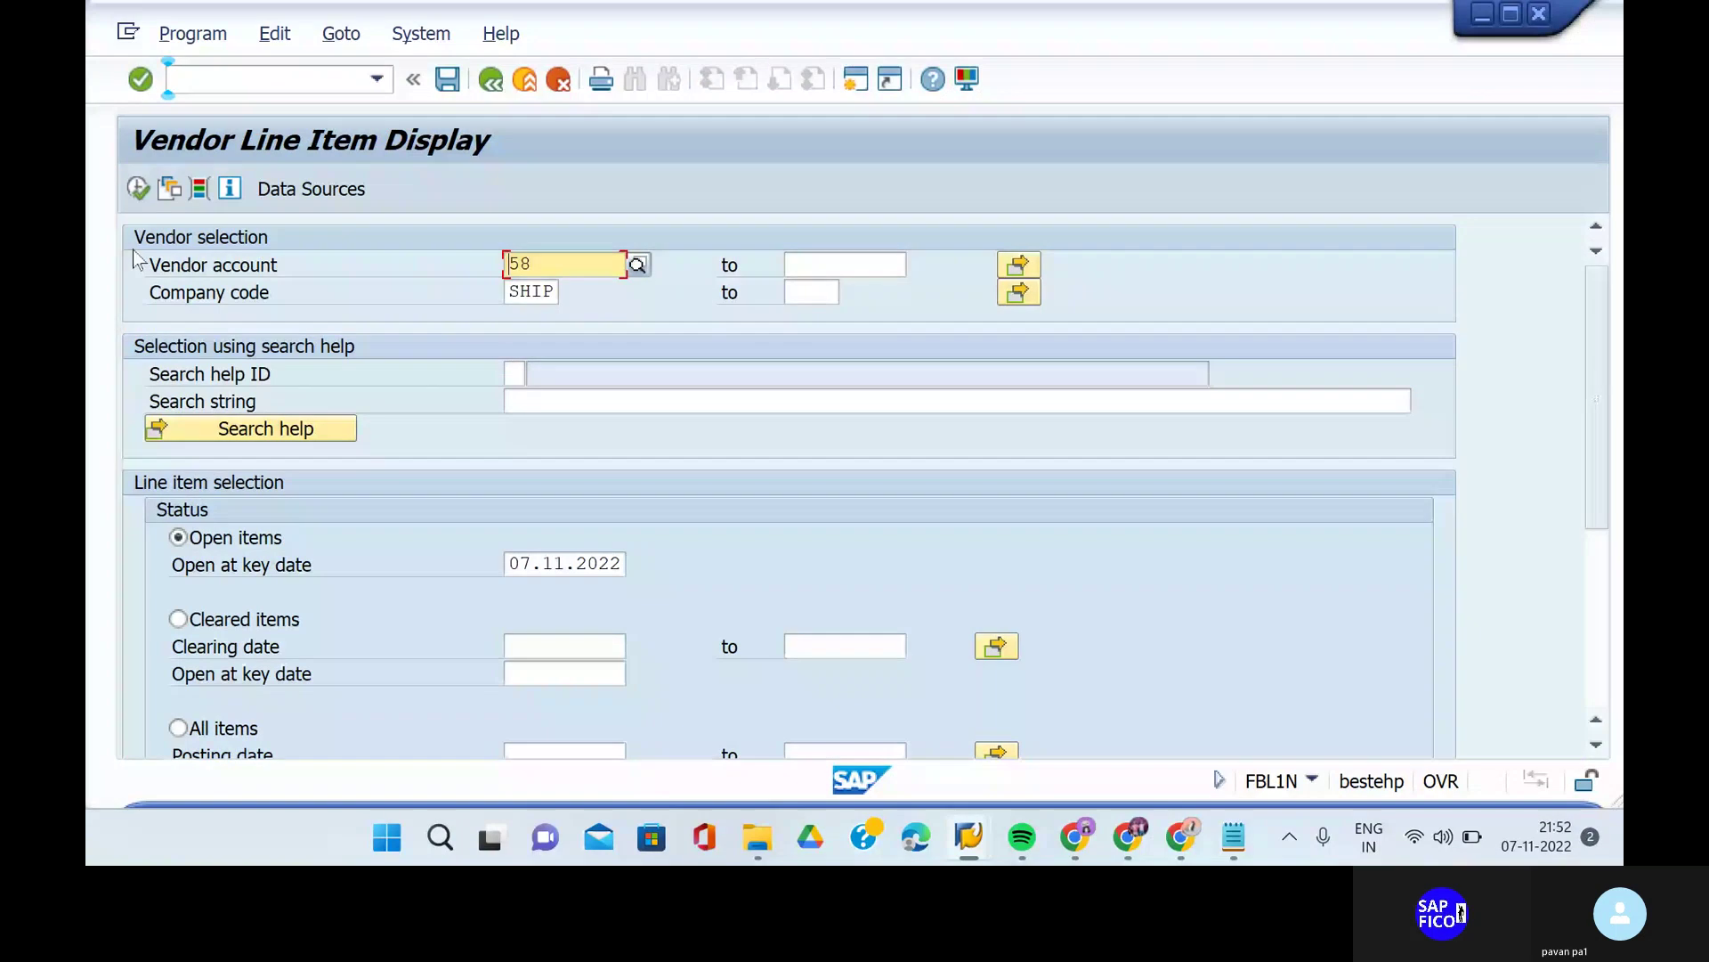
{"action": "left_click", "coordinate": [138, 189]}
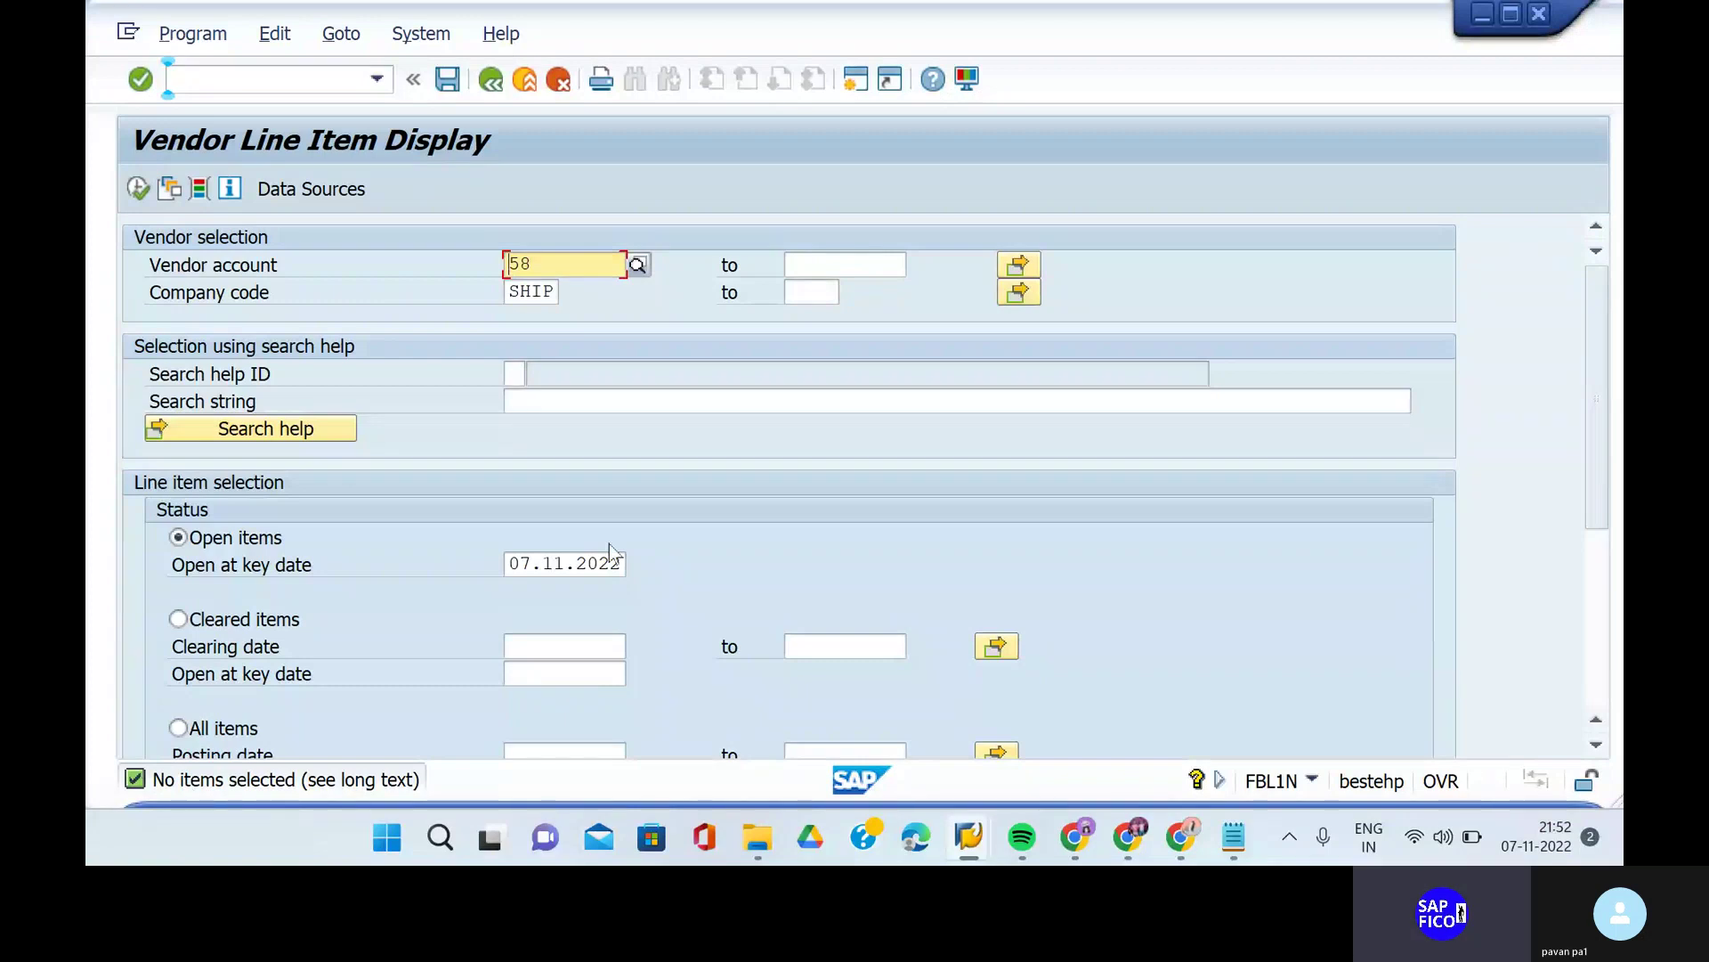
- List the vendor's cleared items instead and review the payment, down payment and invoice entries with their clearing documents
{"action": "left_click", "coordinate": [181, 623]}
{"action": "key", "text": "F8"}
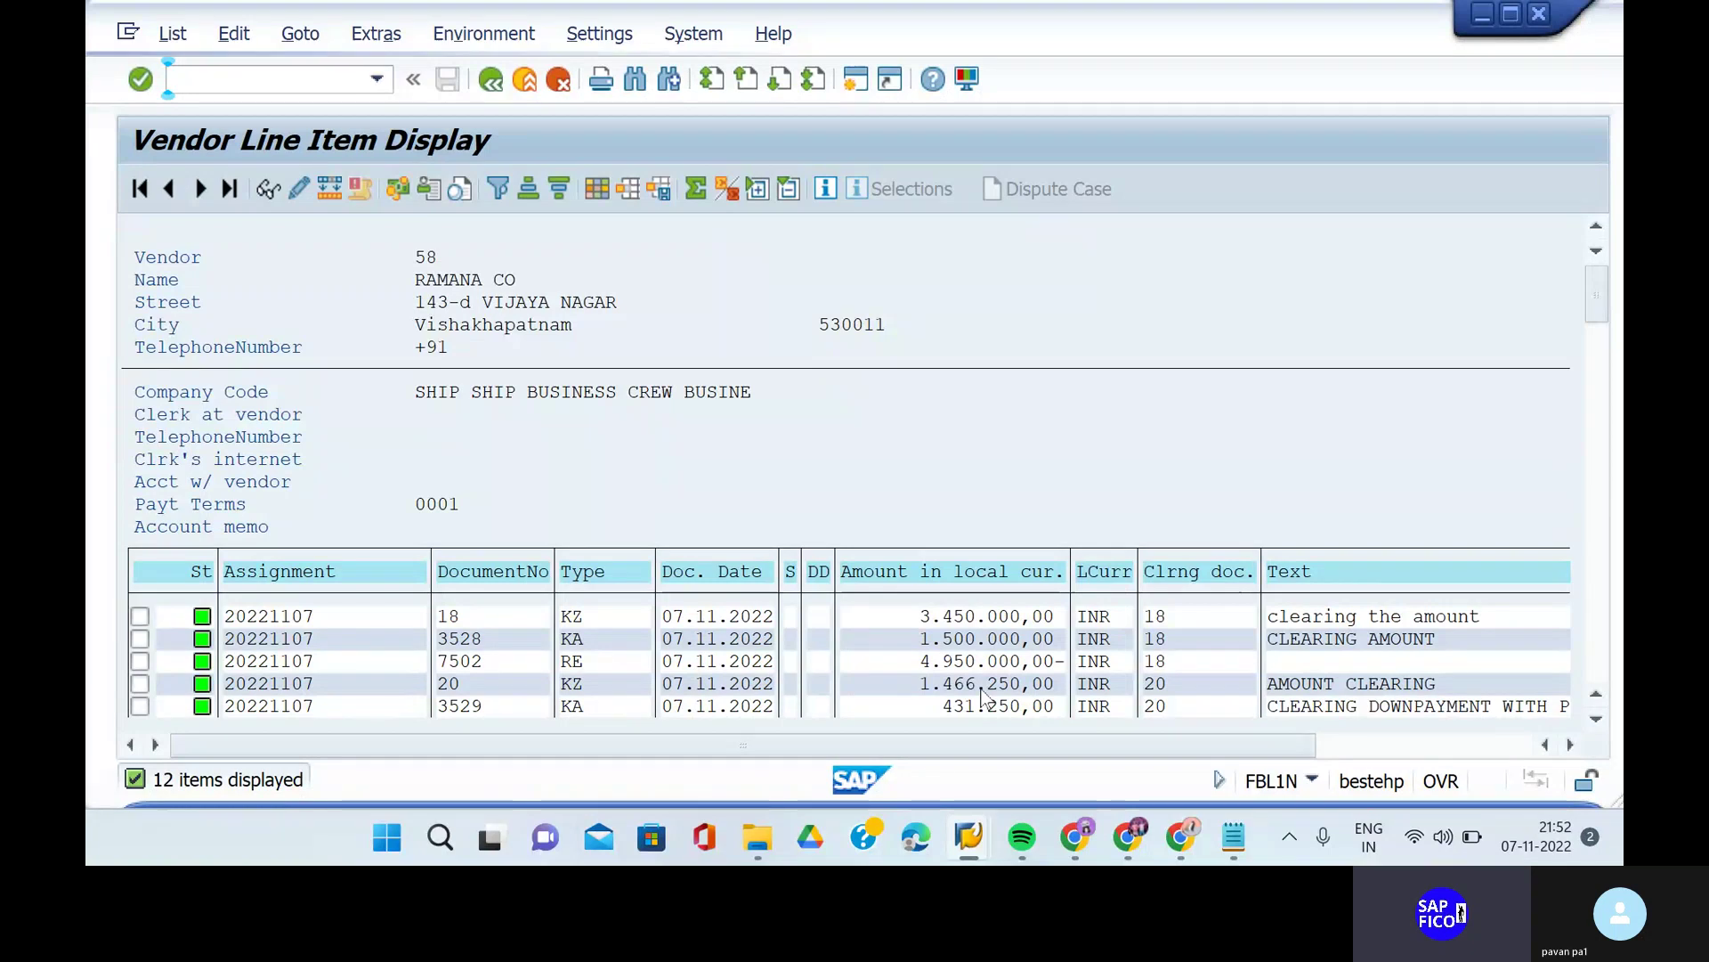
{"action": "scroll", "coordinate": [984, 697], "scroll_direction": "down", "scroll_amount": 1}
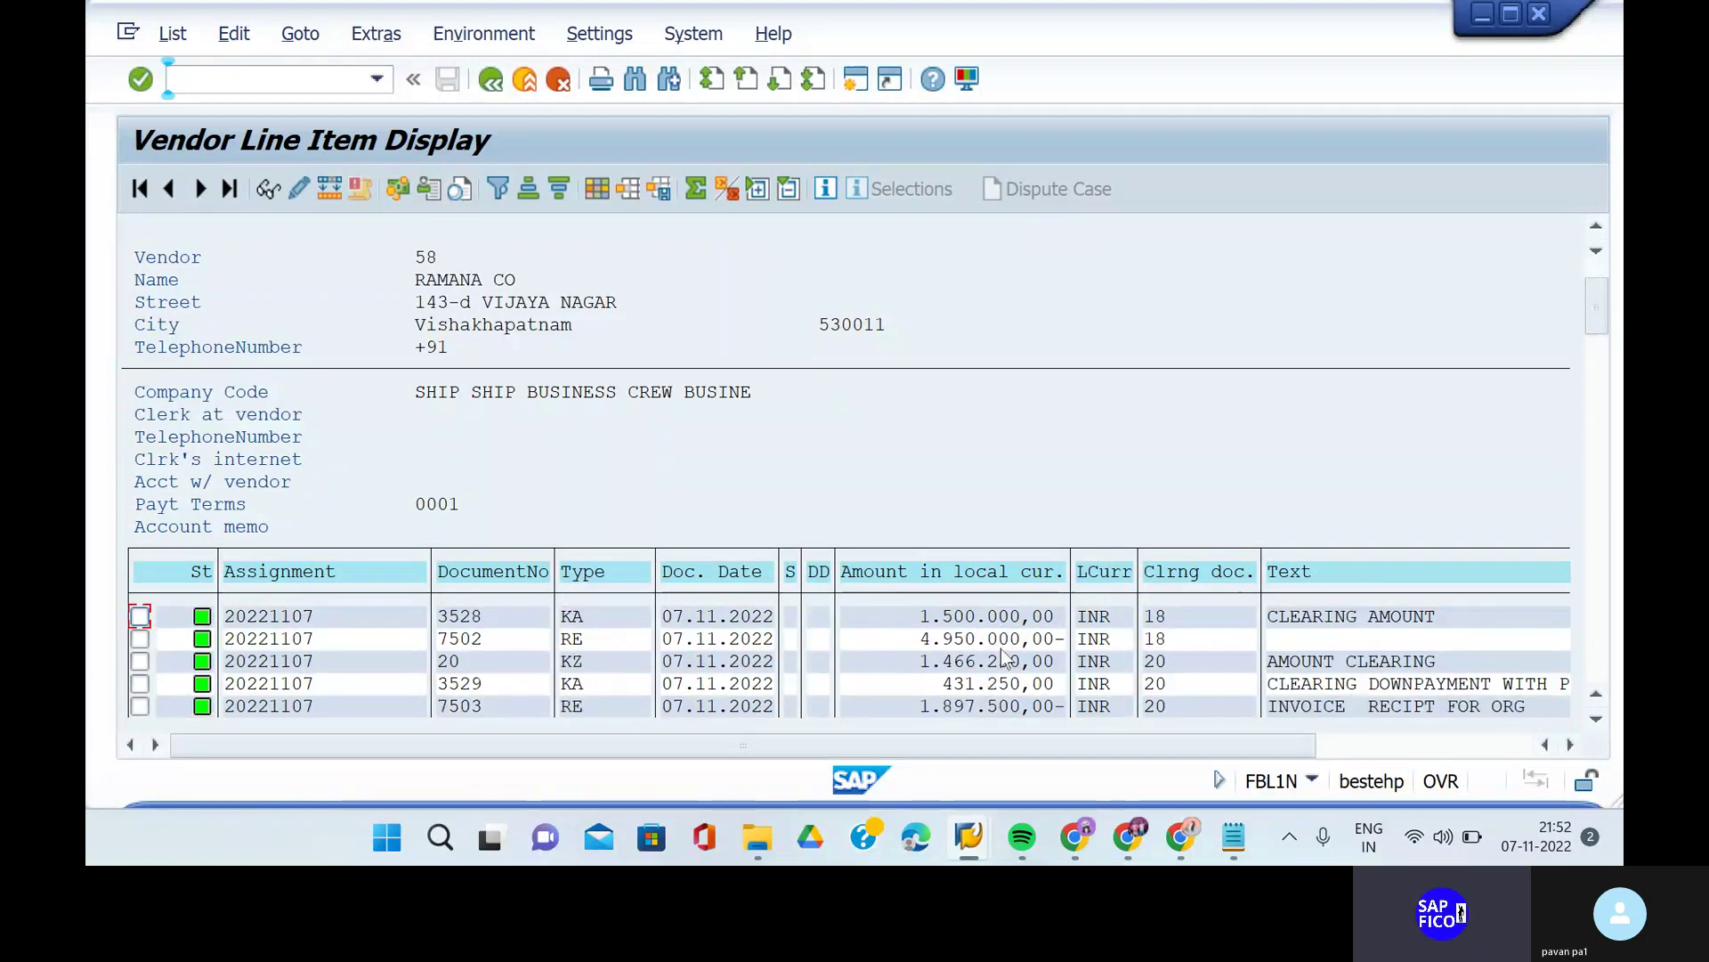
{"action": "scroll", "coordinate": [988, 685], "scroll_direction": "down", "scroll_amount": 2}
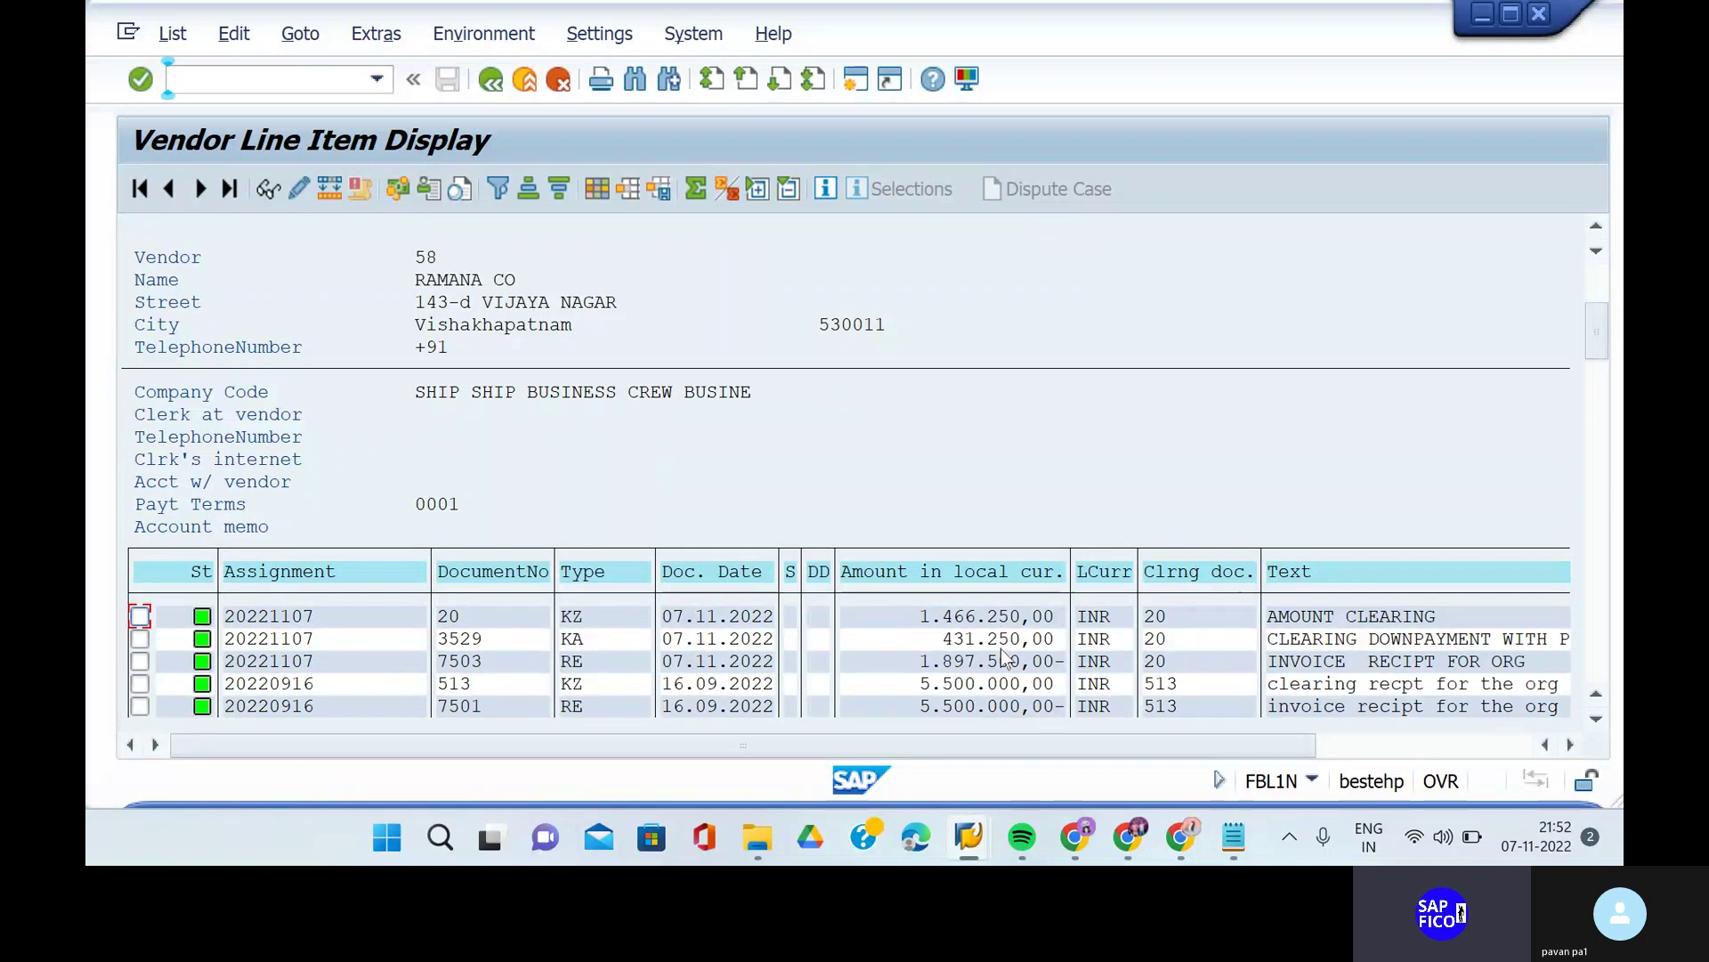
{"action": "scroll", "coordinate": [1001, 648], "scroll_direction": "up", "scroll_amount": 2}
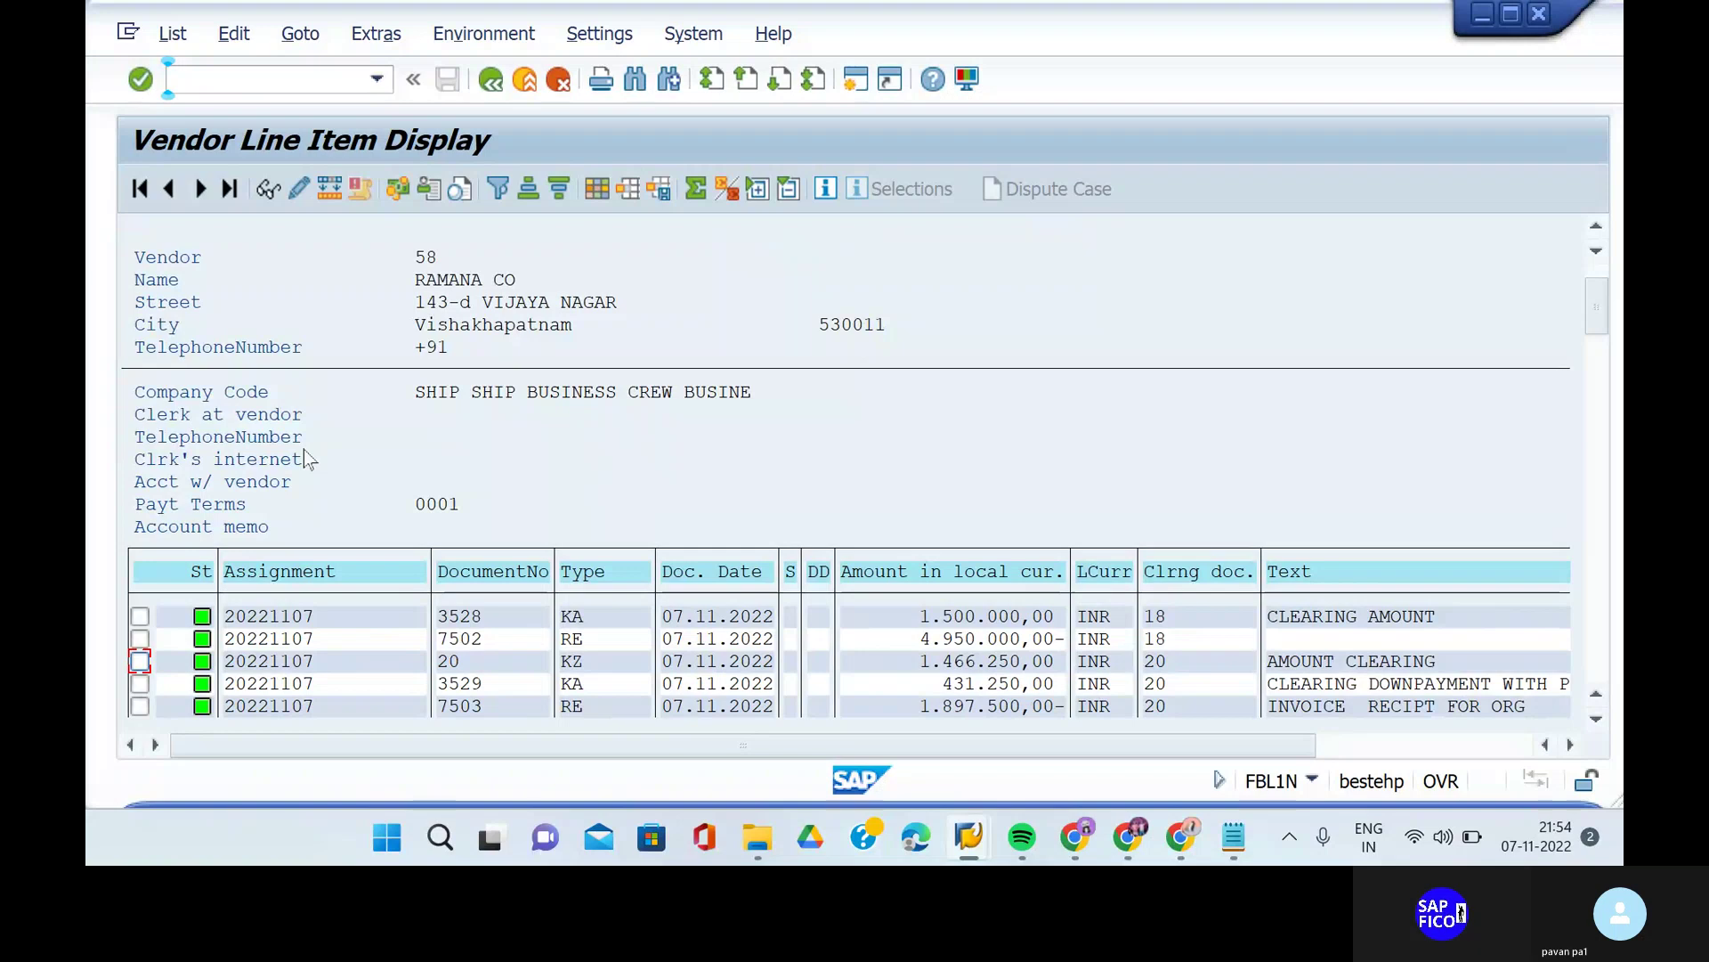
{"action": "scroll", "coordinate": [304, 456], "scroll_direction": "down", "scroll_amount": 1}
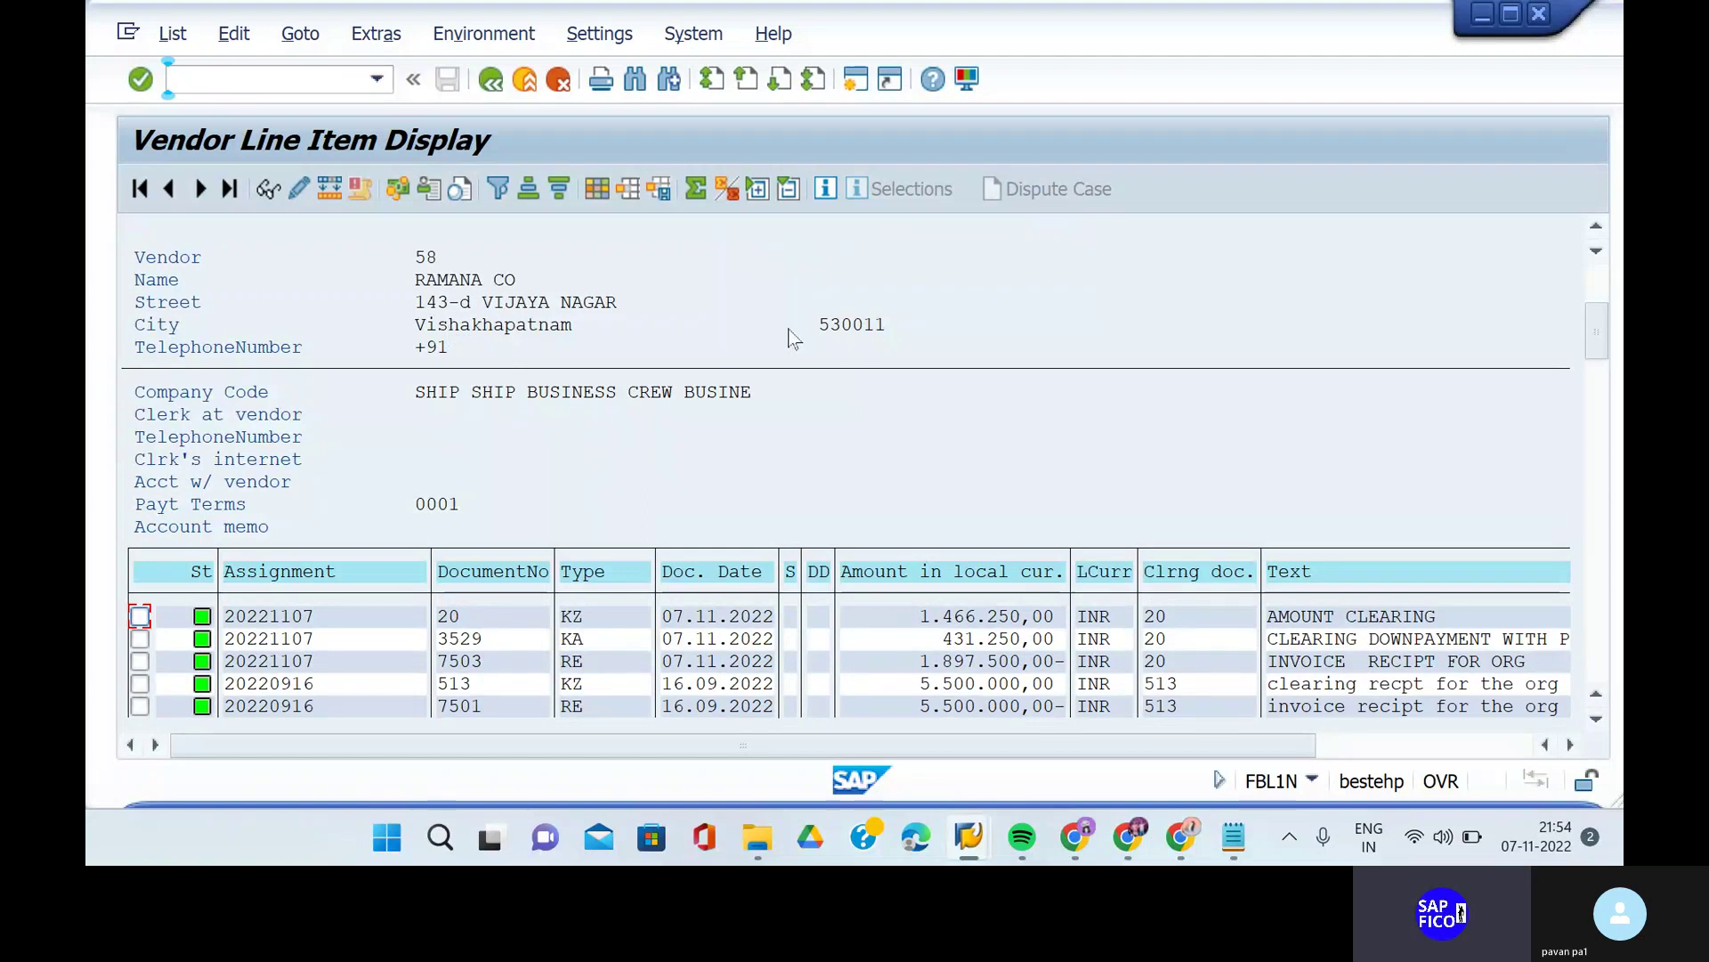
{"action": "key", "text": "XF86AudioRaiseVolume"}
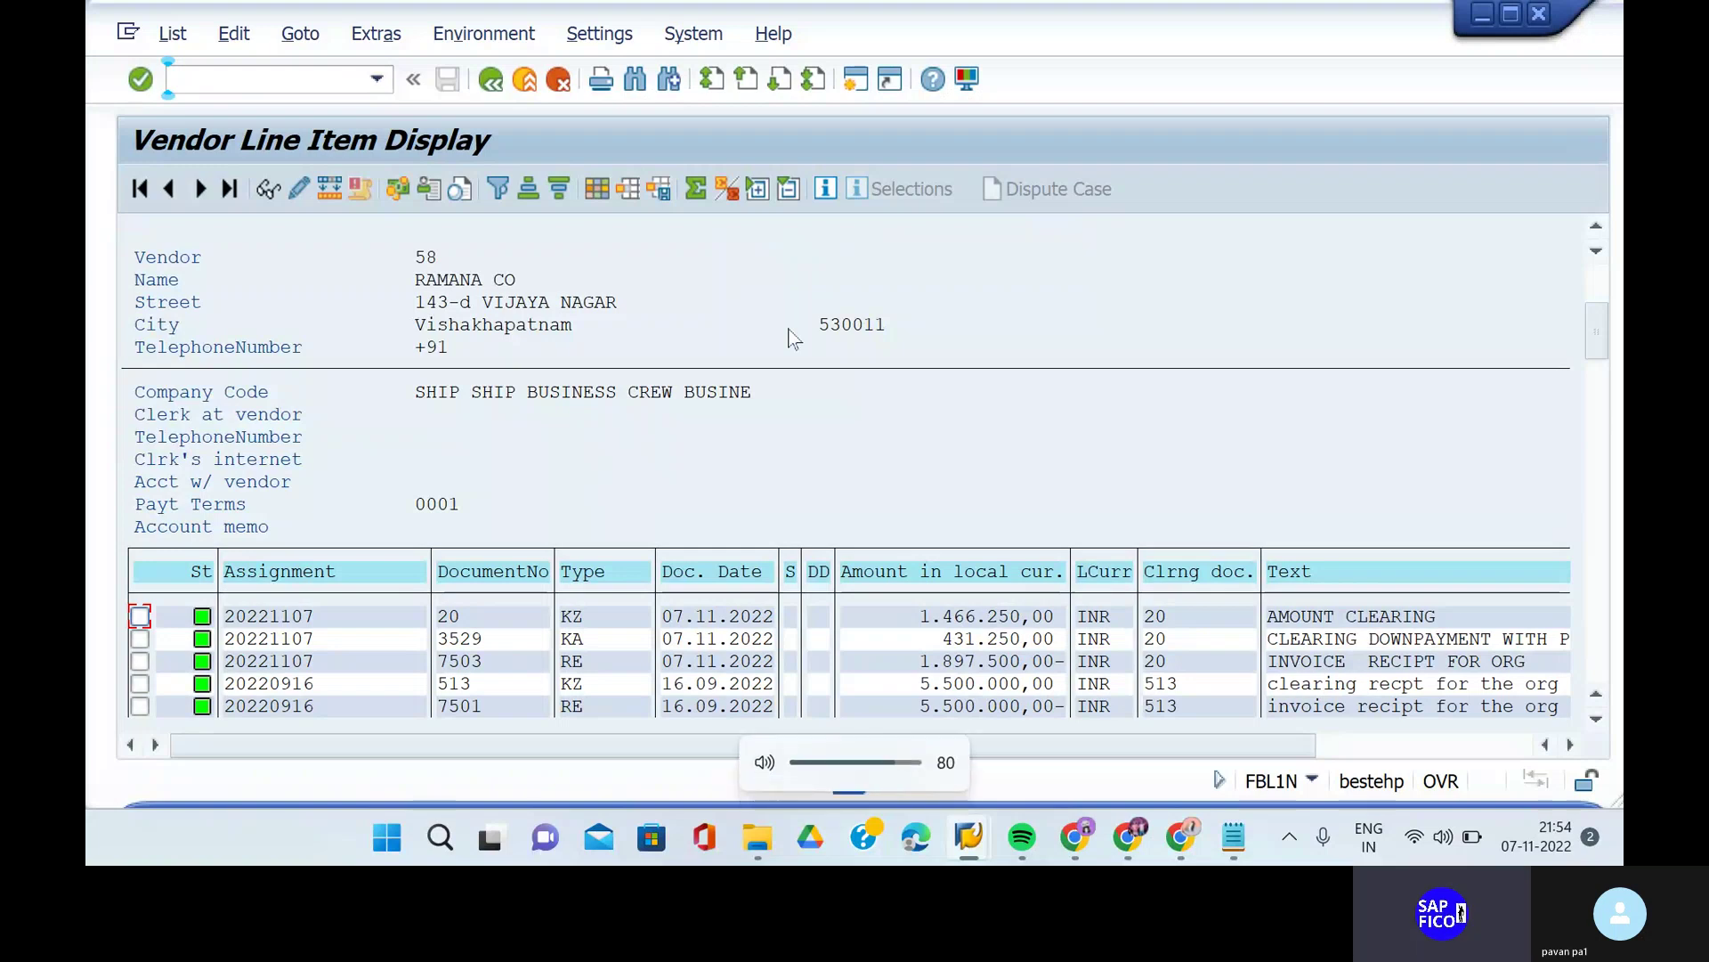
{"action": "left_click", "coordinate": [905, 762]}
{"action": "left_click", "coordinate": [1046, 267]}
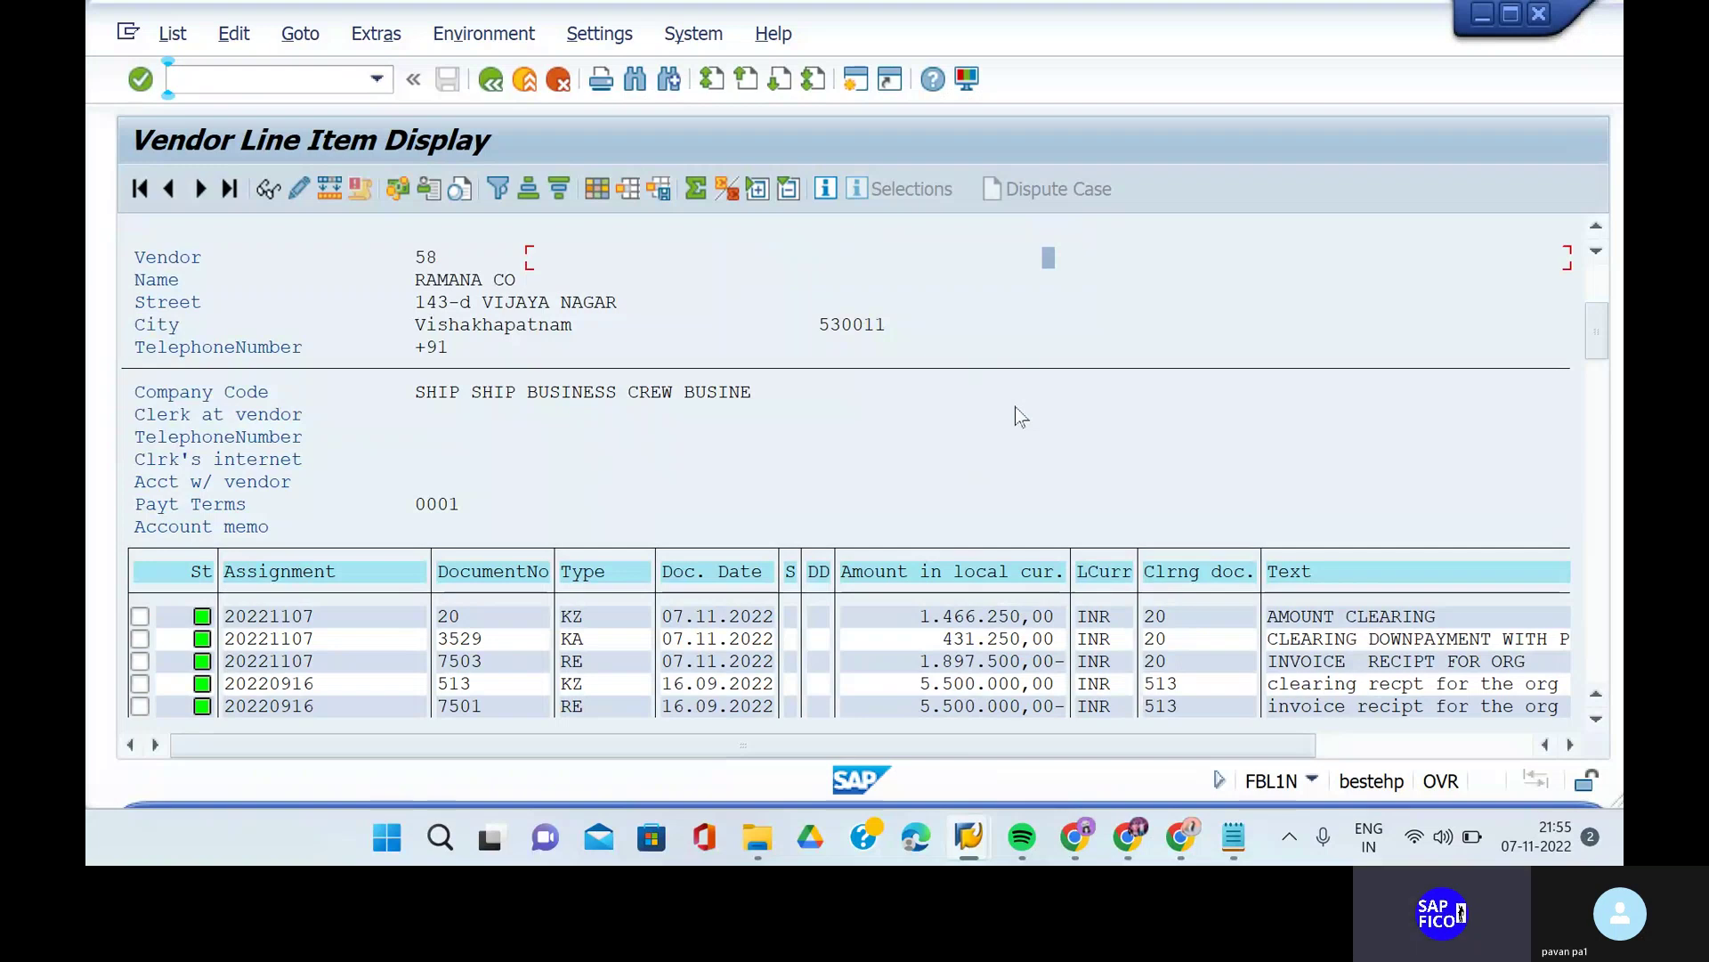
- Leave the vendor line item display and return to the SAP Easy Access start screen with /n
{"action": "left_click", "coordinate": [227, 82]}
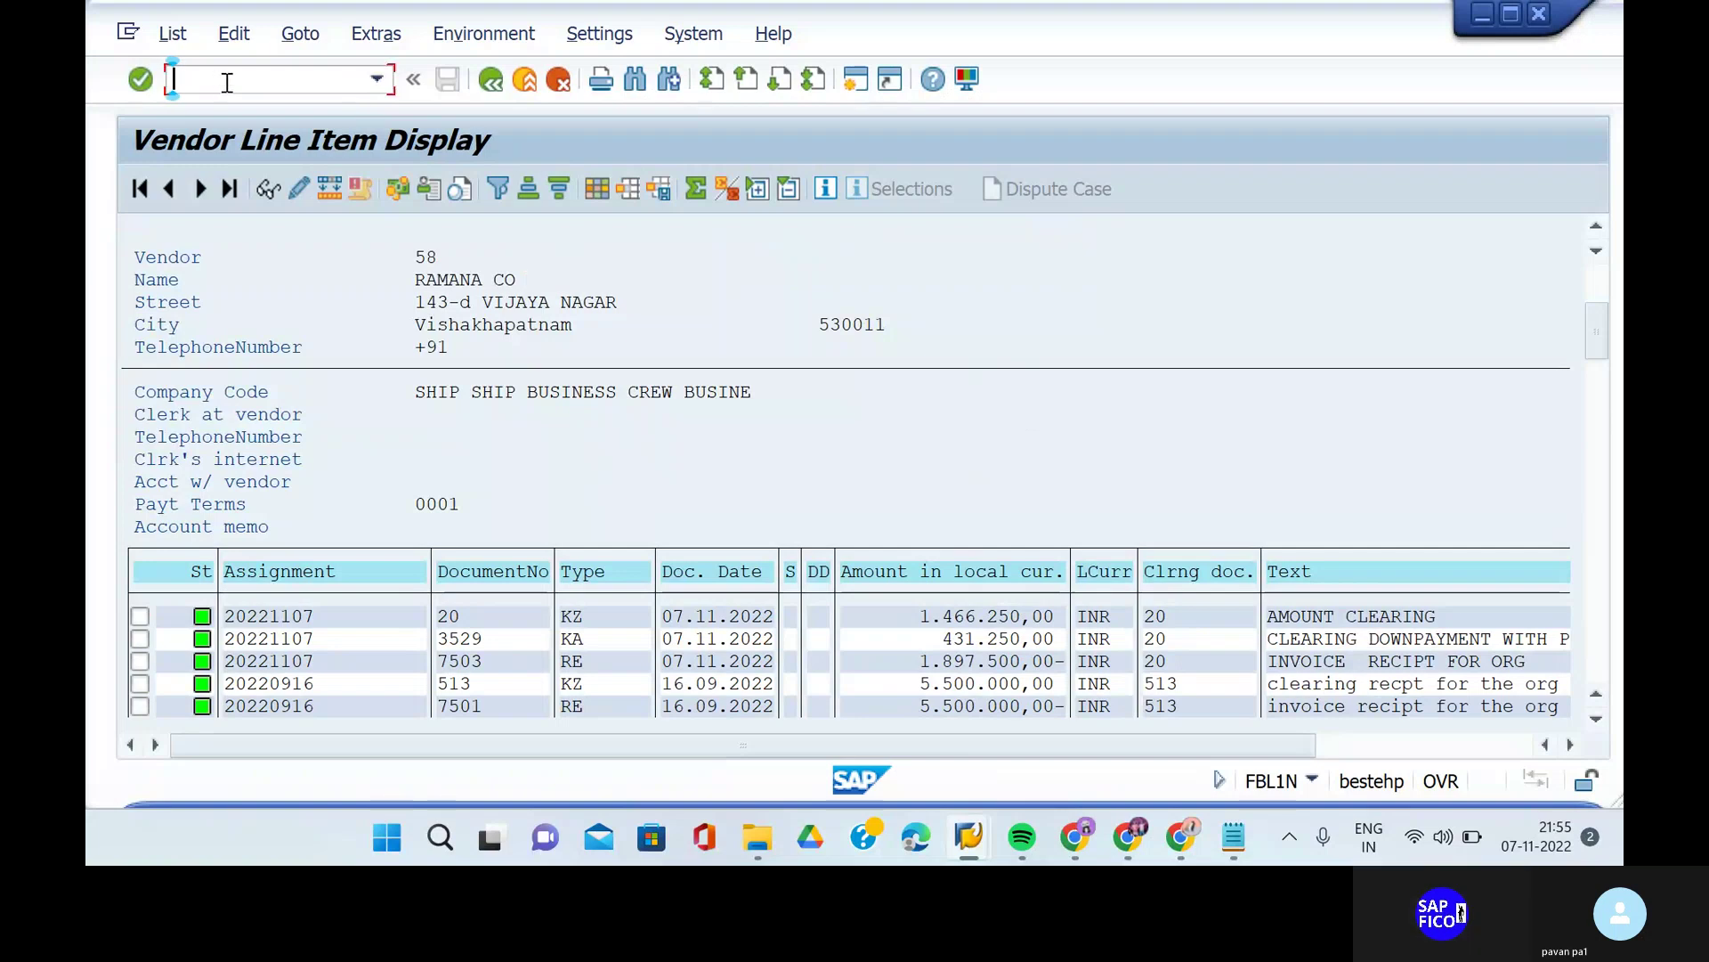
{"action": "type", "text": "/n"}
{"action": "key", "text": "Return"}
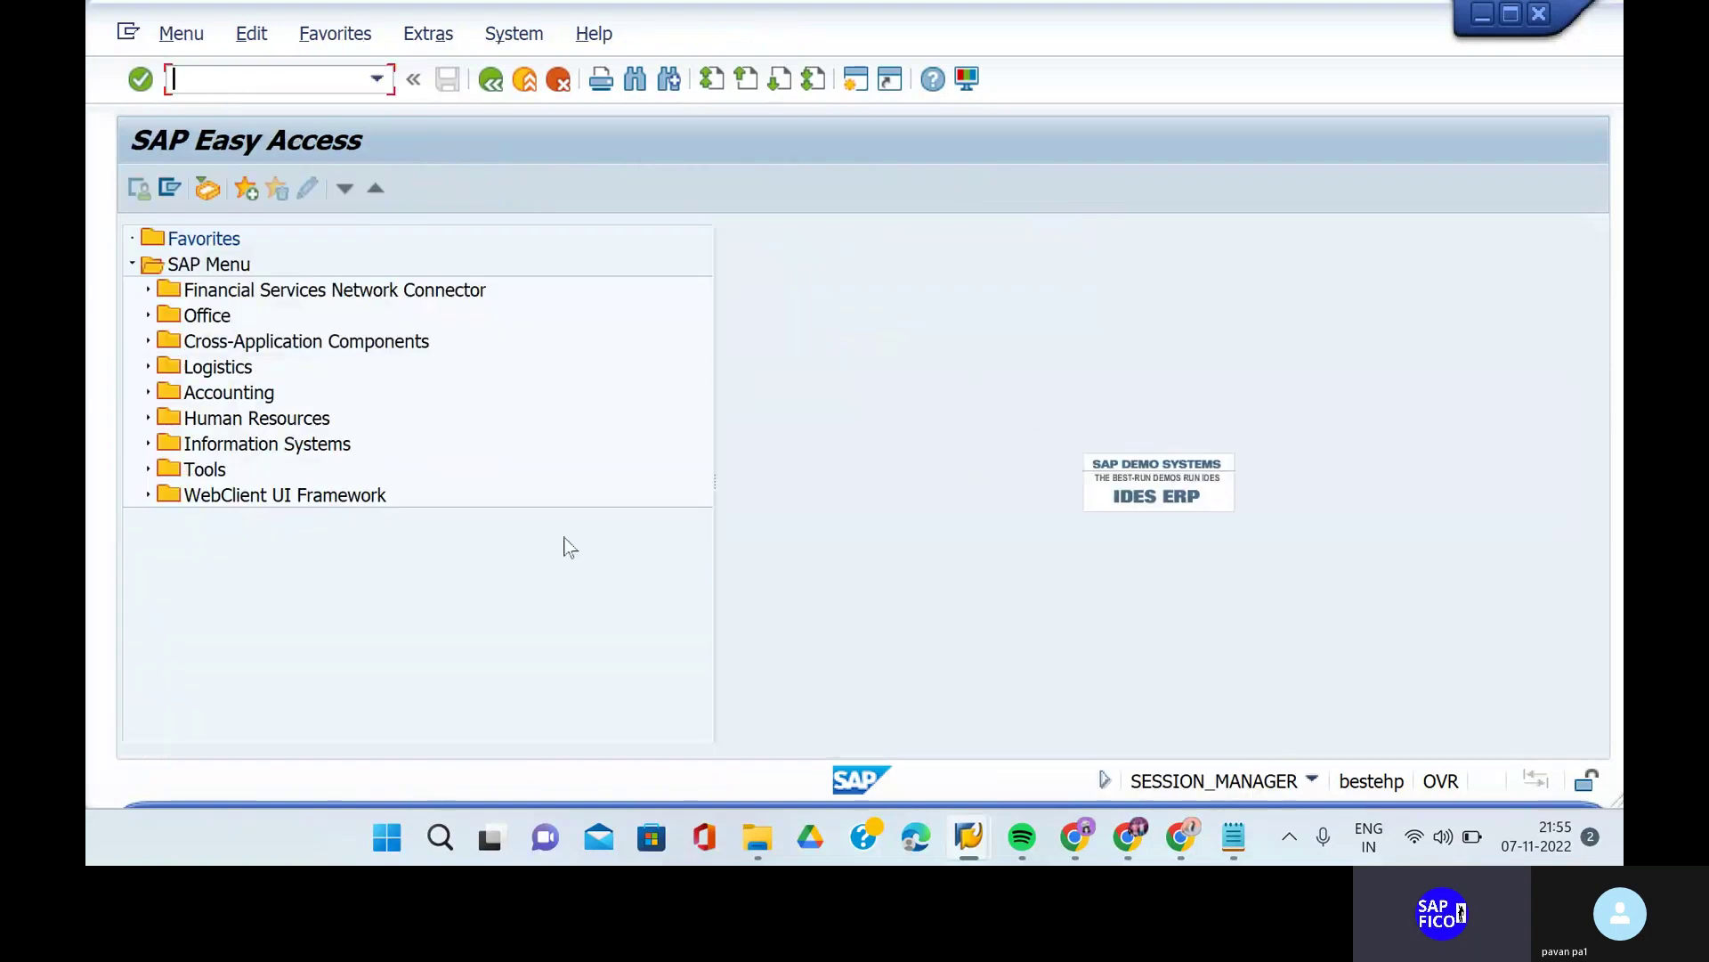
- Switch to the Skype call in Chrome and send the chat message "NO SIR"
{"action": "left_click", "coordinate": [1145, 857]}
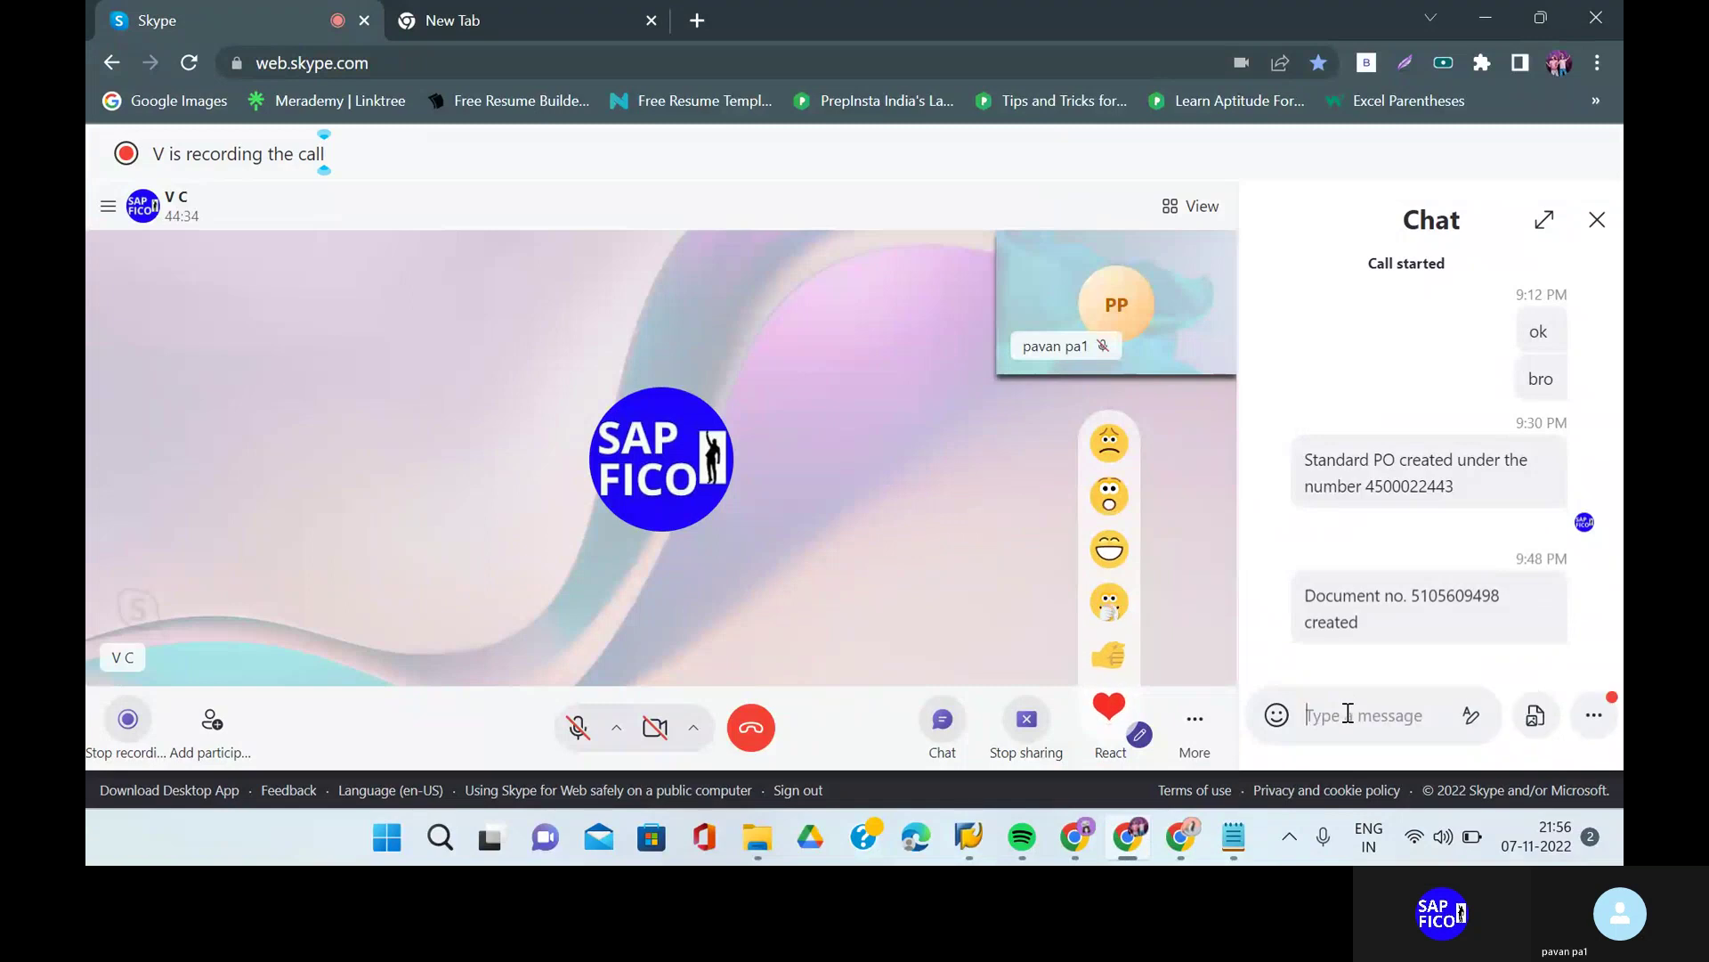
{"action": "type", "text": "NO SIR"}
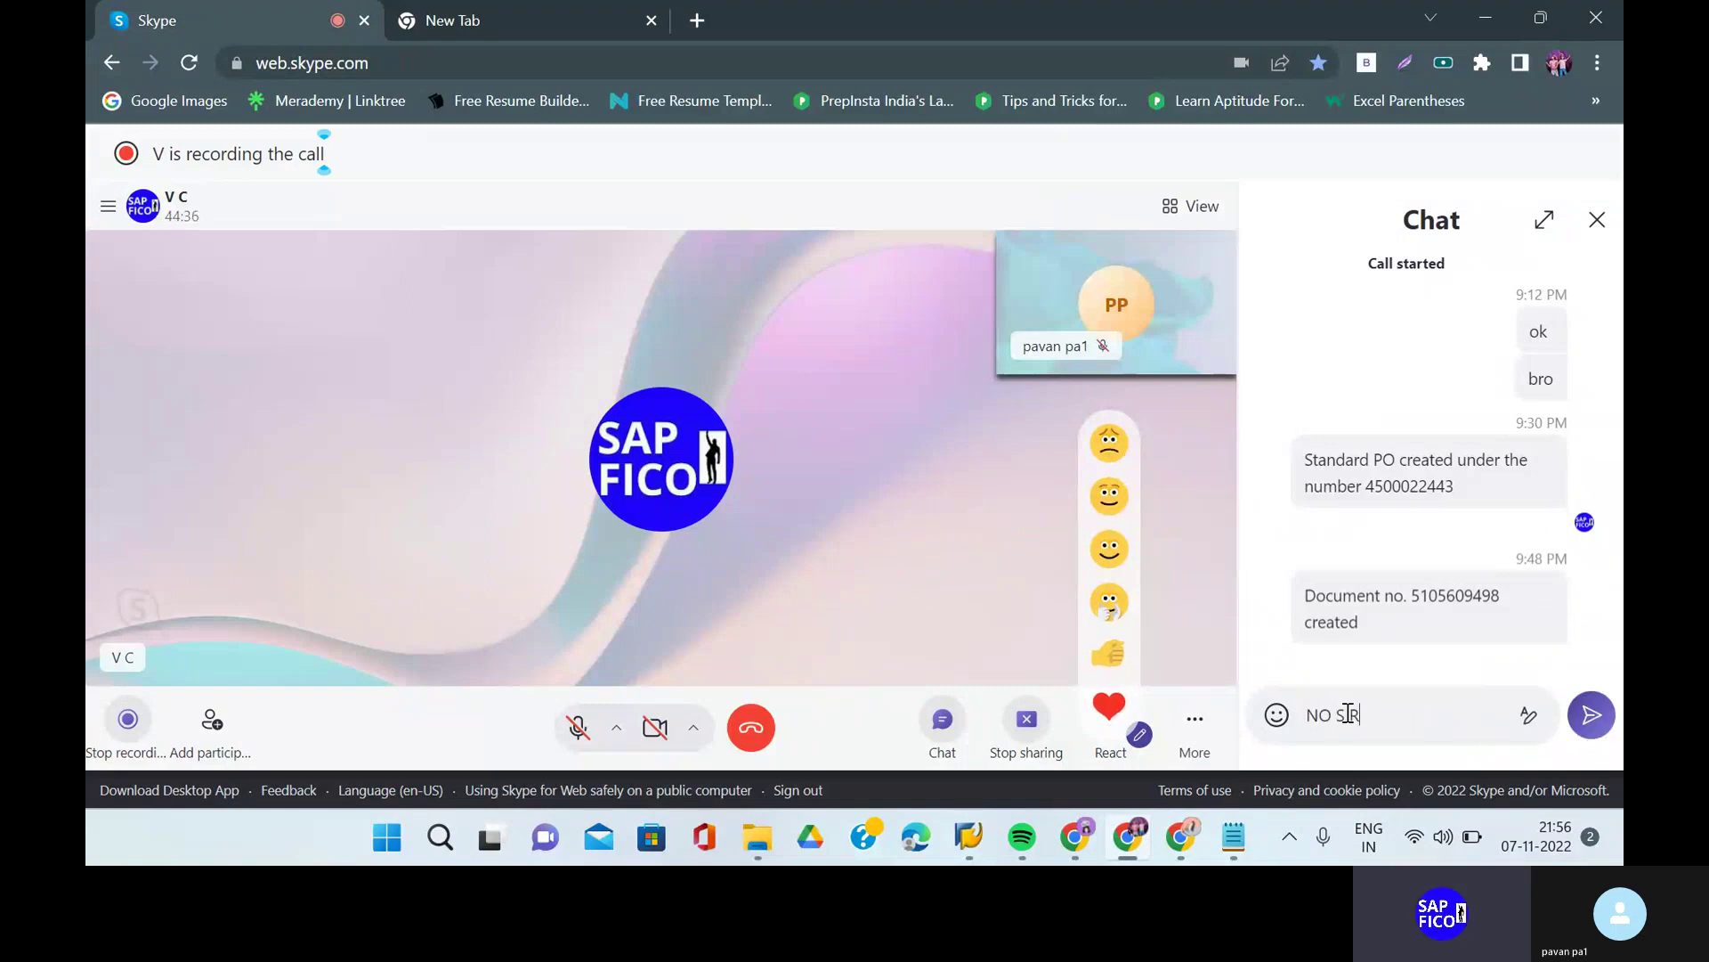
{"action": "key", "text": "Return"}
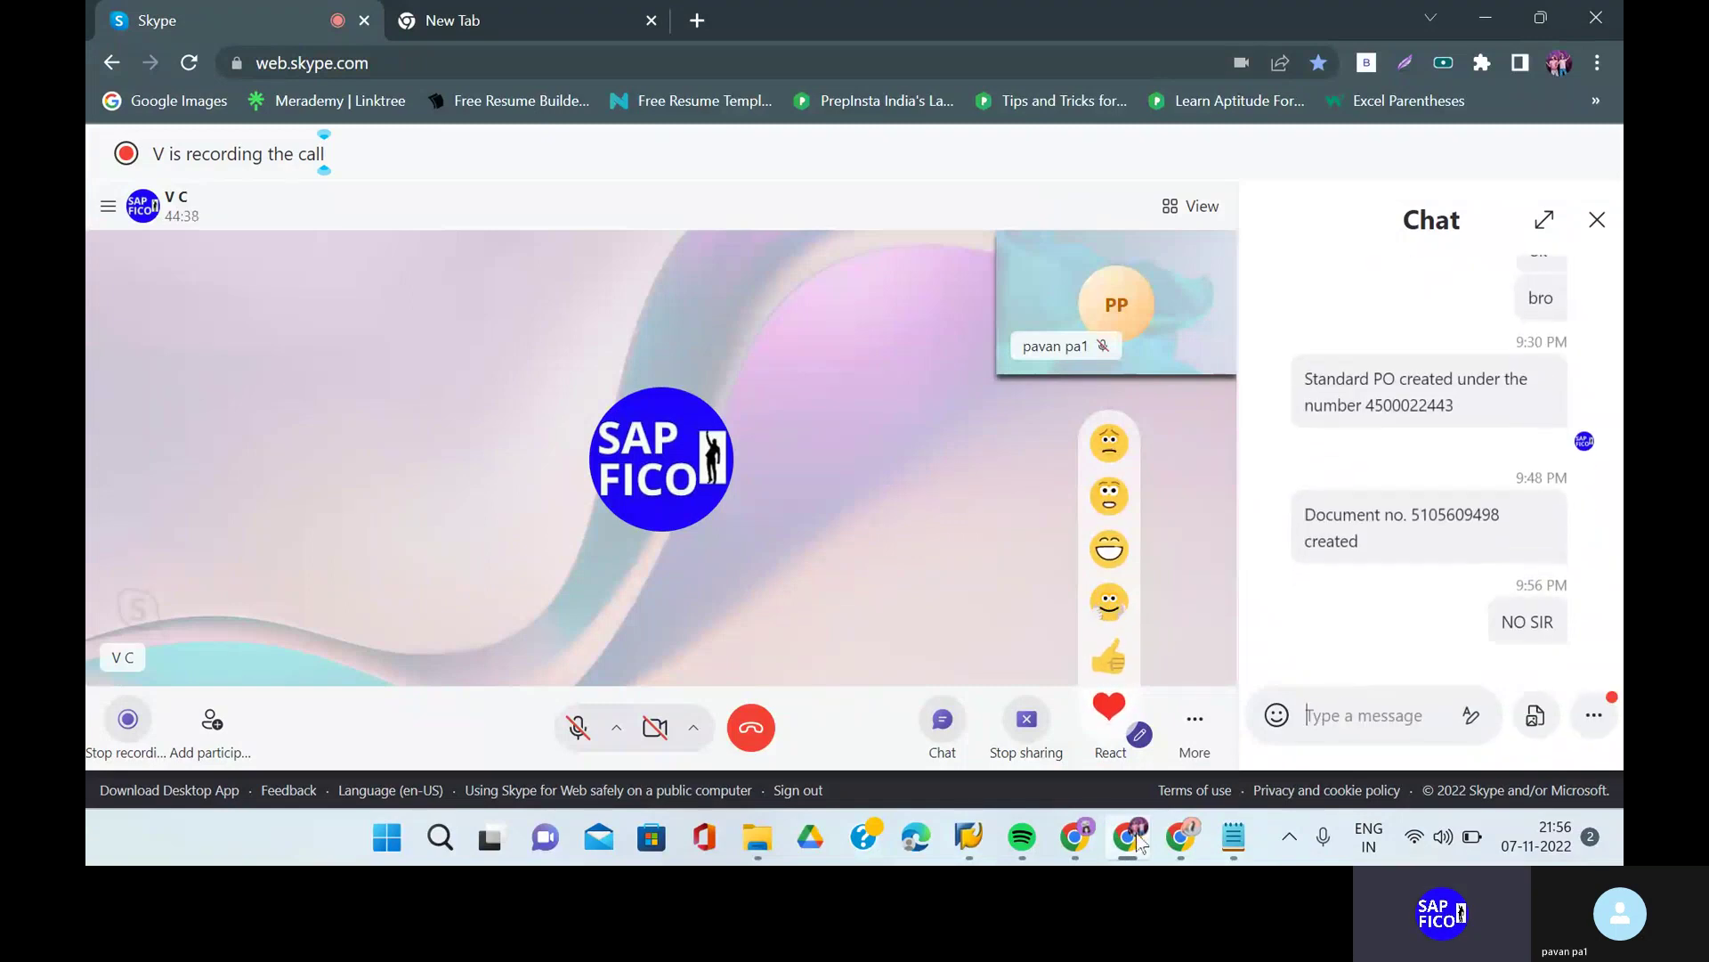
- Switch back to SAP, leave the SAP Easy Access menu with /n, and close the other SAP Easy Access window
{"action": "mouse_move", "coordinate": [968, 836]}
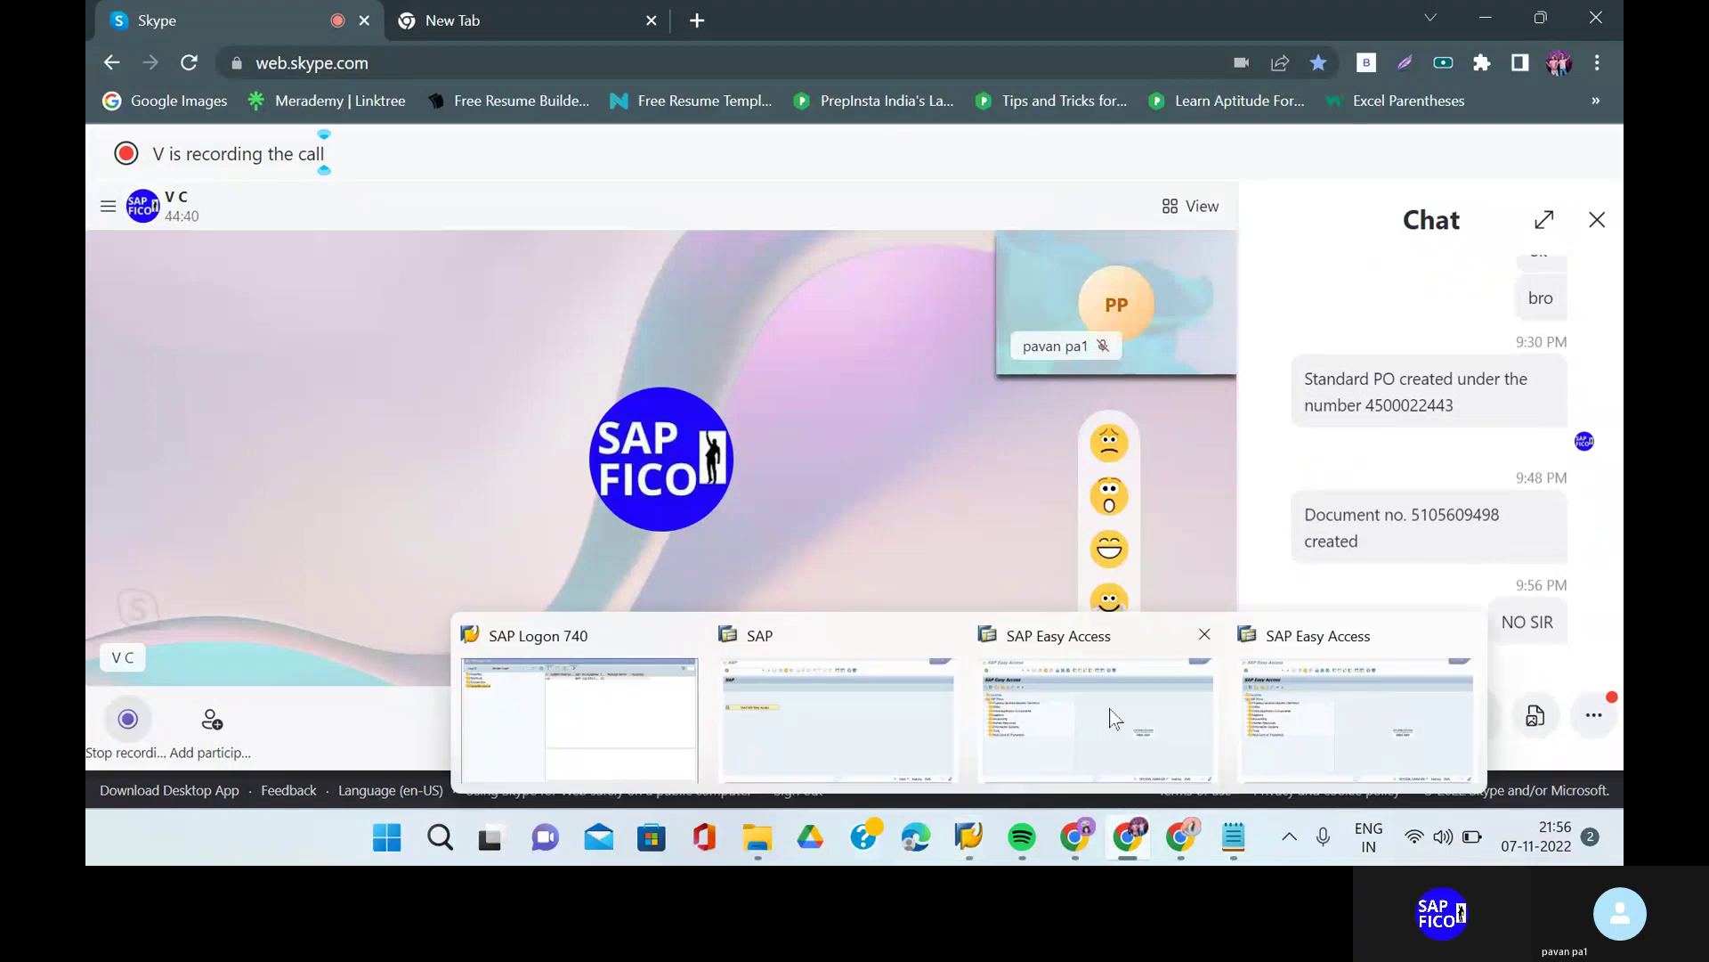
{"action": "left_click", "coordinate": [1112, 719]}
{"action": "type", "text": "/"}
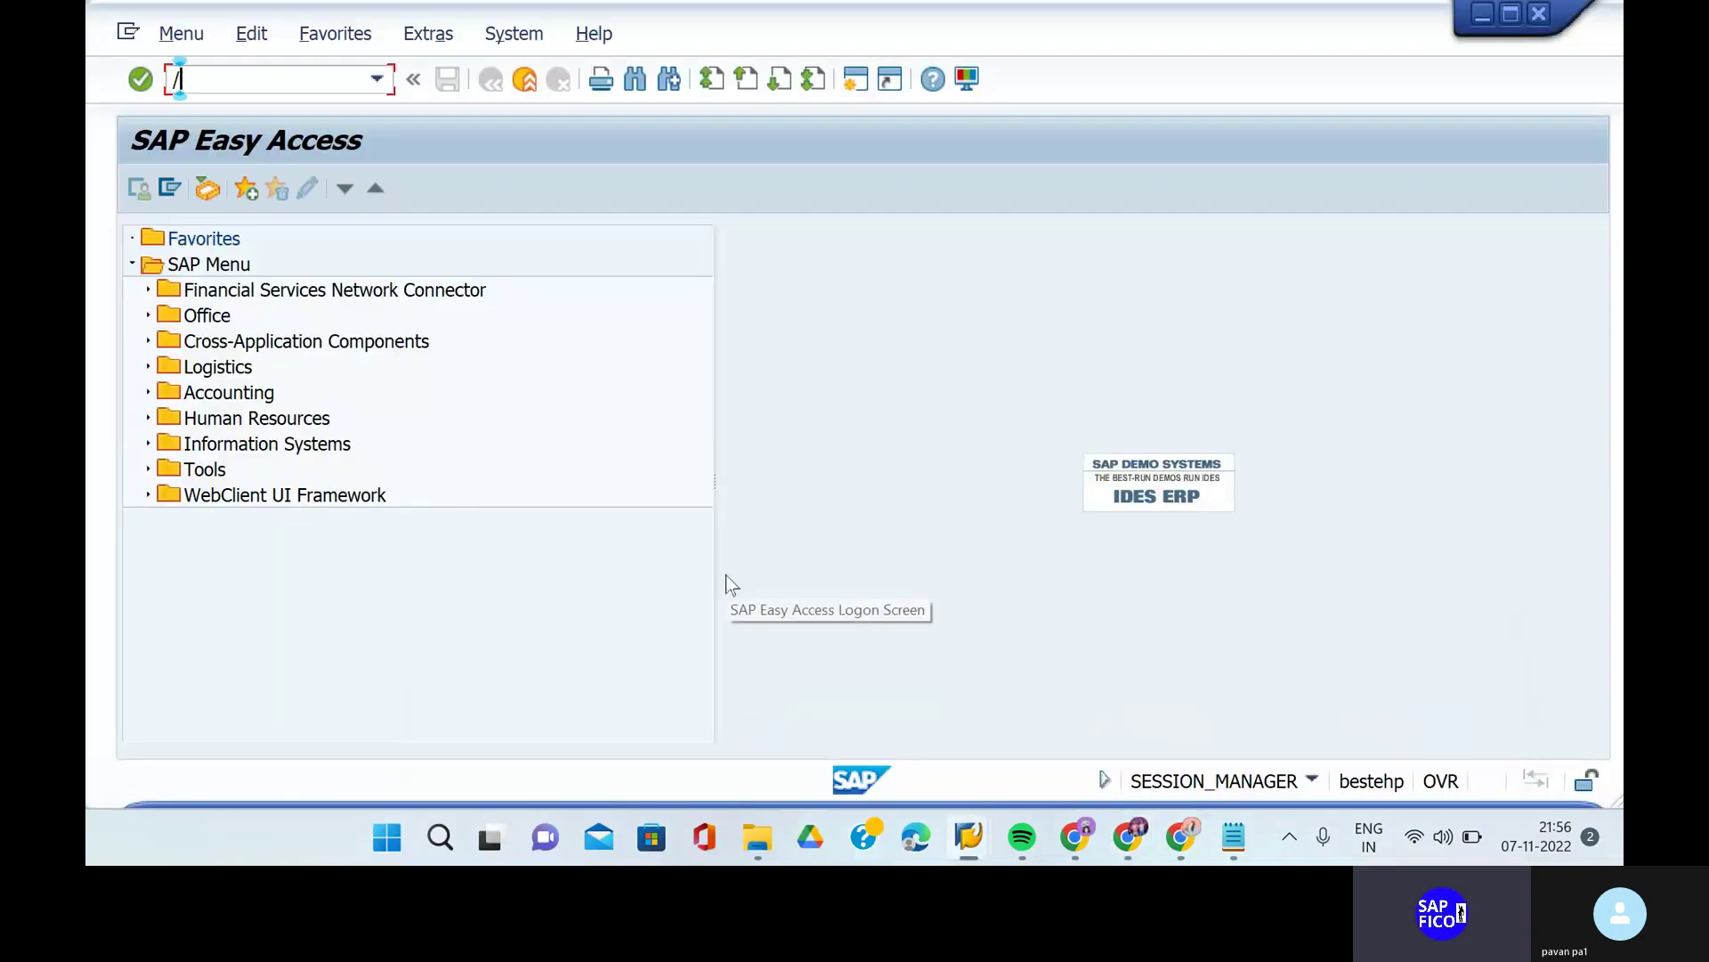
{"action": "type", "text": "n"}
{"action": "key", "text": "Return"}
{"action": "mouse_move", "coordinate": [1234, 855]}
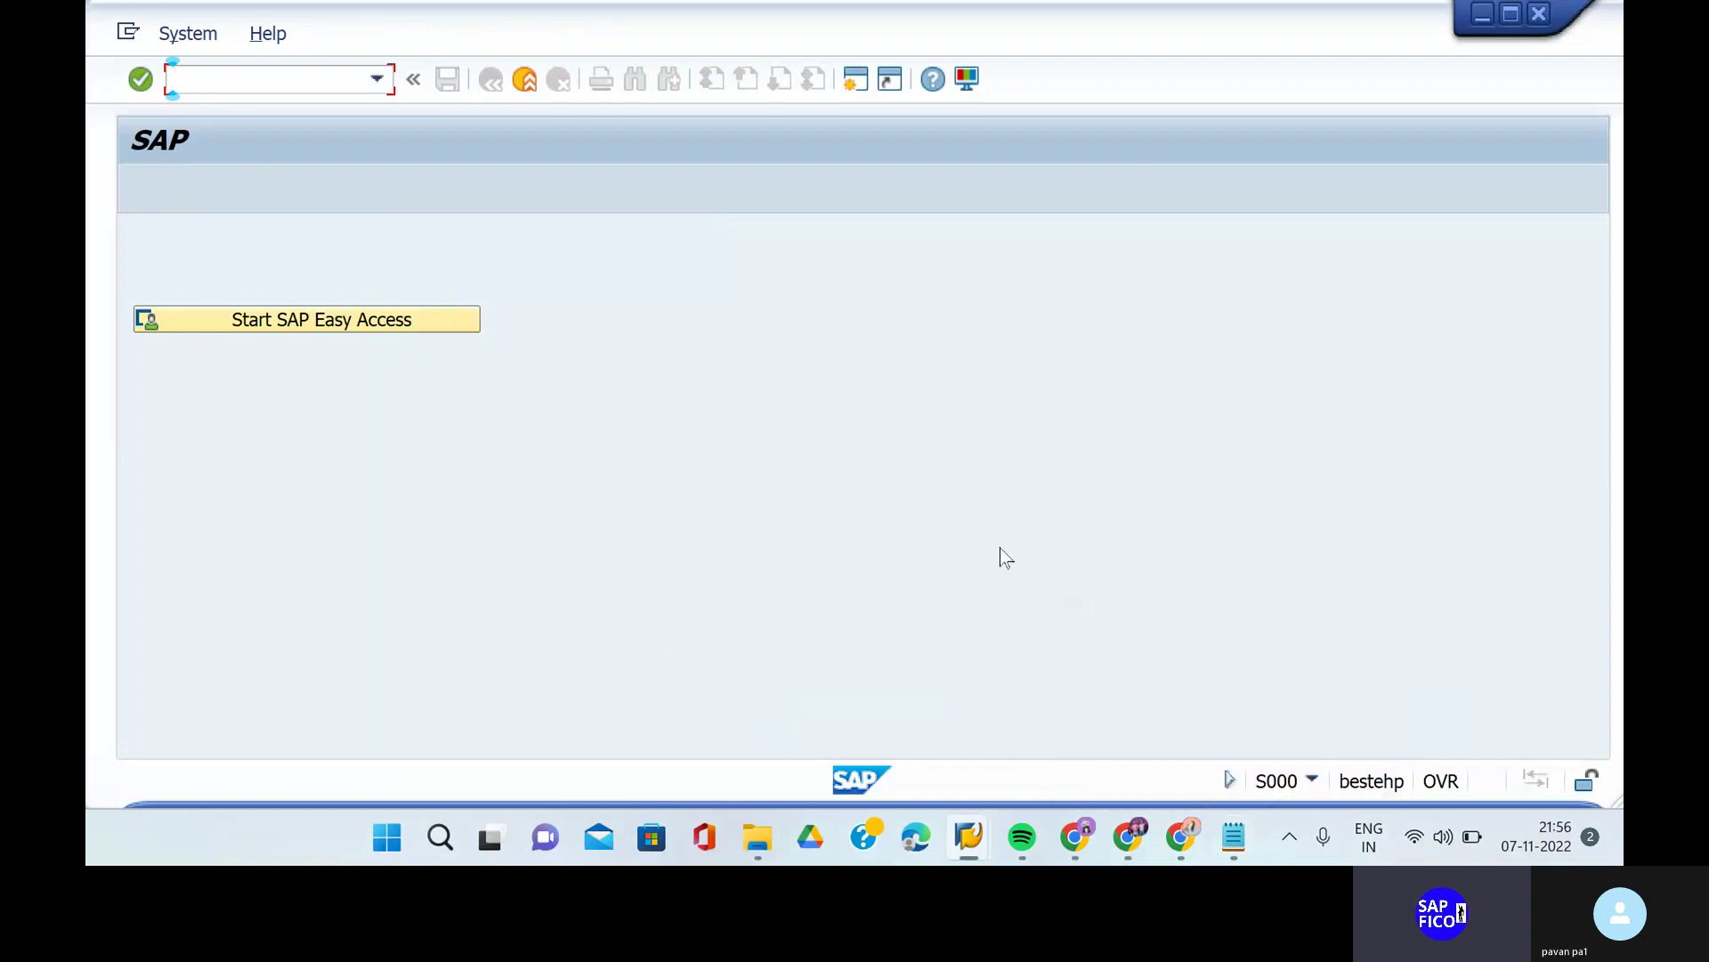
{"action": "mouse_move", "coordinate": [959, 847]}
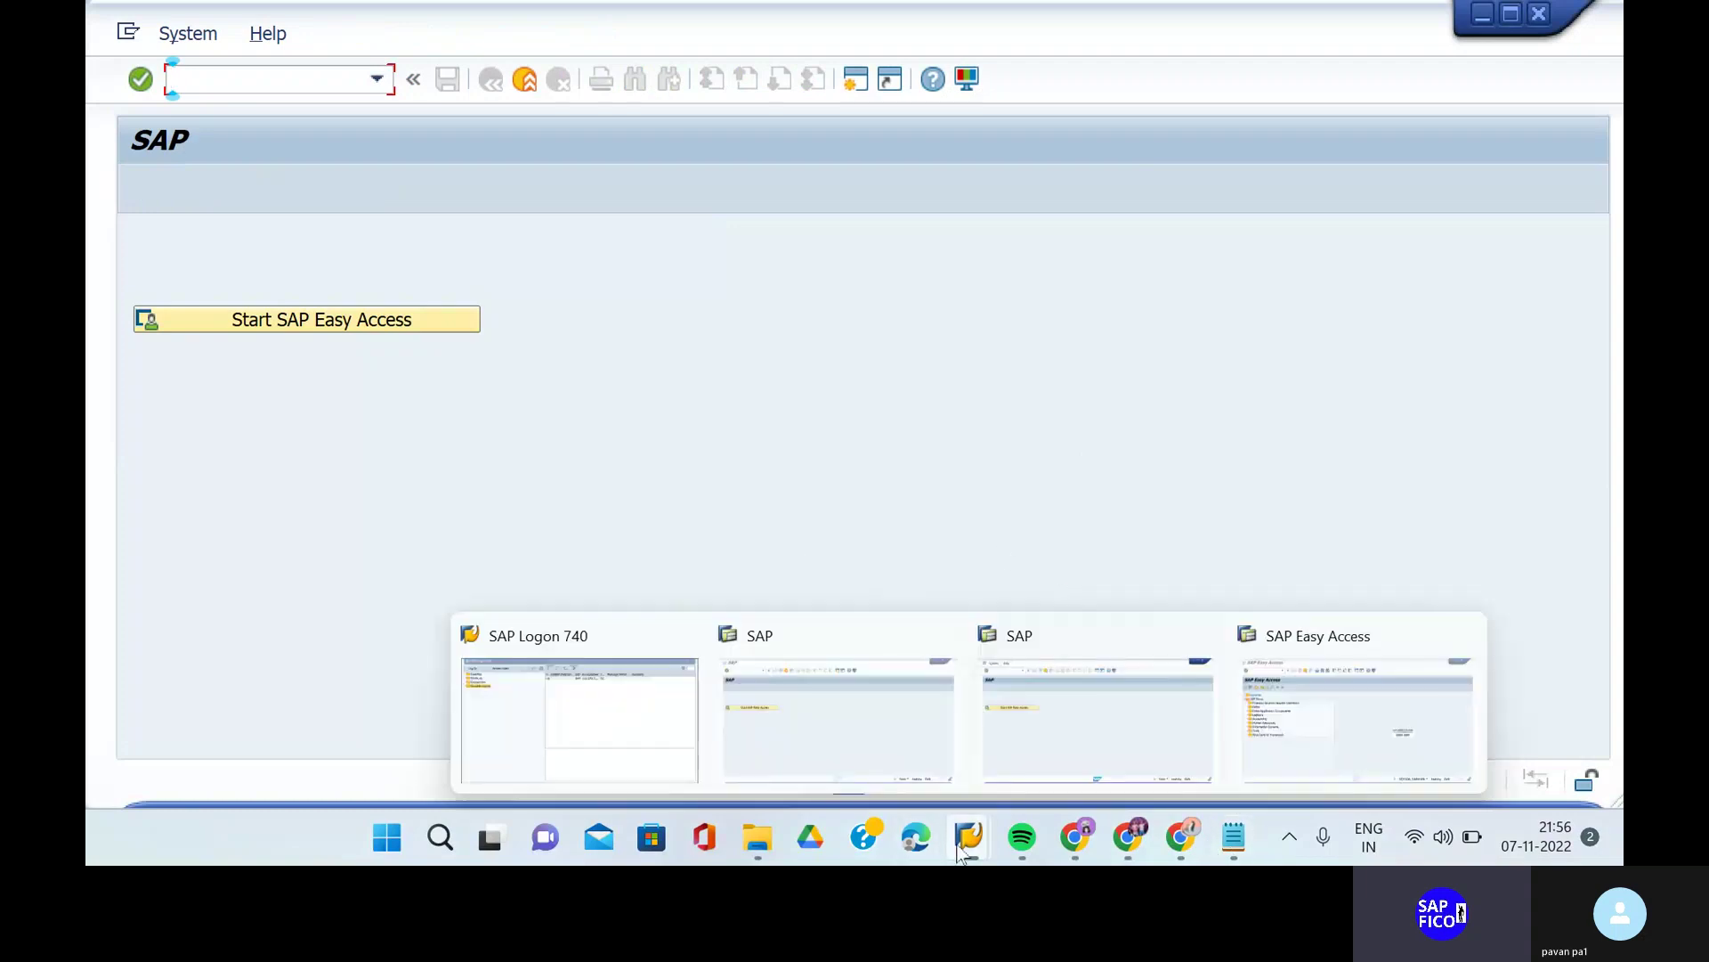
{"action": "left_click", "coordinate": [1465, 636]}
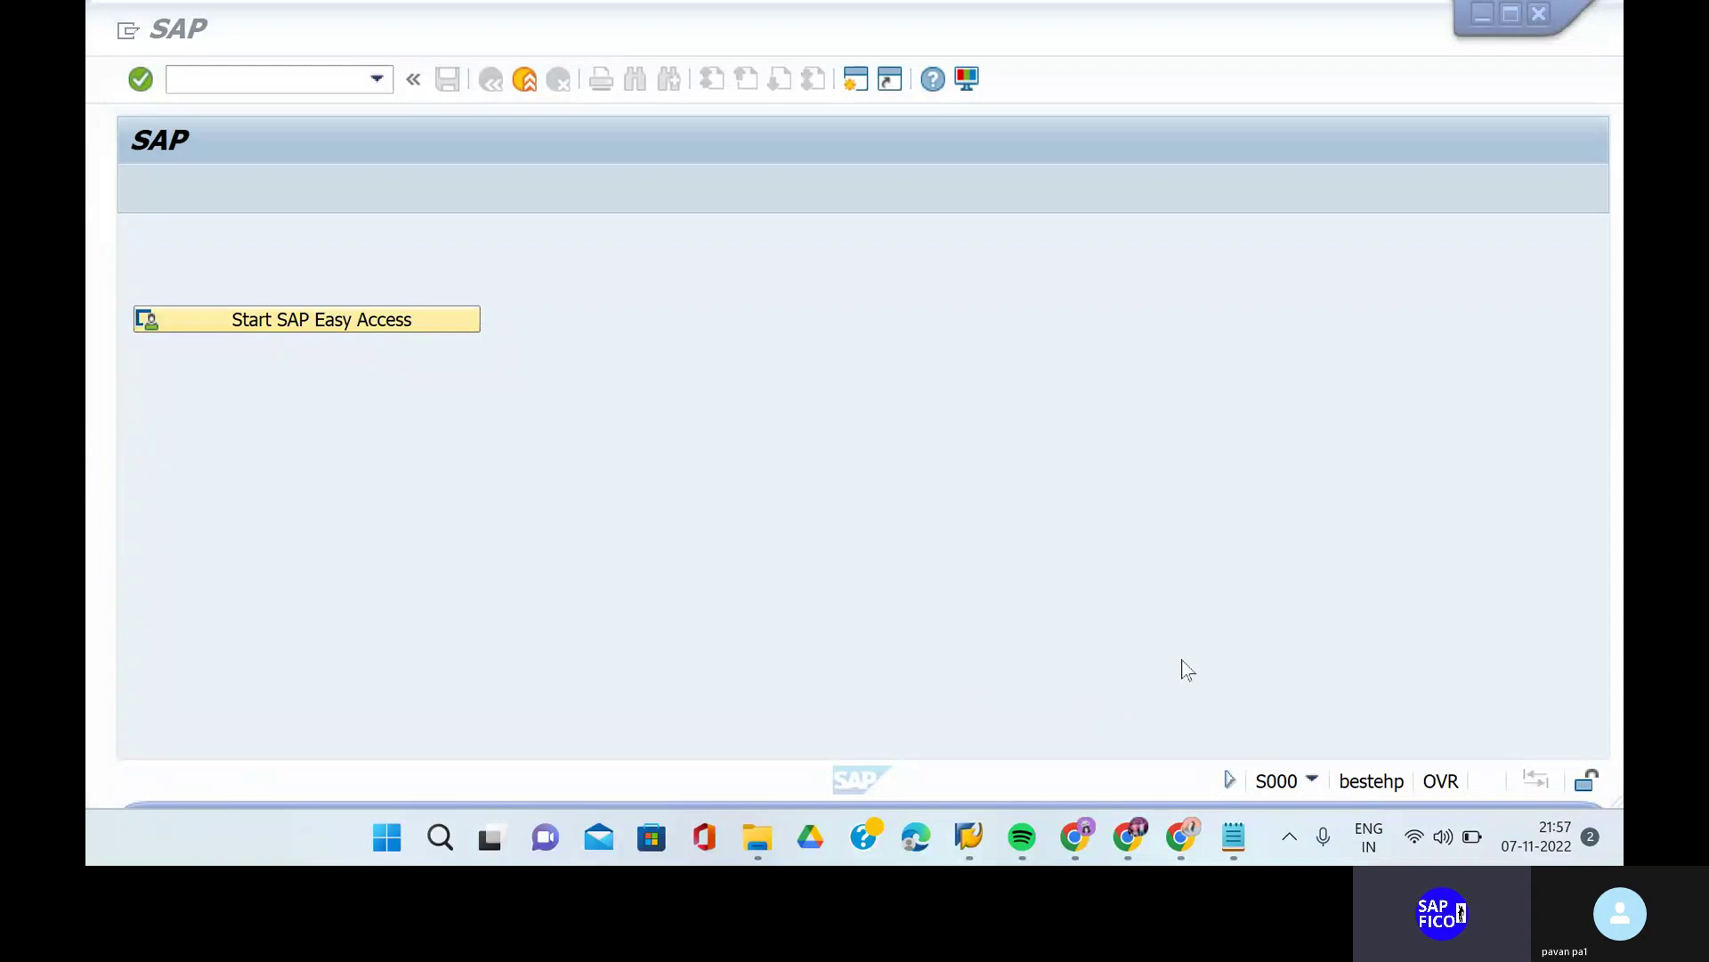
- Switch to the Skype call, react with a heart, and close the chat pane
{"action": "left_click", "coordinate": [1138, 840]}
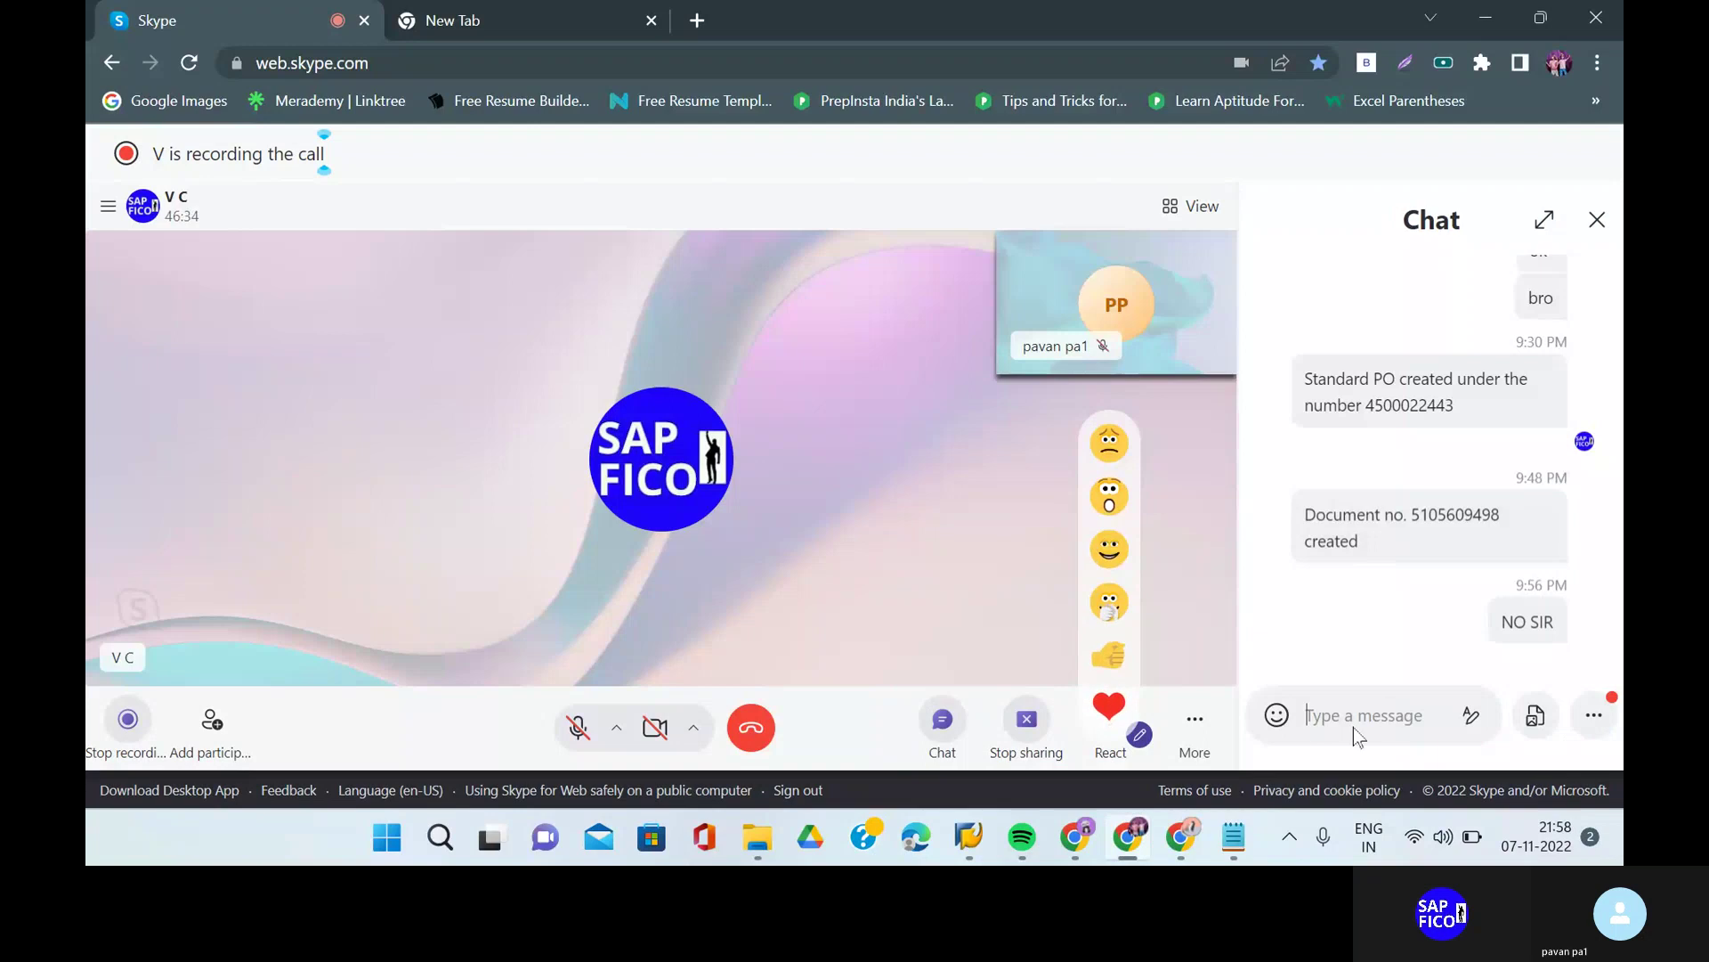
{"action": "left_click", "coordinate": [1105, 706]}
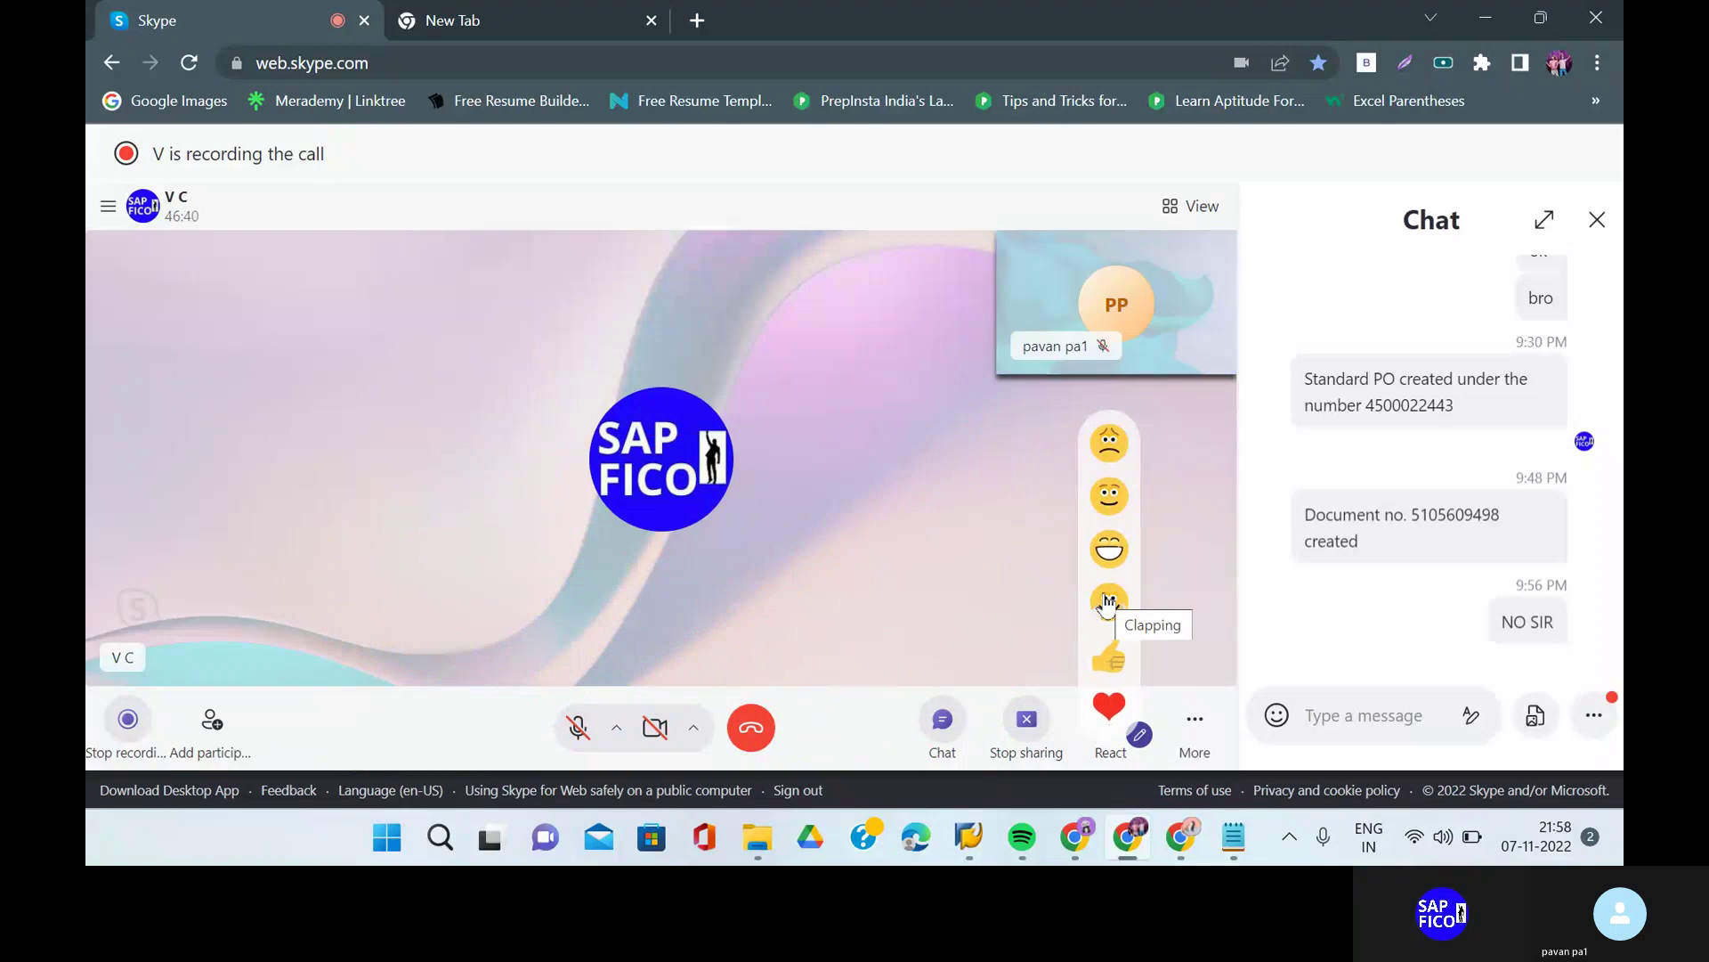
{"action": "left_click", "coordinate": [1597, 220]}
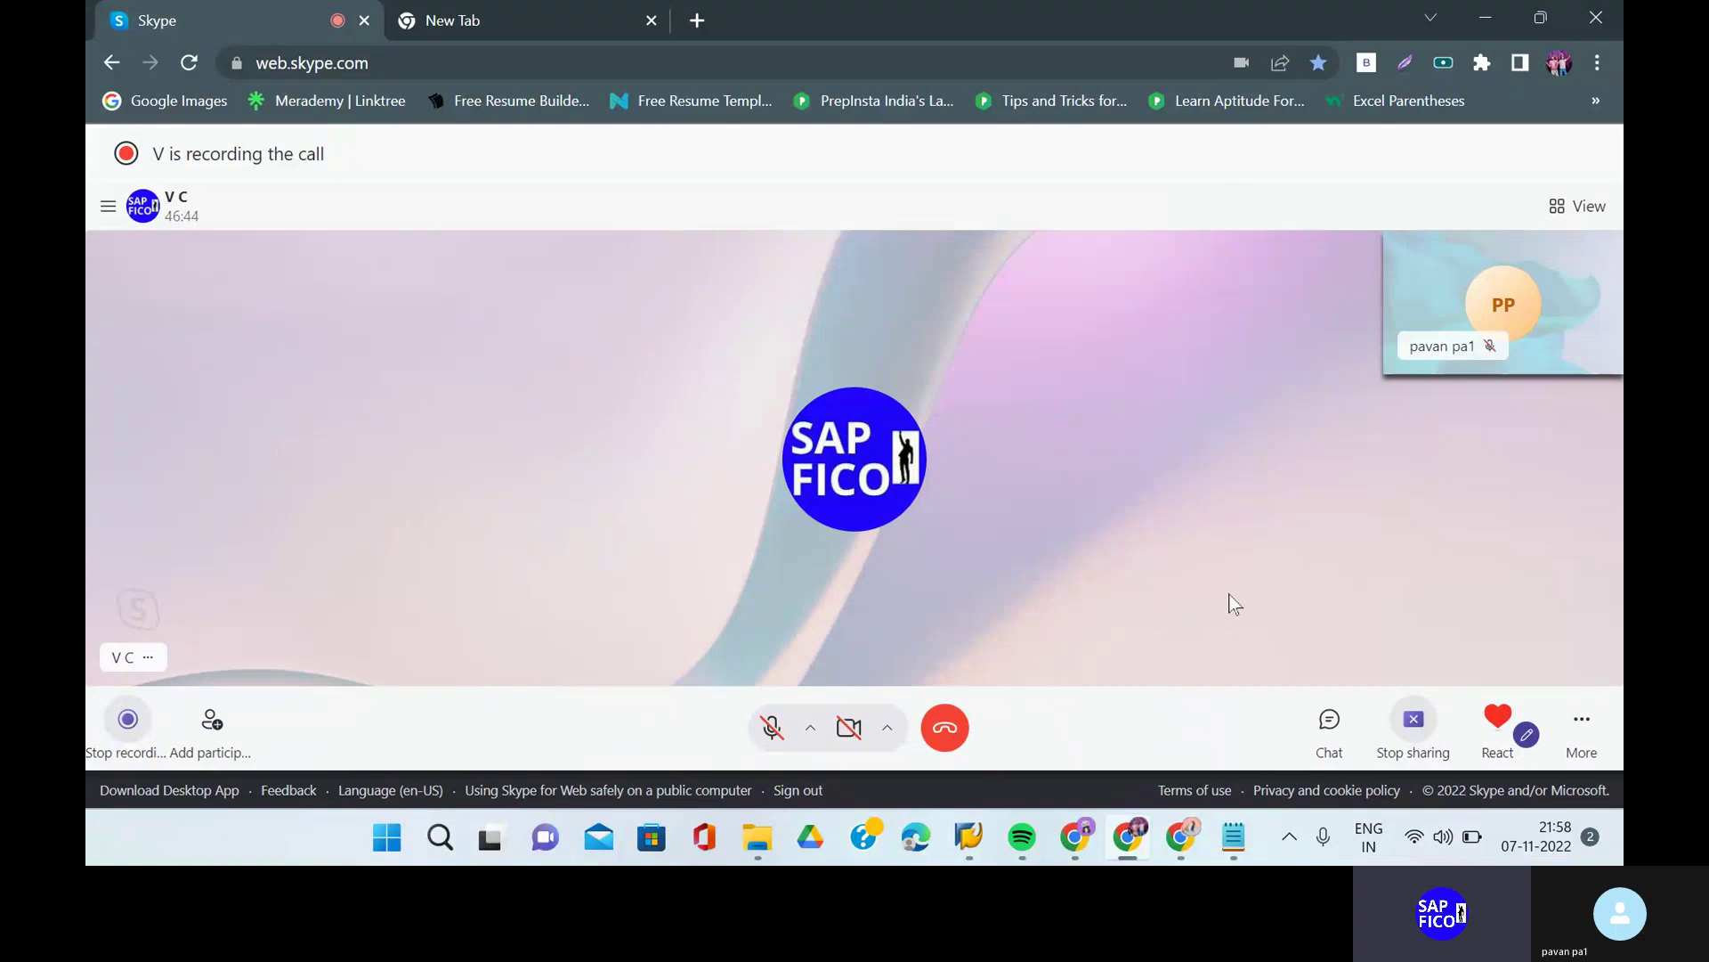